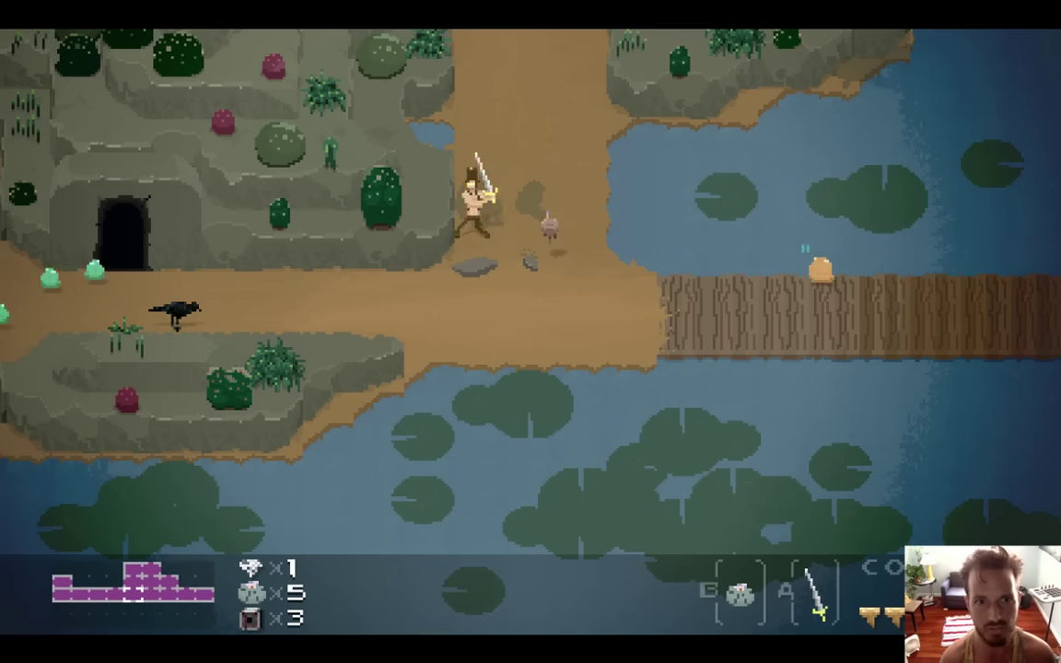
- Walk the character north through the boulder clearing and east to the central mound to inspect the overworld's mountain tiles
{"action": "key", "text": "Up"}
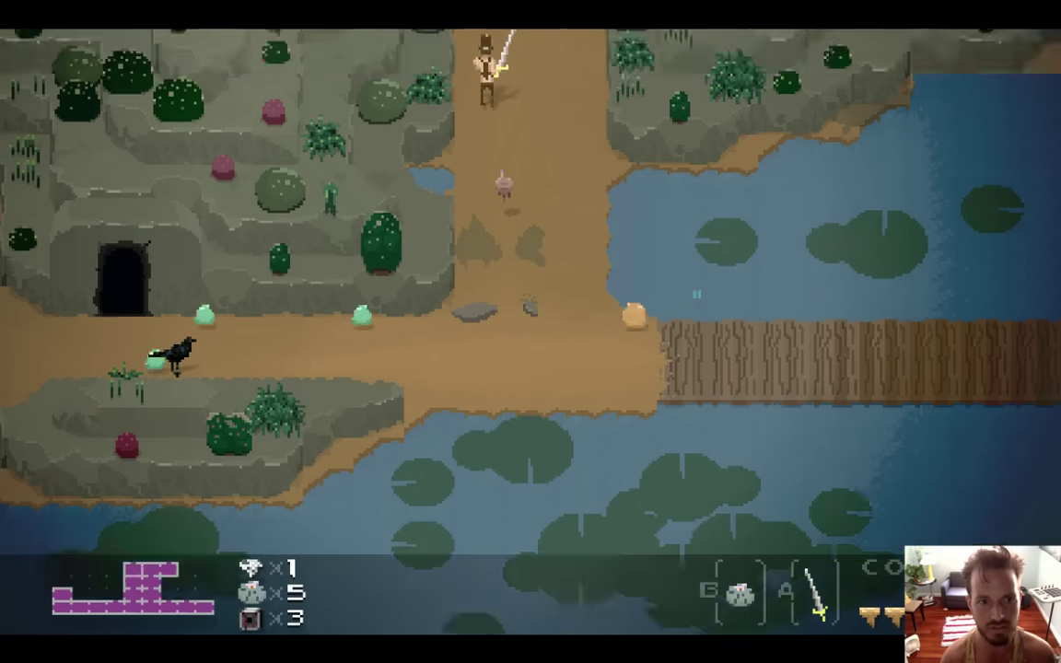
{"action": "key", "text": "Up"}
{"action": "key", "text": "Right"}
{"action": "key", "text": "Up"}
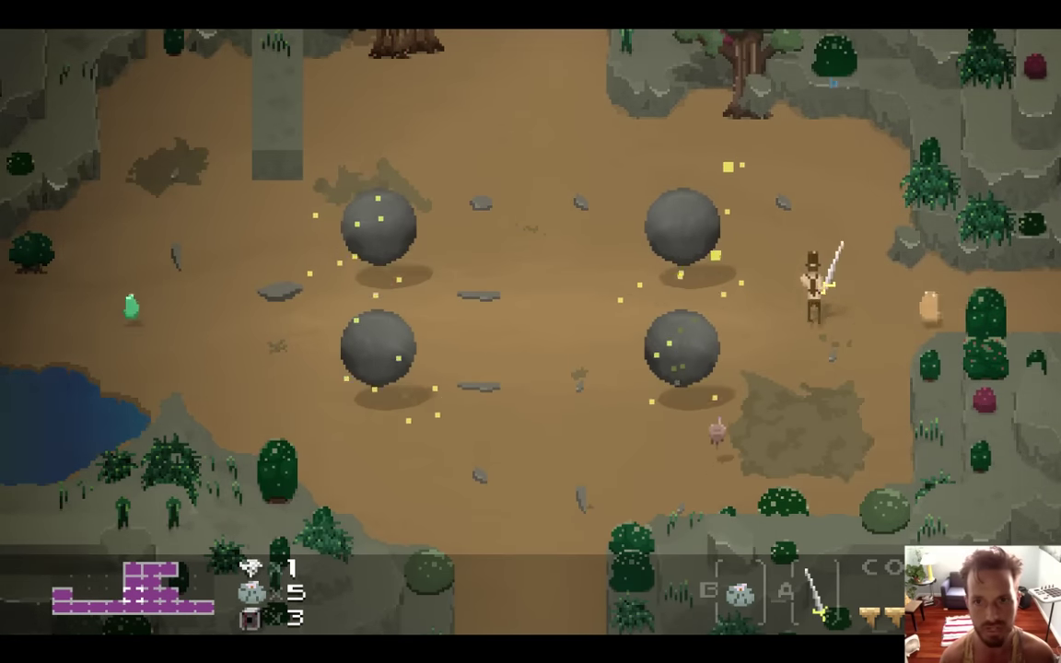
{"action": "key", "text": "Right"}
{"action": "key", "text": "Down"}
{"action": "key", "text": "Right"}
{"action": "key", "text": "Right"}
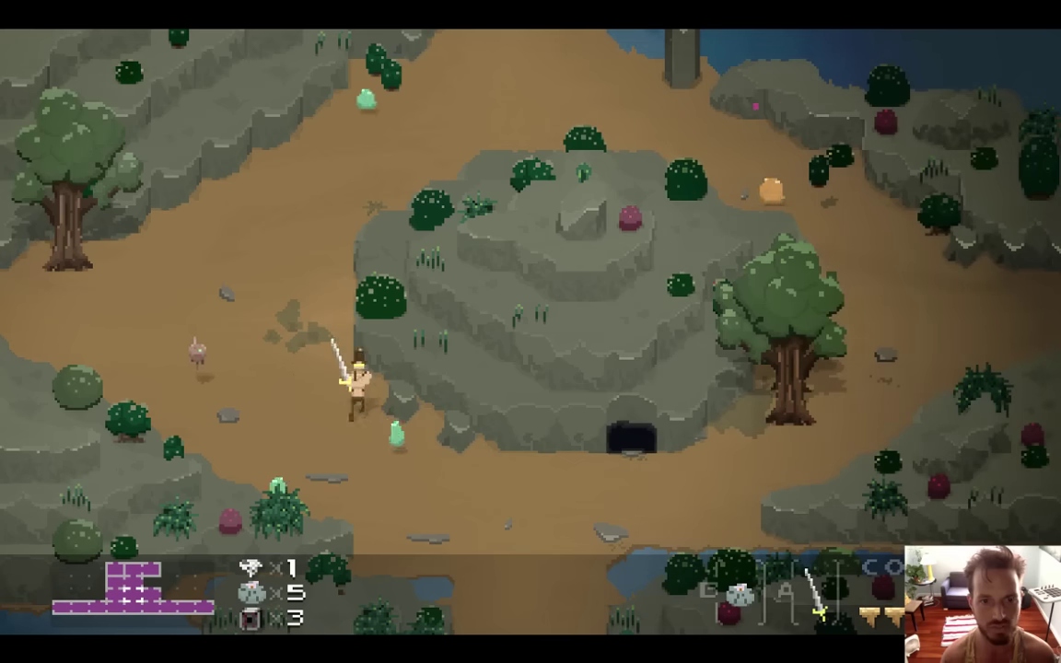
- Circle the character around the rubble rocks at the mound's lower-left base to examine how they look in-game
{"action": "key", "text": "Down"}
{"action": "key", "text": "Down"}
{"action": "key", "text": "Left"}
{"action": "key", "text": "Up"}
{"action": "key", "text": "Right"}
{"action": "key", "text": "Left"}
{"action": "key", "text": "Left"}
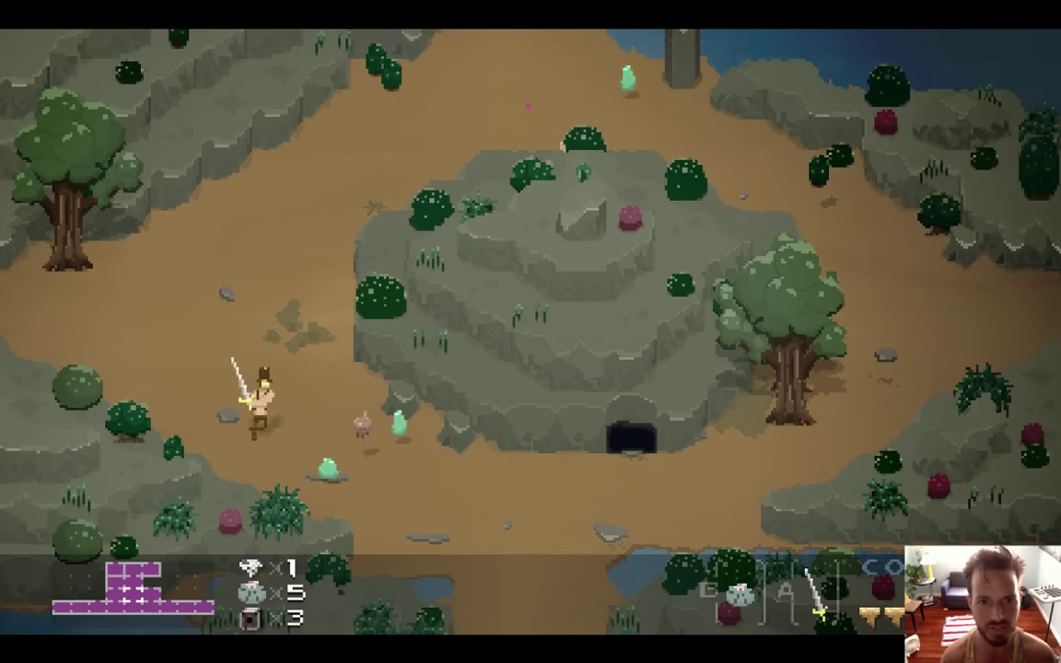
{"action": "key", "text": "Up"}
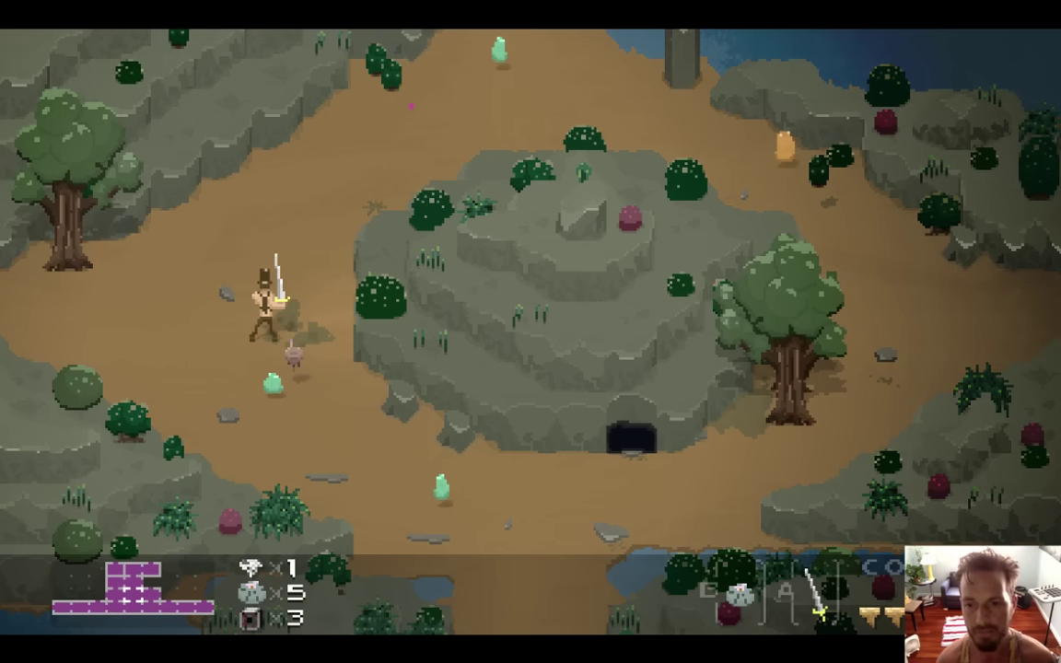
{"action": "key", "text": "Down"}
{"action": "key", "text": "Right"}
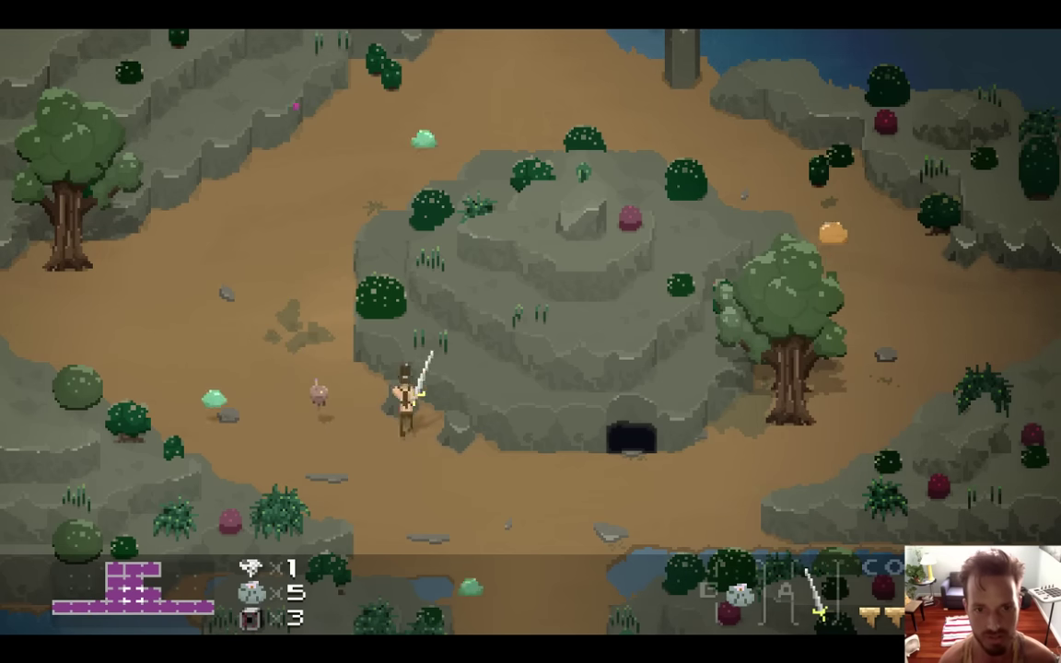
- Walk south to the torch-lit cave entrance, examine the rubble along the surrounding mountain walls, and quit the game
{"action": "key", "text": "Down"}
{"action": "key", "text": "Down"}
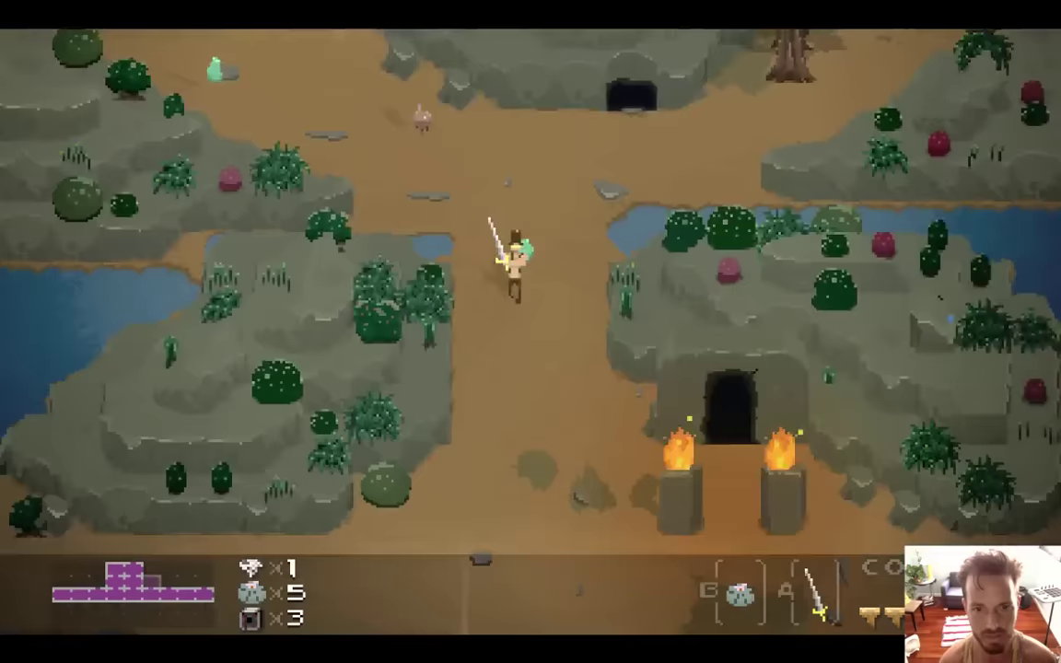
{"action": "key", "text": "Right"}
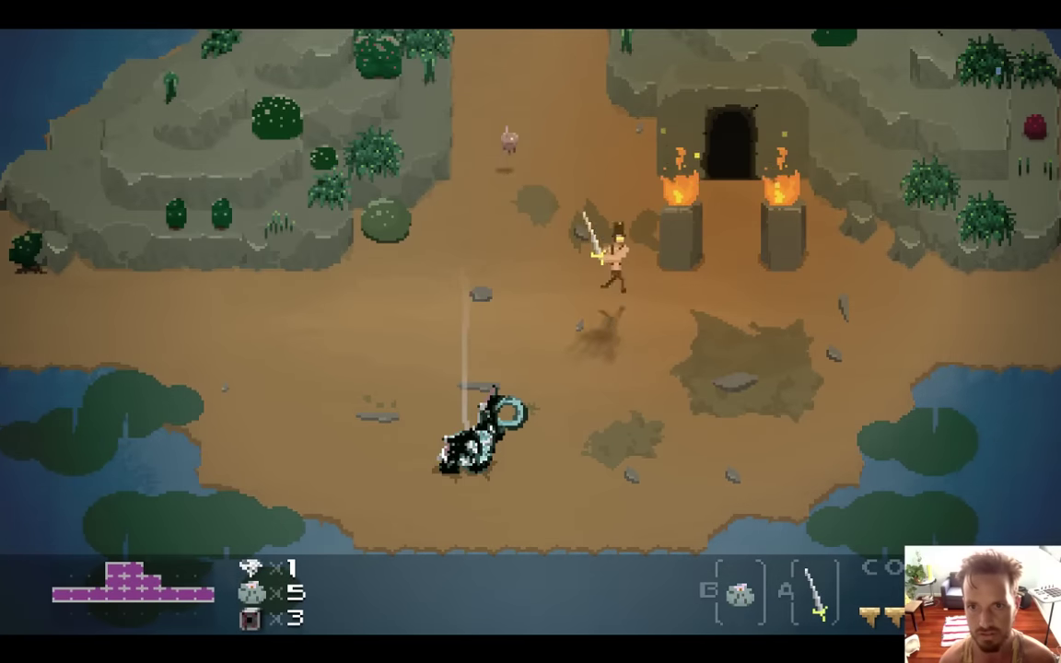
{"action": "key", "text": "Up"}
{"action": "key", "text": "Right"}
{"action": "key", "text": "Left"}
{"action": "key", "text": "Down"}
{"action": "key", "text": "Right"}
{"action": "key", "text": "Left"}
{"action": "key", "text": "super+q"}
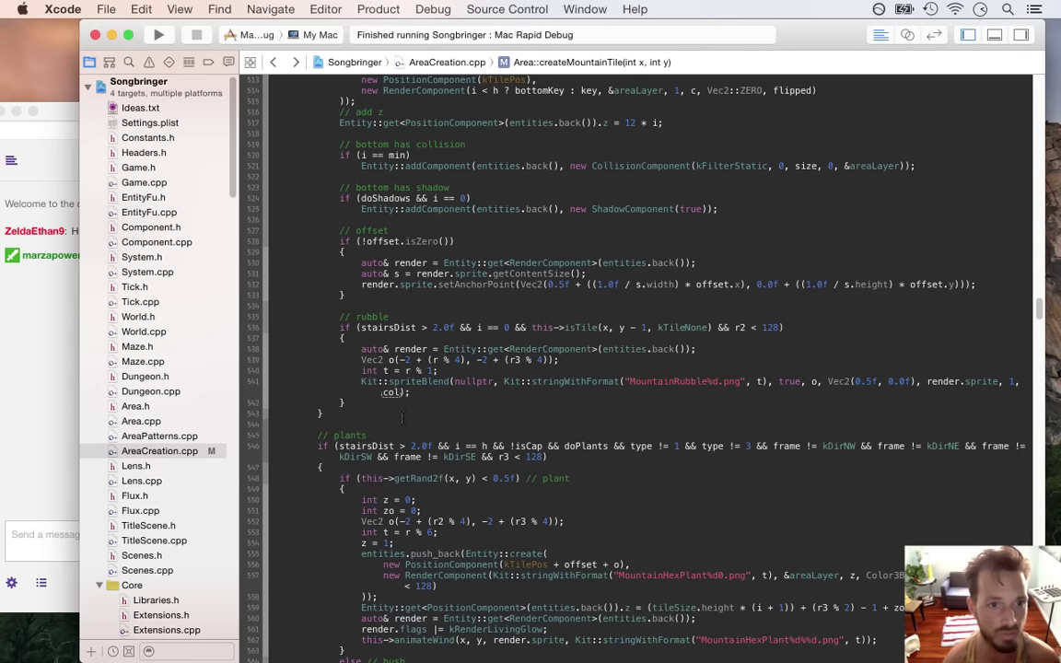
- Switch to the Twitch chat in Safari to read the viewers' greetings, and return to the code in Xcode
{"action": "left_click", "coordinate": [28, 329]}
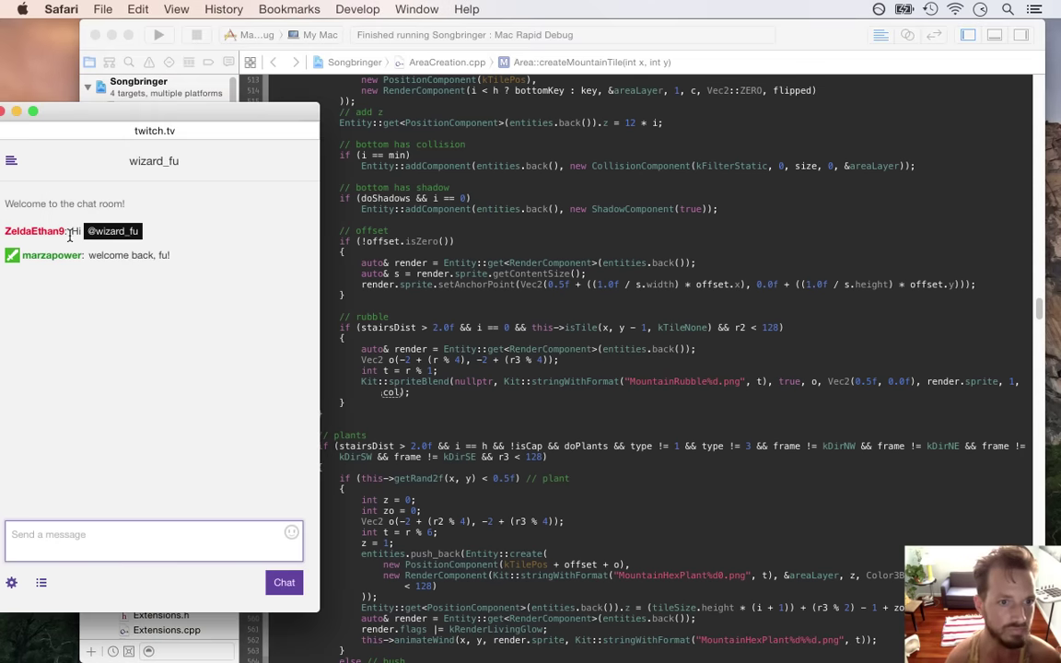
{"action": "left_click_drag", "start_coordinate": [104, 261], "coordinate": [170, 257]}
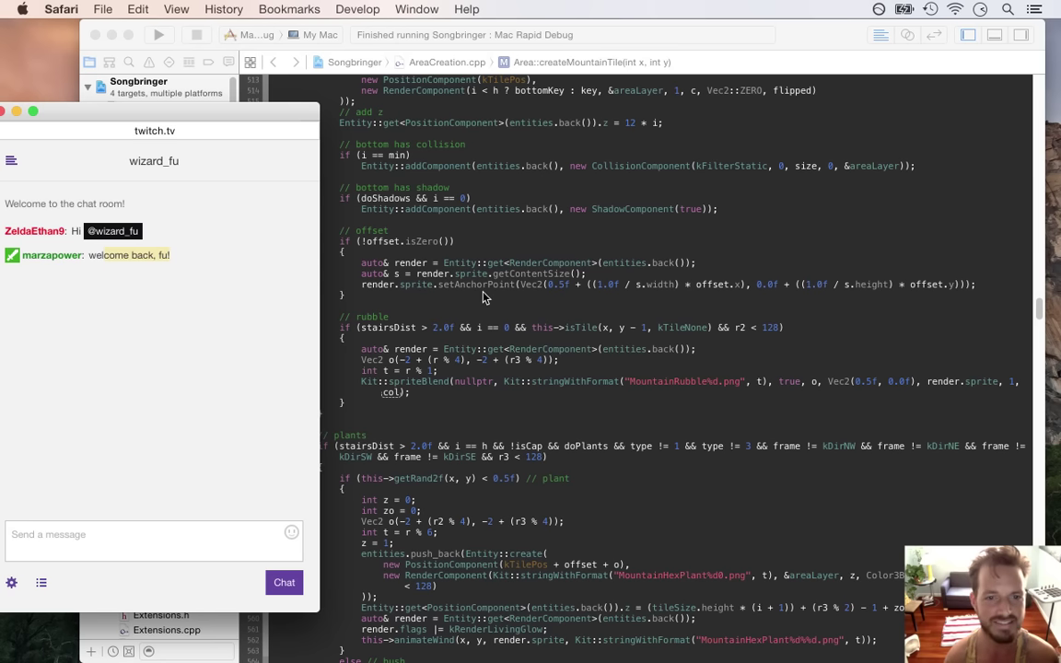
{"action": "left_click", "coordinate": [526, 308]}
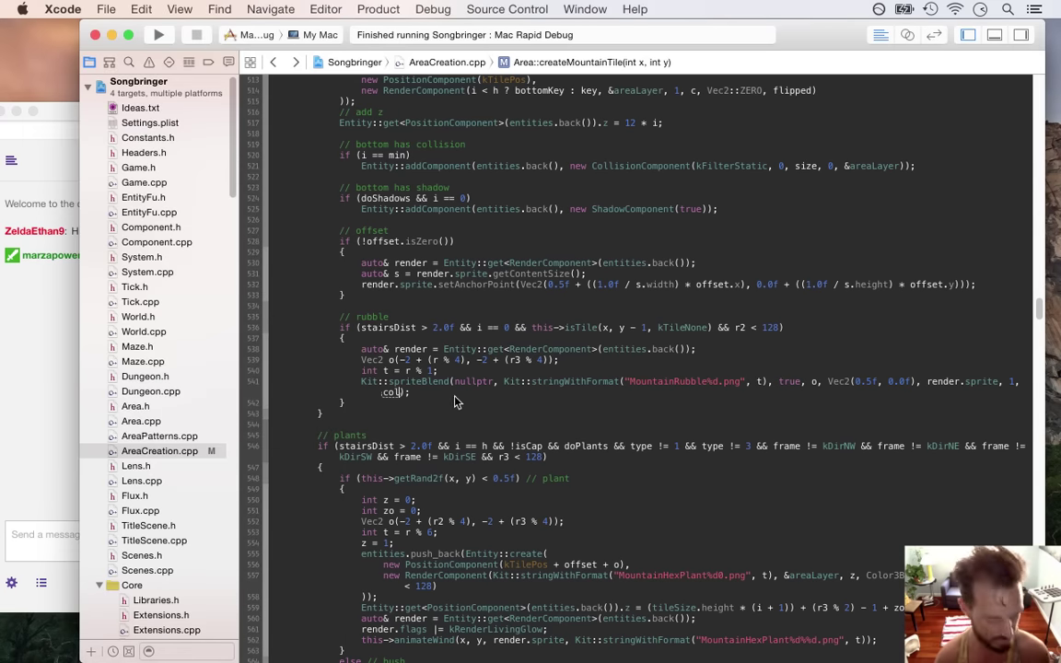
- Switch to Photoshop and bring the mountain sprites around the small rubble rock in Overworld.psd into view
{"action": "key", "text": "super+Tab"}
{"action": "key", "text": "super+Tab"}
{"action": "key", "text": "super+Tab"}
{"action": "key", "text": "super+Tab"}
{"action": "key", "text": "super+Tab"}
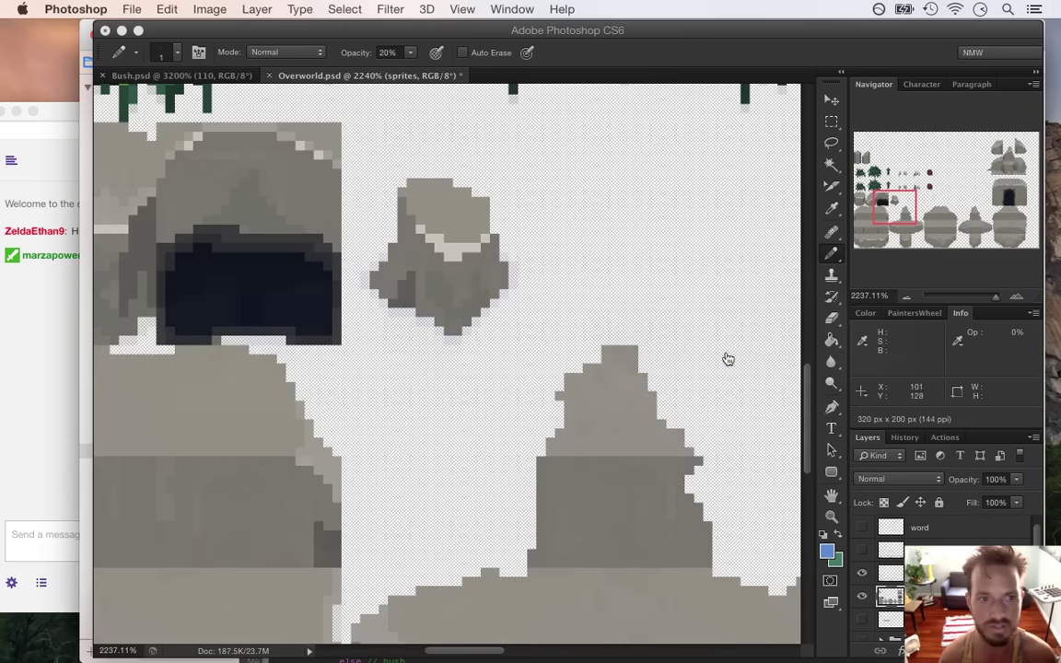
{"action": "left_click_drag", "start_coordinate": [486, 288], "coordinate": [441, 290]}
- Read the new Twitch chat messages about the latest beta and Windows bugs, and return to Overworld.psd in Photoshop
{"action": "left_click", "coordinate": [14, 313]}
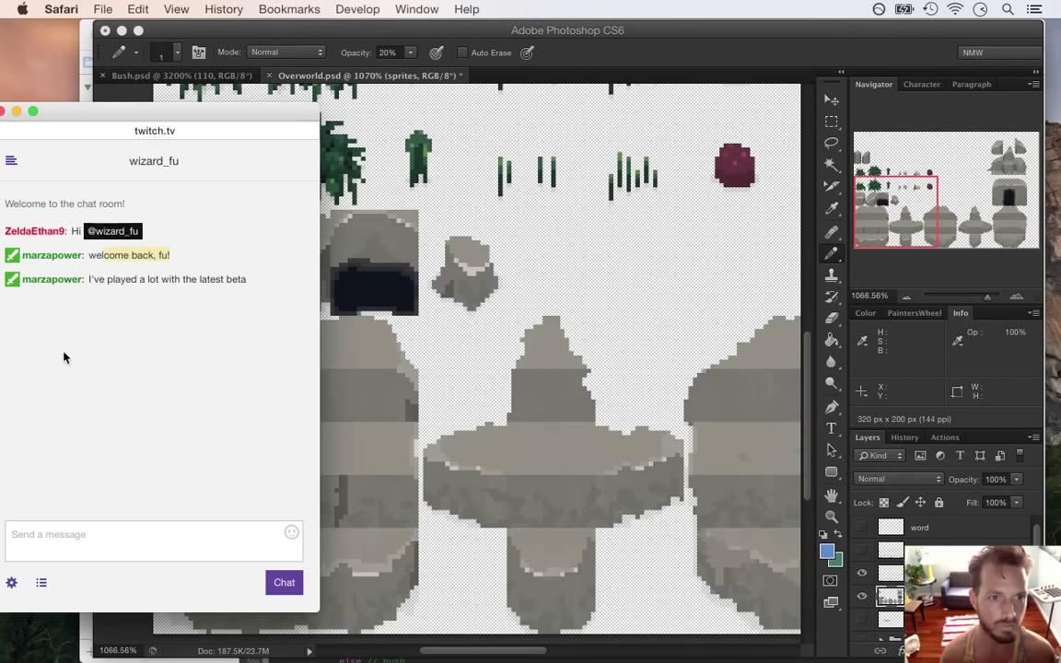
{"action": "left_click", "coordinate": [107, 280]}
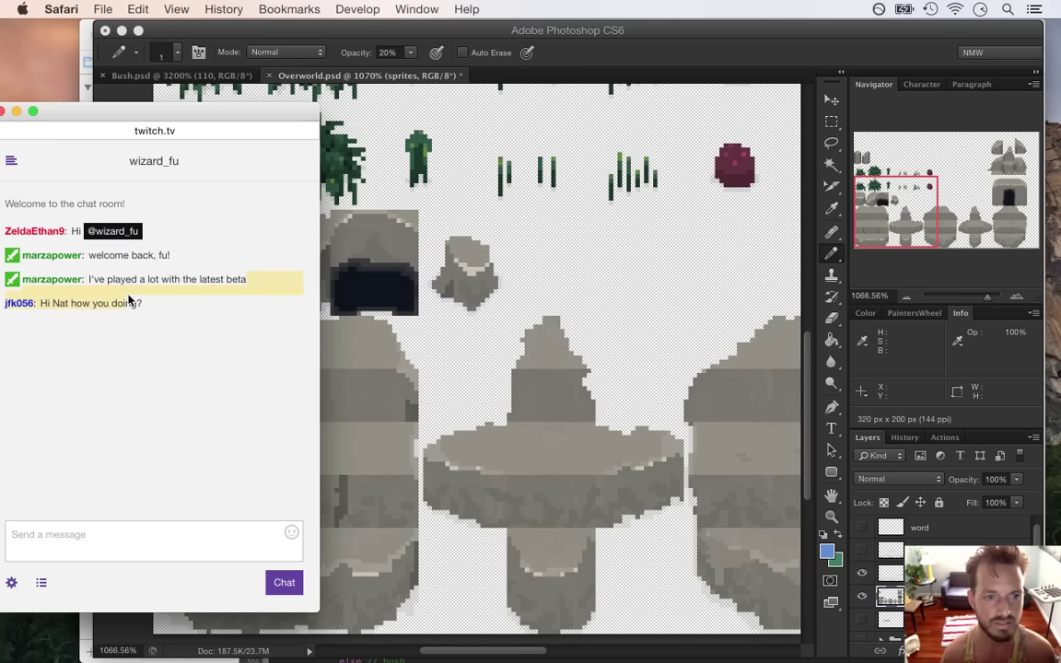
{"action": "left_click", "coordinate": [104, 285]}
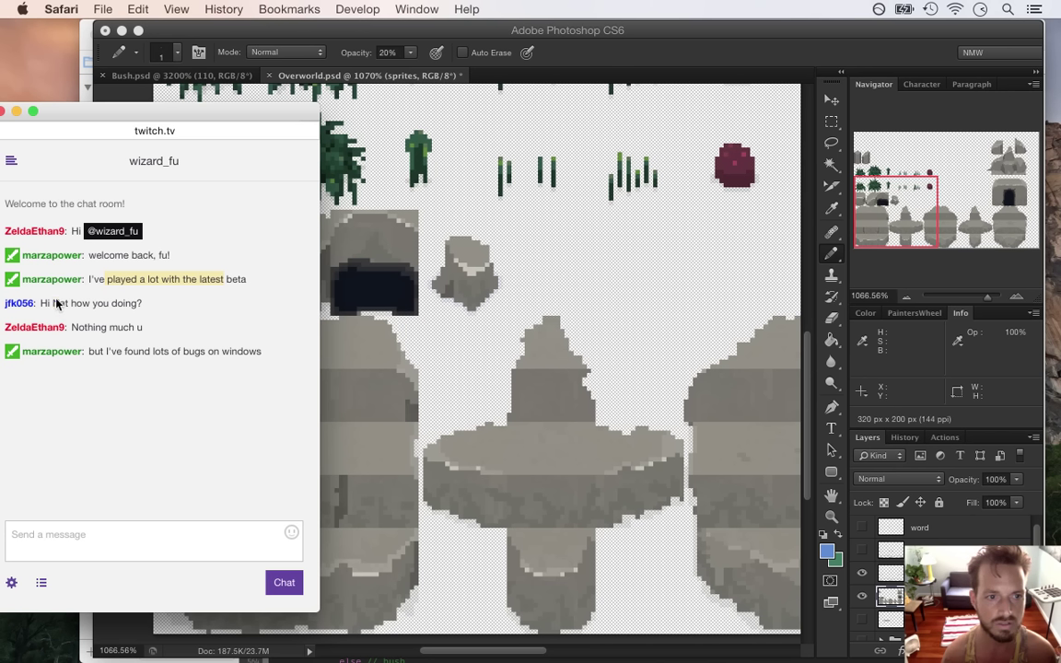
{"action": "left_click", "coordinate": [149, 314]}
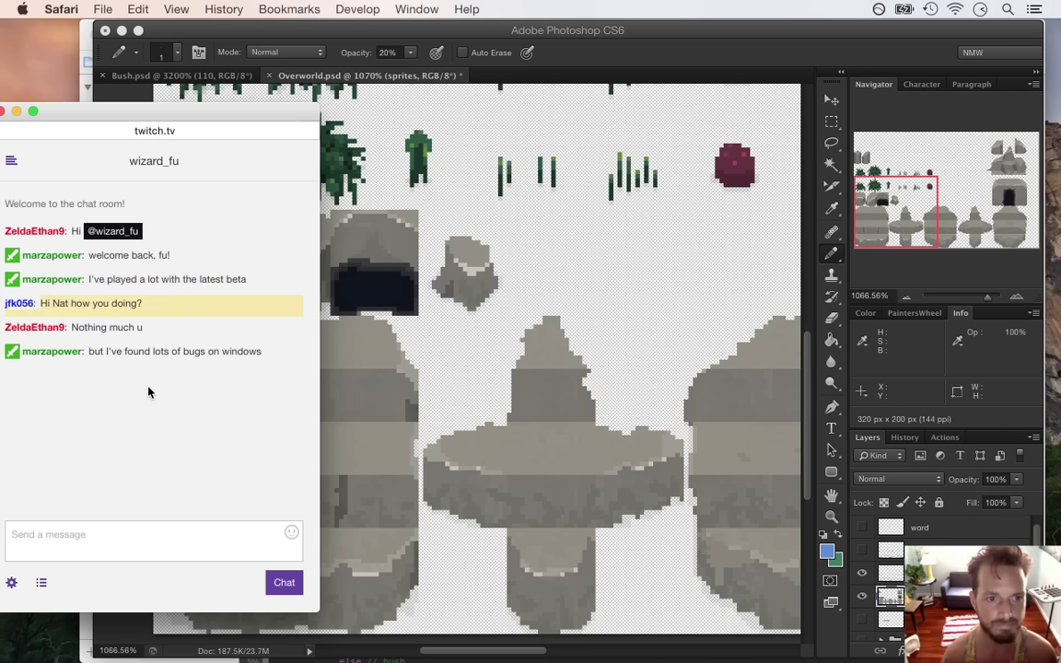
{"action": "left_click_drag", "start_coordinate": [89, 351], "coordinate": [221, 357]}
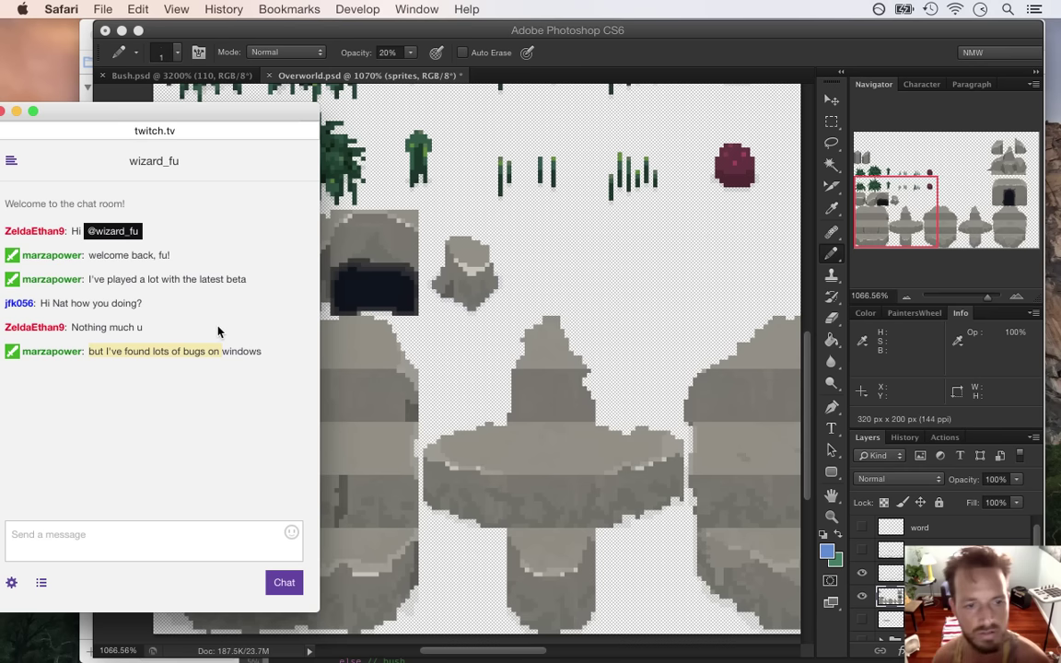
{"action": "left_click", "coordinate": [642, 58]}
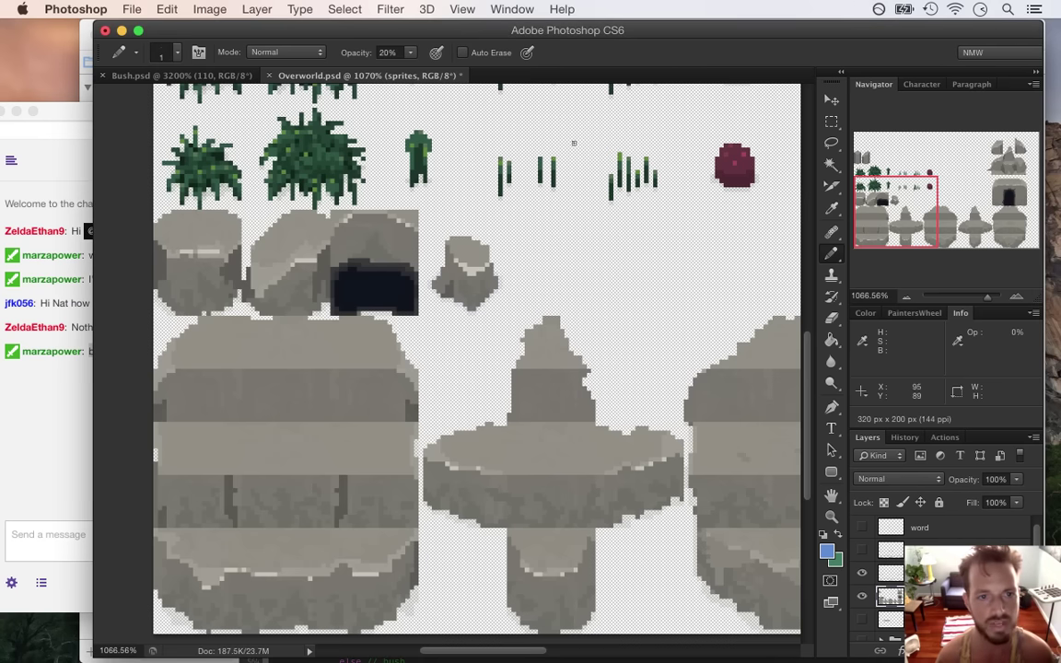
{"action": "left_click", "coordinate": [53, 410]}
{"action": "left_click", "coordinate": [604, 74]}
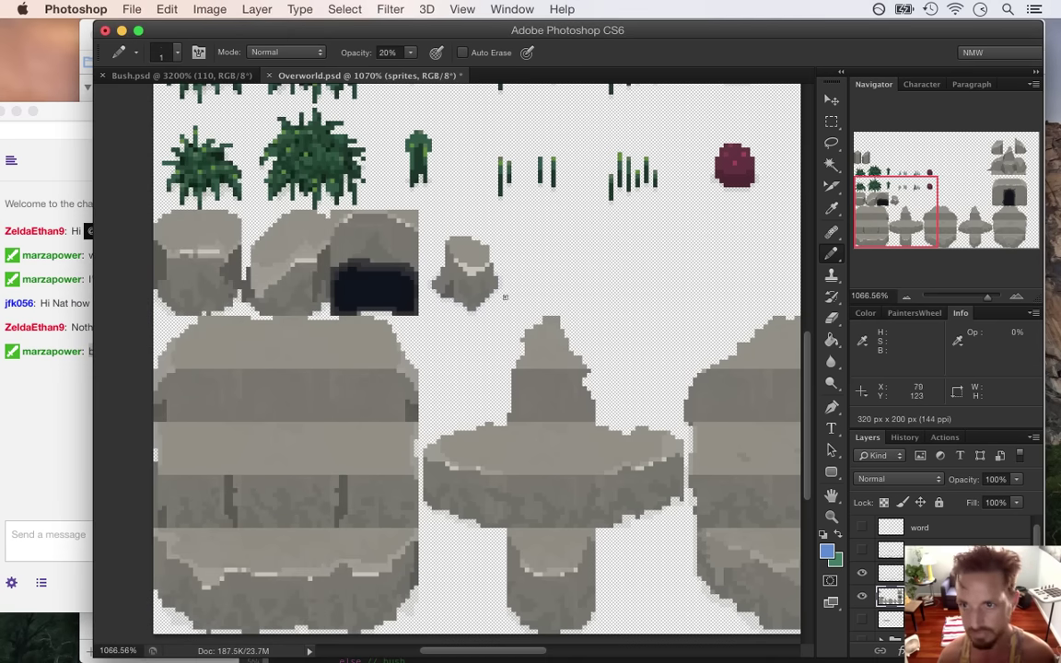
- Shorten the small rubble rock by selecting its upper 11 by 10 pixel part, moving it down 4 pixels, and deselecting it
{"action": "mouse_move", "coordinate": [455, 279]}
{"action": "left_mouse_down"}
{"action": "mouse_move", "coordinate": [512, 298]}
{"action": "mouse_move", "coordinate": [708, 293]}
{"action": "left_mouse_up"}
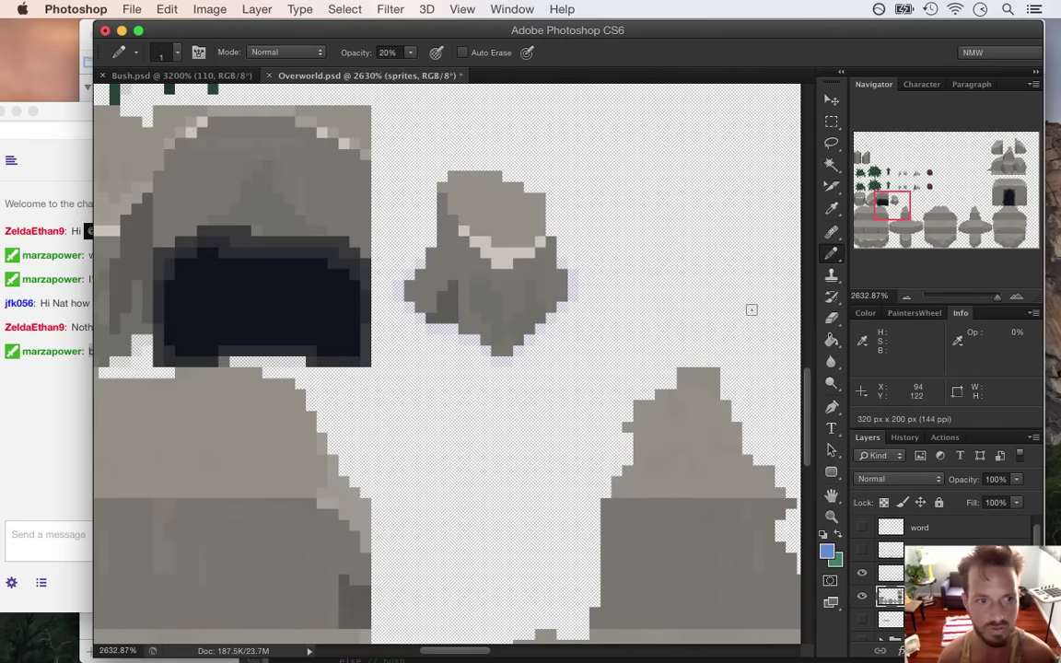
{"action": "left_click", "coordinate": [860, 598]}
{"action": "left_click", "coordinate": [860, 599]}
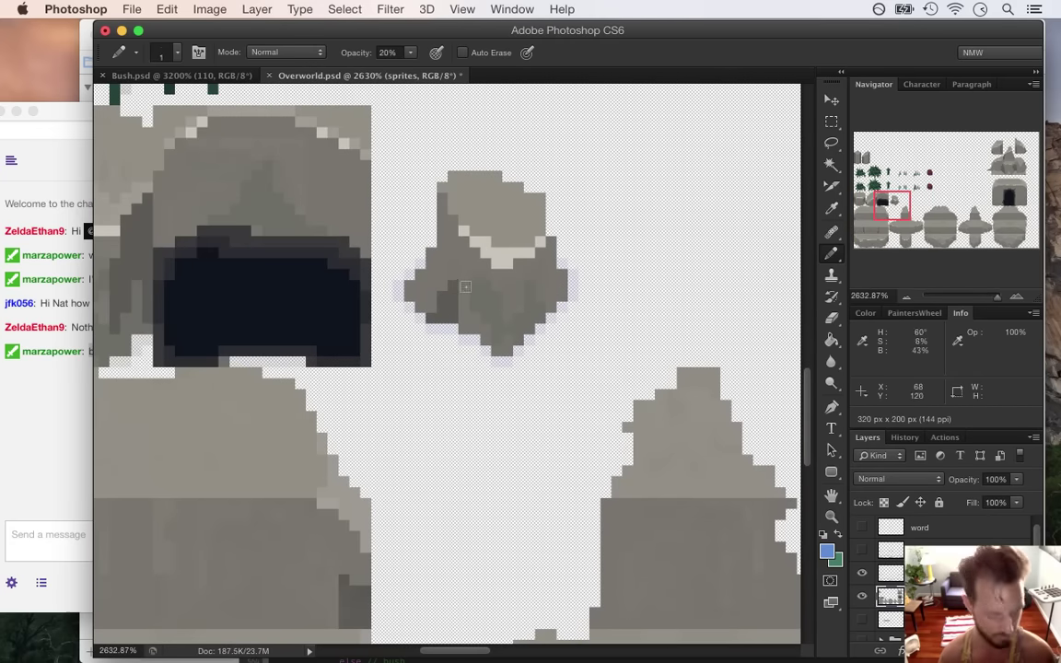
{"action": "key", "text": "m"}
{"action": "left_click_drag", "start_coordinate": [440, 160], "coordinate": [556, 268]}
{"action": "key", "text": "v"}
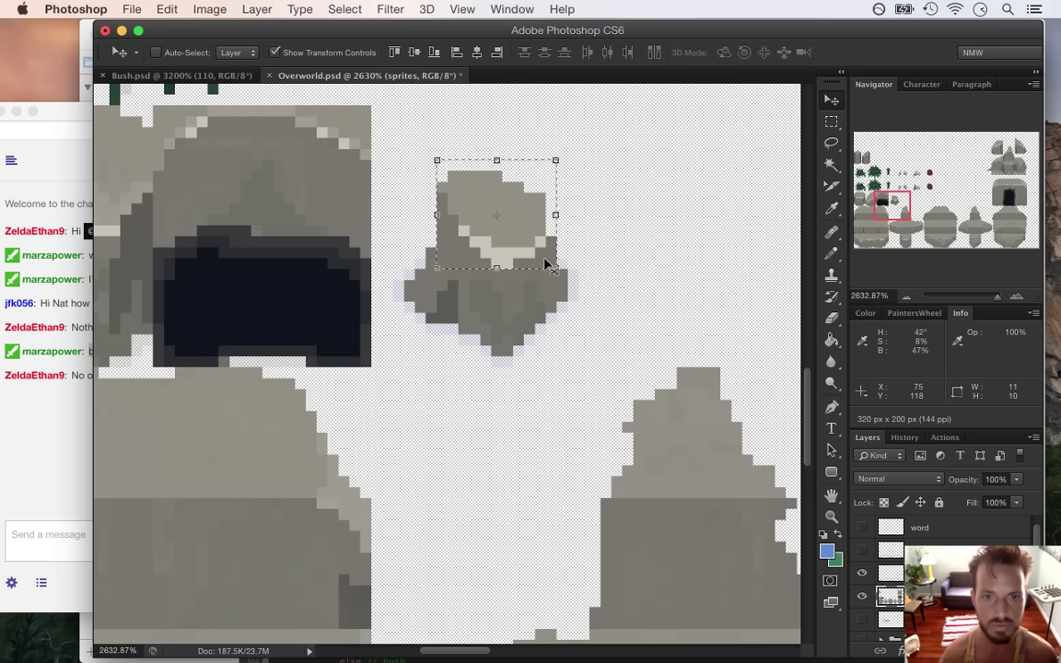
{"action": "key", "text": "Down"}
{"action": "key", "text": "Down"}
{"action": "key", "text": "Down"}
{"action": "key", "text": "Down"}
{"action": "key", "text": "Down"}
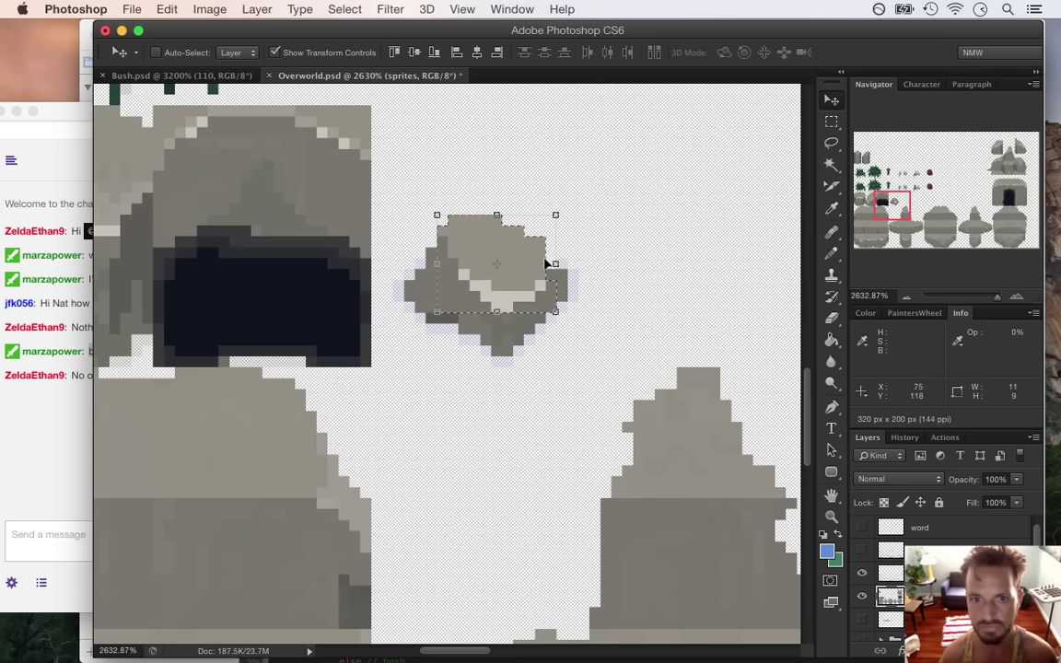
{"action": "key", "text": "ctrl+d"}
{"action": "key", "text": "m"}
- Read the latest Twitch chat message about Songbringer gameplay in Safari, and return to Photoshop
{"action": "left_click", "coordinate": [19, 478]}
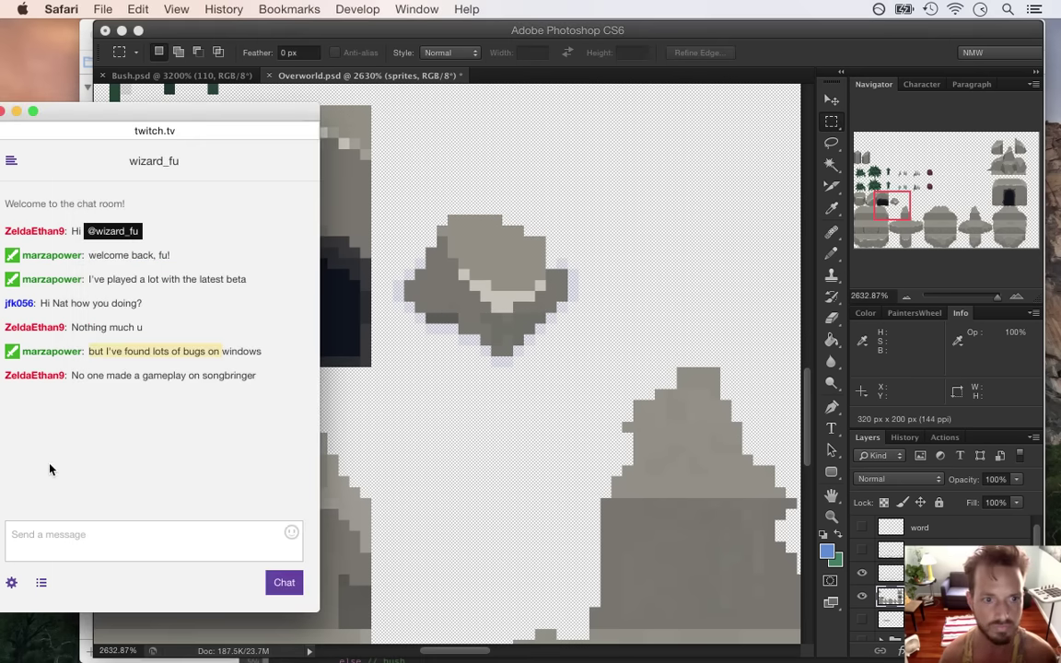
{"action": "left_click", "coordinate": [96, 370]}
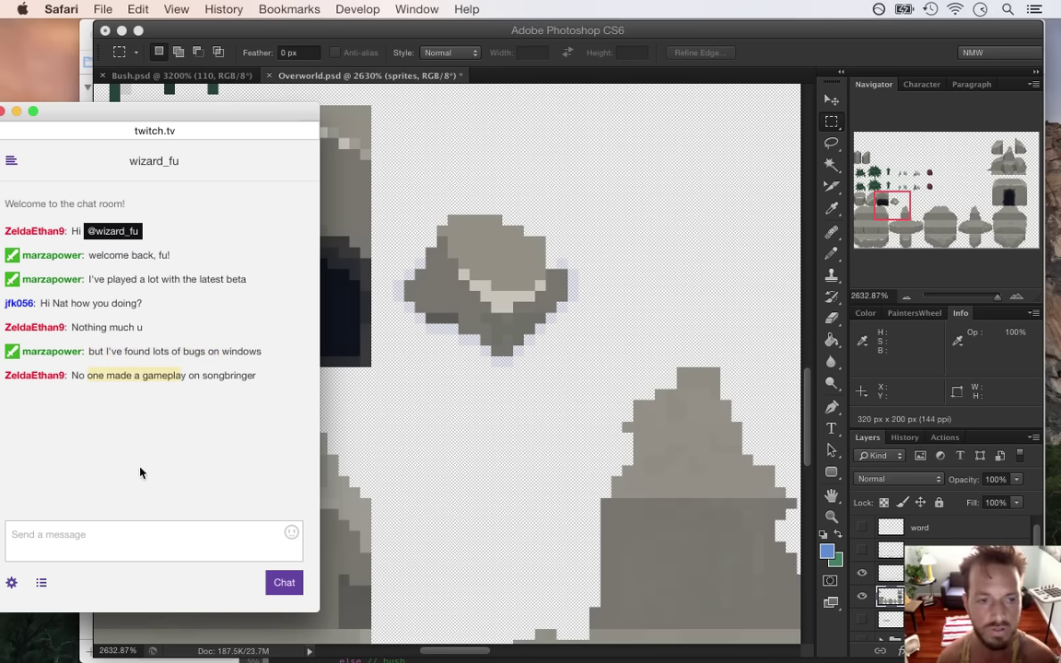
{"action": "left_click", "coordinate": [79, 379]}
{"action": "left_click_drag", "start_coordinate": [74, 379], "coordinate": [183, 385]}
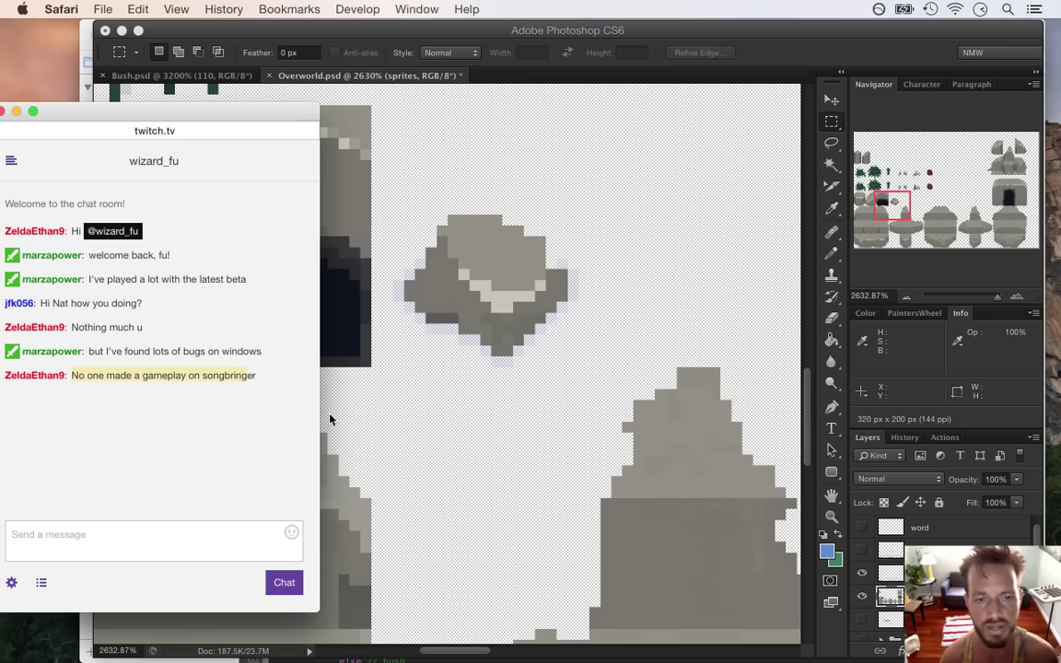
{"action": "left_click", "coordinate": [131, 359]}
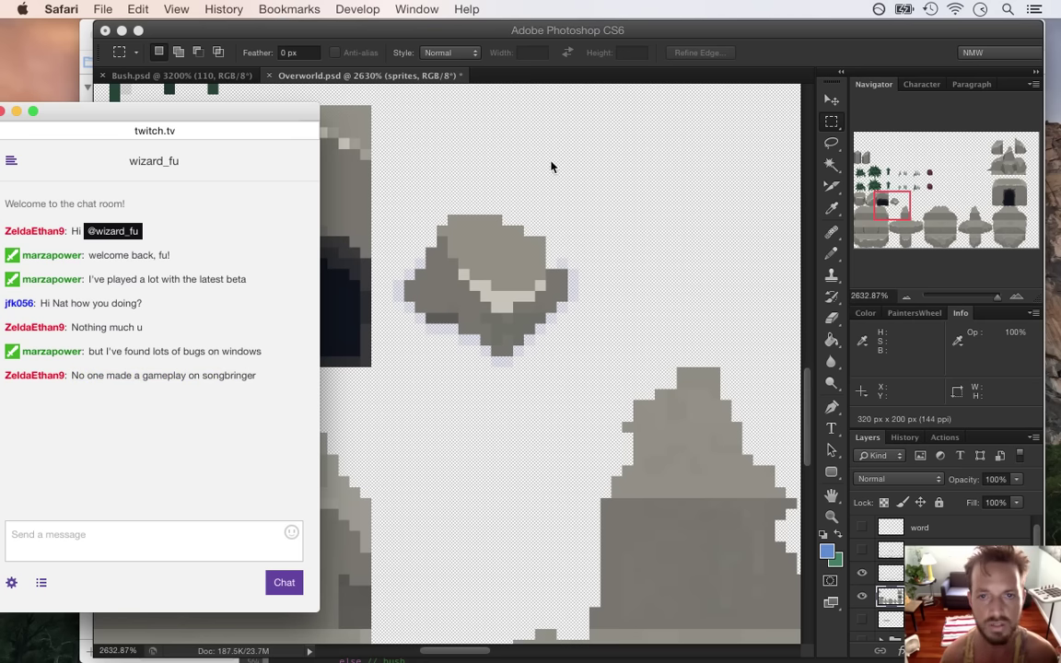
{"action": "left_click", "coordinate": [773, 65]}
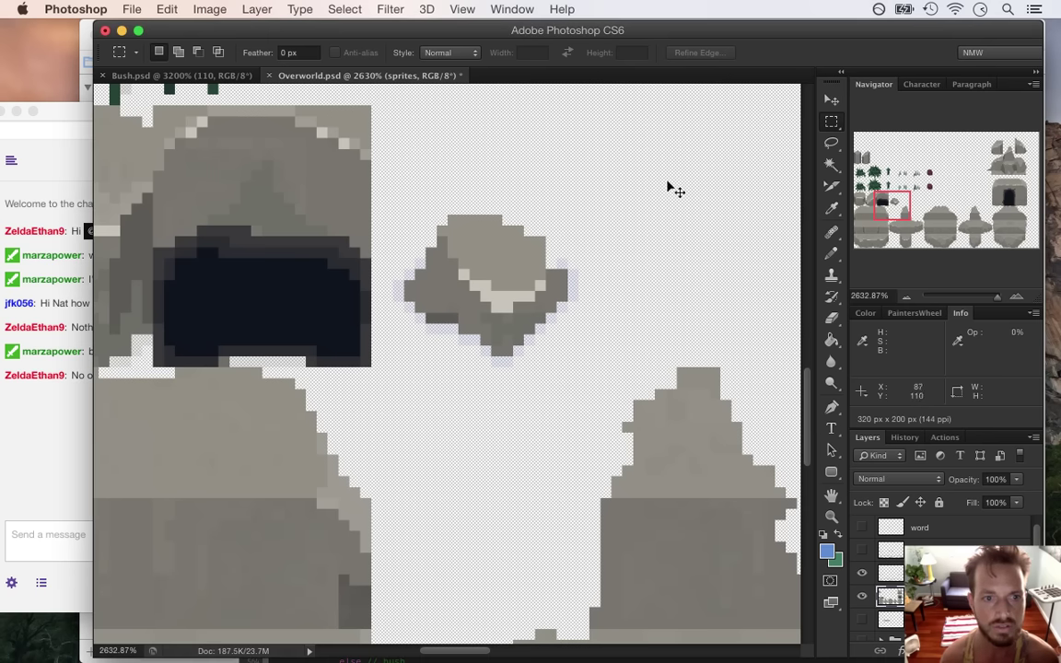
- Export all user slices of Overworld.psd for web as PNG-24 images into the Sprites folder, replacing the existing files
{"action": "key", "text": "super+alt+shift+s"}
{"action": "key", "text": "Return"}
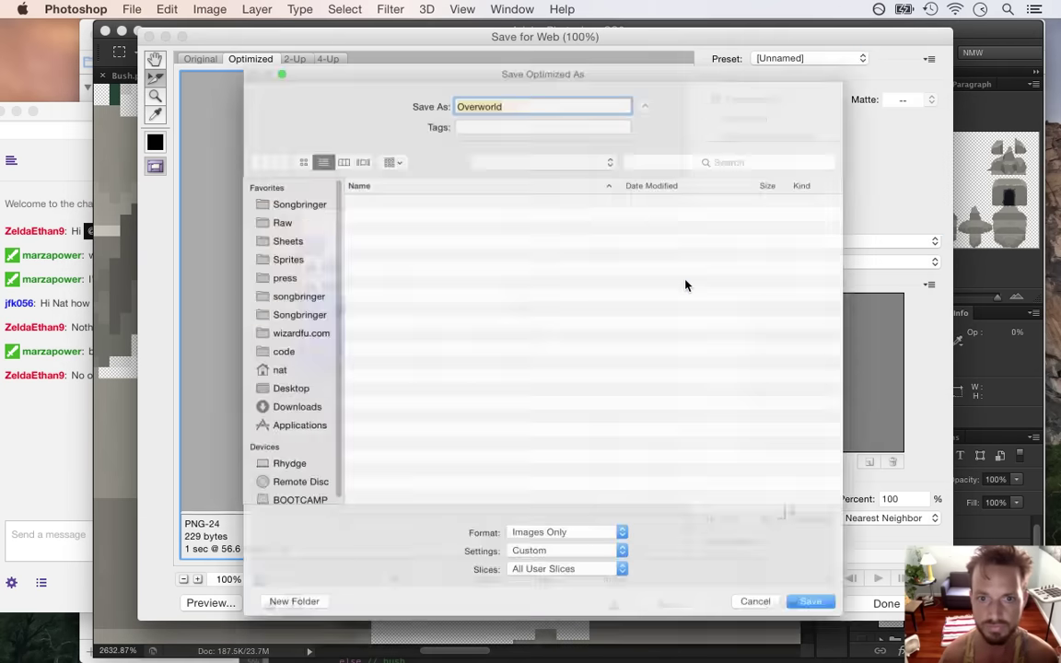
{"action": "key", "text": "Return"}
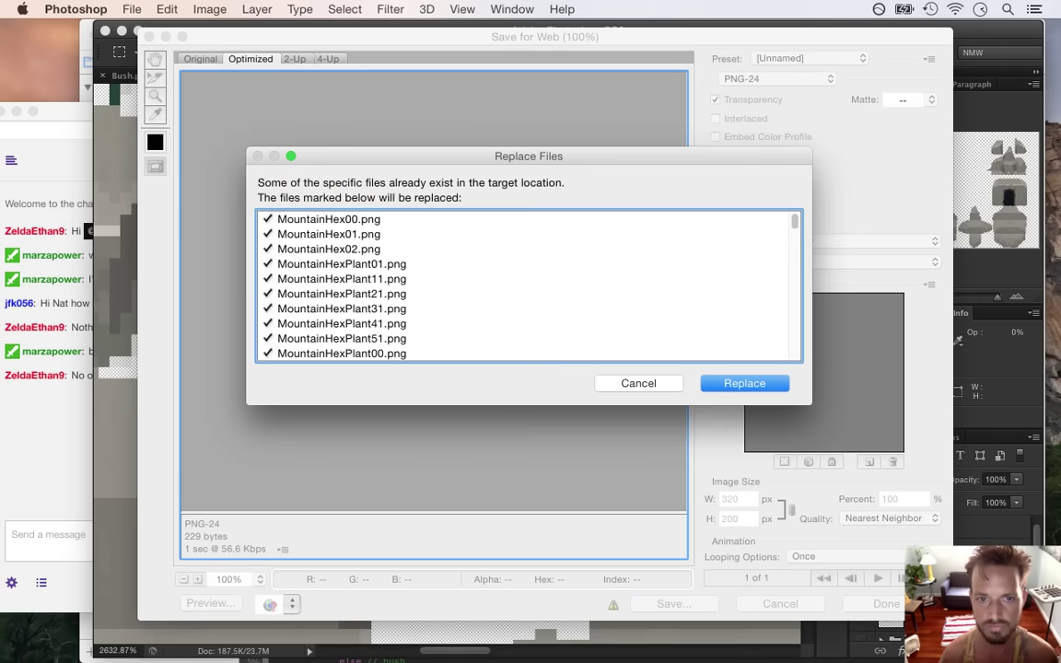
{"action": "key", "text": "Return"}
{"action": "key", "text": "Return"}
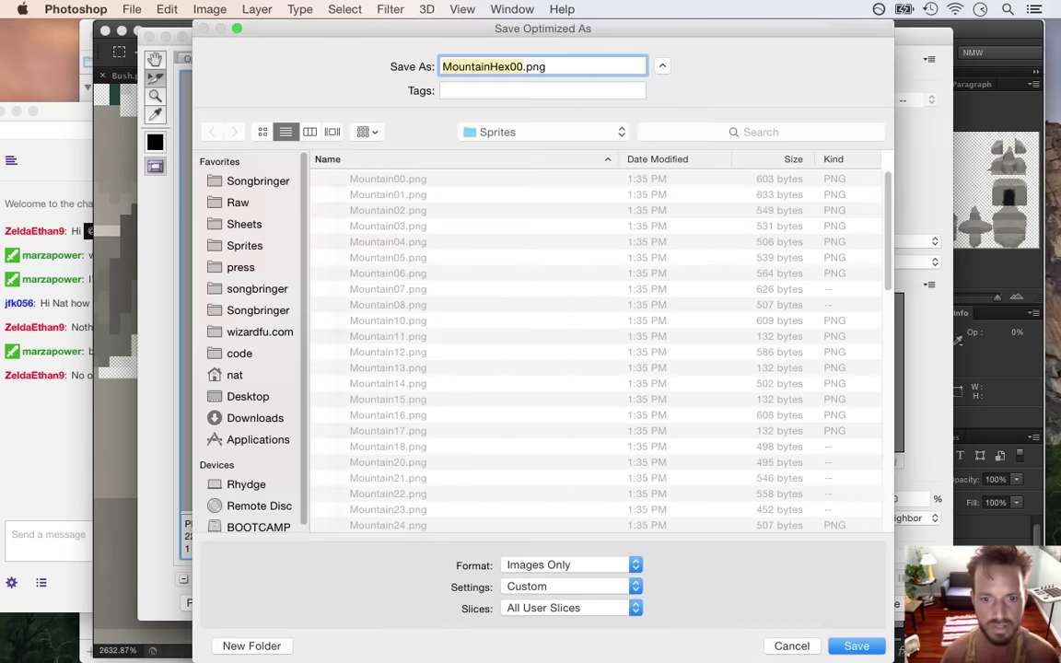
{"action": "key", "text": "Return"}
{"action": "key", "text": "Return"}
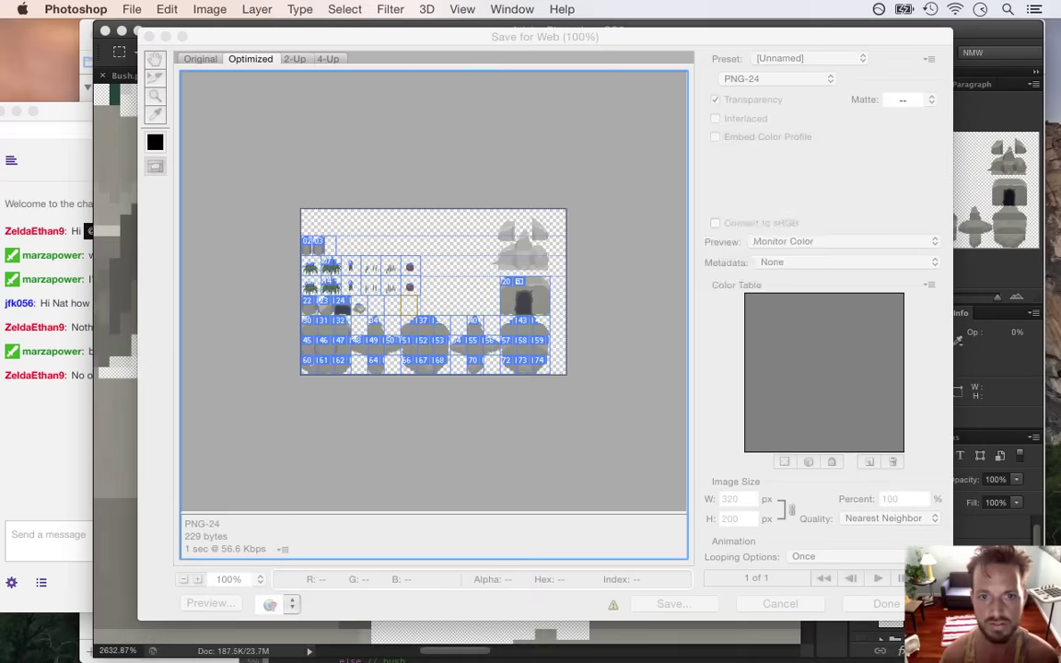
- Switch to Xcode, run Songbringer with the updated sprites, and start walking the character east
{"action": "key", "text": "super+Tab"}
{"action": "key", "text": "super+Tab"}
{"action": "key", "text": "super+r"}
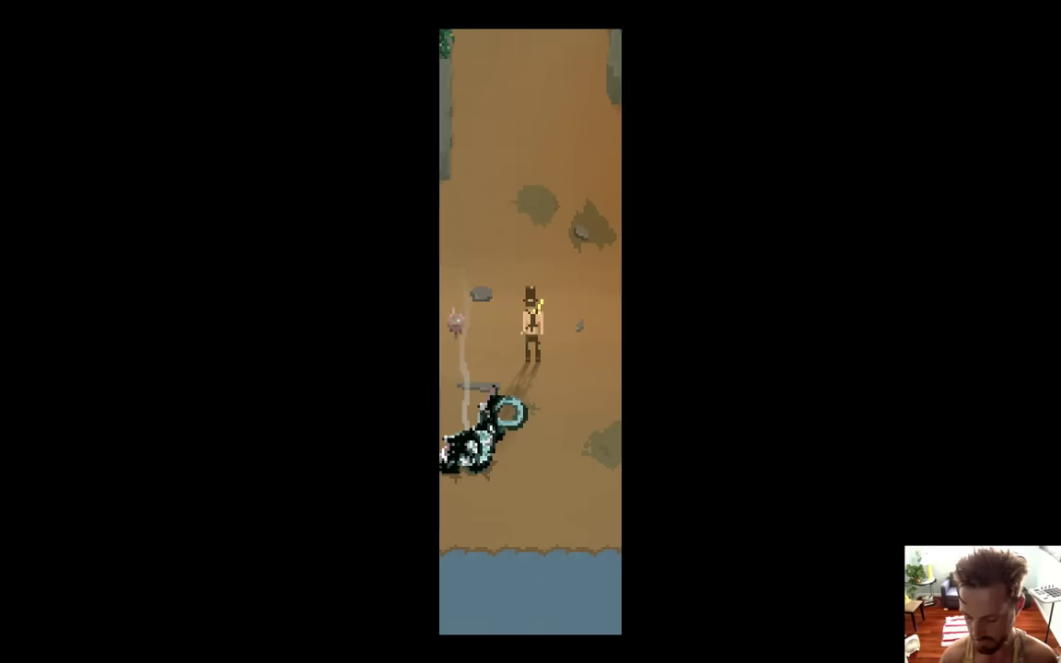
{"action": "key", "text": "Right"}
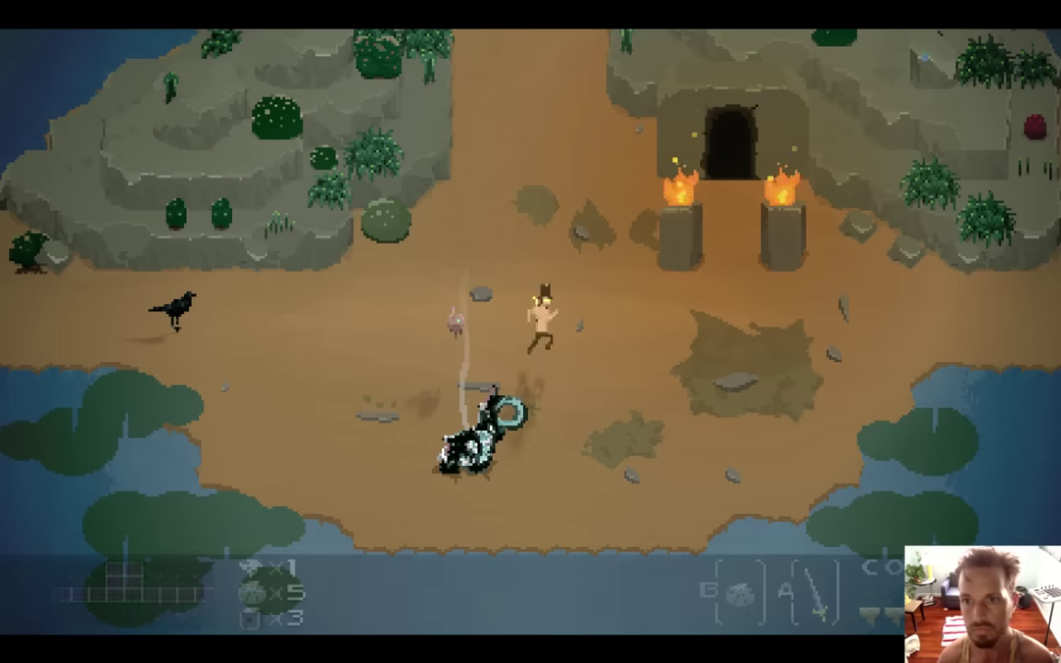
- Walk the character around the rubble rocks east of the cave entrance to examine how they overlap him, and quit the game
{"action": "key", "text": "Right"}
{"action": "key", "text": "Up"}
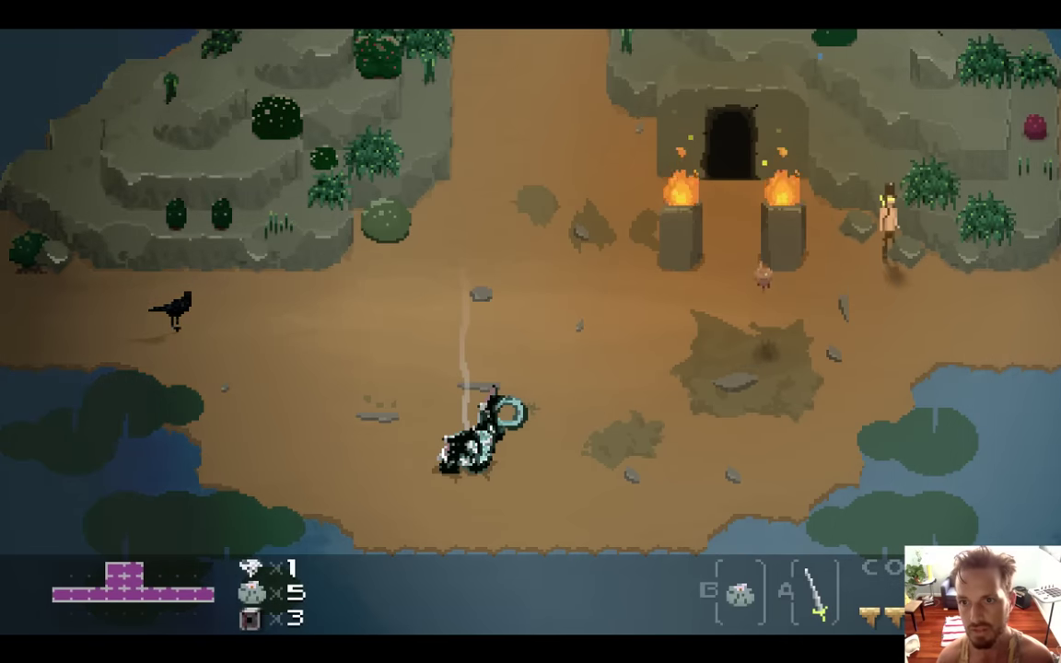
{"action": "key", "text": "Right"}
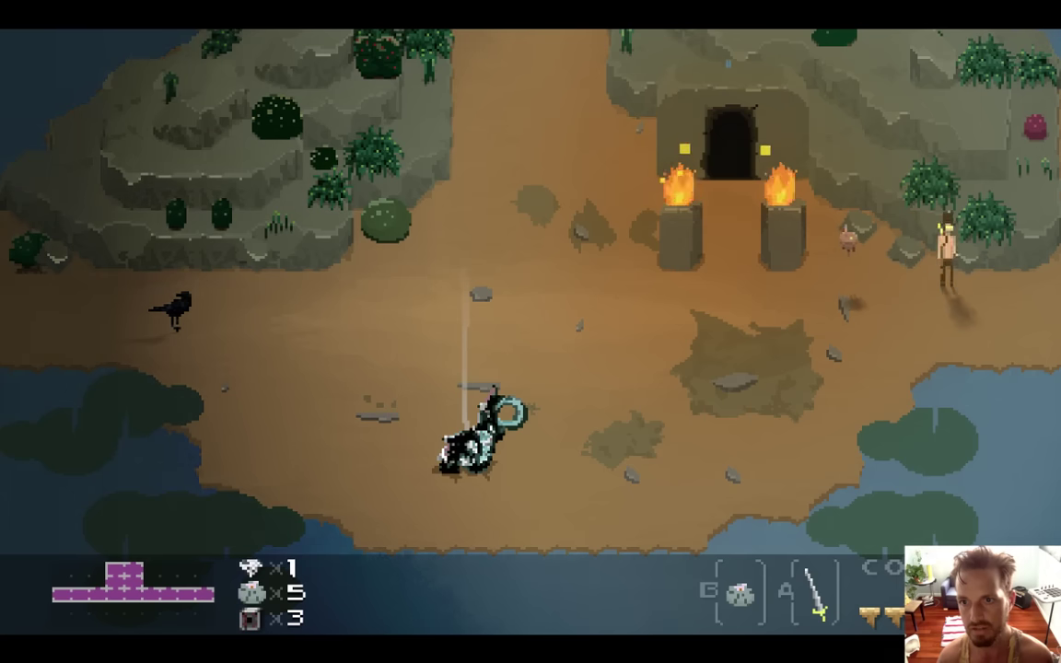
{"action": "key", "text": "Left"}
{"action": "key", "text": "Up"}
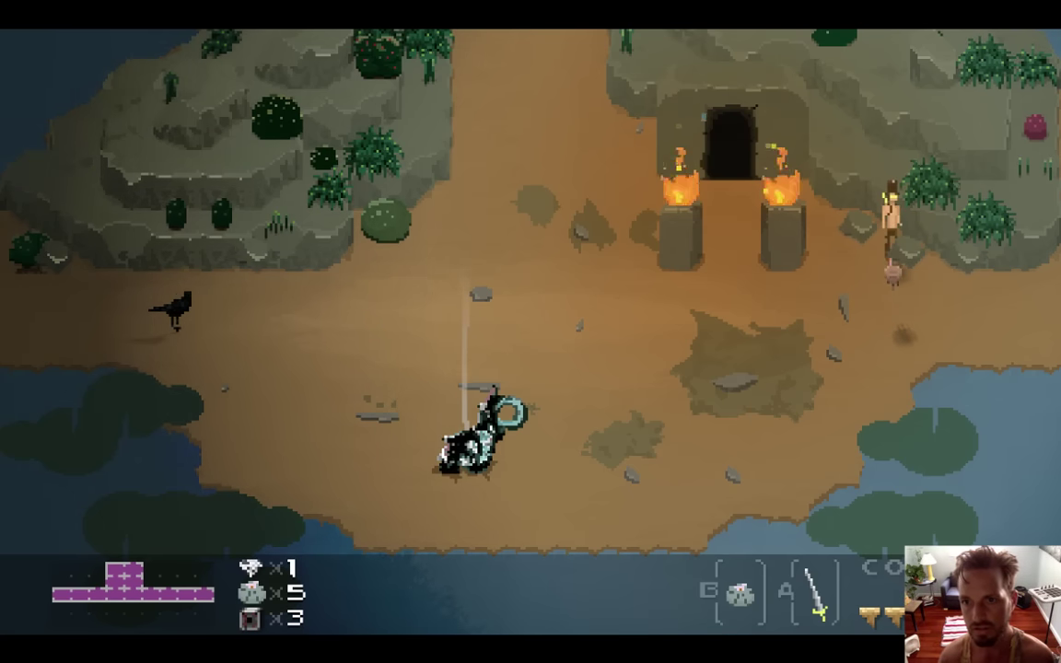
{"action": "key", "text": "Down"}
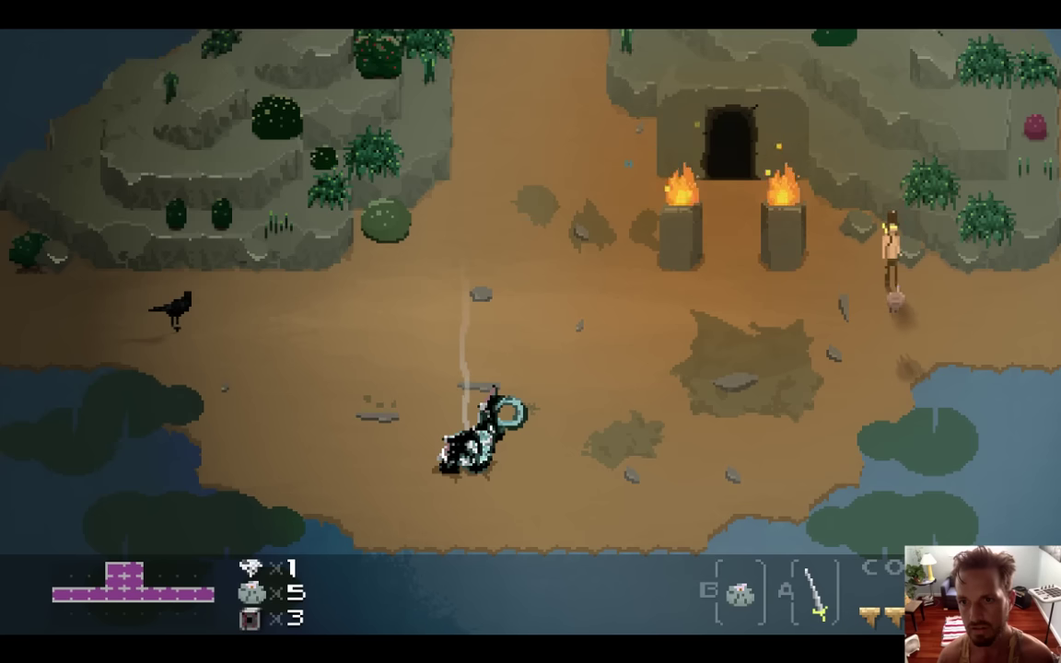
{"action": "key", "text": "Left"}
{"action": "key", "text": "Up"}
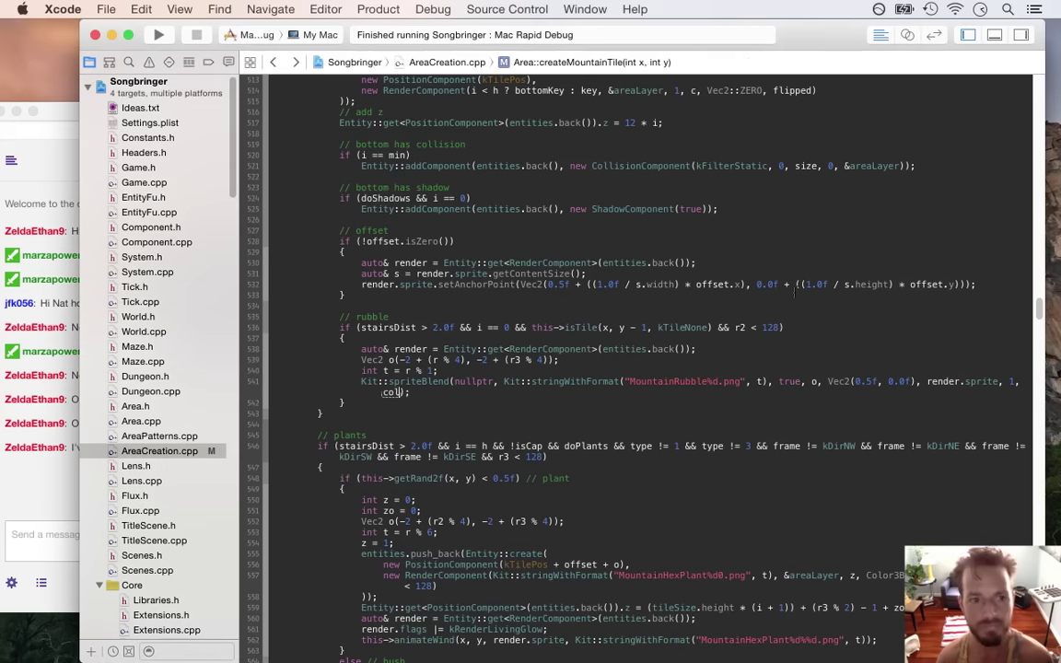
- Read the newest Twitch chat message about making music in Safari, and return to the rubble spriteBlend line in Xcode
{"action": "left_click", "coordinate": [52, 487]}
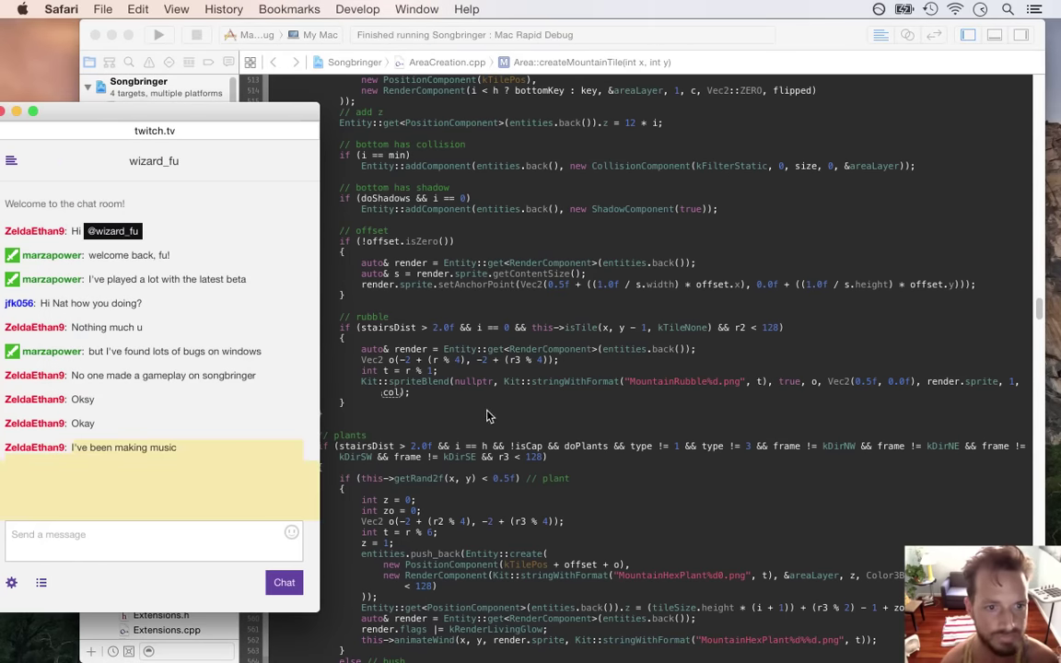
{"action": "left_click", "coordinate": [516, 412]}
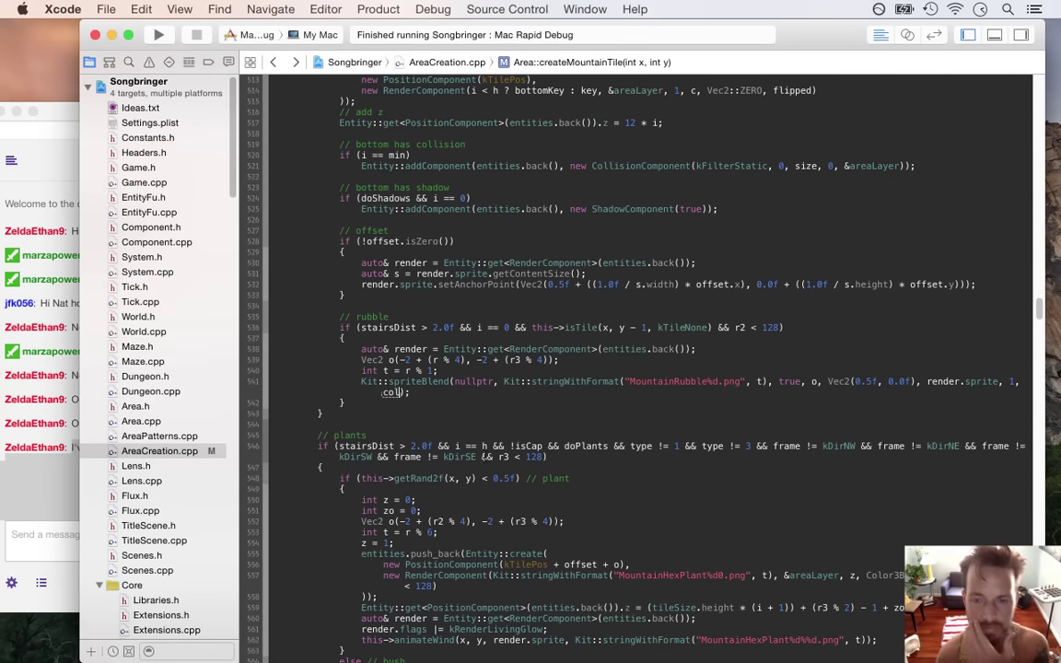
{"action": "left_click", "coordinate": [457, 369]}
{"action": "left_click", "coordinate": [430, 395]}
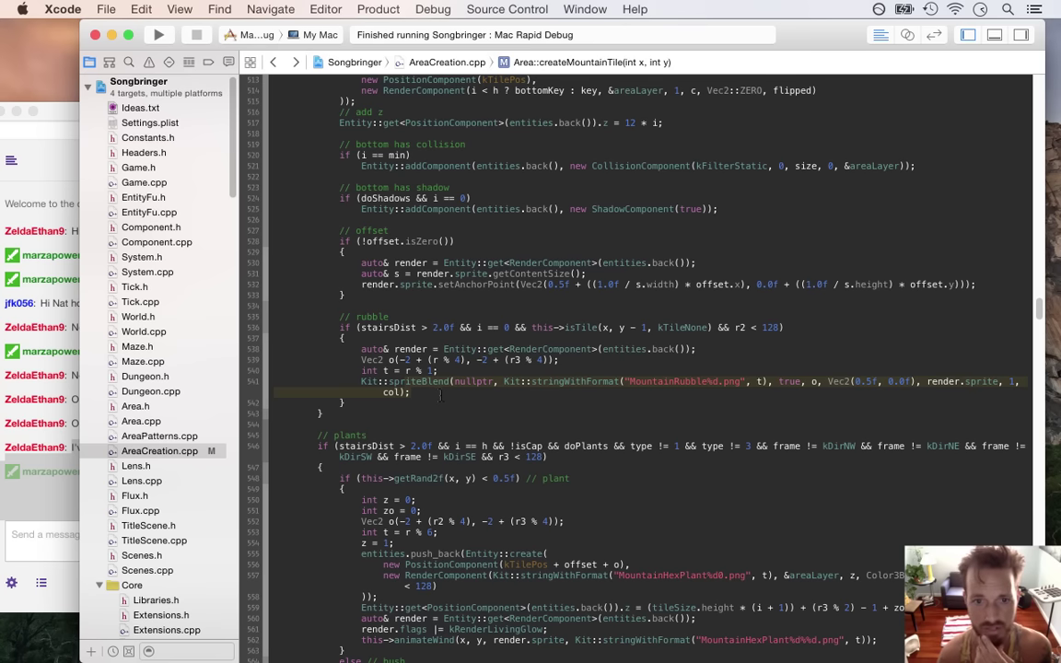
- Read the Twitch chat message about missing the lag and the reply to it in Safari, and return to the rubble code in Xcode
{"action": "left_click", "coordinate": [67, 499]}
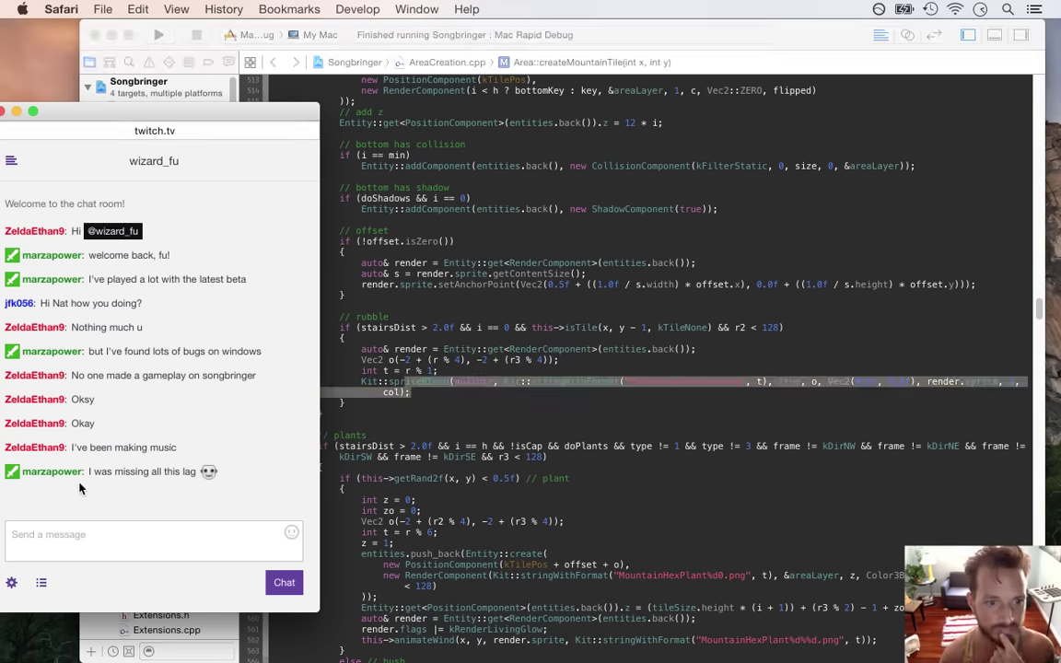
{"action": "left_click_drag", "start_coordinate": [106, 476], "coordinate": [668, 488]}
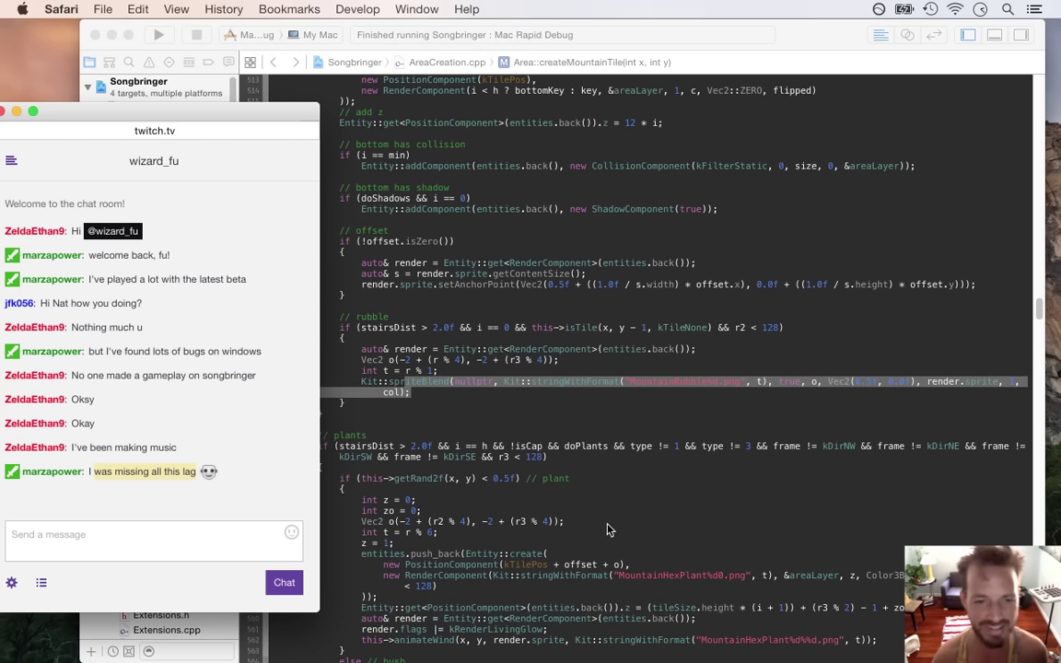
{"action": "left_click", "coordinate": [471, 380]}
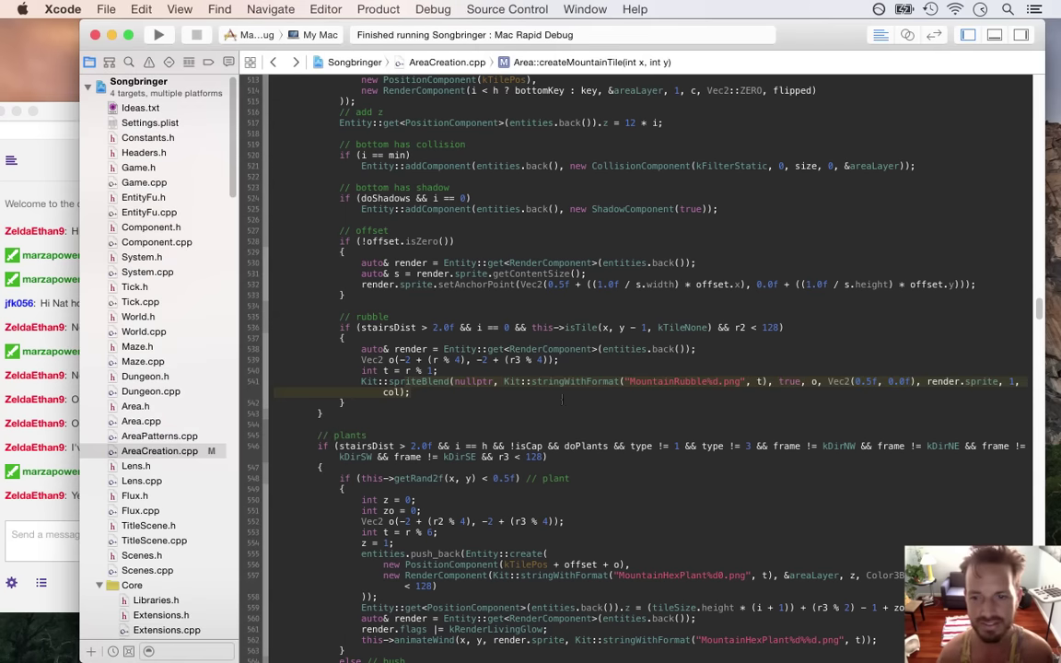
{"action": "left_click", "coordinate": [43, 526]}
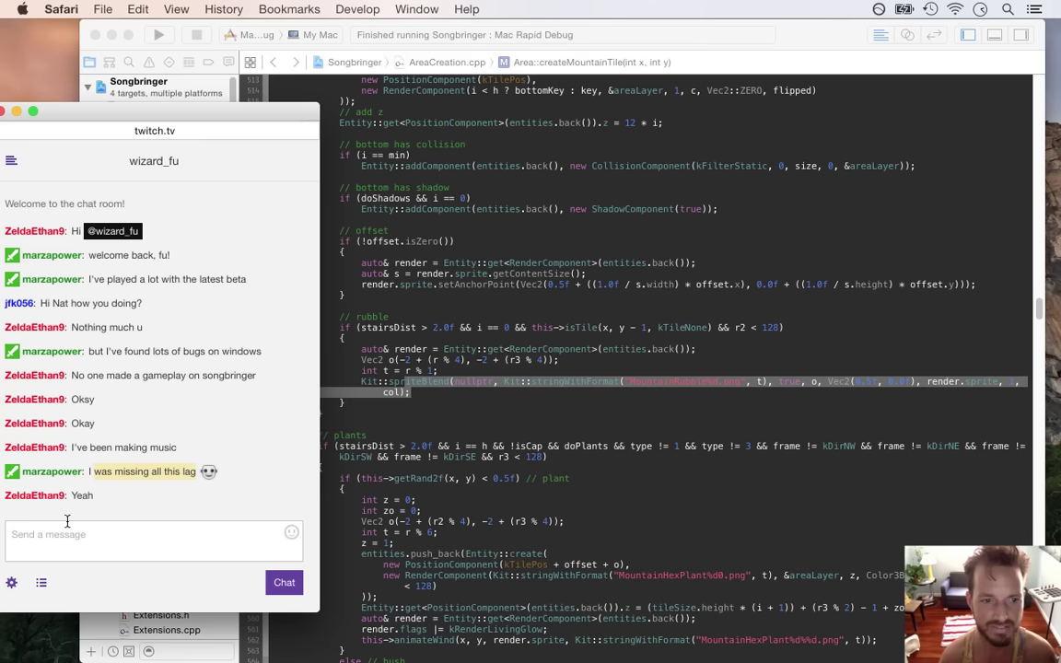
{"action": "left_click", "coordinate": [494, 401]}
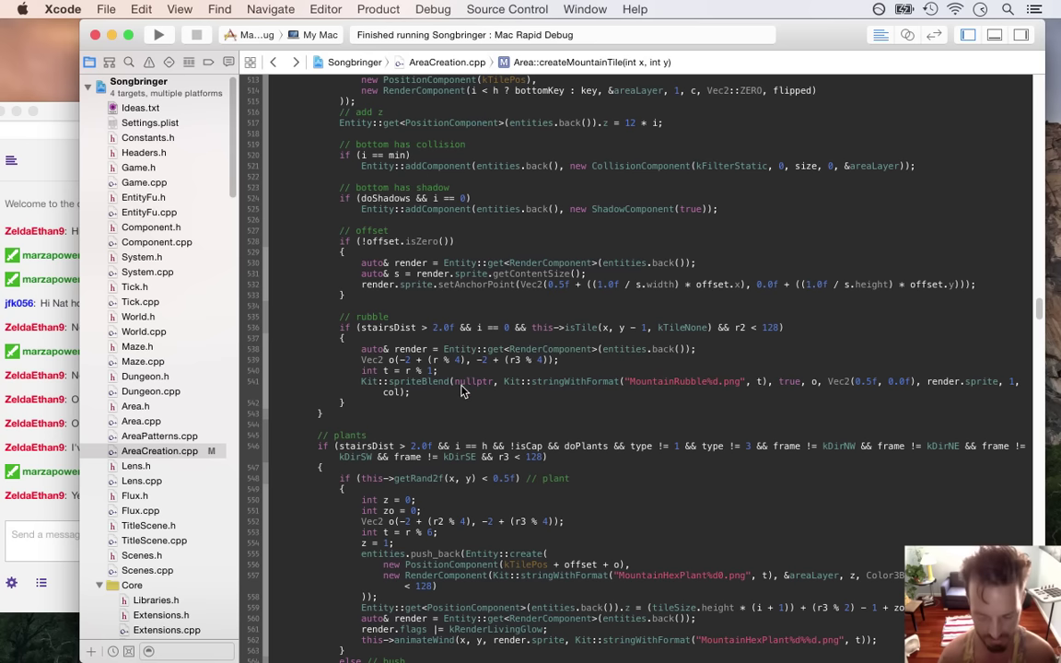
- Add the line render.sprite.setLocalZOrder(-995); after int t = r % 1; in the rubble block of AreaCreation.cpp, and save the file
{"action": "key", "text": "Return"}
{"action": "type", "text": "render.spr"}
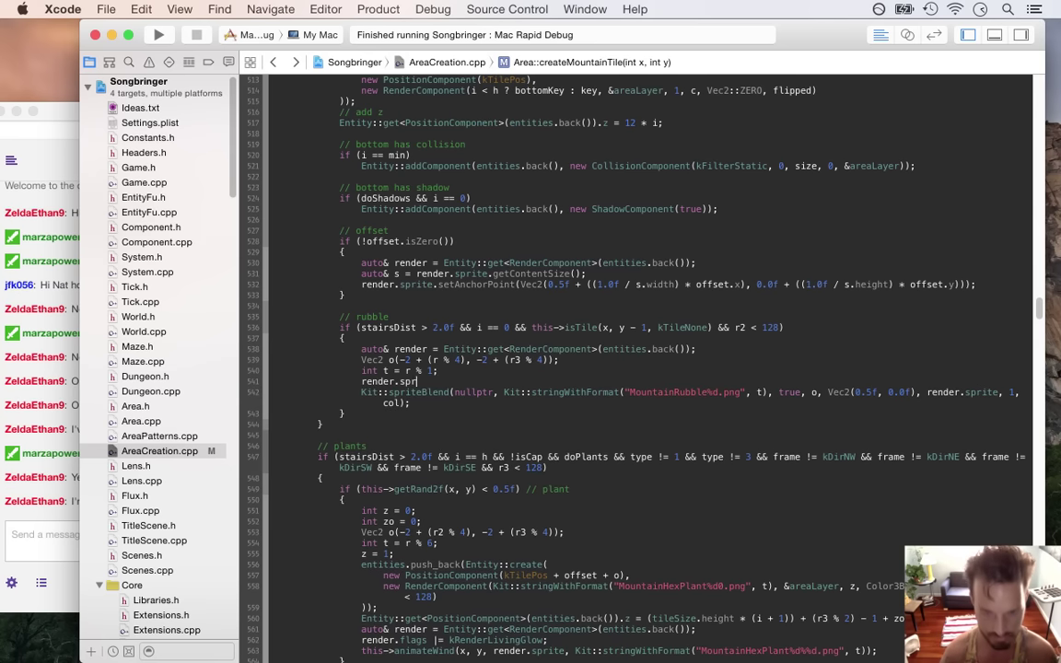
{"action": "type", "text": "ite.setLo"}
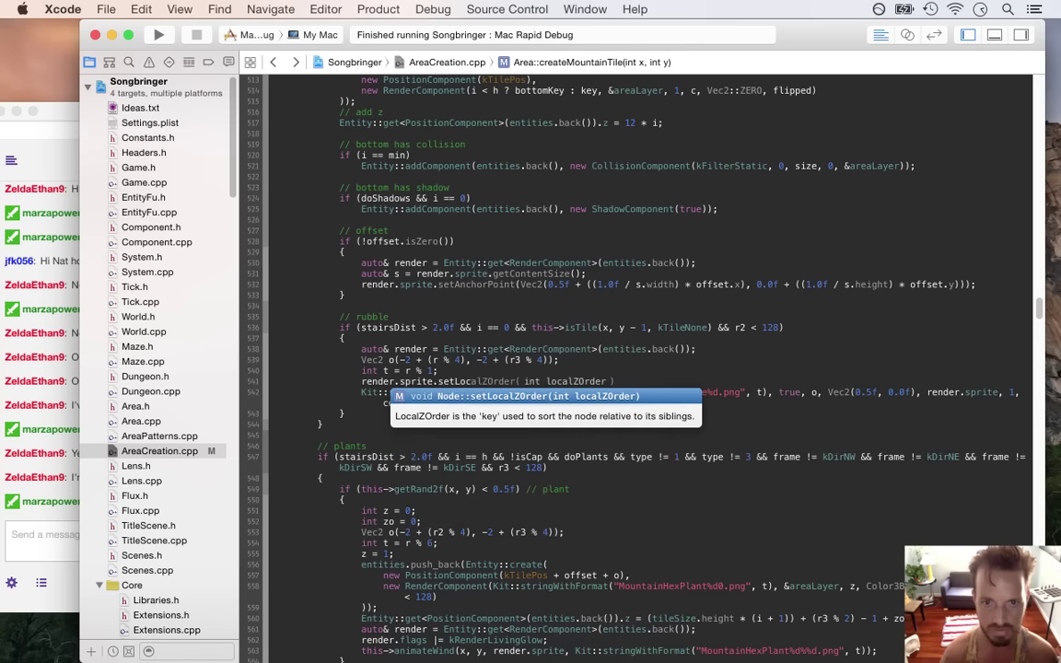
{"action": "key", "text": "Return"}
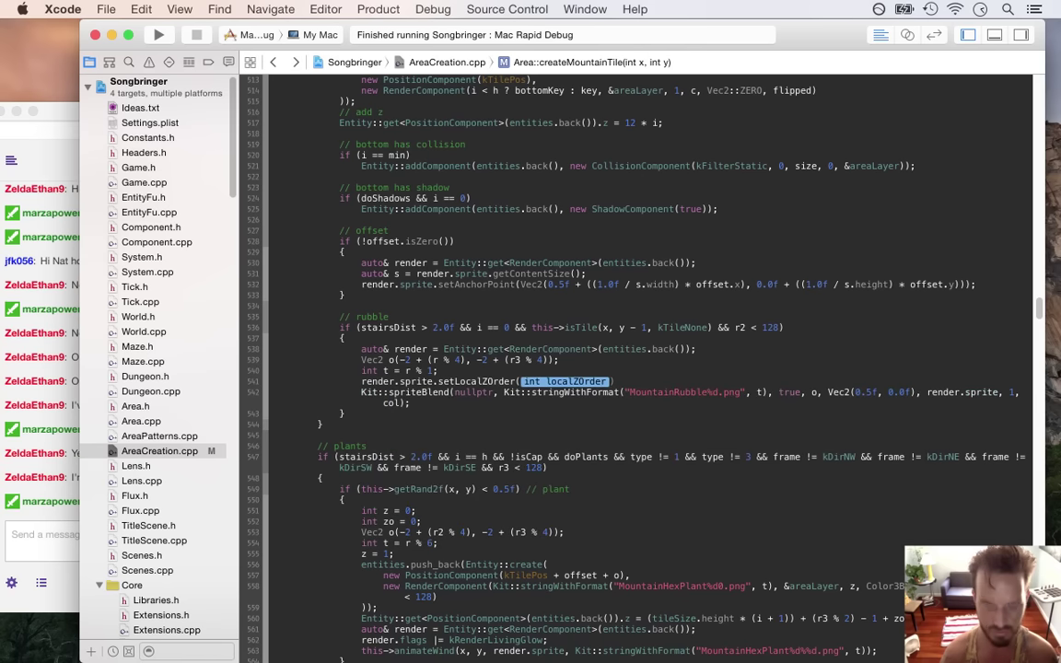
{"action": "type", "text": "-995)l"}
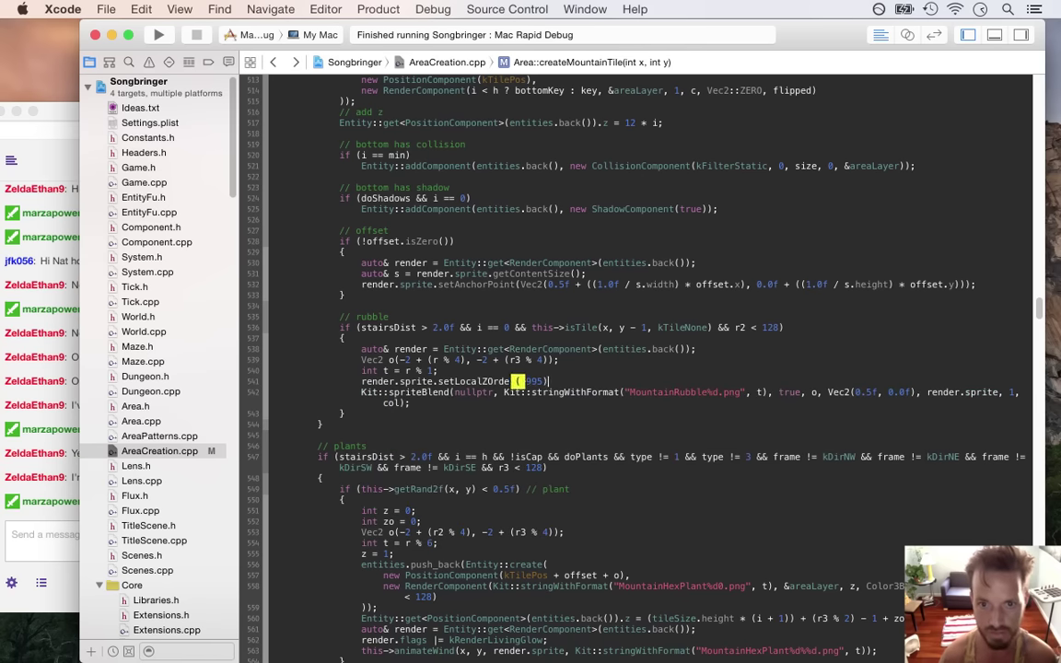
{"action": "key", "text": "BackSpace"}
{"action": "type", "text": ";"}
{"action": "key", "text": "super+s"}
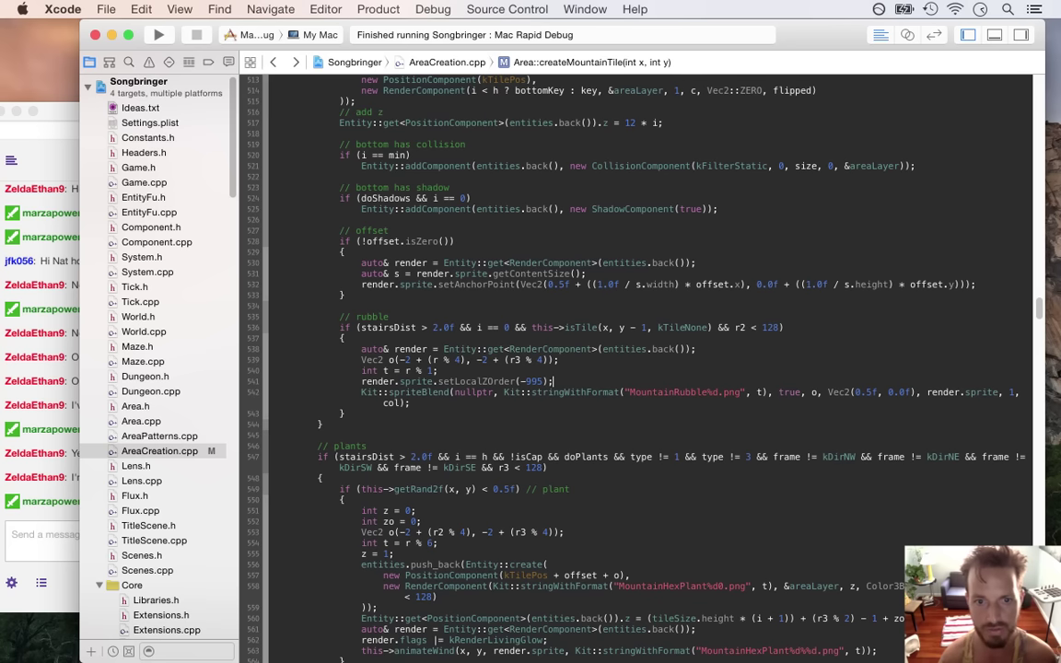
- Read the Twitch chat messages about the Necrodancer competition and increased difficulty in Safari, and return to Xcode
{"action": "left_click", "coordinate": [71, 486]}
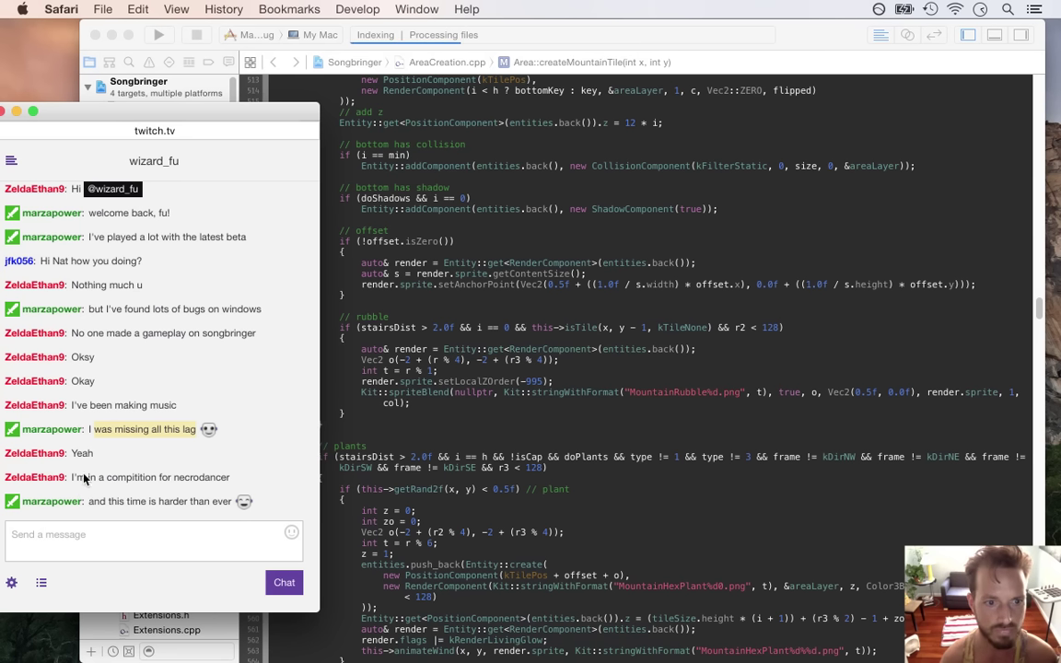
{"action": "left_click_drag", "start_coordinate": [88, 477], "coordinate": [232, 474]}
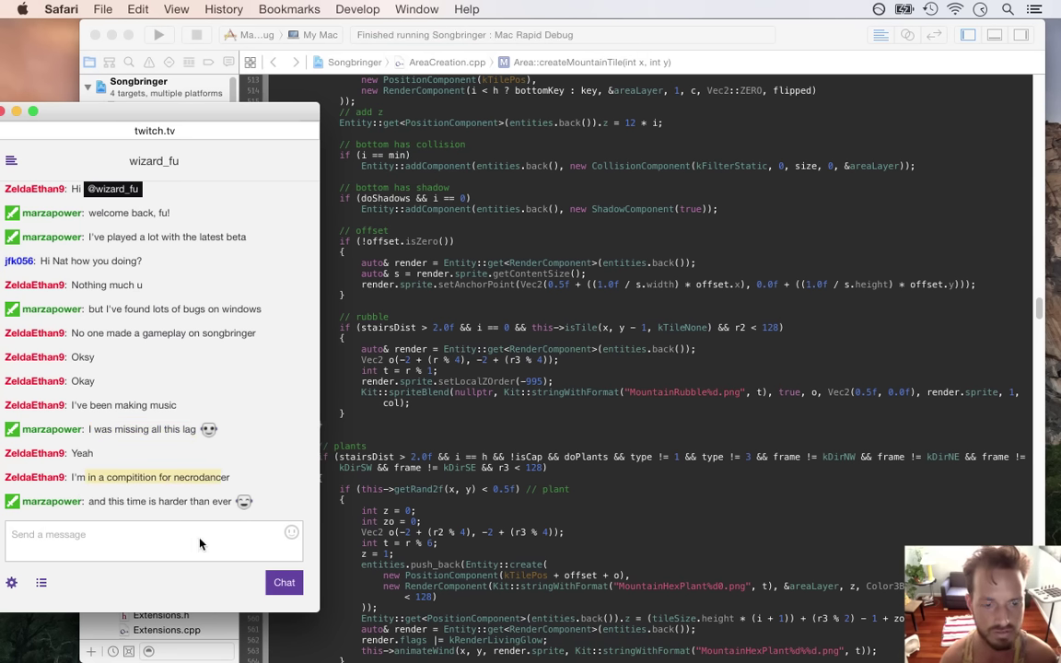
{"action": "left_click_drag", "start_coordinate": [95, 502], "coordinate": [232, 502]}
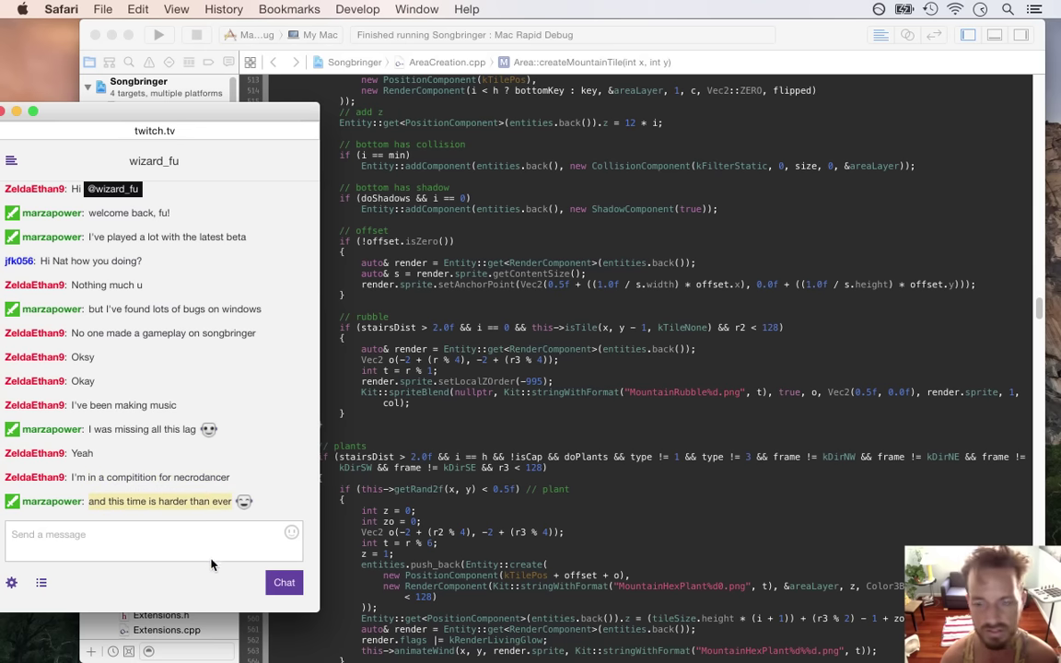
{"action": "left_click", "coordinate": [467, 414]}
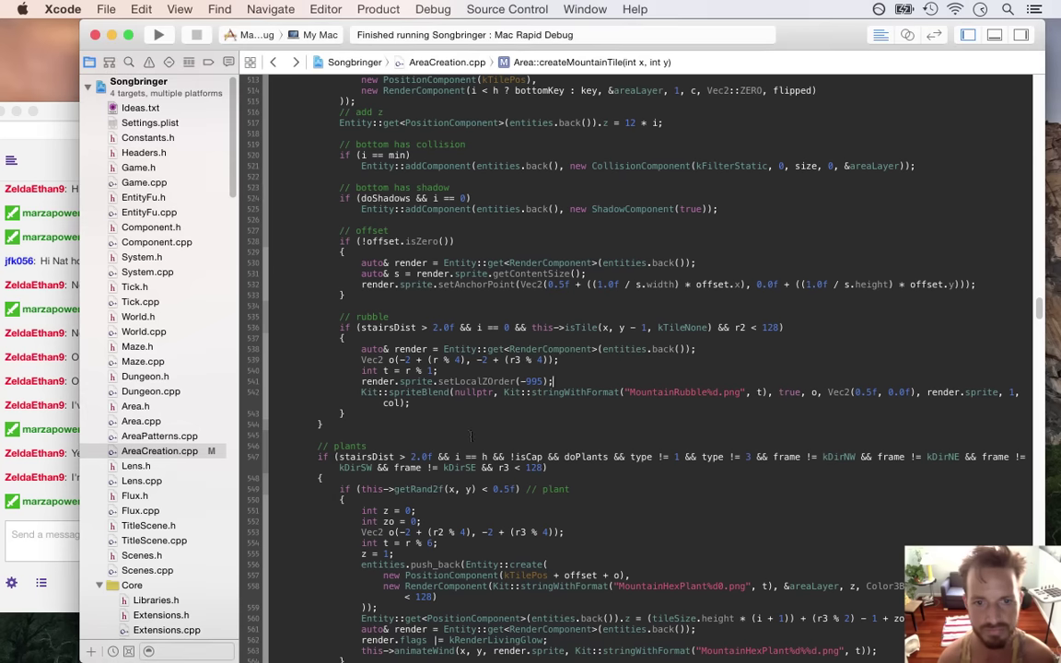
- Run Songbringer with the new z-order code and walk the character along the base of the western mountain to examine its tiles and rubble
{"action": "key", "text": "super+r"}
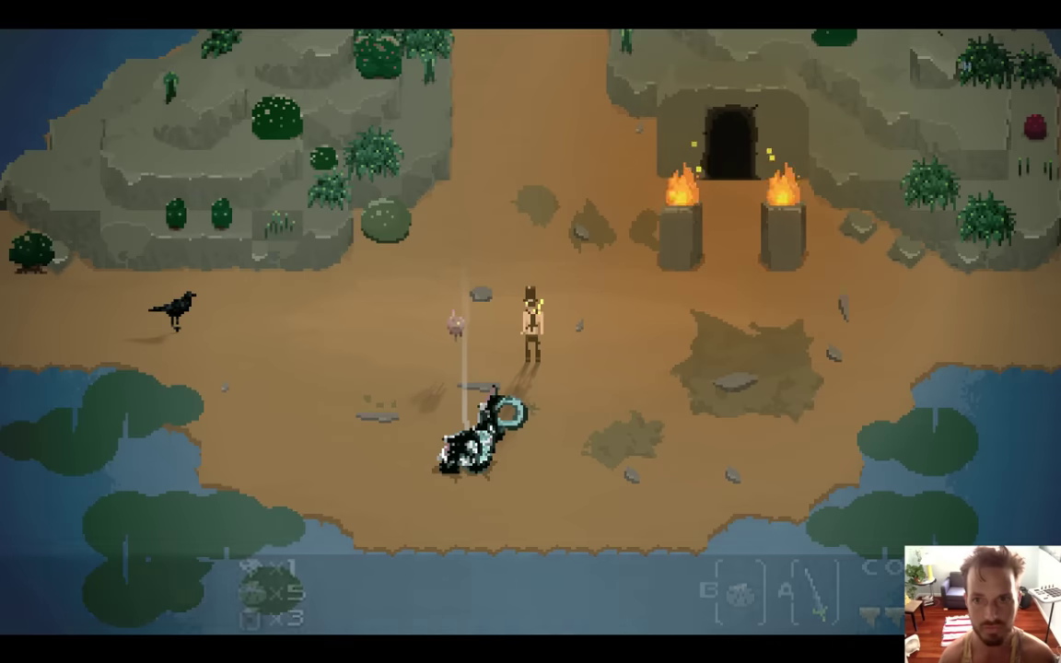
{"action": "key", "text": "Right"}
{"action": "key", "text": "Left"}
{"action": "key", "text": "Up"}
{"action": "key", "text": "Left"}
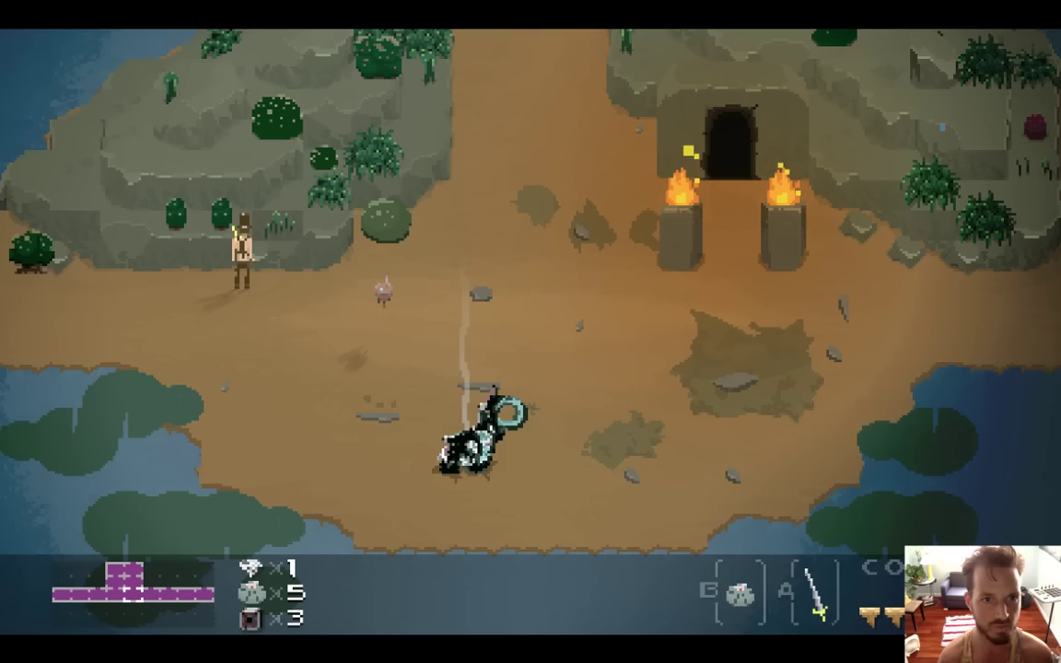
{"action": "key", "text": "Right"}
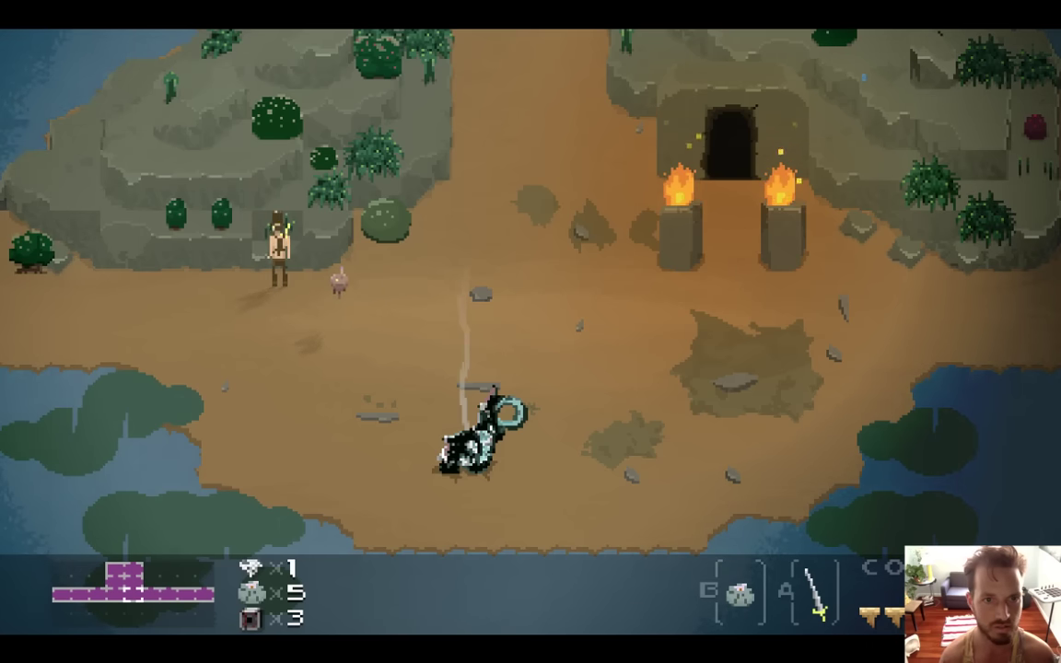
{"action": "key", "text": "Right"}
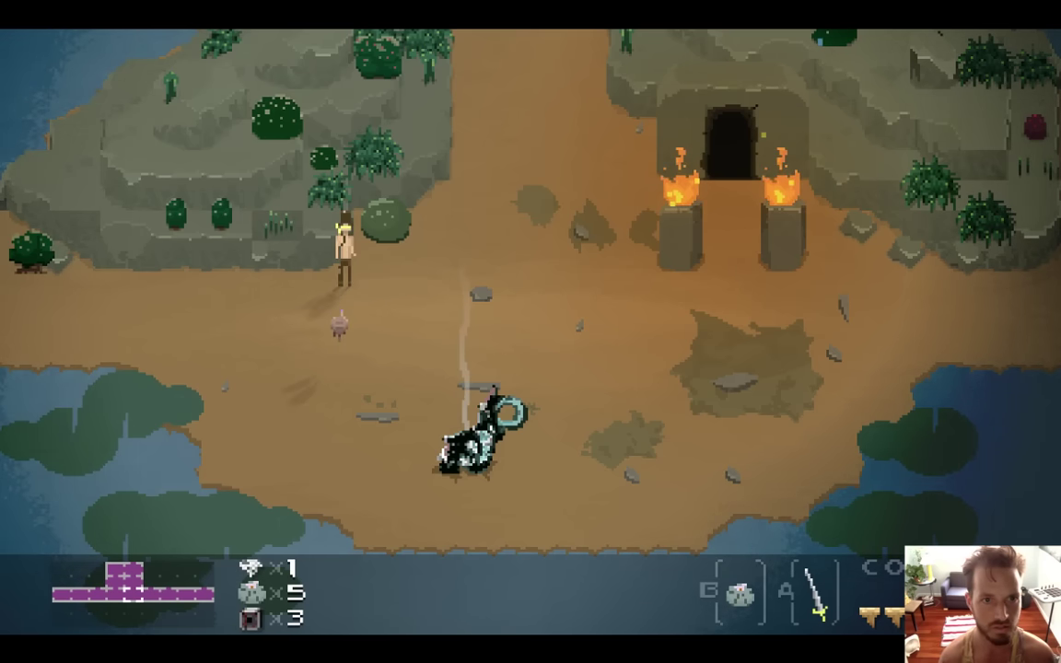
{"action": "key", "text": "Left"}
{"action": "key", "text": "Right"}
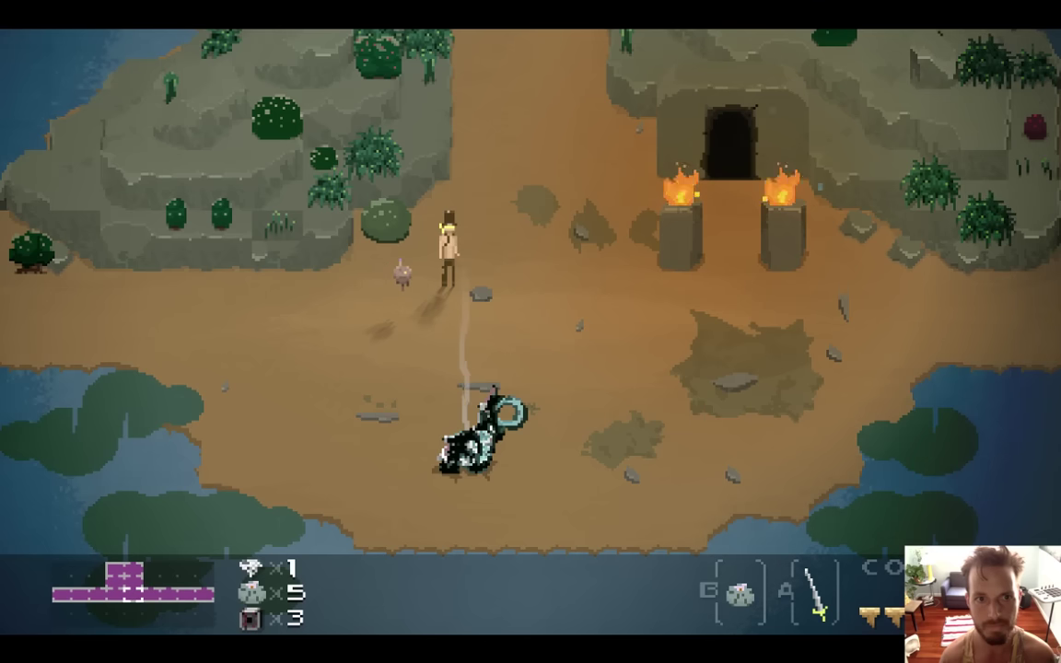
- Walk the character east past the cave and back and forth across the rubble beside the eastern mountain to examine the layering
{"action": "key", "text": "Right"}
{"action": "key", "text": "Right"}
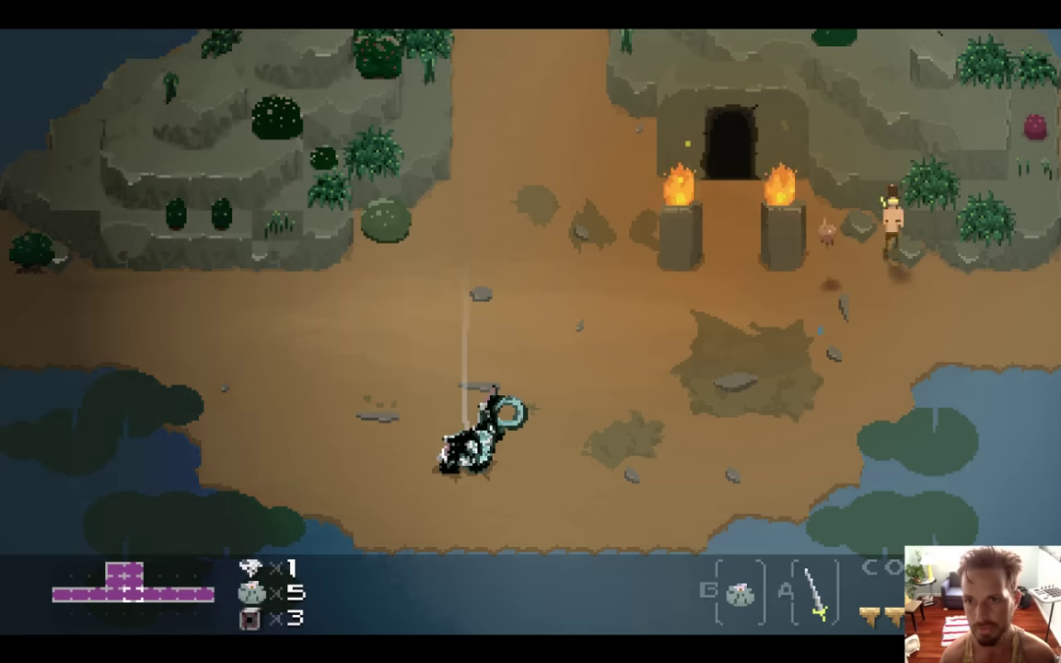
{"action": "key", "text": "Down"}
{"action": "key", "text": "Right"}
{"action": "key", "text": "Right"}
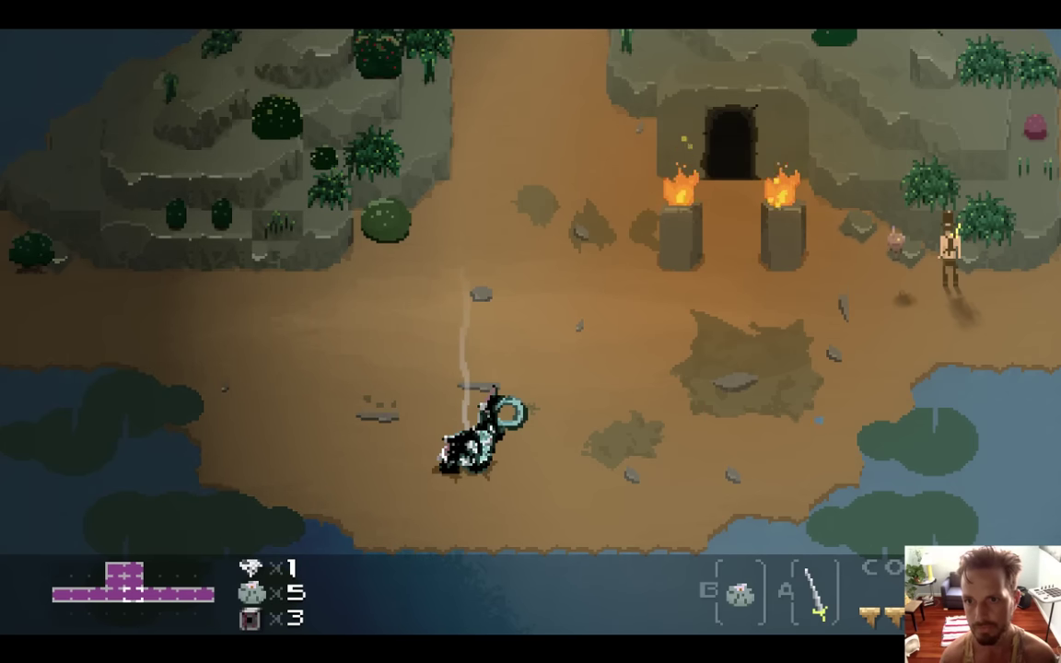
{"action": "key", "text": "Left"}
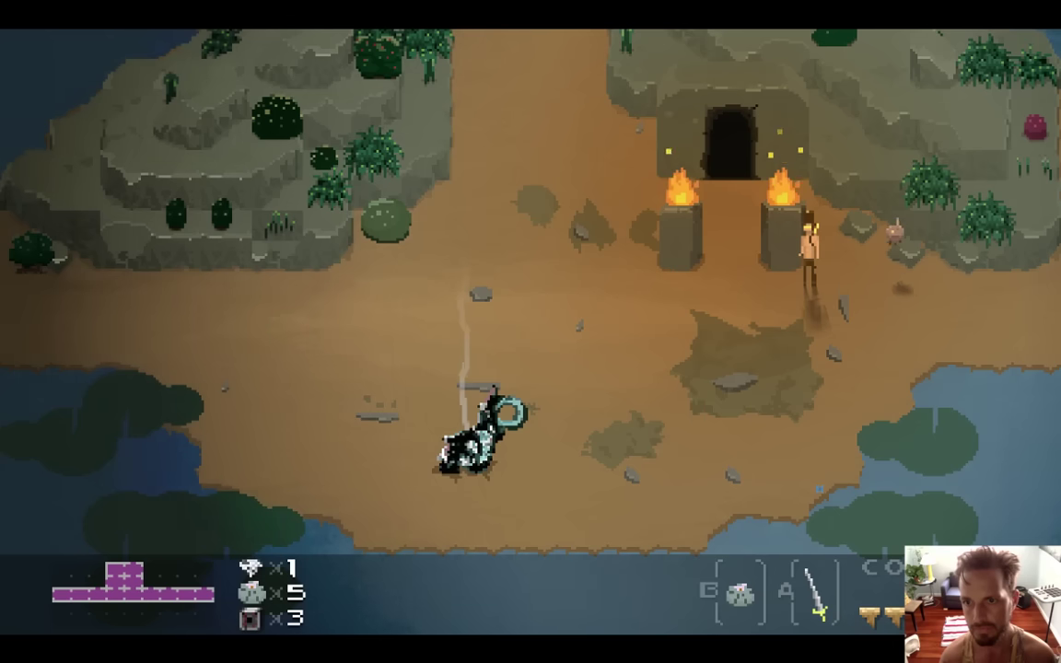
{"action": "key", "text": "Right"}
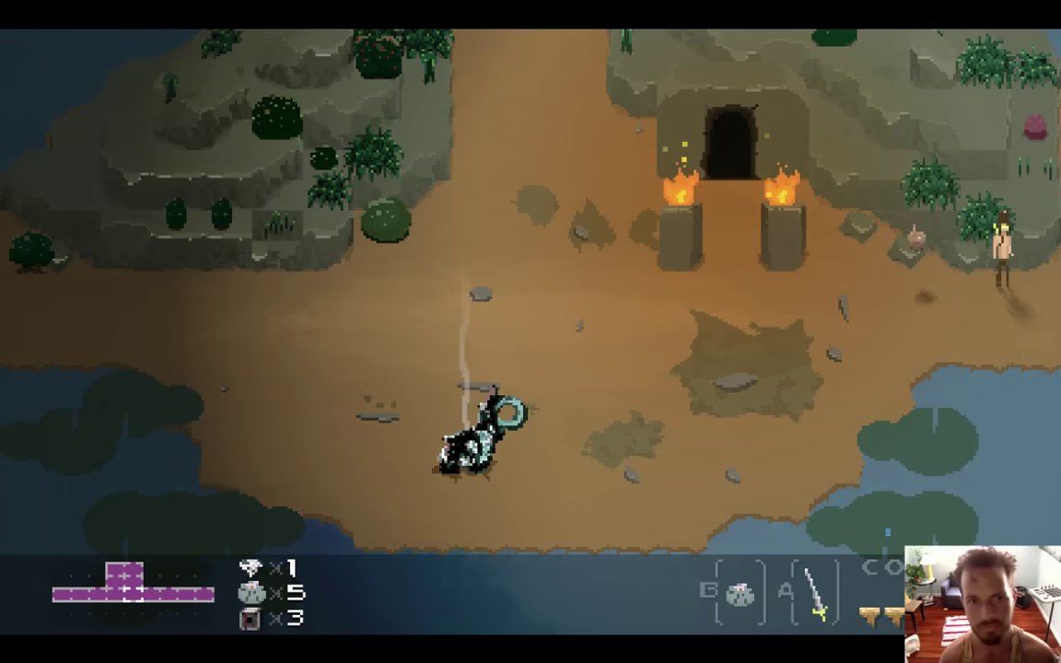
{"action": "key", "text": "Left"}
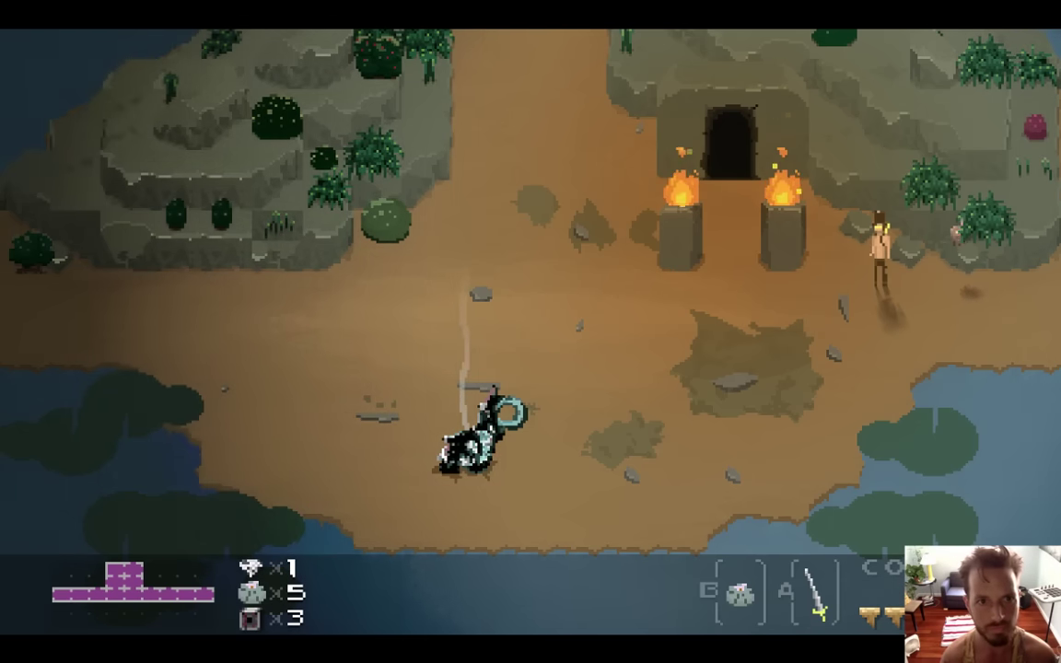
{"action": "key", "text": "Left"}
{"action": "key", "text": "Right"}
- Walk the character east into the neighbouring area to examine the rubble around its central mountain, and quit the game
{"action": "key", "text": "Right"}
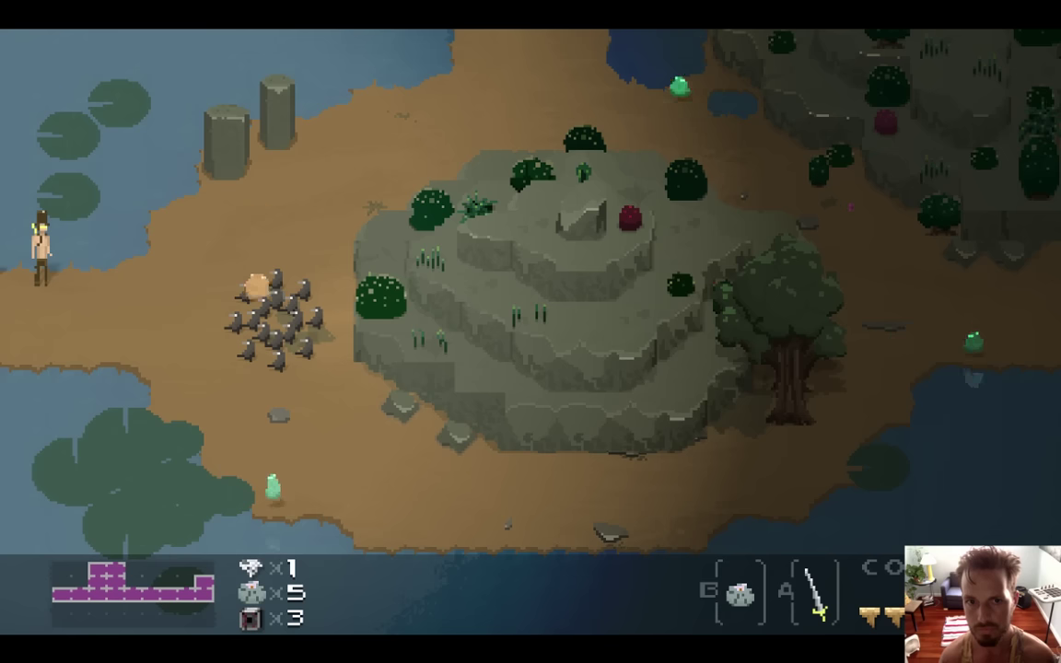
{"action": "key", "text": "Right"}
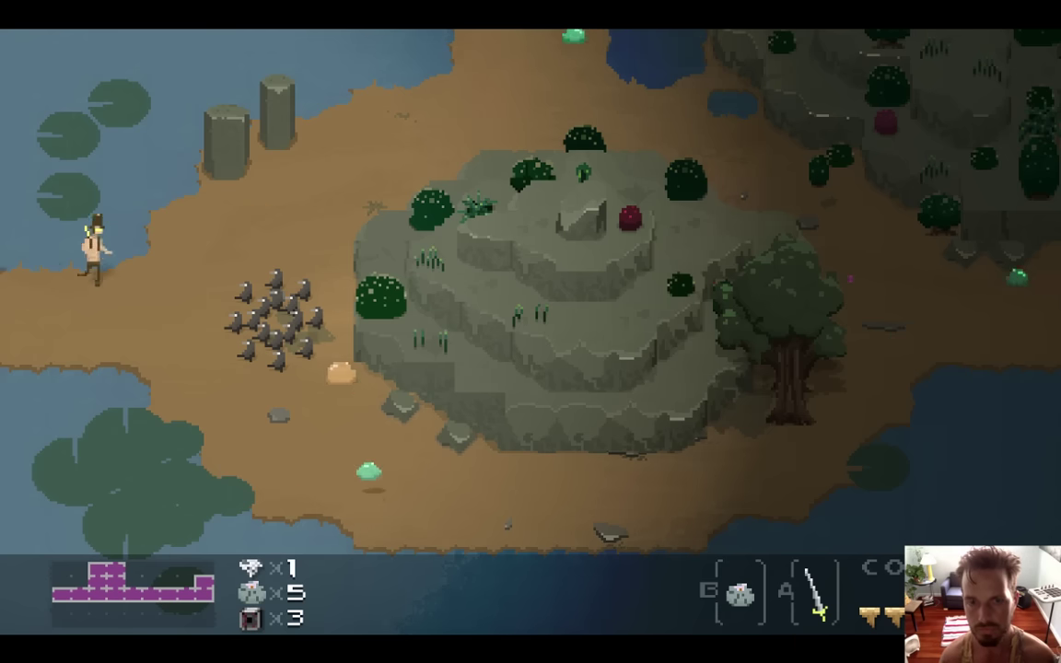
{"action": "key", "text": "Up"}
{"action": "key", "text": "Up"}
{"action": "key", "text": "Right"}
{"action": "key", "text": "super+q"}
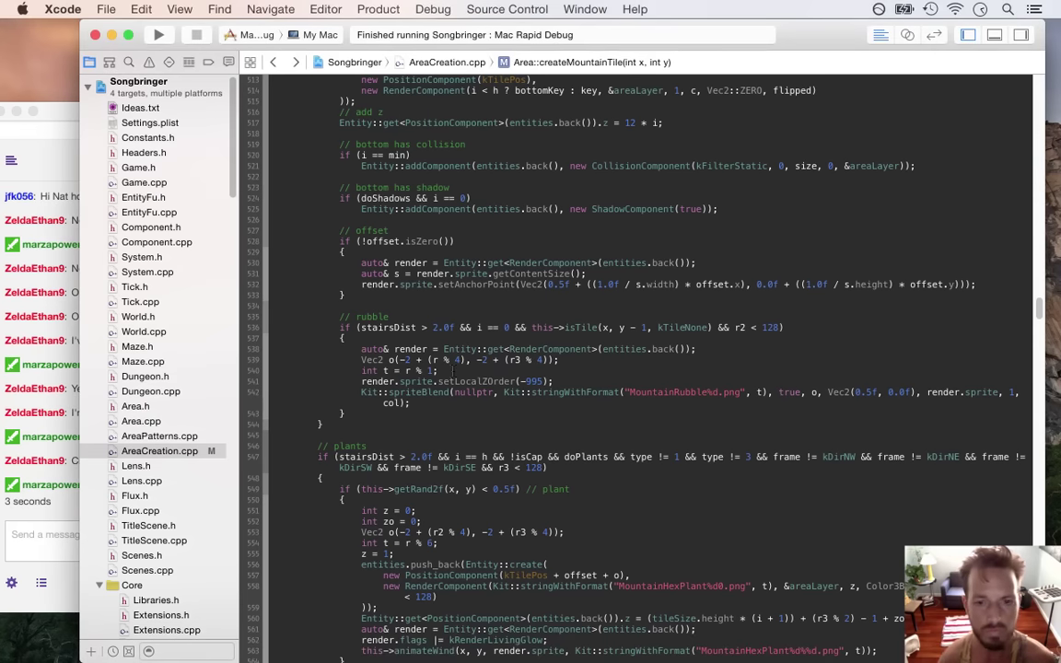
- Read the Twitch chat messages about Crypt of the Necrodancer and the live stream streak in Safari
{"action": "left_click", "coordinate": [59, 521]}
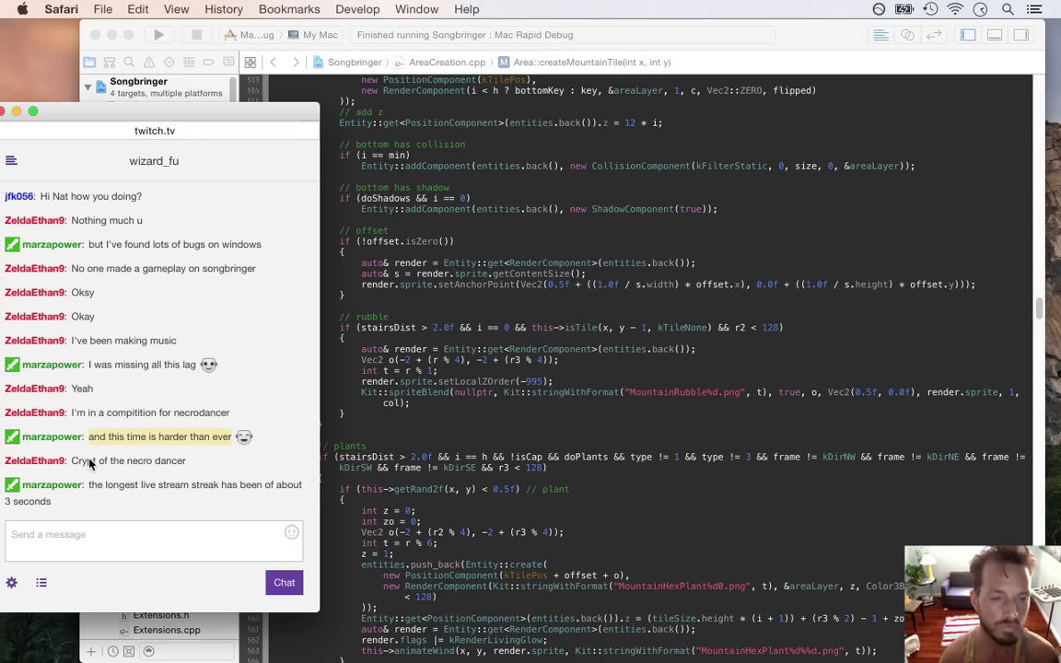
{"action": "left_click_drag", "start_coordinate": [89, 463], "coordinate": [108, 467]}
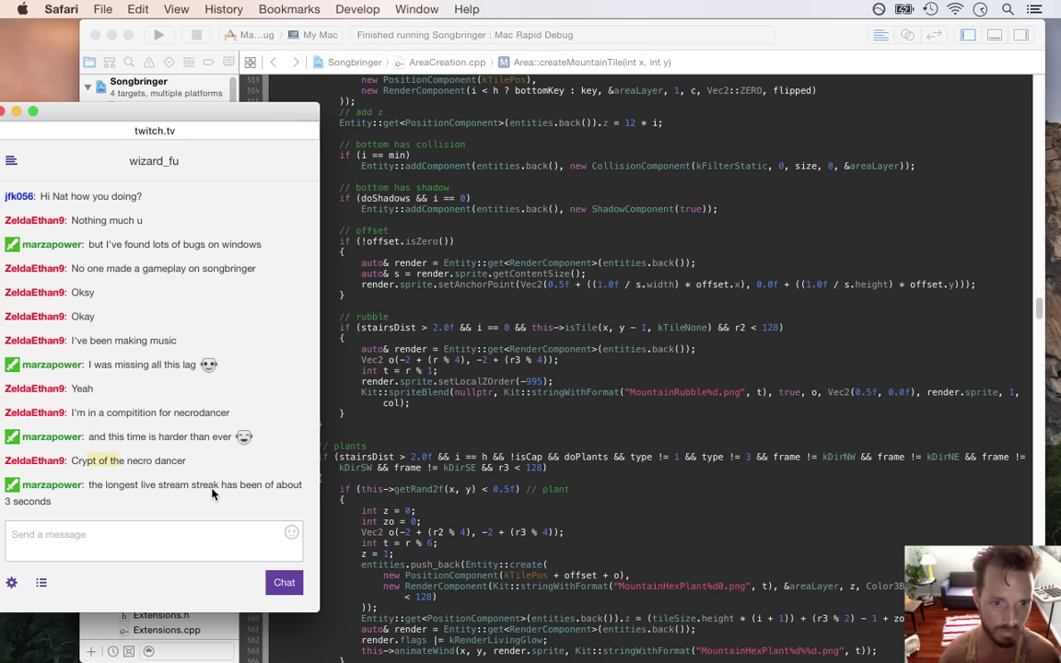
{"action": "left_click_drag", "start_coordinate": [198, 490], "coordinate": [241, 504]}
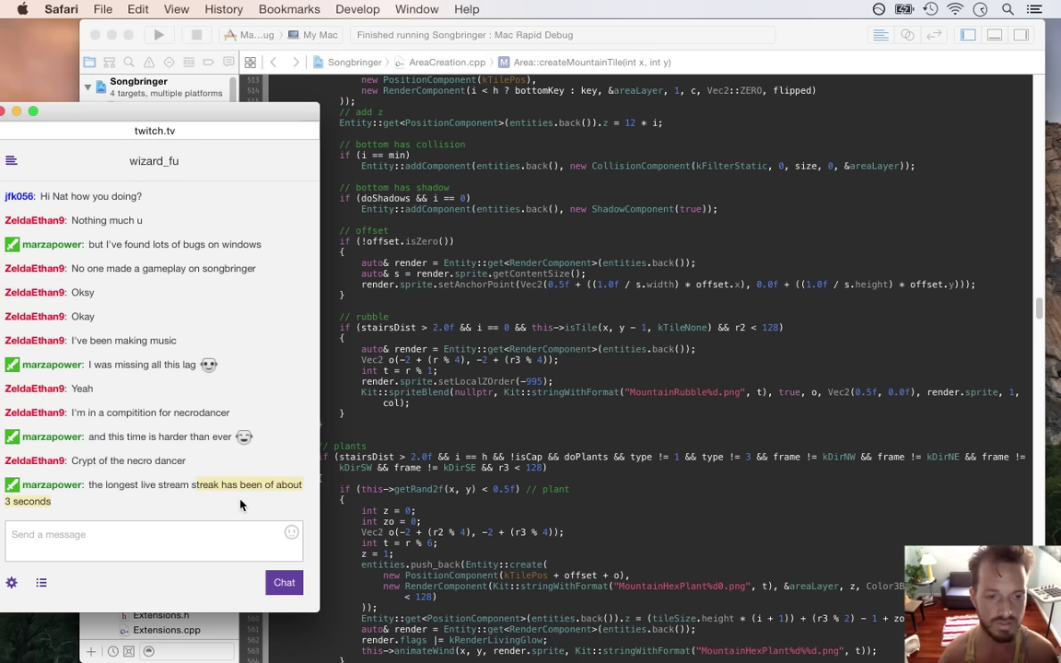
- Return to Xcode and comment out the render.sprite.setLocalZOrder(-995) line in the rubble block of AreaCreation.cpp
{"action": "left_click", "coordinate": [522, 444]}
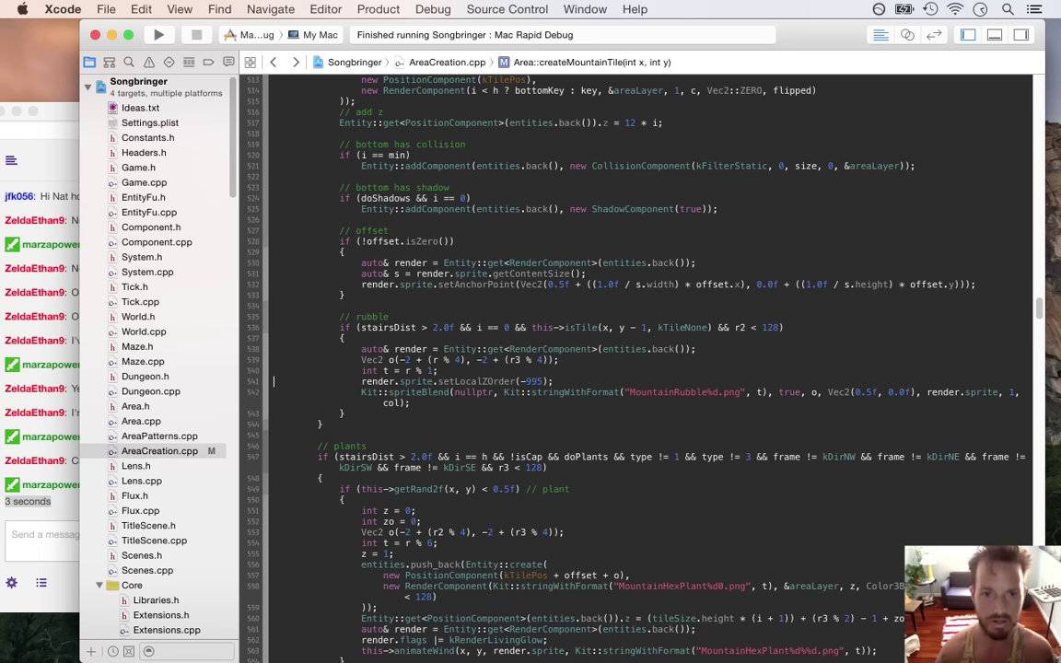
{"action": "key", "text": "super+slash"}
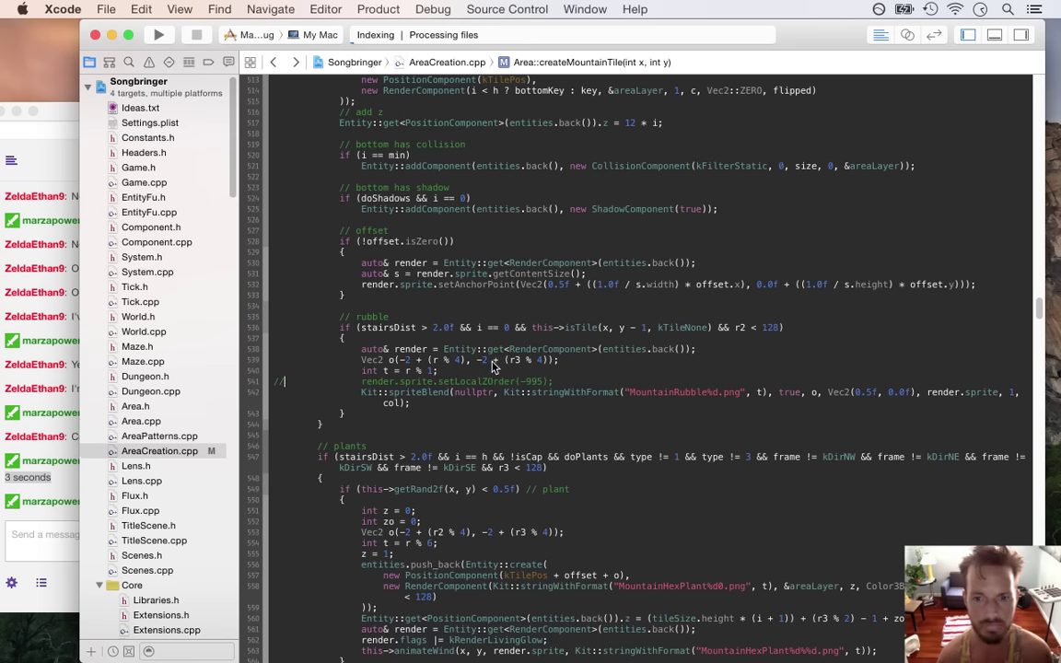
- Switch briefly to OBS and on to Safari, and read the welcome-back message in the Twitch chat
{"action": "key", "text": "super+Tab"}
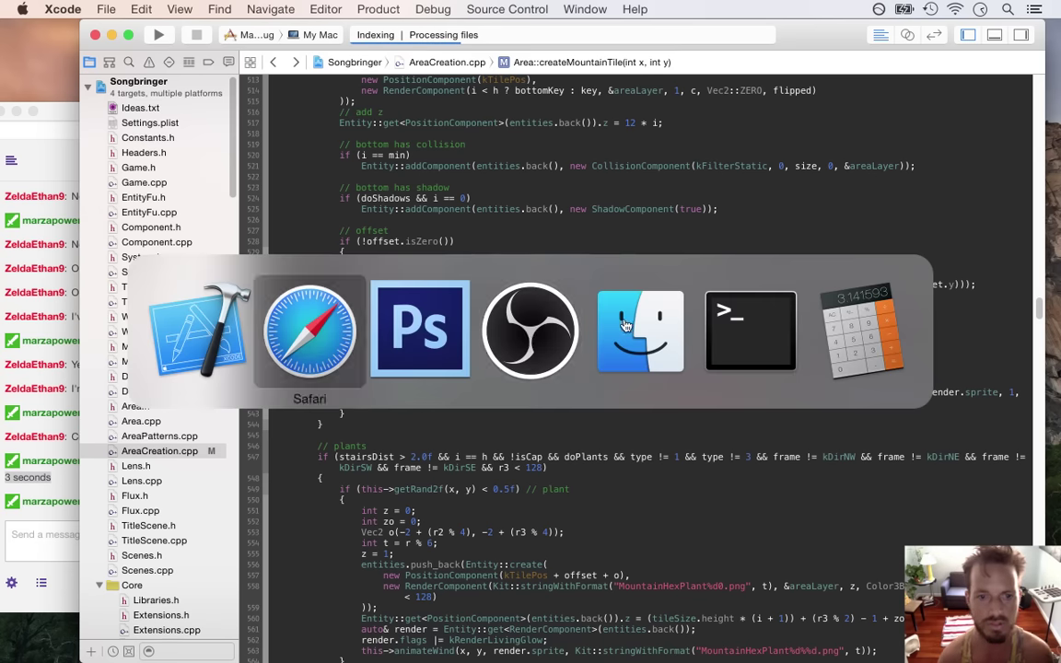
{"action": "left_click", "coordinate": [505, 335]}
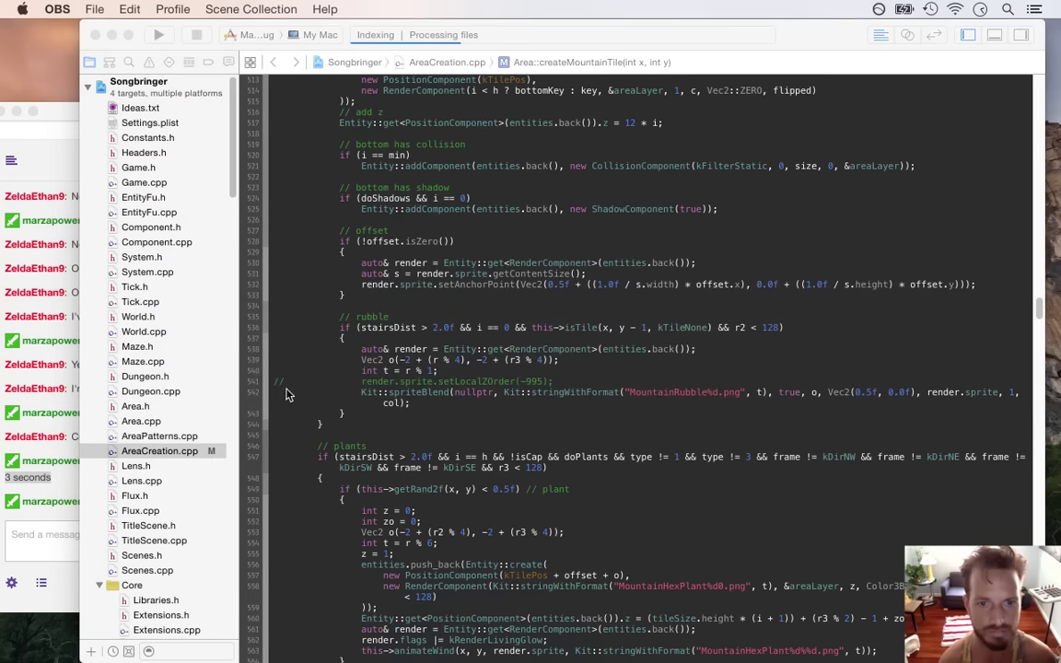
{"action": "key", "text": "super+Tab"}
{"action": "key", "text": "super+Tab"}
{"action": "key", "text": "super+Tab"}
{"action": "key", "text": "super+Tab"}
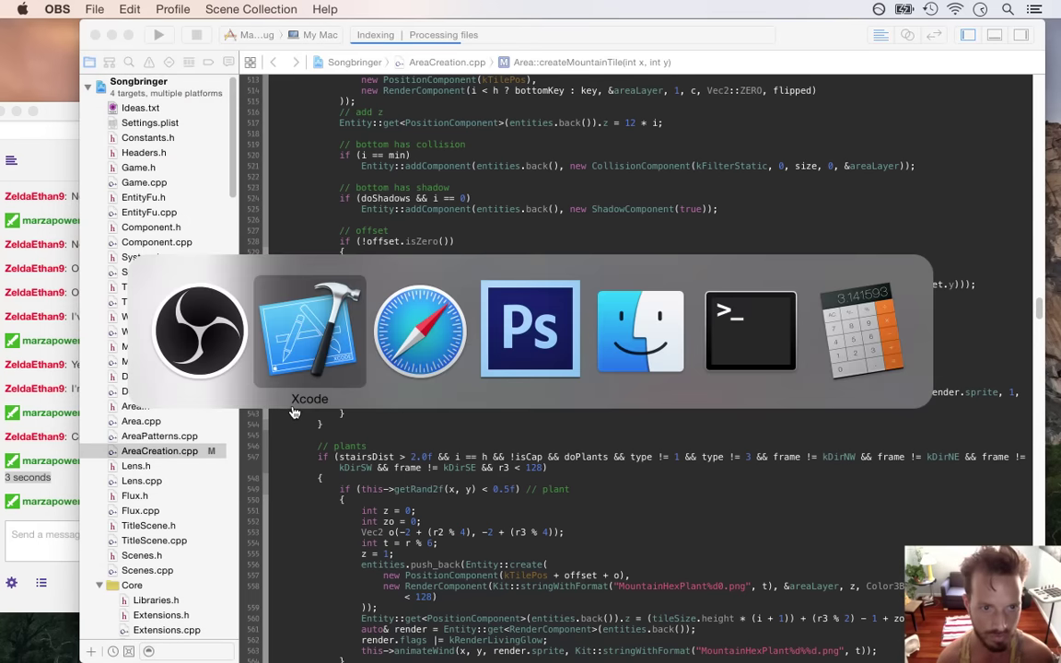
{"action": "key", "text": "super+Tab"}
{"action": "key", "text": "super+Tab"}
{"action": "key", "text": "super+Tab"}
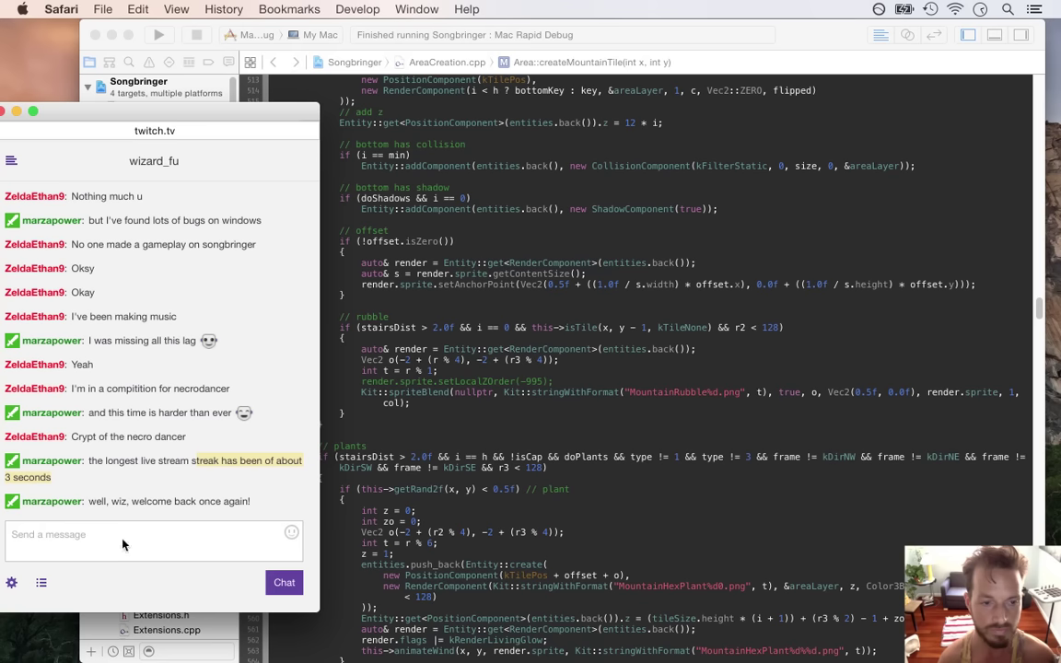
{"action": "left_click_drag", "start_coordinate": [121, 502], "coordinate": [266, 502]}
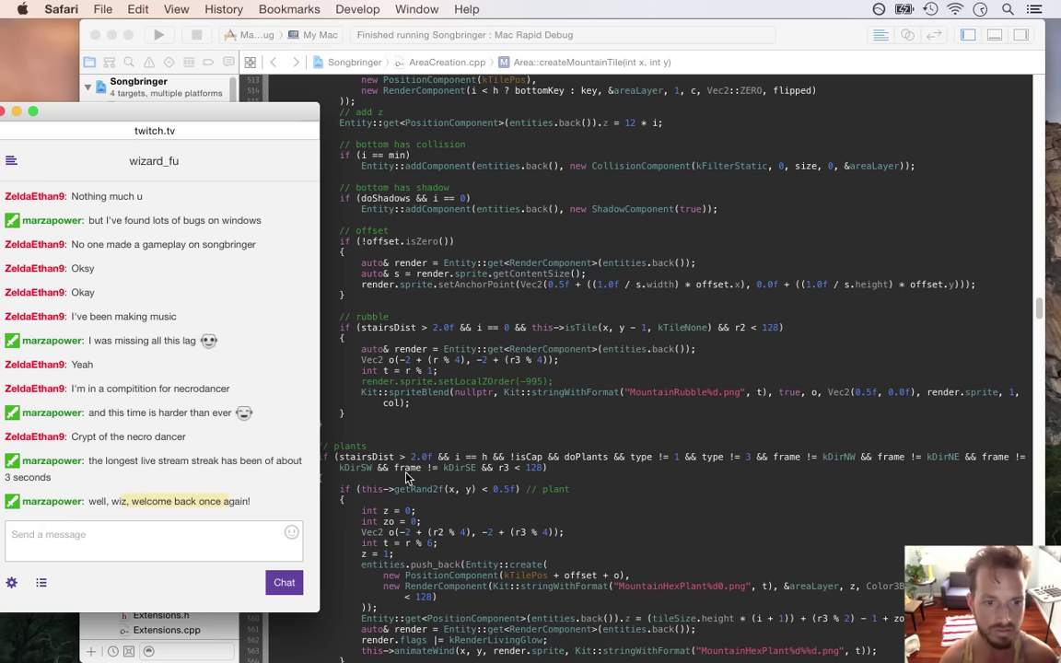
- Bring up the Calculator app and quit it
{"action": "key", "text": "super+Tab"}
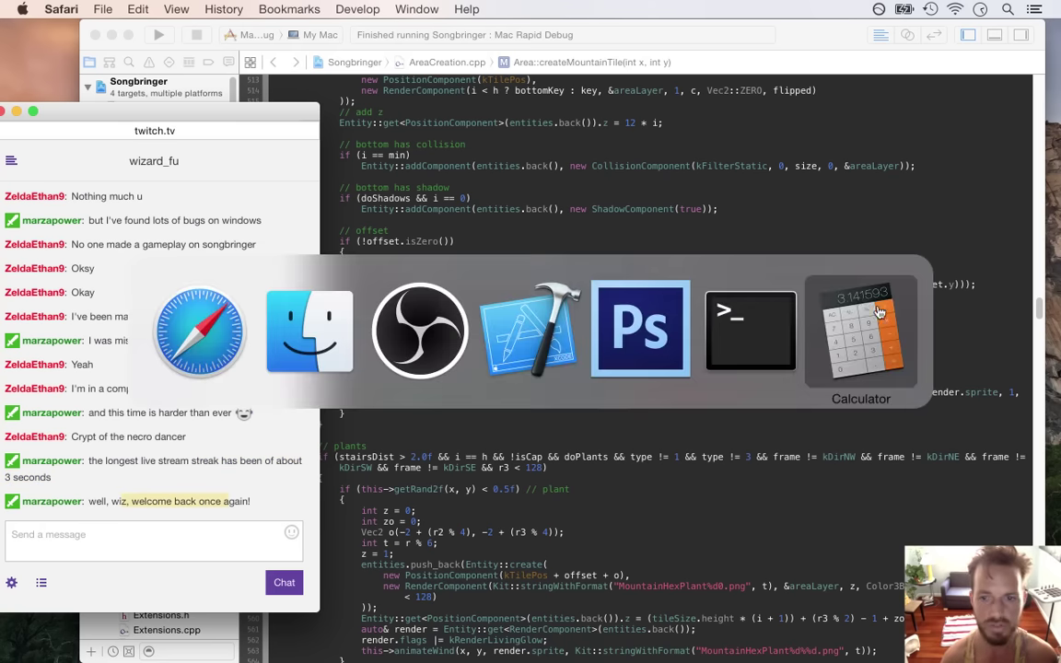
{"action": "left_click", "coordinate": [840, 133]}
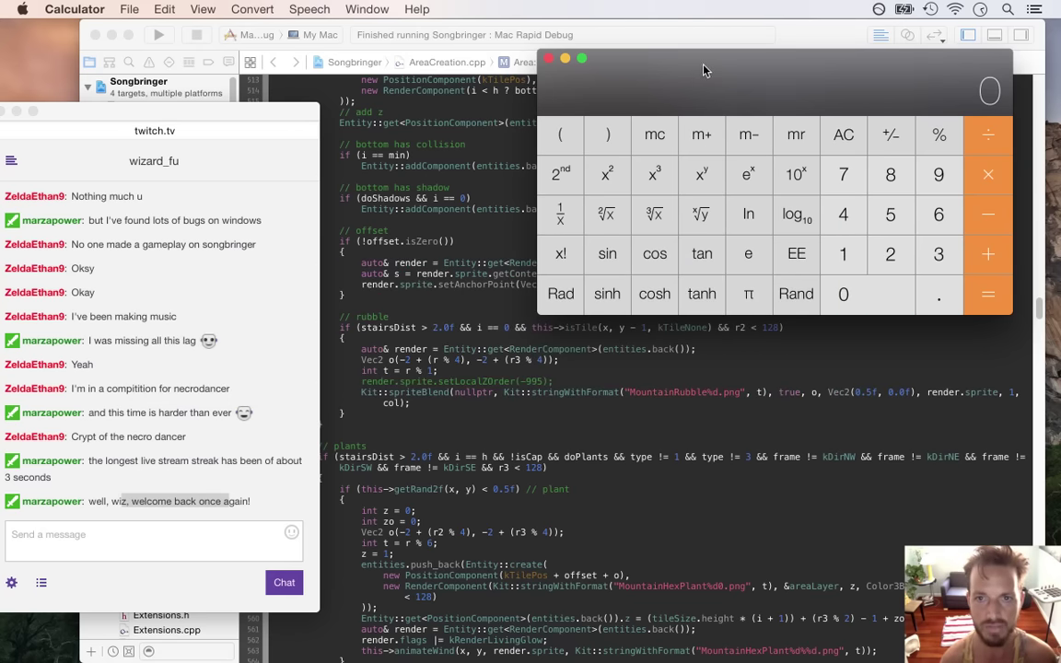
{"action": "left_click_drag", "start_coordinate": [702, 71], "coordinate": [644, 163]}
{"action": "key", "text": "super+q"}
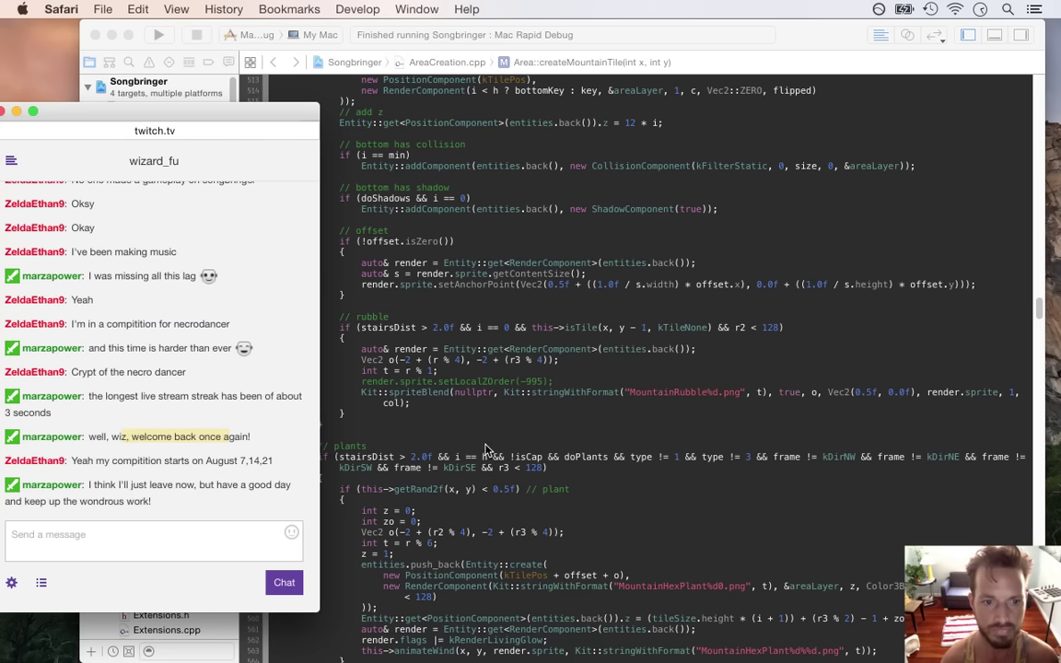
- Read the farewell message in the Twitch chat in Safari, and switch to Photoshop
{"action": "left_click_drag", "start_coordinate": [95, 487], "coordinate": [568, 503]}
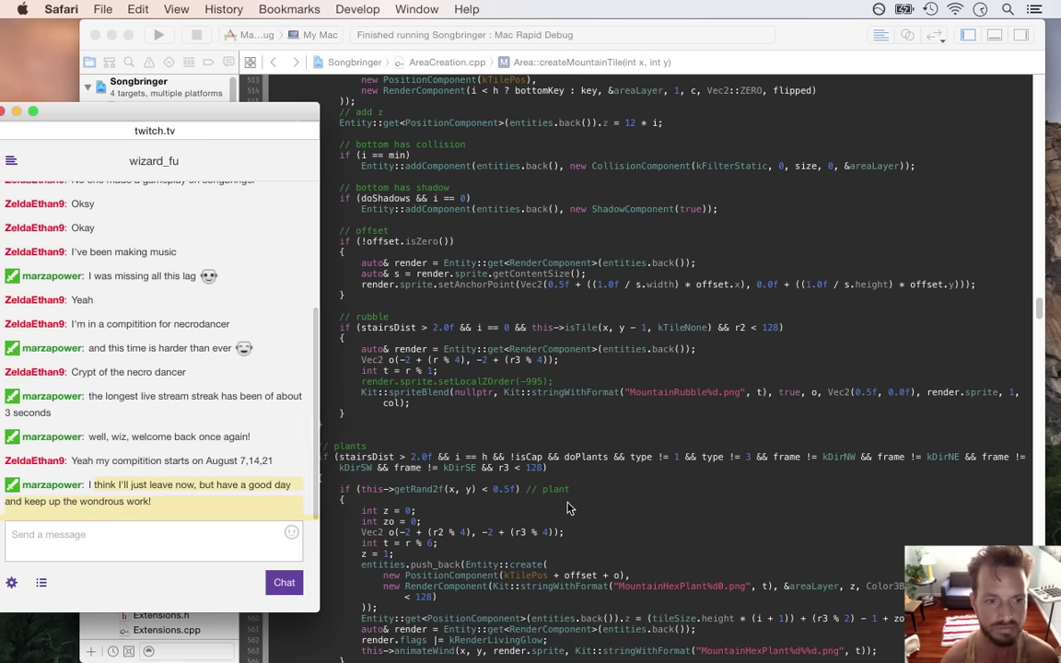
{"action": "left_click", "coordinate": [588, 429]}
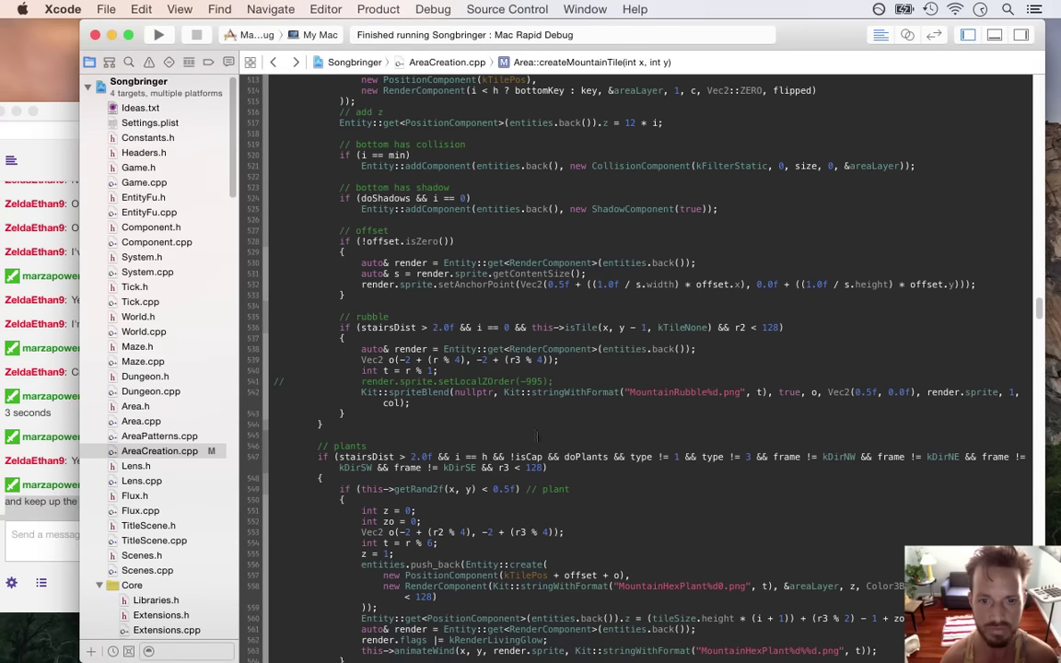
{"action": "key", "text": "super+Tab"}
{"action": "key", "text": "super+Tab"}
{"action": "key", "text": "super+Tab"}
{"action": "key", "text": "super+Tab"}
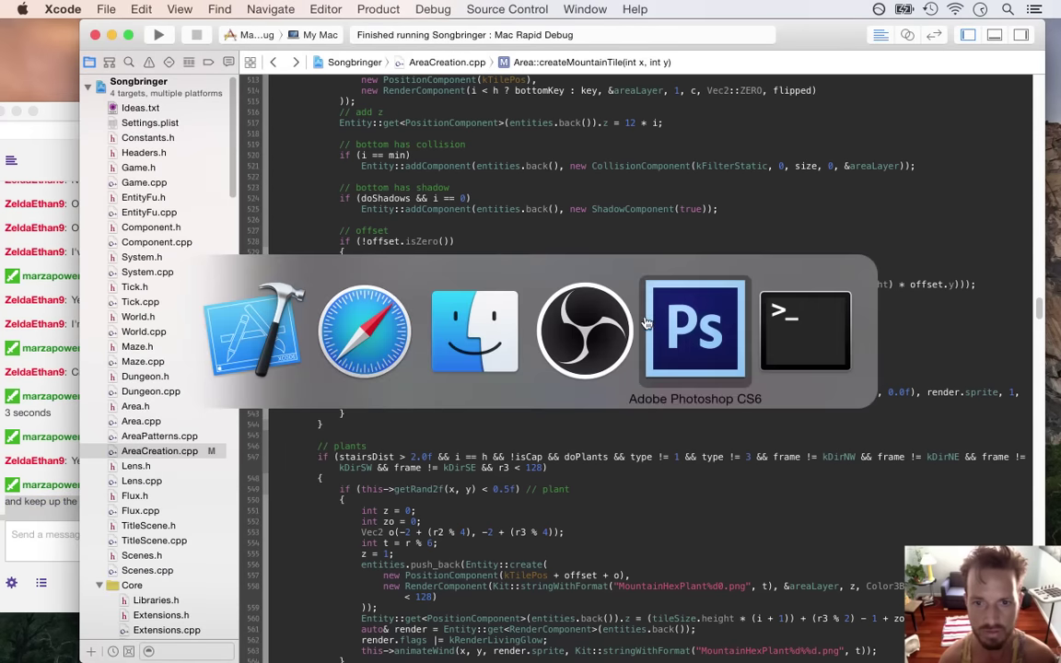
- Show the layer group with the blue tile backgrounds behind the mountain and plant sprites in Overworld.psd
{"action": "key", "text": "super+space"}
{"action": "left_click_drag", "start_coordinate": [674, 344], "coordinate": [637, 341]}
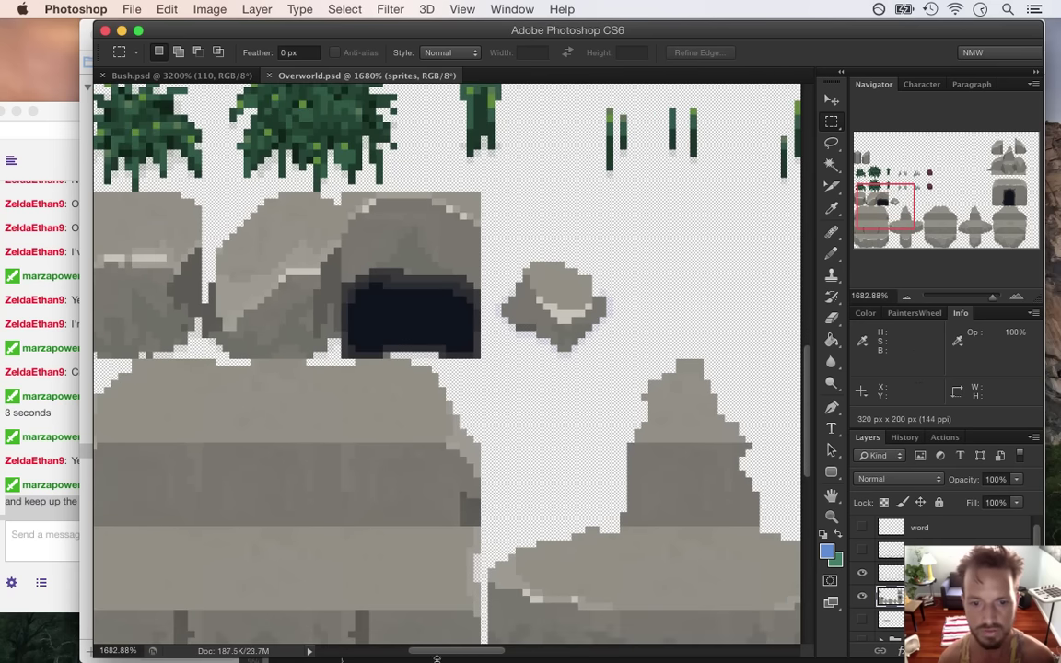
{"action": "left_click_drag", "start_coordinate": [457, 651], "coordinate": [493, 654]}
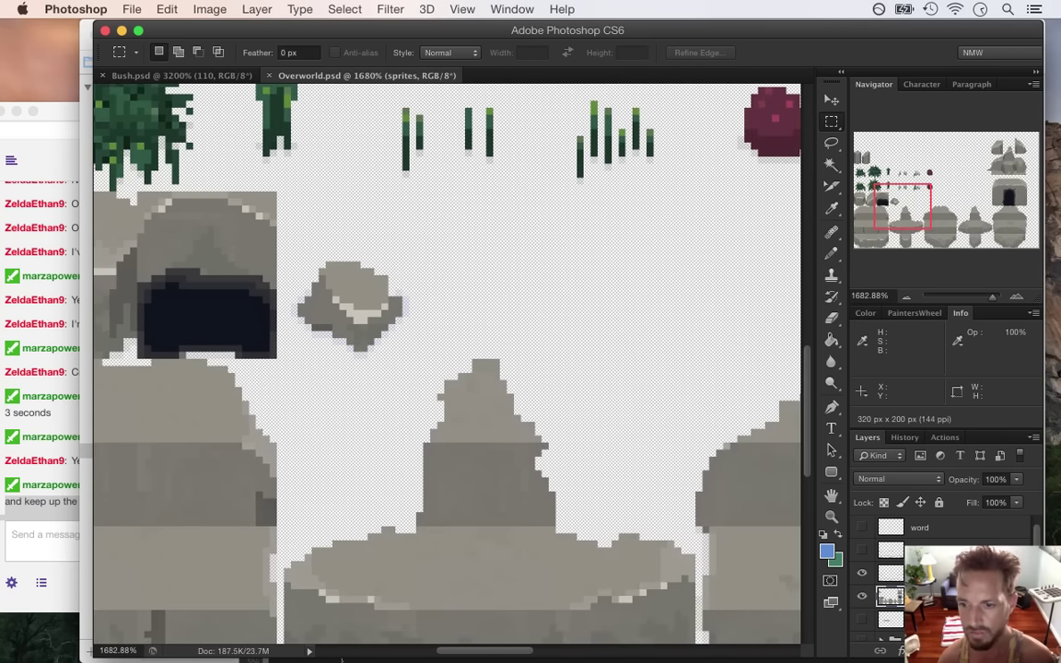
{"action": "scroll", "coordinate": [946, 561], "scroll_direction": "down", "scroll_amount": 2}
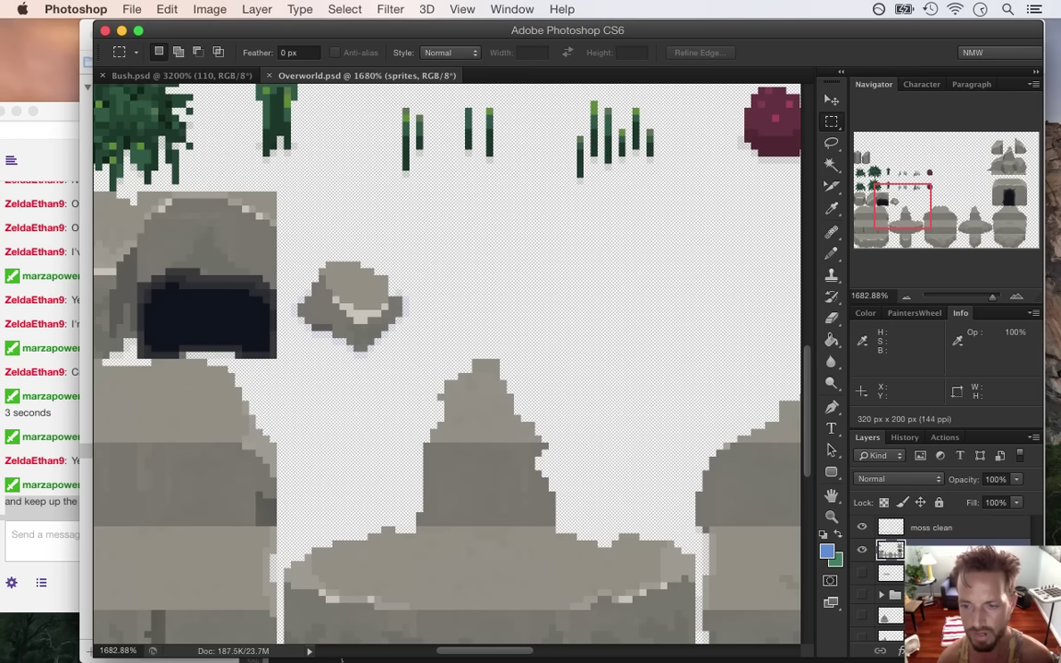
{"action": "left_click", "coordinate": [862, 594]}
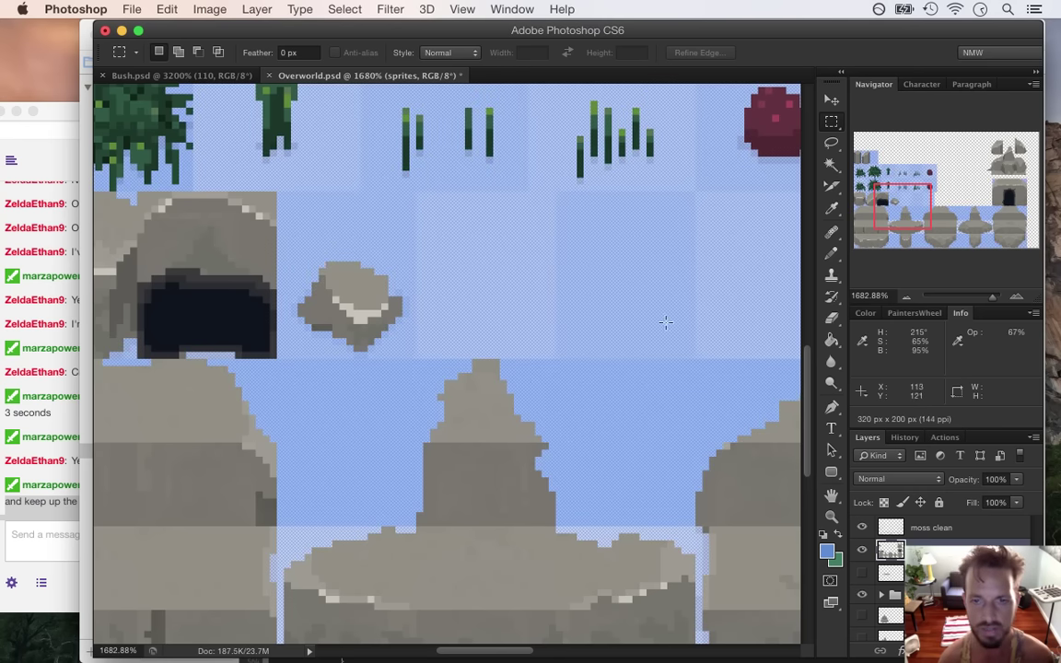
{"action": "scroll", "coordinate": [630, 315], "scroll_direction": "down", "scroll_amount": 3}
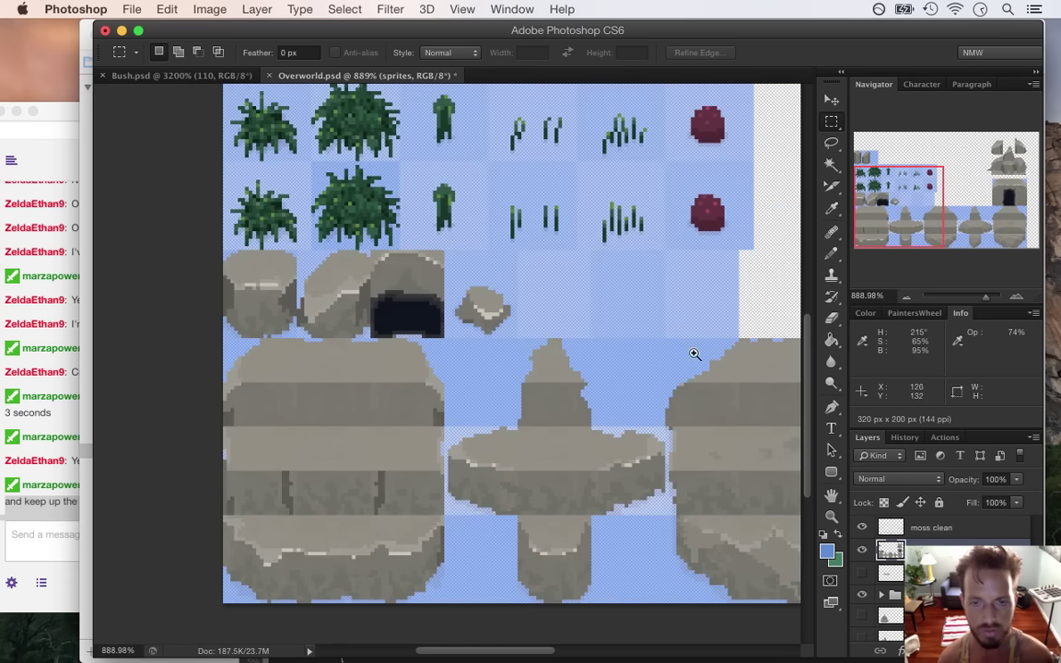
{"action": "left_click_drag", "start_coordinate": [497, 655], "coordinate": [525, 654]}
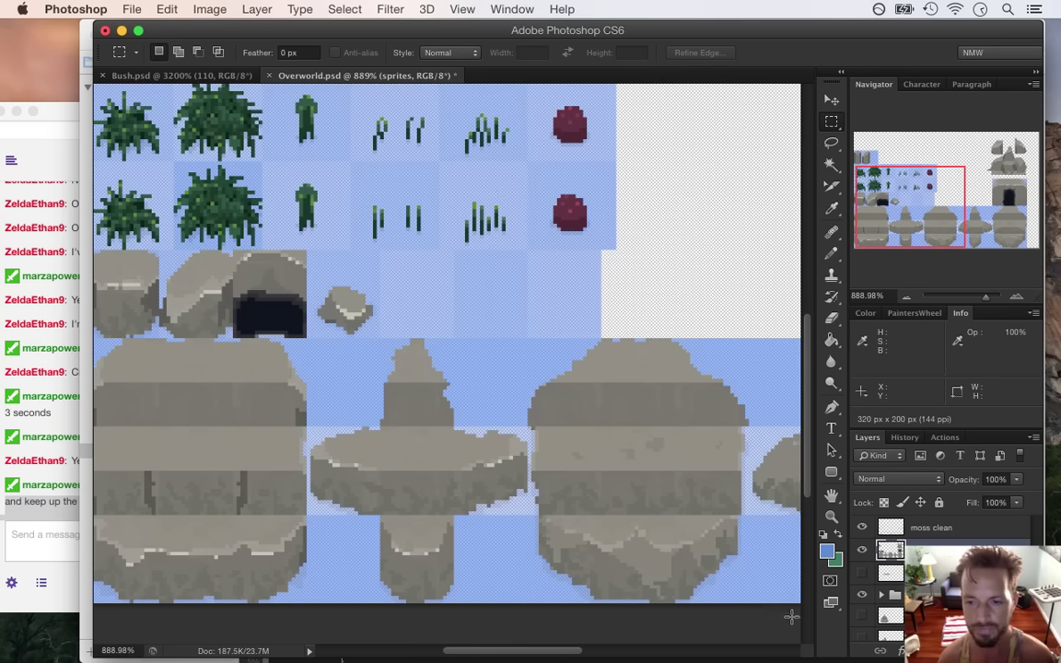
- Duplicate the last blue tile in the rubble row directly beside it at 90% opacity, and create a slice from the copy
{"action": "left_click", "coordinate": [881, 596]}
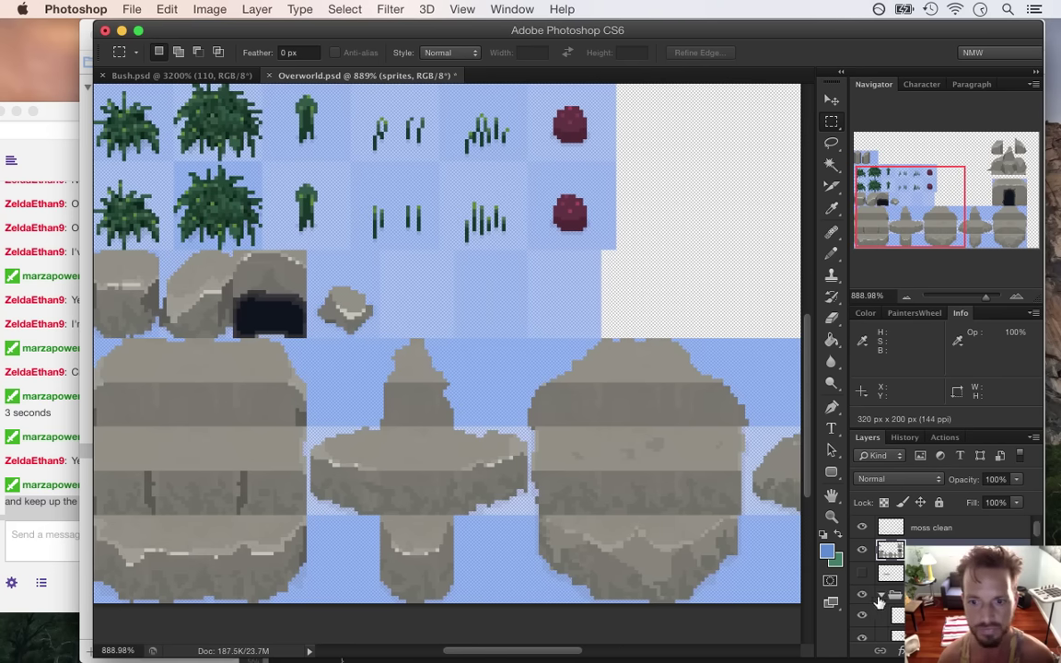
{"action": "key", "text": "v"}
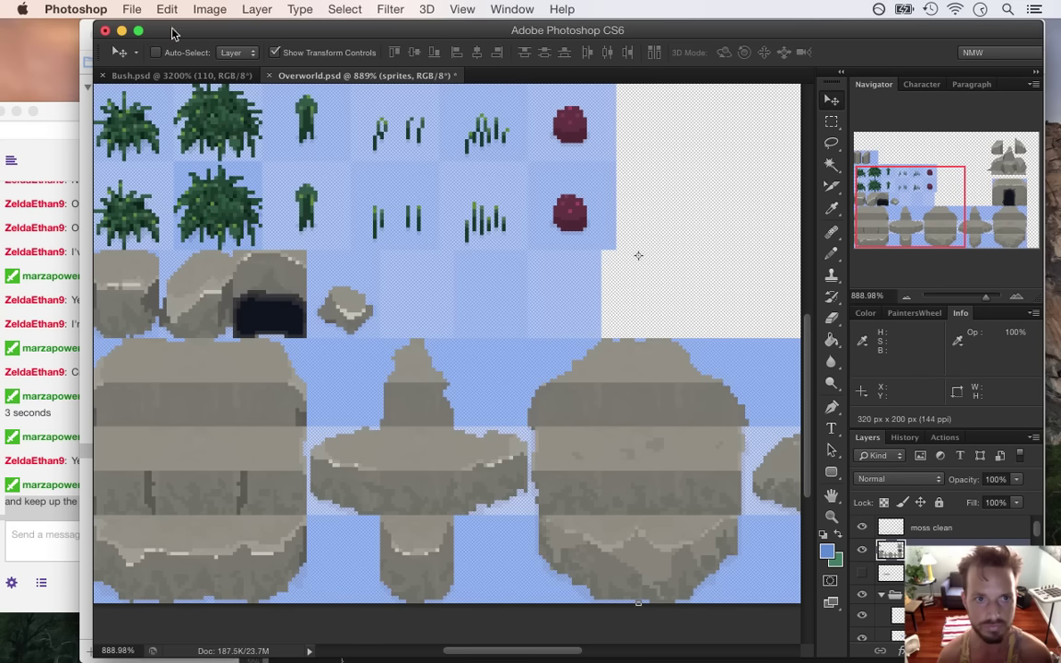
{"action": "left_click", "coordinate": [560, 288]}
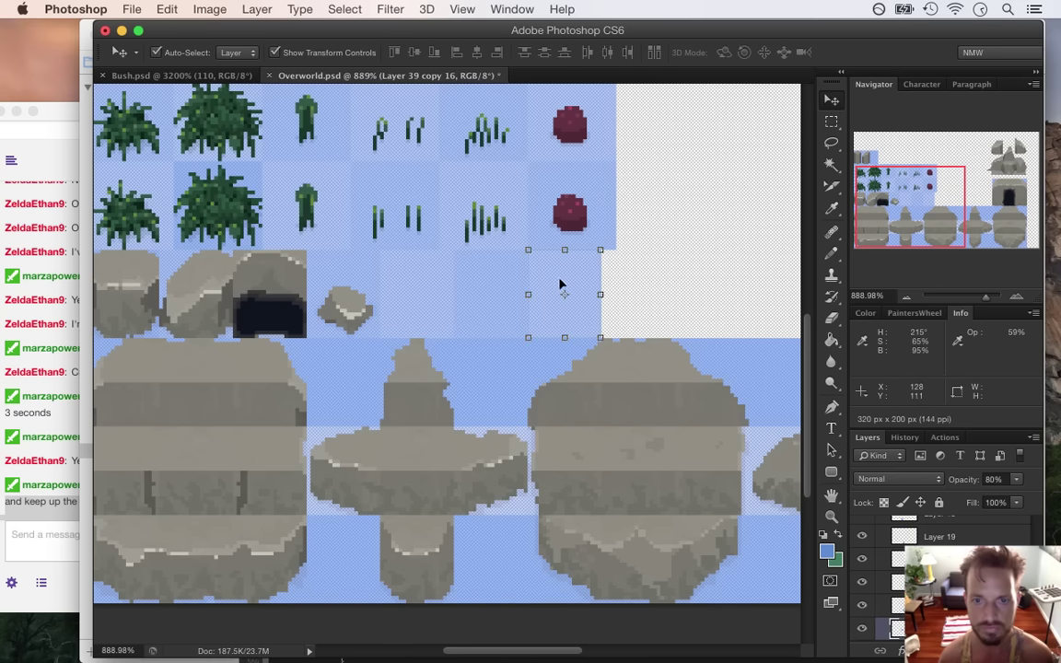
{"action": "key", "text": "super+j"}
{"action": "left_click_drag", "start_coordinate": [545, 276], "coordinate": [619, 276]}
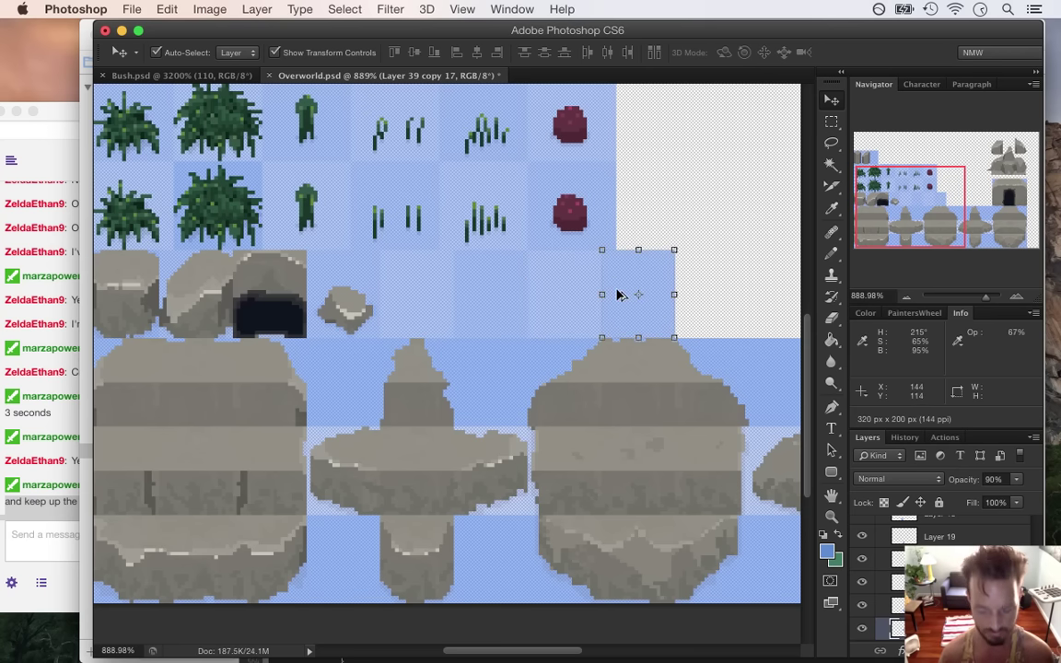
{"action": "key", "text": "super+alt+s"}
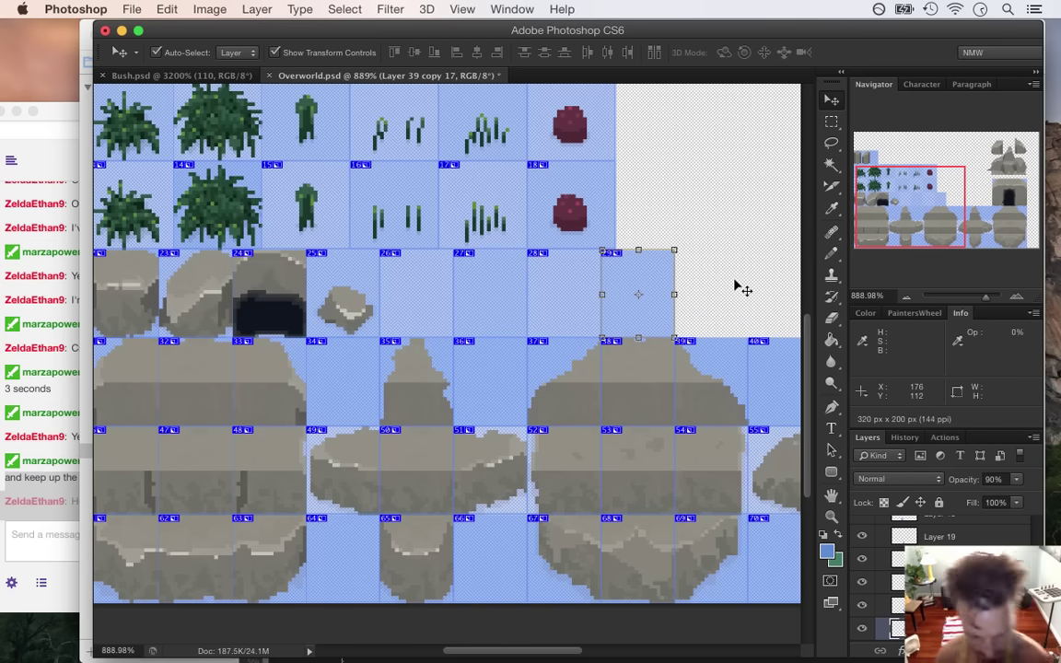
{"action": "key", "text": "super+h"}
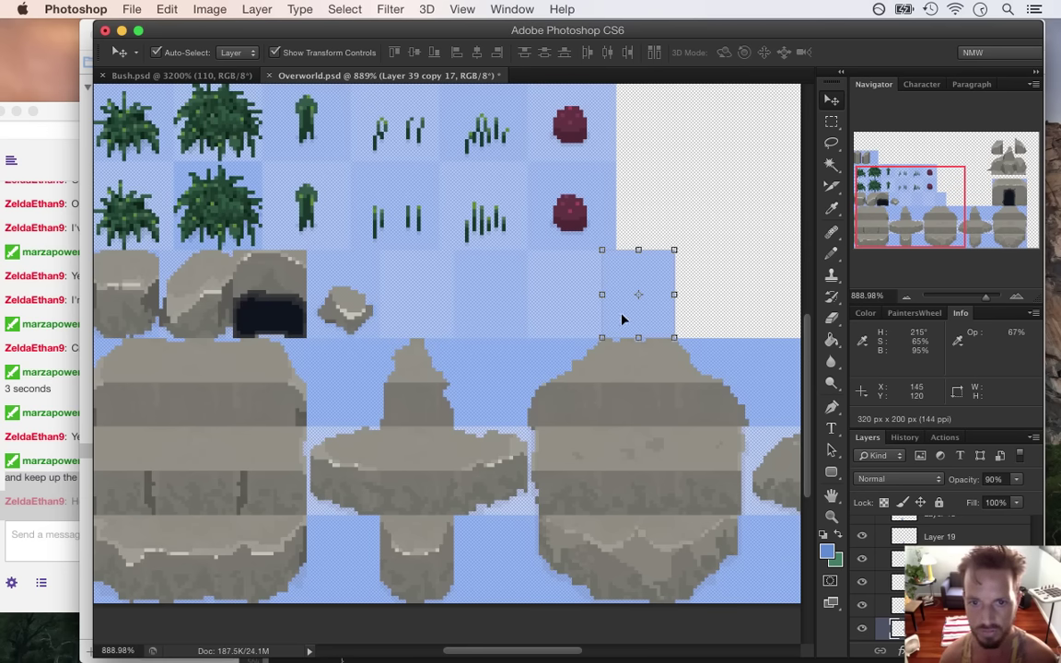
- Add another blue tile copy at the end of the rubble row with 80% opacity, and create a slice from it
{"action": "left_click_drag", "start_coordinate": [621, 275], "coordinate": [708, 276]}
{"action": "left_click_drag", "start_coordinate": [696, 275], "coordinate": [701, 267]}
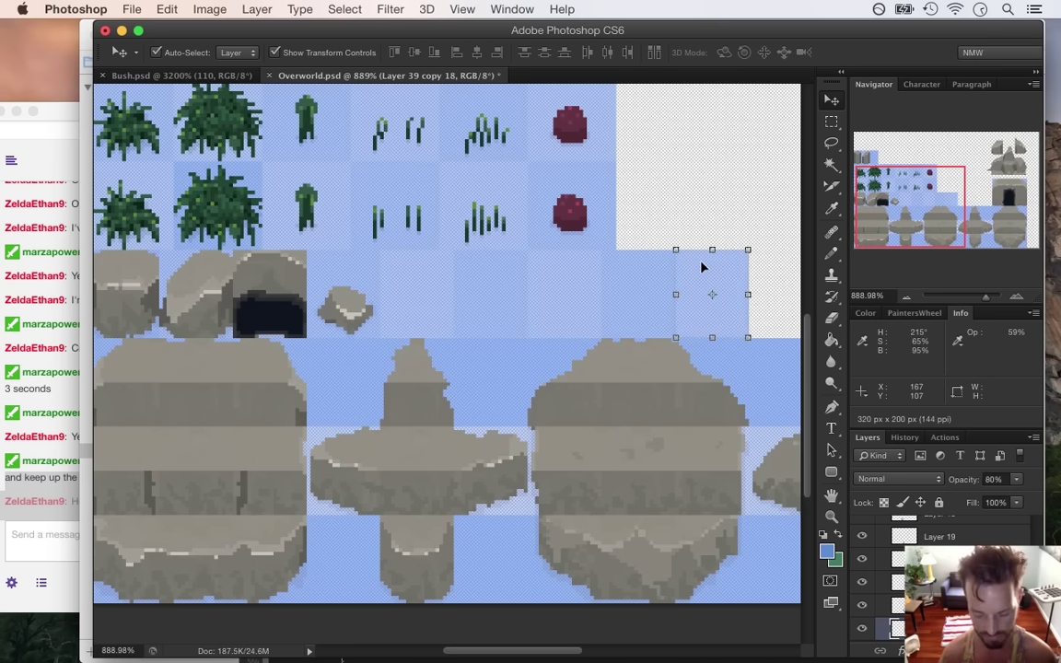
{"action": "key", "text": "super+h"}
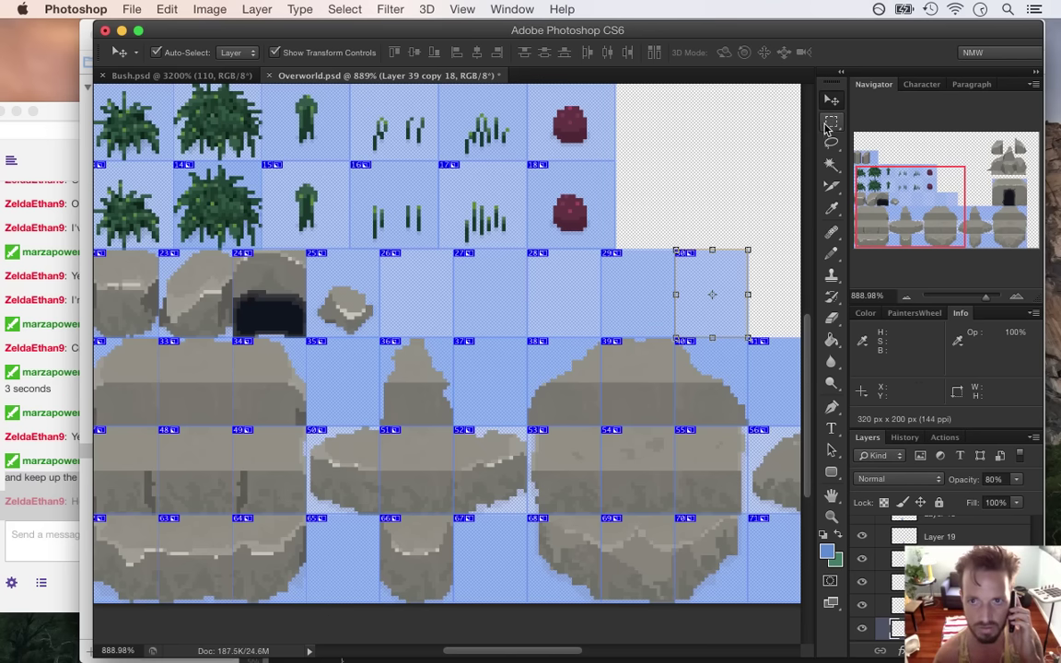
{"action": "left_click", "coordinate": [721, 190]}
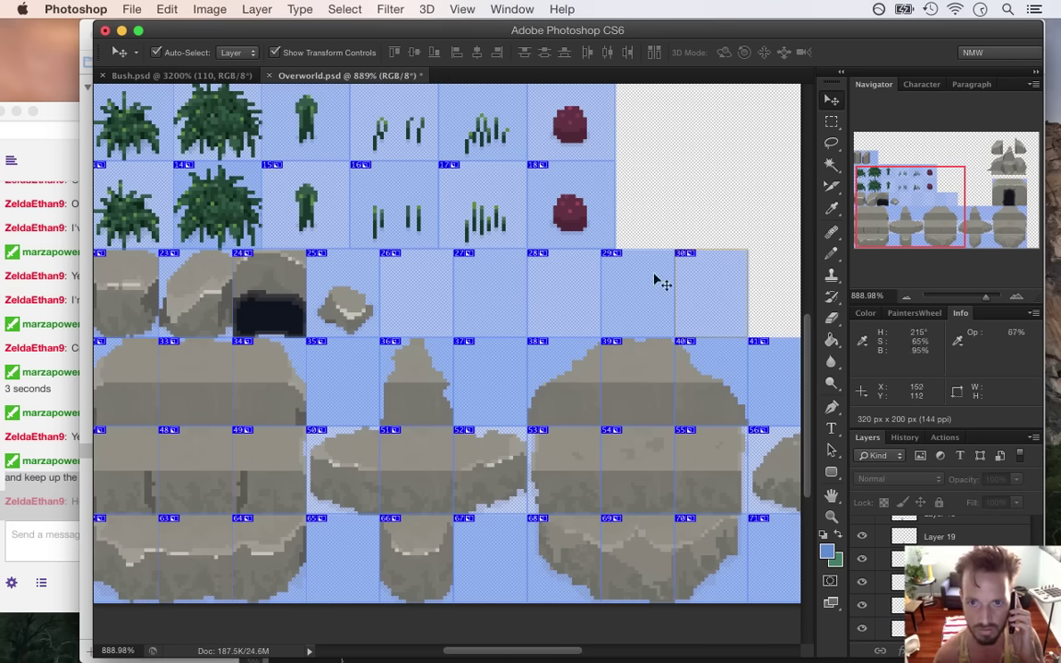
- Copy the slice name MountainRubble3 from the options of the slice just before the two new tiles
{"action": "key", "text": "shift+c"}
{"action": "double_click", "coordinate": [568, 306]}
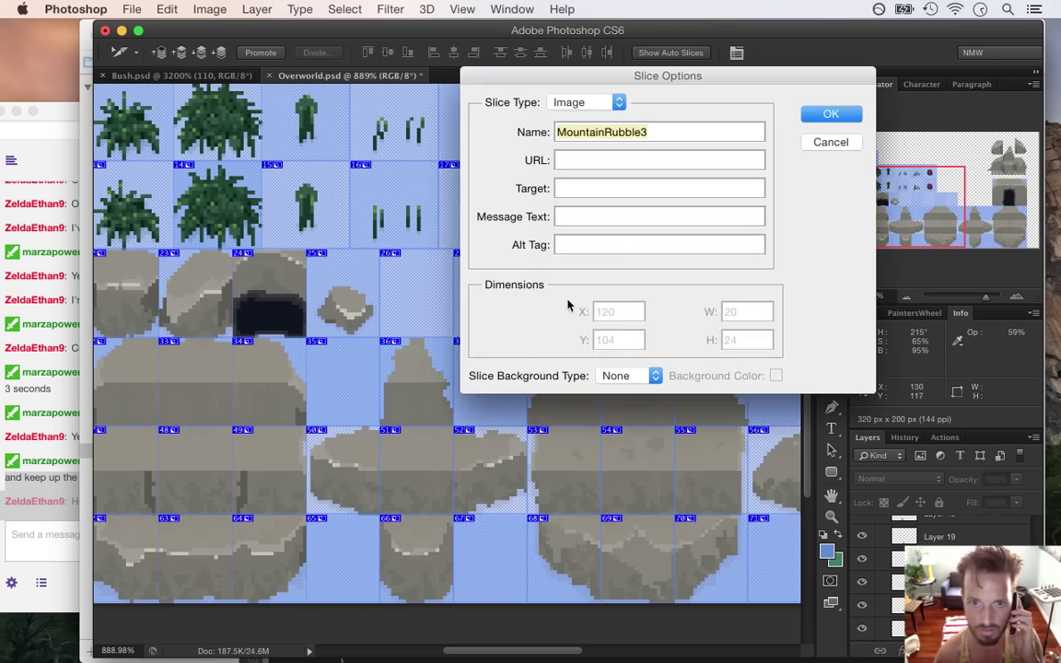
{"action": "left_click", "coordinate": [657, 132]}
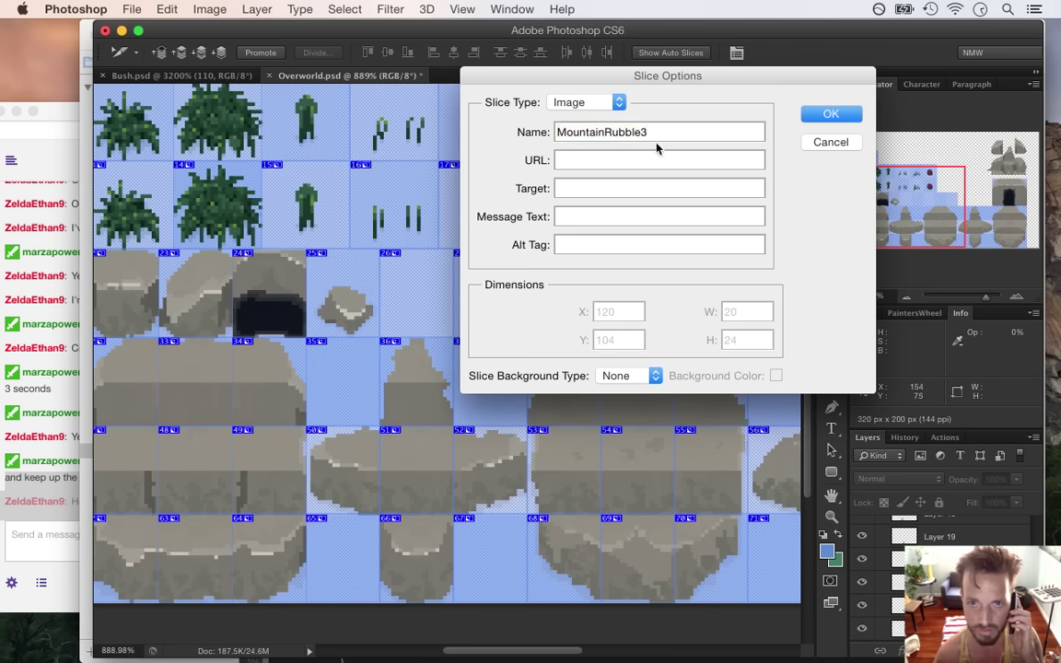
{"action": "left_click_drag", "start_coordinate": [650, 131], "coordinate": [518, 135]}
{"action": "key", "text": "super+c"}
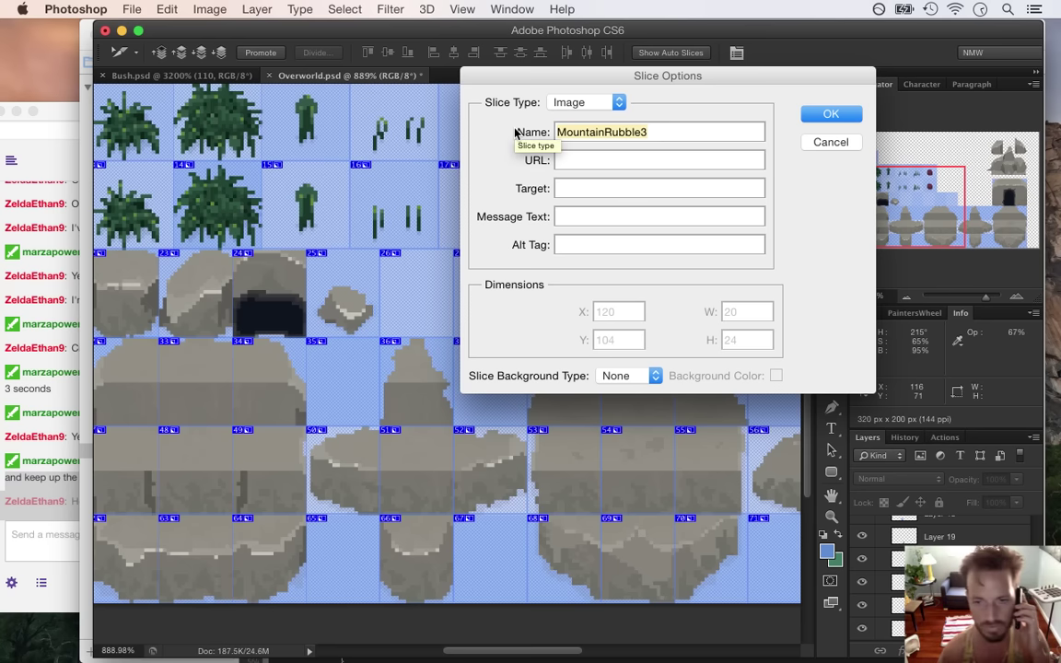
{"action": "left_click", "coordinate": [832, 113]}
- Rename the second-to-last slice in the rubble row to MountainRubble4
{"action": "double_click", "coordinate": [627, 315]}
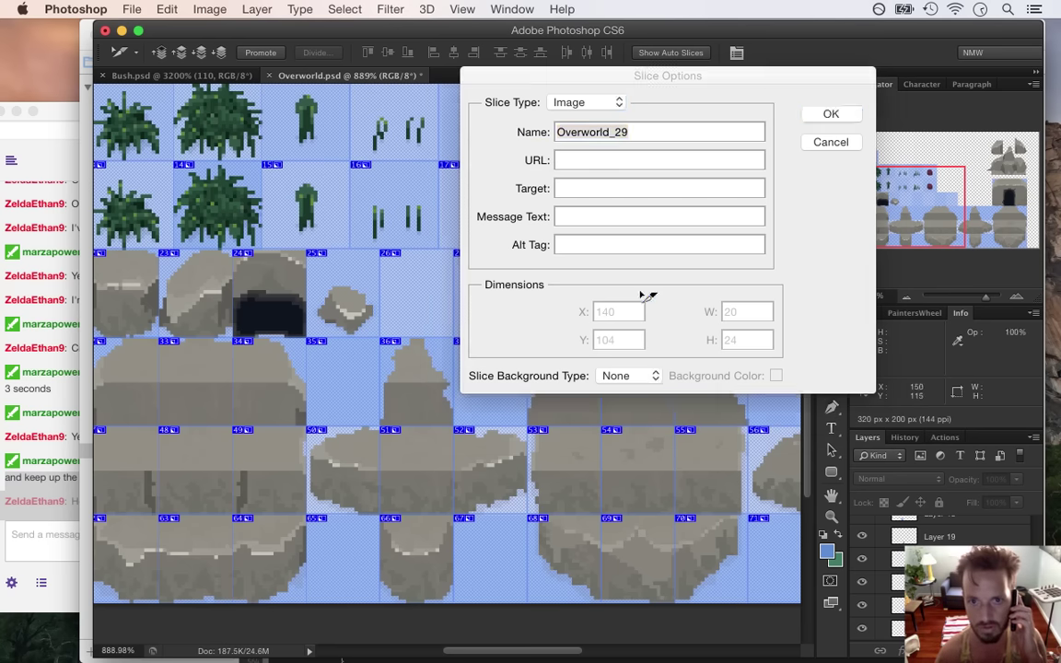
{"action": "key", "text": "super+v"}
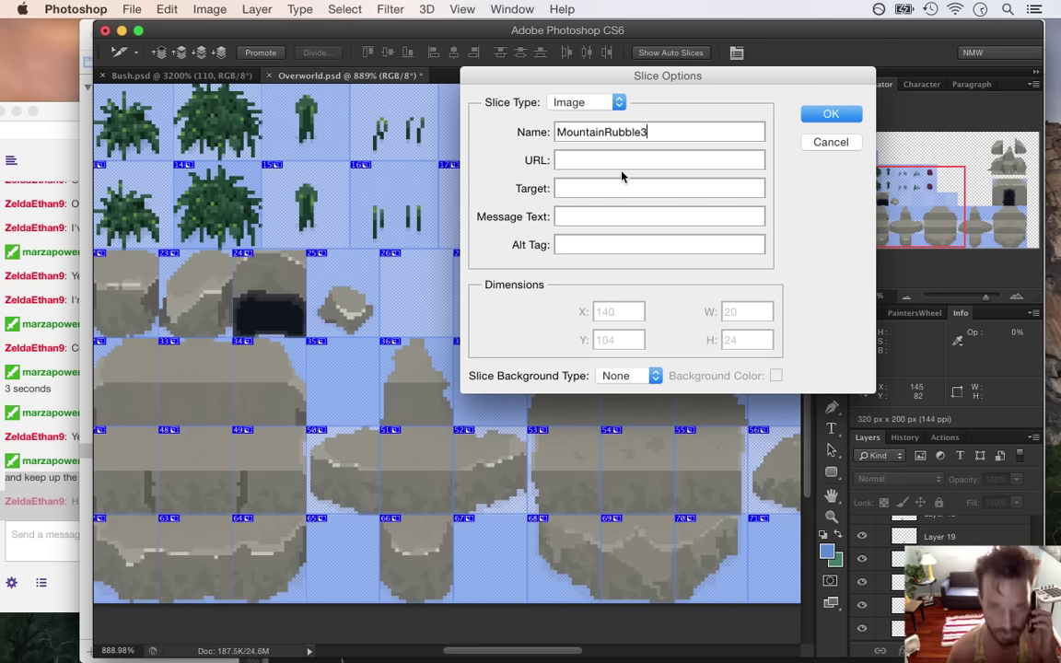
{"action": "key", "text": "BackSpace"}
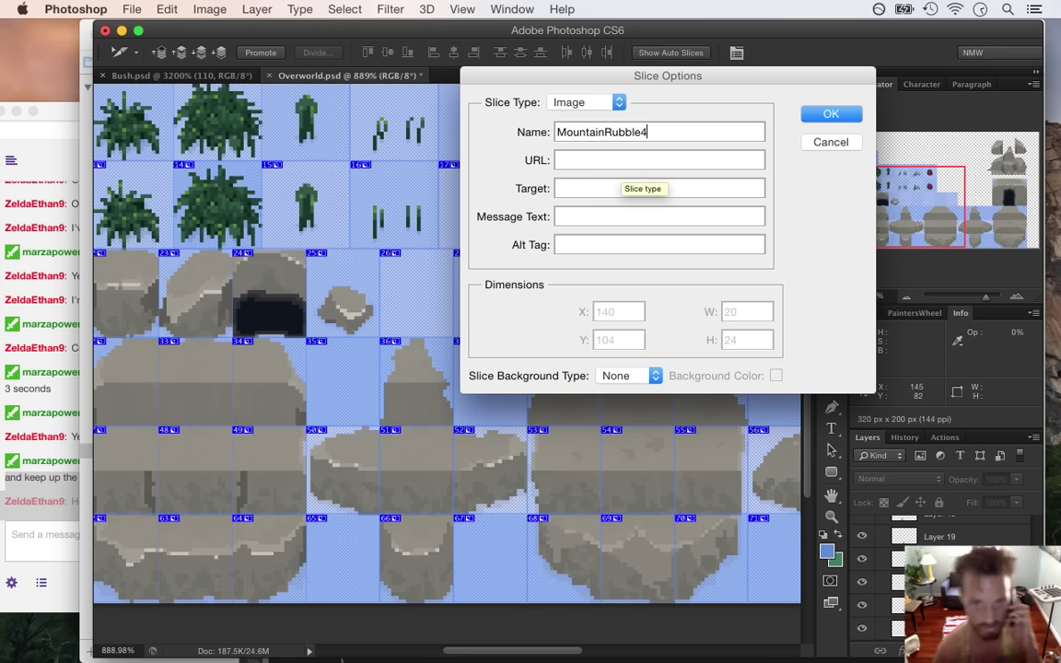
{"action": "key", "text": "Return"}
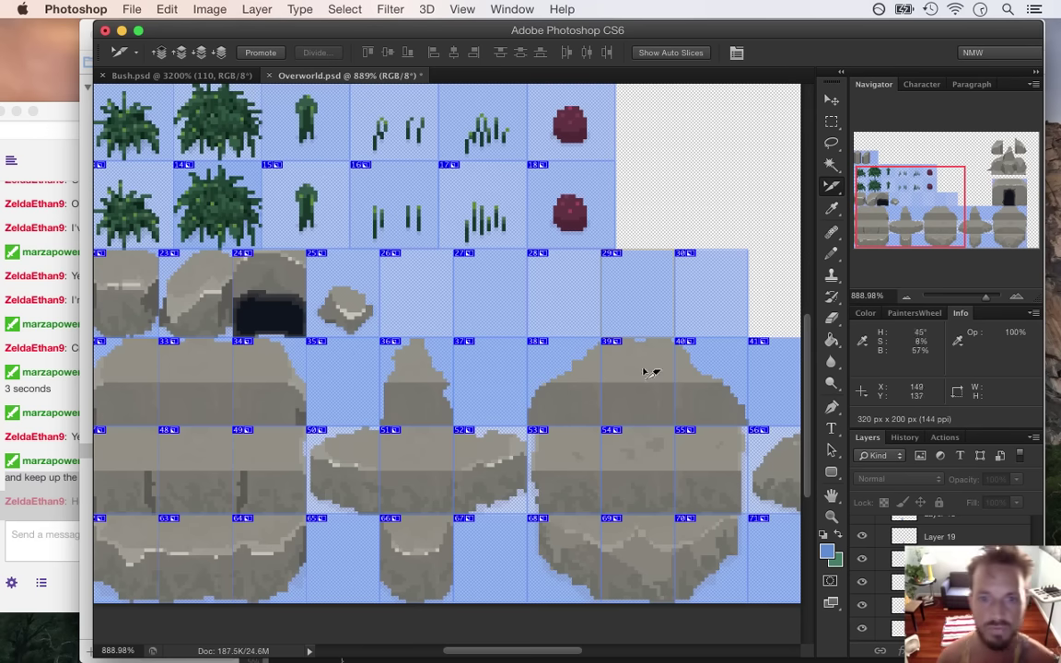
- Enter the copied name MountainRubble3 in the options of the last slice in the rubble row
{"action": "double_click", "coordinate": [692, 313]}
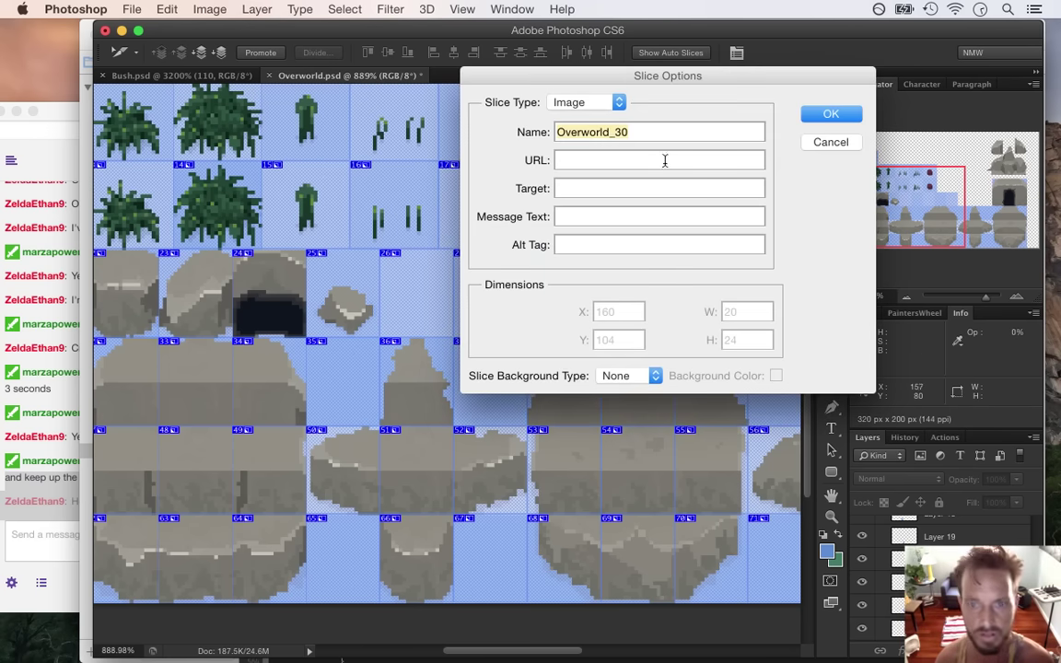
{"action": "type", "text": "MountainRubble"}
{"action": "type", "text": "3"}
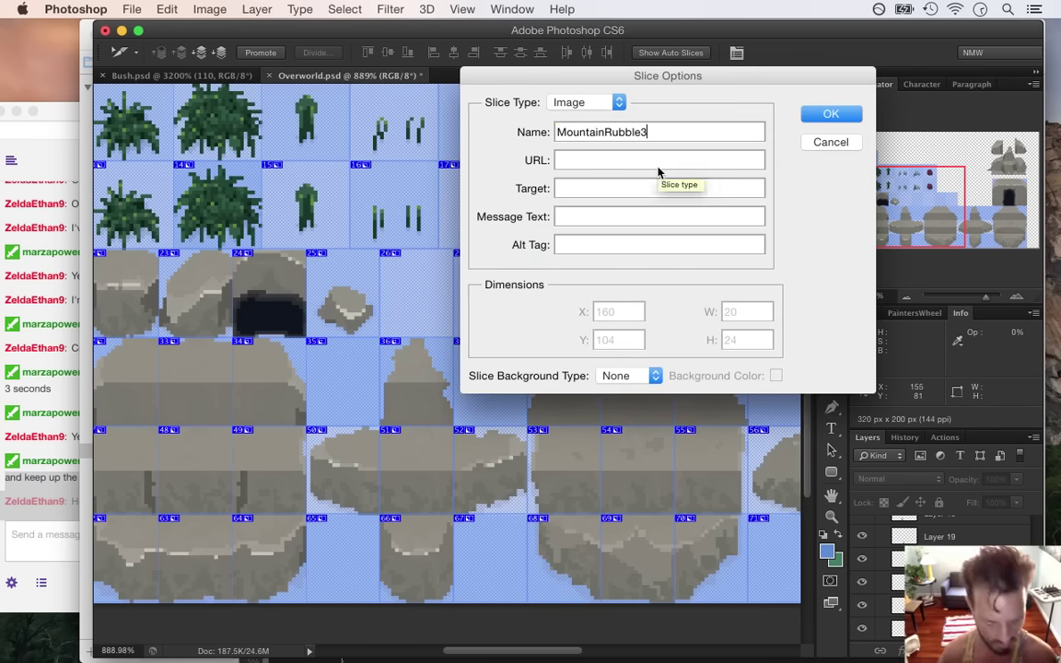
{"action": "key", "text": "Return"}
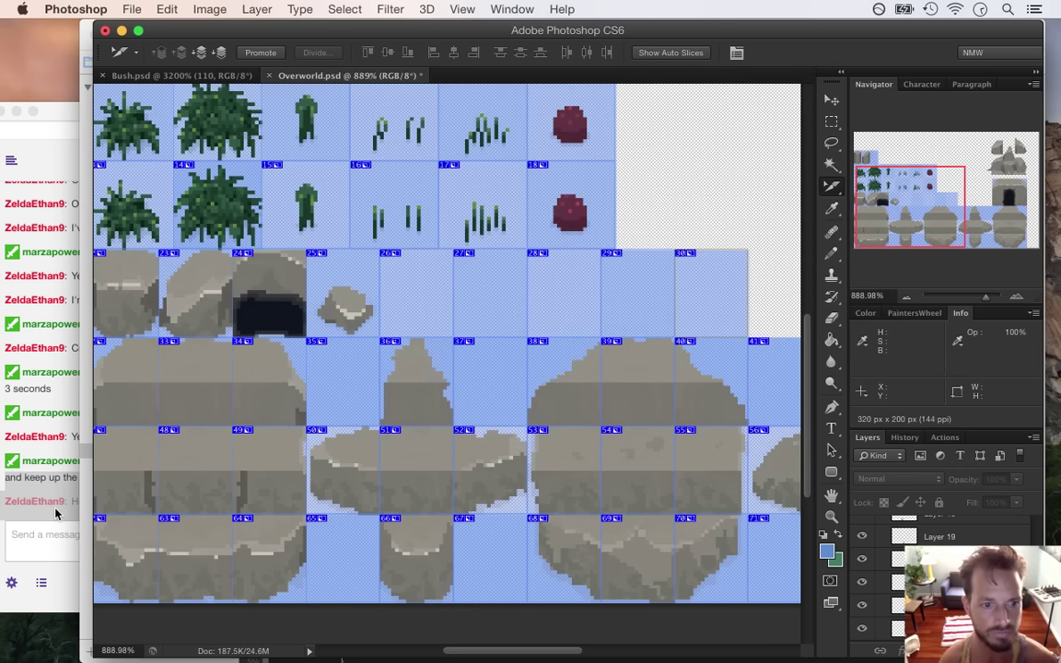
- Switch to the Twitch chat in Safari and highlight the words "did u learn to art" in the newest message
{"action": "key", "text": "super+Tab"}
{"action": "key", "text": "super+Tab"}
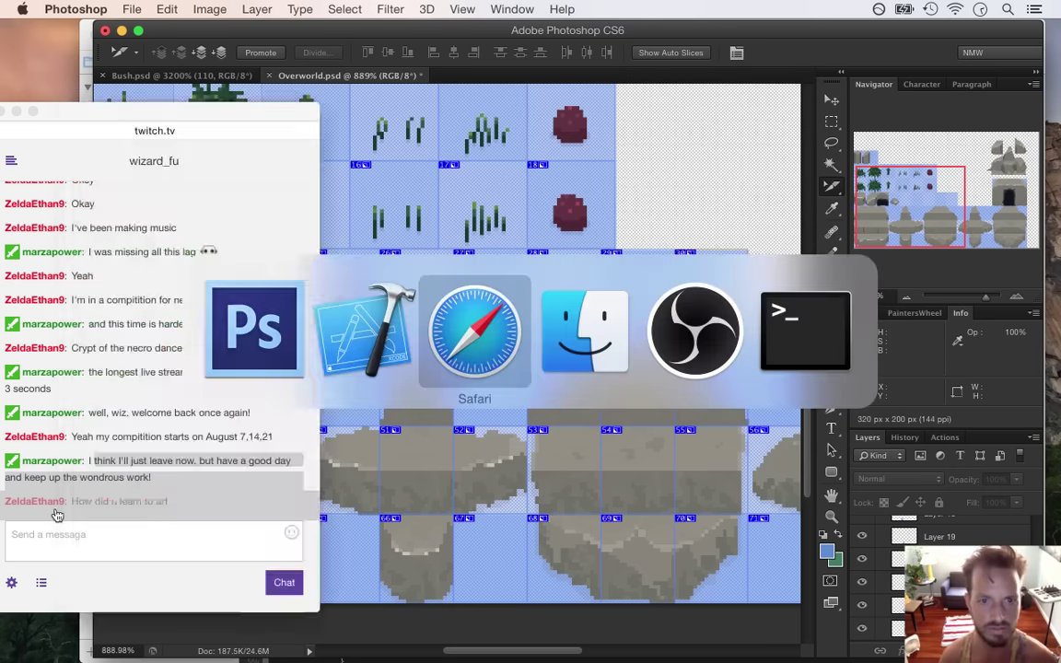
{"action": "left_click", "coordinate": [146, 481]}
{"action": "left_click_drag", "start_coordinate": [94, 501], "coordinate": [272, 532]}
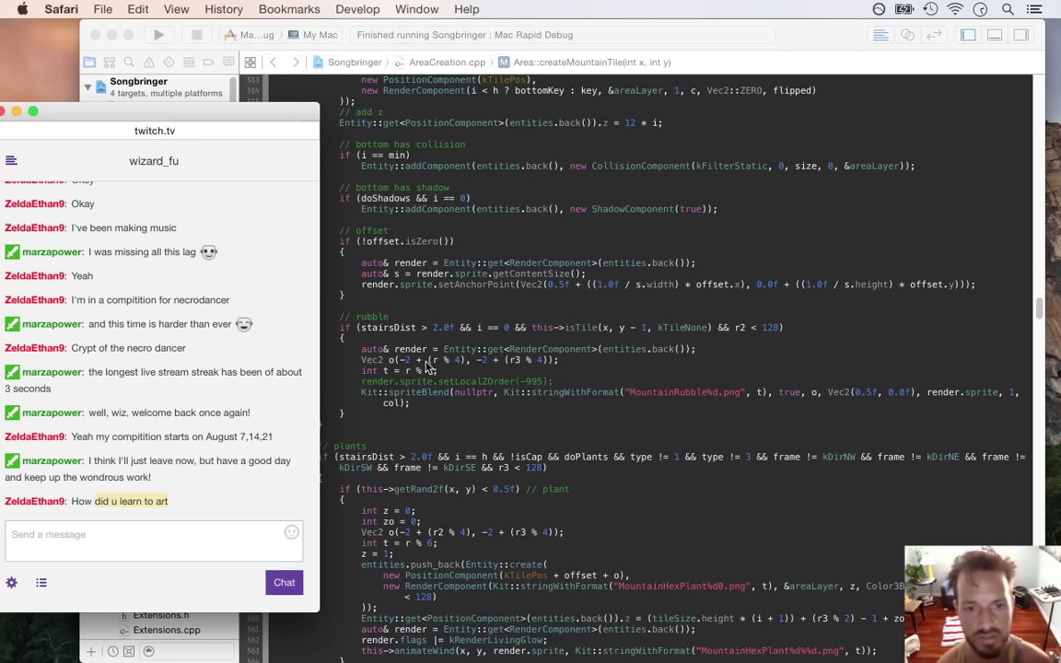
- Return to Overworld.psd in Photoshop, collapse the layer group holding the blue tile backgrounds, and save the file
{"action": "key", "text": "super+Tab"}
{"action": "key", "text": "super+Tab"}
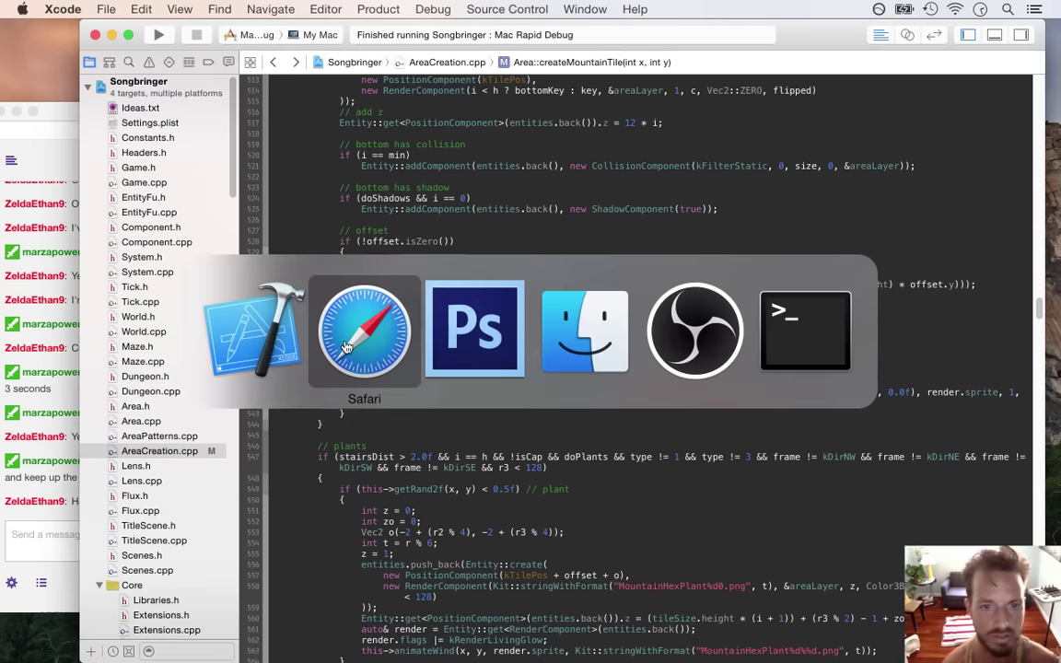
{"action": "key", "text": "super+Tab"}
{"action": "key", "text": "super+Tab"}
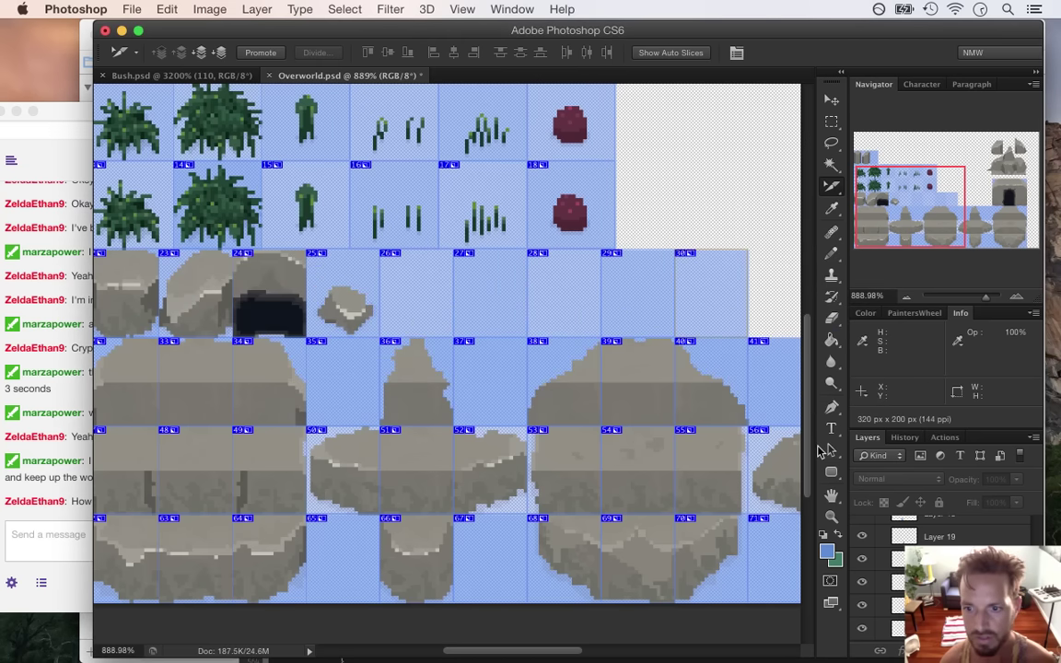
{"action": "scroll", "coordinate": [921, 580], "scroll_direction": "down", "scroll_amount": 1}
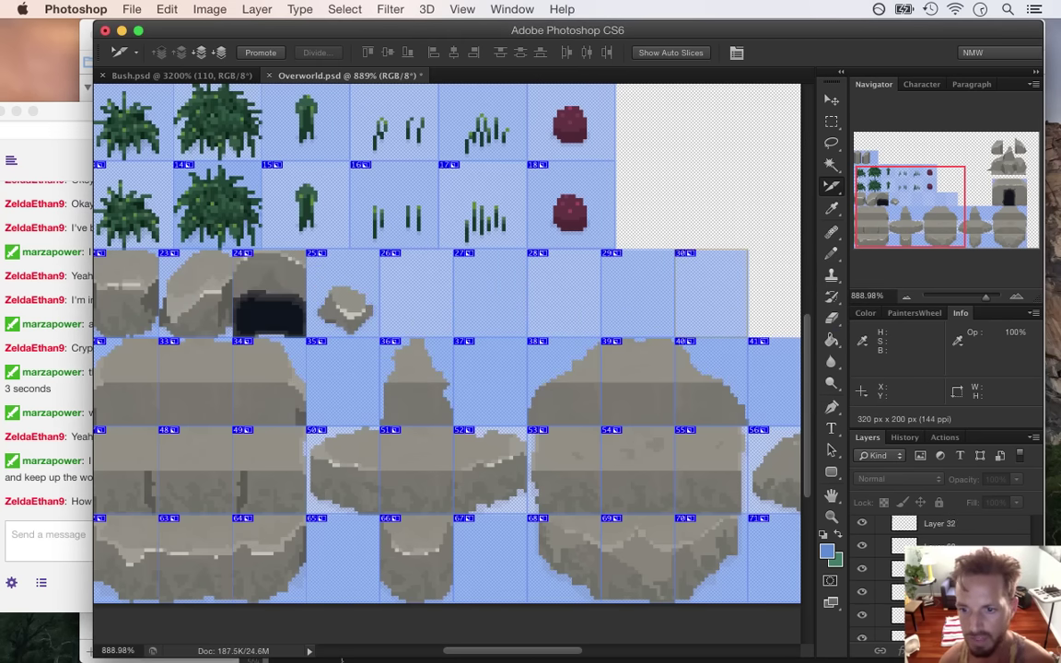
{"action": "scroll", "coordinate": [1035, 542], "scroll_direction": "up", "scroll_amount": 1}
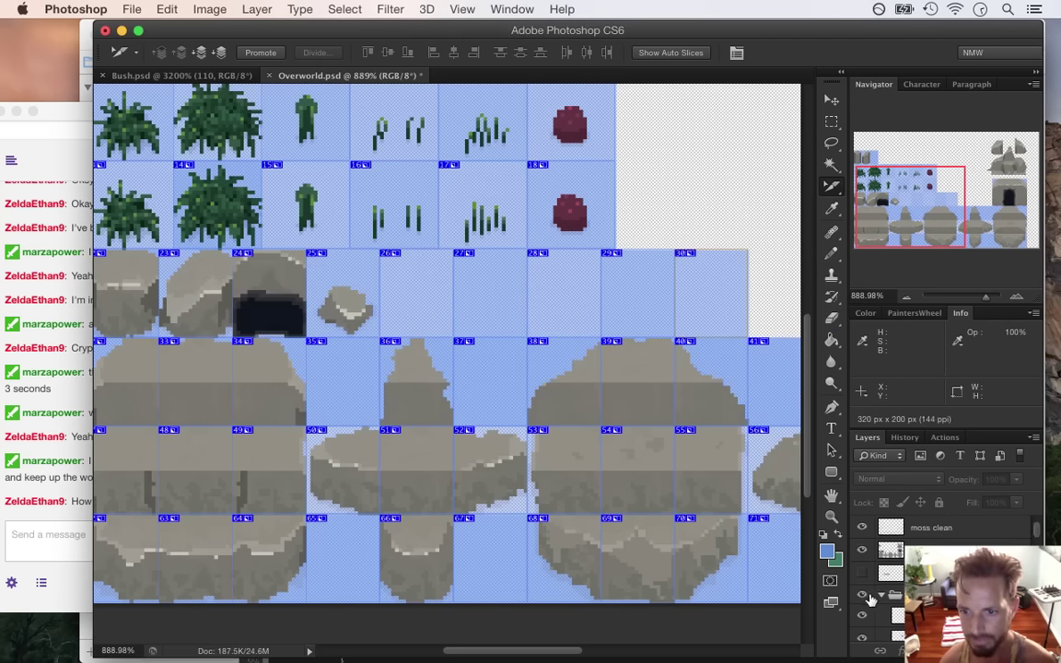
{"action": "left_click", "coordinate": [880, 593]}
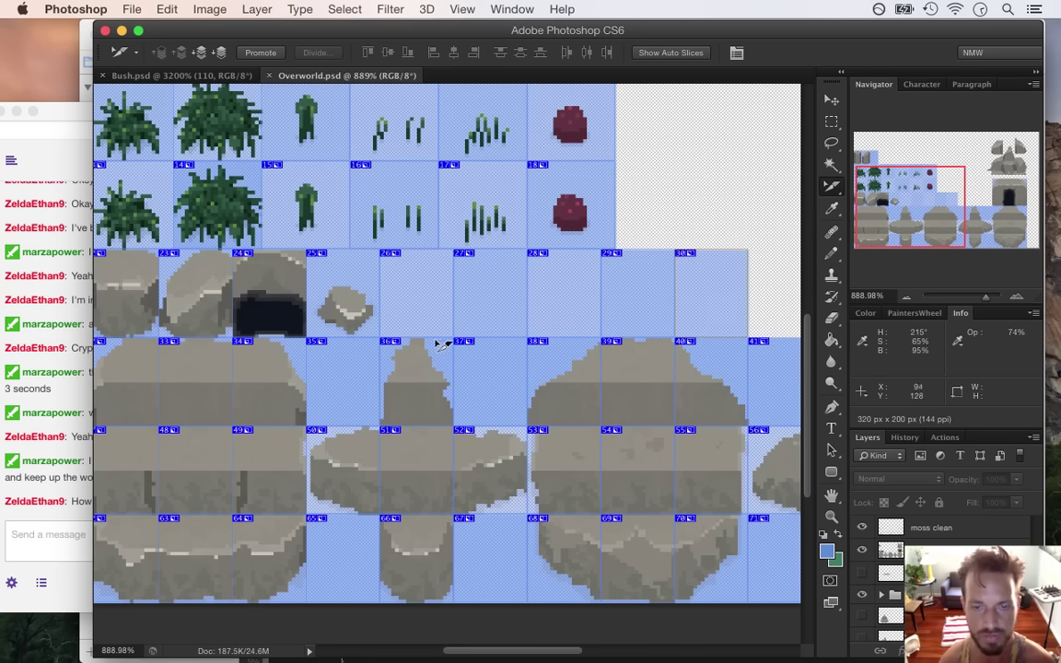
- Sample the light grey of the existing rubble rock, hide the slice outlines, and activate the Pencil tool
{"action": "key", "text": "i"}
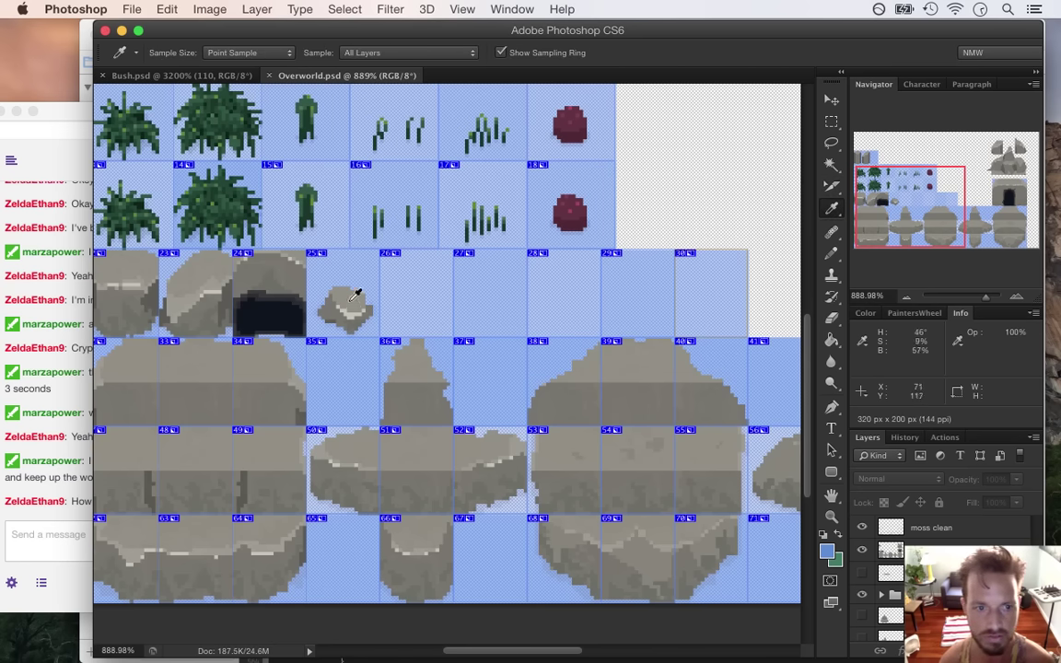
{"action": "left_click", "coordinate": [354, 294]}
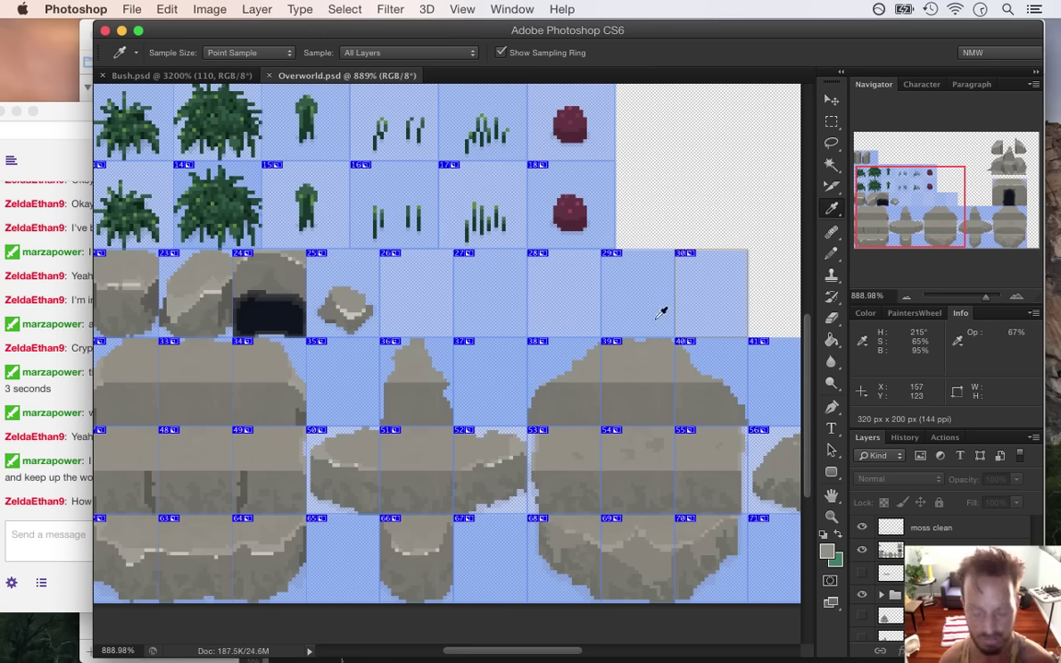
{"action": "key", "text": "super+h"}
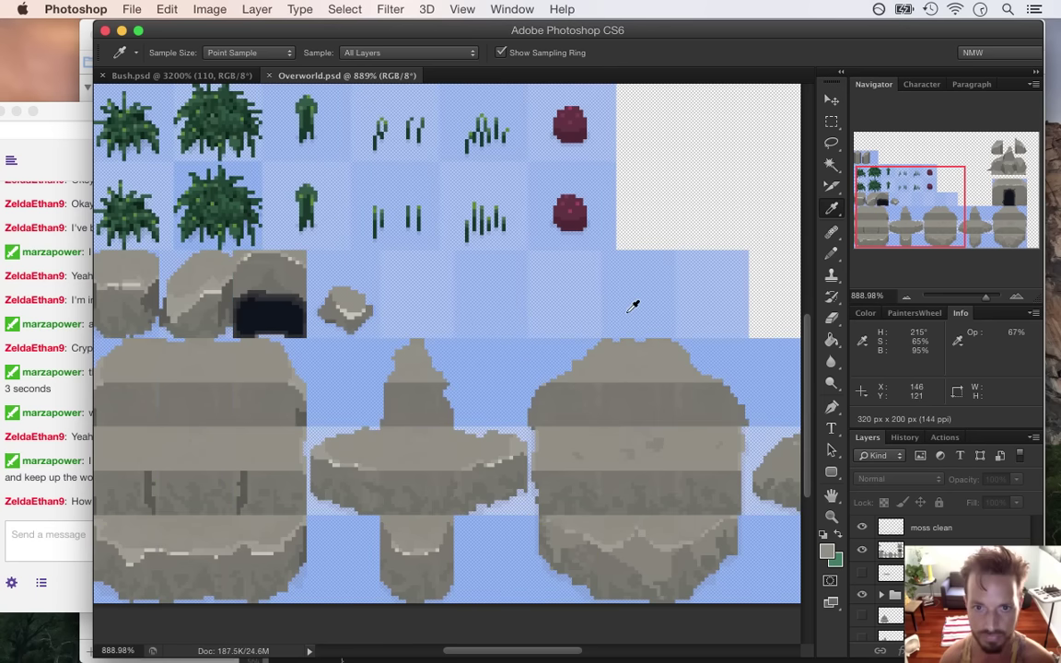
{"action": "key", "text": "b"}
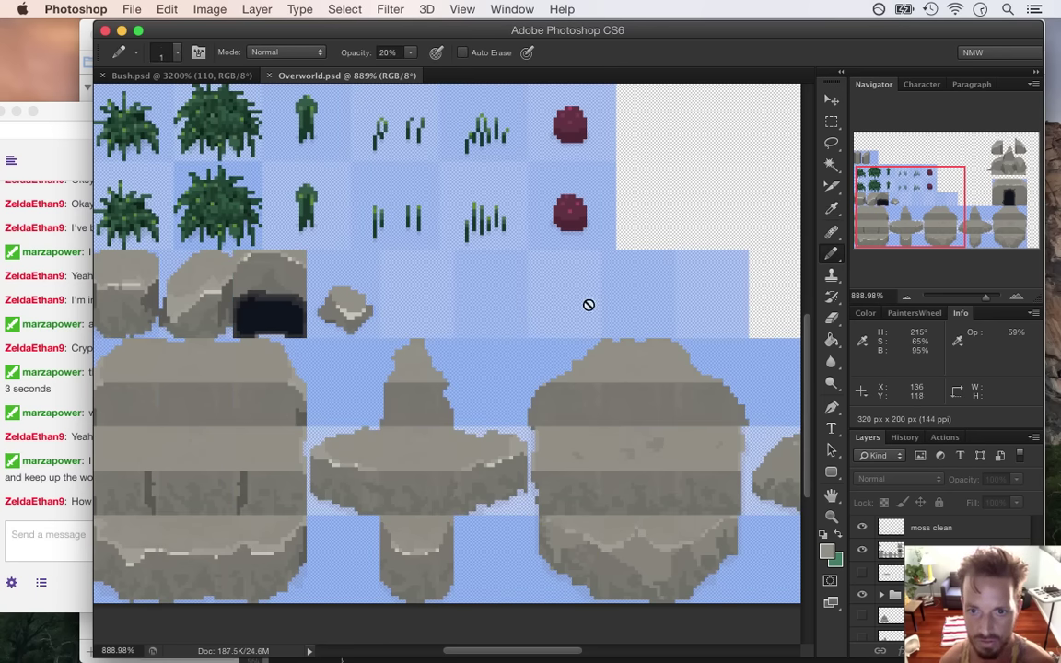
{"action": "left_click", "coordinate": [890, 551]}
{"action": "left_click_drag", "start_coordinate": [586, 306], "coordinate": [621, 312]}
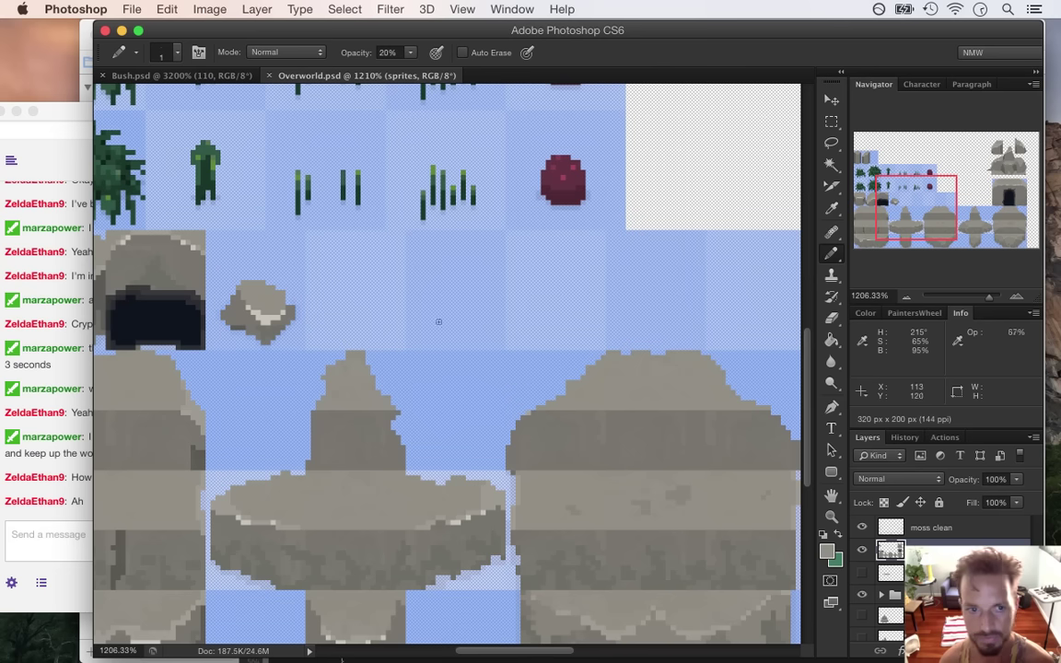
{"action": "left_click", "coordinate": [240, 270], "text": "alt"}
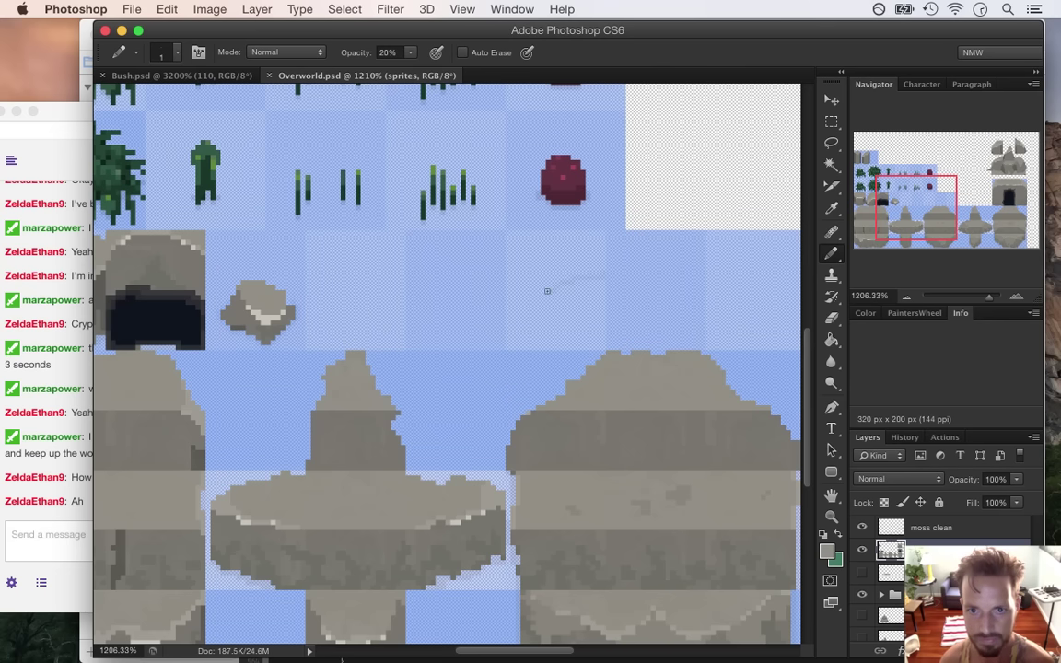
{"action": "key", "text": "super+z"}
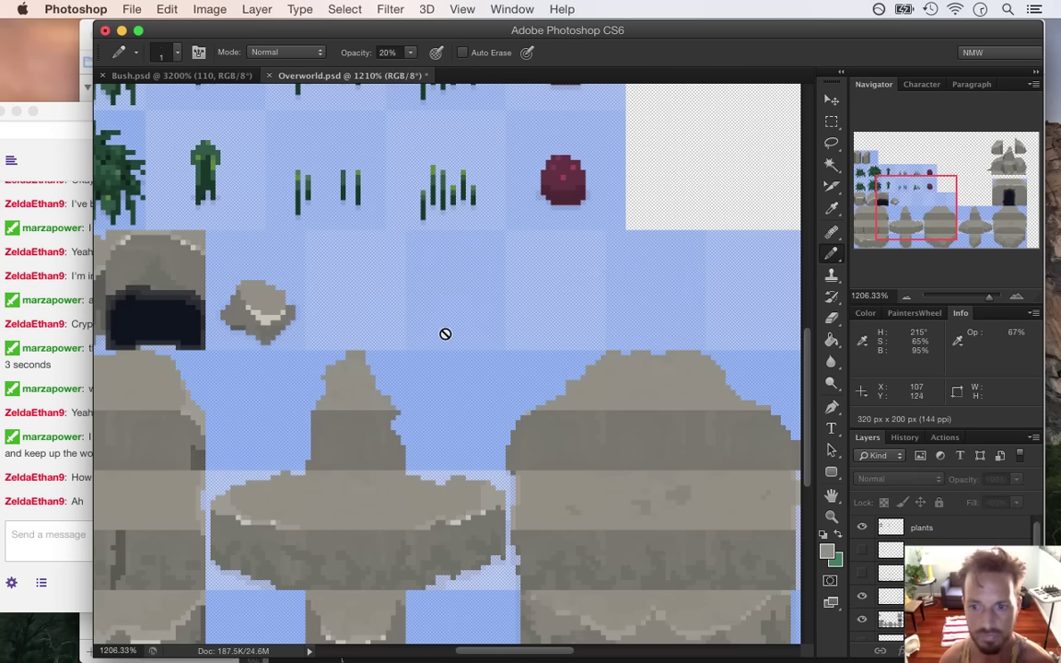
- On the sprites layer, paint a flat light grey rock top about 16 px wide in the MountainRubble3 tile with the Pencil at 100% opacity
{"action": "left_click", "coordinate": [893, 621]}
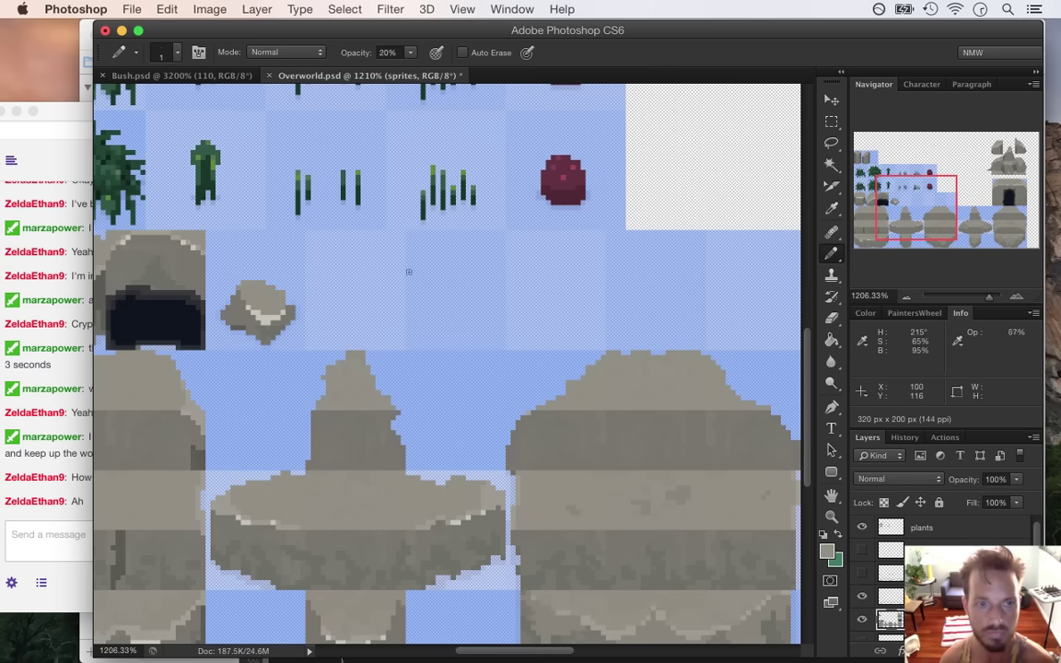
{"action": "key", "text": "0"}
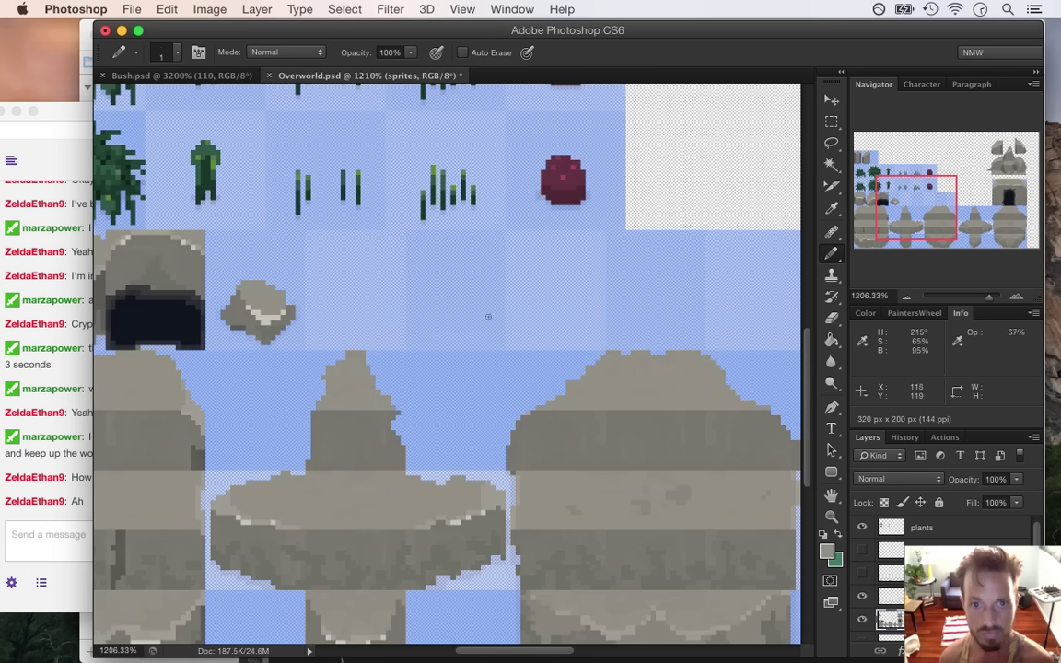
{"action": "mouse_move", "coordinate": [592, 282]}
{"action": "left_mouse_down"}
{"action": "mouse_move", "coordinate": [555, 283]}
{"action": "mouse_move", "coordinate": [537, 302]}
{"action": "mouse_move", "coordinate": [571, 308]}
{"action": "left_mouse_up"}
{"action": "key", "text": "super+z"}
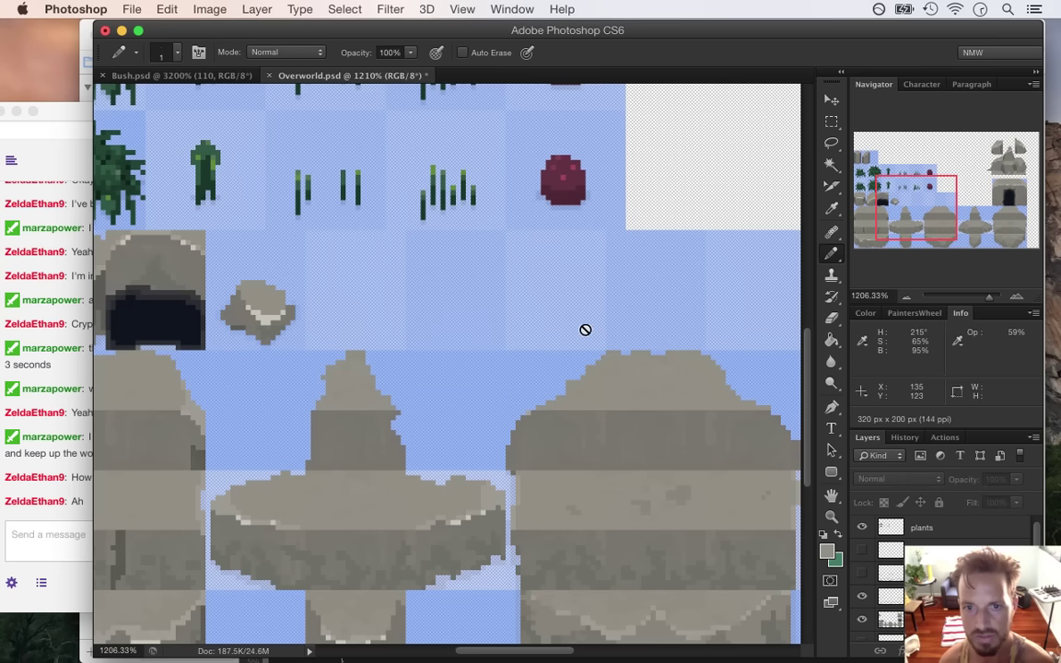
{"action": "left_click", "coordinate": [891, 619]}
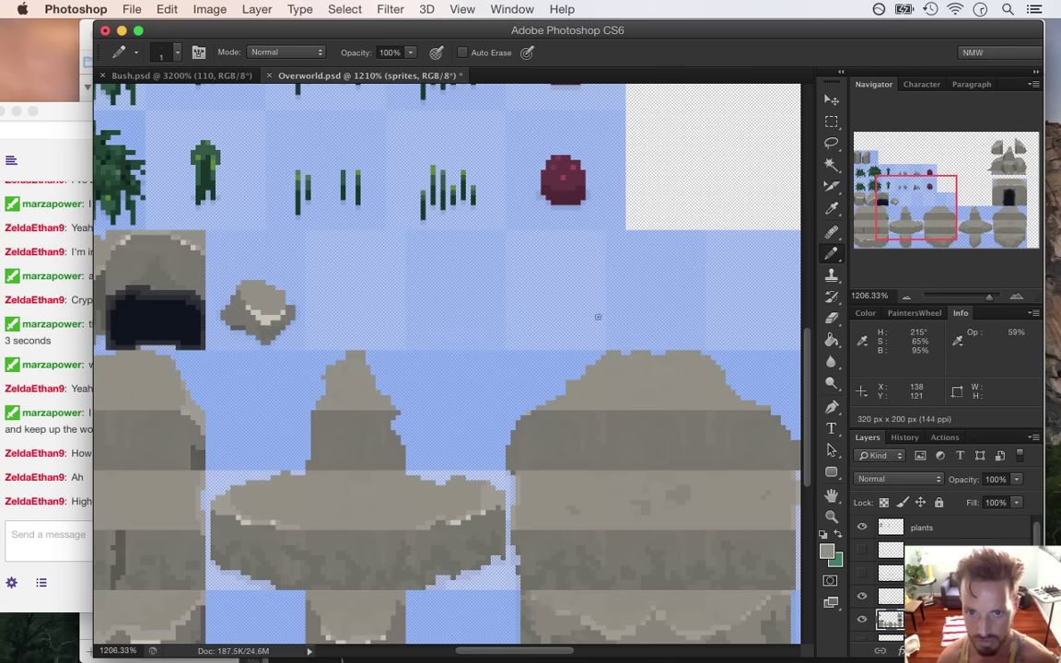
{"action": "mouse_move", "coordinate": [596, 316]}
{"action": "left_mouse_down"}
{"action": "mouse_move", "coordinate": [529, 328]}
{"action": "mouse_move", "coordinate": [583, 332]}
{"action": "mouse_move", "coordinate": [604, 322]}
{"action": "mouse_move", "coordinate": [557, 327]}
{"action": "left_mouse_up"}
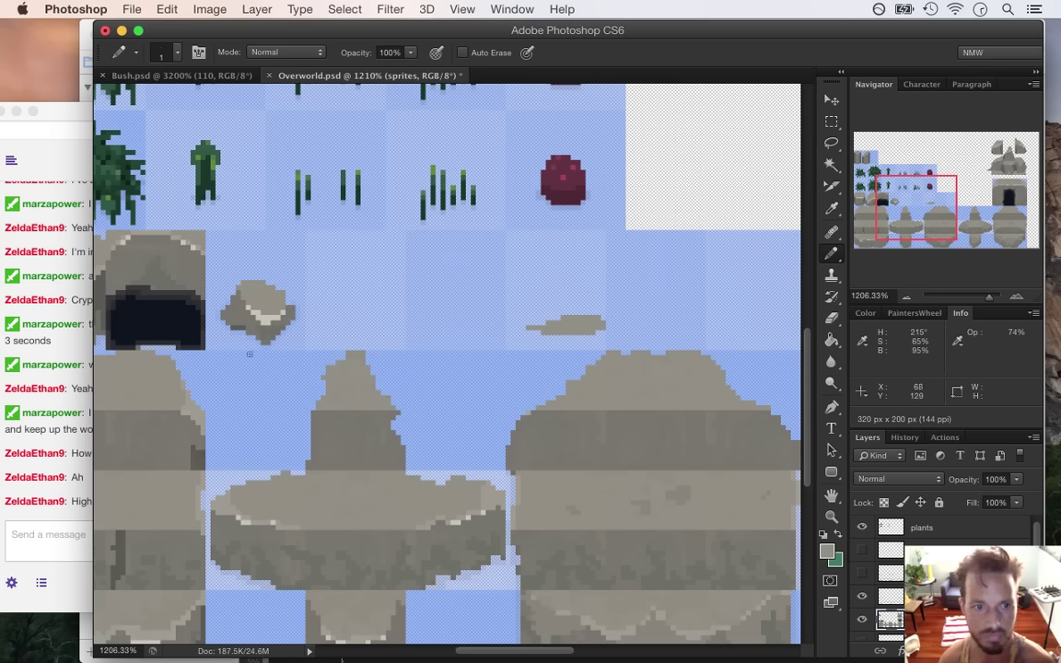
- Read the latest messages in the Twitch chat and return to Photoshop
{"action": "left_click", "coordinate": [75, 474]}
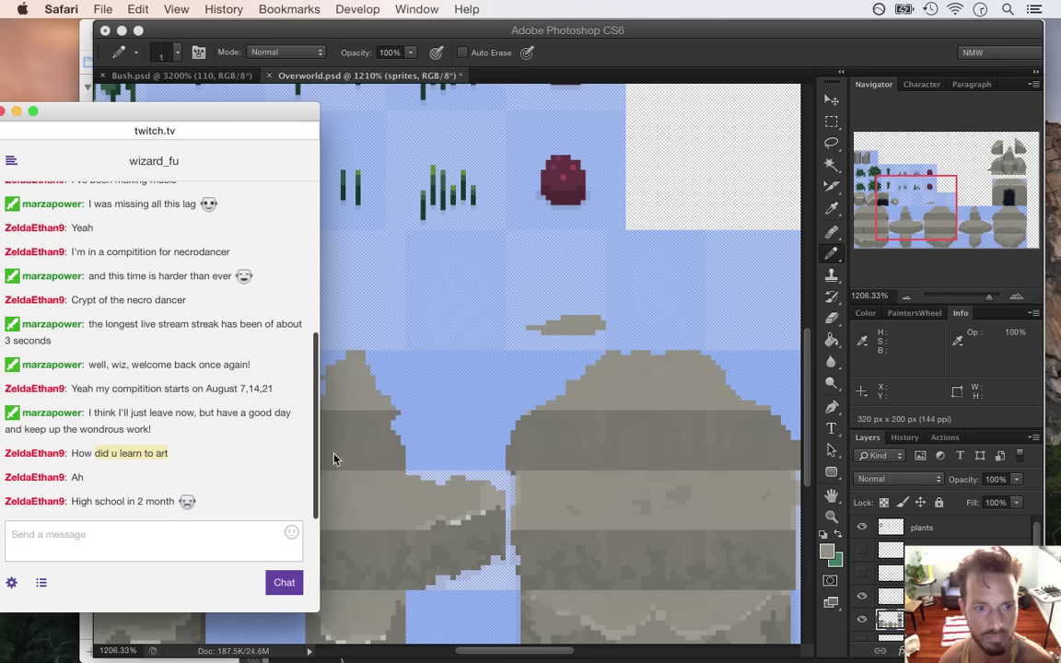
{"action": "left_click", "coordinate": [670, 42]}
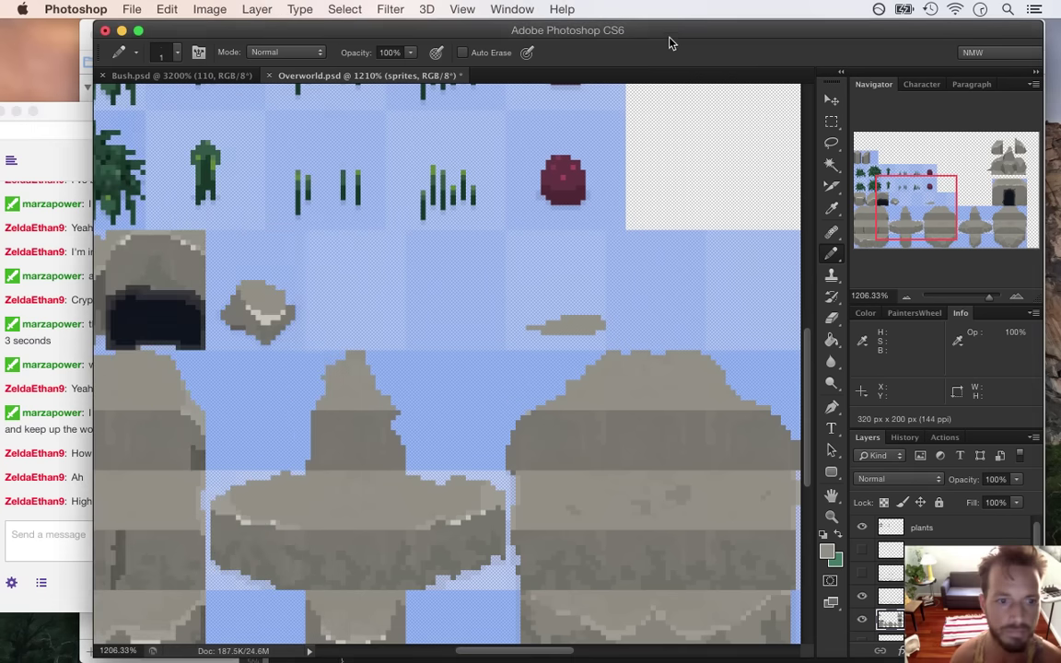
- Paint the flat rock's lower side in the existing rock's darker grey, and its front edge in that rock's pale highlight colour
{"action": "left_click", "coordinate": [216, 284], "text": "alt"}
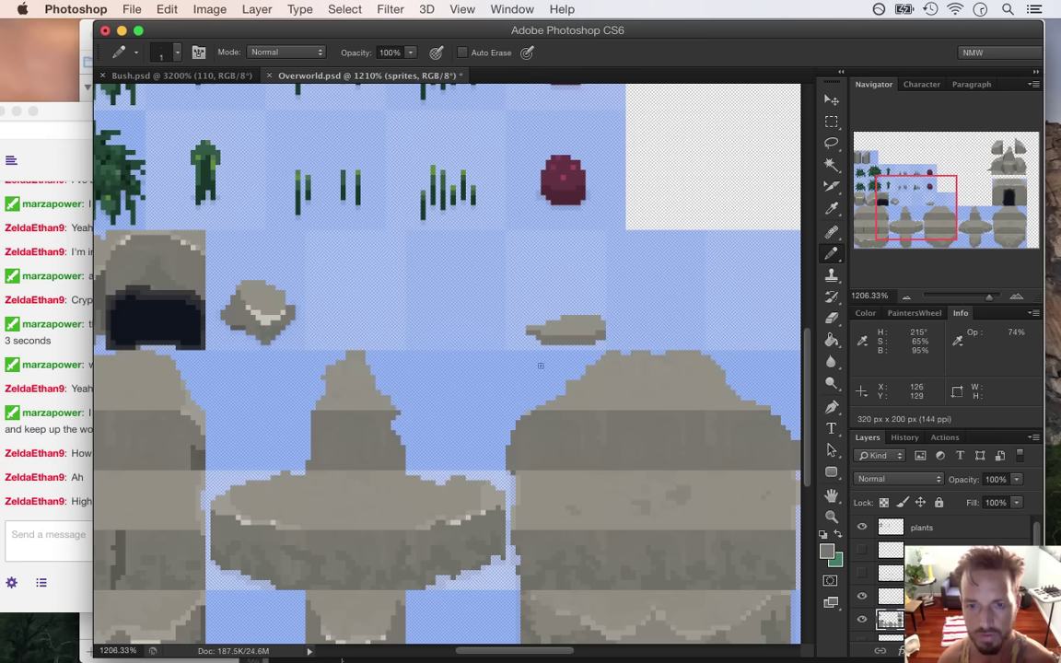
{"action": "left_click", "coordinate": [238, 288], "text": "alt"}
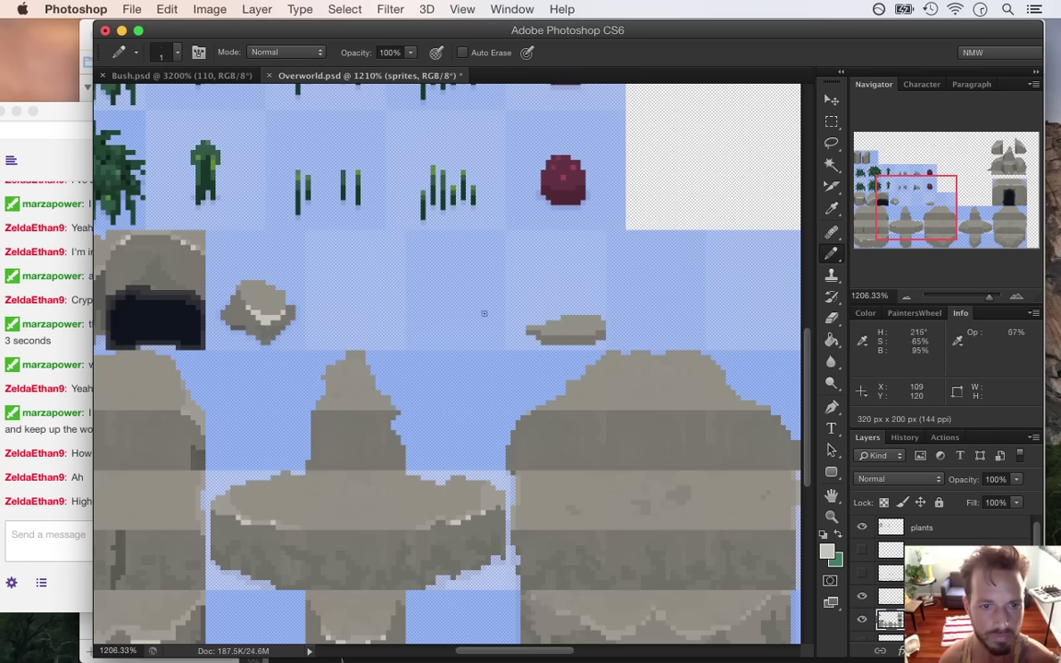
{"action": "left_click", "coordinate": [547, 329]}
{"action": "key", "text": "super+z"}
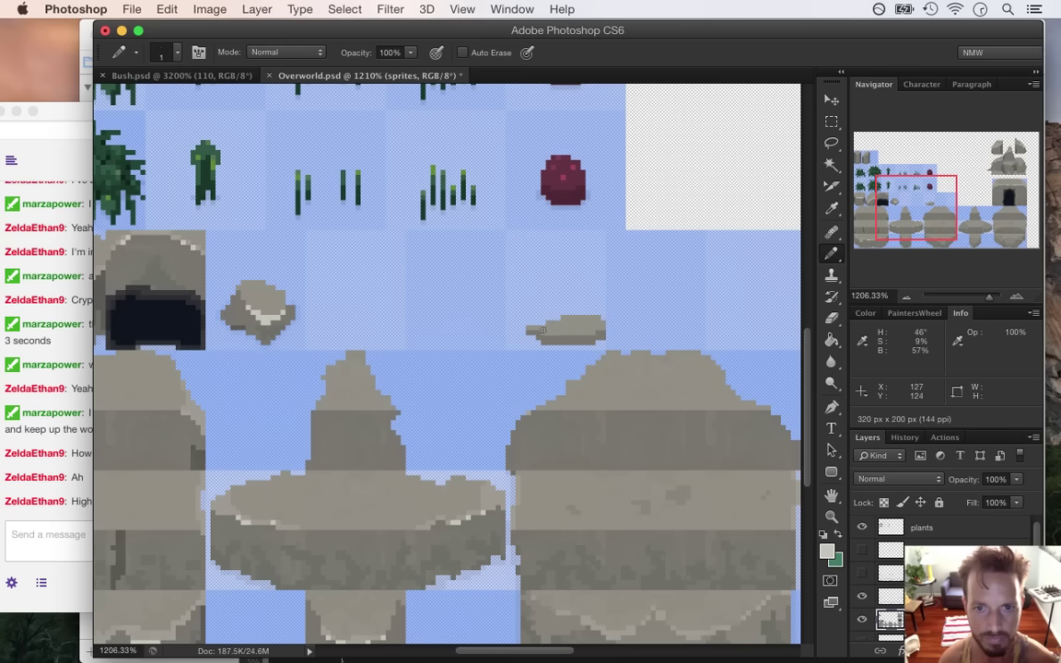
{"action": "left_click_drag", "start_coordinate": [543, 332], "coordinate": [558, 332]}
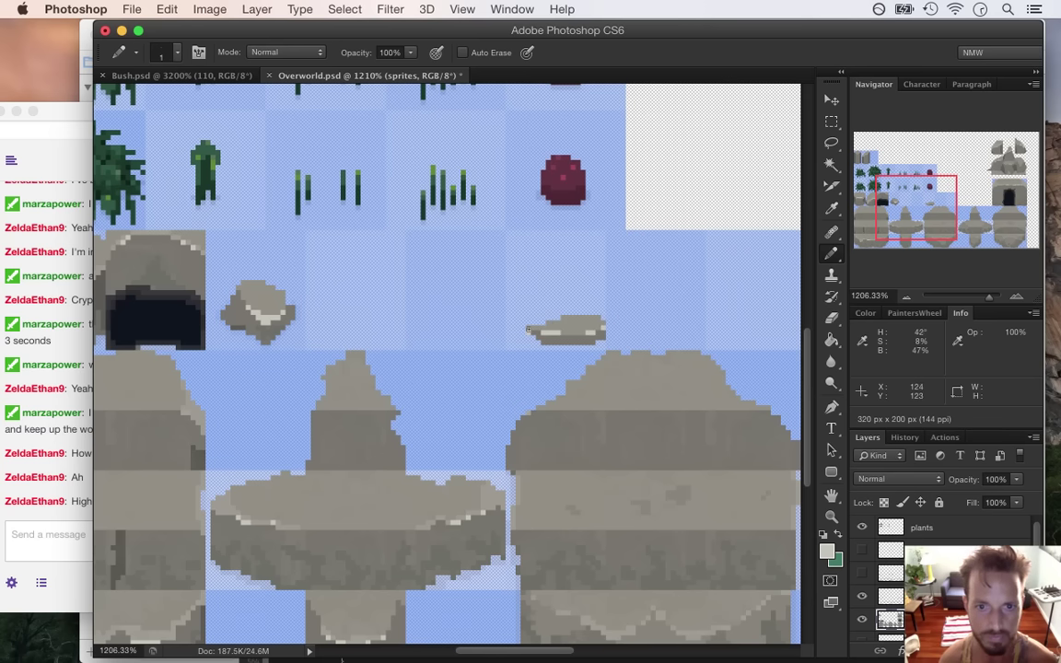
- Sample the darker grey of the existing rubble rock's side and hide the layer group with the blue tile background
{"action": "left_click", "coordinate": [594, 321], "text": "alt"}
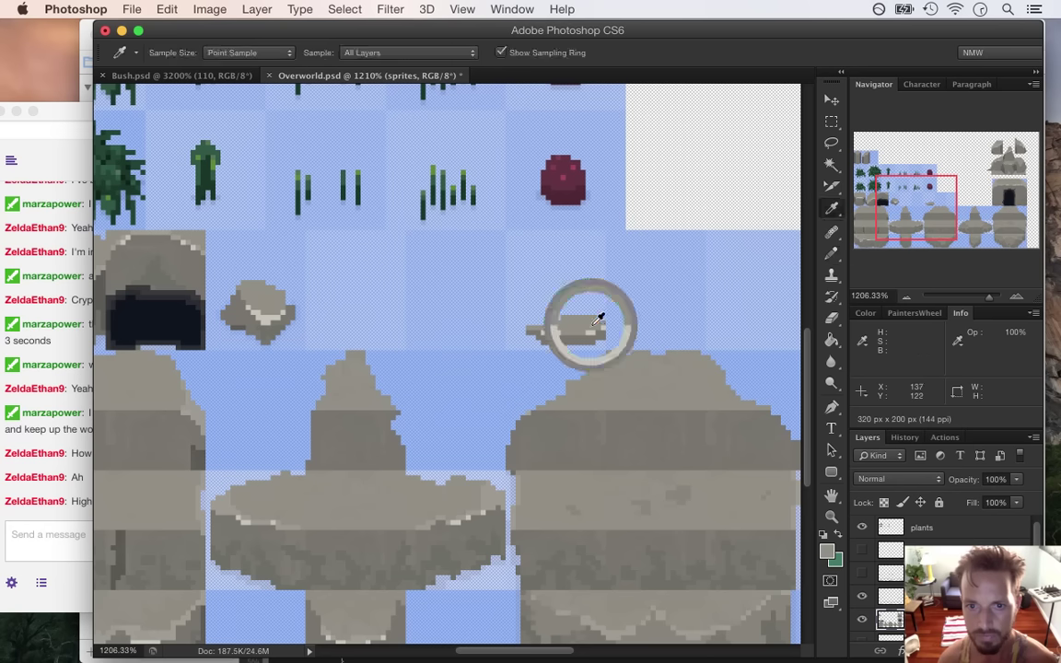
{"action": "key", "text": "alt"}
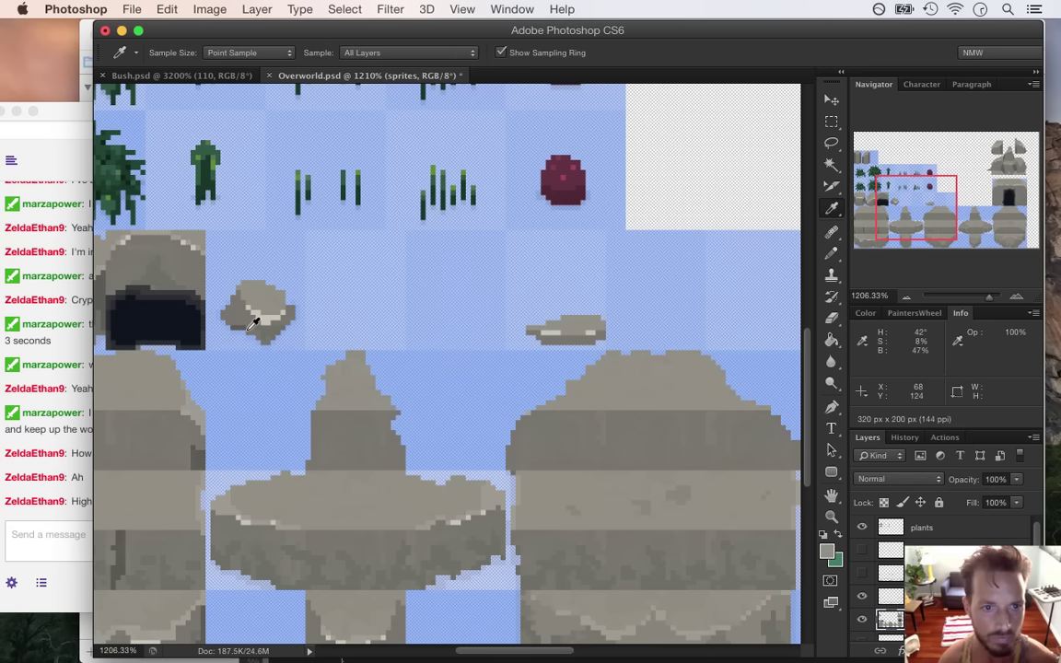
{"action": "left_click", "coordinate": [246, 323]}
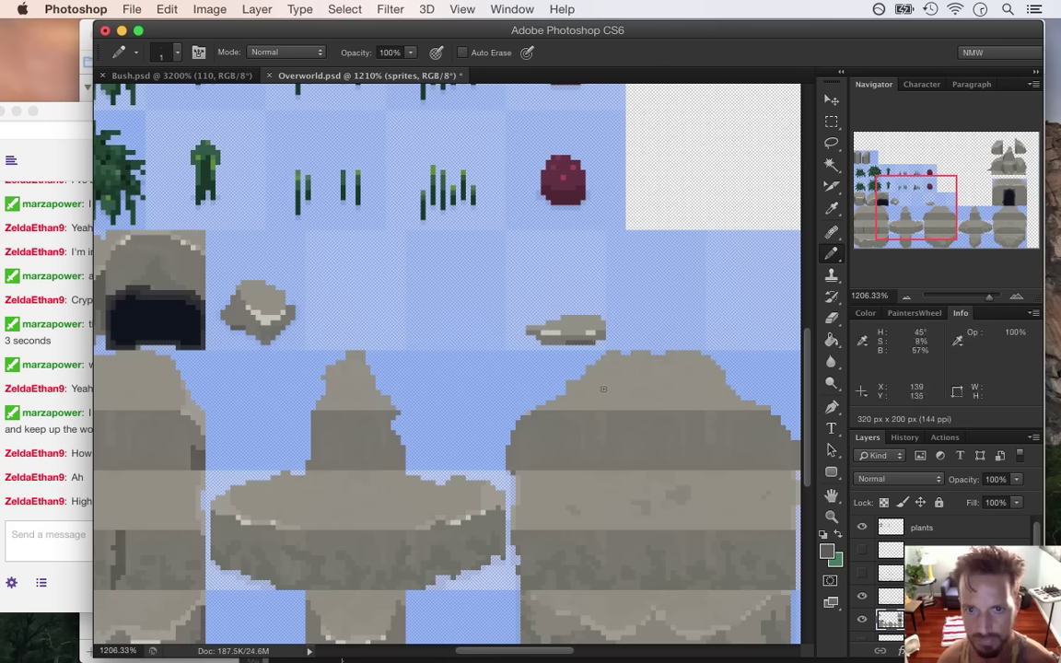
{"action": "key", "text": "i"}
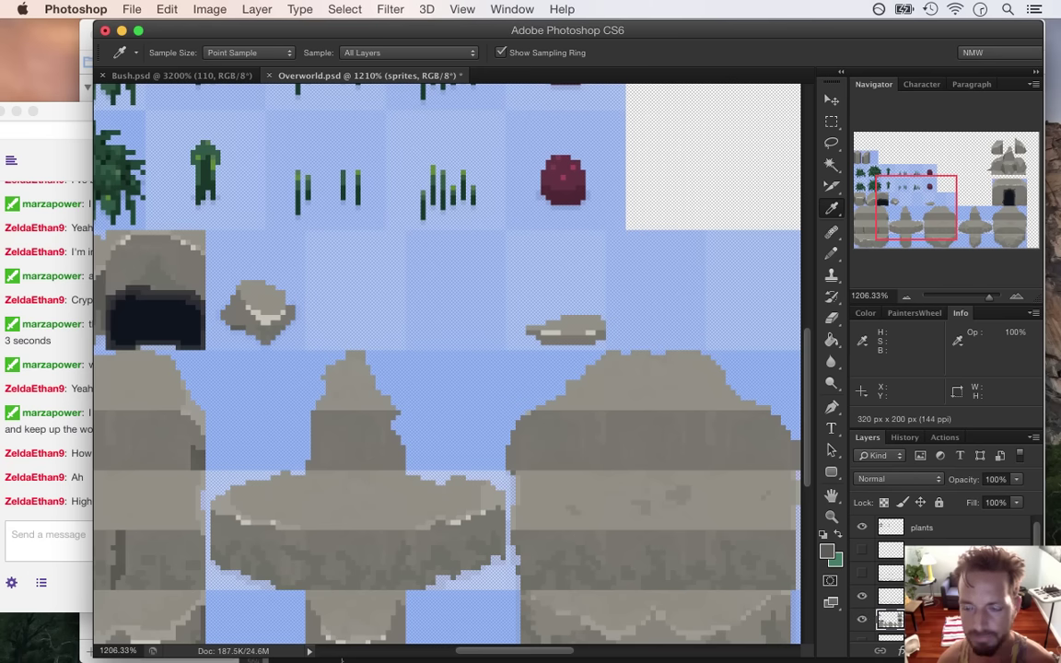
{"action": "scroll", "coordinate": [944, 580], "scroll_direction": "down", "scroll_amount": 3}
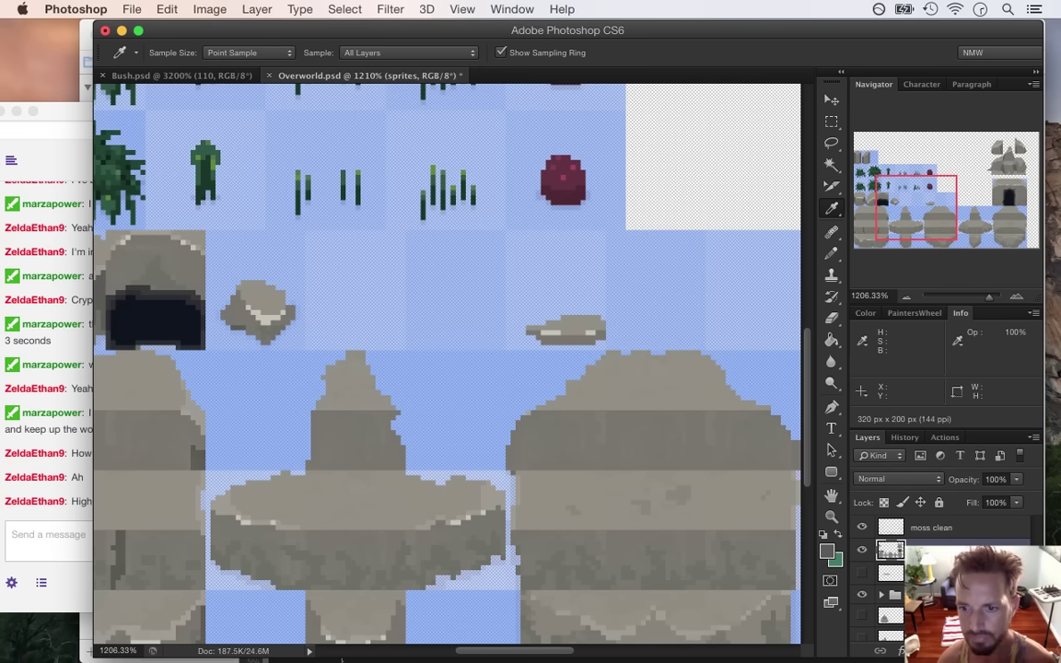
{"action": "left_click", "coordinate": [862, 594]}
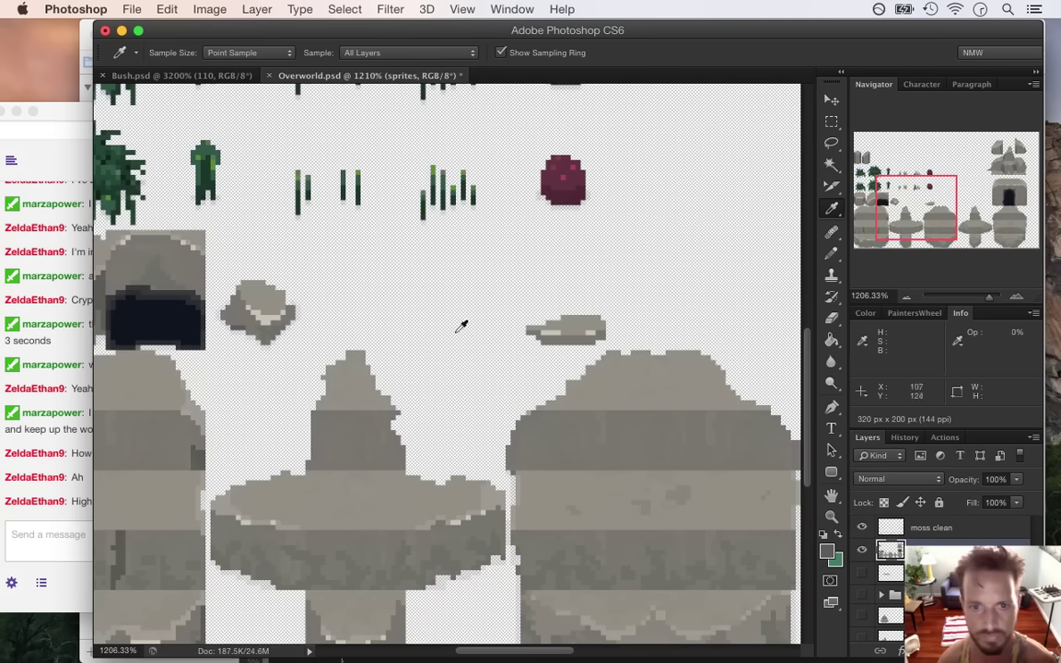
{"action": "left_click", "coordinate": [237, 317]}
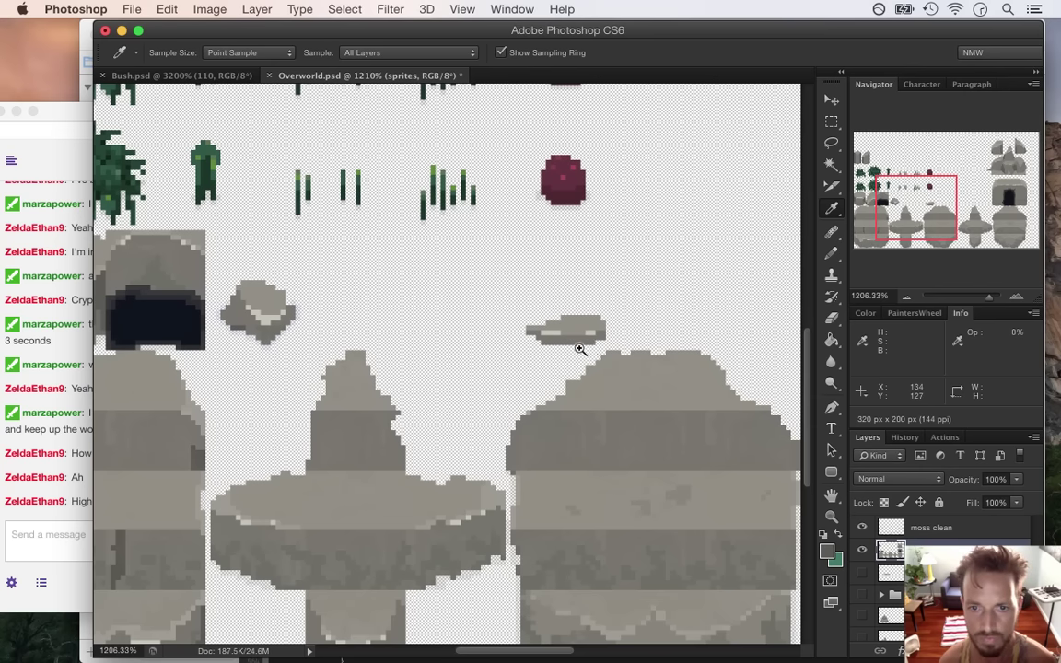
- Paint a faint shadow around the flat rock's left, bottom and right edges with the Pencil at 20% opacity
{"action": "left_click_drag", "start_coordinate": [577, 348], "coordinate": [606, 350]}
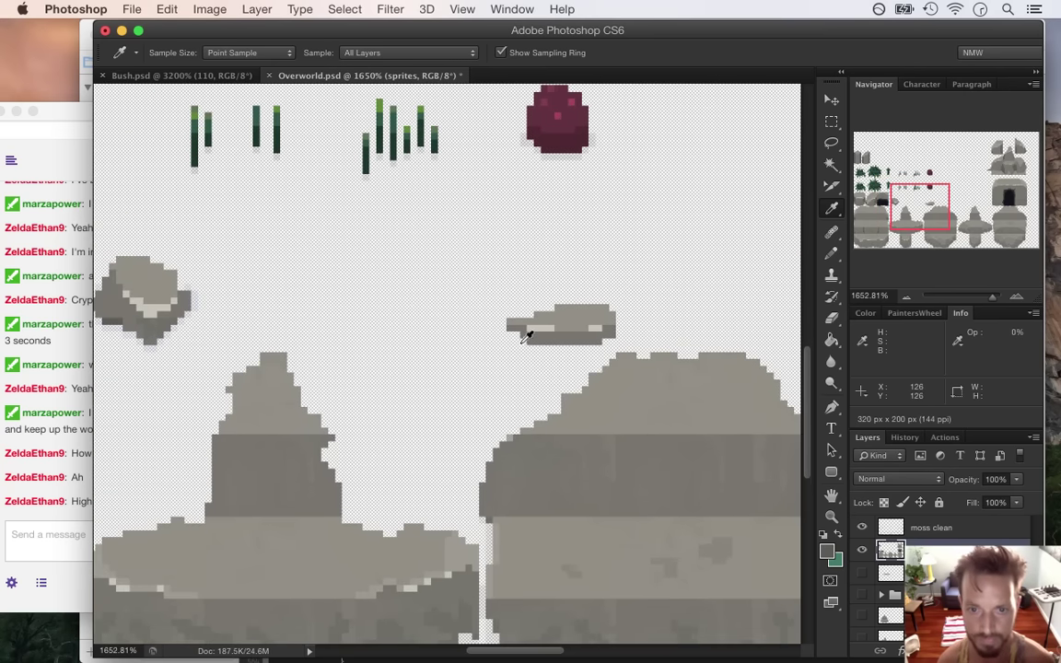
{"action": "key", "text": "b"}
{"action": "key", "text": "2"}
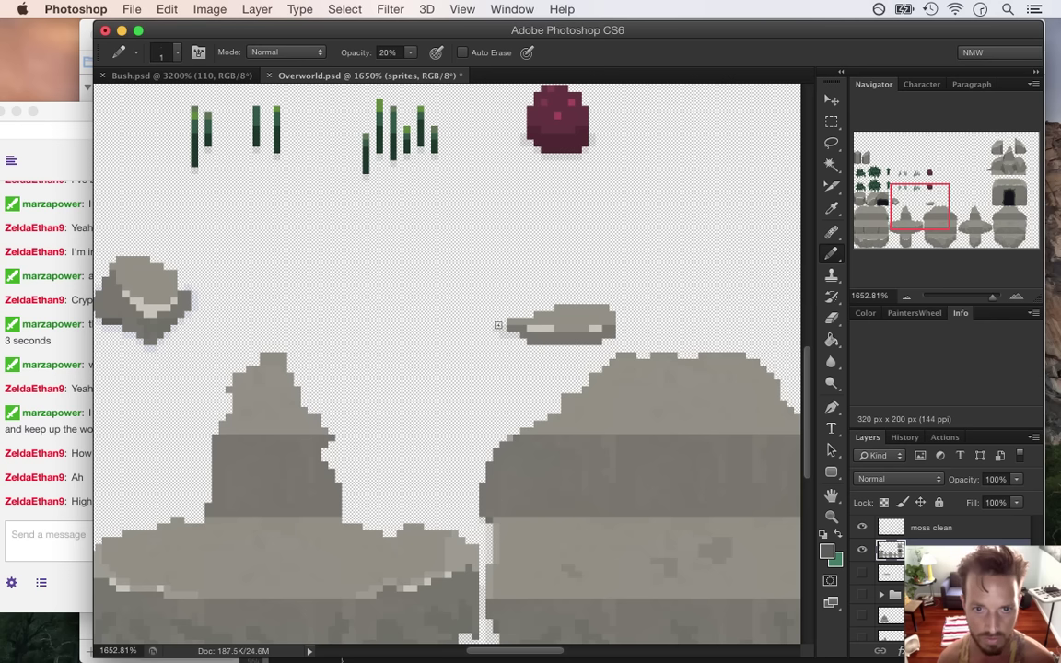
{"action": "key", "text": "e"}
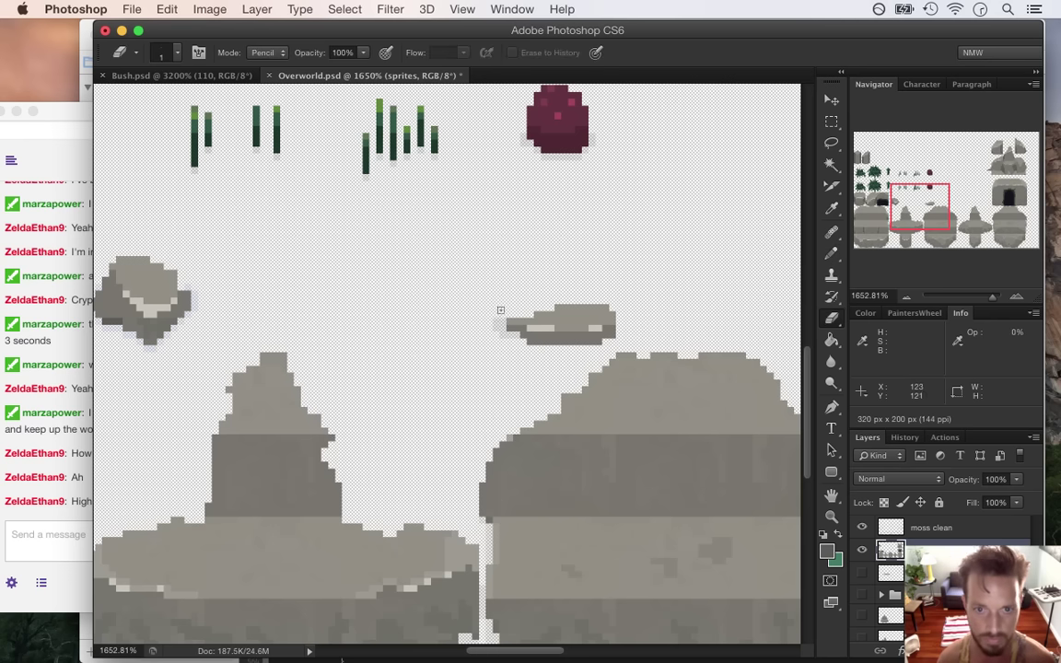
{"action": "key", "text": "b"}
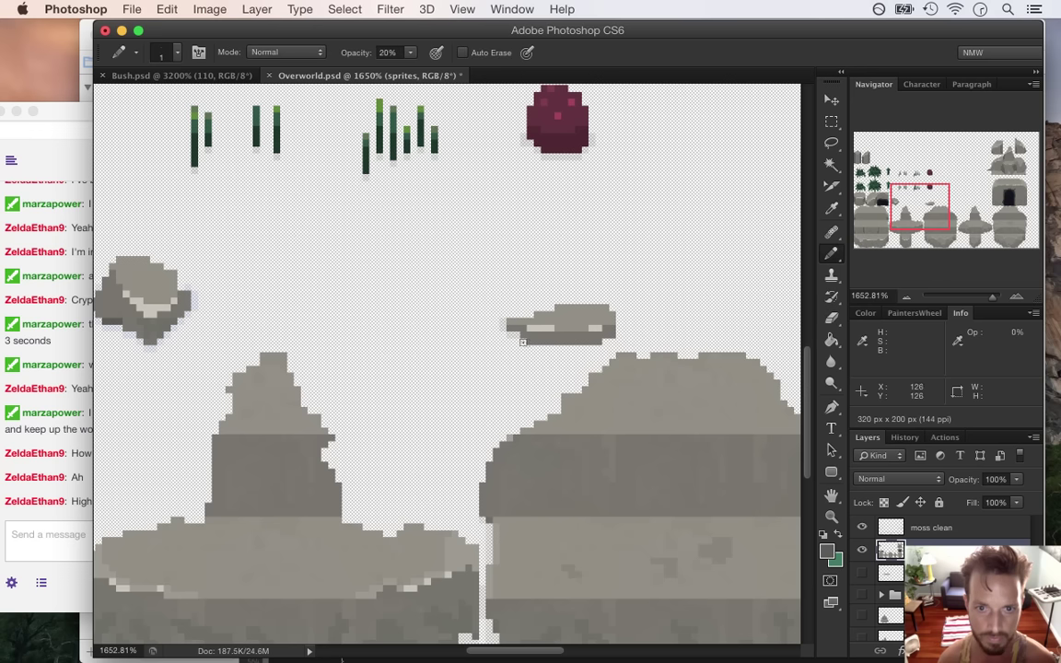
{"action": "left_click_drag", "start_coordinate": [531, 347], "coordinate": [613, 339]}
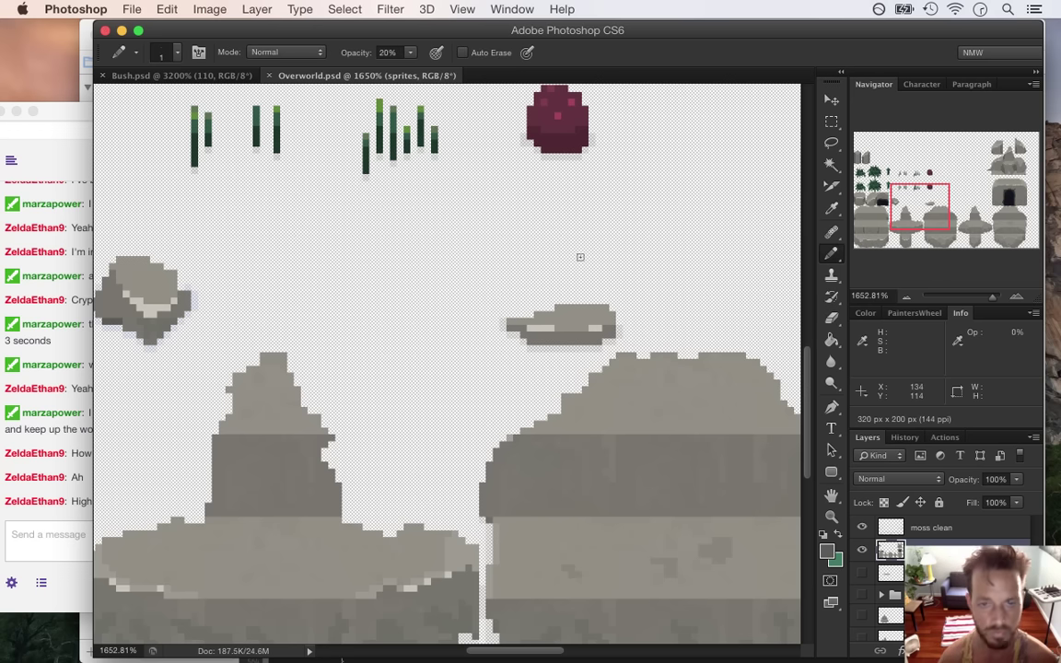
- Save Overworld.psd and export the sliced sheet through Save for Web as PNG-24 with transparency
{"action": "key", "text": "super+alt+shift+s"}
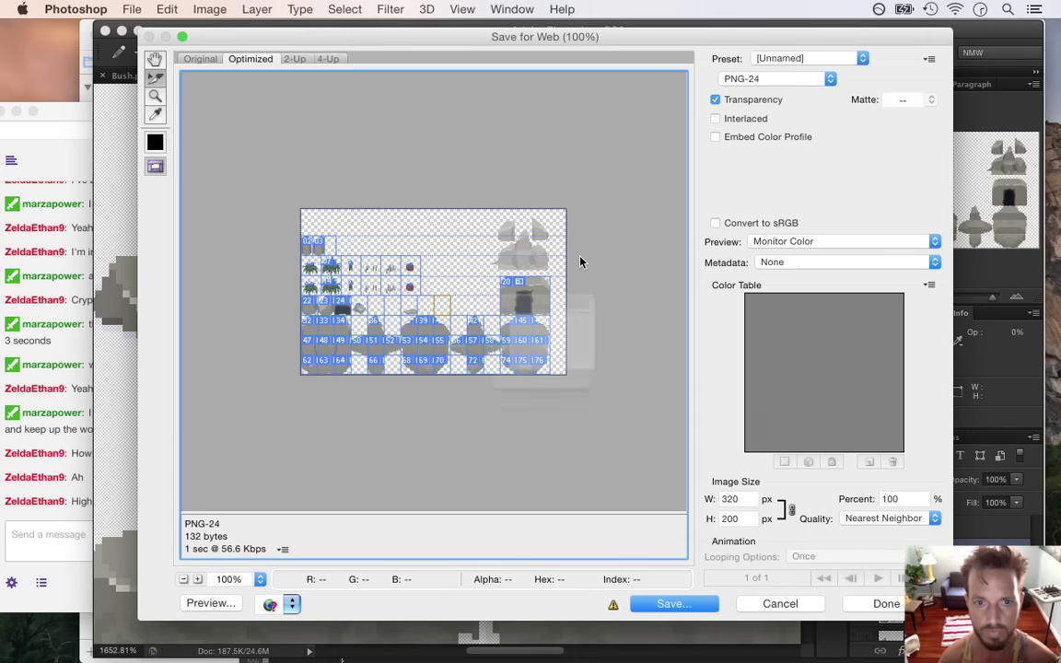
{"action": "key", "text": "Return"}
{"action": "key", "text": "Return"}
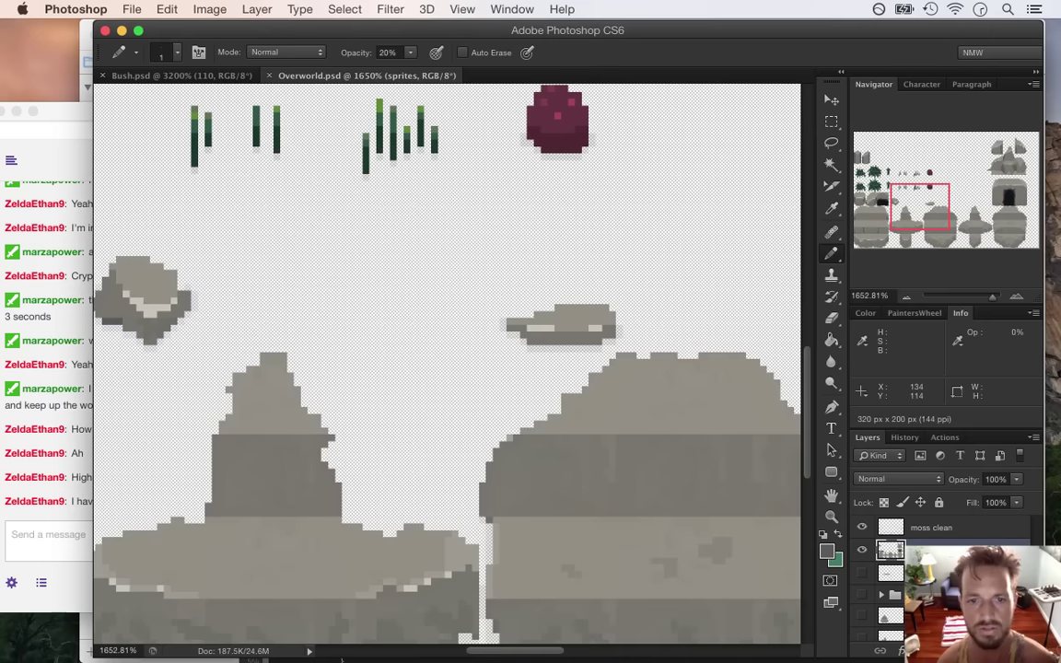
- Switch to Xcode and remove the this->isTile(x, y - 1, kTileNone) check from the rubble if condition in AreaCreation.cpp
{"action": "key", "text": "super+Tab"}
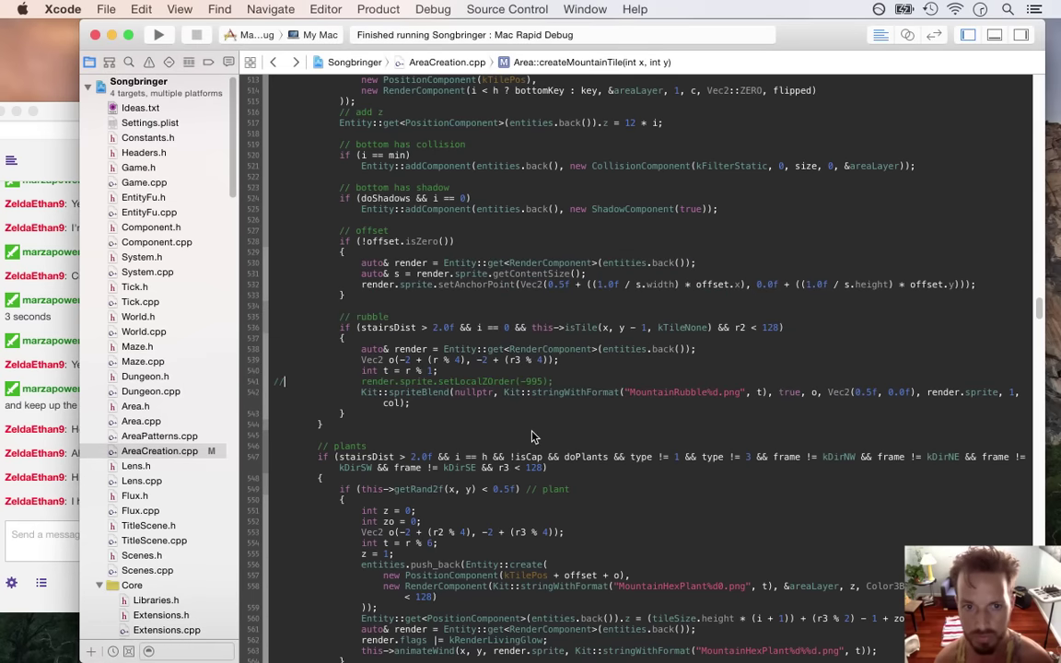
{"action": "left_click", "coordinate": [568, 369]}
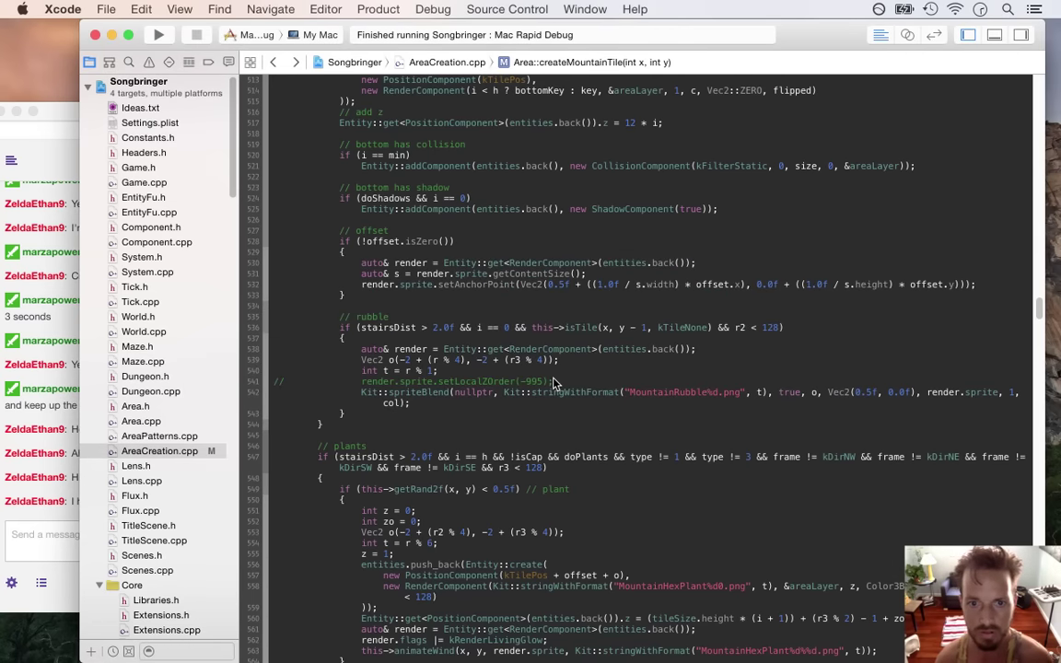
{"action": "key", "text": "Up"}
{"action": "key", "text": "Up"}
{"action": "key", "text": "Up"}
{"action": "key", "text": "Up"}
{"action": "key", "text": "alt+Right"}
{"action": "key", "text": "alt+Right"}
{"action": "key", "text": "alt+Right"}
{"action": "key", "text": "alt+Right"}
{"action": "key", "text": "alt+Right"}
{"action": "key", "text": "alt+Right"}
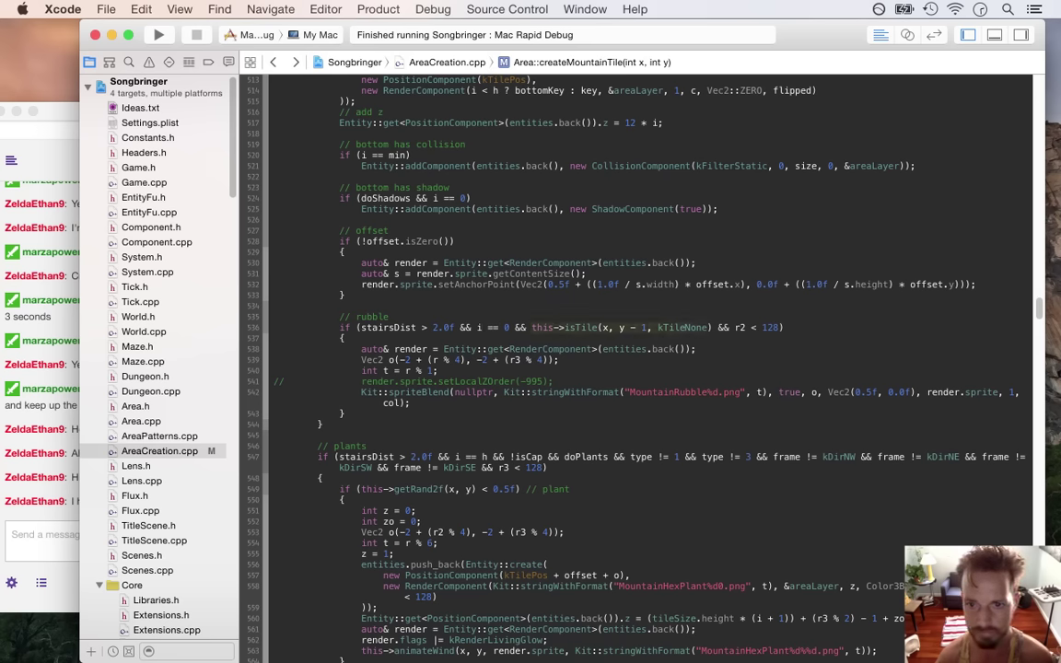
{"action": "key", "text": "shift+alt+Right"}
{"action": "key", "text": "shift+alt+Right"}
{"action": "key", "text": "shift+alt+Right"}
{"action": "key", "text": "shift+alt+Right"}
{"action": "key", "text": "shift+alt+Right"}
{"action": "key", "text": "shift+alt+Right"}
{"action": "key", "text": "shift+alt+Right"}
{"action": "key", "text": "BackSpace"}
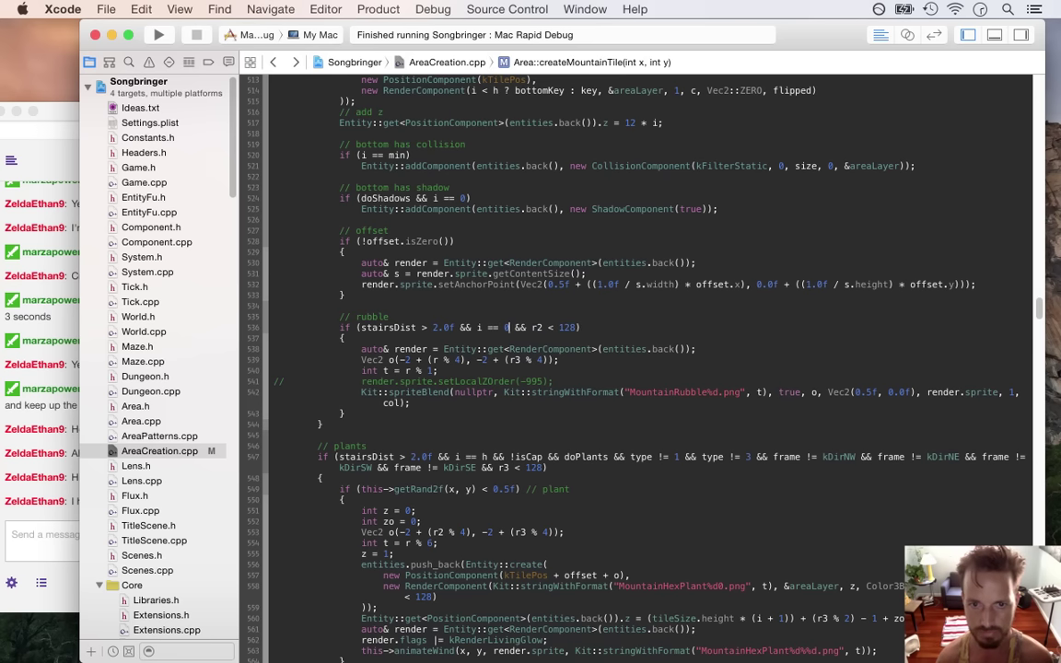
- Insert this->isTile(x, y - 1, kTileNone) on its own line at the start of the rubble block and indent it one level
{"action": "key", "text": "Return"}
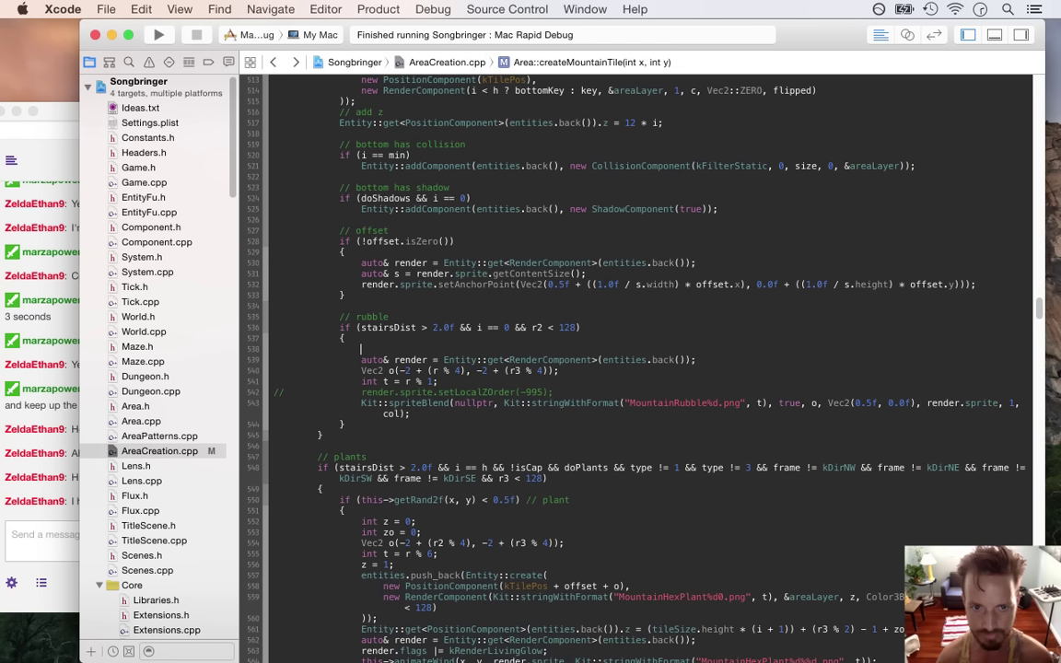
{"action": "type", "text": "this->isTile(x, y - 1, kTileNone)"}
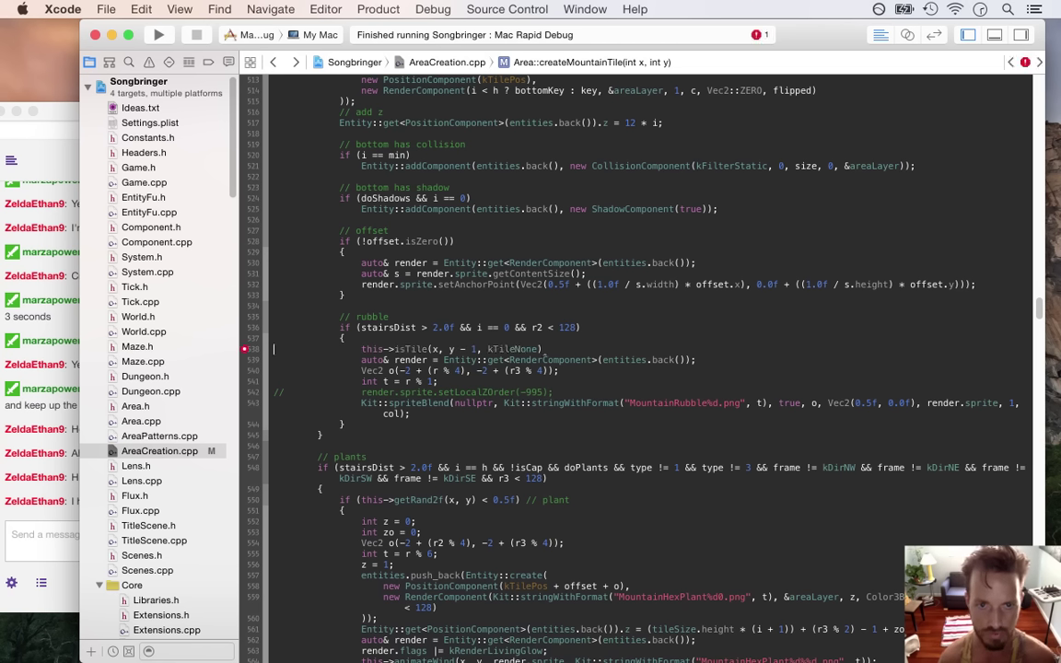
{"action": "left_click", "coordinate": [361, 349]}
{"action": "key", "text": "Tab"}
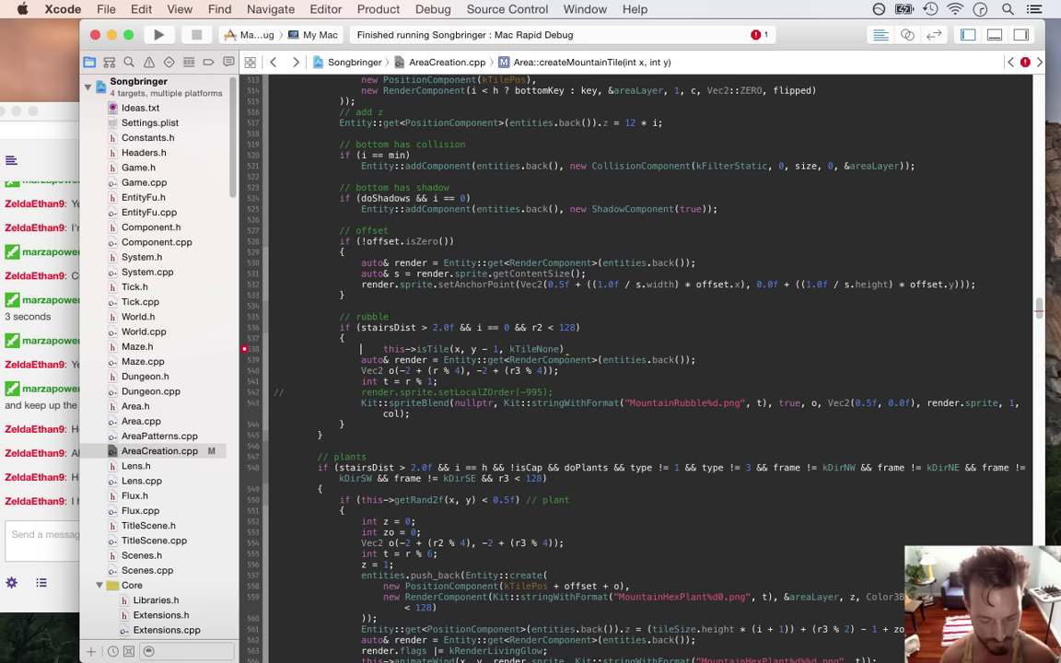
- Declare int t = 0; at the start of the rubble block, above the isTile check
{"action": "scroll", "coordinate": [361, 368], "scroll_direction": "up", "scroll_amount": 20}
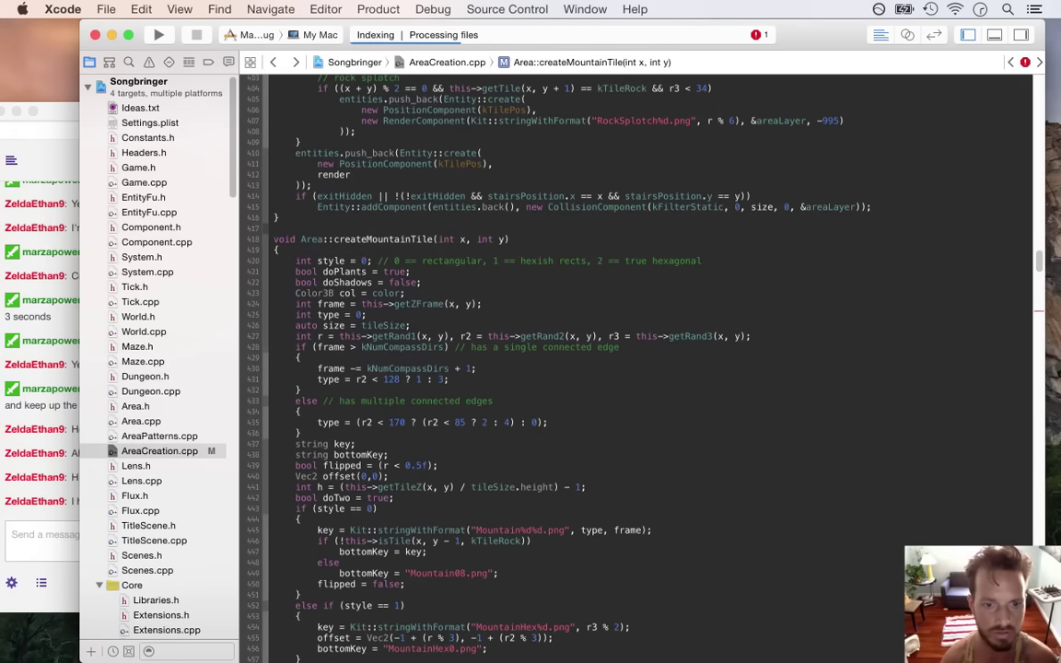
{"action": "scroll", "coordinate": [324, 332], "scroll_direction": "down", "scroll_amount": 5}
{"action": "scroll", "coordinate": [324, 332], "scroll_direction": "down", "scroll_amount": 20}
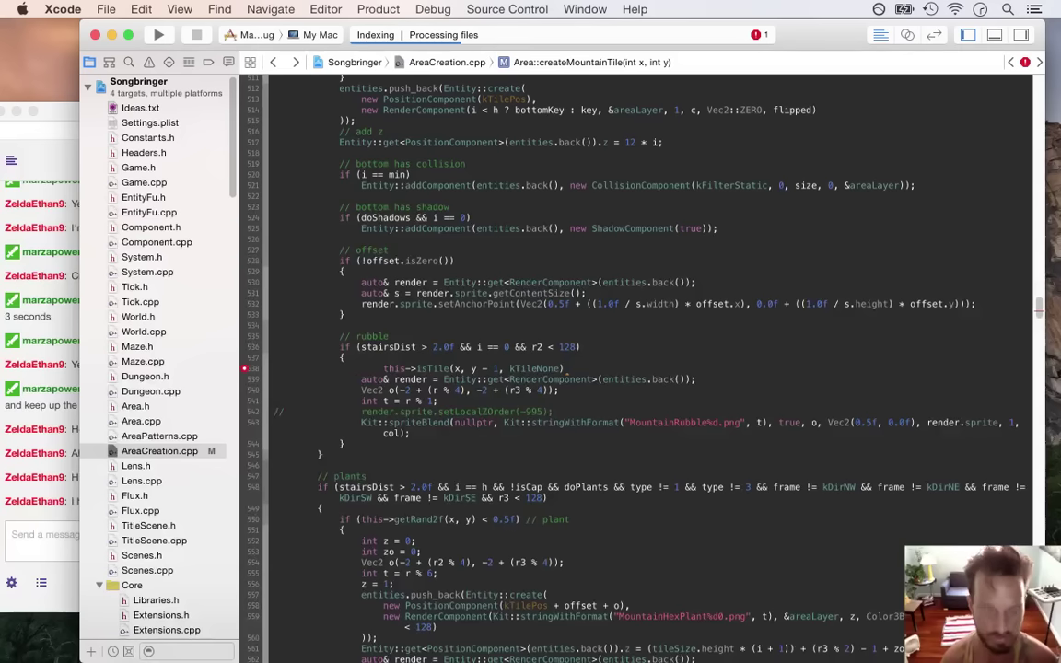
{"action": "type", "text": "nt t =      "}
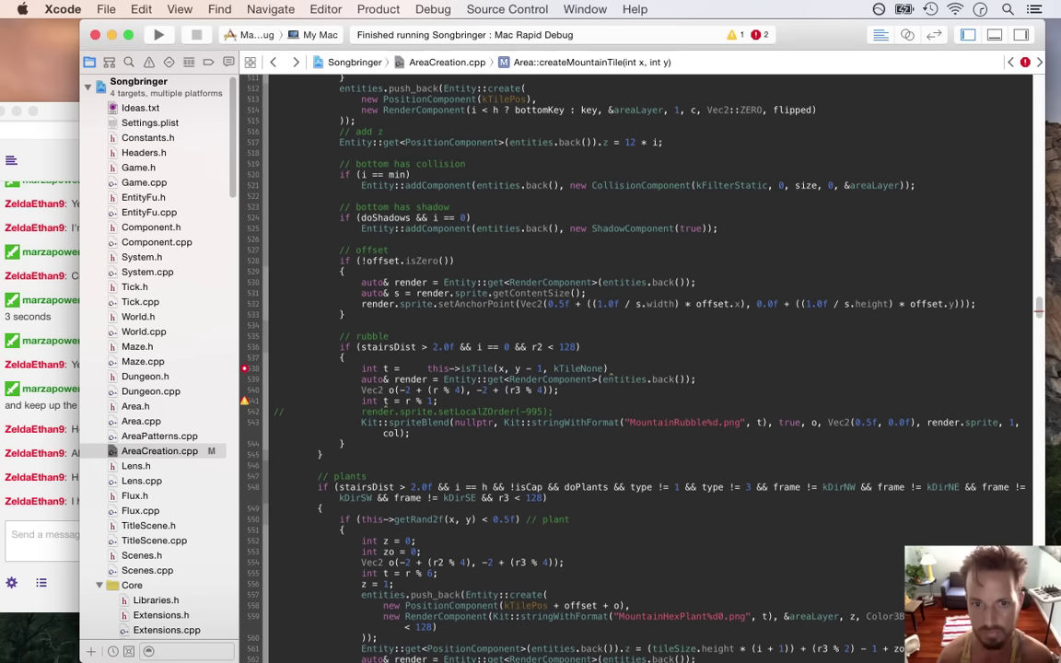
{"action": "type", "text": "0;"}
{"action": "key", "text": "Return"}
{"action": "key", "text": "Return"}
- Add the condition if (frame == kDirW || frame == kDirE) below the declaration of t in the rubble block
{"action": "key", "text": "Up"}
{"action": "type", "text": "if ("}
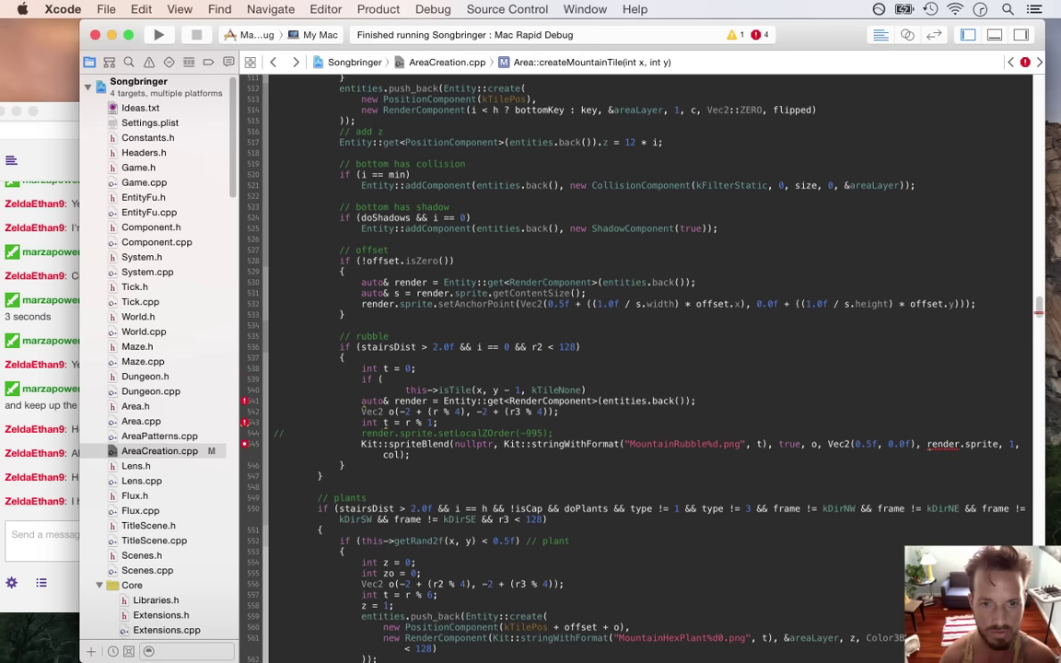
{"action": "type", "text": "frame == k"}
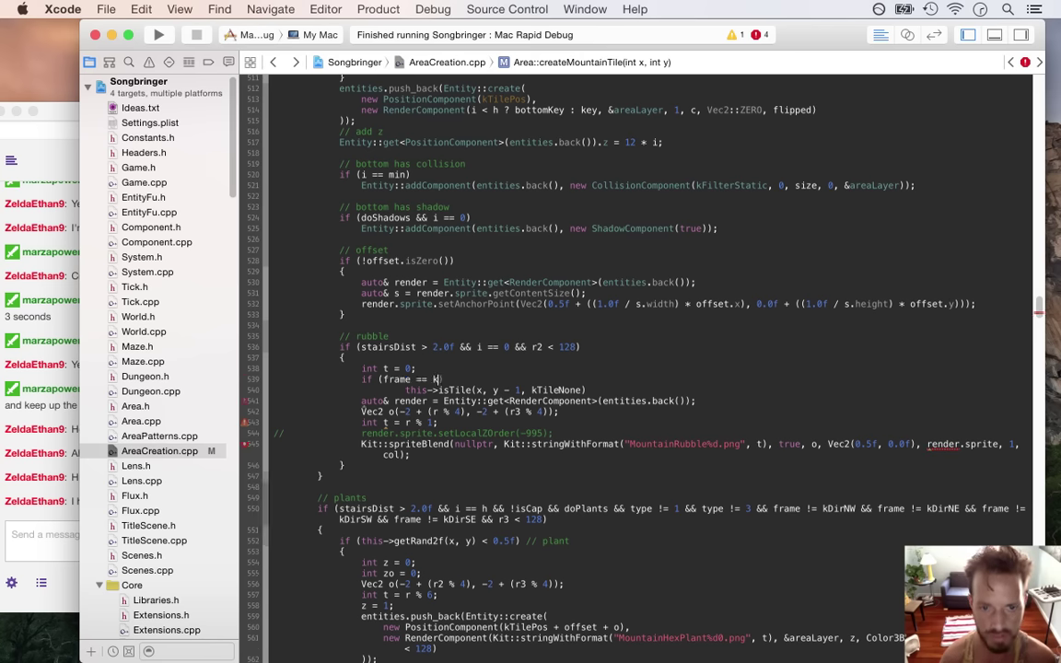
{"action": "type", "text": "DirW"}
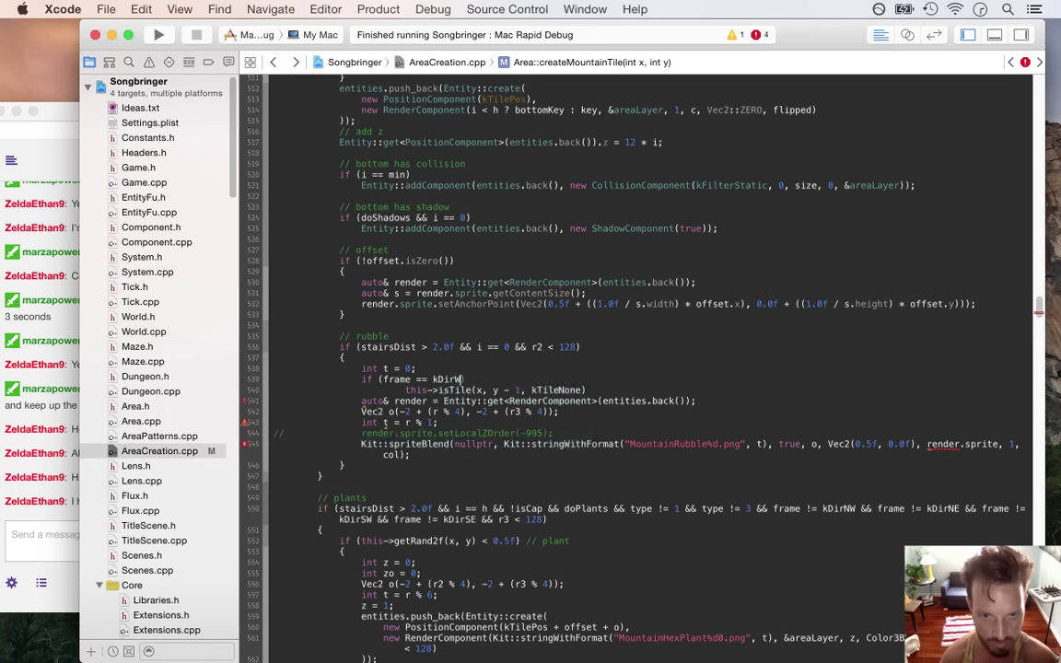
{"action": "type", "text": " || frame) == kD"}
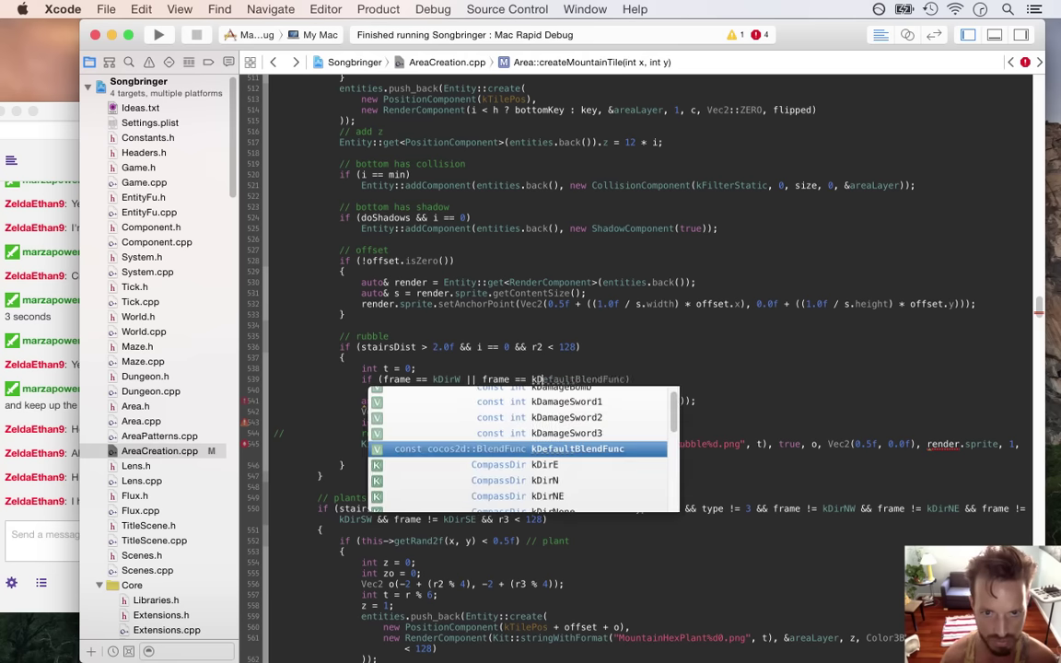
{"action": "type", "text": "irE"}
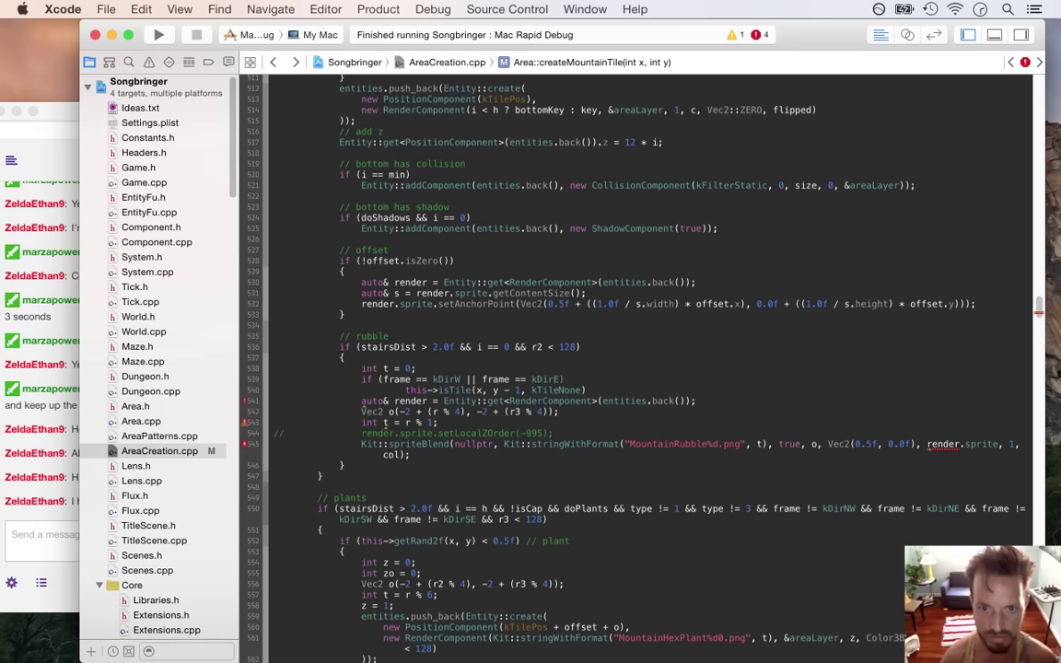
- Set the initial value of t to -1 and begin a t = assignment under the kDirW/kDirE condition
{"action": "key", "text": "Left"}
{"action": "key", "text": "Left"}
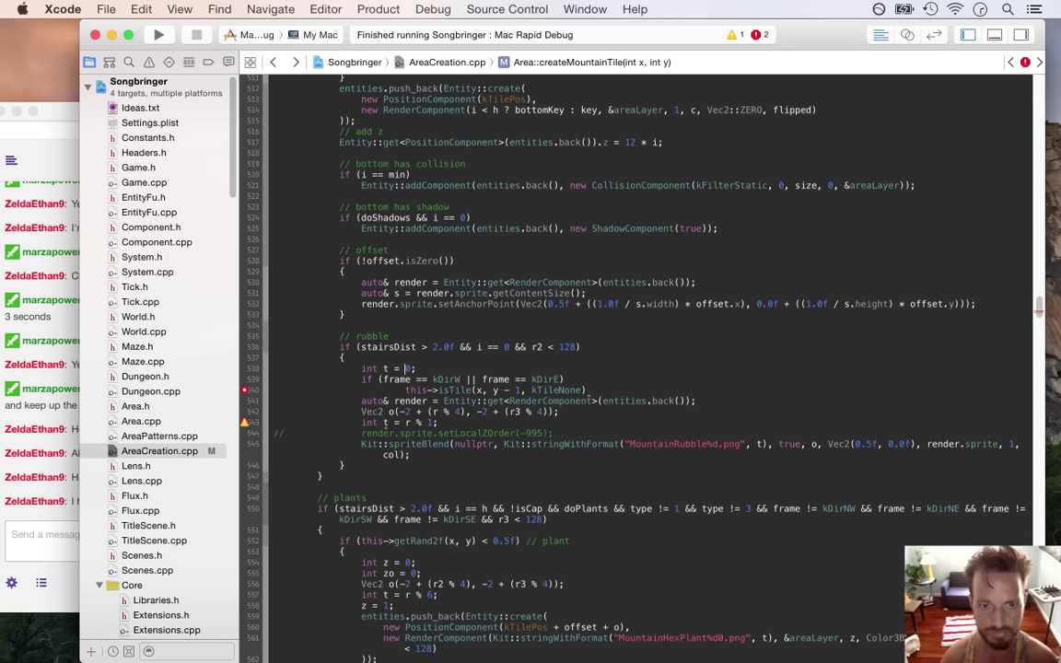
{"action": "key", "text": "Delete"}
{"action": "type", "text": "-1"}
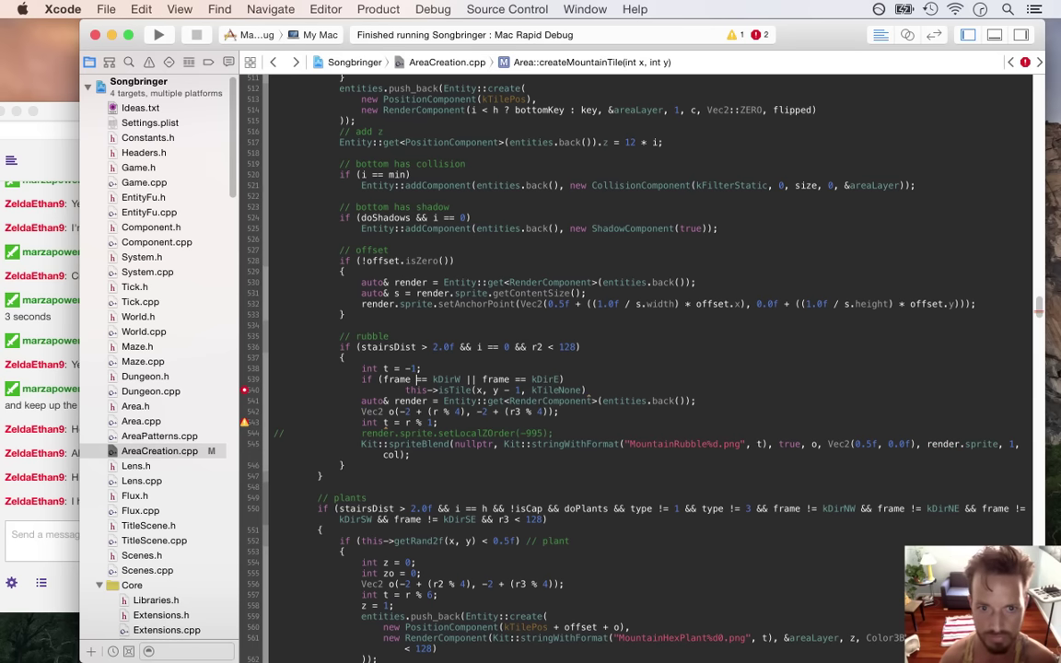
{"action": "key", "text": "Return"}
{"action": "type", "text": "t ="}
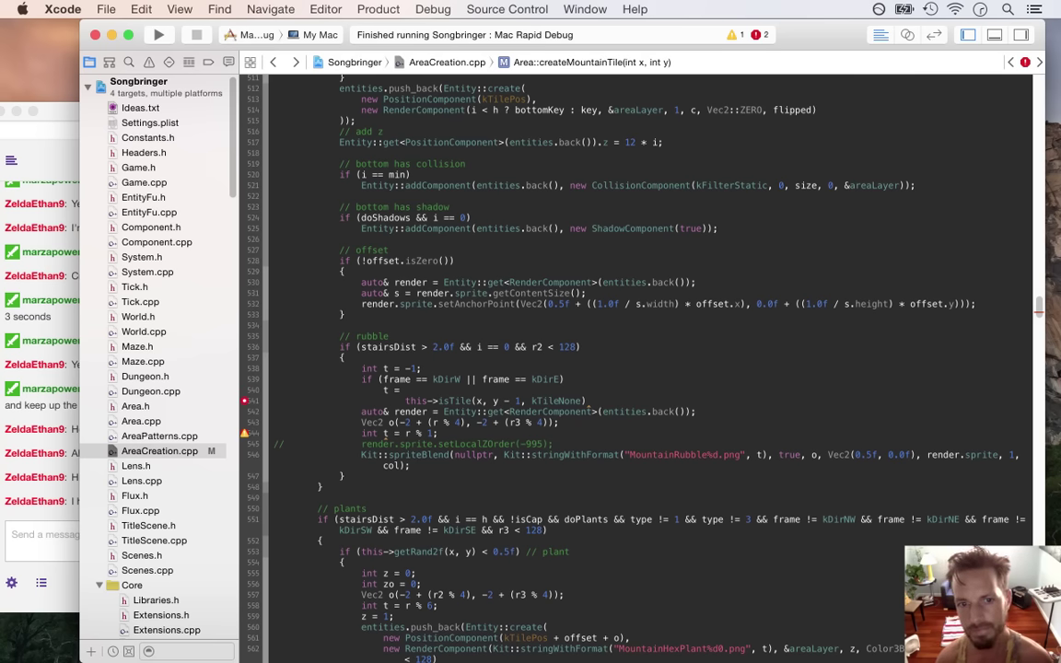
- Declare bool f = false; directly below int t = -1; in the rubble block
{"action": "scroll", "coordinate": [396, 369], "scroll_direction": "up", "scroll_amount": 5}
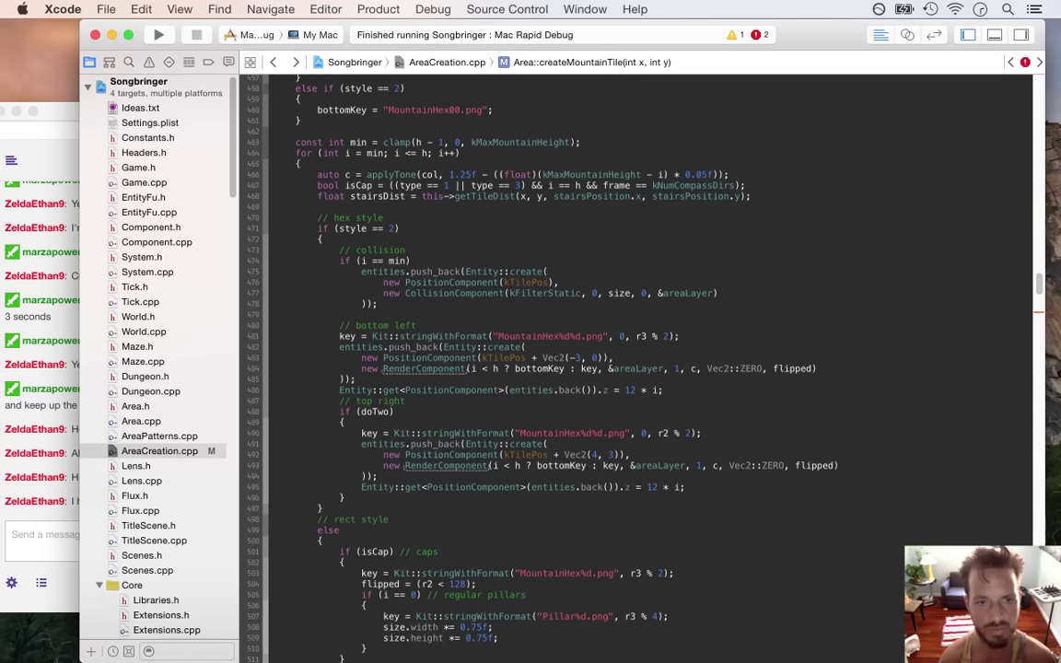
{"action": "scroll", "coordinate": [395, 368], "scroll_direction": "down", "scroll_amount": 5}
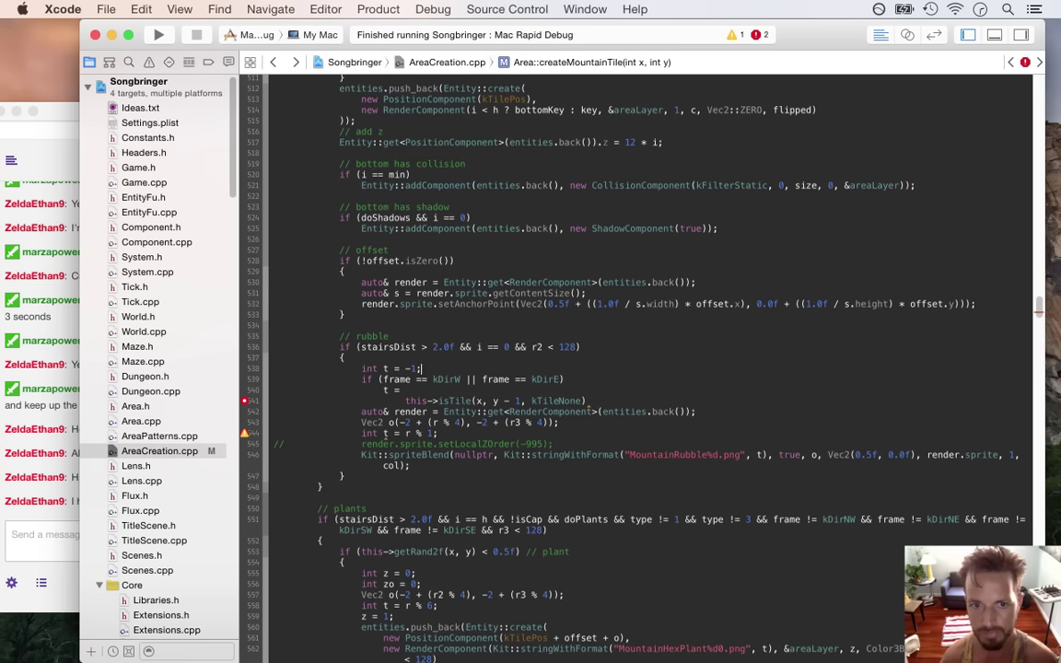
{"action": "key", "text": "Return"}
{"action": "type", "text": "bool f "}
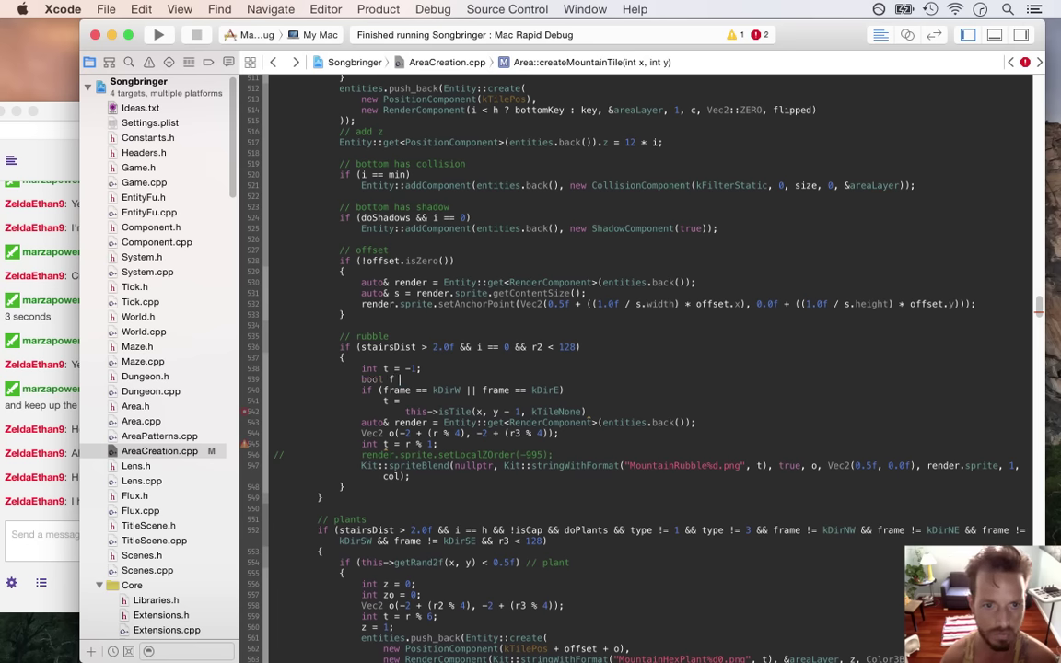
{"action": "type", "text": "= false;"}
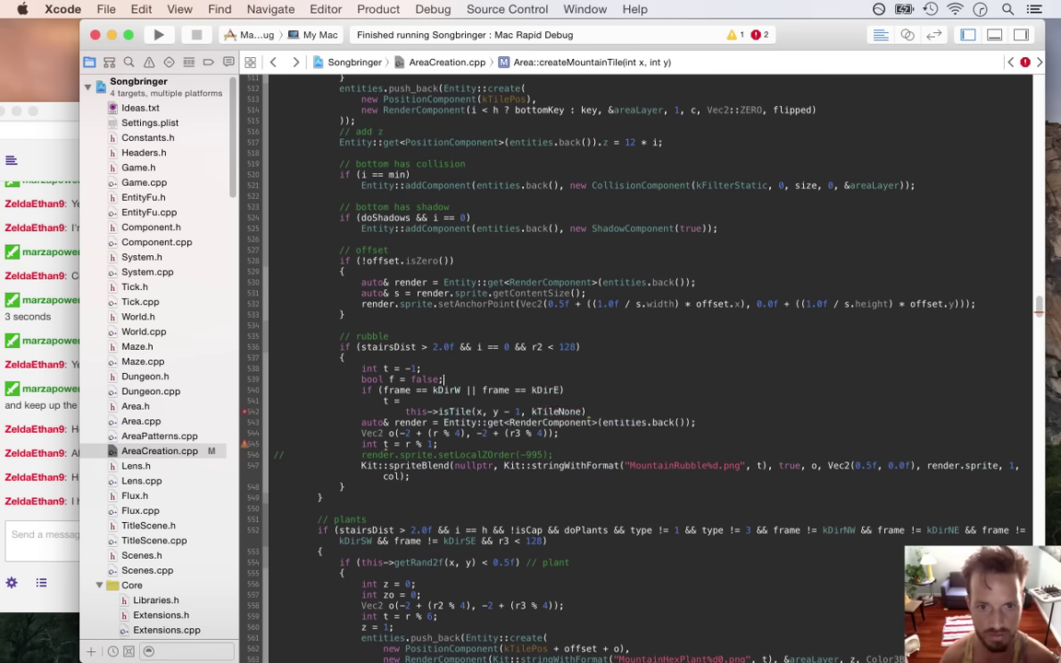
- Add the comparison (frame == kDirW) after t = under the kDirW/kDirE condition
{"action": "left_click", "coordinate": [399, 400]}
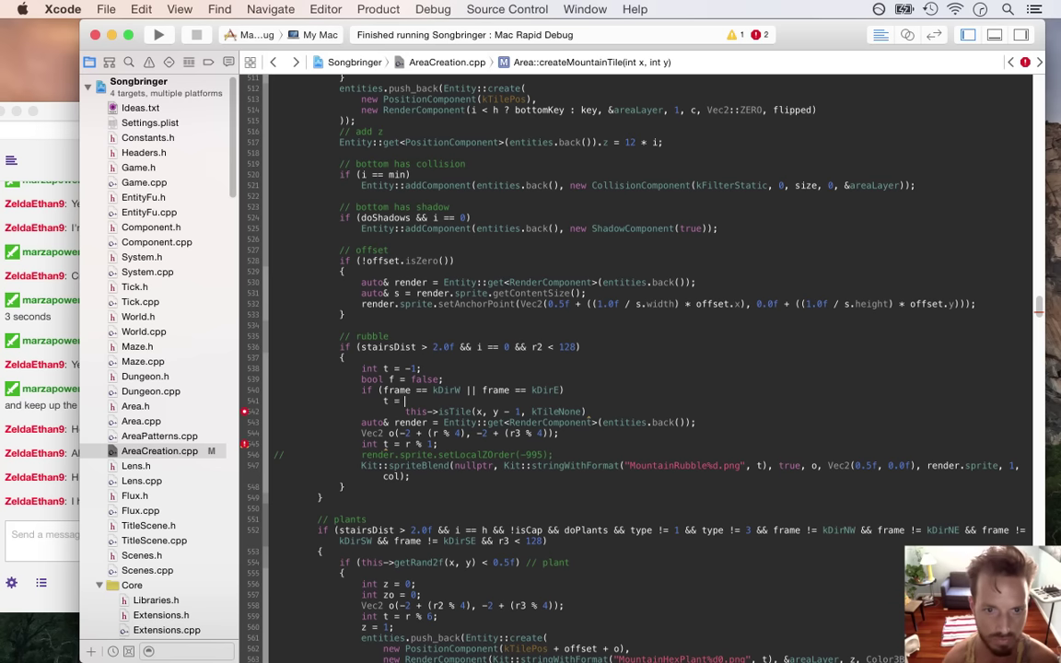
{"action": "type", "text": "(frame"}
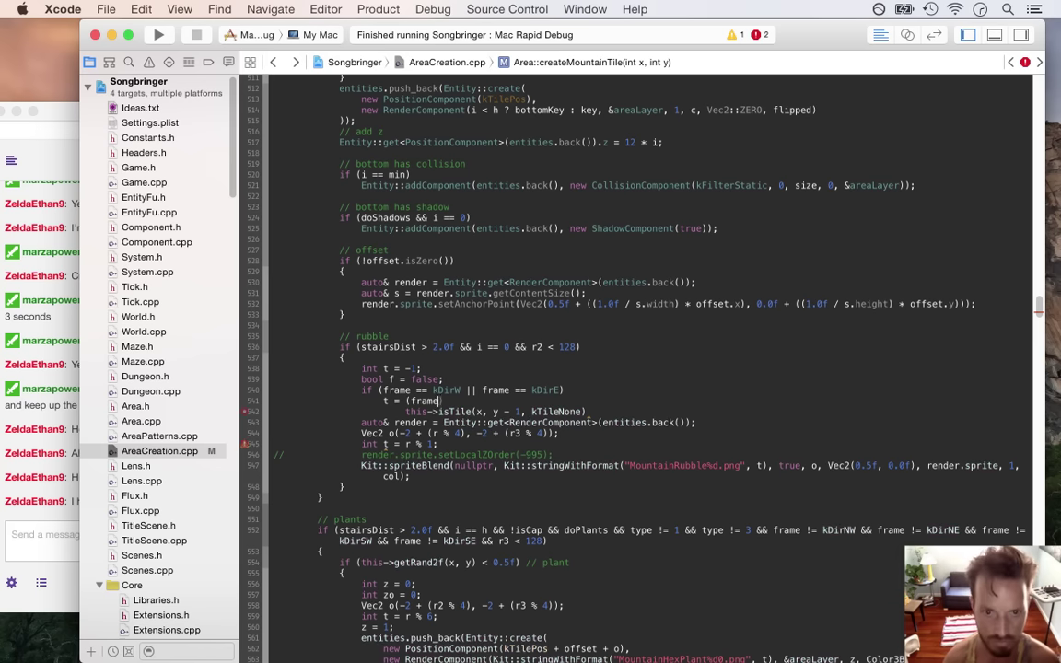
{"action": "type", "text": " == kDir"}
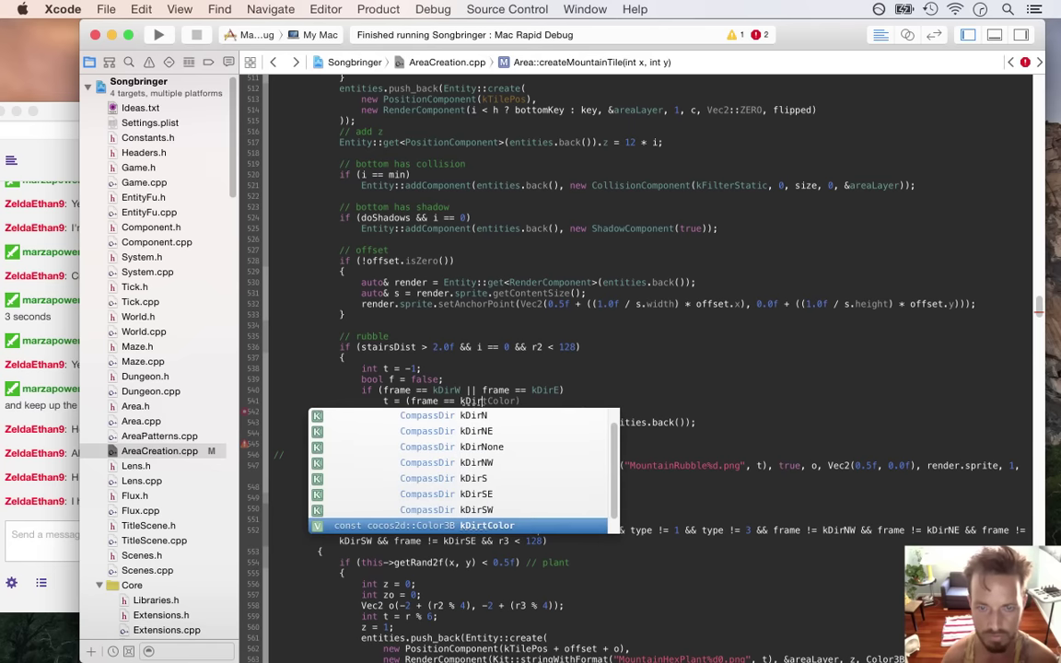
{"action": "type", "text": "W"}
- Insert 3; ahead of the frame comparison to complete the assignment as t = 3;
{"action": "key", "text": "Left"}
{"action": "key", "text": "Left"}
{"action": "key", "text": "Left"}
{"action": "key", "text": "Left"}
{"action": "key", "text": "Left"}
{"action": "key", "text": "Left"}
{"action": "key", "text": "Left"}
{"action": "key", "text": "Left"}
{"action": "key", "text": "Left"}
{"action": "key", "text": "Left"}
{"action": "key", "text": "Left"}
{"action": "key", "text": "Left"}
{"action": "key", "text": "Left"}
{"action": "key", "text": "Left"}
{"action": "key", "text": "Left"}
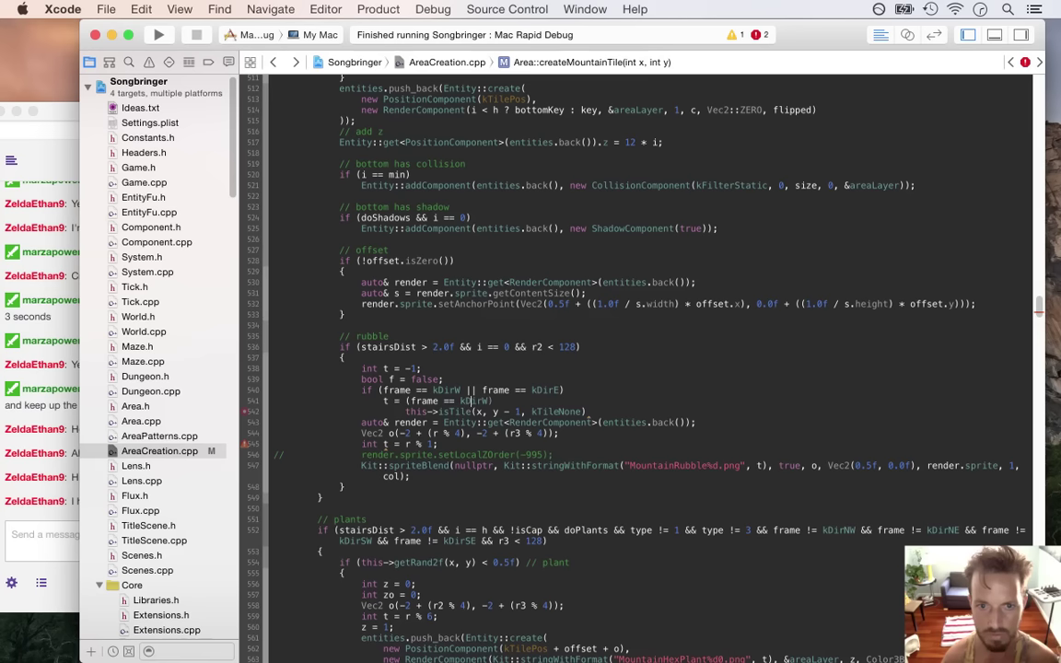
{"action": "key", "text": "Left"}
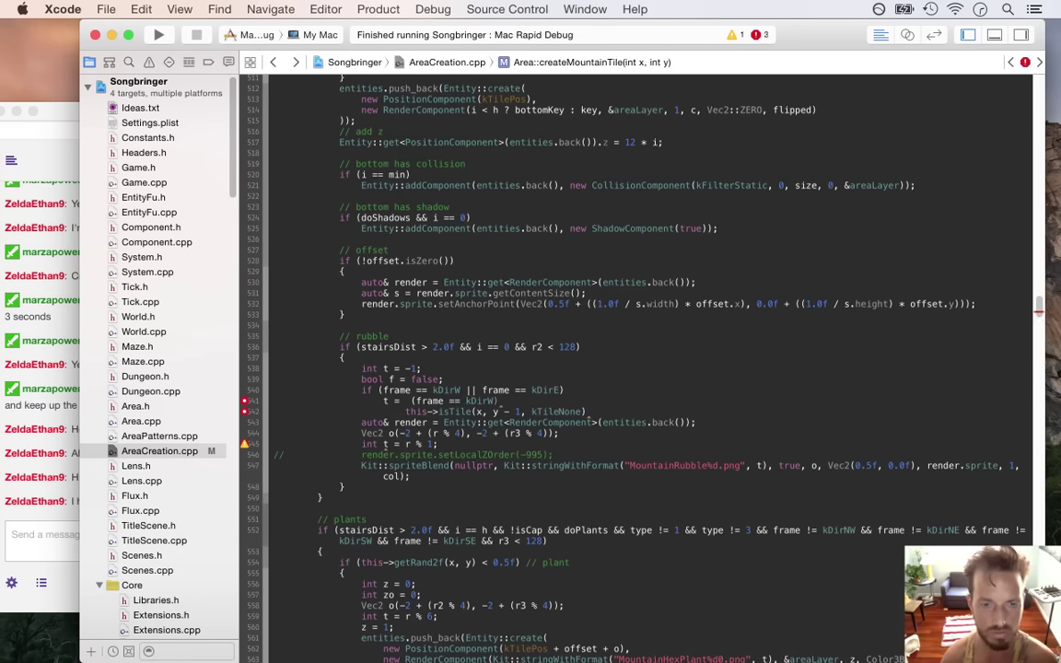
{"action": "type", "text": "3;"}
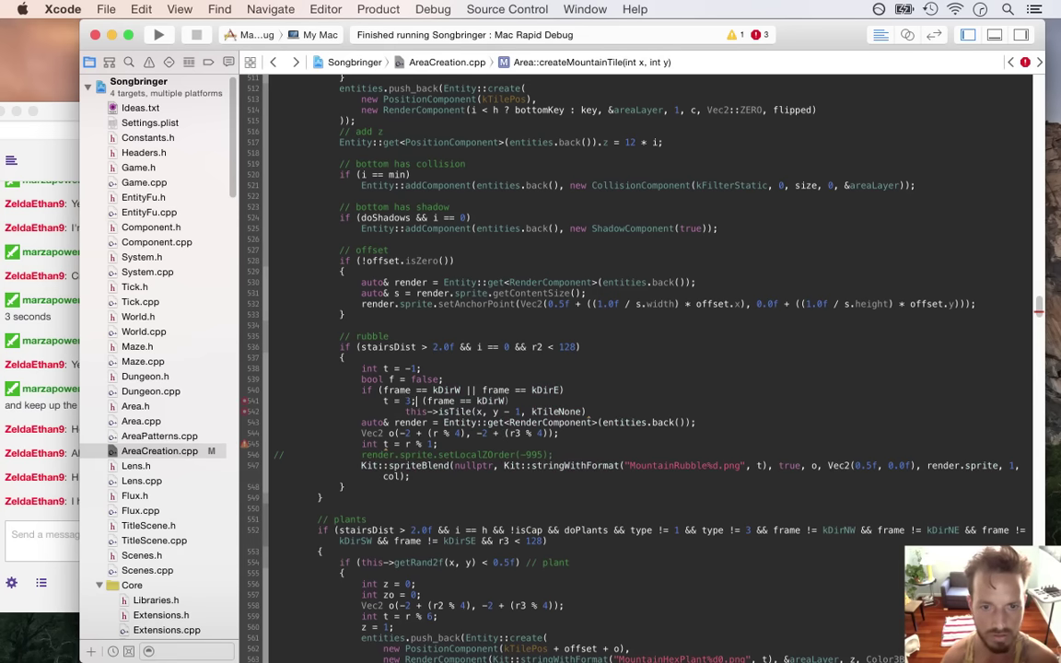
- Turn the remaining frame comparison into its own line reading f = (frame == kDirE);
{"action": "key", "text": "Return"}
{"action": "type", "text": "f ="}
{"action": "key", "text": "Right"}
{"action": "key", "text": "Right"}
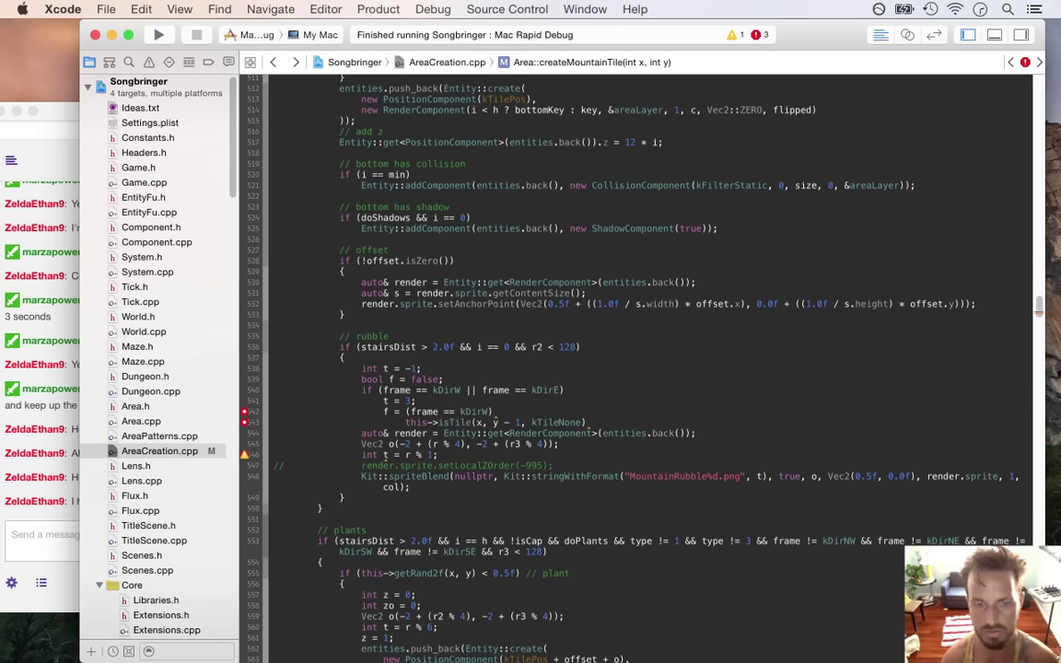
{"action": "key", "text": "BackSpace"}
{"action": "type", "text": "E"}
{"action": "key", "text": "Right"}
{"action": "type", "text": ";"}
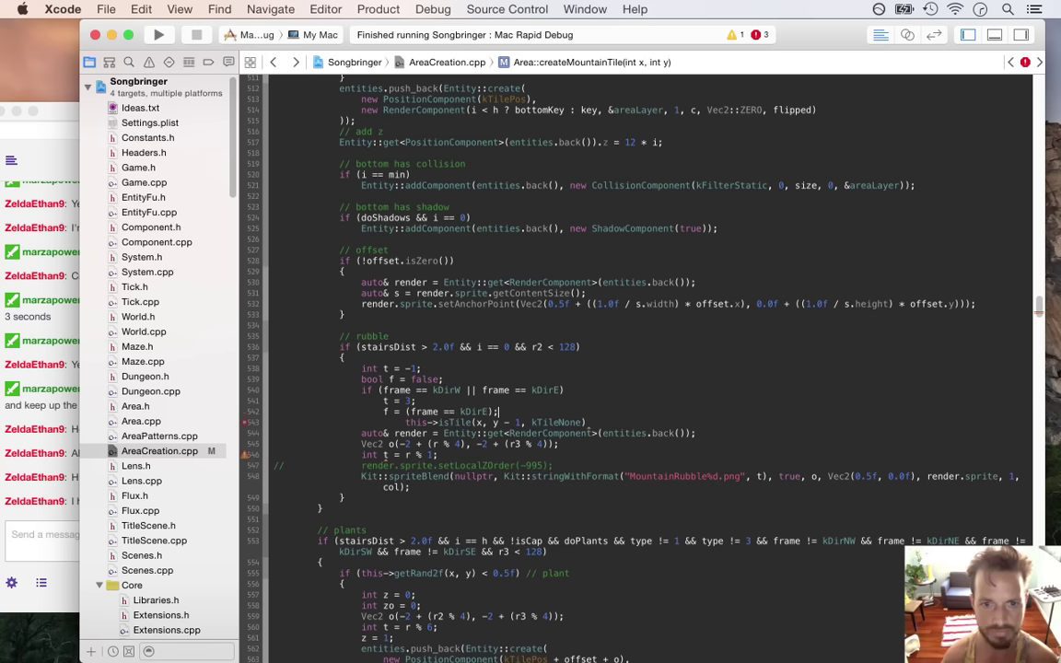
- Enclose the t and f assignments under the kDirW/kDirE condition in braces
{"action": "key", "text": "Return"}
{"action": "type", "text": "}"}
{"action": "key", "text": "Up"}
{"action": "key", "text": "Up"}
{"action": "key", "text": "Up"}
{"action": "key", "text": "super+Right"}
{"action": "key", "text": "Return"}
{"action": "type", "text": "{"}
- Add an else branch with an empty braced body after the kDirW/kDirE block
{"action": "key", "text": "Down"}
{"action": "key", "text": "Down"}
{"action": "key", "text": "Down"}
{"action": "key", "text": "super+Right"}
{"action": "key", "text": "Return"}
{"action": "type", "text": "else"}
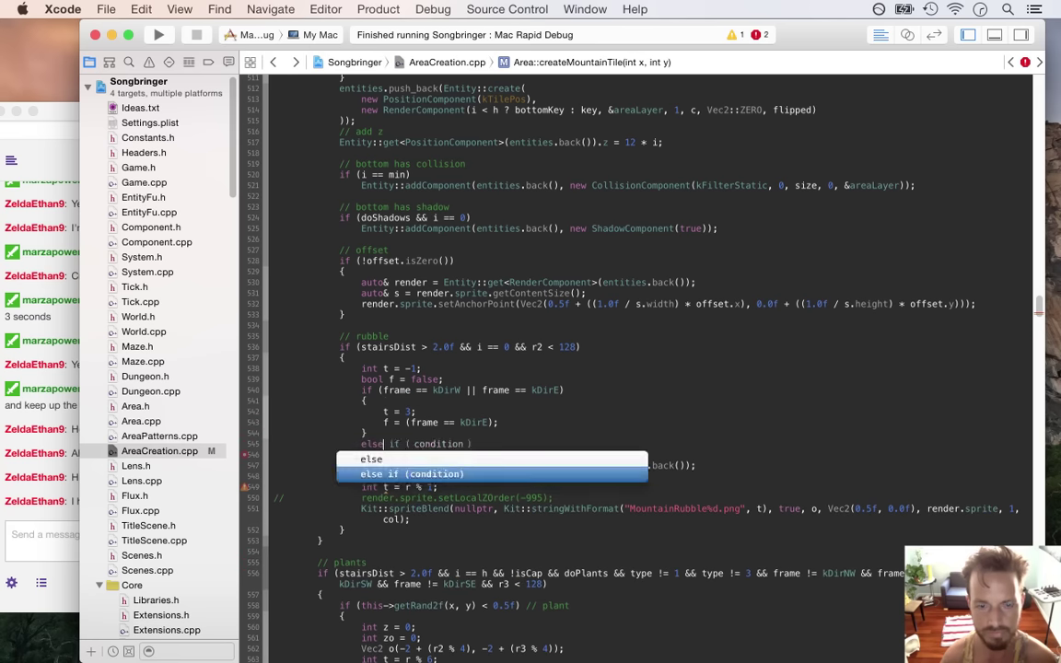
{"action": "key", "text": "Return"}
{"action": "key", "text": "Return"}
{"action": "type", "text": "{"}
{"action": "key", "text": "Return"}
{"action": "type", "text": "}"}
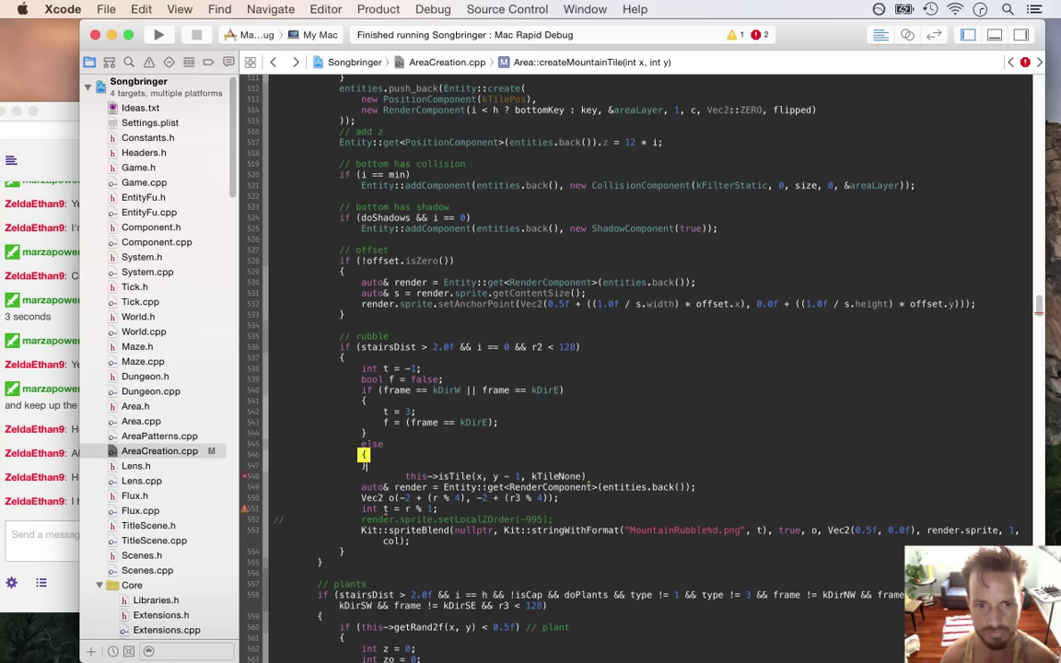
- Assign t = 0; inside the else branch and comment out the this->isTile(x, y - 1, kTileNone) line below it
{"action": "key", "text": "Up"}
{"action": "key", "text": "super+Right"}
{"action": "key", "text": "Return"}
{"action": "type", "text": "t ="}
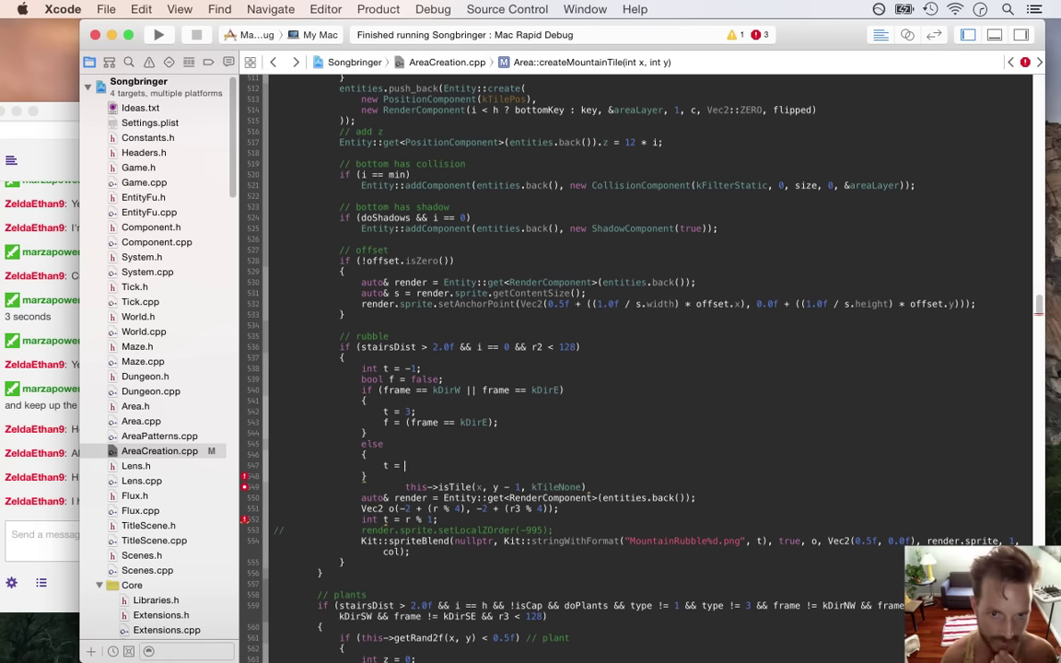
{"action": "key", "text": "Right"}
{"action": "key", "text": "Right"}
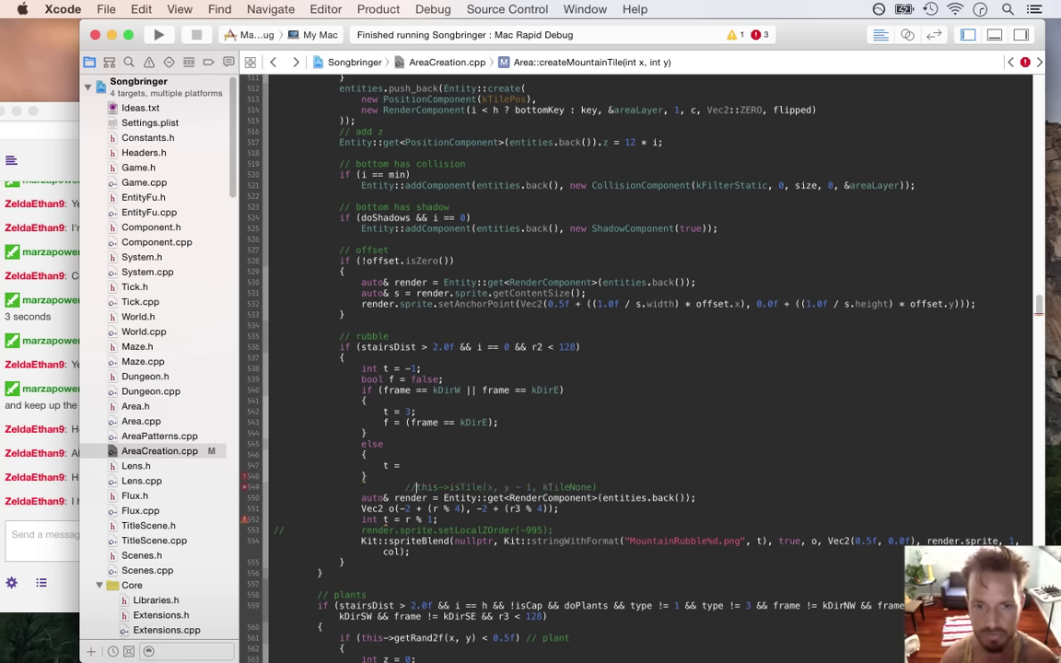
{"action": "type", "text": "//"}
{"action": "key", "text": "Up"}
{"action": "key", "text": "Up"}
{"action": "type", "text": "0;"}
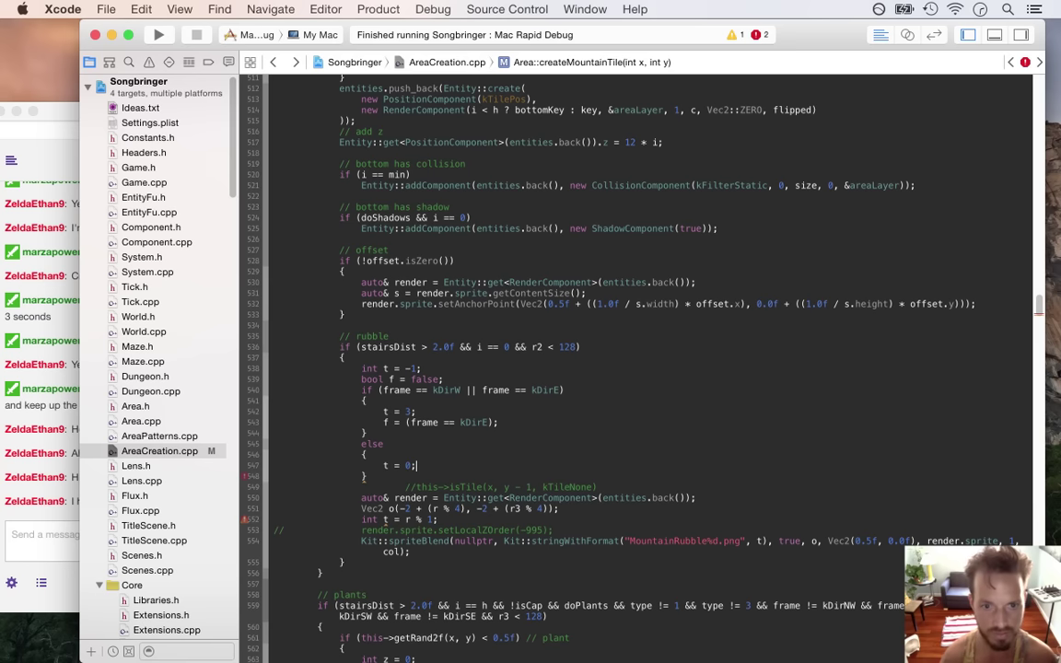
- Comment out the old int t = r % 1; declaration in the rubble block
{"action": "key", "text": "Up"}
{"action": "key", "text": "Up"}
{"action": "key", "text": "Down"}
{"action": "key", "text": "Down"}
{"action": "key", "text": "Down"}
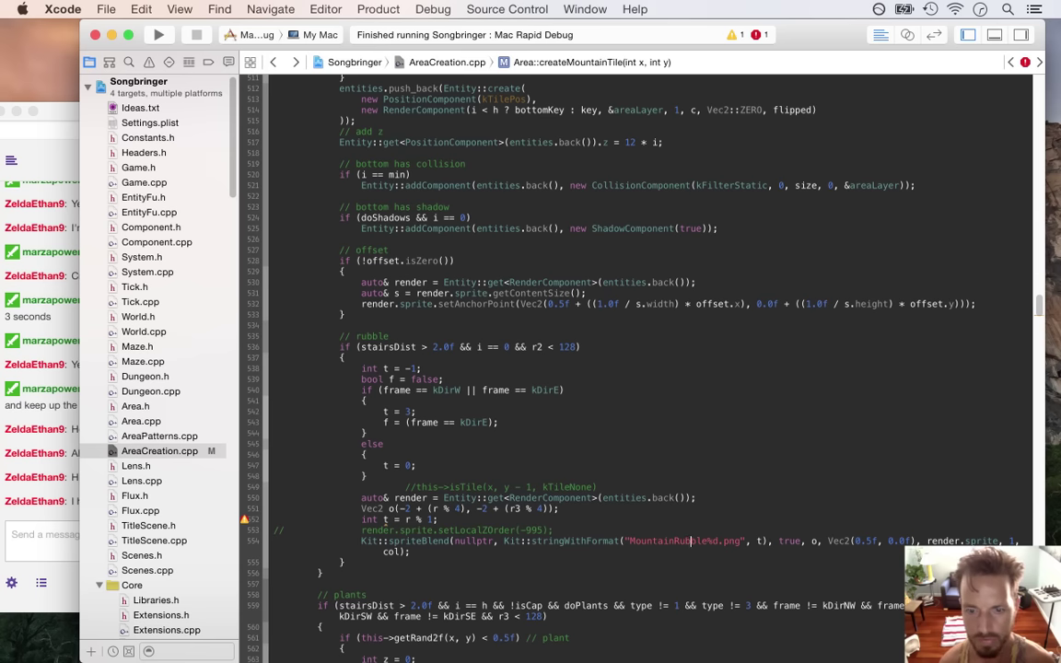
{"action": "key", "text": "Right"}
{"action": "key", "text": "Right"}
{"action": "key", "text": "Right"}
{"action": "key", "text": "Right"}
{"action": "key", "text": "Right"}
{"action": "key", "text": "Right"}
{"action": "key", "text": "Right"}
{"action": "key", "text": "Right"}
{"action": "key", "text": "Right"}
{"action": "key", "text": "Right"}
{"action": "key", "text": "Right"}
{"action": "key", "text": "Up"}
{"action": "key", "text": "Up"}
{"action": "left_click", "coordinate": [339, 519]}
{"action": "key", "text": "super+slash"}
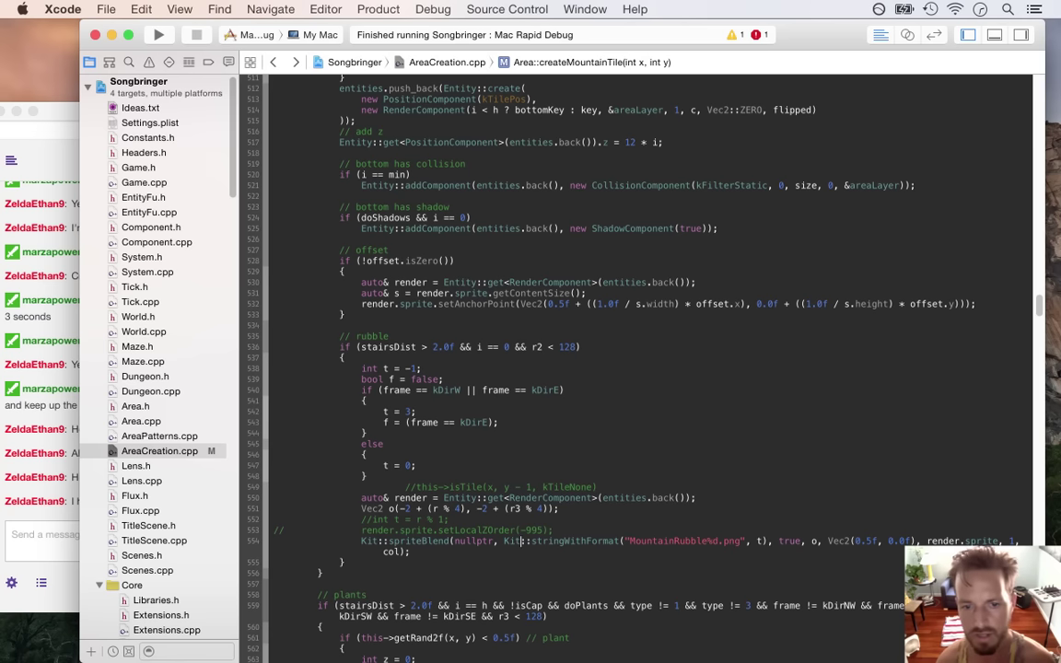
- Try passing f as an extra argument after col in the rubble Kit::spriteBlend call, and build and run the project
{"action": "key", "text": "Down"}
{"action": "key", "text": "Left"}
{"action": "key", "text": "Left"}
{"action": "type", "text": ", f"}
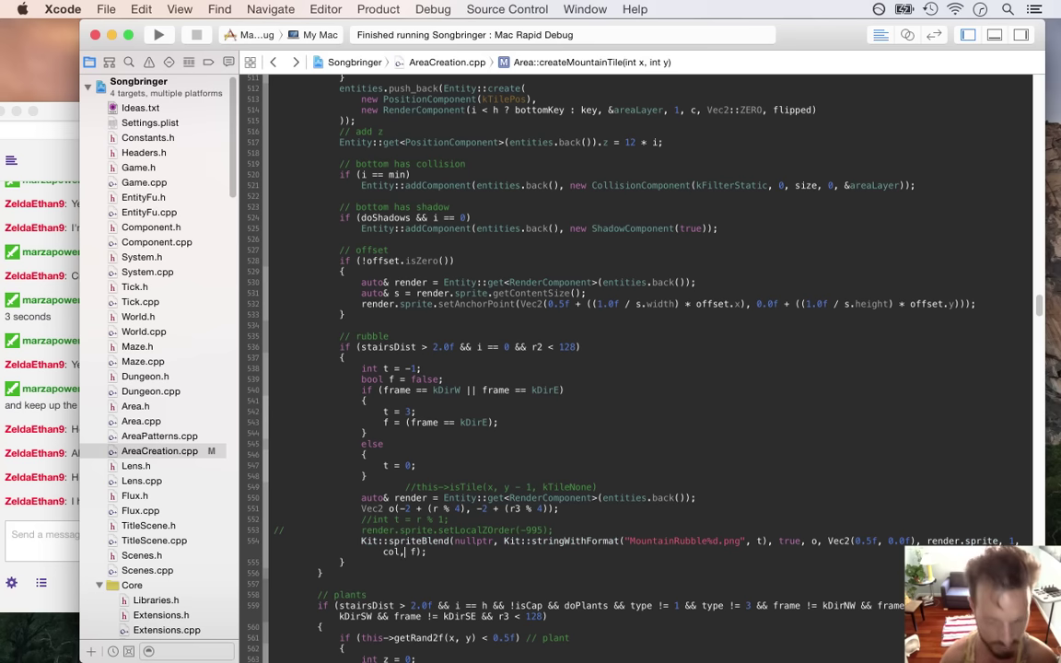
{"action": "key", "text": "super+r"}
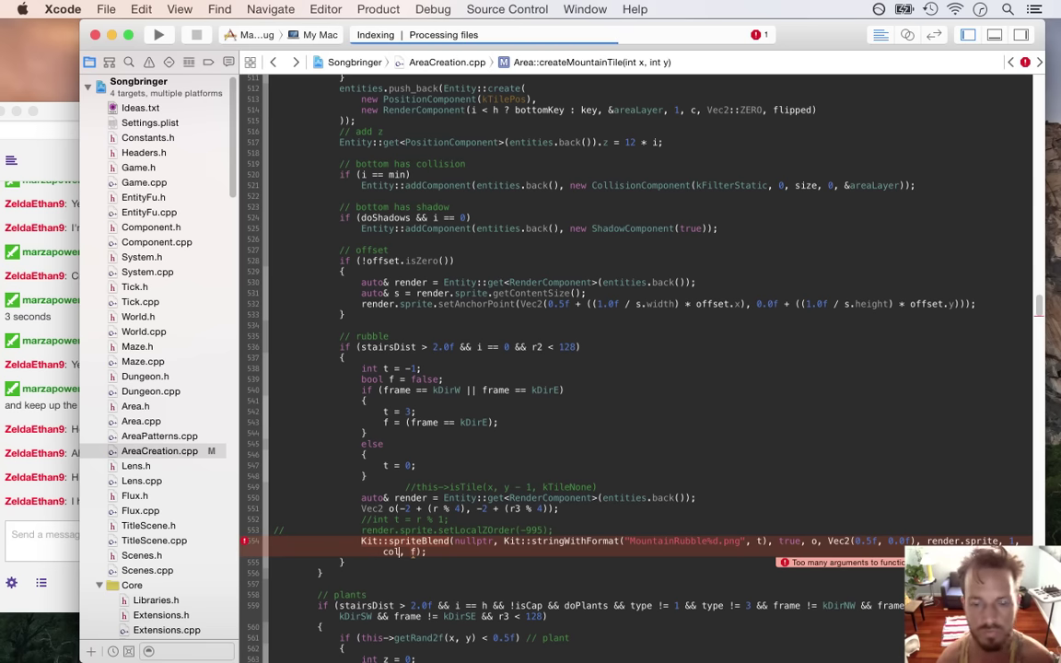
- Switch to the Twitch chat in Safari to check it, and return to Xcode
{"action": "key", "text": "super+Tab"}
{"action": "key", "text": "super+Tab"}
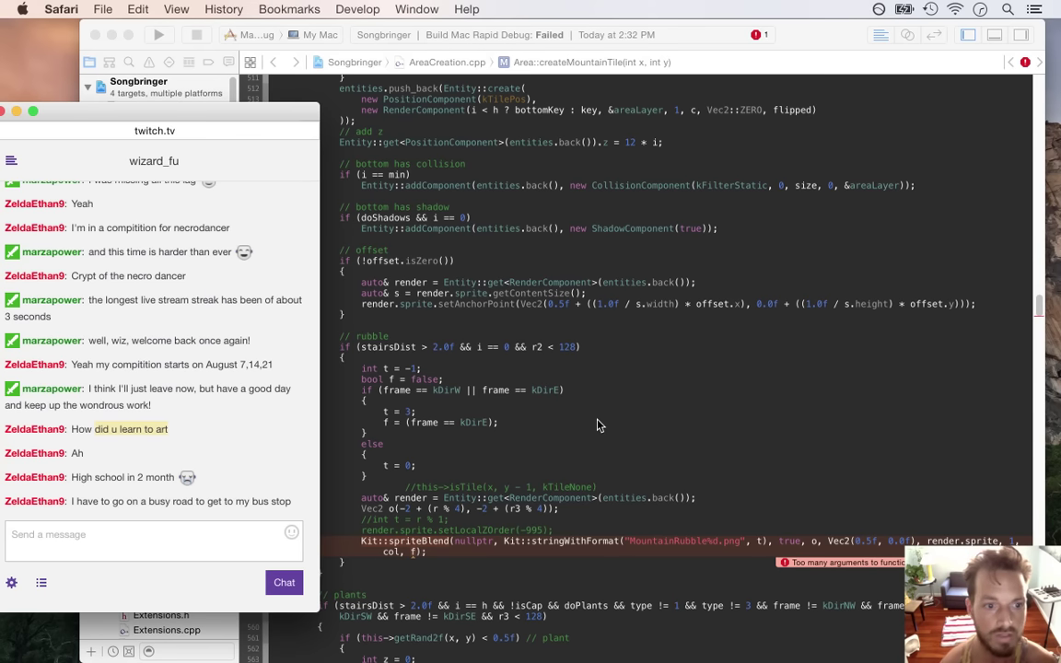
{"action": "key", "text": "super+Tab"}
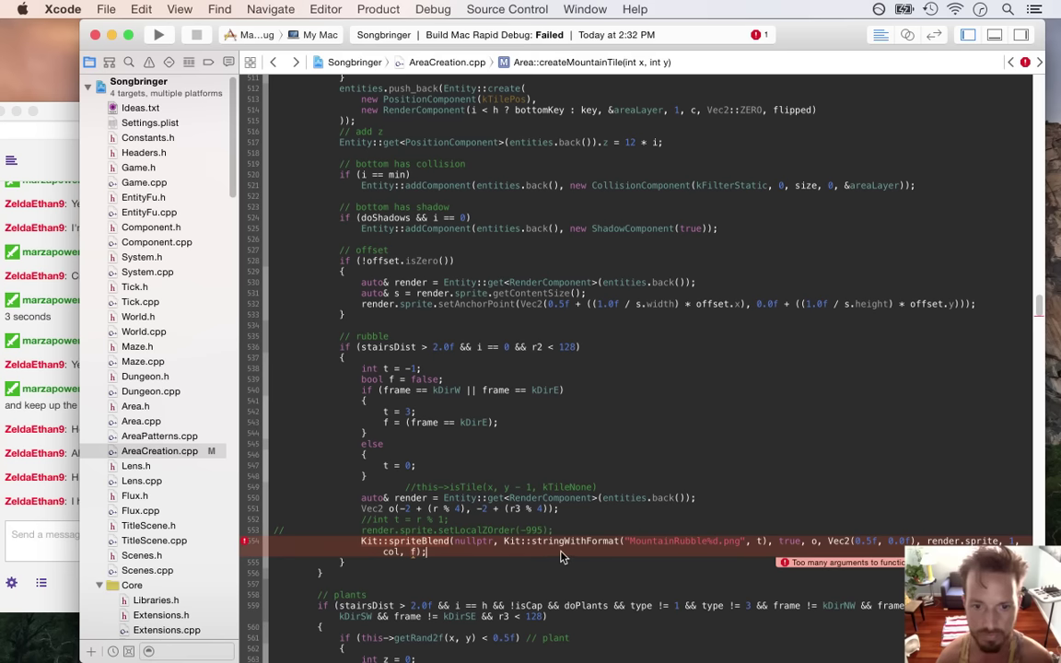
- Look up the definition of Kit::spriteBlend and store the rubble call's return value in auto& sprite
{"action": "left_click", "coordinate": [416, 541], "text": "super"}
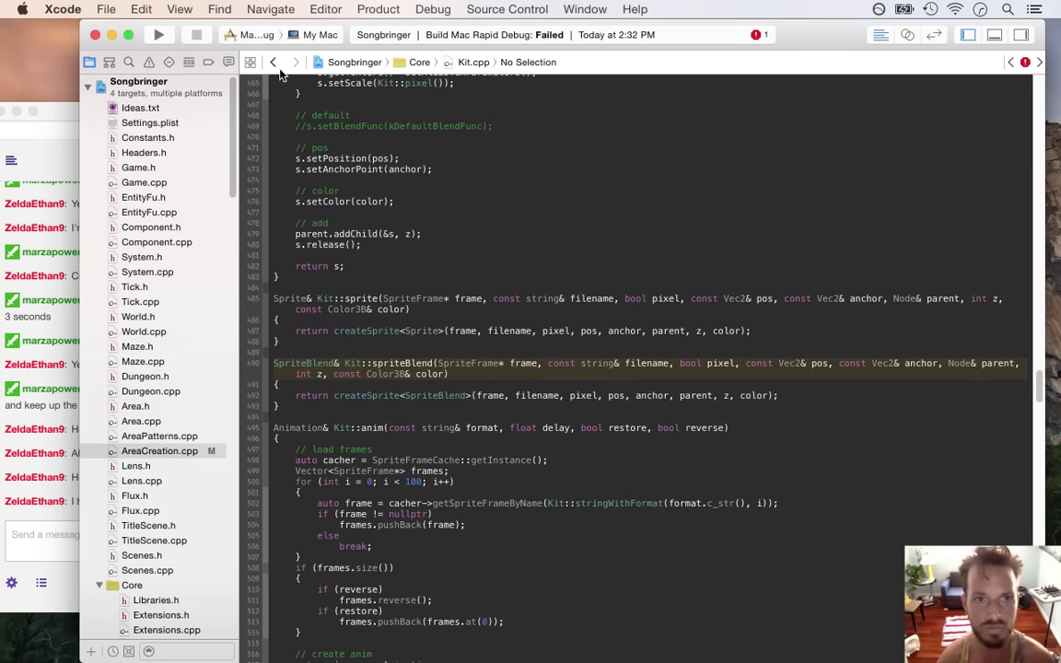
{"action": "left_click", "coordinate": [273, 63]}
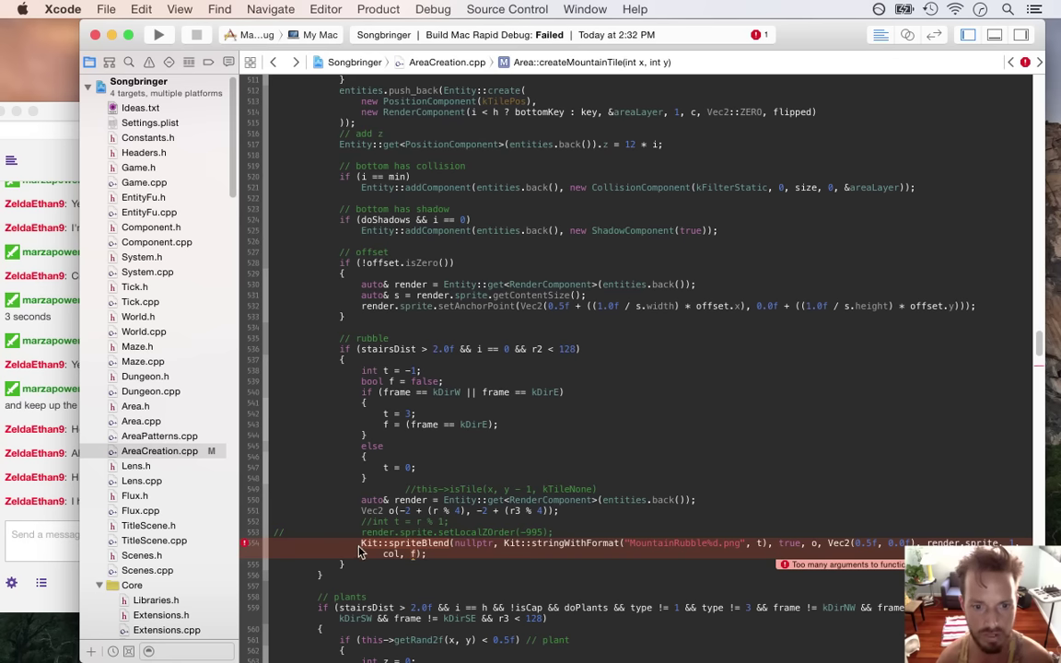
{"action": "type", "text": "auto& spr"}
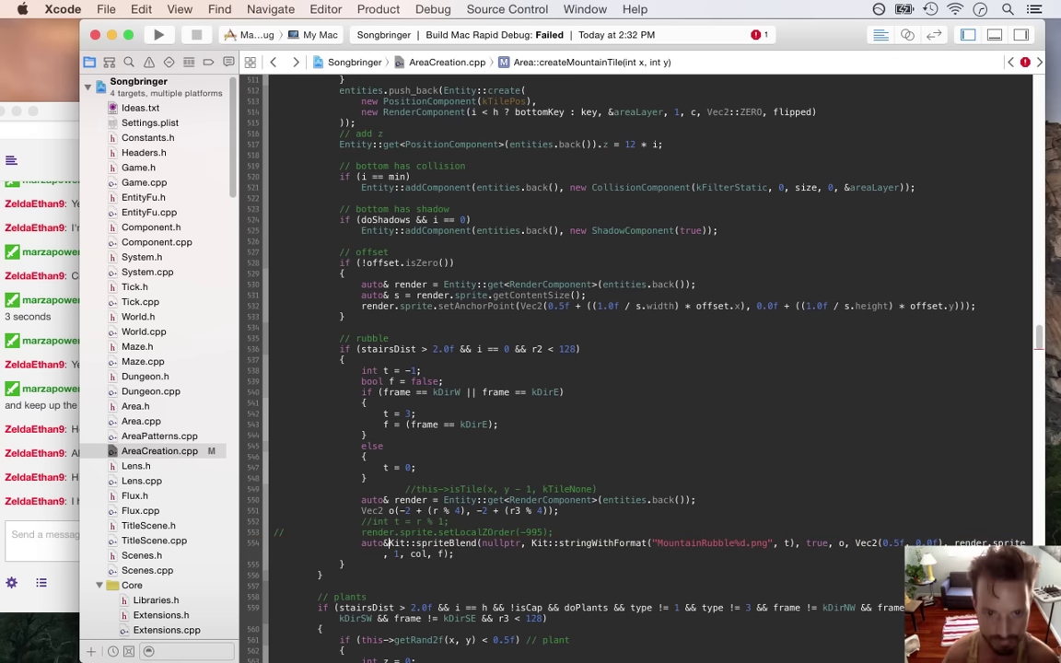
{"action": "type", "text": "ite ="}
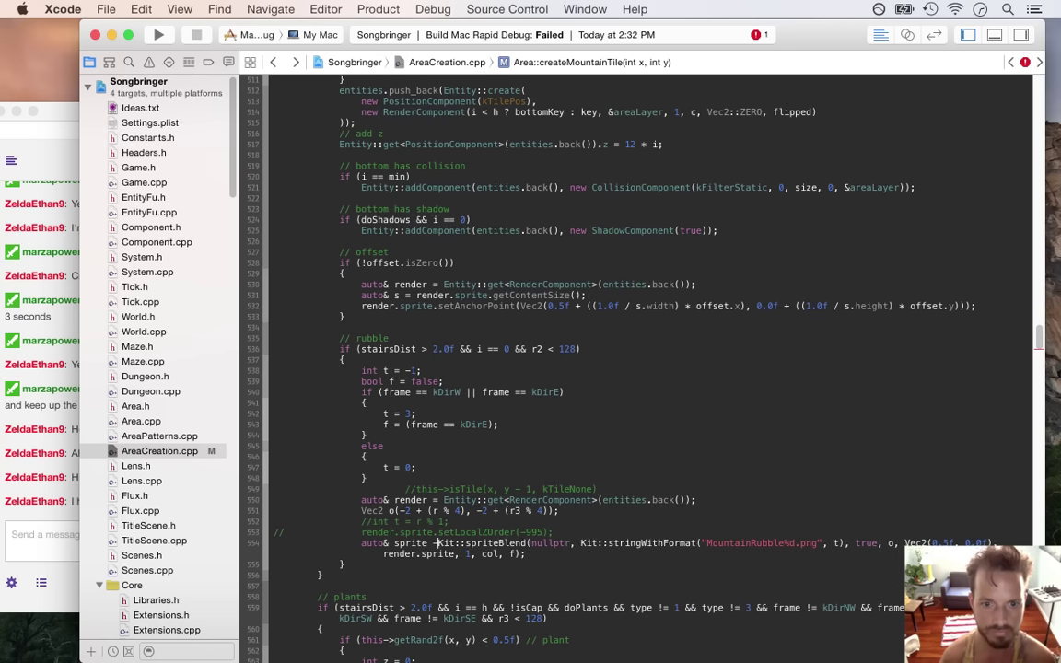
- Remove the extra f argument so the rubble spriteBlend call ends with col
{"action": "key", "text": "super+Right"}
{"action": "key", "text": "Left"}
{"action": "key", "text": "Left"}
{"action": "key", "text": "BackSpace"}
{"action": "key", "text": "BackSpace"}
- Add sprite.setFlippedX(f); on a new line after the rubble spriteBlend call
{"action": "key", "text": "Return"}
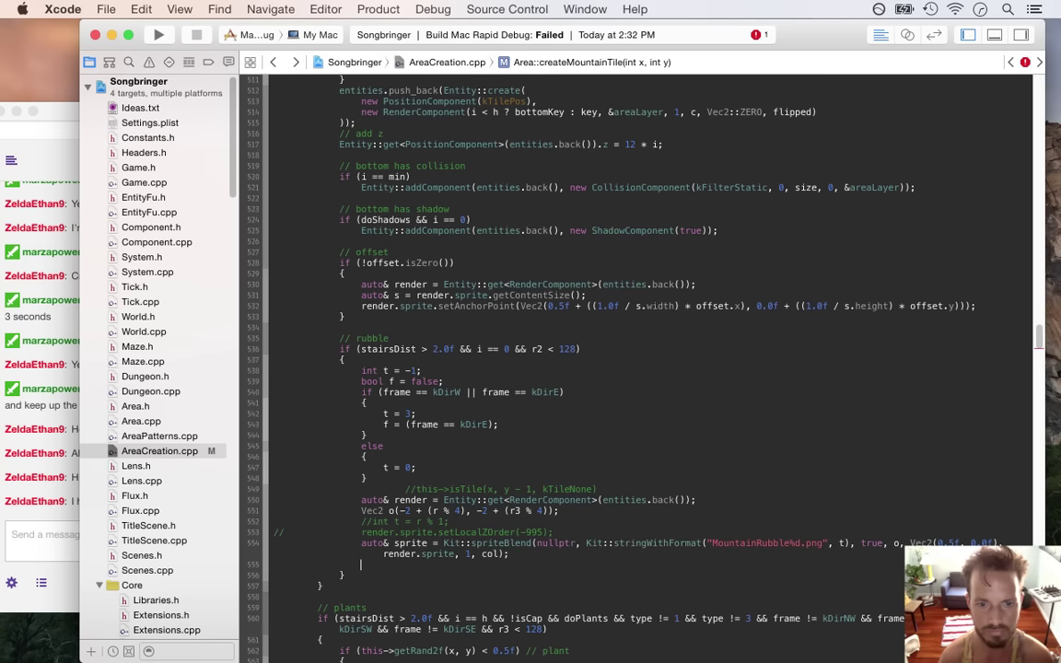
{"action": "type", "text": "sprite.setFl"}
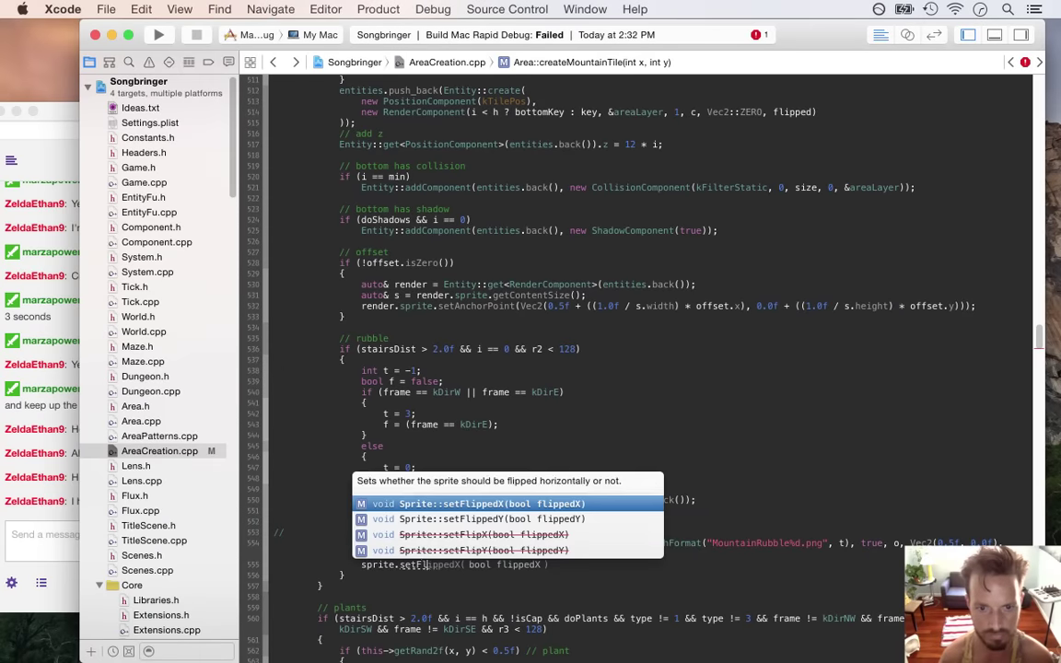
{"action": "key", "text": "Return"}
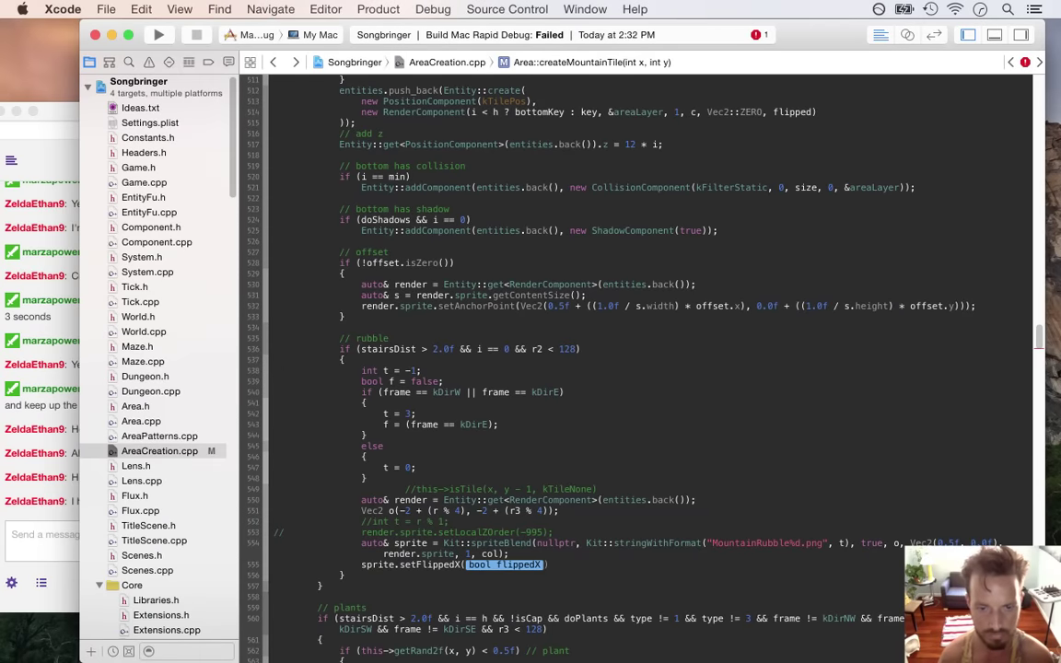
{"action": "type", "text": "f"}
{"action": "key", "text": "Escape"}
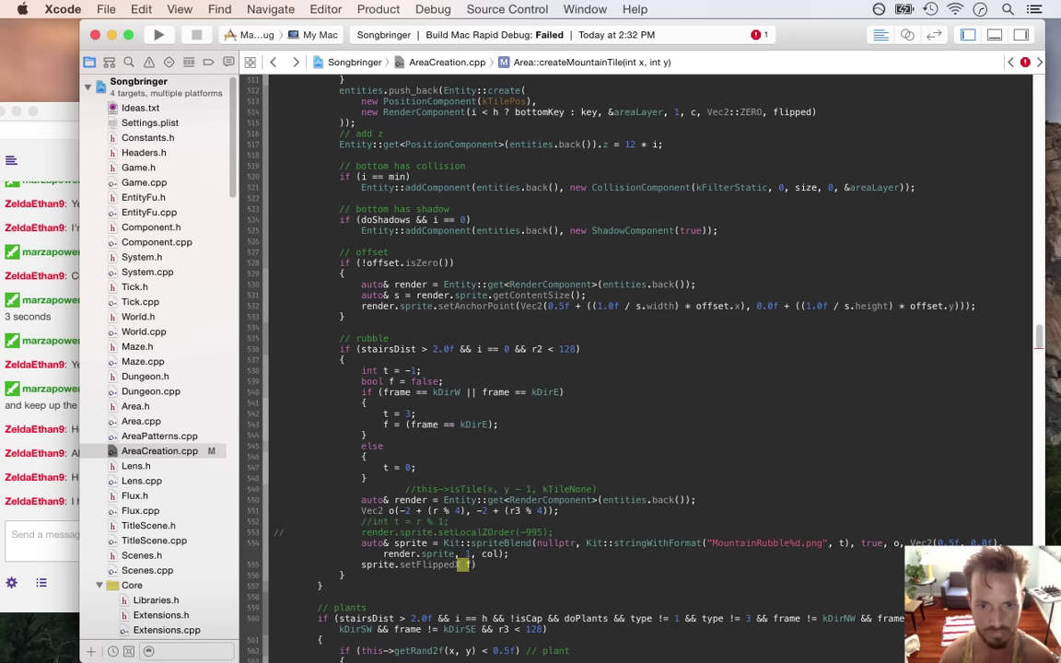
- Build and run Songbringer, walk the character around the mountain edges to inspect the rubble, and quit the game
{"action": "key", "text": "cmd+r"}
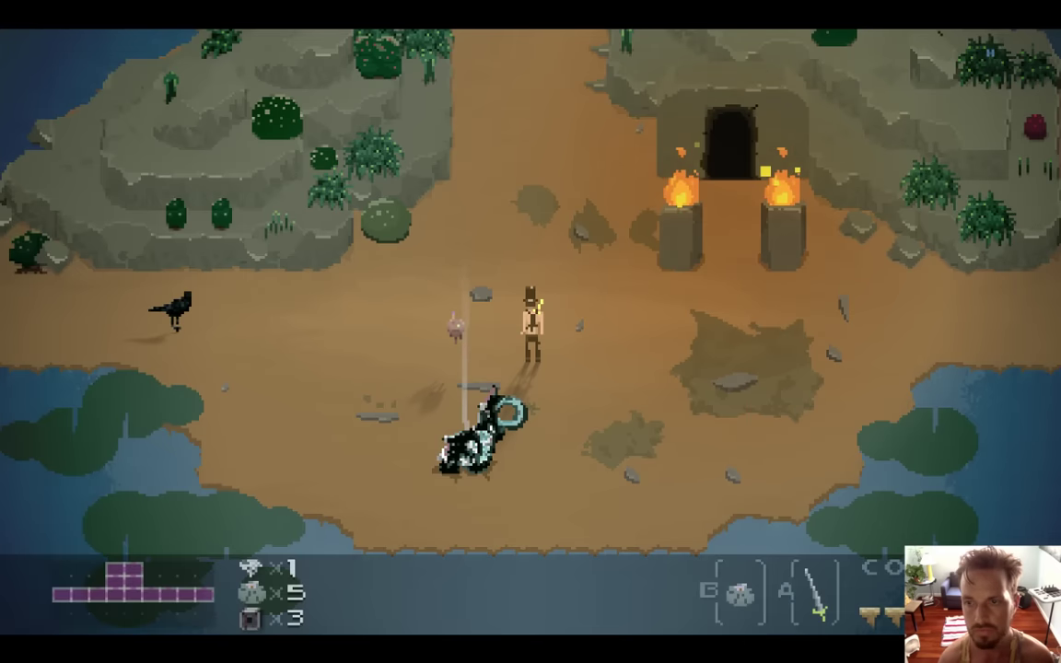
{"action": "key", "text": "Right"}
{"action": "key", "text": "Up"}
{"action": "key", "text": "Left"}
{"action": "key", "text": "Up"}
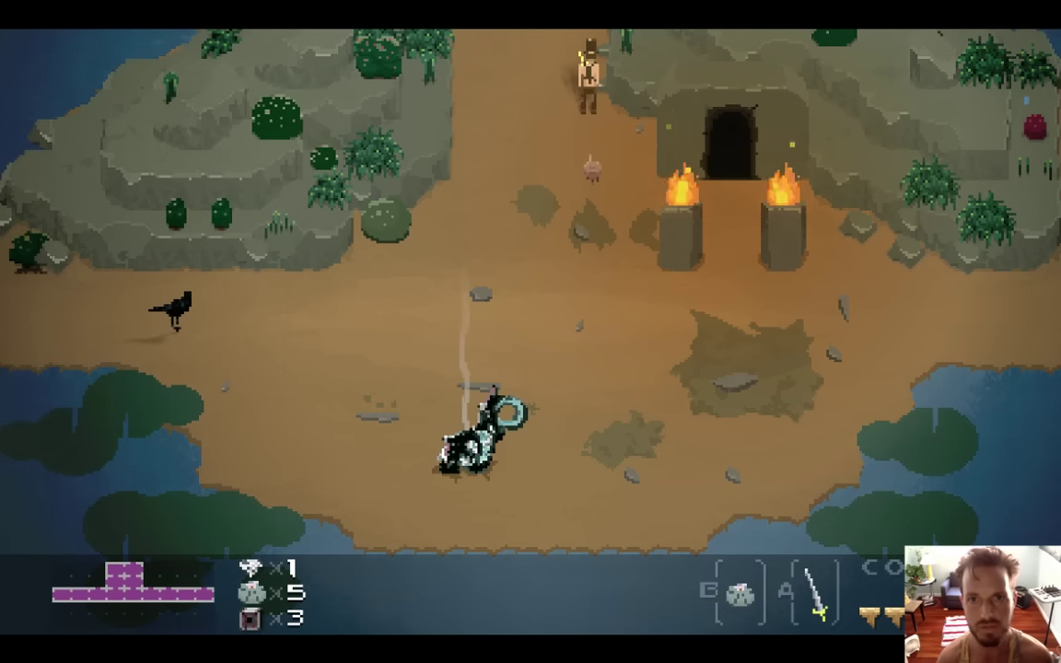
{"action": "key", "text": "Down"}
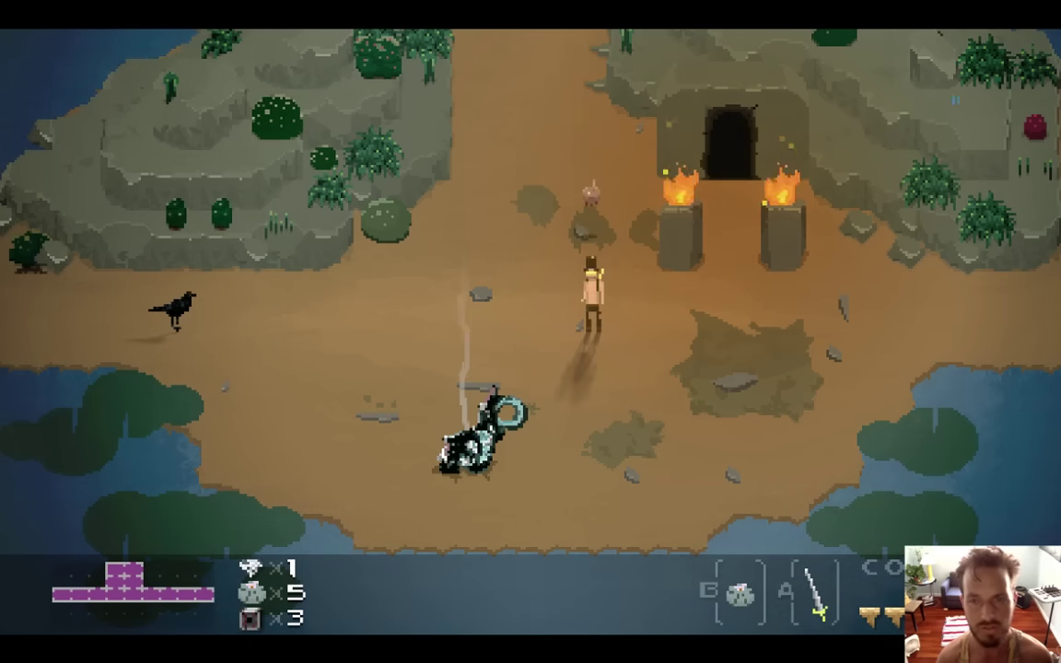
{"action": "key", "text": "Right"}
{"action": "key", "text": "super+q"}
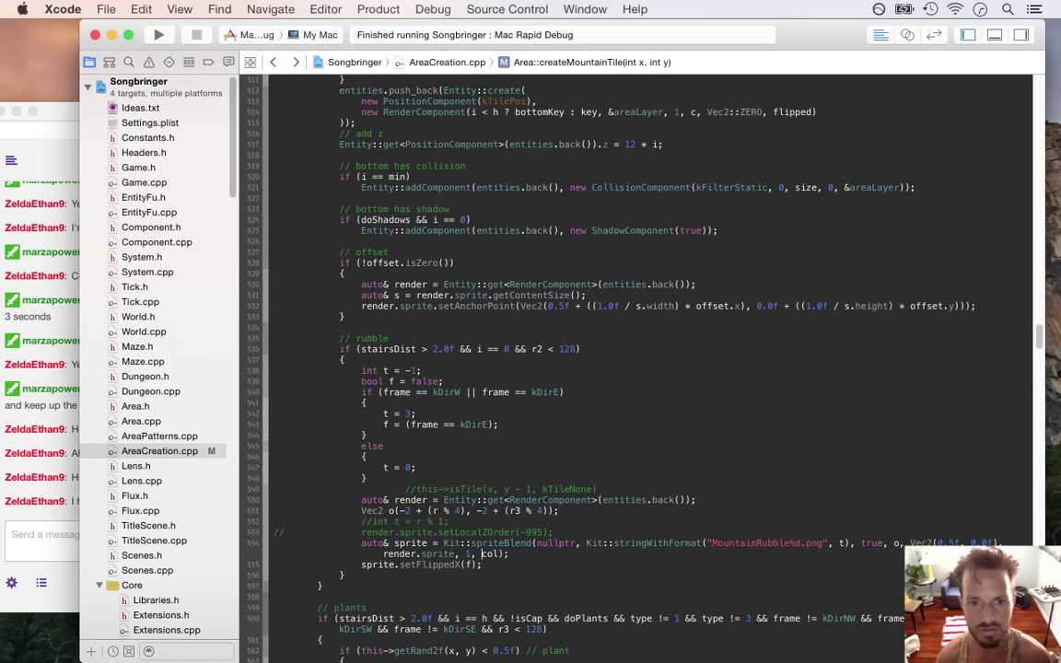
- Add an if (t >= 0) condition with an opening brace below the else block of the rubble code
{"action": "key", "text": "Return"}
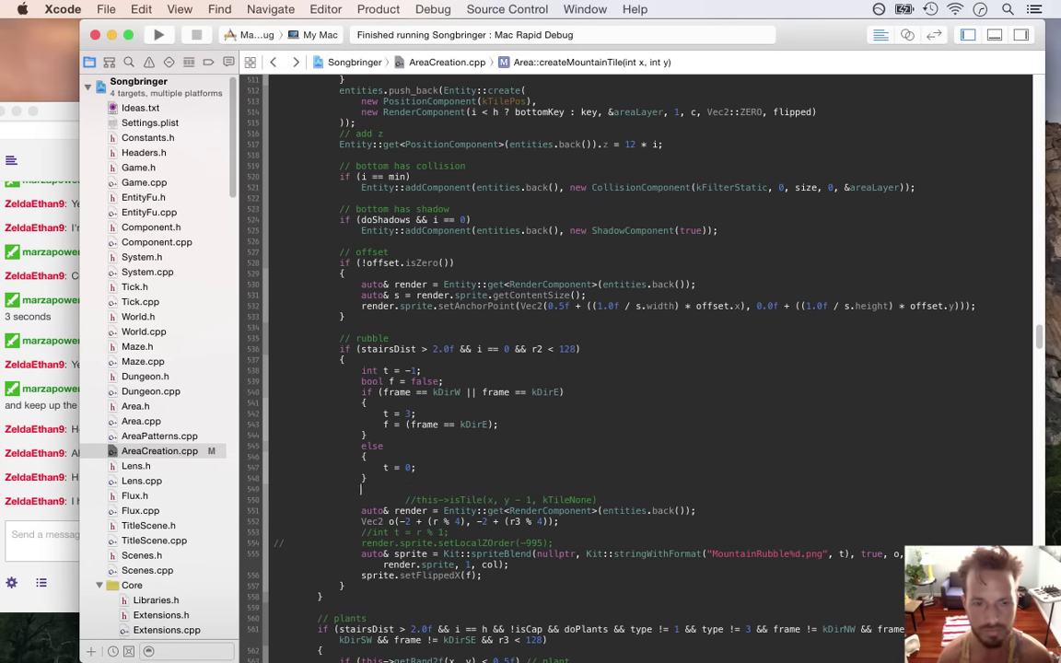
{"action": "type", "text": "if "}
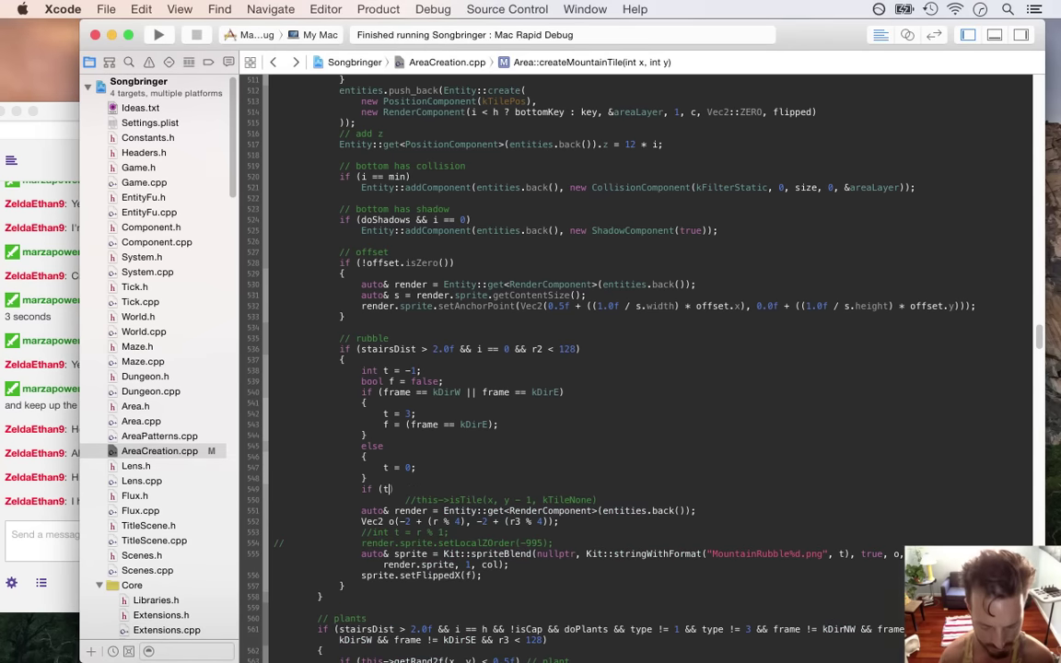
{"action": "type", "text": "(t "}
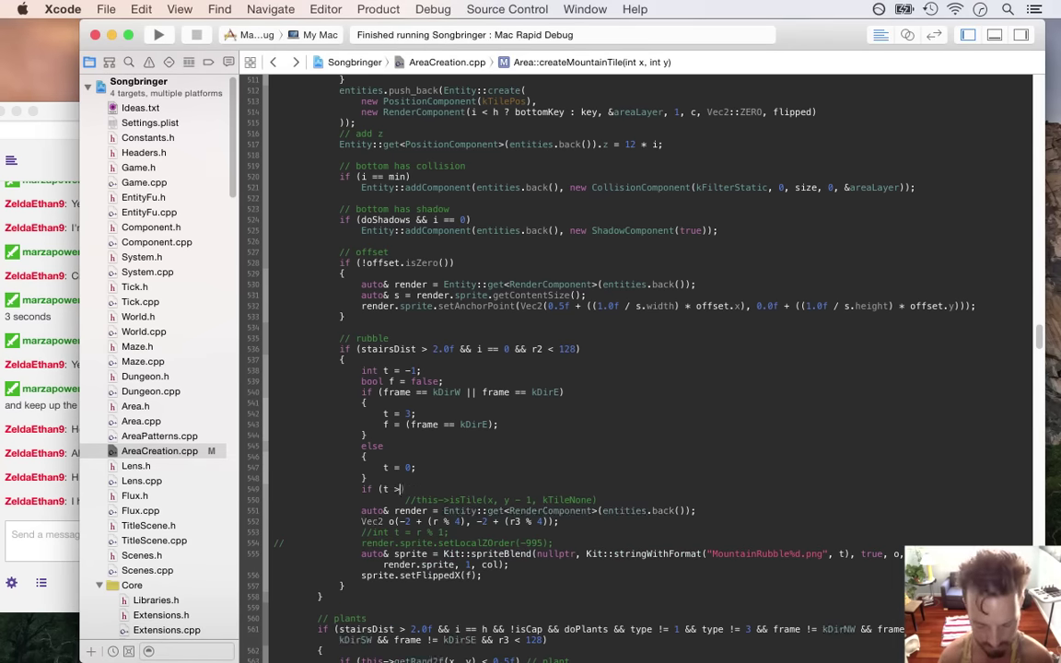
{"action": "type", "text": ">= 0"}
{"action": "key", "text": "Return"}
{"action": "type", "text": "{"}
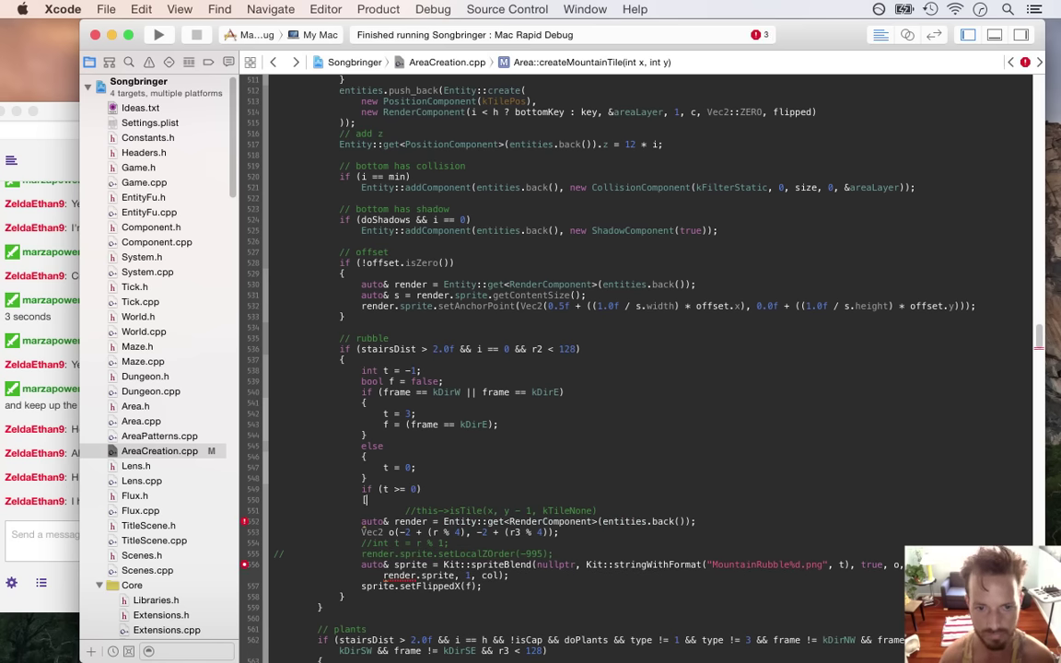
{"action": "type", "text": "{"}
- Close the if (t >= 0) block after sprite.setFlippedX(f); and indent the enclosed rubble lines one level
{"action": "key", "text": "Down"}
{"action": "key", "text": "Down"}
{"action": "key", "text": "Down"}
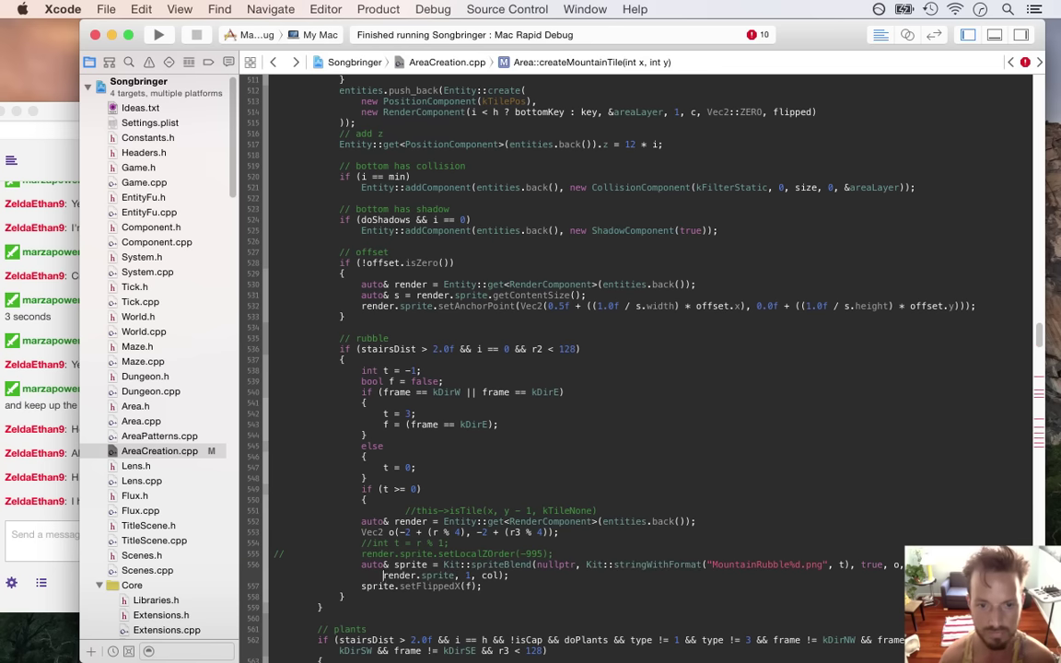
{"action": "key", "text": "super+Right"}
{"action": "key", "text": "Return"}
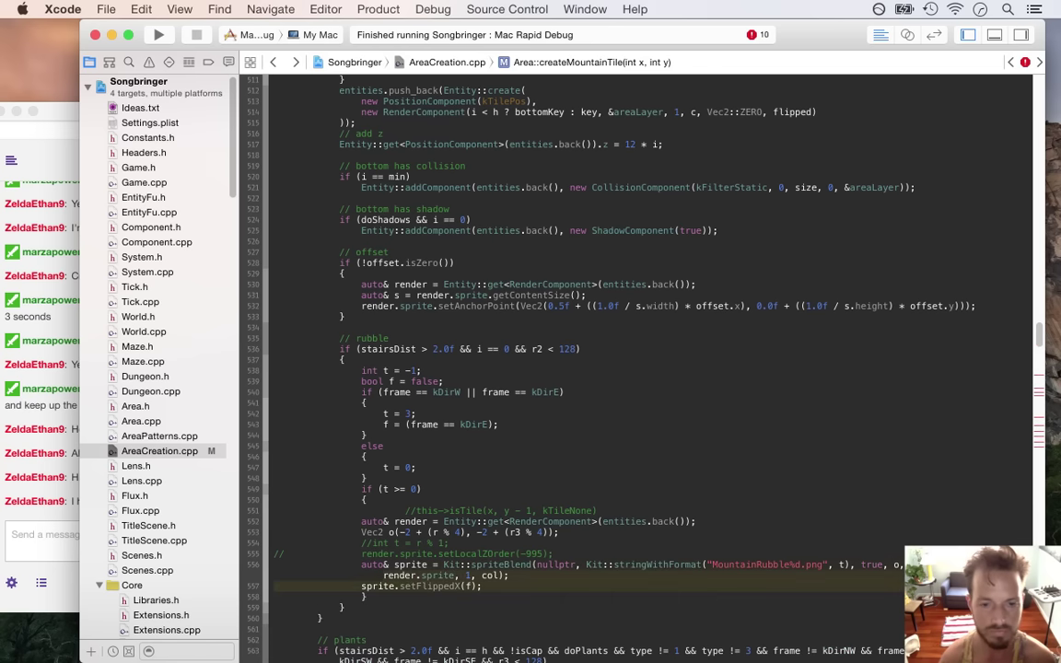
{"action": "key", "text": "super+]"}
- Align the commented isTile line with the block and put the // directly before render.sprite.setLocalZOrder(-995);
{"action": "key", "text": "Up"}
{"action": "key", "text": "shift+Down"}
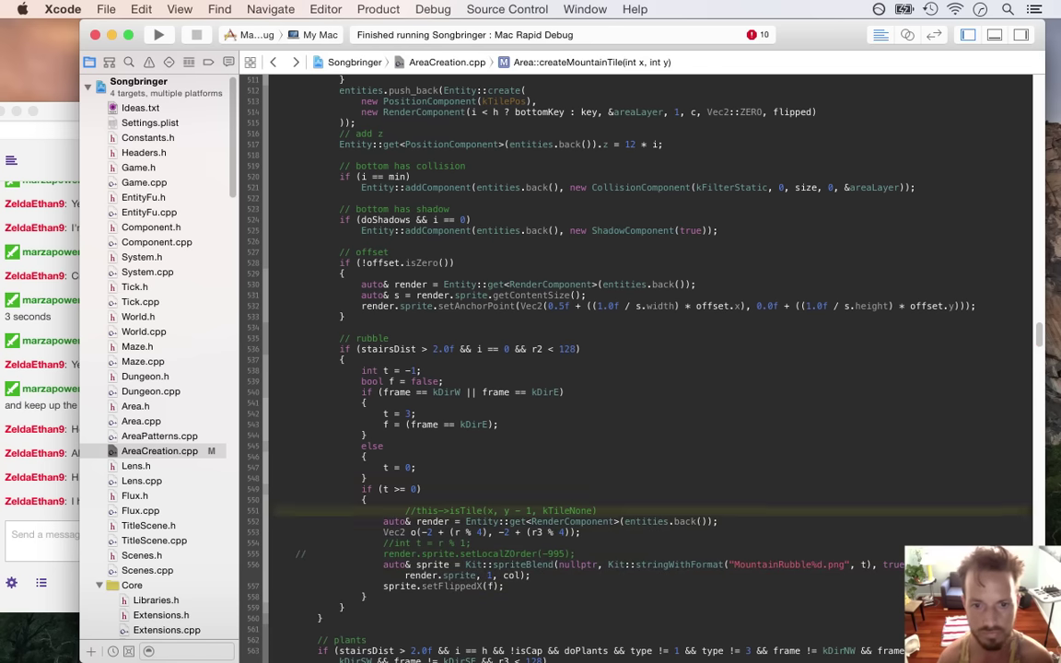
{"action": "key", "text": "BackSpace"}
{"action": "key", "text": "super+z"}
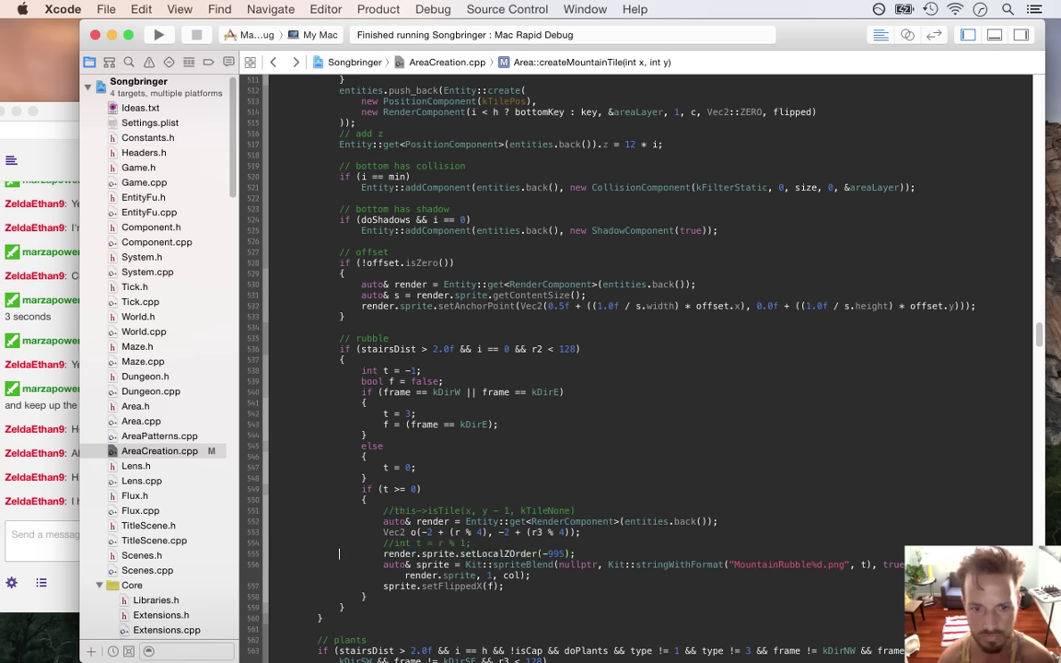
{"action": "type", "text": "//"}
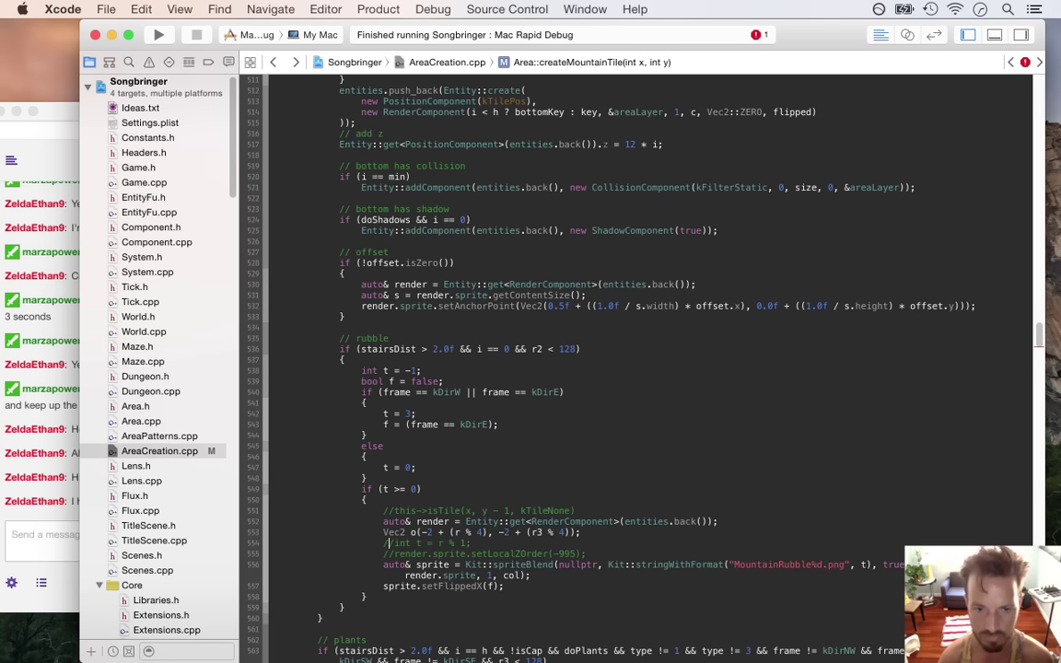
- Delete the commented-out int t = r % 1; line from the rubble block and save AreaCreation.cpp
{"action": "key", "text": "super+Left"}
{"action": "key", "text": "shift+Down"}
{"action": "key", "text": "BackSpace"}
{"action": "key", "text": "super+s"}
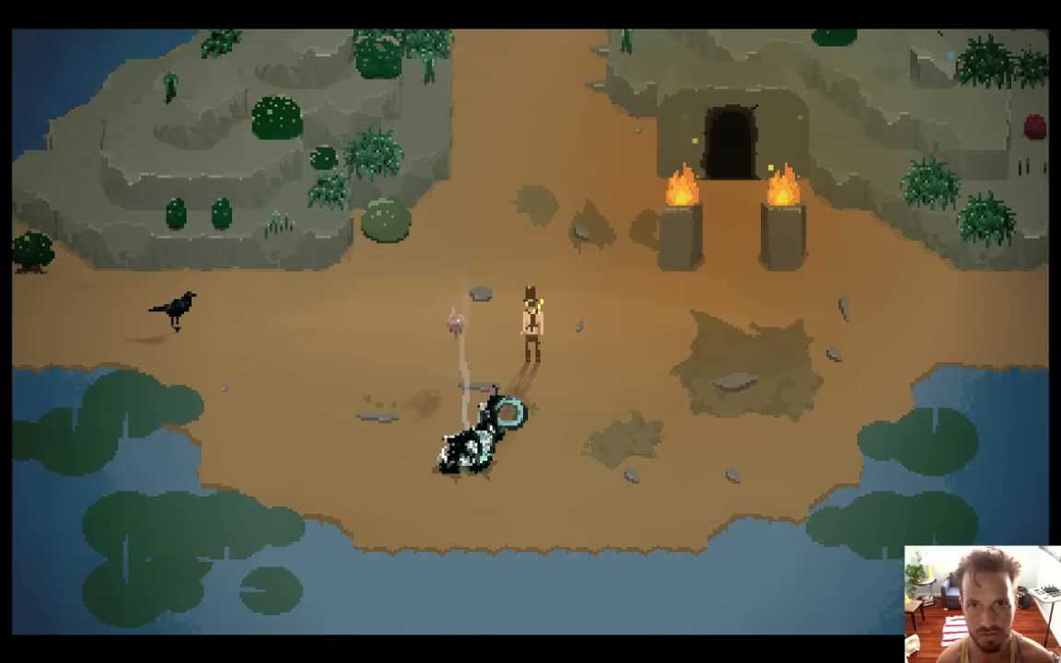
- Run Songbringer and walk west over the wooden bridge, heading north past the mountain edges to check the rubble
{"action": "key", "text": "Left"}
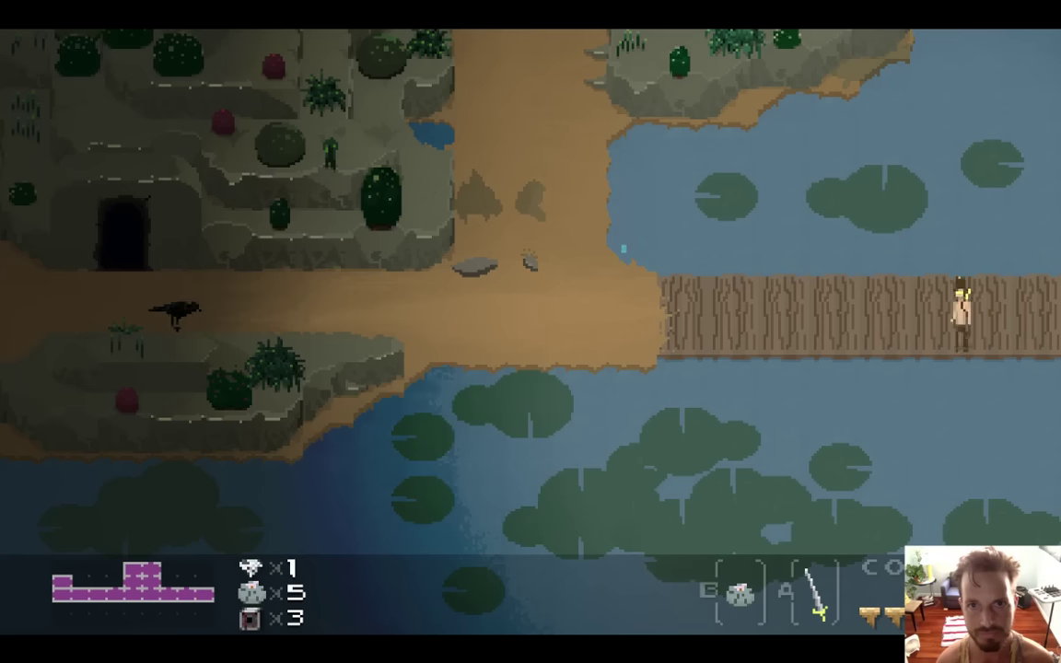
{"action": "key", "text": "Left"}
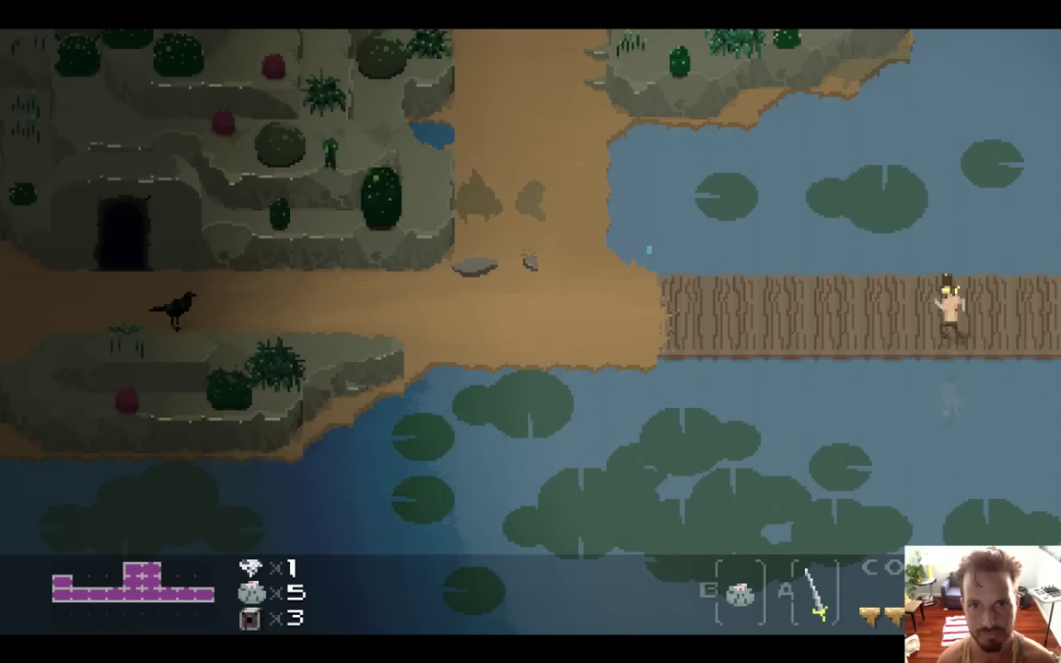
{"action": "key", "text": "Left"}
{"action": "key", "text": "Up"}
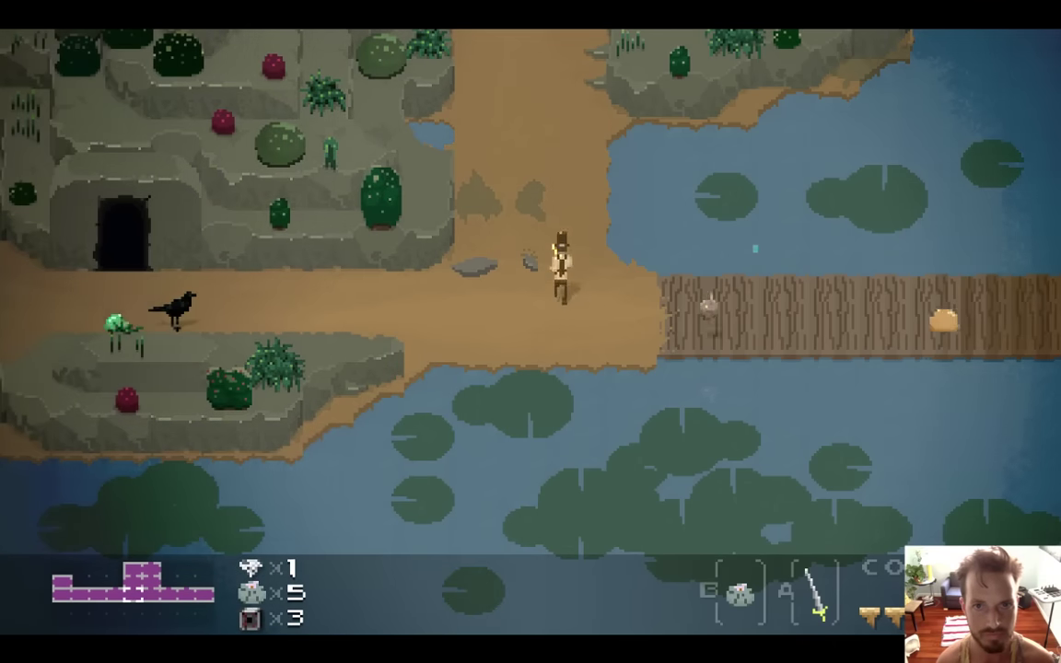
{"action": "key", "text": "Down"}
{"action": "key", "text": "Up"}
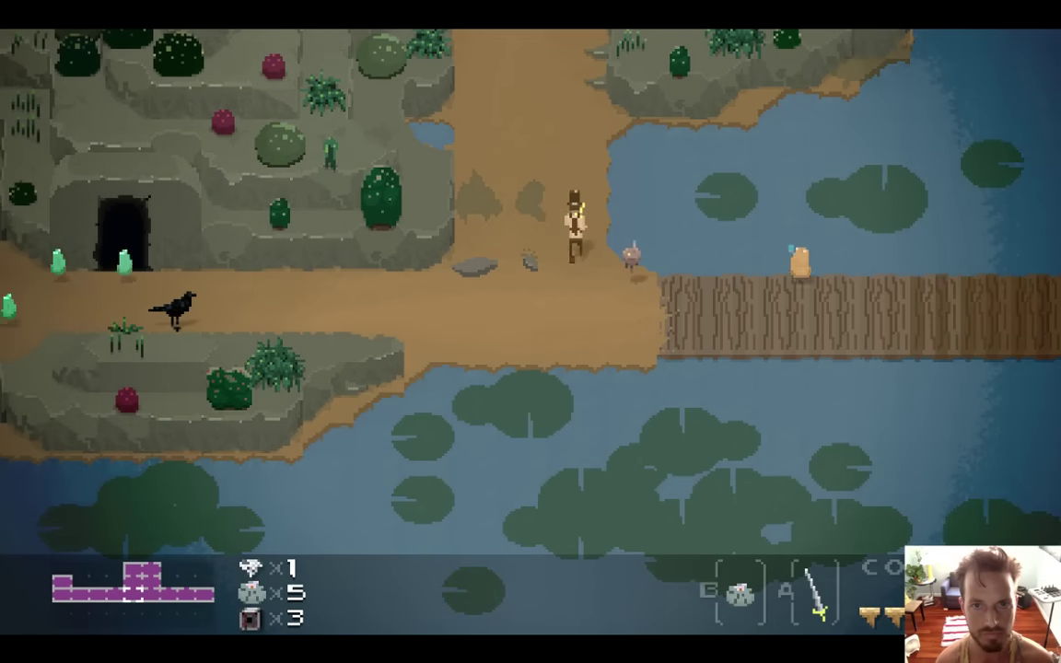
{"action": "key", "text": "Up"}
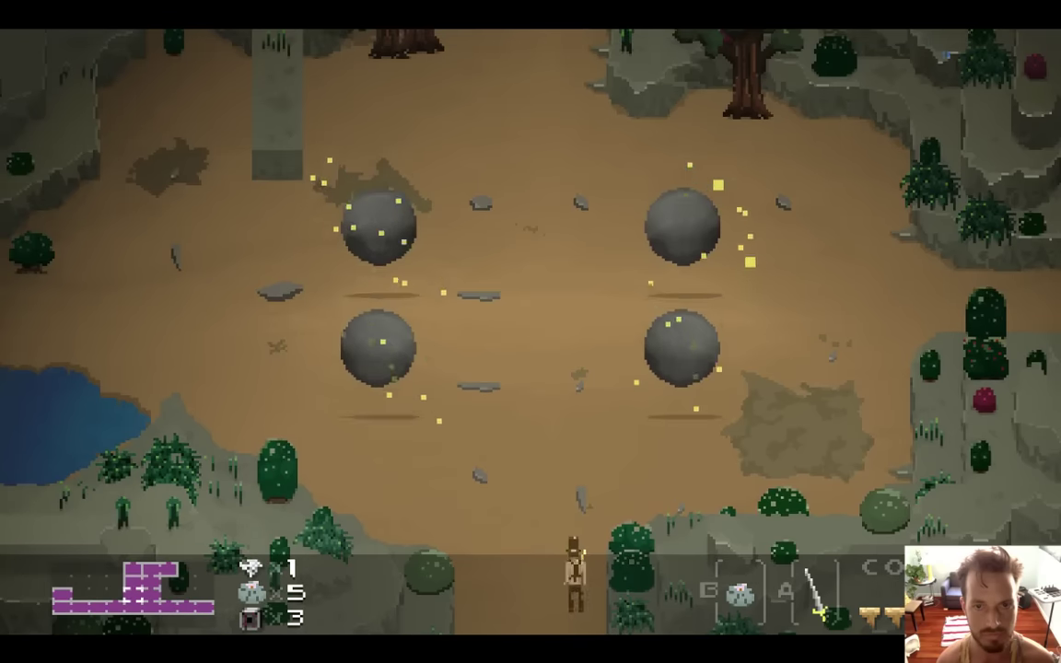
- Walk around the clearing with the four floating boulders, inspecting the rubble along its east and west mountain edges, and leave eastward
{"action": "key", "text": "Up"}
{"action": "key", "text": "Right"}
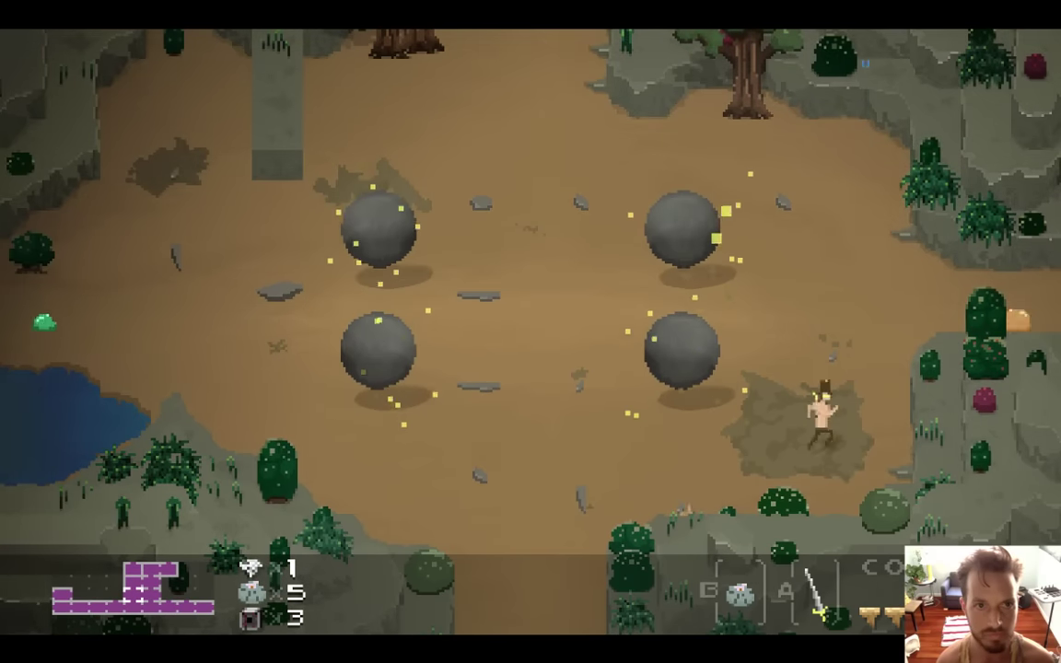
{"action": "key", "text": "Right"}
{"action": "key", "text": "Up"}
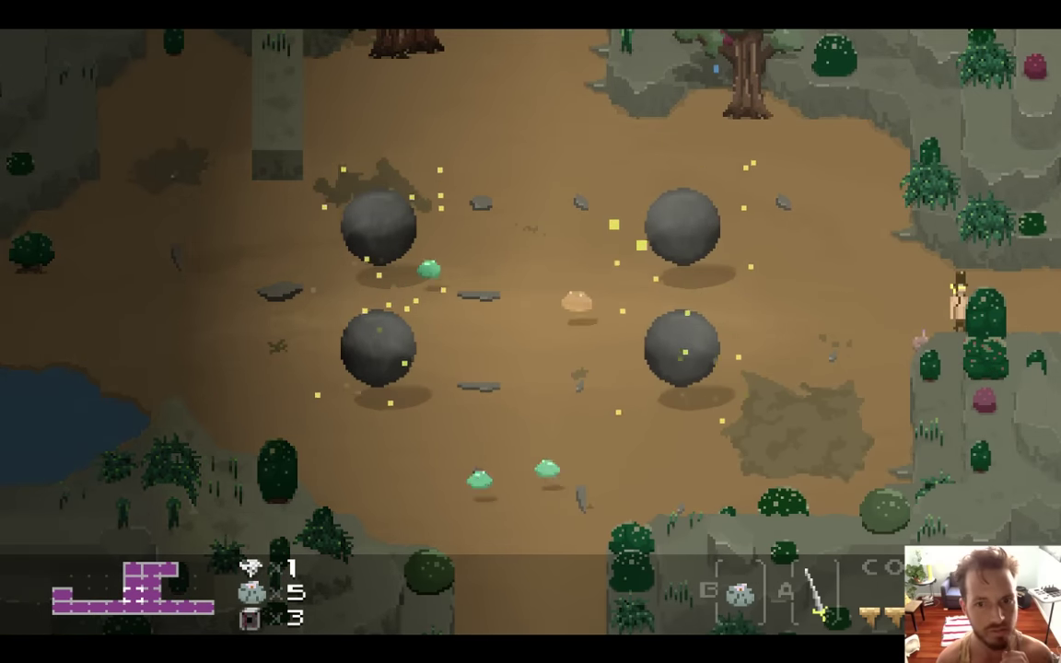
{"action": "key", "text": "Left"}
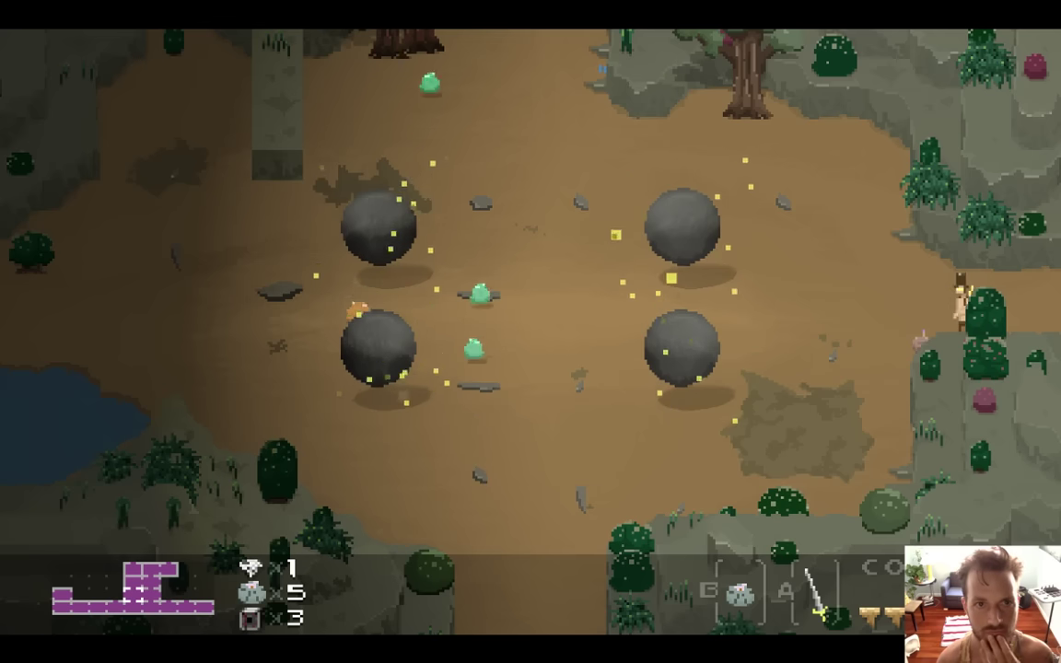
{"action": "key", "text": "Up"}
{"action": "key", "text": "Left"}
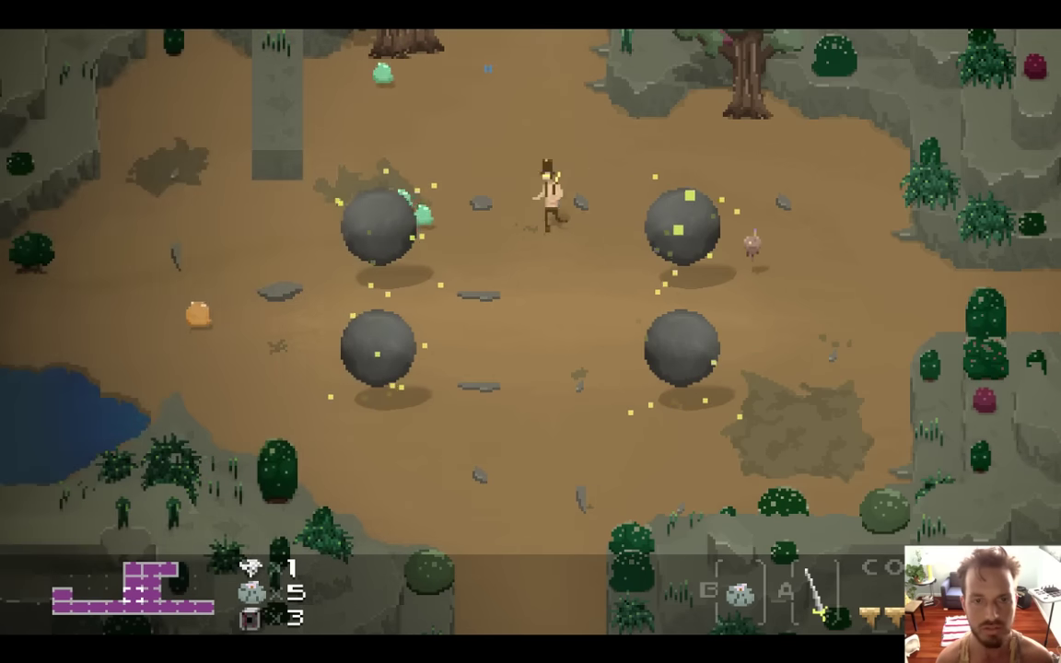
{"action": "key", "text": "Left"}
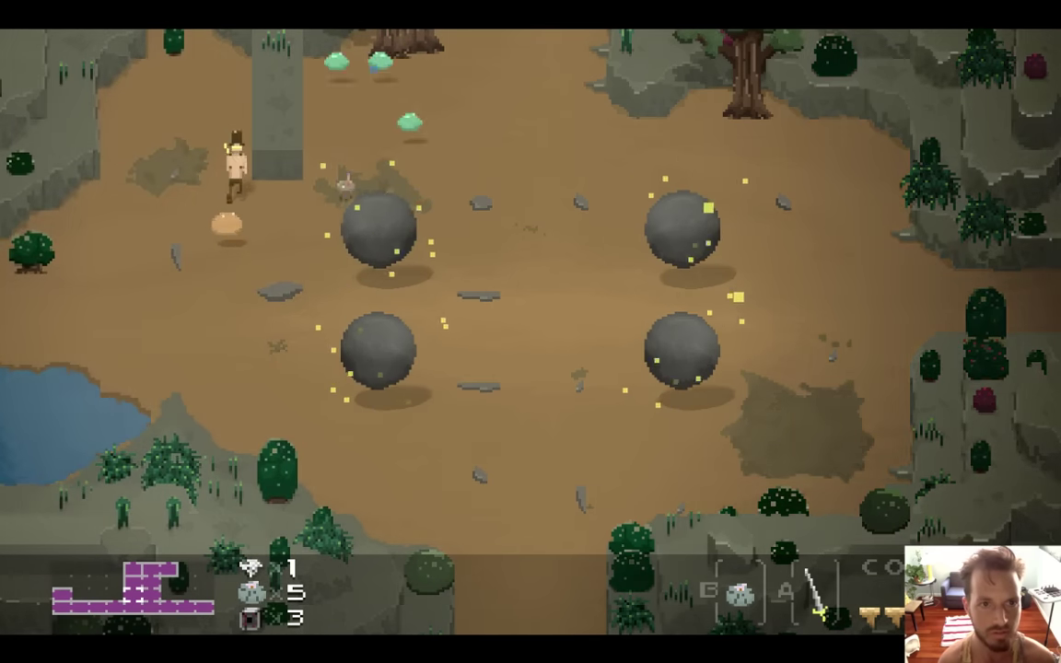
{"action": "key", "text": "Right"}
{"action": "key", "text": "Left"}
{"action": "key", "text": "Right"}
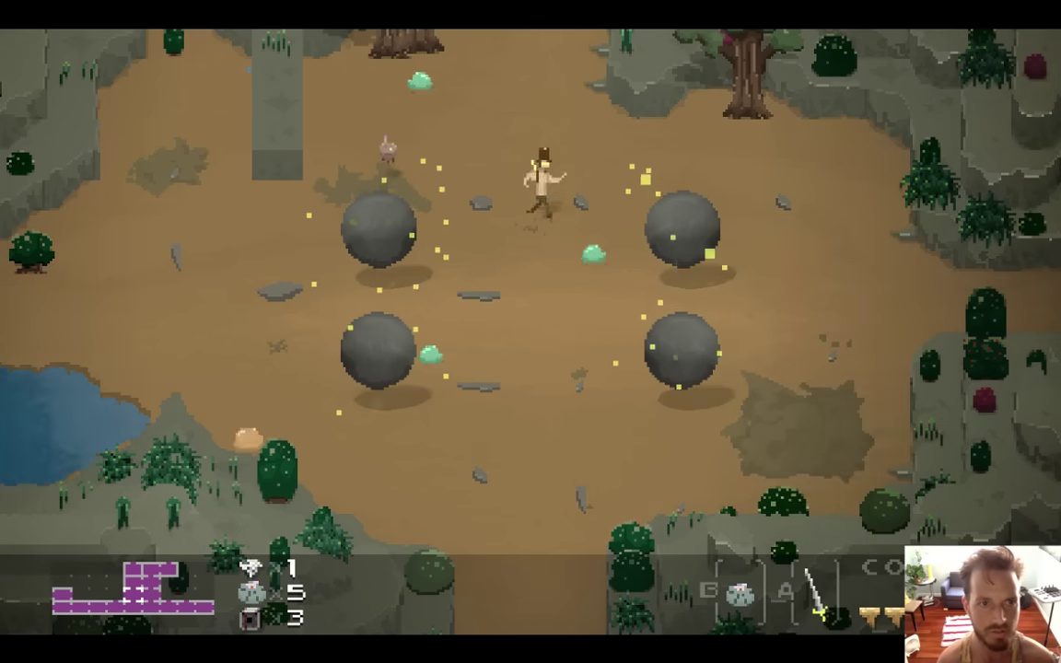
{"action": "key", "text": "Right"}
{"action": "key", "text": "Down"}
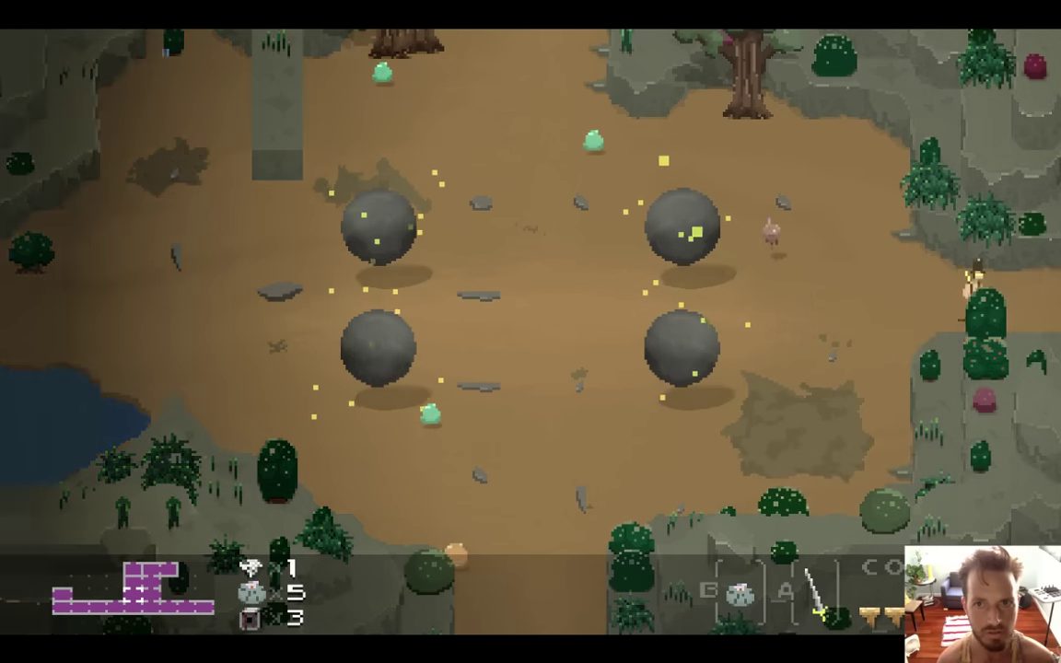
{"action": "key", "text": "Right"}
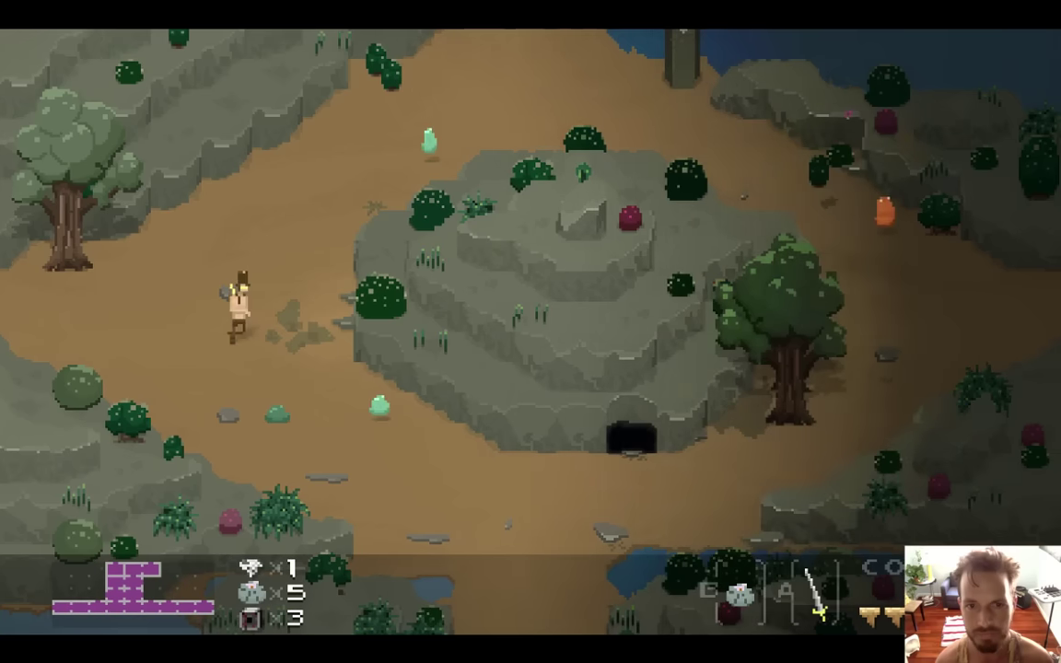
- Walk along the west and south sides of the central stepped mountain with the cave to examine its edge rubble
{"action": "key", "text": "Down"}
{"action": "key", "text": "Down"}
{"action": "key", "text": "Right"}
{"action": "key", "text": "Down"}
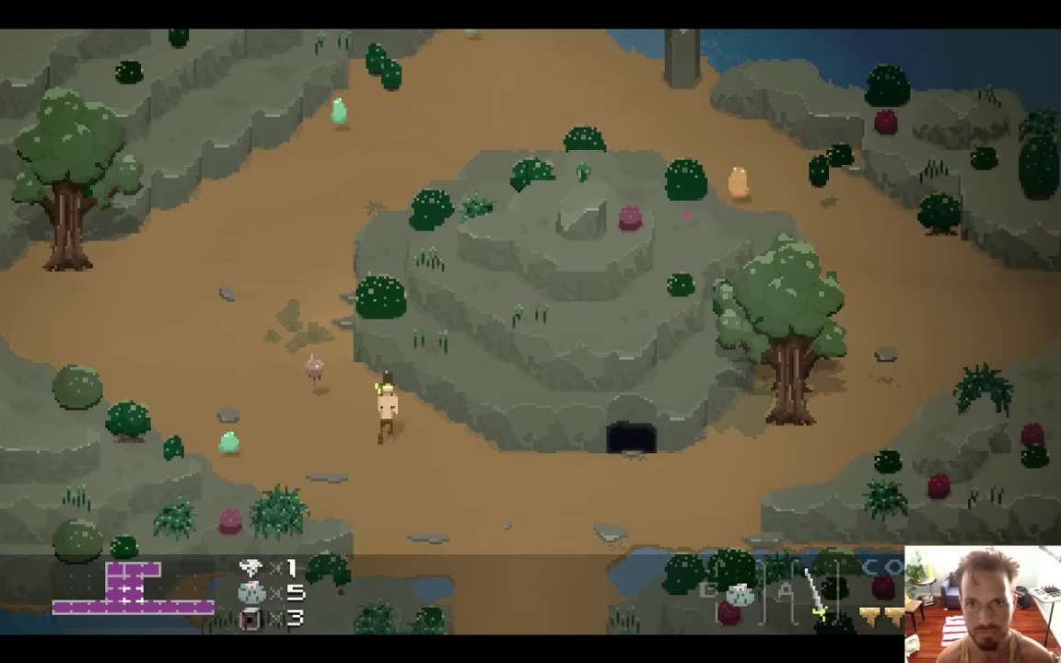
{"action": "key", "text": "Left"}
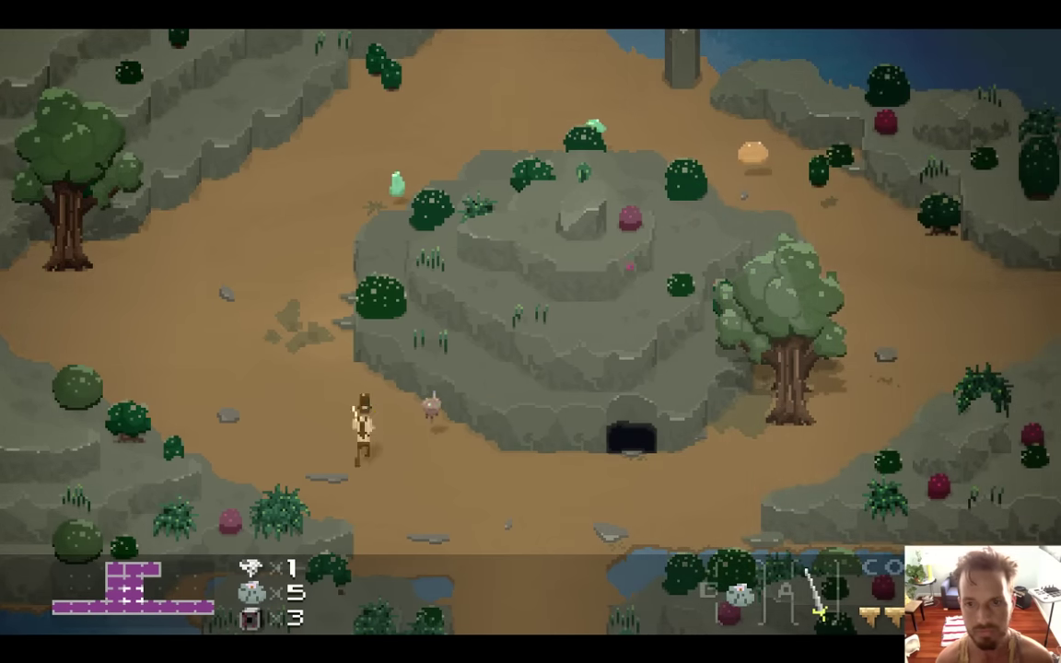
{"action": "key", "text": "Up"}
{"action": "key", "text": "Down"}
{"action": "key", "text": "Right"}
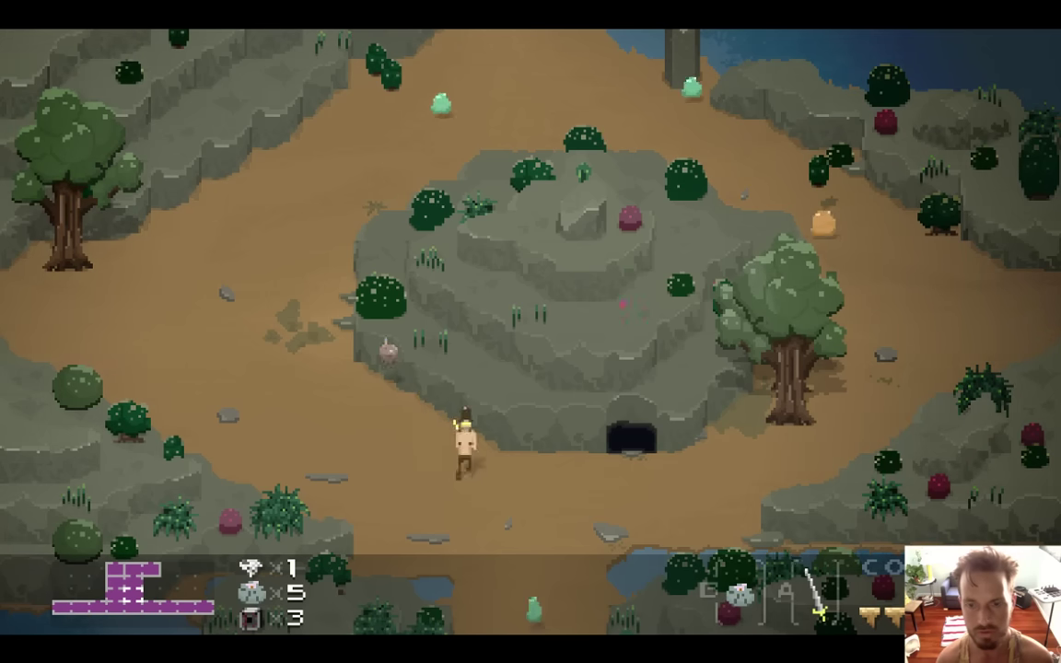
- Return south to the torch-lit cave area, continue east to the lakeside stepped mountain and pass it northward, checking the rubble
{"action": "key", "text": "Down"}
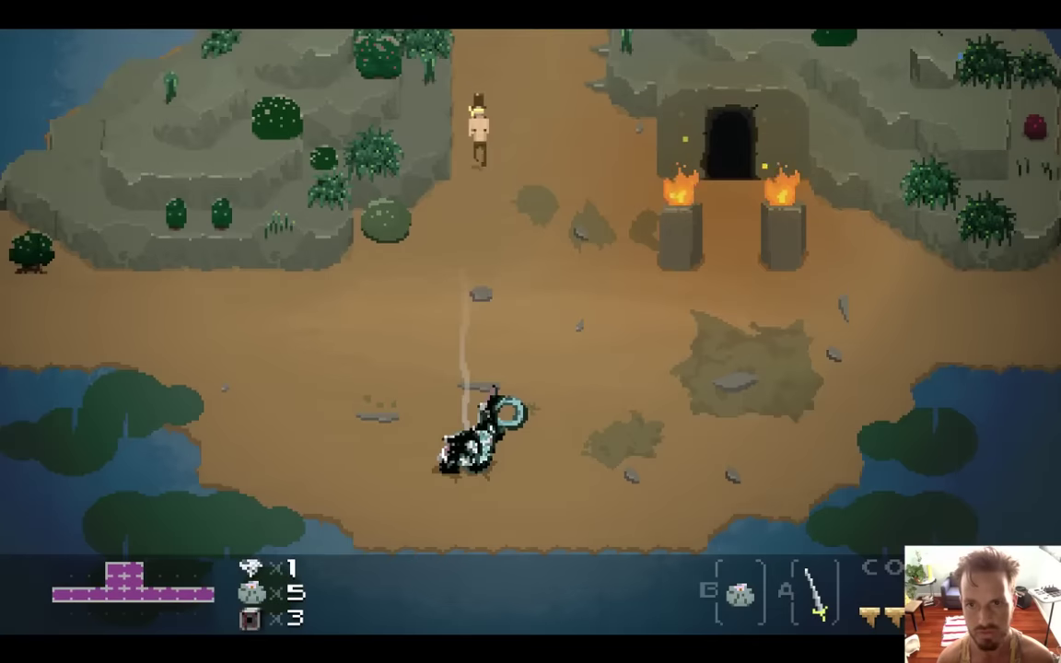
{"action": "key", "text": "Right"}
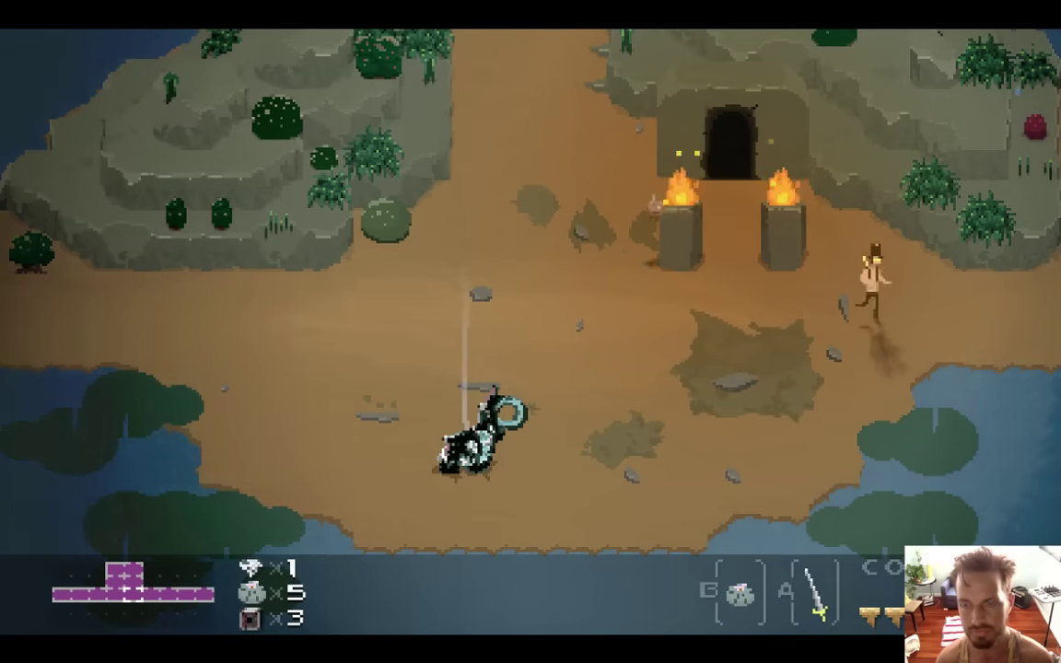
{"action": "key", "text": "Right"}
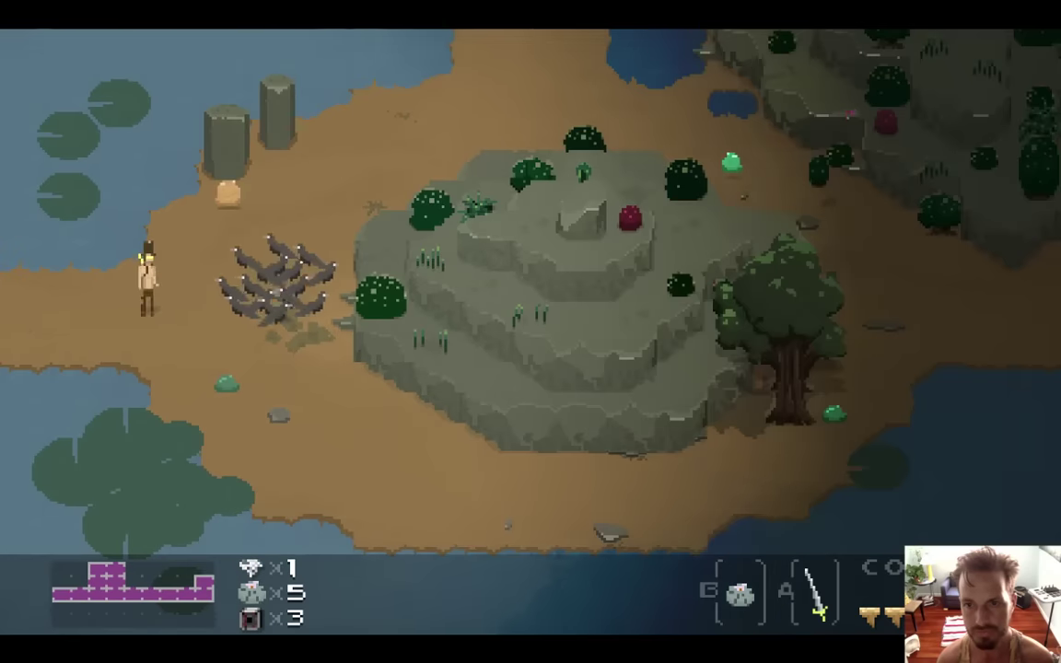
{"action": "key", "text": "Right"}
{"action": "key", "text": "Up"}
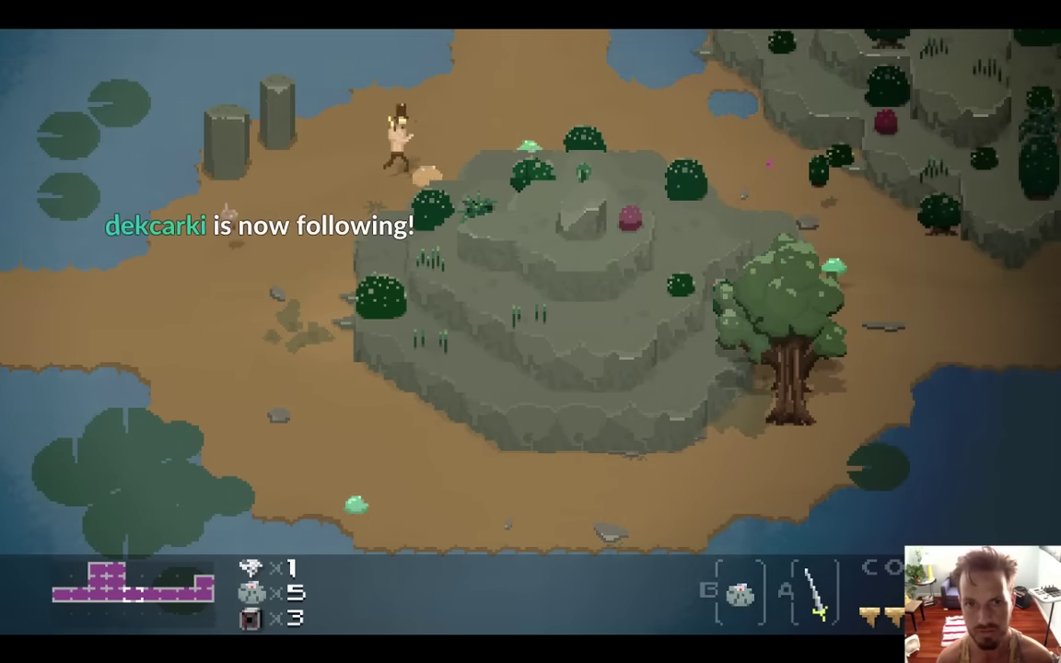
{"action": "key", "text": "Up"}
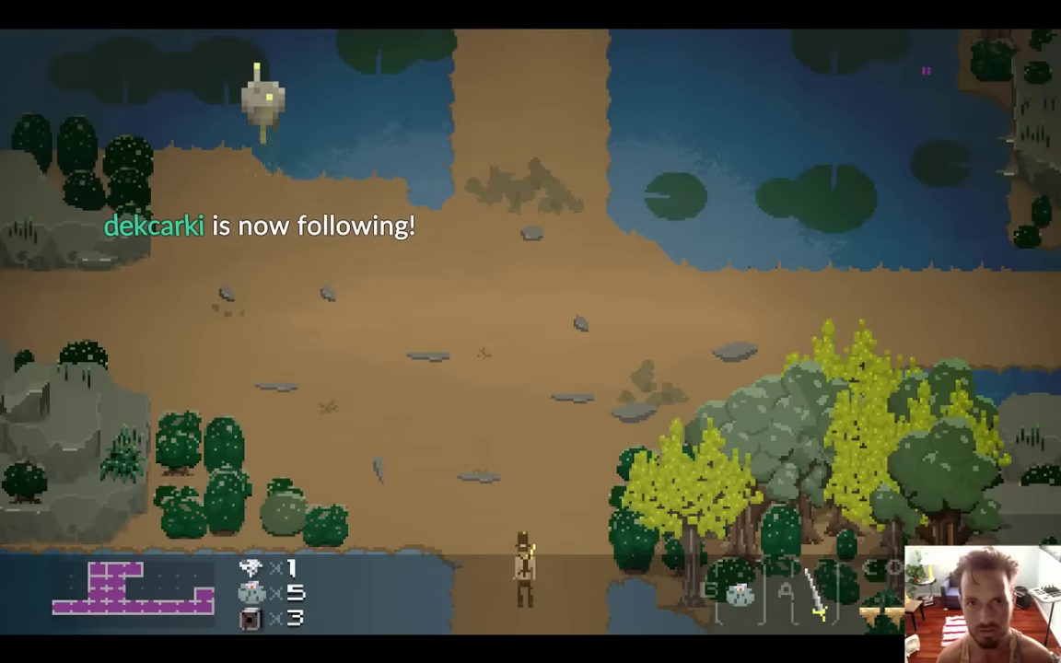
- Walk east past the yellow-green trees into the bush-filled clearing and head south, inspecting the rubble at the surrounding mountains
{"action": "key", "text": "Up"}
{"action": "key", "text": "Right"}
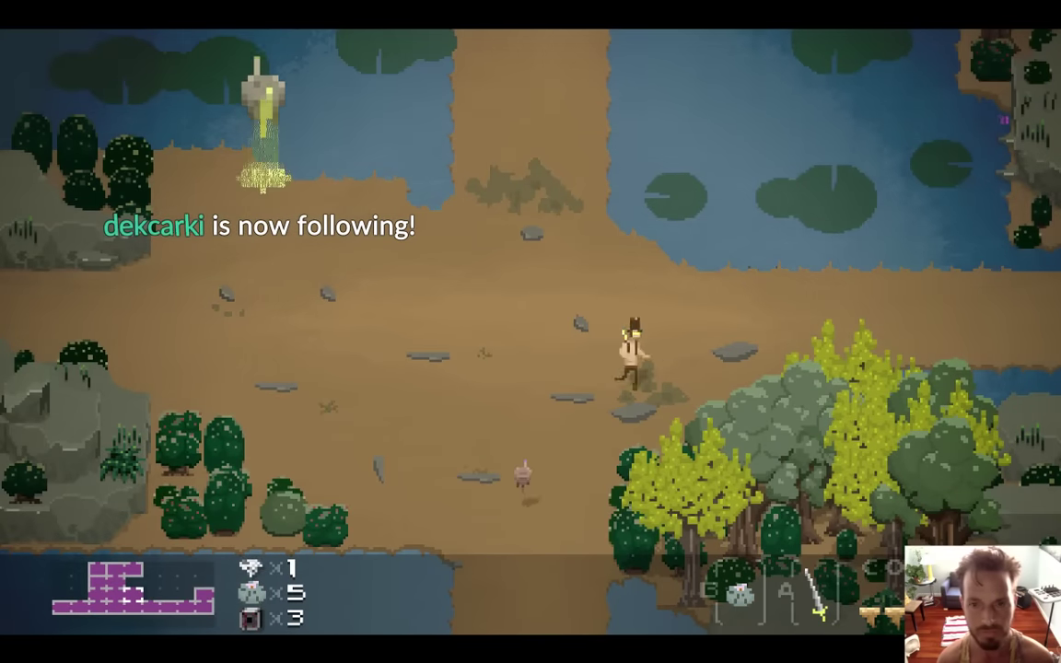
{"action": "key", "text": "Right"}
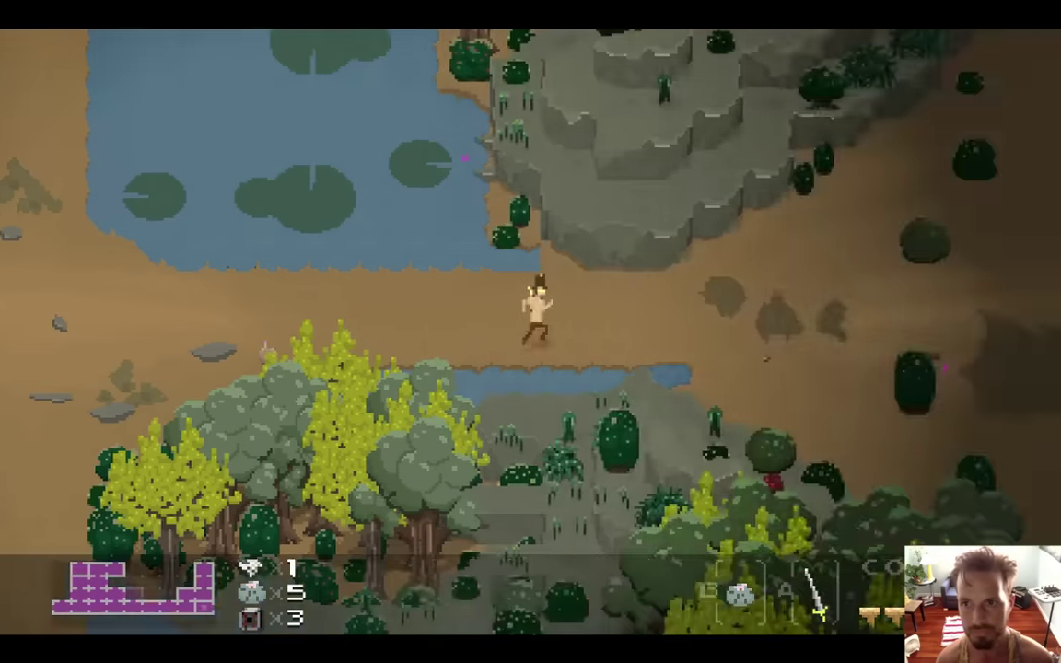
{"action": "key", "text": "Right"}
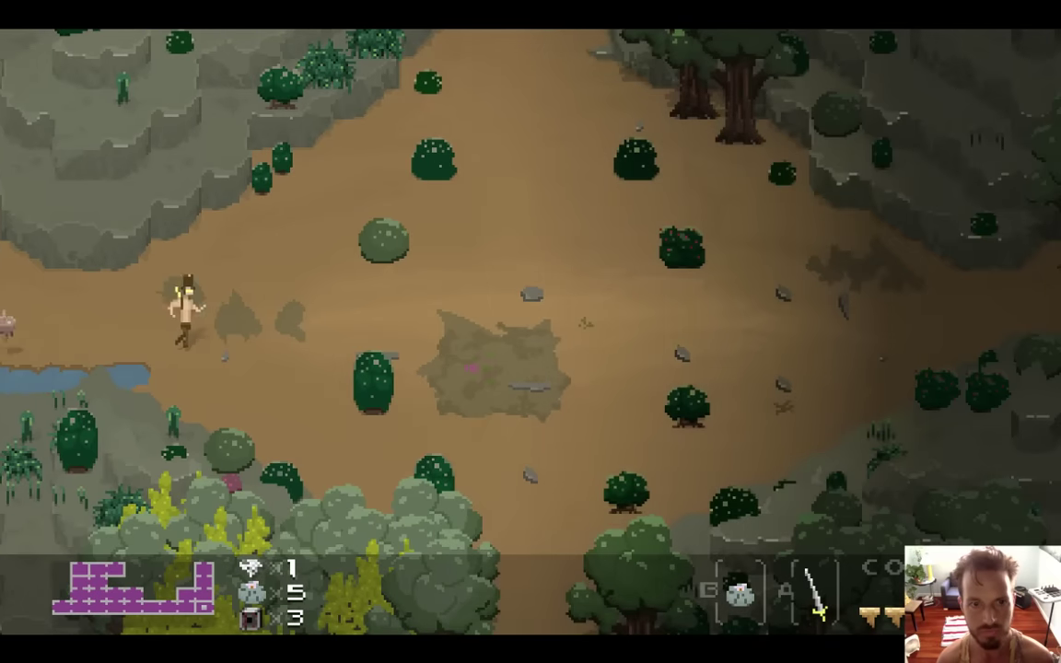
{"action": "key", "text": "Down"}
{"action": "key", "text": "Down"}
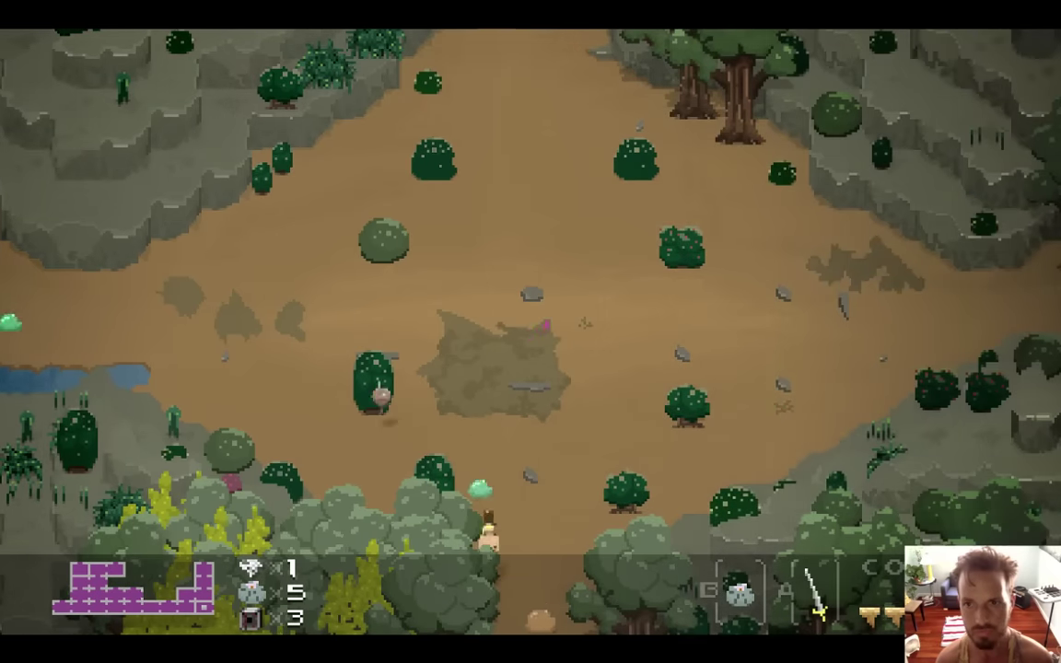
- Walk south to the lakeside, east to the four floating boulders and back west, checking the mountain rubble, and quit the game
{"action": "key", "text": "Down"}
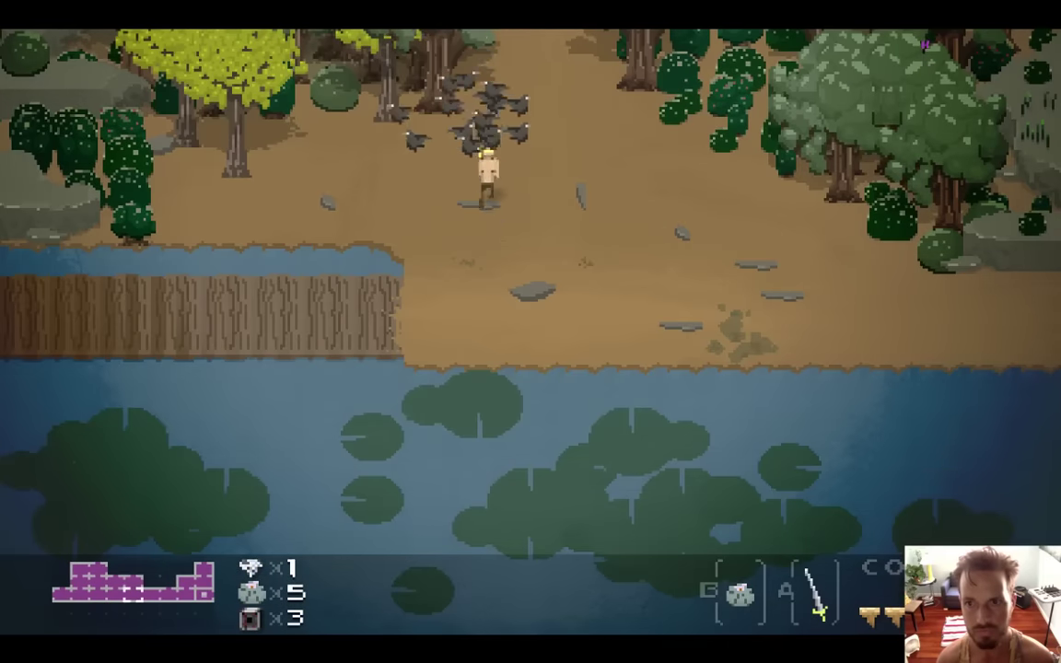
{"action": "key", "text": "Right"}
{"action": "key", "text": "Right"}
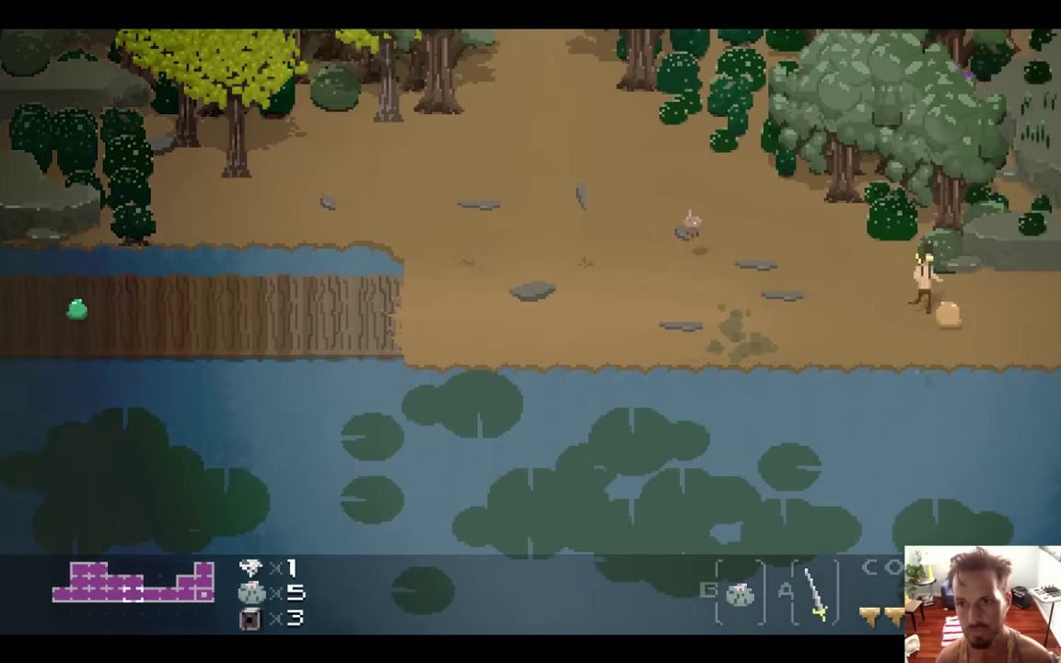
{"action": "key", "text": "Right"}
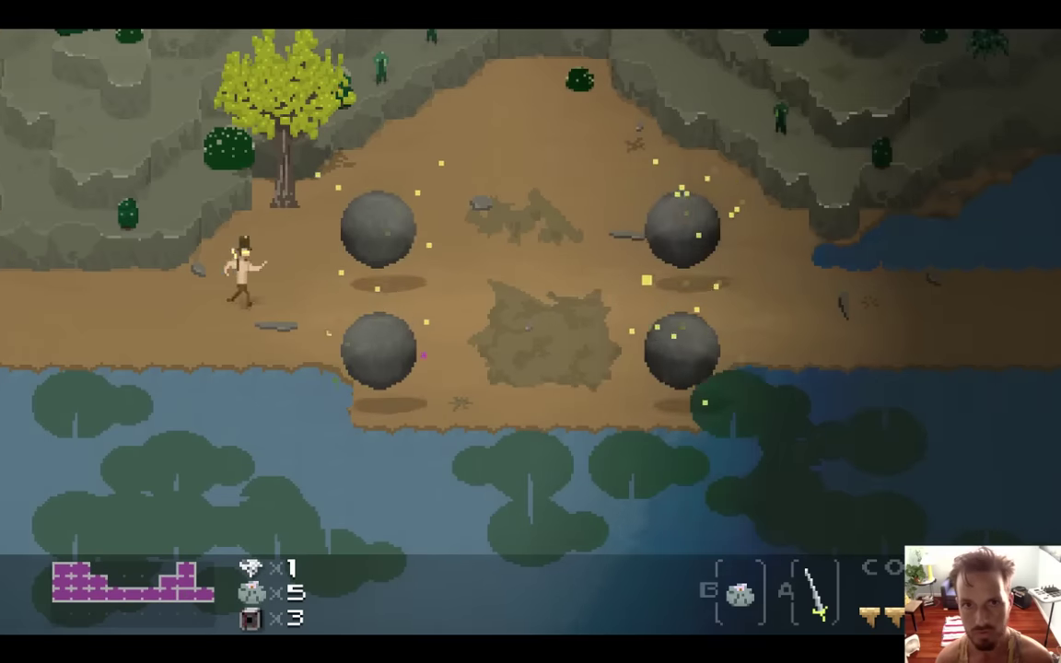
{"action": "key", "text": "Right"}
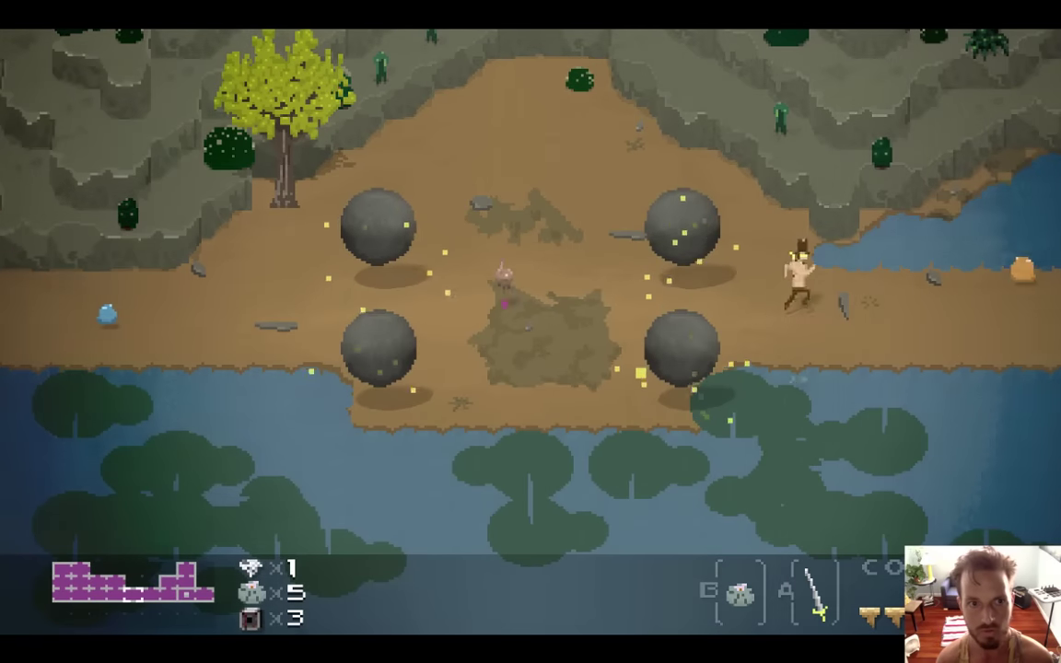
{"action": "key", "text": "Left"}
{"action": "key", "text": "Left"}
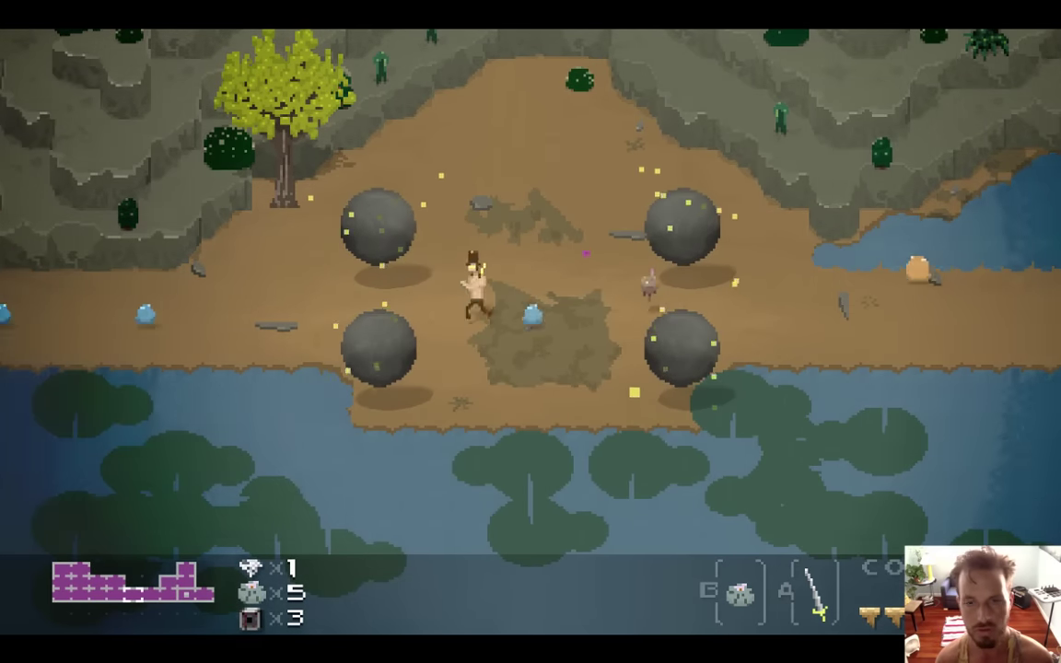
{"action": "key", "text": "Left"}
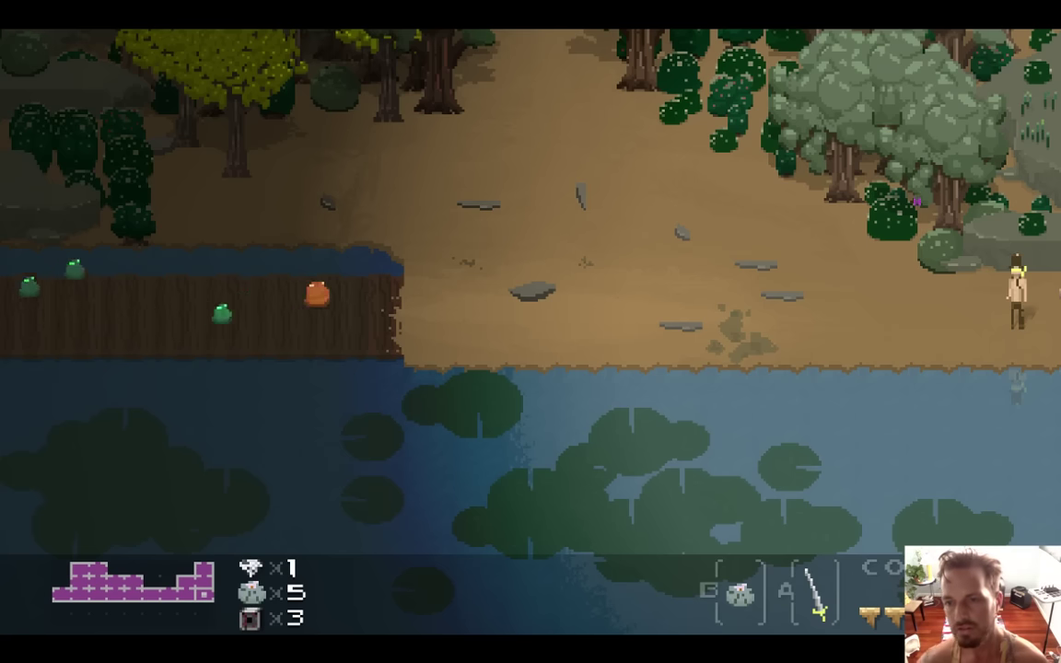
{"action": "key", "text": "super+q"}
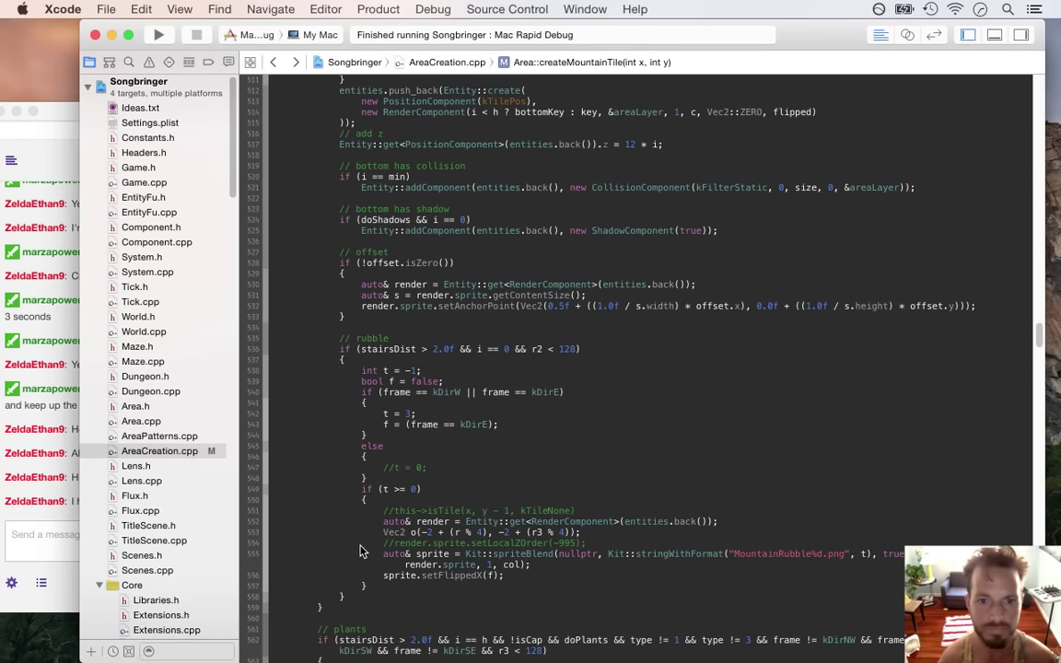
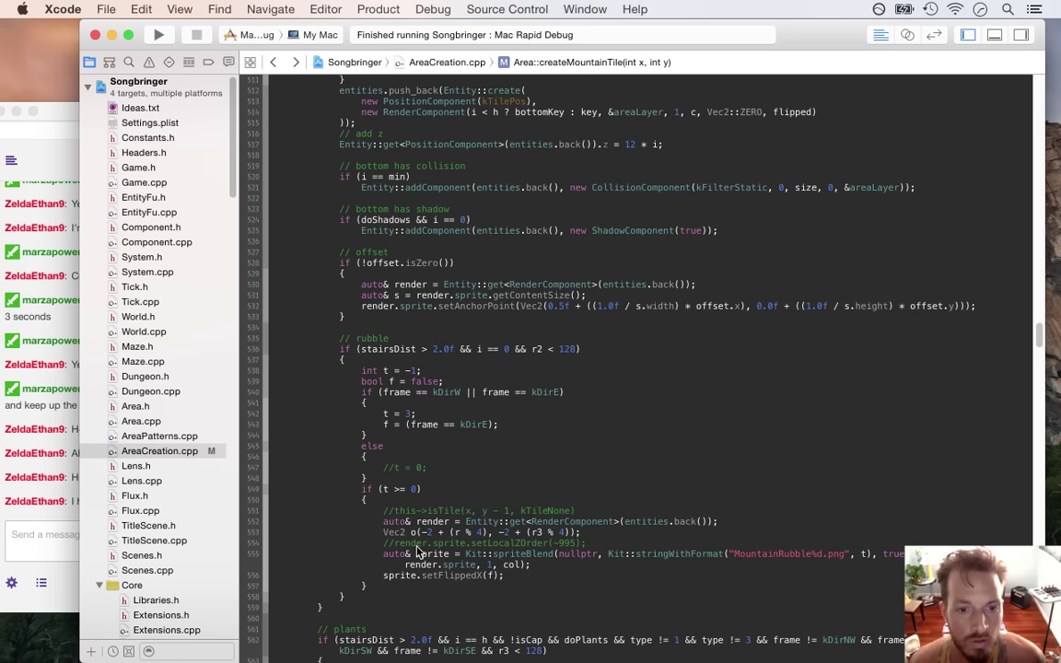
- Move the Vec2 o offset declaration out of the t >= 0 block to just above the kDirW/kDirE check in the rubble code
{"action": "left_click", "coordinate": [366, 477]}
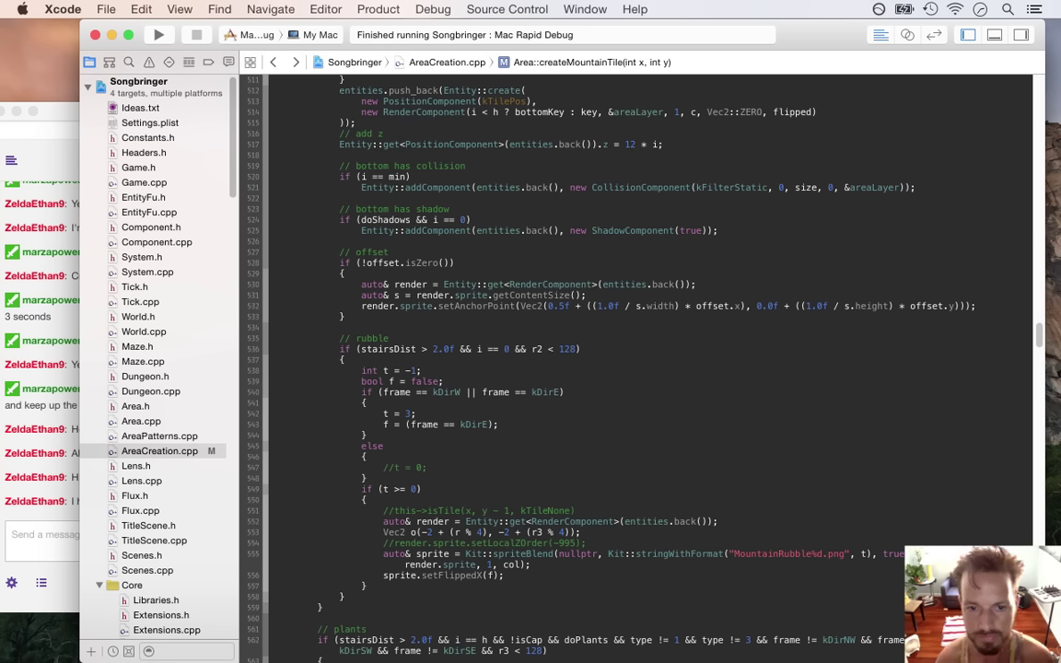
{"action": "key", "text": "Down"}
{"action": "key", "text": "Down"}
{"action": "key", "text": "Down"}
{"action": "key", "text": "Down"}
{"action": "key", "text": "Down"}
{"action": "key", "text": "Down"}
{"action": "key", "text": "Right"}
{"action": "key", "text": "Right"}
{"action": "key", "text": "Right"}
{"action": "key", "text": "Right"}
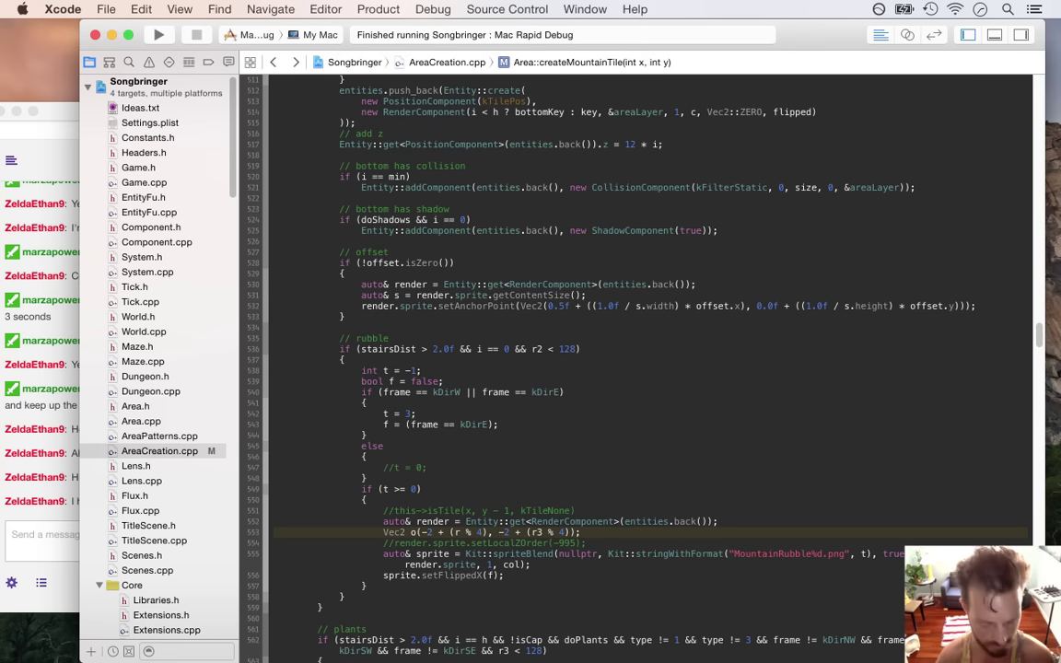
{"action": "key", "text": "super+x"}
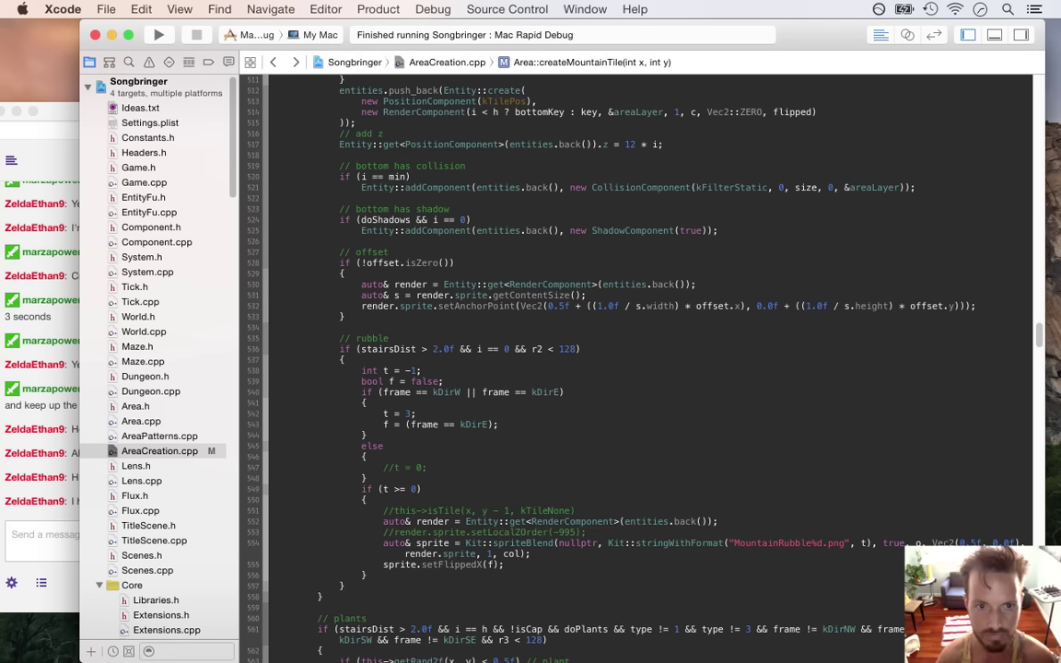
{"action": "key", "text": "super+v"}
- Add the line o.x += (4 * f ? -1 : 1); after the flip assignment in the west/east rubble branch
{"action": "left_click", "coordinate": [498, 434]}
{"action": "key", "text": "Return"}
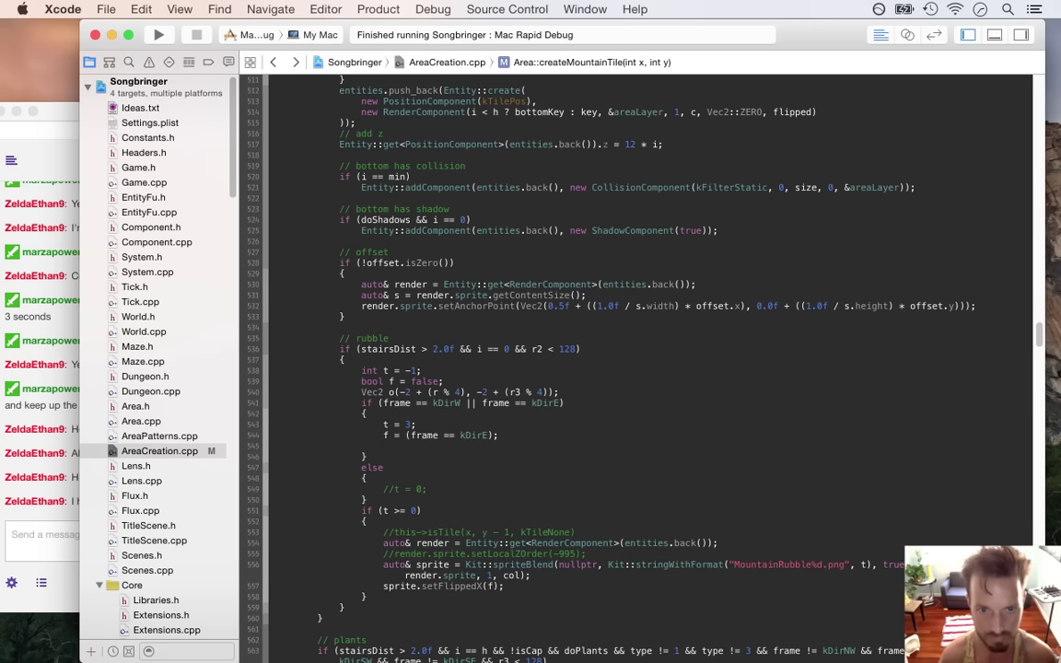
{"action": "type", "text": "o"}
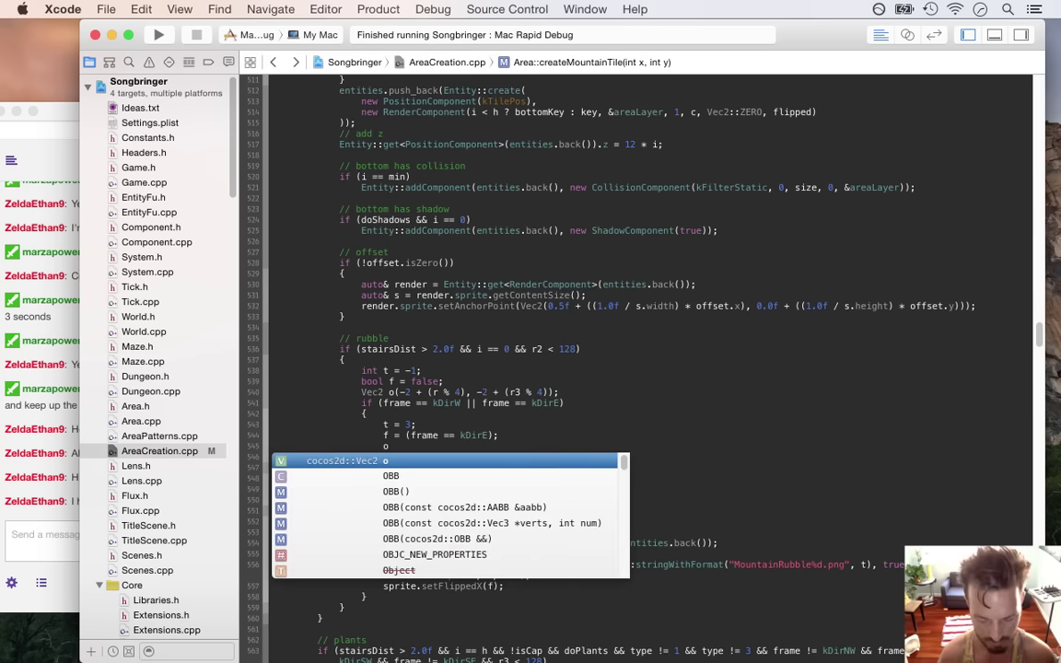
{"action": "type", "text": ".x +"}
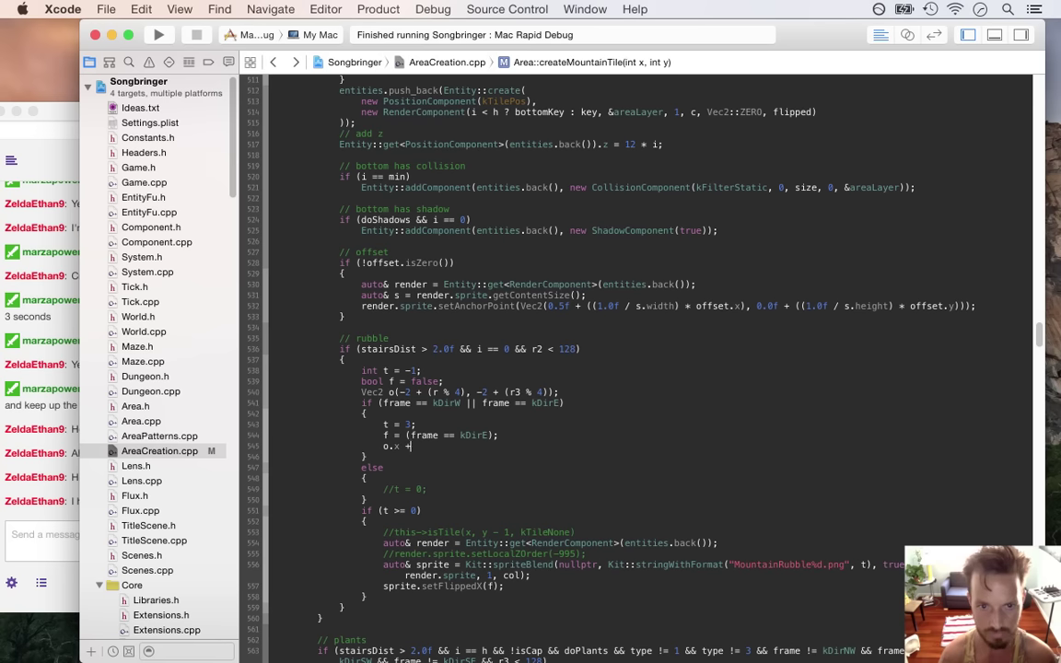
{"action": "type", "text": "= ("}
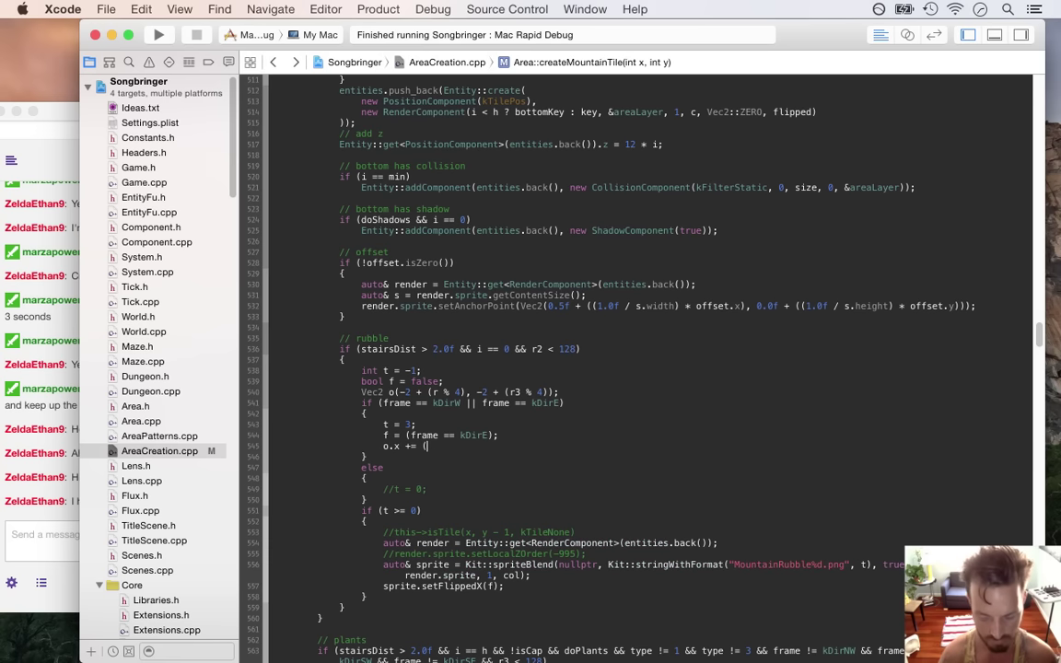
{"action": "type", "text": "4) * f("}
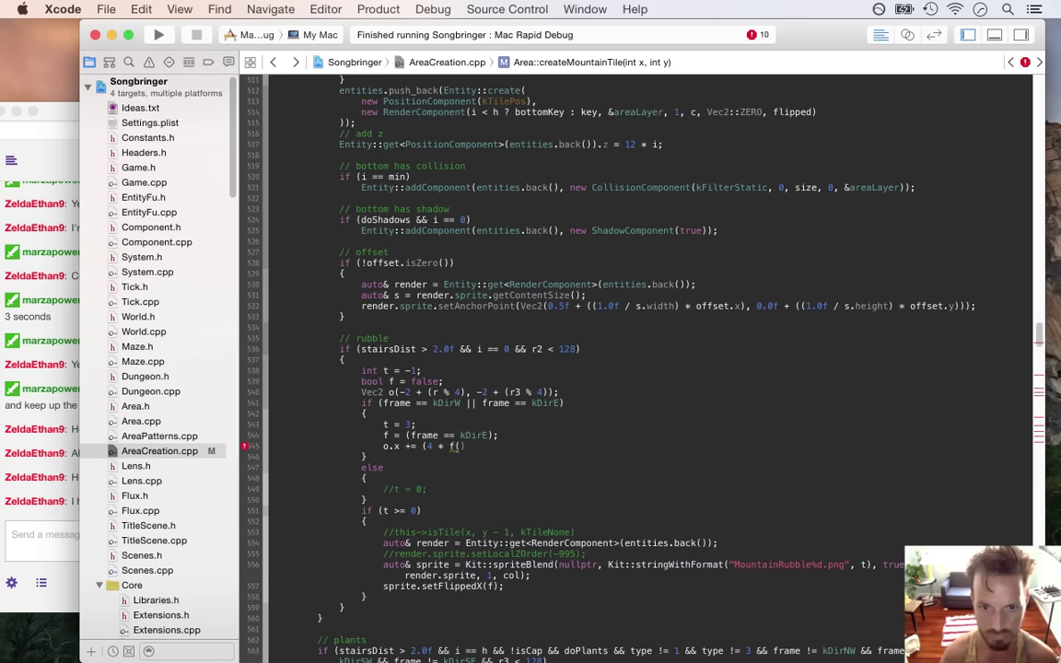
{"action": "key", "text": "BackSpace"}
{"action": "type", "text": "? -1 "}
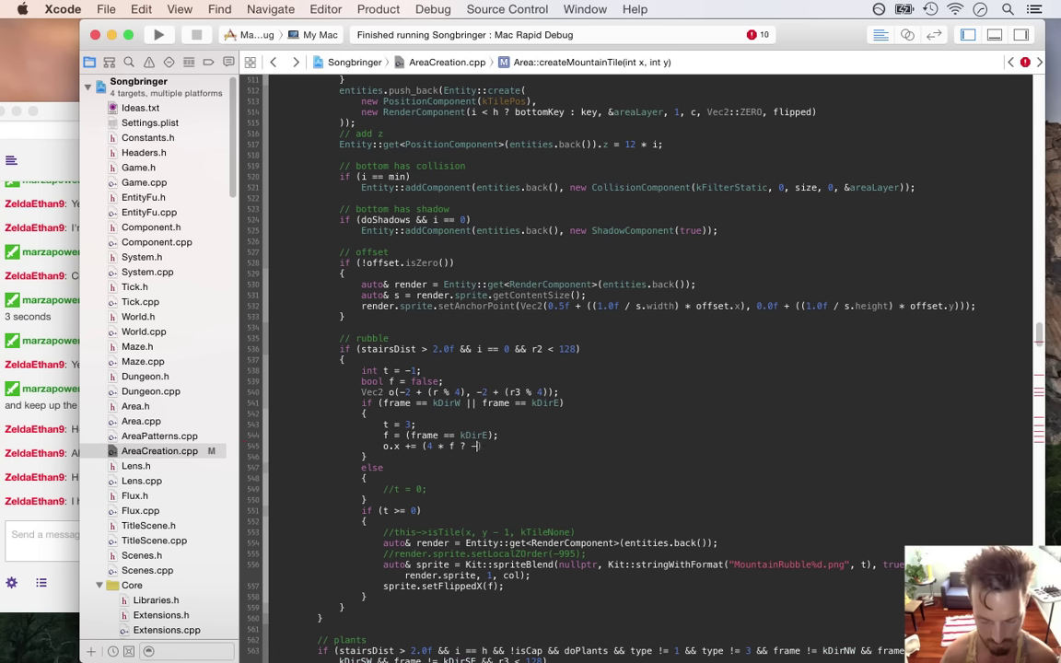
{"action": "type", "text": ": 1)"}
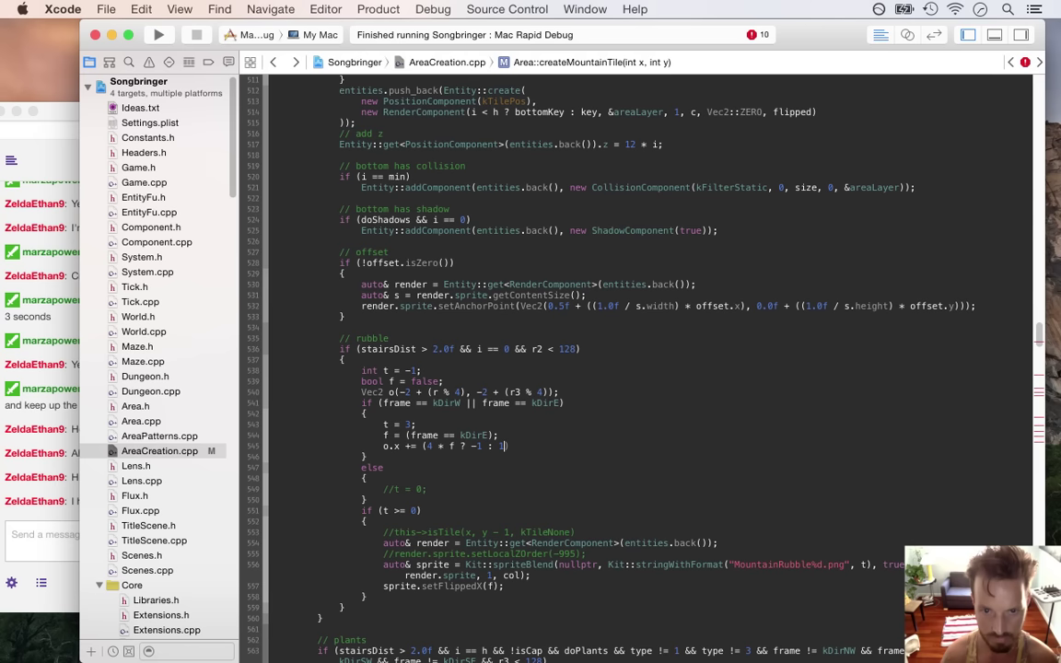
{"action": "type", "text": ";"}
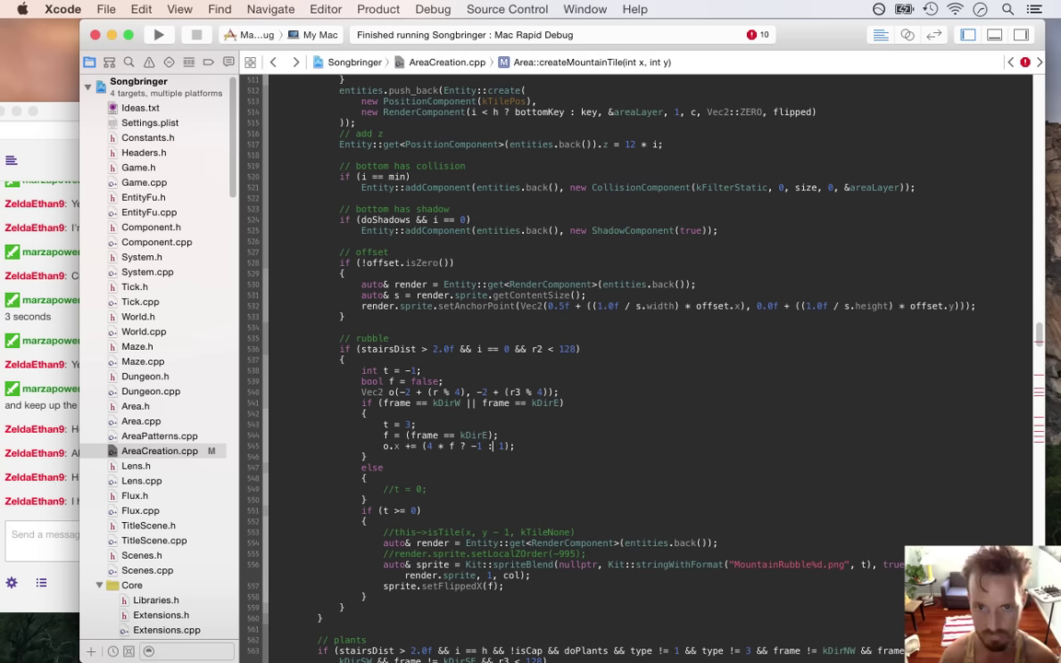
- Regroup the horizontal rubble offset so it reads o.x += 4 * (f ? -1 : 1);
{"action": "key", "text": "BackSpace"}
{"action": "key", "text": "Right"}
{"action": "key", "text": "Right"}
{"action": "key", "text": "Right"}
{"action": "key", "text": "Right"}
{"action": "type", "text": "("}
- Run the game, walk to the passage north of the start to check the shifted edge rubble, and quit
{"action": "key", "text": "super+r"}
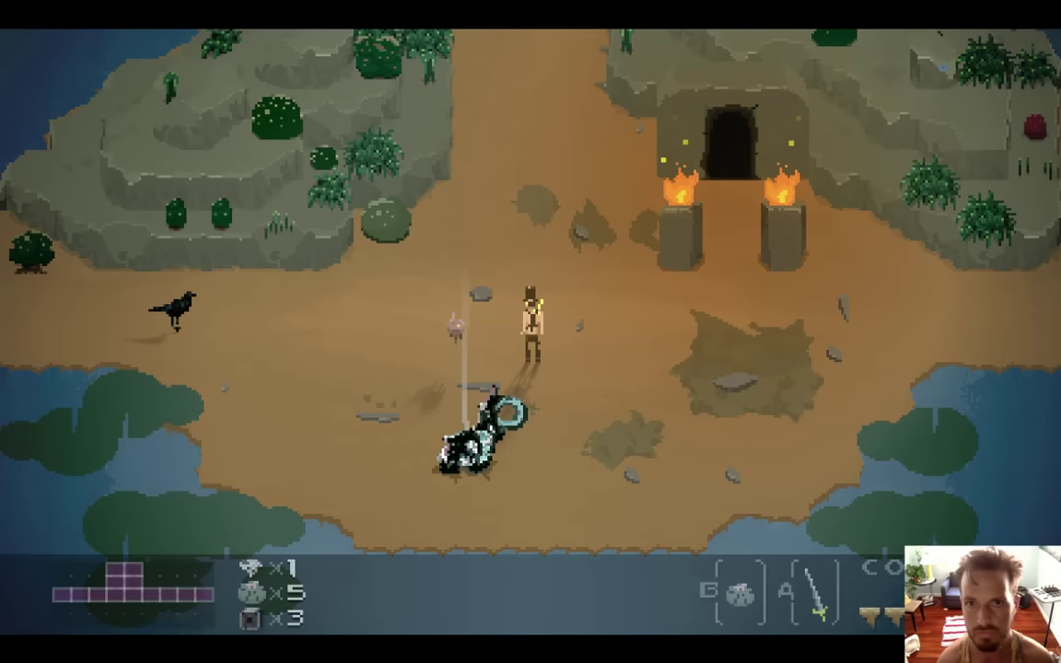
{"action": "key", "text": "Up"}
{"action": "key", "text": "Up"}
{"action": "key", "text": "Left"}
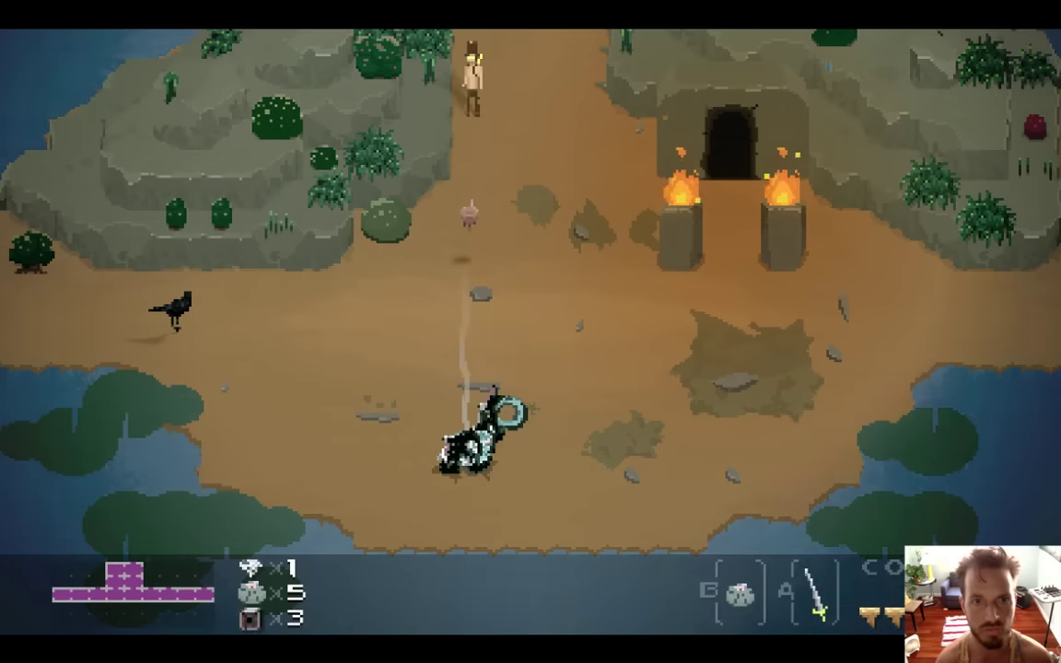
{"action": "key", "text": "Right"}
{"action": "key", "text": "Left"}
{"action": "key", "text": "Left"}
{"action": "key", "text": "Down"}
{"action": "key", "text": "super+q"}
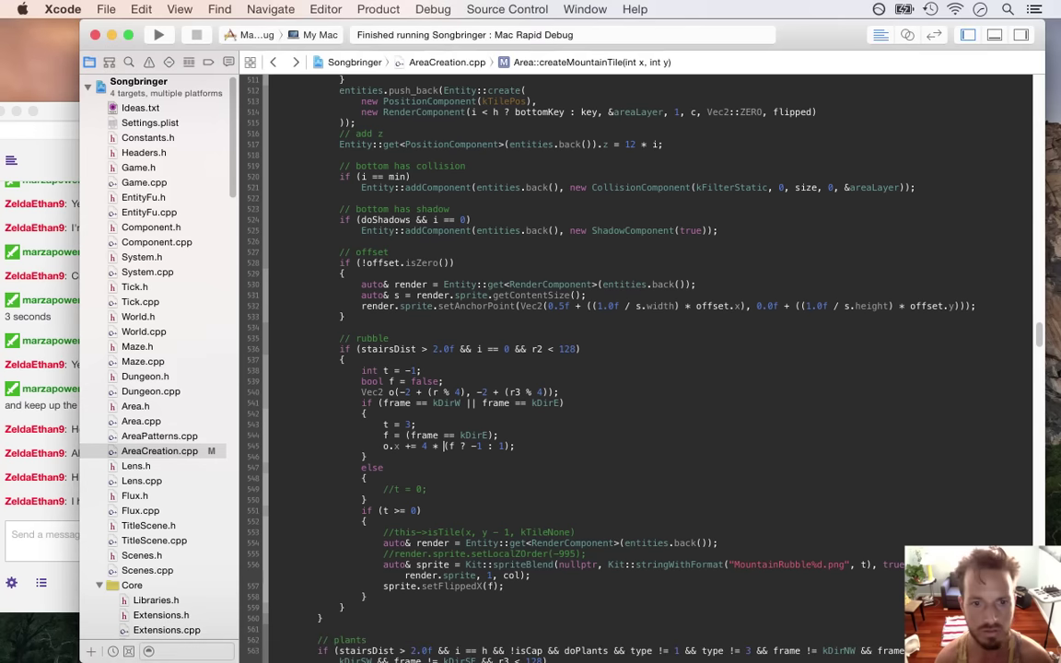
- Swap the signs in the horizontal rubble offset so it reads o.x += 4 * (f ? 1 : -1);
{"action": "key", "text": "Right"}
{"action": "key", "text": "Right"}
{"action": "key", "text": "Right"}
{"action": "key", "text": "Right"}
{"action": "key", "text": "Right"}
{"action": "key", "text": "BackSpace"}
{"action": "key", "text": "Right"}
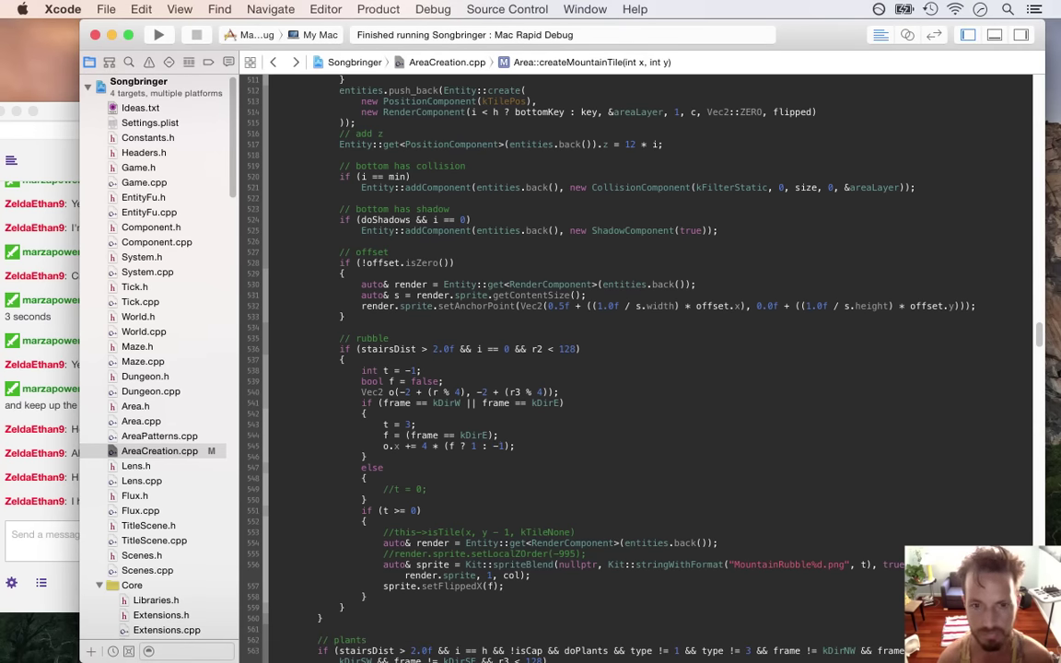
- Close the rubble condition after i == 0 and comment out the r2 < 128 check
{"action": "key", "text": "Up"}
{"action": "key", "text": "Up"}
{"action": "key", "text": "Up"}
{"action": "key", "text": "Up"}
{"action": "key", "text": "Up"}
{"action": "key", "text": "Up"}
{"action": "key", "text": "Up"}
{"action": "key", "text": "Up"}
{"action": "key", "text": "Up"}
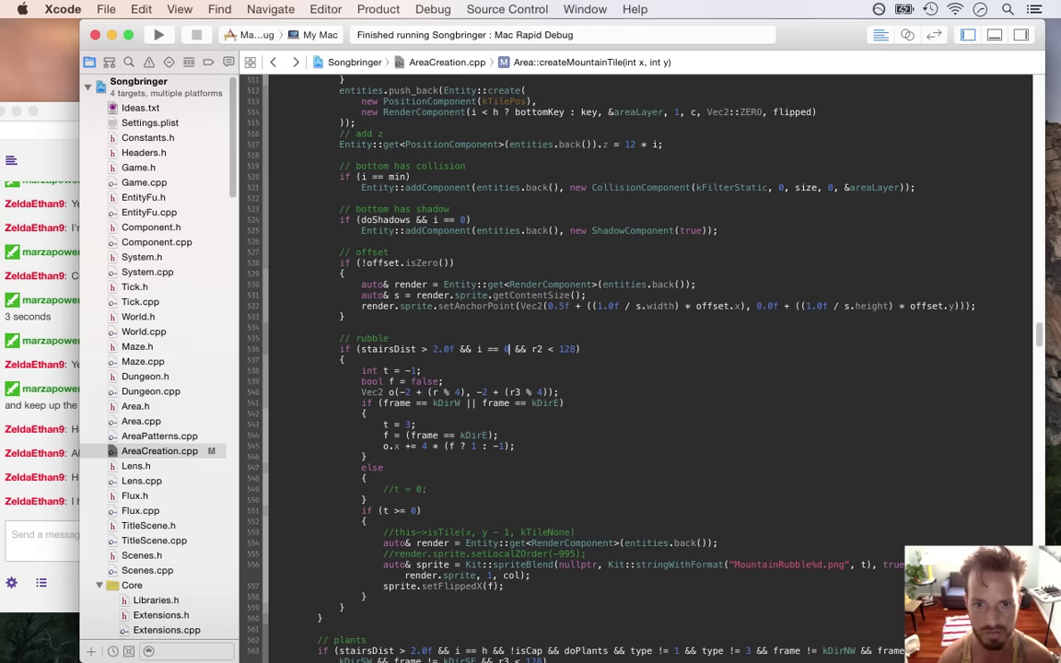
{"action": "type", "text": ")//"}
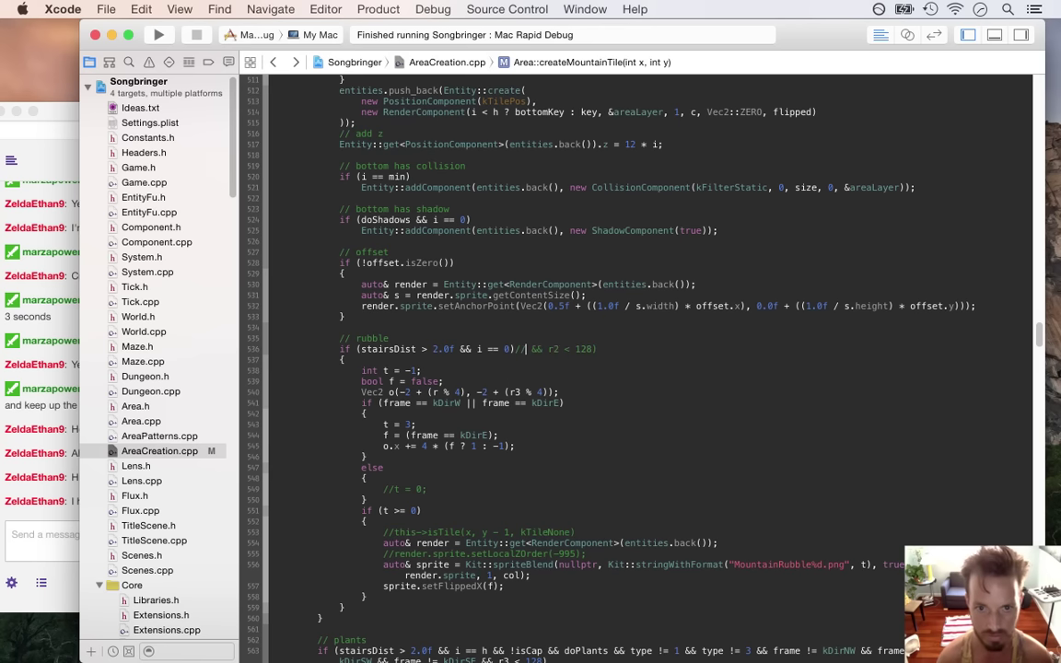
- Run the game and walk around the south and east edges of the western mountain to check for rubble
{"action": "key", "text": "cmd+r"}
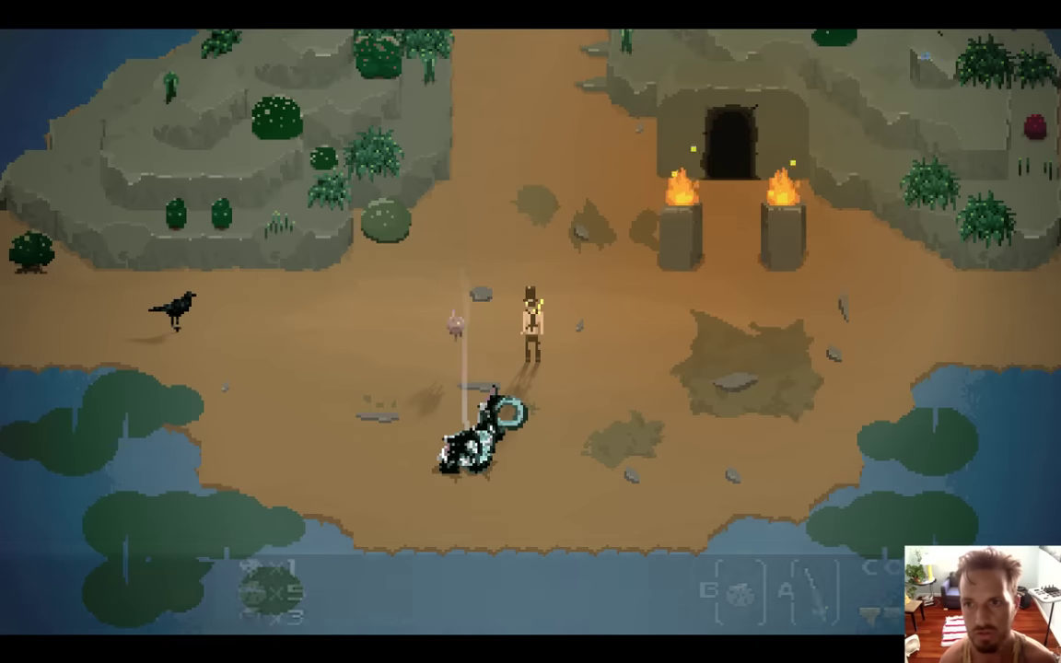
{"action": "key", "text": "Up"}
{"action": "key", "text": "w"}
{"action": "key", "text": "s"}
{"action": "key", "text": "a"}
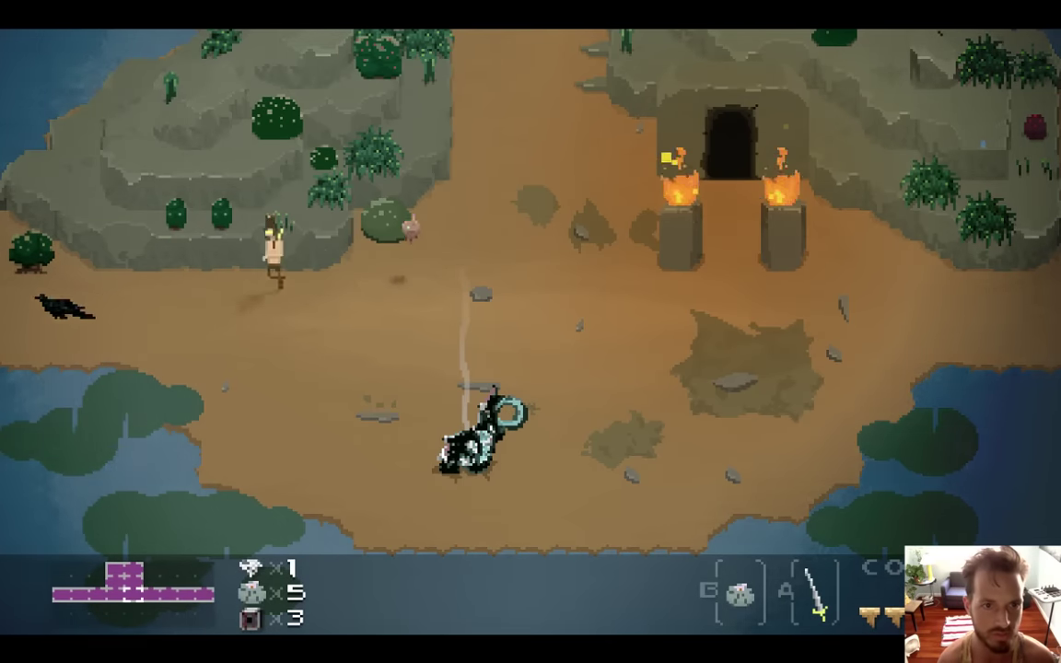
{"action": "key", "text": "d"}
{"action": "key", "text": "d"}
{"action": "key", "text": "w"}
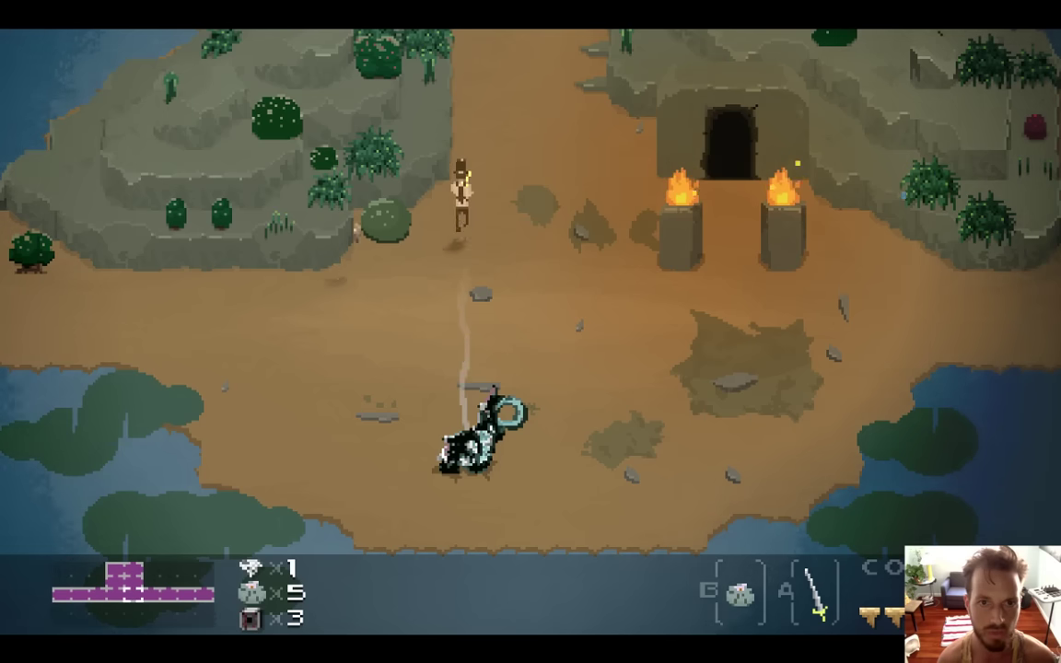
- Inspect the rubble along both sides of the northern passage beside the torch-lit cave, and quit the game
{"action": "key", "text": "d"}
{"action": "key", "text": "w"}
{"action": "key", "text": "d"}
{"action": "key", "text": "w"}
{"action": "key", "text": "s"}
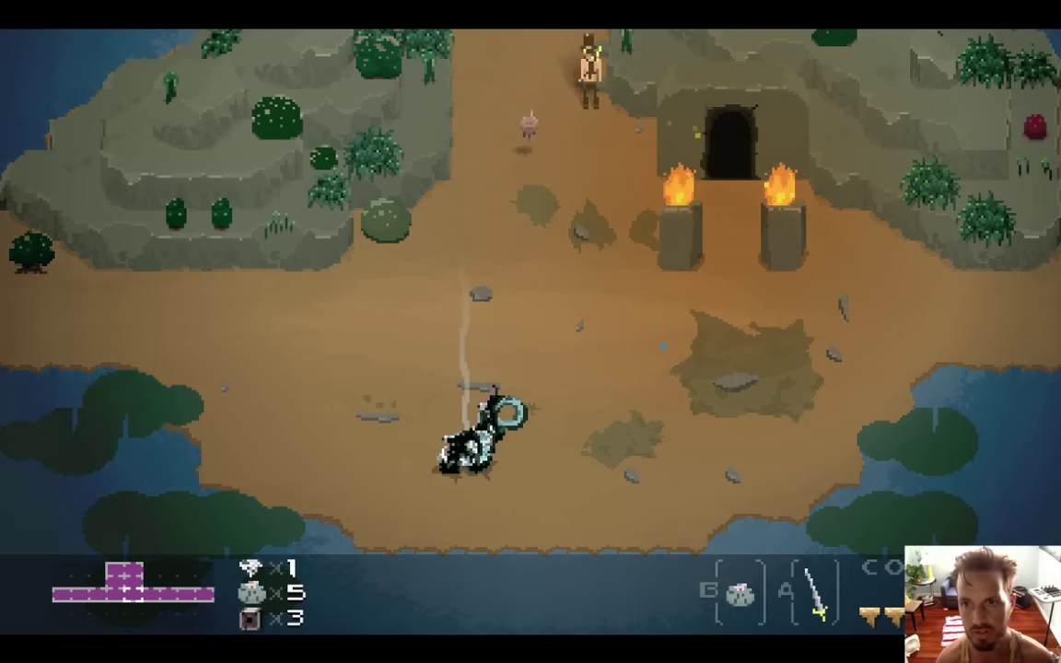
{"action": "key", "text": "a"}
{"action": "key", "text": "d"}
{"action": "key", "text": "a"}
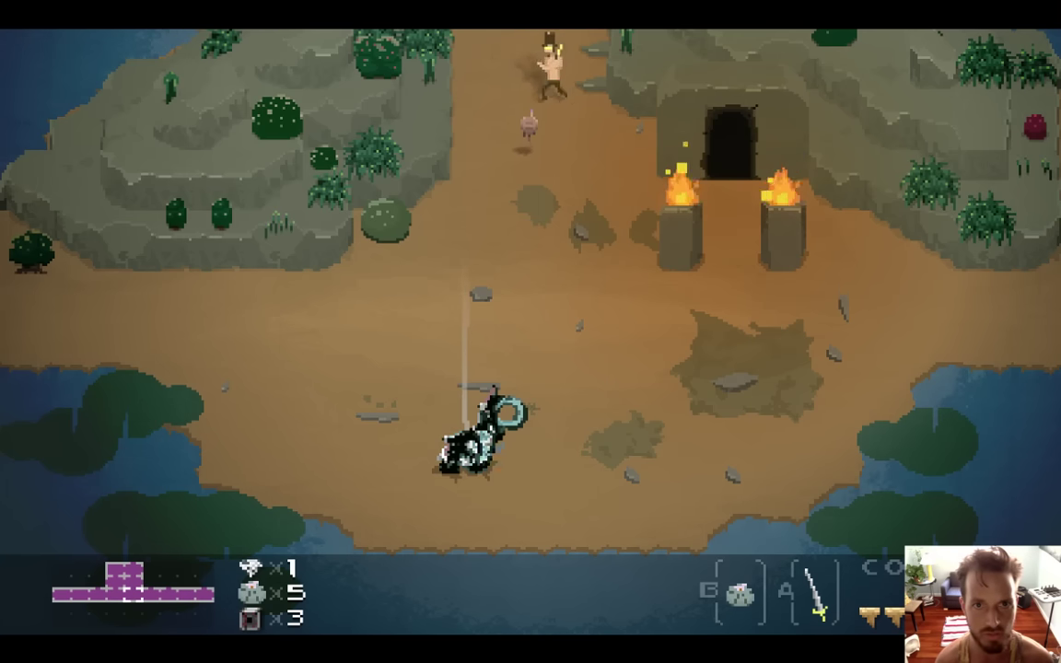
{"action": "key", "text": "s"}
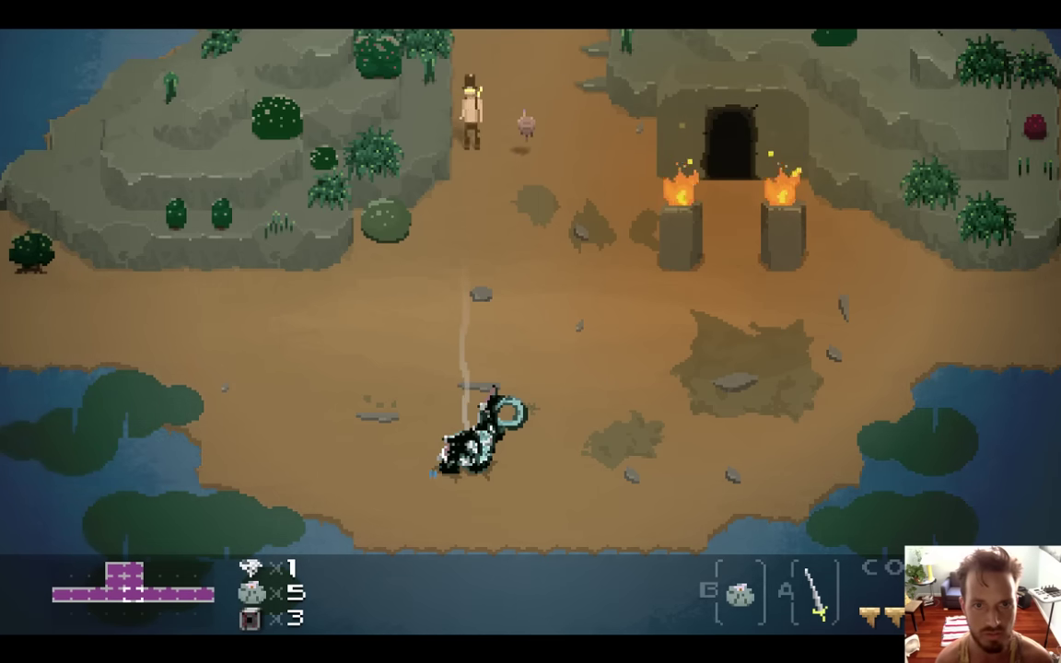
{"action": "key", "text": "w"}
{"action": "key", "text": "super+q"}
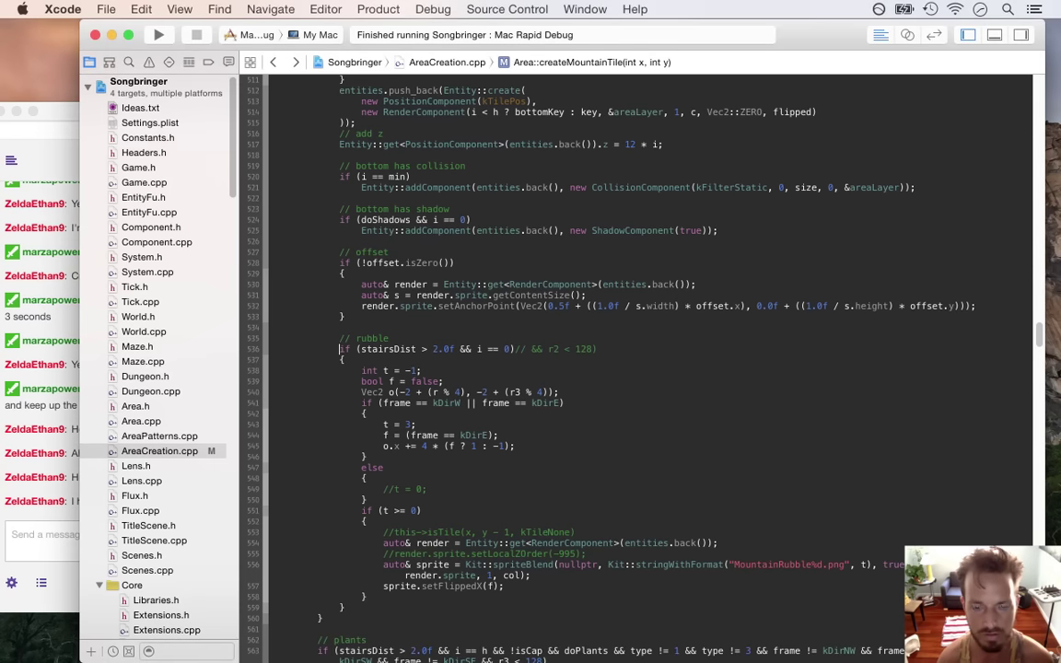
- Comment out the stairsDist rubble condition and add if (i == 0) on the line below it
{"action": "type", "text": "//"}
{"action": "key", "text": "super+Right"}
{"action": "key", "text": "Return"}
{"action": "type", "text": "if (i == 0"}
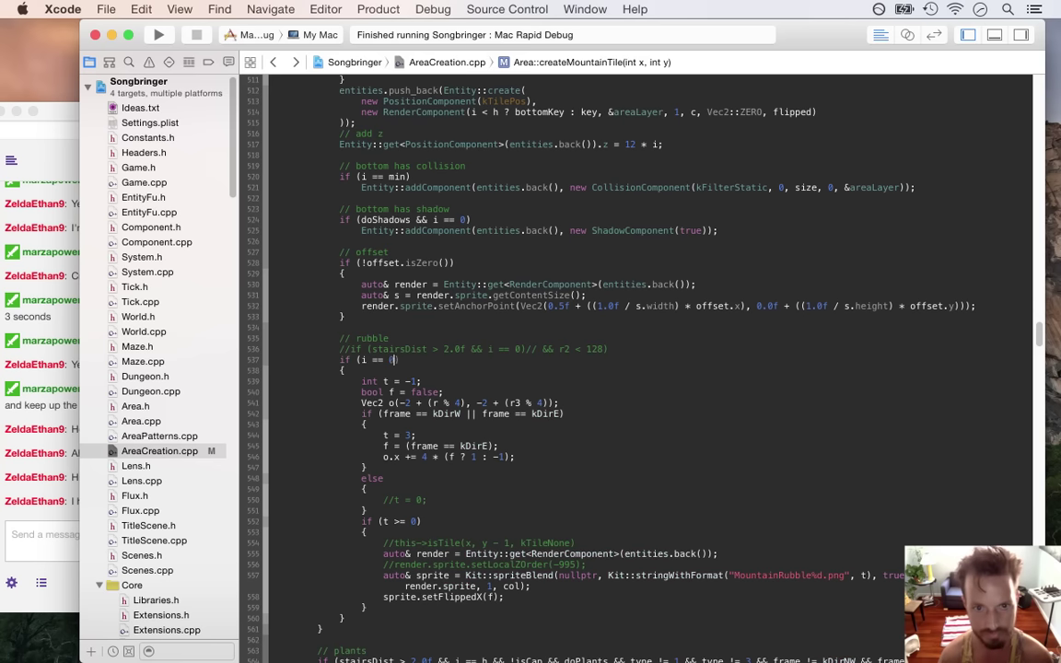
- Complete the rubble condition as if (i == 0), then run the game to check it and quit
{"action": "type", "text": ")"}
{"action": "key", "text": "super+r"}
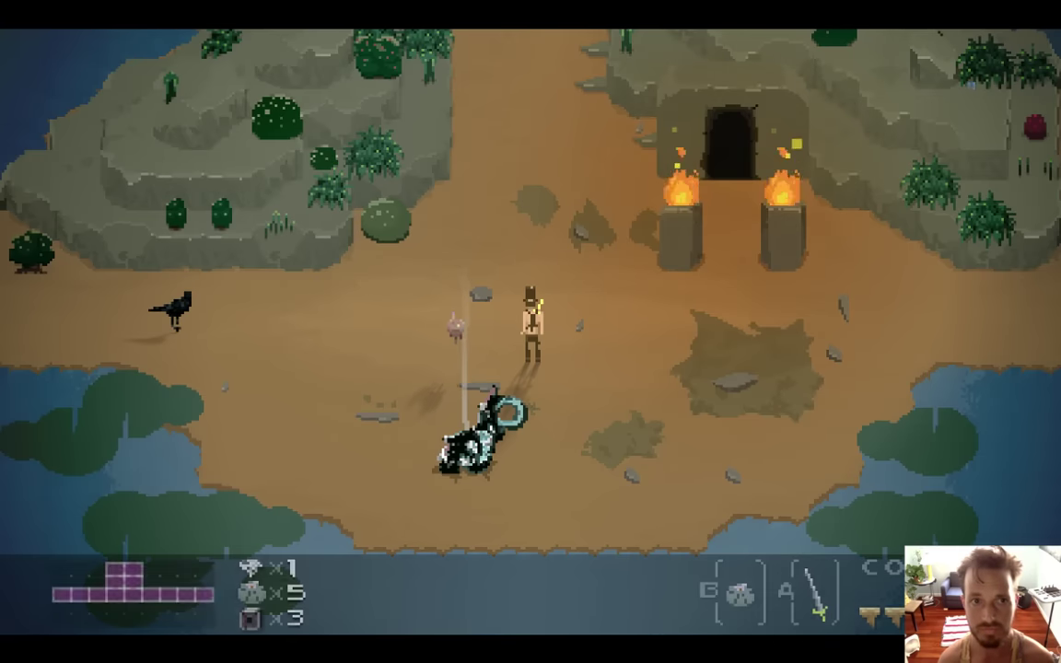
{"action": "key", "text": "super+q"}
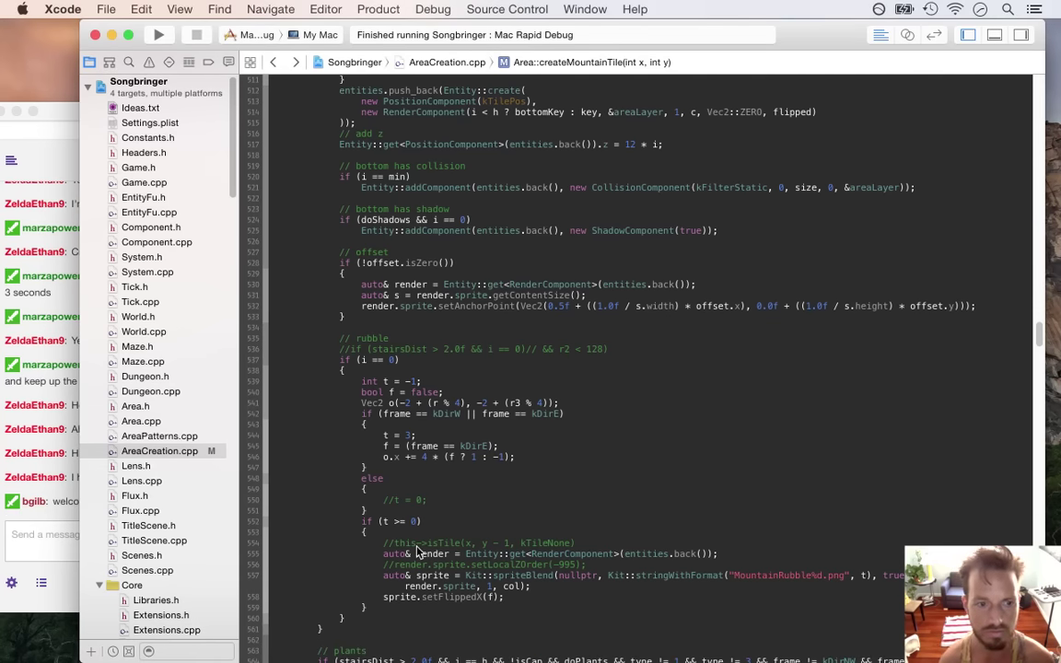
- Read the newest viewer messages in the Twitch chat in Safari, then return to the code in Xcode
{"action": "left_click", "coordinate": [63, 523]}
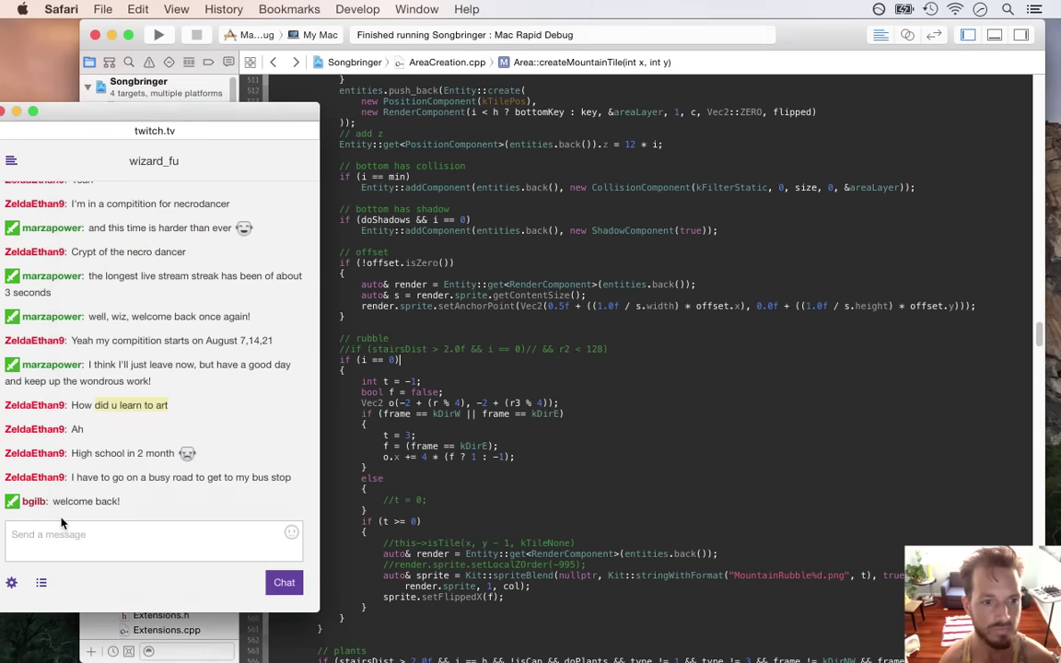
{"action": "left_click_drag", "start_coordinate": [68, 501], "coordinate": [119, 514]}
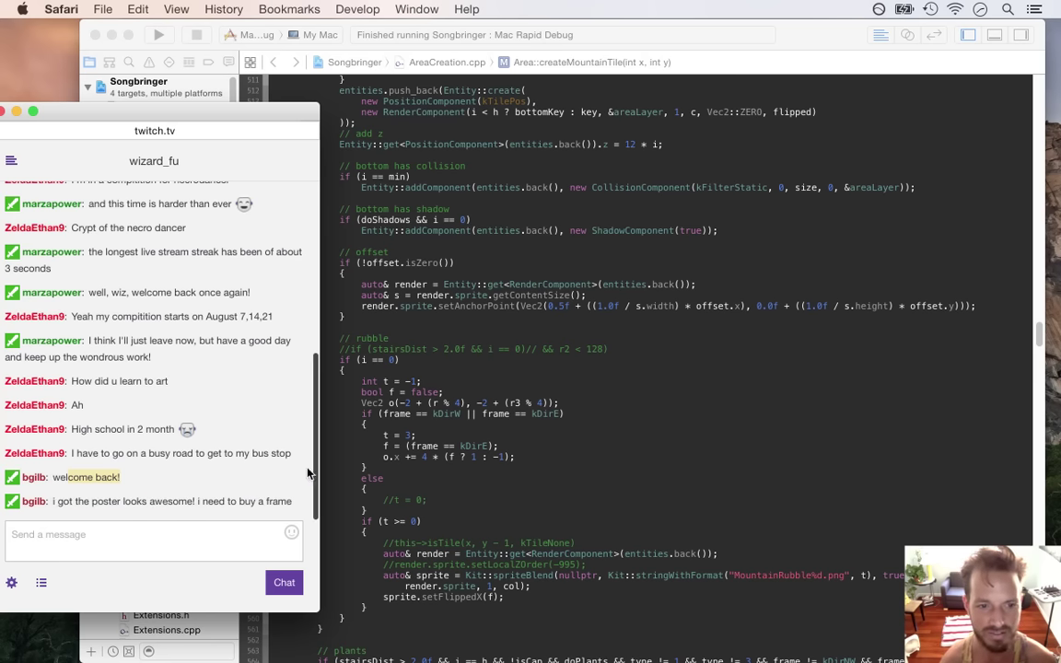
{"action": "left_click_drag", "start_coordinate": [79, 505], "coordinate": [230, 505]}
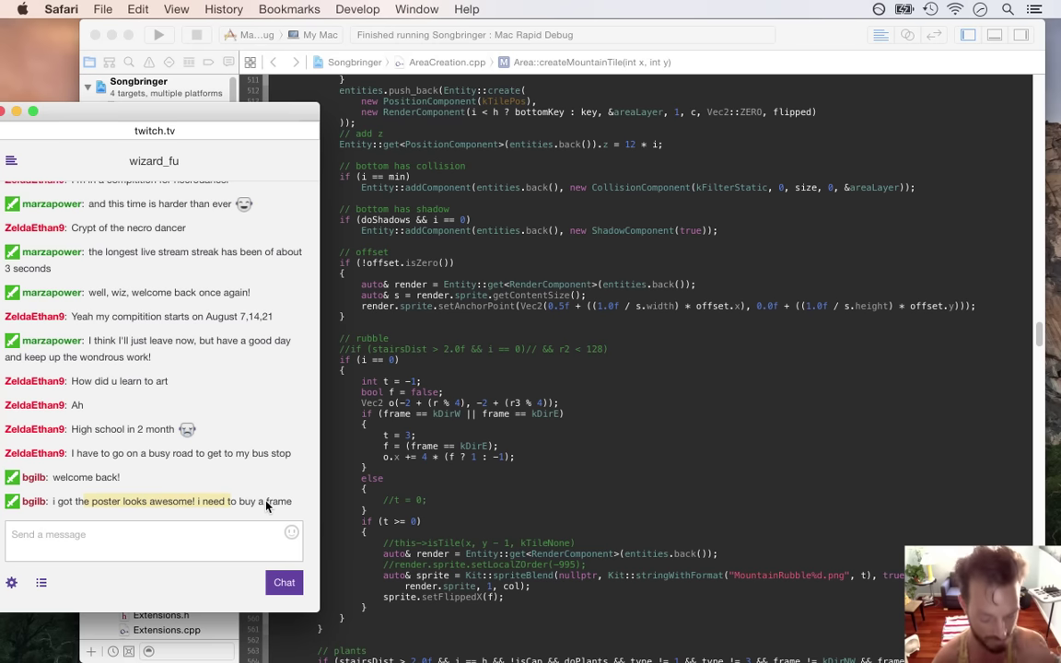
{"action": "left_click", "coordinate": [435, 477]}
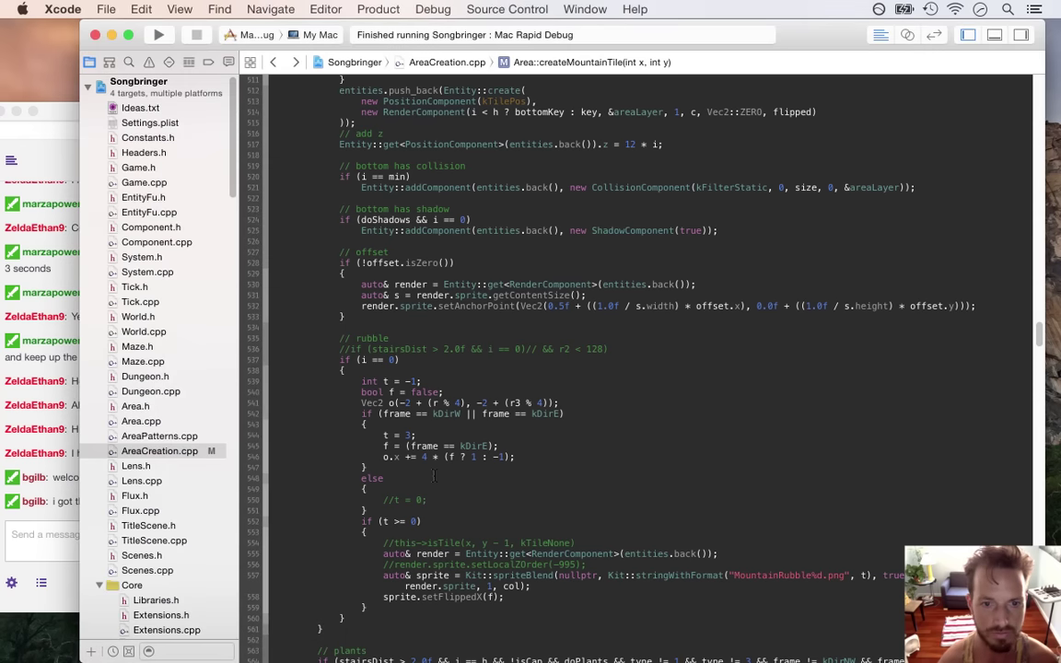
- Review the createMountainTile code from the rubble block back up to the style == 1 branch
{"action": "key", "text": "Up"}
{"action": "key", "text": "Up"}
{"action": "key", "text": "Up"}
{"action": "key", "text": "Up"}
{"action": "key", "text": "Up"}
{"action": "key", "text": "Up"}
{"action": "key", "text": "Up"}
{"action": "key", "text": "Up"}
{"action": "key", "text": "Up"}
{"action": "key", "text": "Up"}
{"action": "key", "text": "Up"}
{"action": "key", "text": "Up"}
{"action": "key", "text": "Up"}
{"action": "key", "text": "Up"}
{"action": "key", "text": "Up"}
{"action": "key", "text": "Up"}
{"action": "key", "text": "Up"}
{"action": "key", "text": "Up"}
{"action": "key", "text": "Up"}
{"action": "key", "text": "Up"}
{"action": "key", "text": "Up"}
{"action": "key", "text": "Up"}
{"action": "key", "text": "Up"}
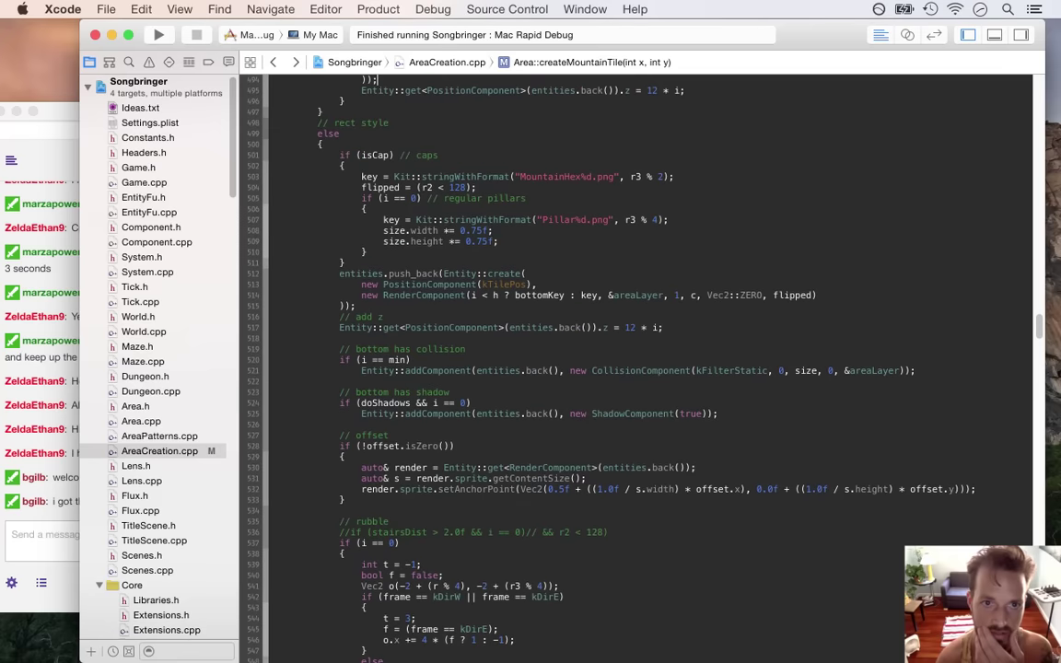
{"action": "key", "text": "Up"}
{"action": "key", "text": "Up"}
{"action": "key", "text": "Up"}
{"action": "key", "text": "Up"}
{"action": "key", "text": "Up"}
{"action": "key", "text": "Up"}
{"action": "key", "text": "Up"}
{"action": "key", "text": "Up"}
{"action": "key", "text": "Up"}
{"action": "key", "text": "Up"}
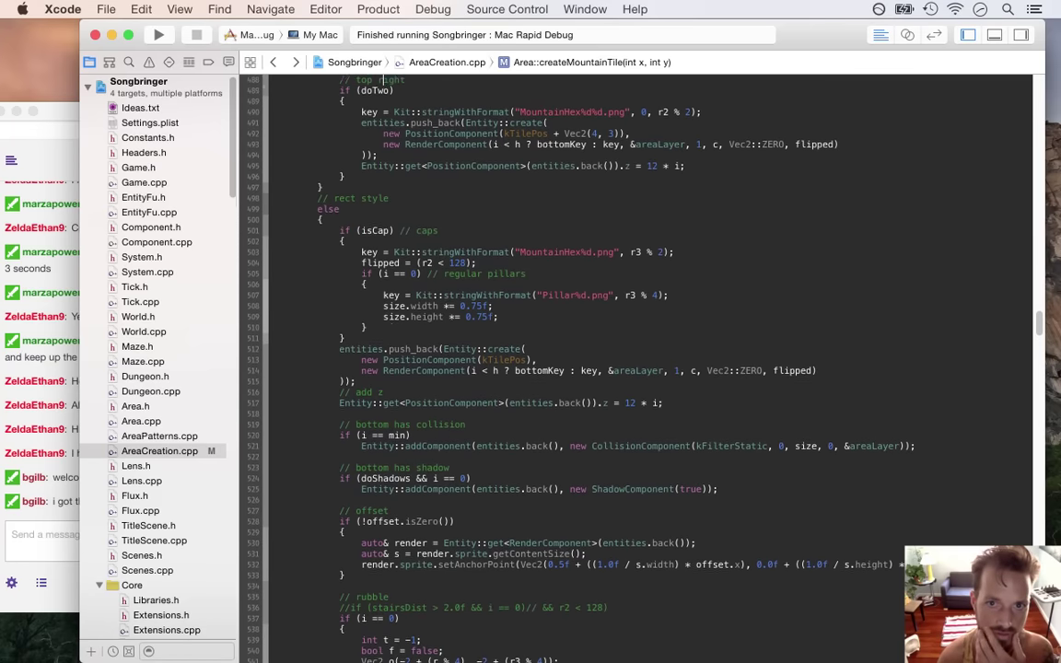
{"action": "key", "text": "Up"}
{"action": "key", "text": "Up"}
{"action": "key", "text": "Up"}
{"action": "key", "text": "Up"}
{"action": "key", "text": "Up"}
{"action": "key", "text": "Up"}
{"action": "key", "text": "Up"}
{"action": "key", "text": "Up"}
{"action": "key", "text": "Up"}
{"action": "key", "text": "Up"}
{"action": "key", "text": "Up"}
{"action": "key", "text": "Up"}
{"action": "key", "text": "Up"}
{"action": "key", "text": "Up"}
{"action": "key", "text": "Up"}
{"action": "key", "text": "Up"}
{"action": "key", "text": "Up"}
{"action": "key", "text": "Up"}
{"action": "key", "text": "Up"}
{"action": "key", "text": "Up"}
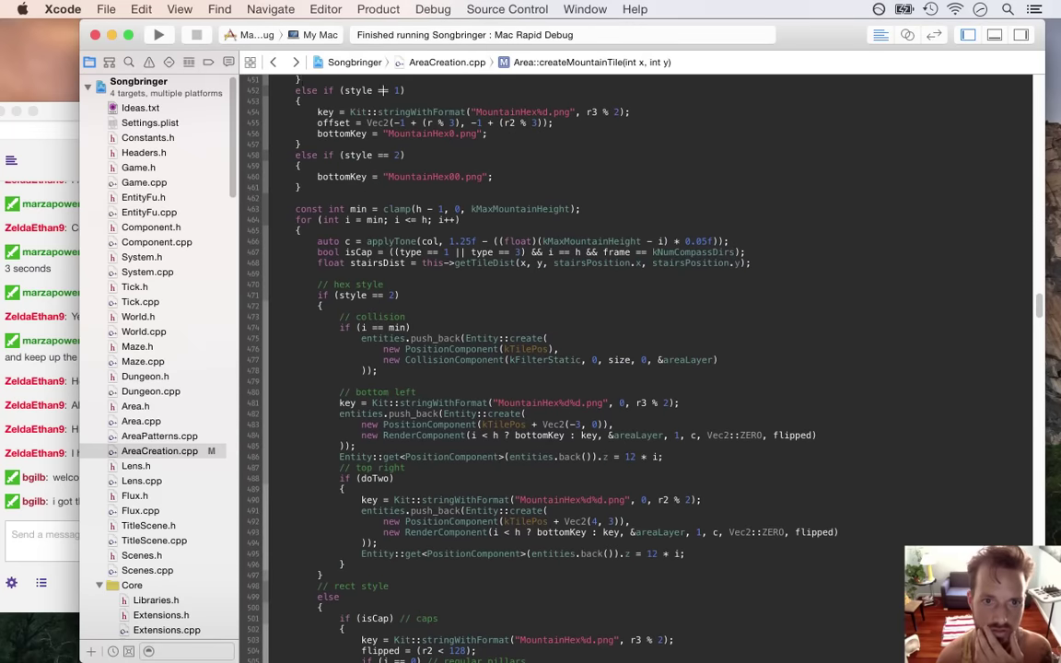
- Read through the hex style, rect style and rubble code down to the start of the plants block
{"action": "key", "text": "Down"}
{"action": "key", "text": "Down"}
{"action": "key", "text": "Down"}
{"action": "key", "text": "Down"}
{"action": "key", "text": "Down"}
{"action": "key", "text": "Down"}
{"action": "key", "text": "Down"}
{"action": "key", "text": "Down"}
{"action": "key", "text": "Down"}
{"action": "key", "text": "Down"}
{"action": "key", "text": "Down"}
{"action": "key", "text": "Down"}
{"action": "key", "text": "Down"}
{"action": "key", "text": "Down"}
{"action": "key", "text": "Down"}
{"action": "key", "text": "Down"}
{"action": "key", "text": "Down"}
{"action": "key", "text": "Down"}
{"action": "key", "text": "Down"}
{"action": "key", "text": "Down"}
{"action": "key", "text": "Down"}
{"action": "key", "text": "Down"}
{"action": "key", "text": "Down"}
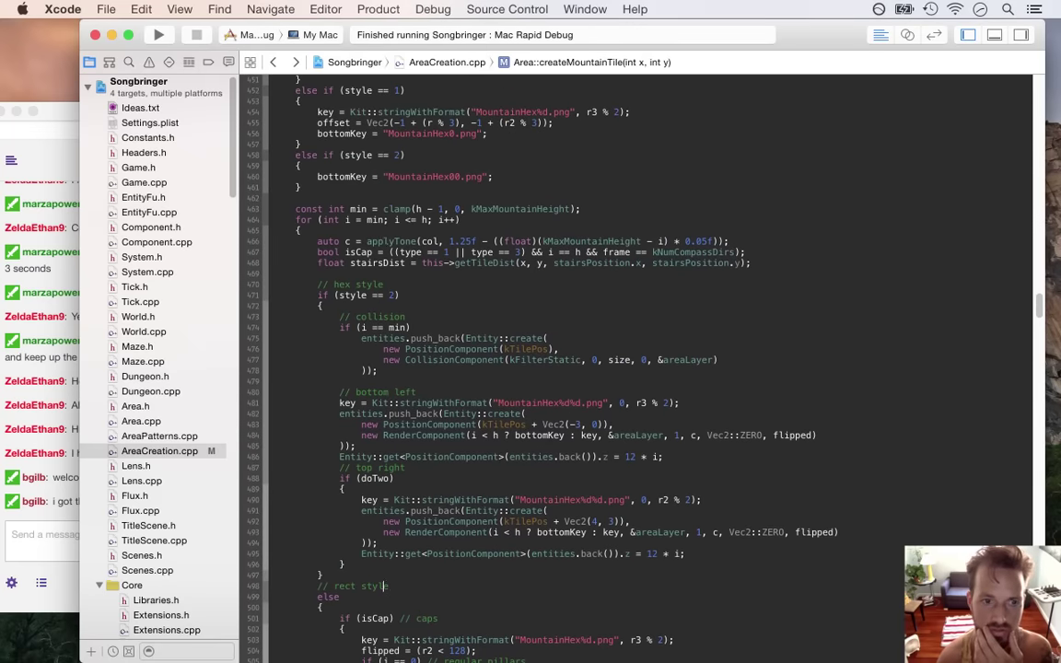
{"action": "key", "text": "Down"}
{"action": "key", "text": "Down"}
{"action": "key", "text": "Down"}
{"action": "key", "text": "Down"}
{"action": "key", "text": "Down"}
{"action": "key", "text": "Down"}
{"action": "key", "text": "Down"}
{"action": "key", "text": "Down"}
{"action": "key", "text": "Down"}
{"action": "key", "text": "Down"}
{"action": "key", "text": "Down"}
{"action": "key", "text": "Down"}
{"action": "key", "text": "Down"}
{"action": "key", "text": "Down"}
{"action": "key", "text": "Down"}
{"action": "key", "text": "Down"}
{"action": "key", "text": "Down"}
{"action": "key", "text": "Down"}
{"action": "key", "text": "Down"}
{"action": "key", "text": "Down"}
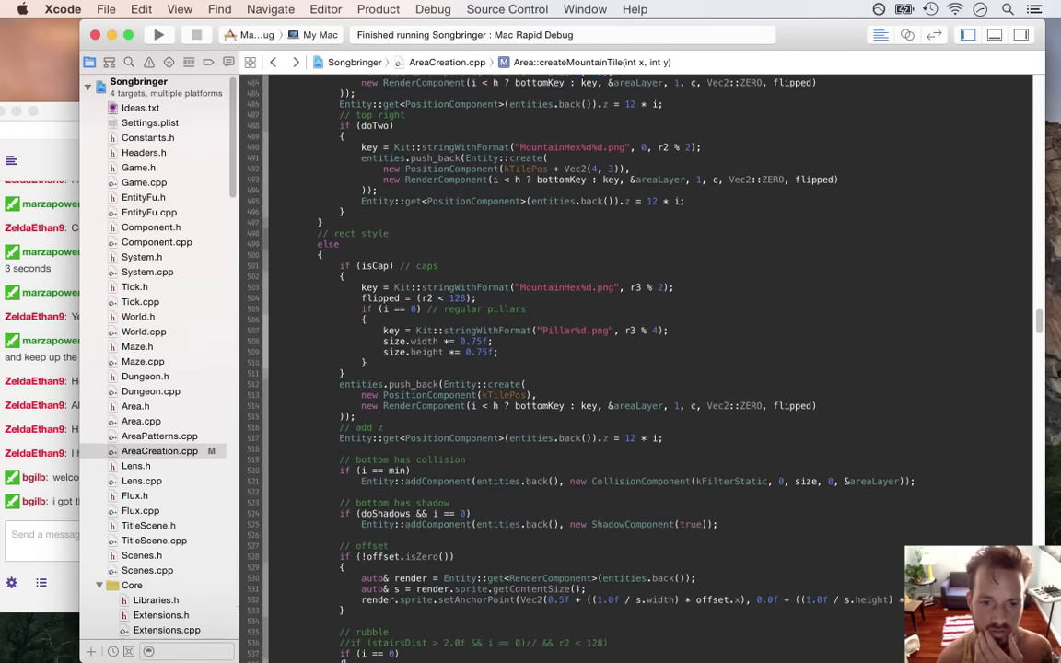
{"action": "key", "text": "Down"}
{"action": "key", "text": "Down"}
{"action": "key", "text": "Down"}
{"action": "key", "text": "Down"}
{"action": "key", "text": "Down"}
{"action": "key", "text": "Down"}
{"action": "key", "text": "Down"}
{"action": "key", "text": "Down"}
{"action": "key", "text": "Down"}
{"action": "key", "text": "Down"}
{"action": "key", "text": "Down"}
{"action": "key", "text": "Down"}
{"action": "key", "text": "Down"}
{"action": "key", "text": "Down"}
{"action": "key", "text": "Down"}
{"action": "key", "text": "Down"}
{"action": "key", "text": "Down"}
{"action": "key", "text": "Down"}
{"action": "key", "text": "Down"}
{"action": "key", "text": "Down"}
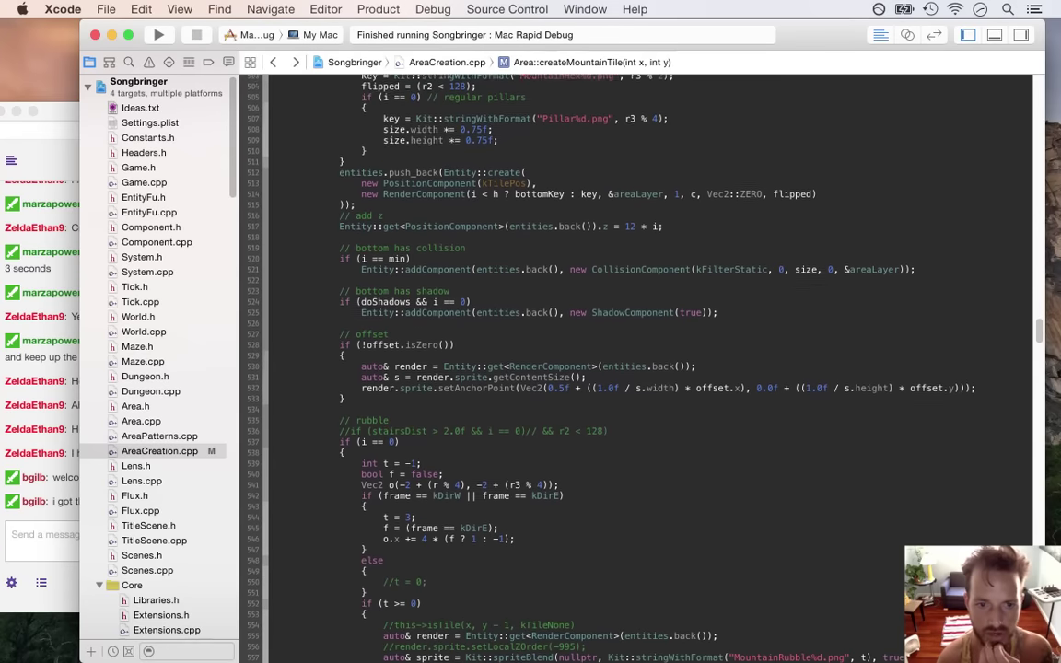
{"action": "key", "text": "Down"}
{"action": "key", "text": "Down"}
{"action": "key", "text": "Down"}
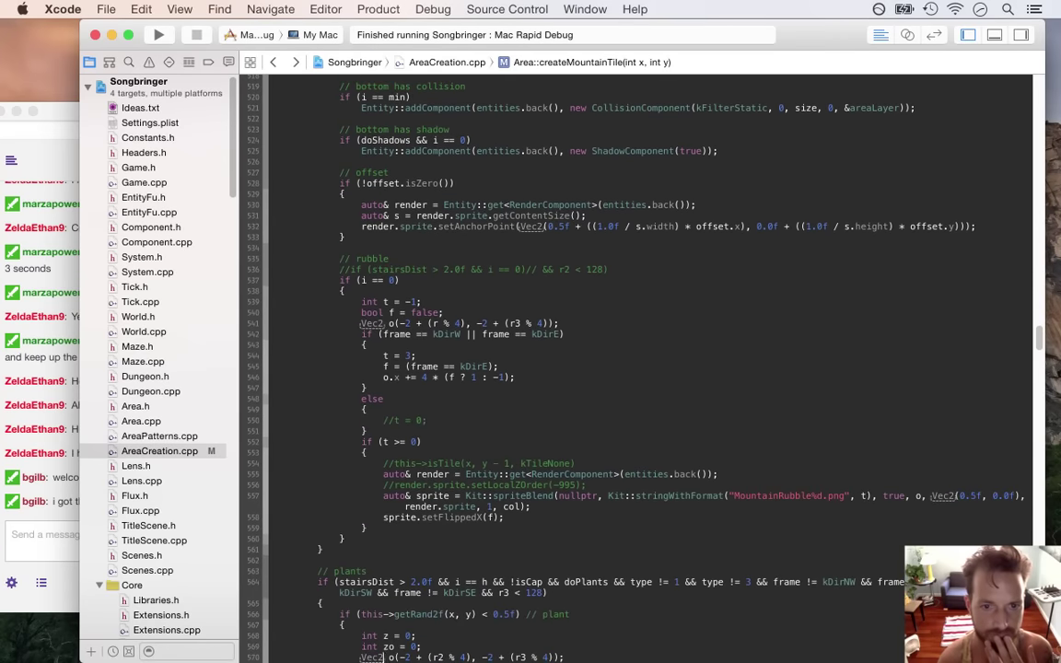
- Comment out the if (frame == kDirW || frame == kDirE) condition in the rubble block
{"action": "key", "text": "Up"}
{"action": "key", "text": "Up"}
{"action": "key", "text": "Up"}
{"action": "key", "text": "Up"}
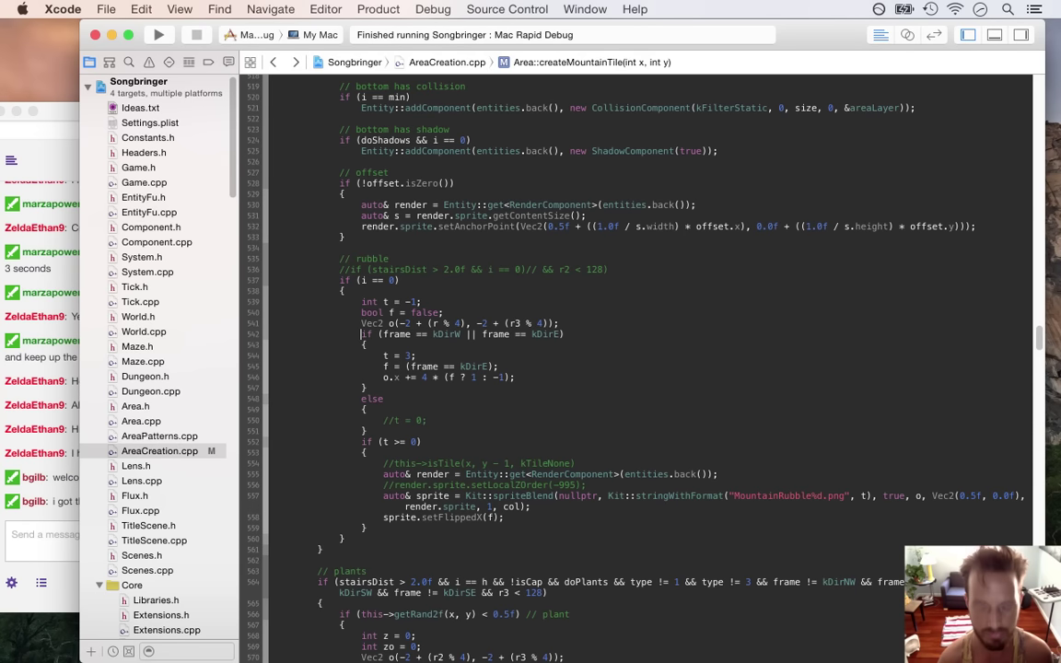
{"action": "type", "text": "//"}
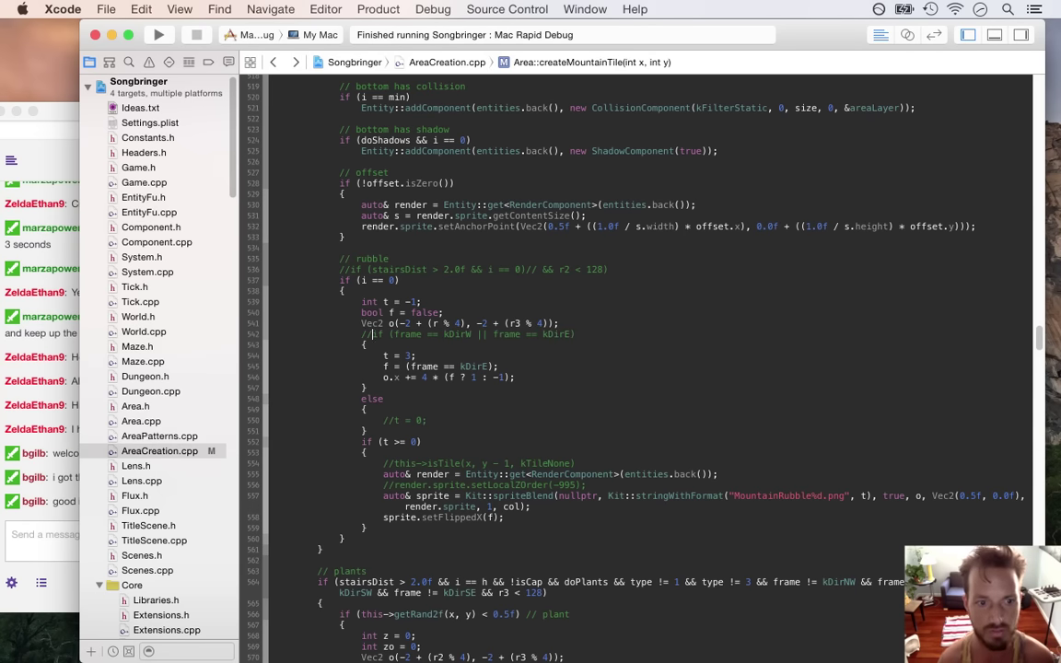
- Switch to the Twitch chat in Safari to read the latest viewer messages, then go back to Xcode
{"action": "left_click", "coordinate": [66, 498]}
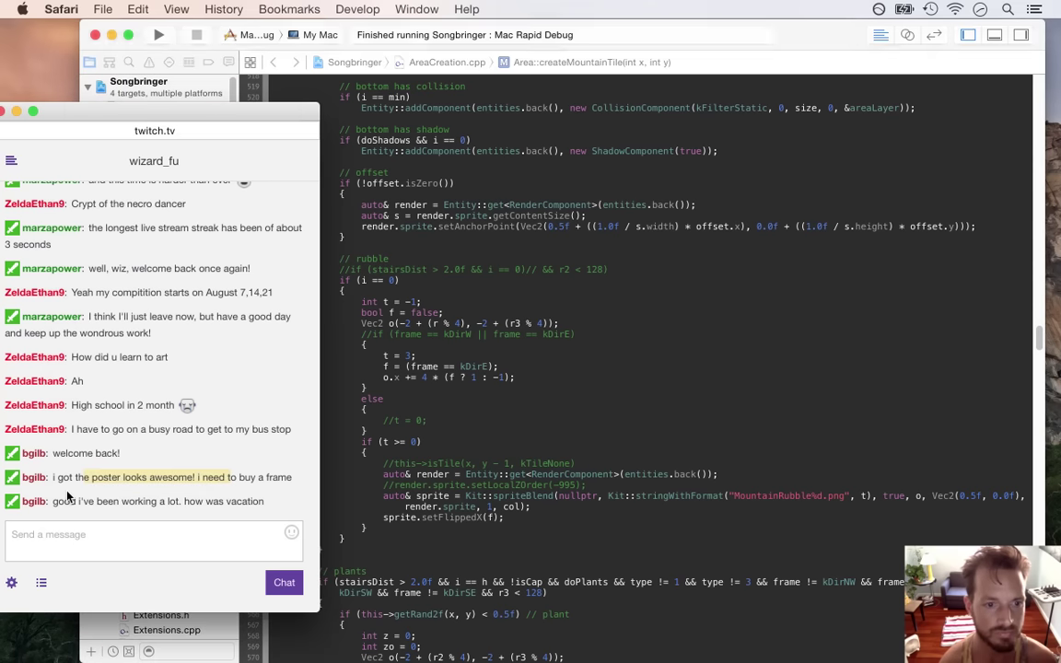
{"action": "left_click_drag", "start_coordinate": [71, 500], "coordinate": [206, 507]}
{"action": "left_click", "coordinate": [257, 497]}
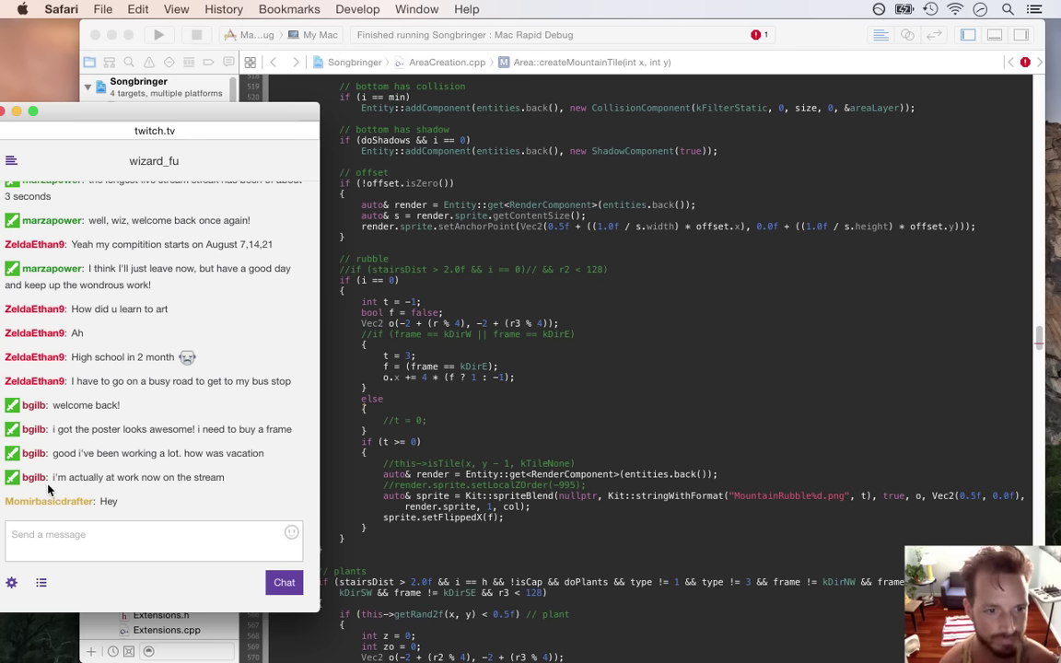
{"action": "left_click_drag", "start_coordinate": [58, 483], "coordinate": [221, 487]}
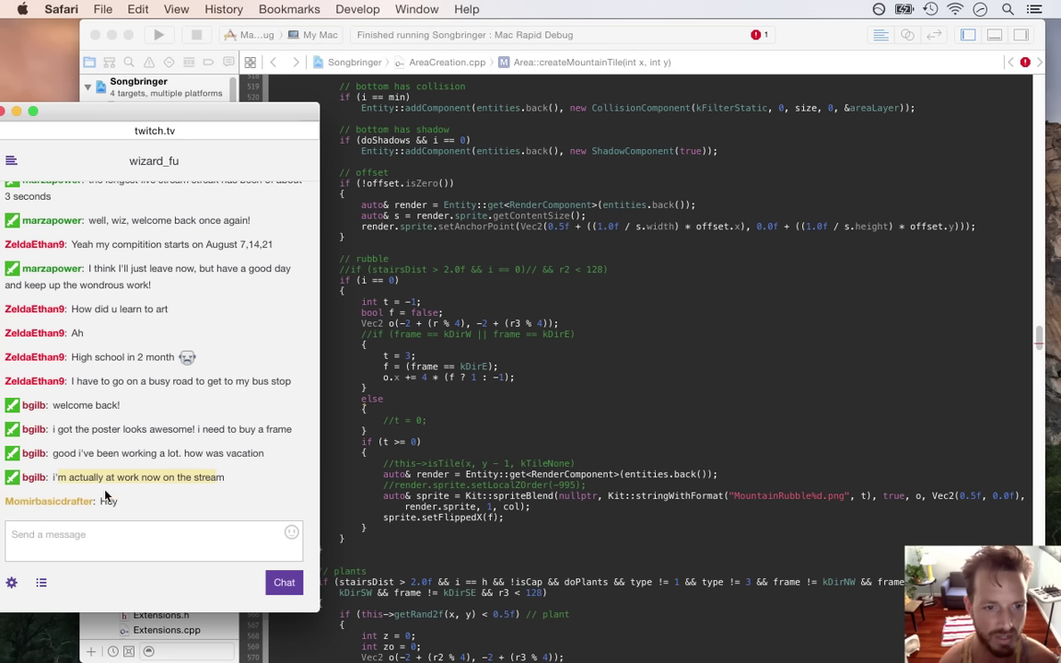
{"action": "left_click_drag", "start_coordinate": [106, 501], "coordinate": [132, 505]}
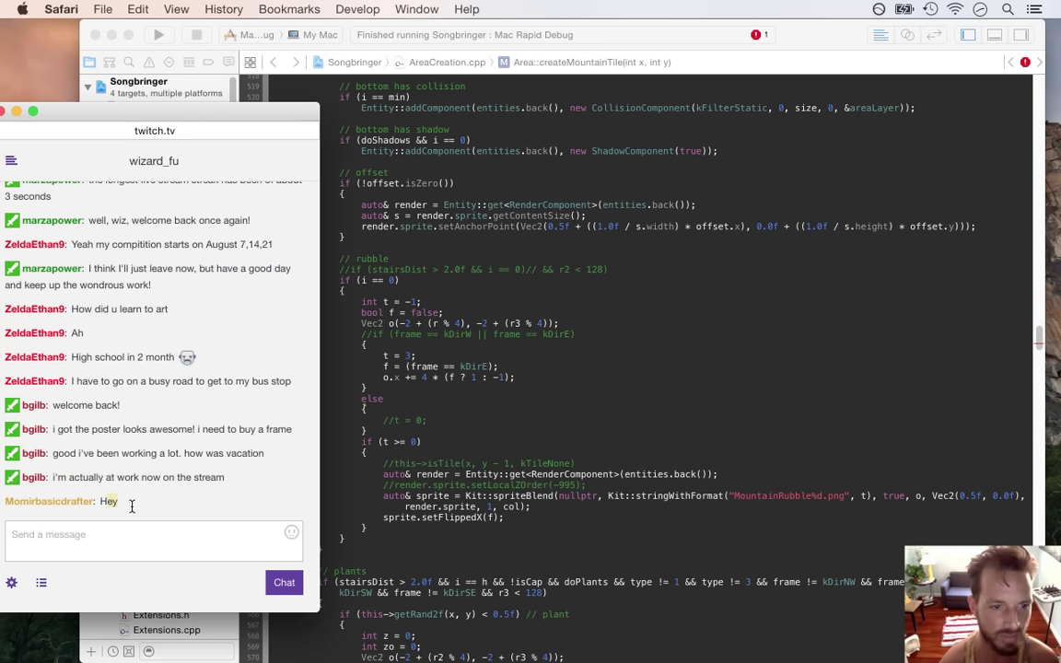
{"action": "left_click", "coordinate": [591, 431]}
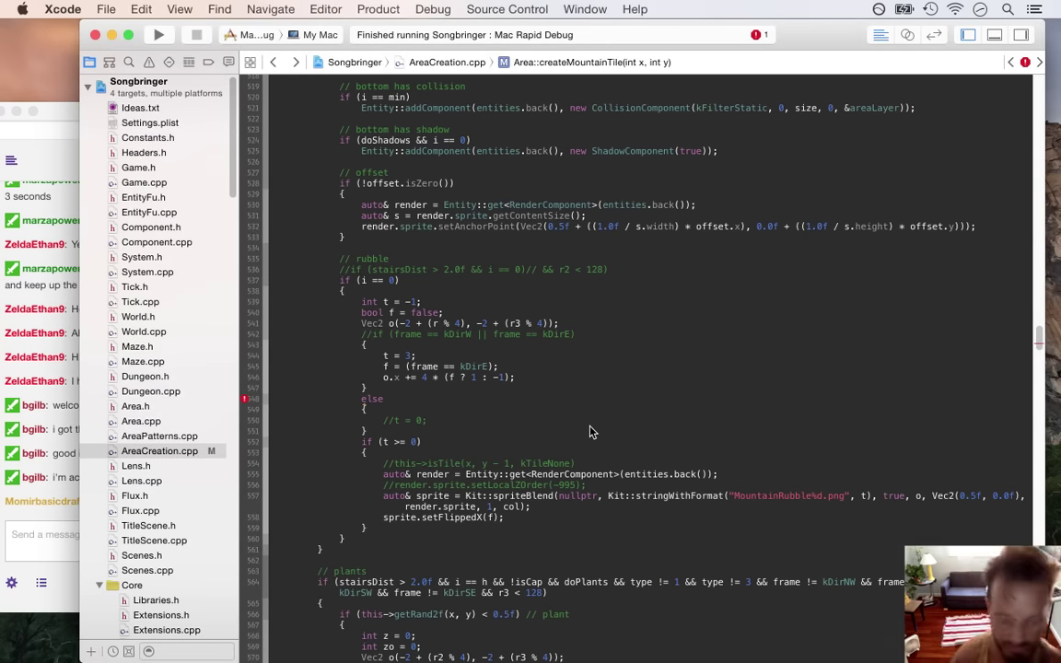
- Comment out the else that follows the disabled frame condition in the rubble block and save the file
{"action": "key", "text": "Down"}
{"action": "key", "text": "Left"}
{"action": "key", "text": "Down"}
{"action": "key", "text": "Down"}
{"action": "key", "text": "Down"}
{"action": "key", "text": "Down"}
{"action": "key", "text": "Right"}
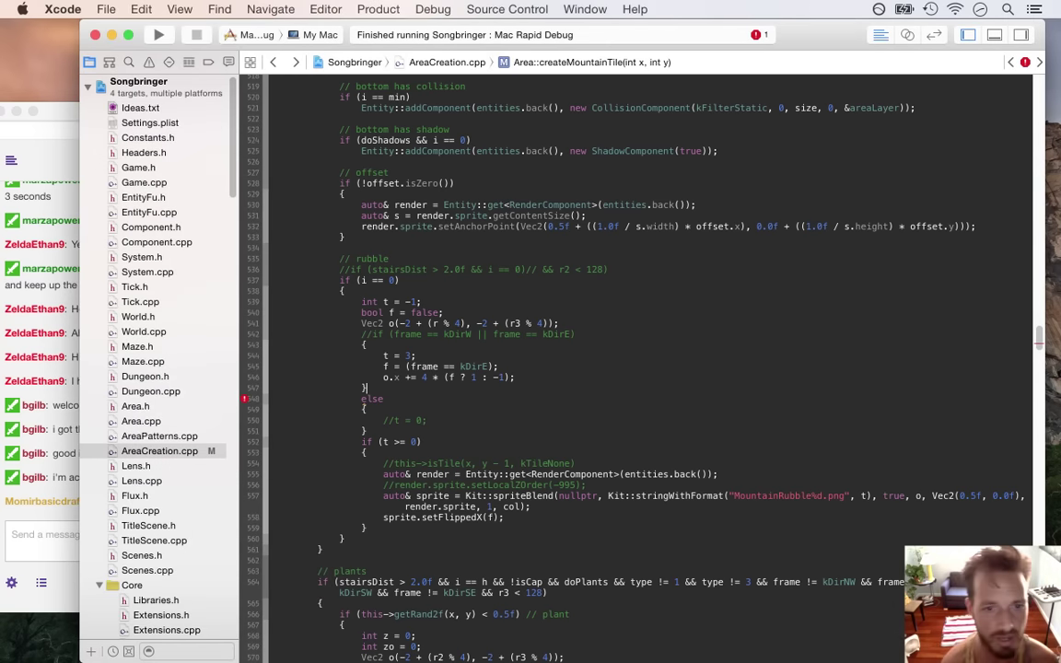
{"action": "type", "text": "//"}
{"action": "key", "text": "cmd+s"}
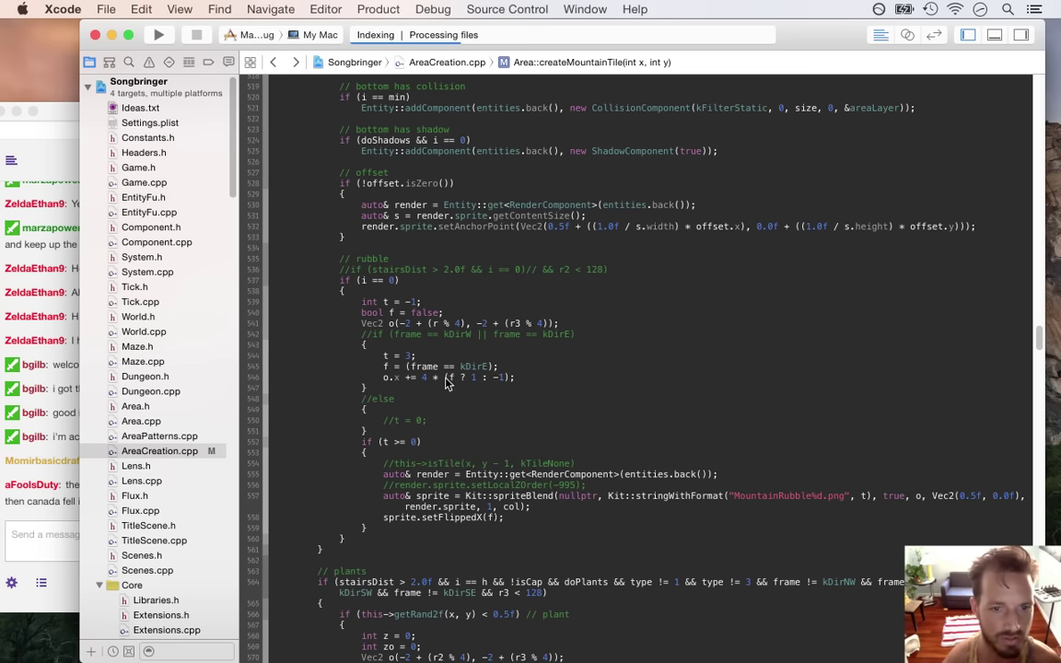
- Read the viewer's message about the maple syrup economy in the Safari chat window and return to Xcode
{"action": "left_click", "coordinate": [59, 516]}
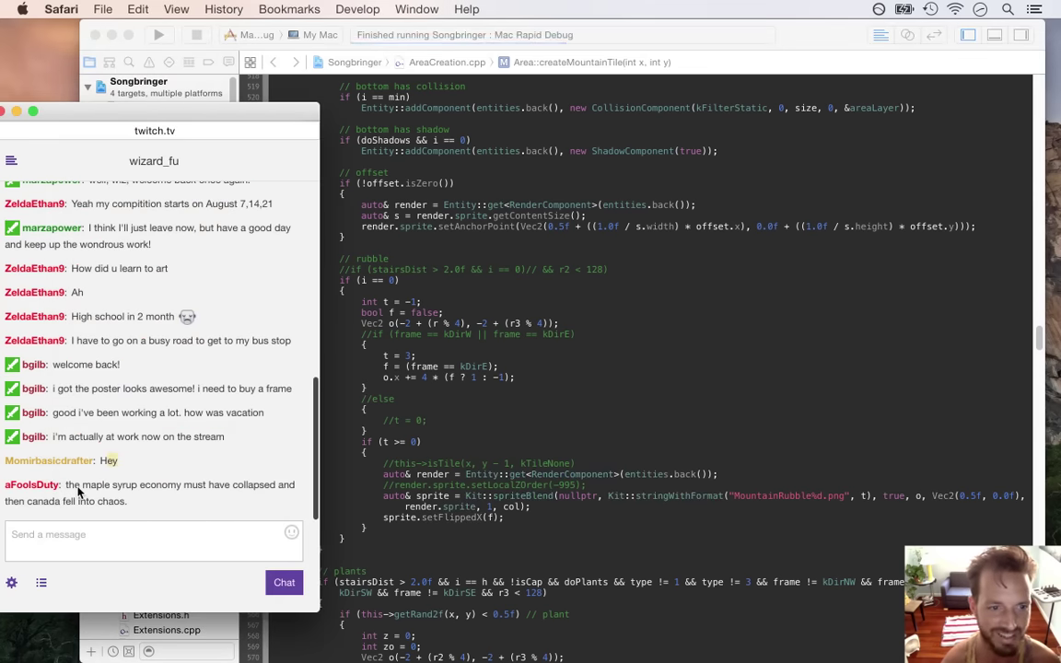
{"action": "left_click_drag", "start_coordinate": [82, 487], "coordinate": [105, 498]}
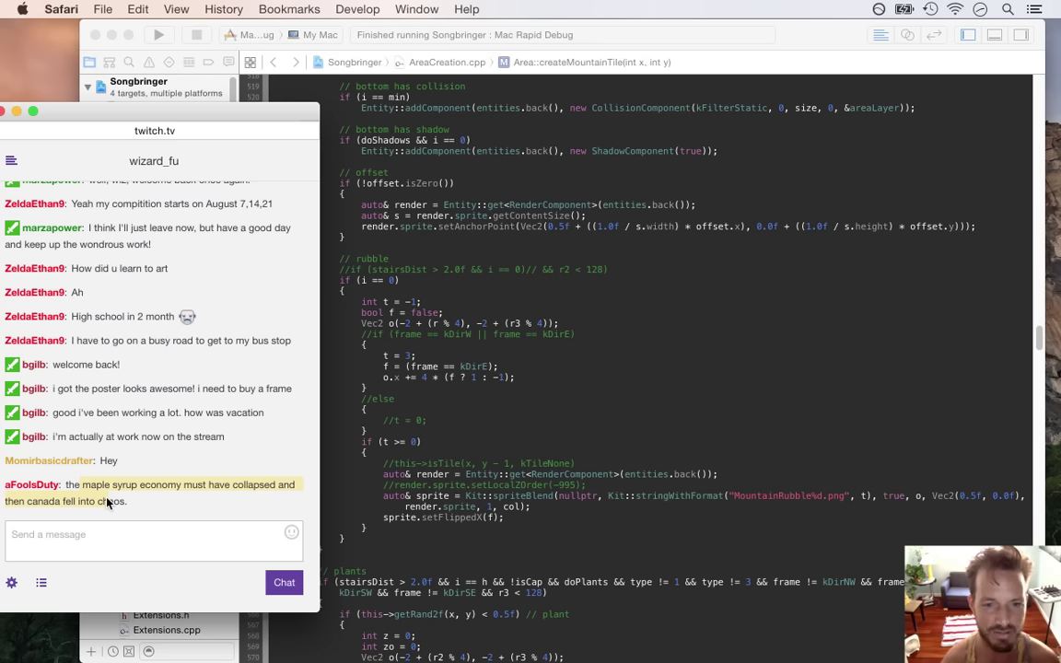
{"action": "left_click", "coordinate": [371, 367]}
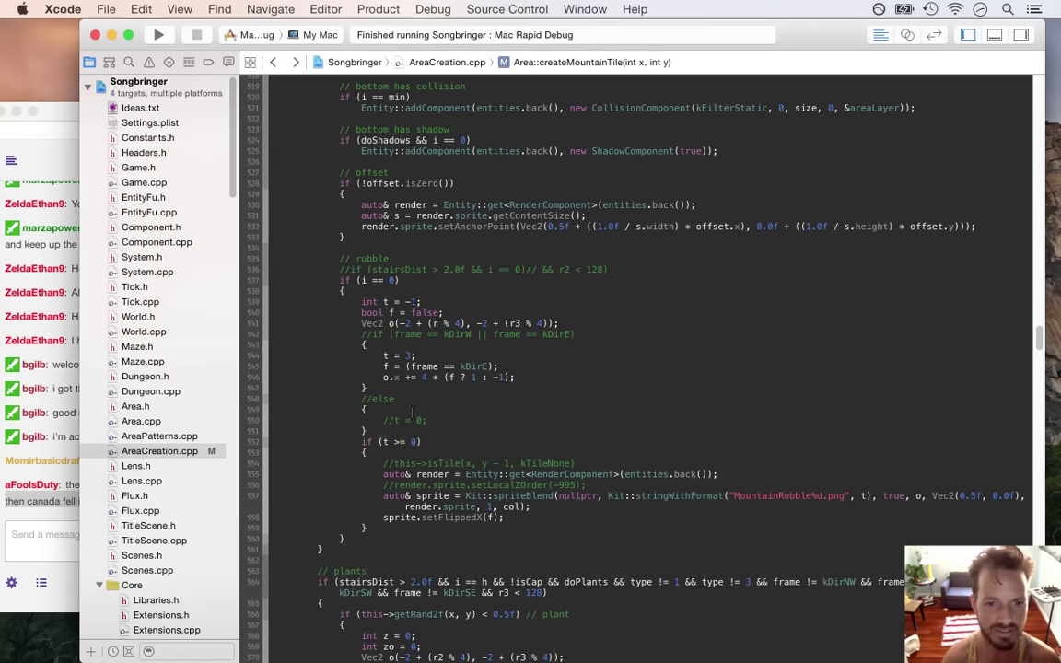
- Run the game, walk the character back and forth to inspect the rubble around the mountains, and quit
{"action": "key", "text": "super+r"}
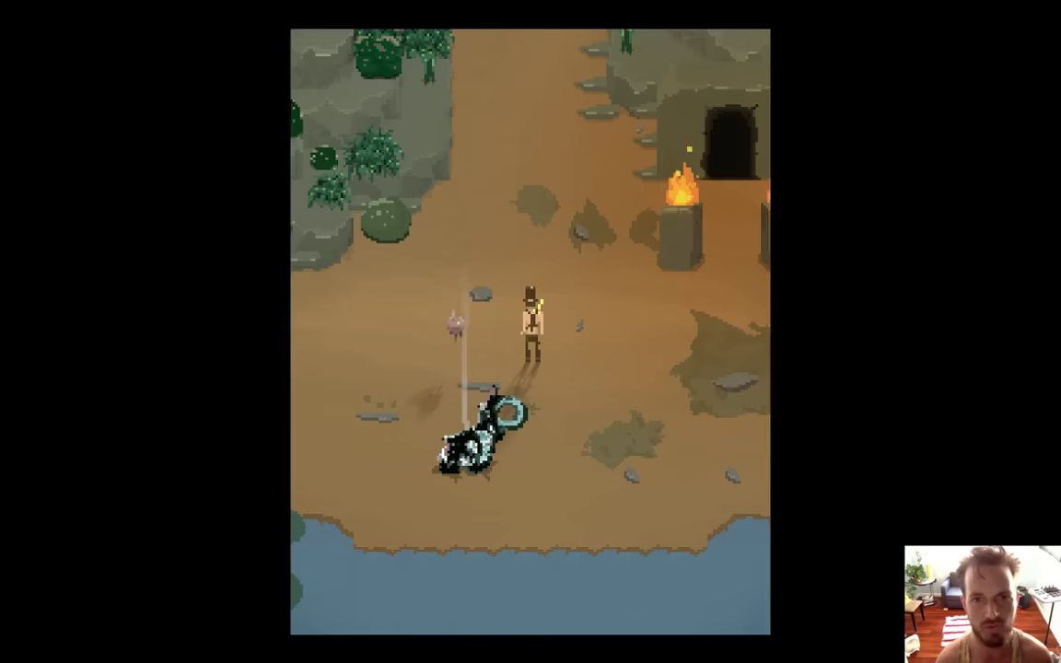
{"action": "key", "text": "Right"}
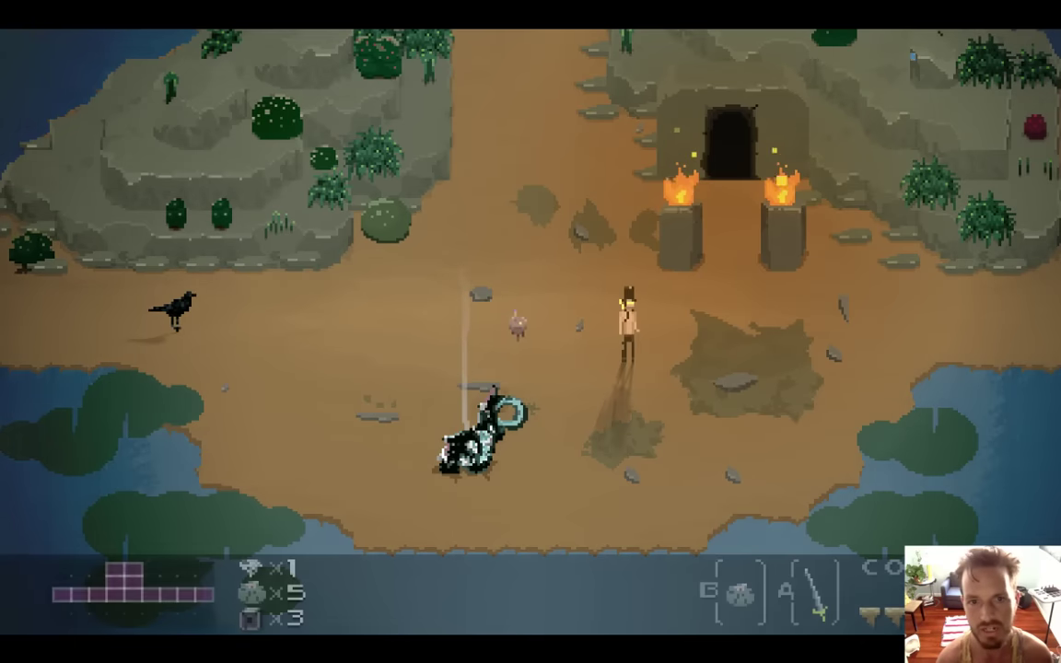
{"action": "key", "text": "Left"}
{"action": "key", "text": "Left"}
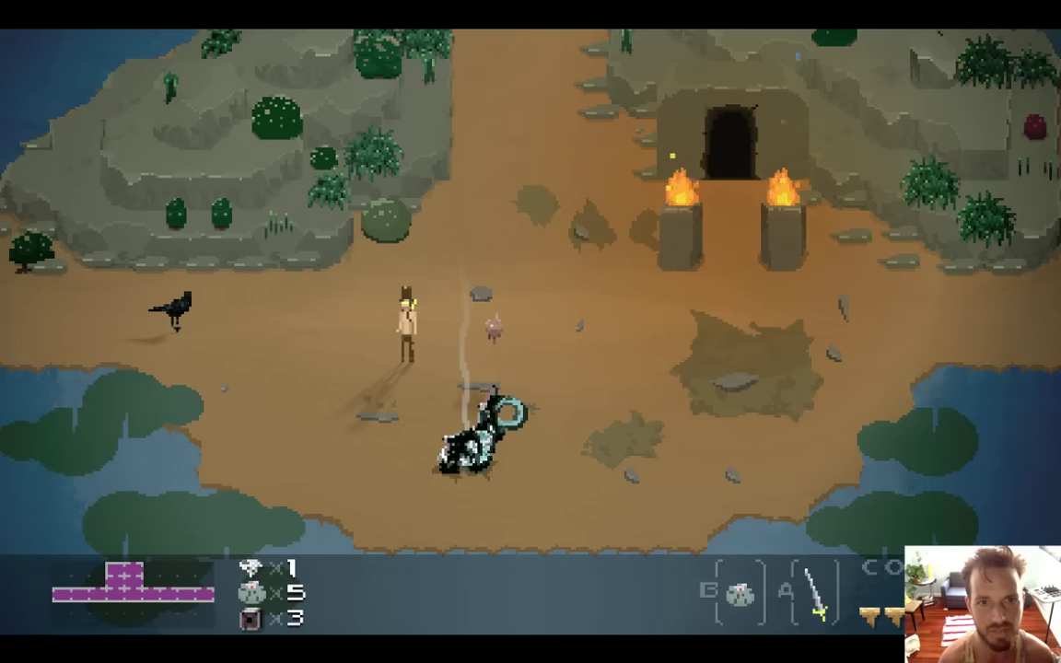
{"action": "key", "text": "Right"}
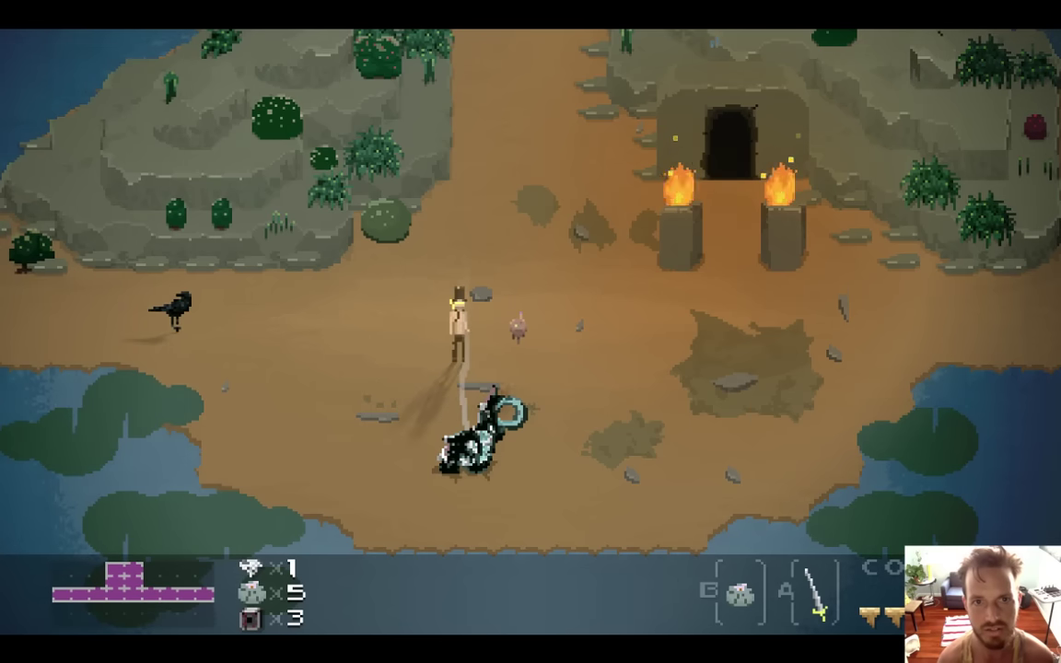
{"action": "key", "text": "super+q"}
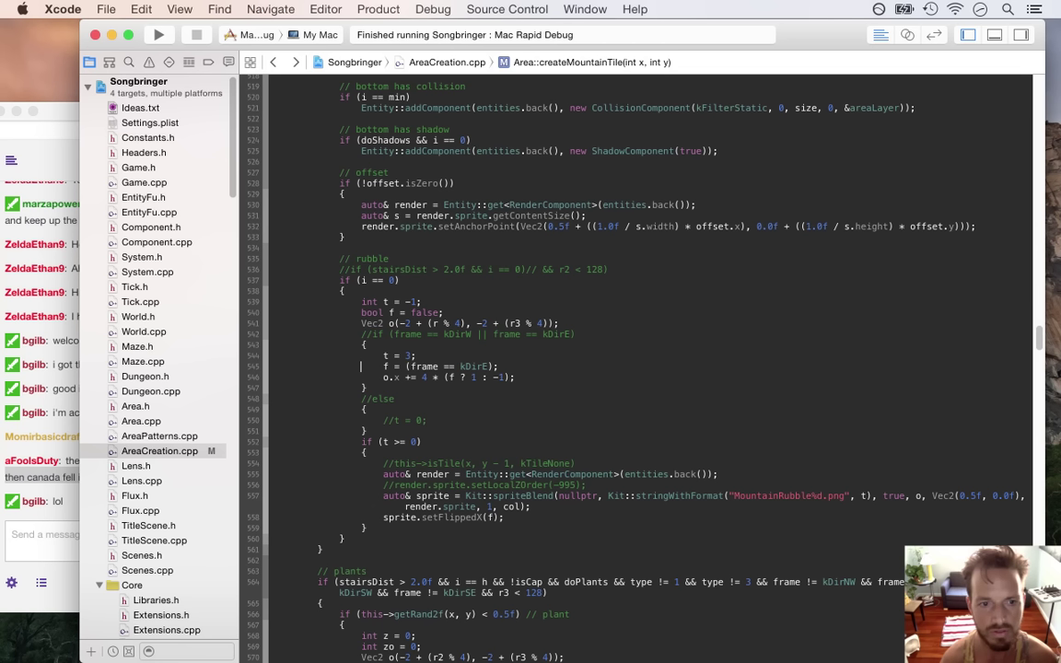
- Set the rubble flip flag f to true, comment out its (frame == kDirE) comparison, and run the game
{"action": "left_click", "coordinate": [385, 366]}
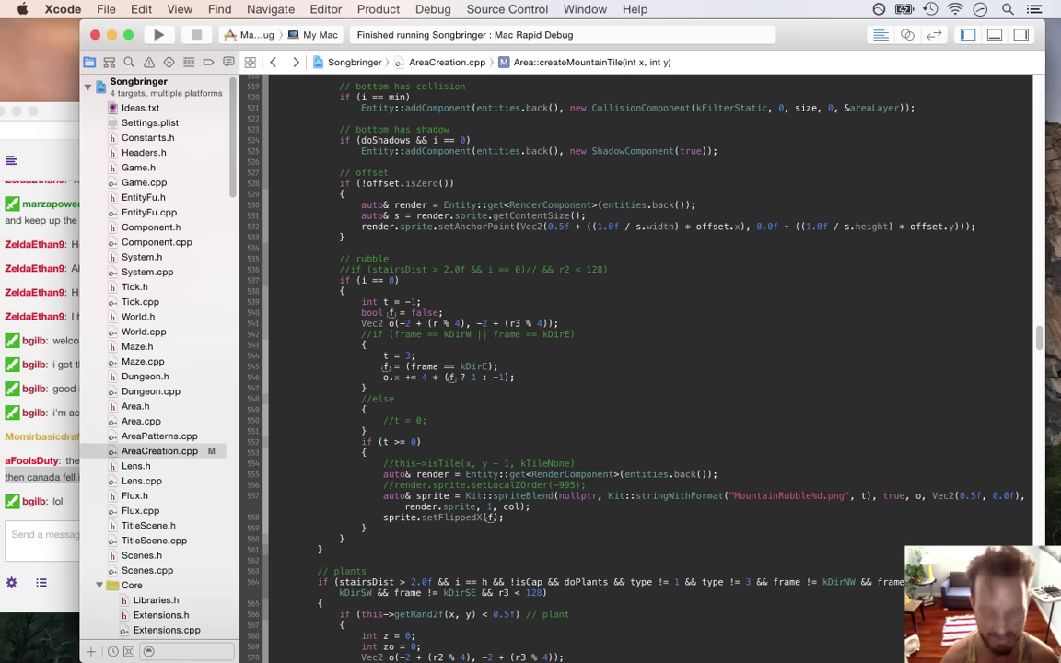
{"action": "left_click", "coordinate": [405, 366]}
{"action": "type", "text": "true;//"}
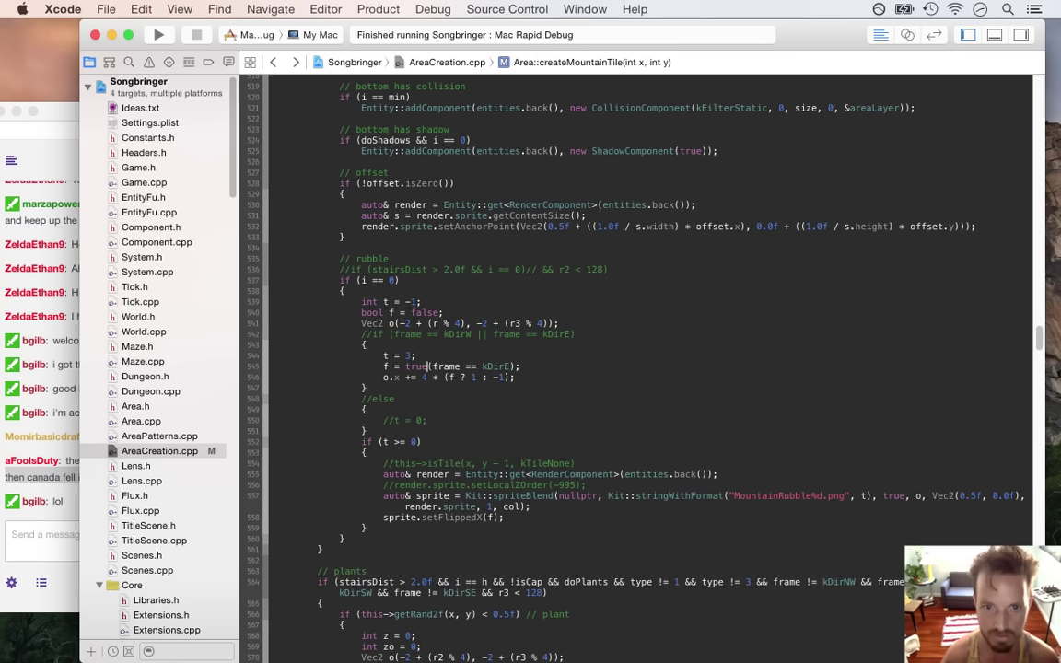
{"action": "key", "text": "super+r"}
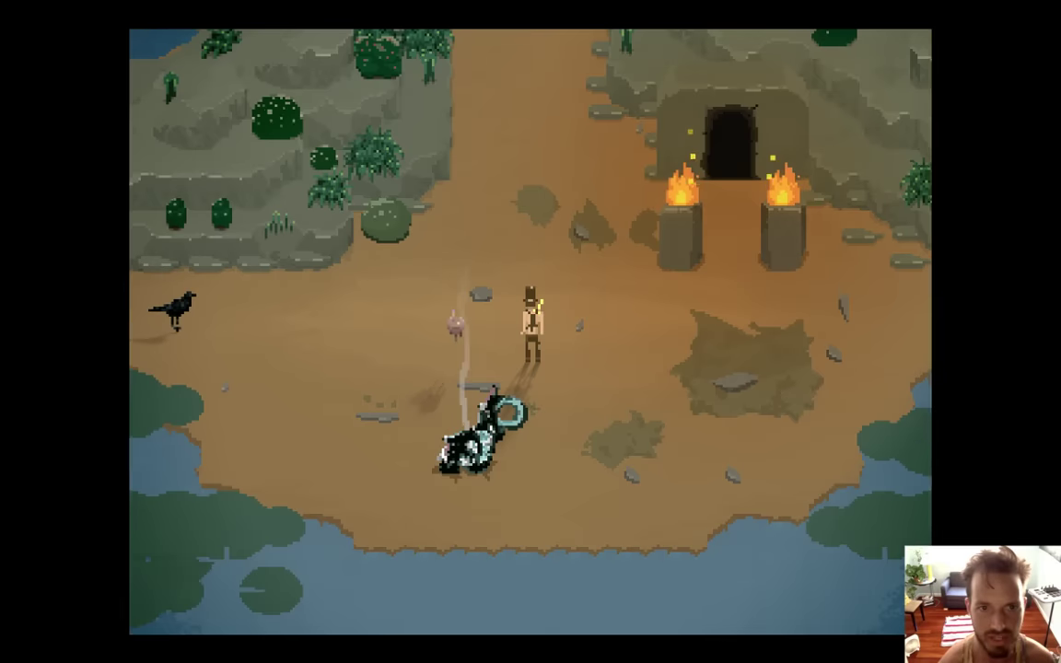
- Walk the character along the mountain edges and up the path to inspect the flipped rubble, and quit the game
{"action": "key", "text": "Up"}
{"action": "key", "text": "Right"}
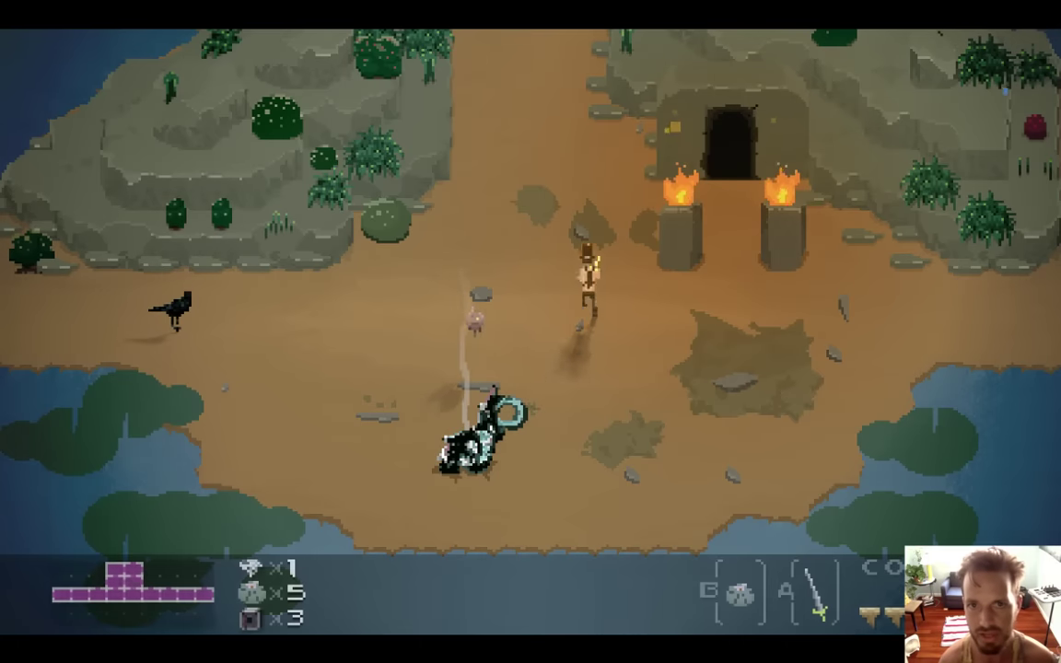
{"action": "key", "text": "w"}
{"action": "key", "text": "a"}
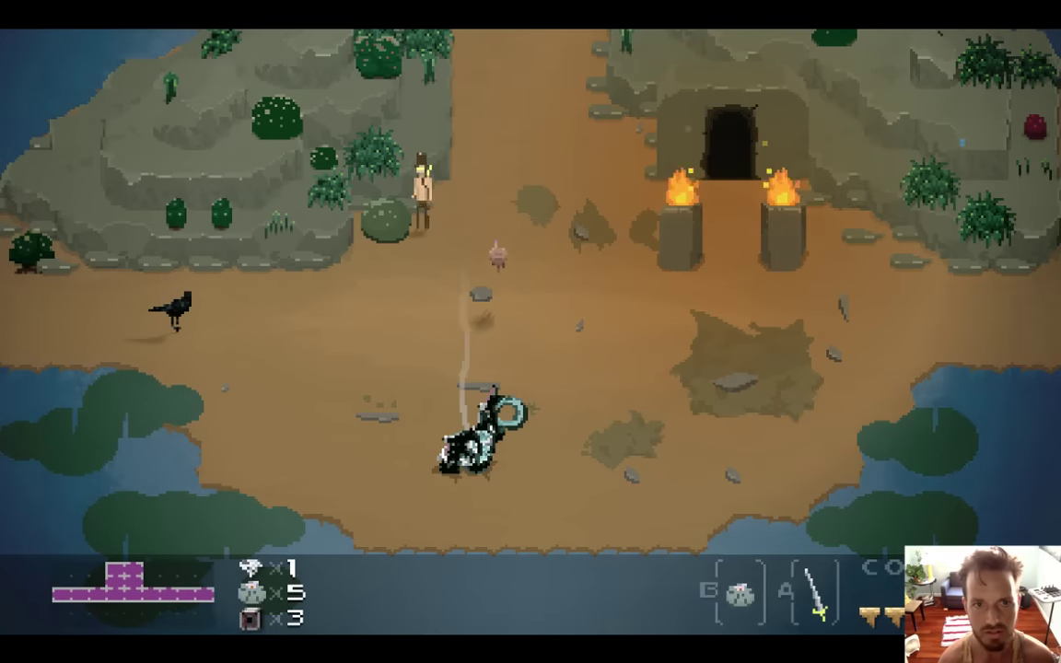
{"action": "key", "text": "d"}
{"action": "key", "text": "w"}
{"action": "key", "text": "s"}
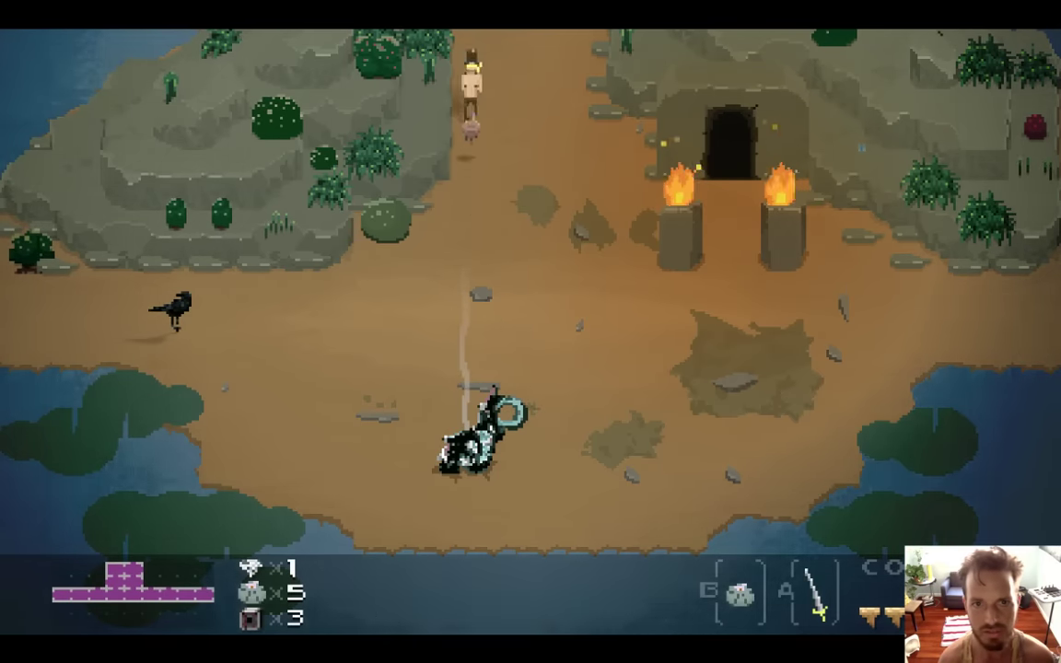
{"action": "key", "text": "d"}
{"action": "key", "text": "s"}
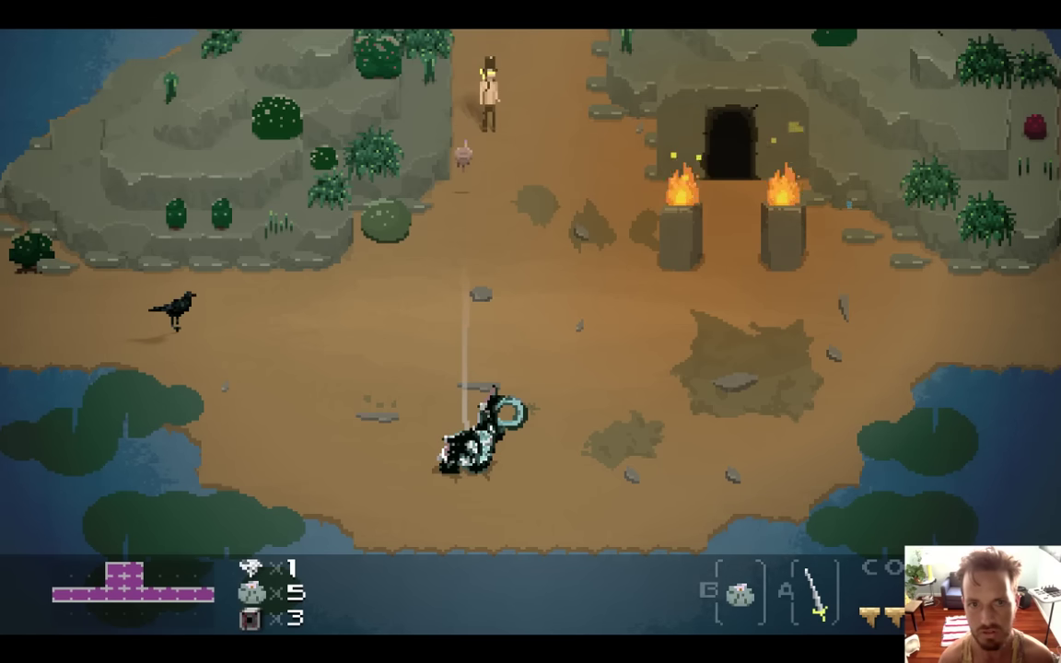
{"action": "key", "text": "super+q"}
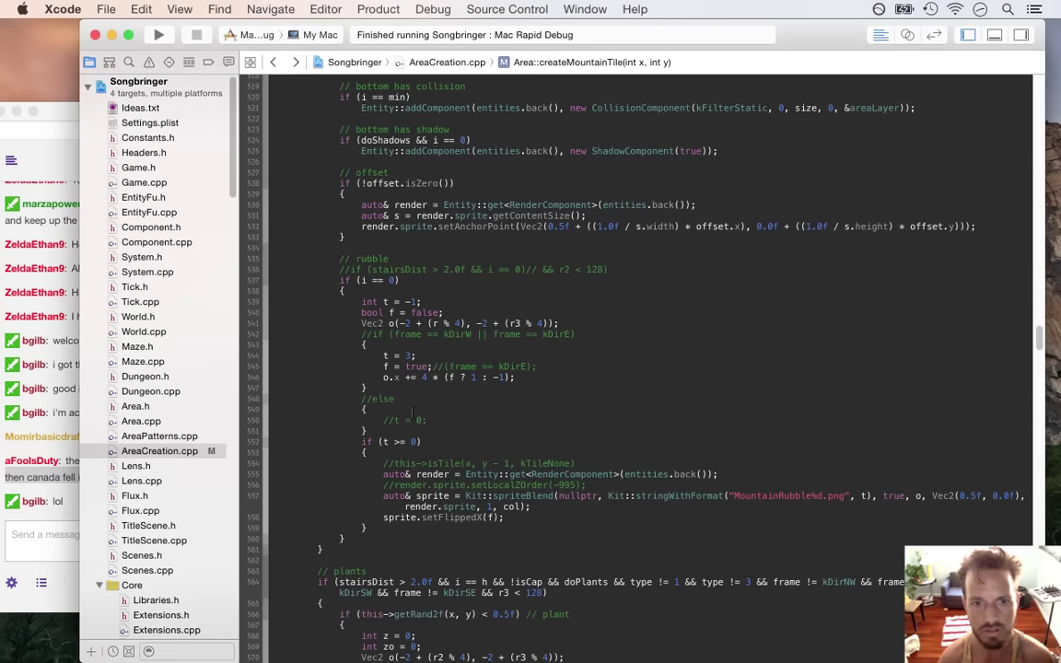
- Read the viewer's question about what is happening in Canada in the Safari chat window and return to Xcode
{"action": "left_click", "coordinate": [443, 378]}
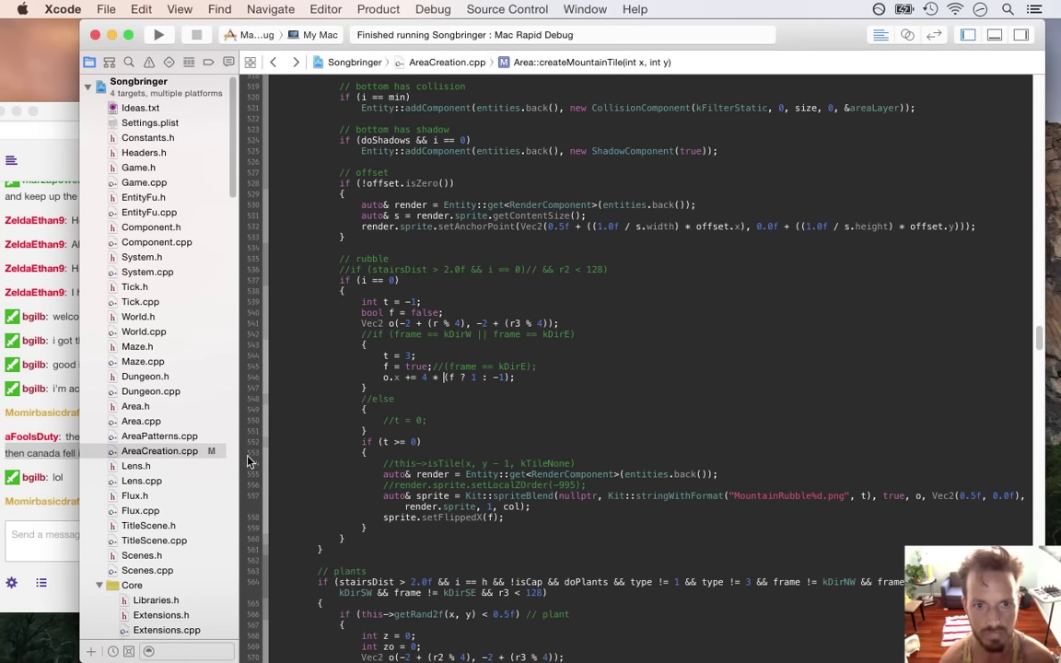
{"action": "left_click", "coordinate": [57, 498]}
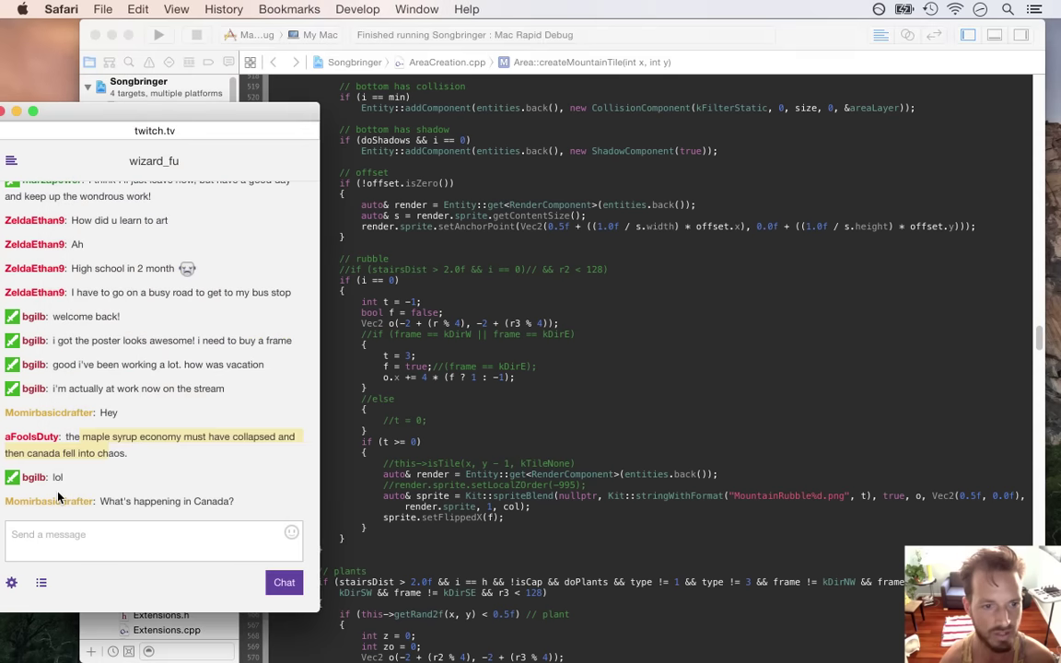
{"action": "left_click_drag", "start_coordinate": [156, 501], "coordinate": [212, 503]}
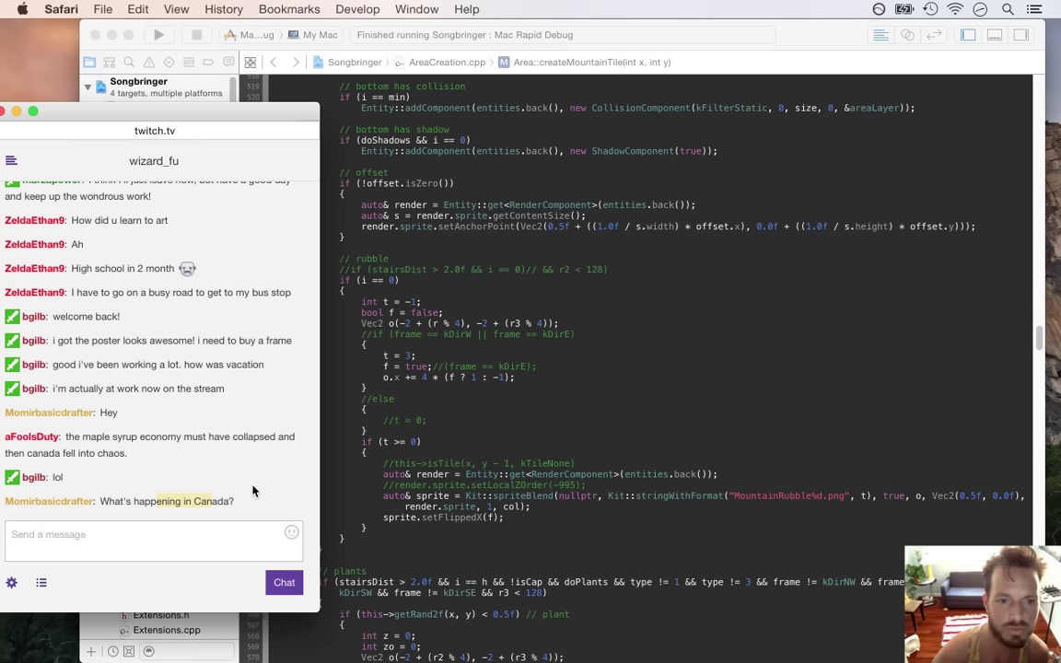
{"action": "left_click", "coordinate": [469, 421]}
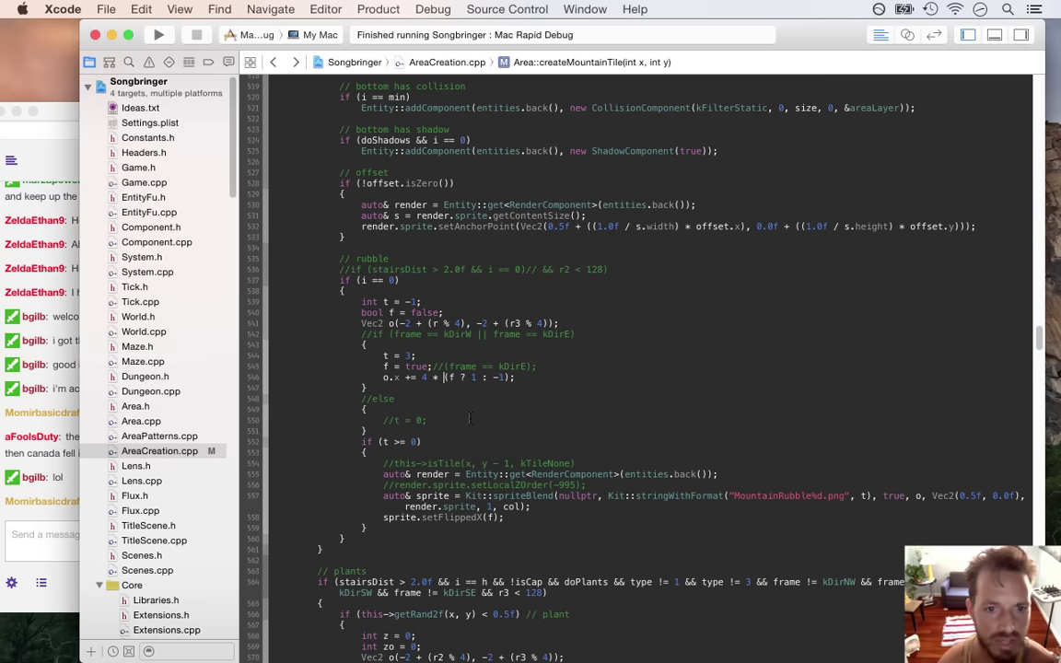
{"action": "key", "text": "Up"}
{"action": "key", "text": "Up"}
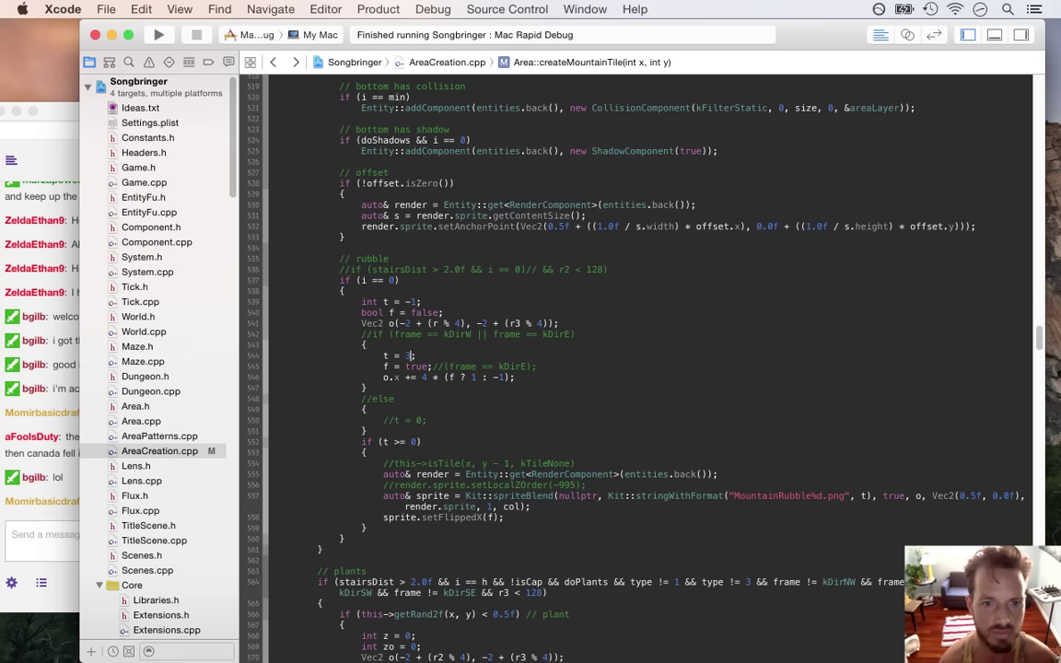
{"action": "key", "text": "Down"}
{"action": "key", "text": "Down"}
{"action": "key", "text": "Down"}
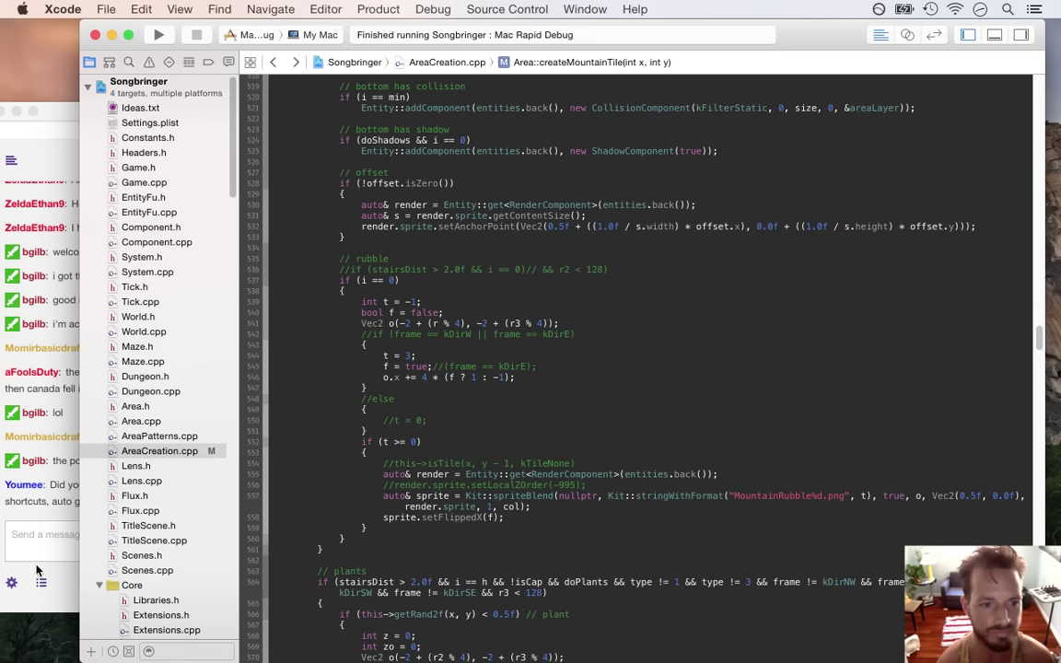
- Switch to the Safari chat window and read the viewers' messages about polar bears and AppCode
{"action": "left_click", "coordinate": [56, 516]}
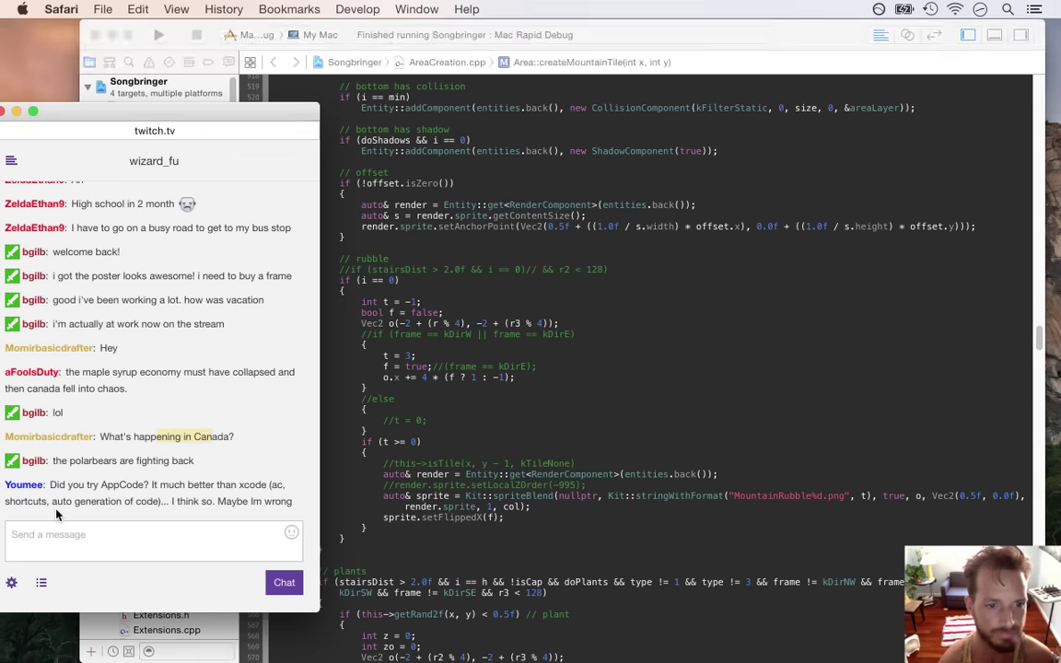
{"action": "left_click", "coordinate": [89, 421]}
{"action": "left_click_drag", "start_coordinate": [115, 463], "coordinate": [170, 462]}
{"action": "left_click", "coordinate": [218, 458]}
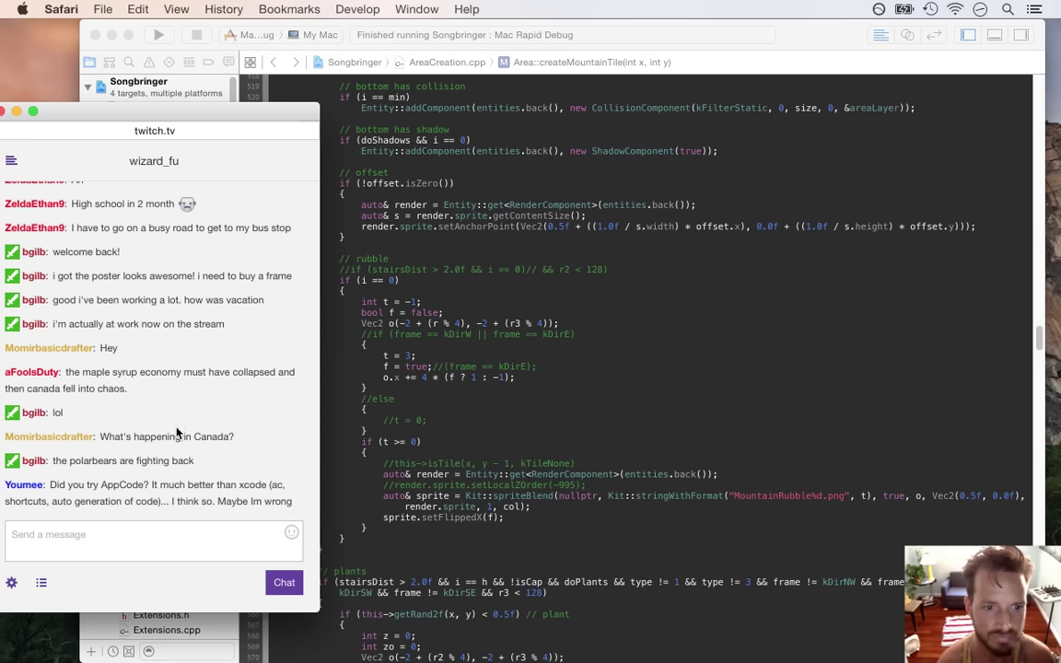
{"action": "left_click_drag", "start_coordinate": [102, 483], "coordinate": [143, 484]}
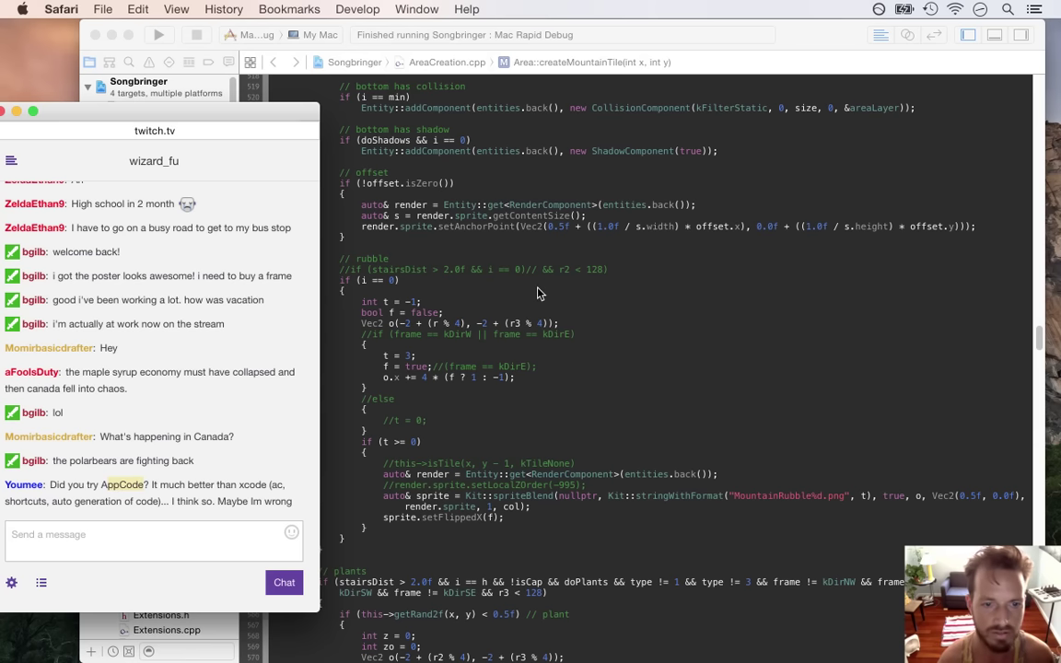
- Search the web for appcode in a new Safari window, look through the JetBrains AppCode page, and close the window
{"action": "mouse_move", "coordinate": [1058, 78]}
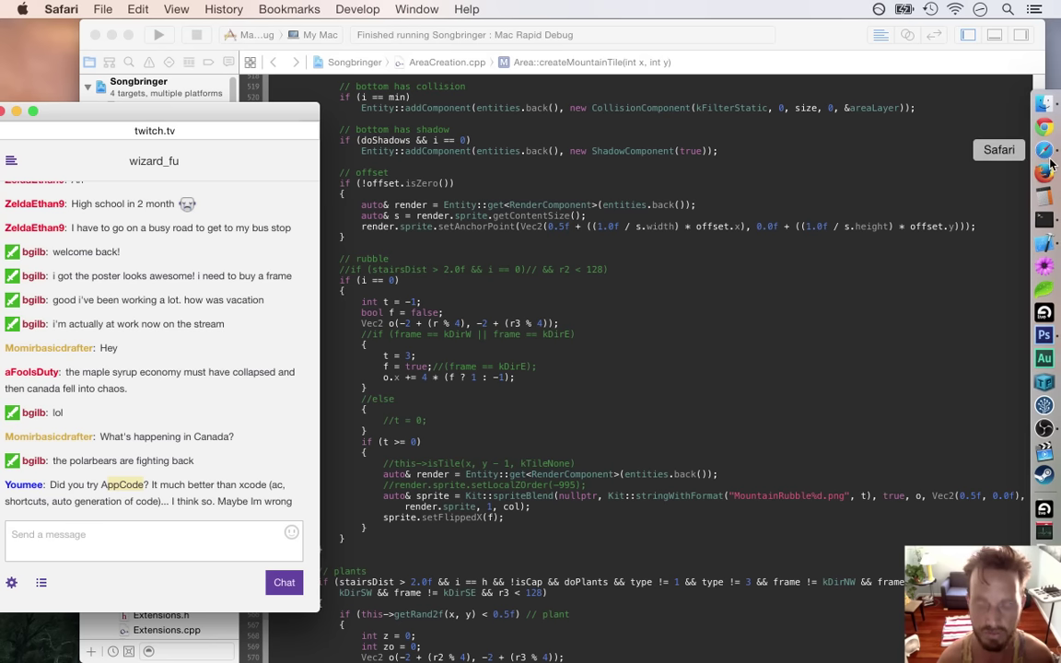
{"action": "left_click", "coordinate": [1044, 171]}
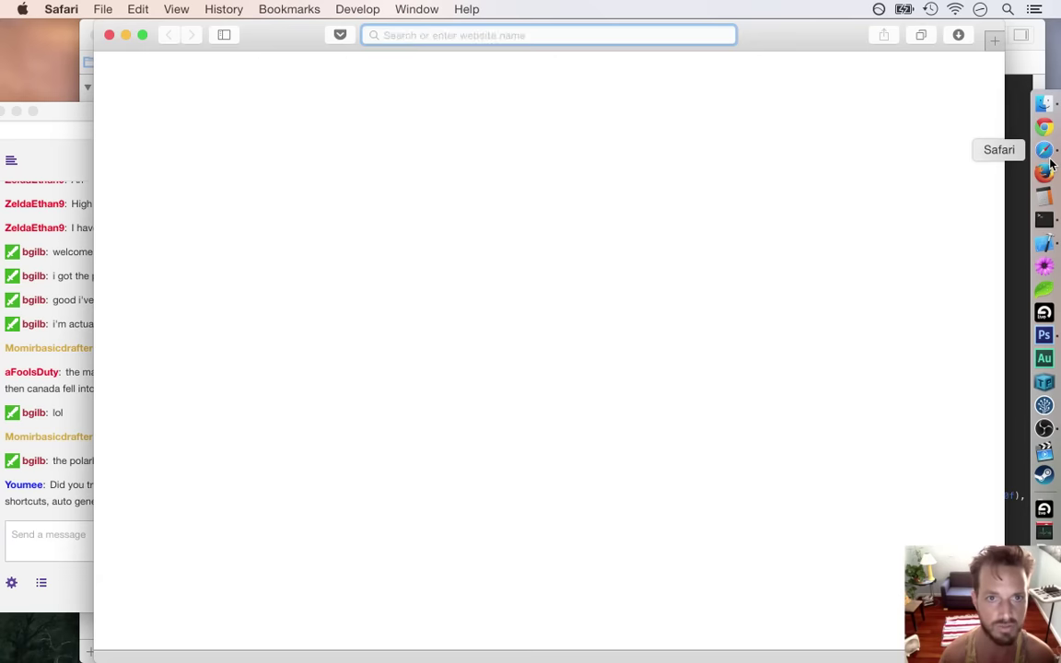
{"action": "type", "text": "appcode"}
{"action": "key", "text": "Return"}
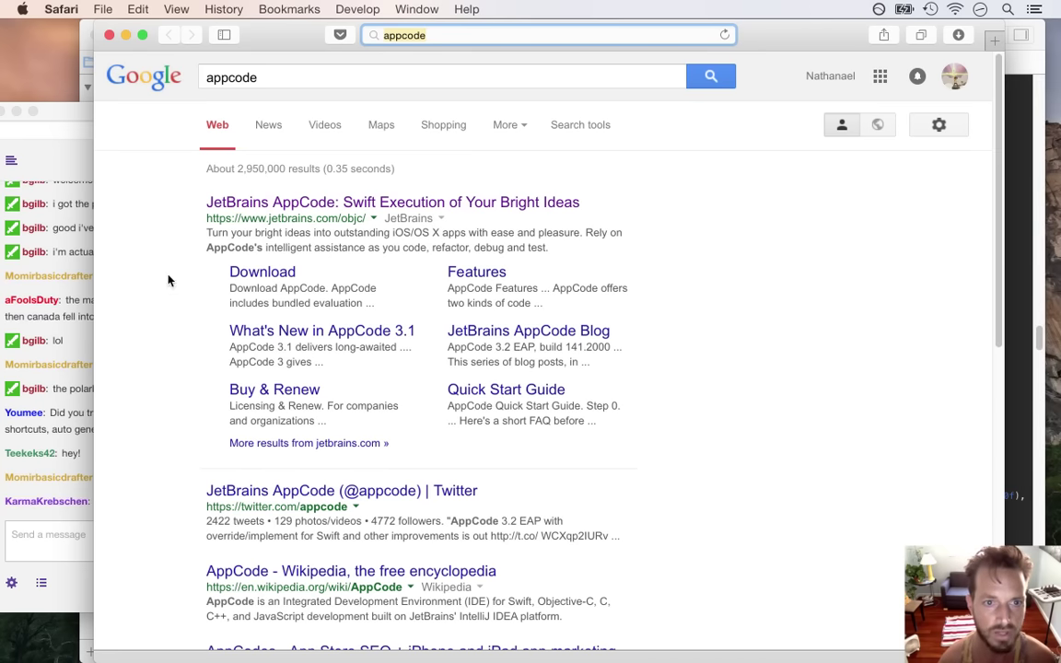
{"action": "left_click", "coordinate": [244, 203]}
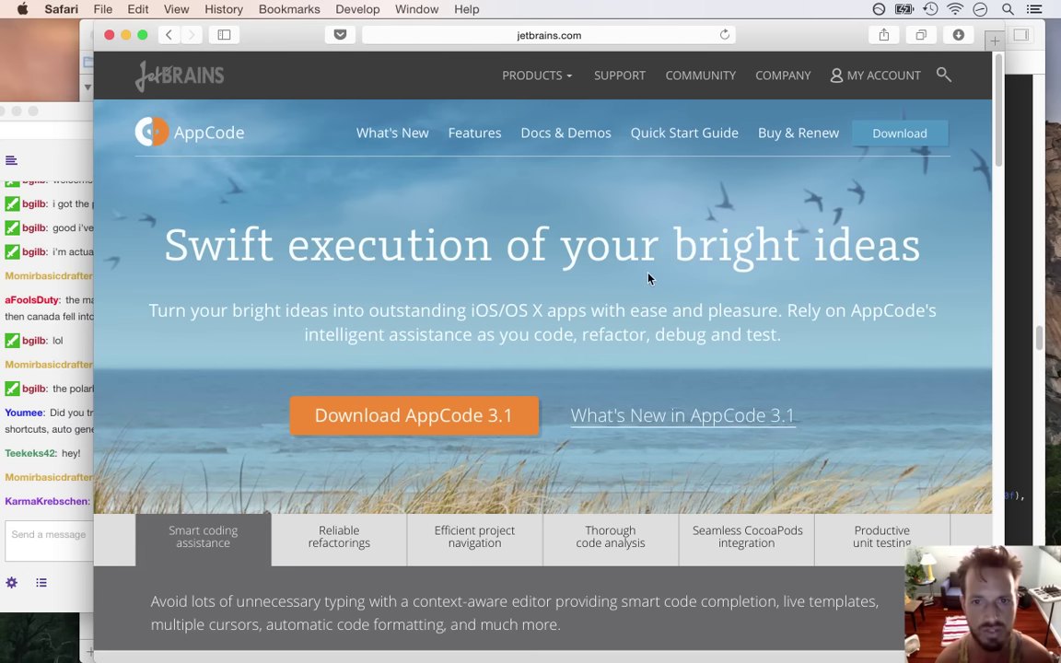
{"action": "left_click_drag", "start_coordinate": [996, 105], "coordinate": [1039, 325]}
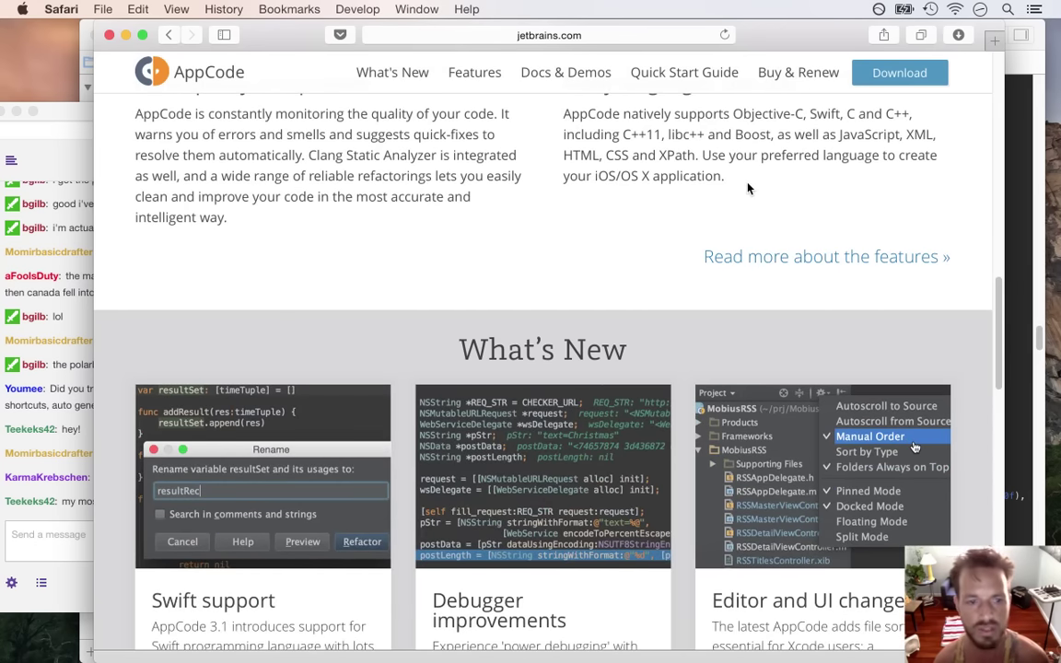
{"action": "key", "text": "super+w"}
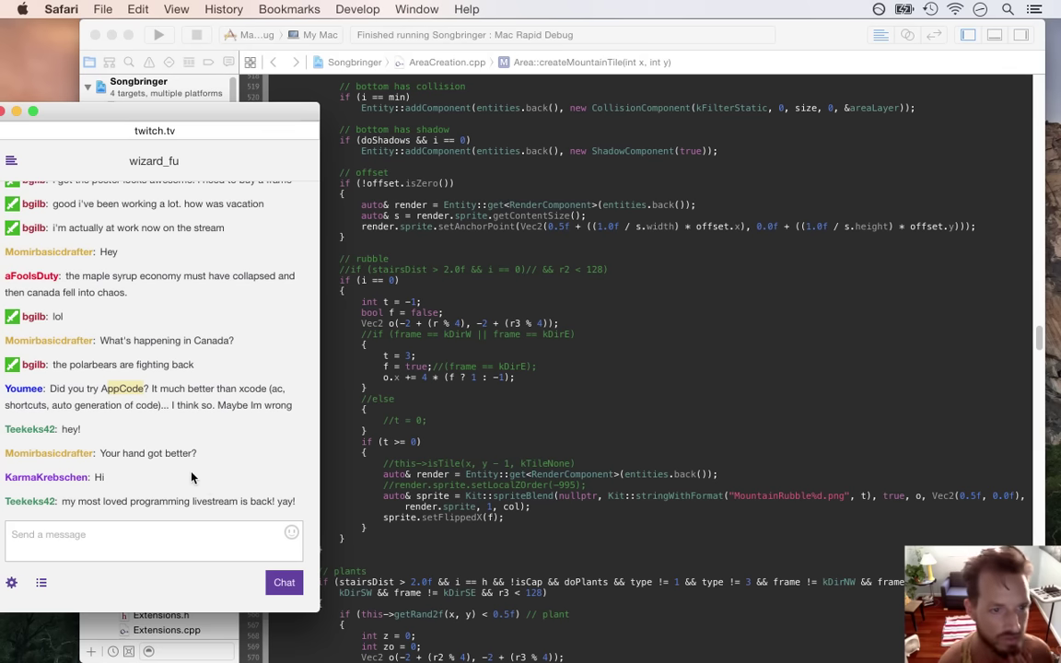
- Read the chat messages about AppCode, the hand, the livestream's return and JetBrains products, and return to Xcode
{"action": "left_click_drag", "start_coordinate": [109, 398], "coordinate": [184, 405]}
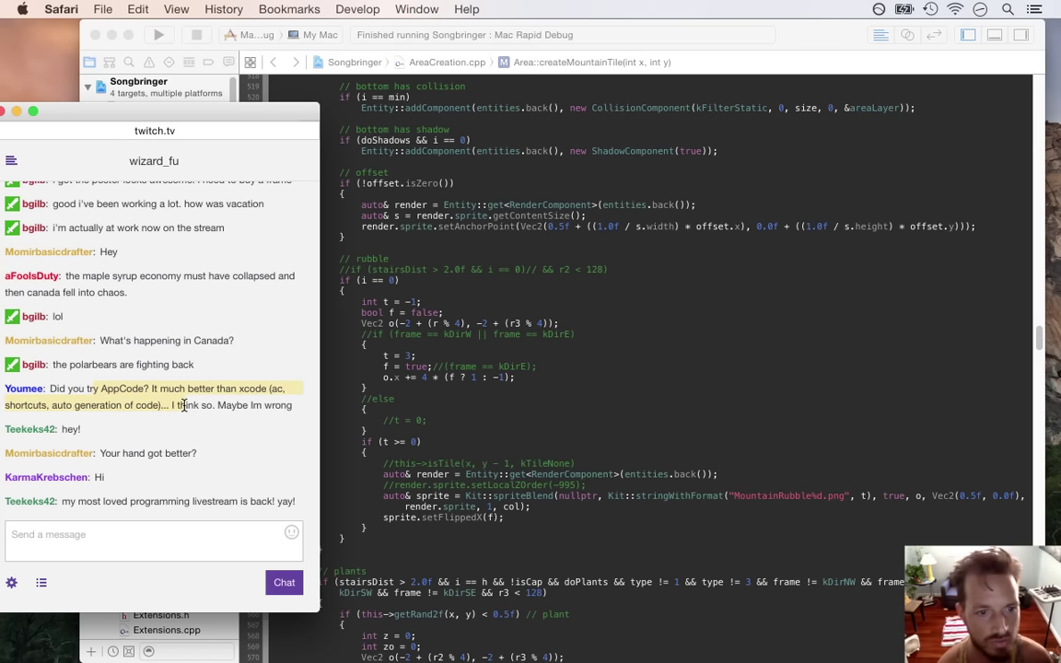
{"action": "left_click_drag", "start_coordinate": [125, 451], "coordinate": [190, 449]}
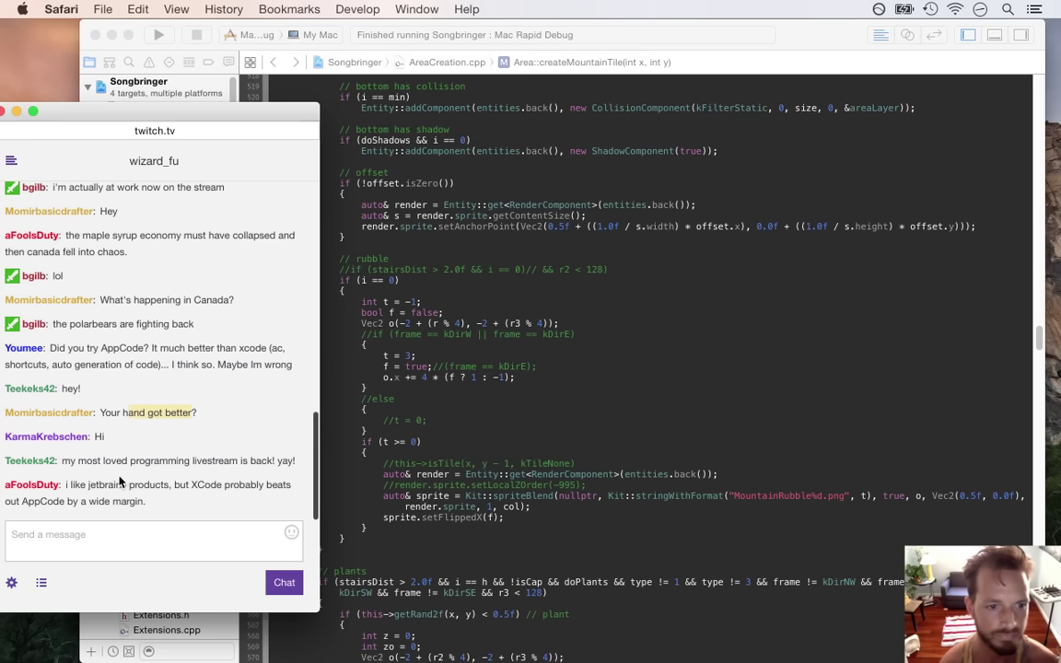
{"action": "left_click_drag", "start_coordinate": [95, 437], "coordinate": [291, 460]}
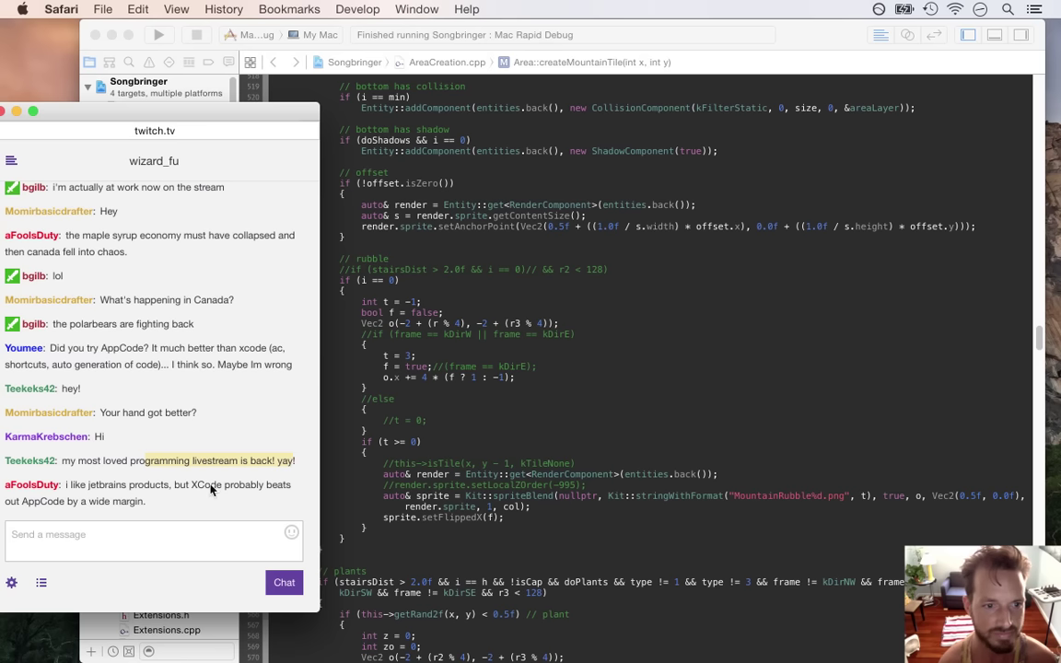
{"action": "left_click_drag", "start_coordinate": [77, 492], "coordinate": [147, 502]}
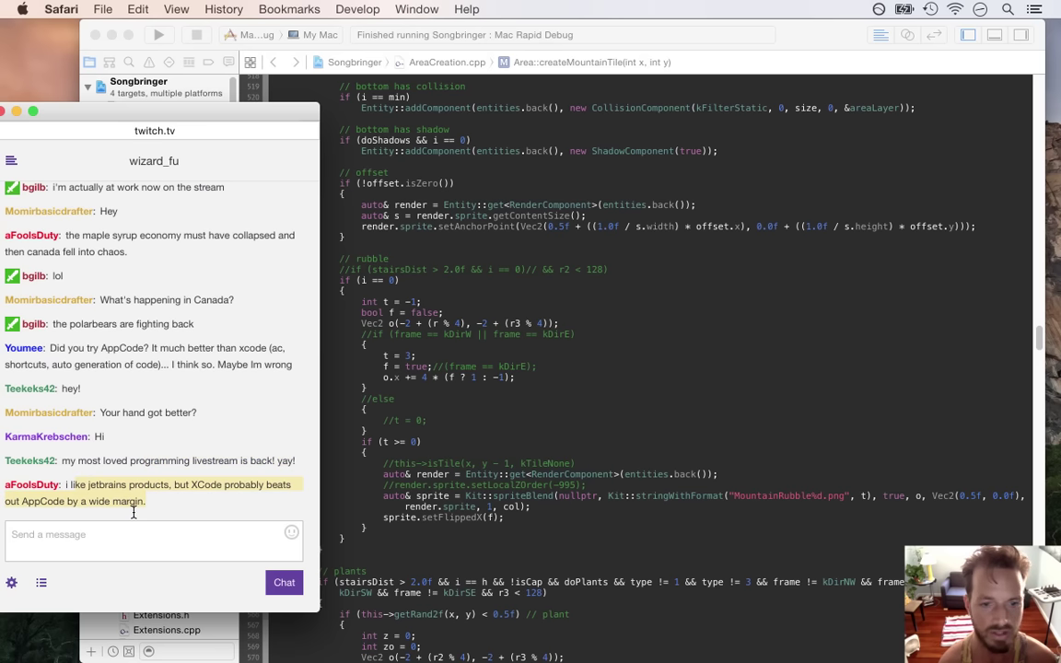
{"action": "left_click", "coordinate": [481, 443]}
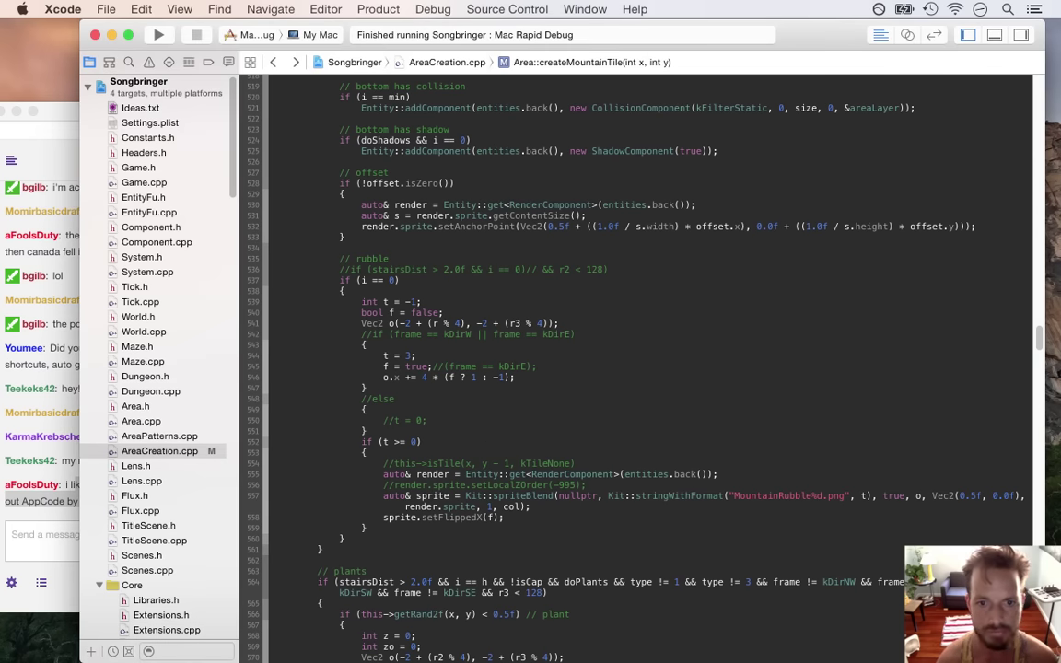
- Remove the "4 *" multiplier from the o.x offset line in the rubble block
{"action": "key", "text": "Right"}
{"action": "key", "text": "BackSpace"}
{"action": "key", "text": "Delete"}
{"action": "key", "text": "Delete"}
{"action": "key", "text": "Delete"}
- Set the o.x offset expression to (f ? 8 : -4), shifting rubble by 8 when flipped and -4 otherwise
{"action": "key", "text": "Right"}
{"action": "key", "text": "Right"}
{"action": "key", "text": "Right"}
{"action": "key", "text": "Right"}
{"action": "key", "text": "Right"}
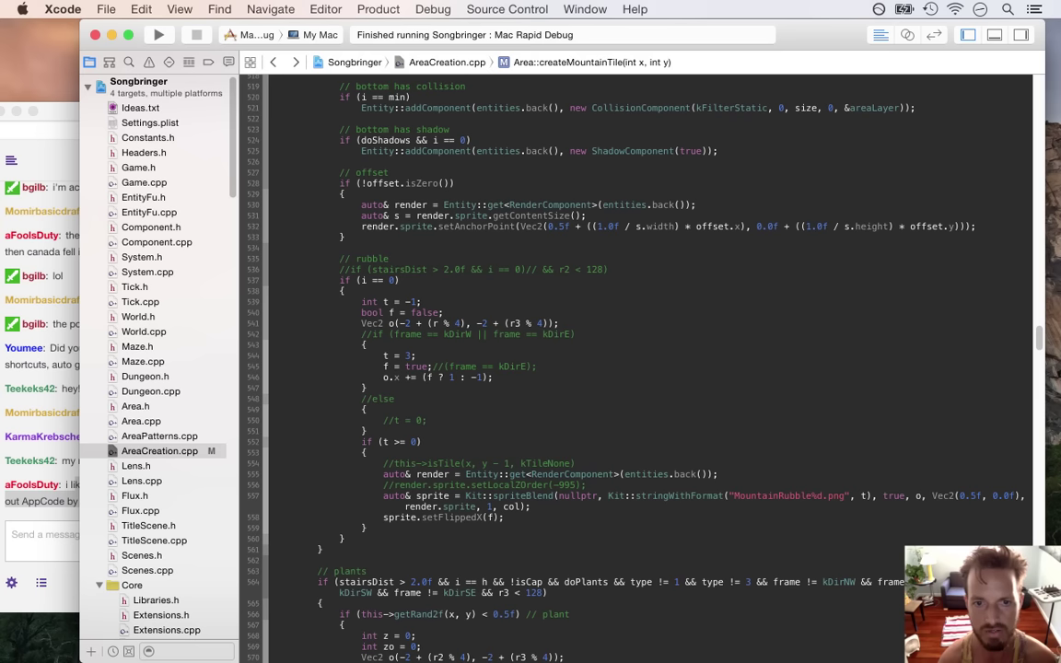
{"action": "key", "text": "Right"}
{"action": "key", "text": "Right"}
{"action": "key", "text": "Right"}
{"action": "key", "text": "Right"}
{"action": "key", "text": "Right"}
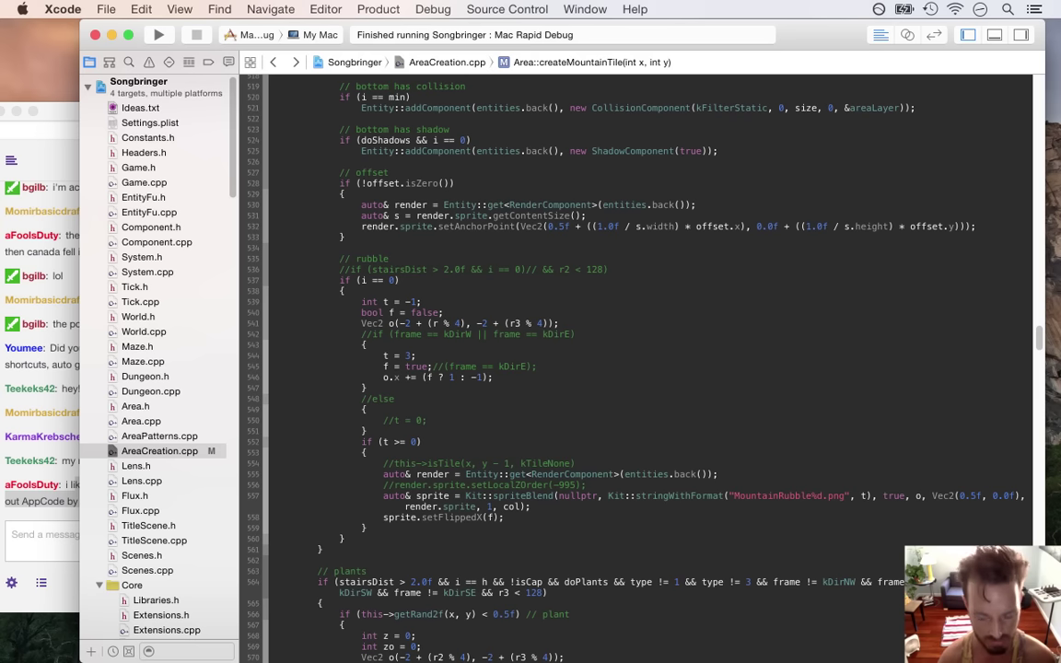
{"action": "key", "text": "Left"}
{"action": "key", "text": "Left"}
{"action": "key", "text": "Left"}
{"action": "key", "text": "Left"}
{"action": "key", "text": "Left"}
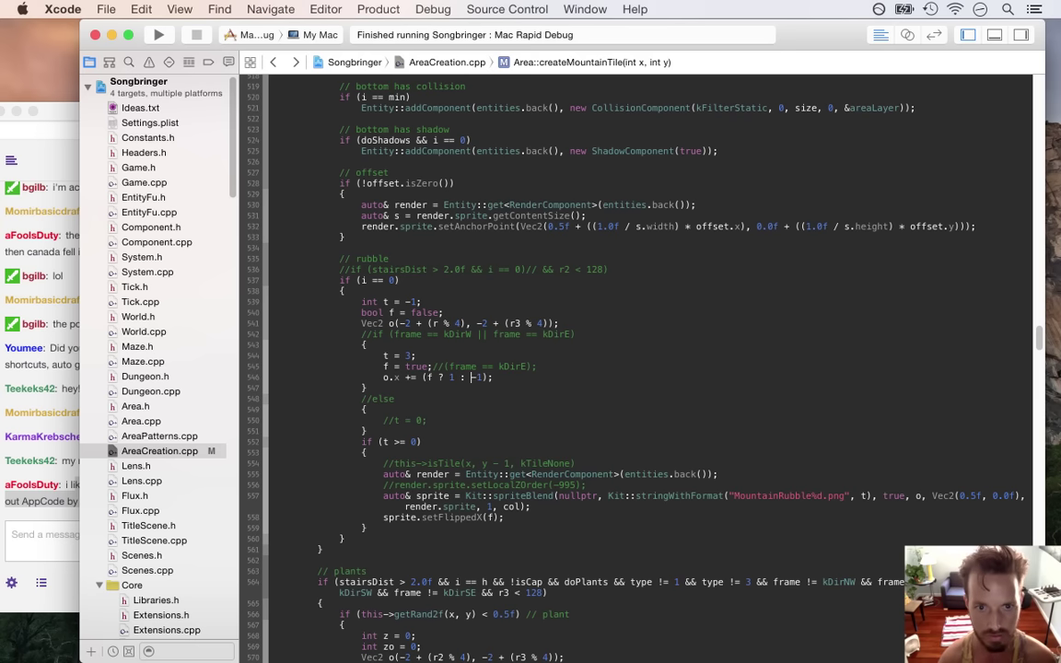
{"action": "key", "text": "Delete"}
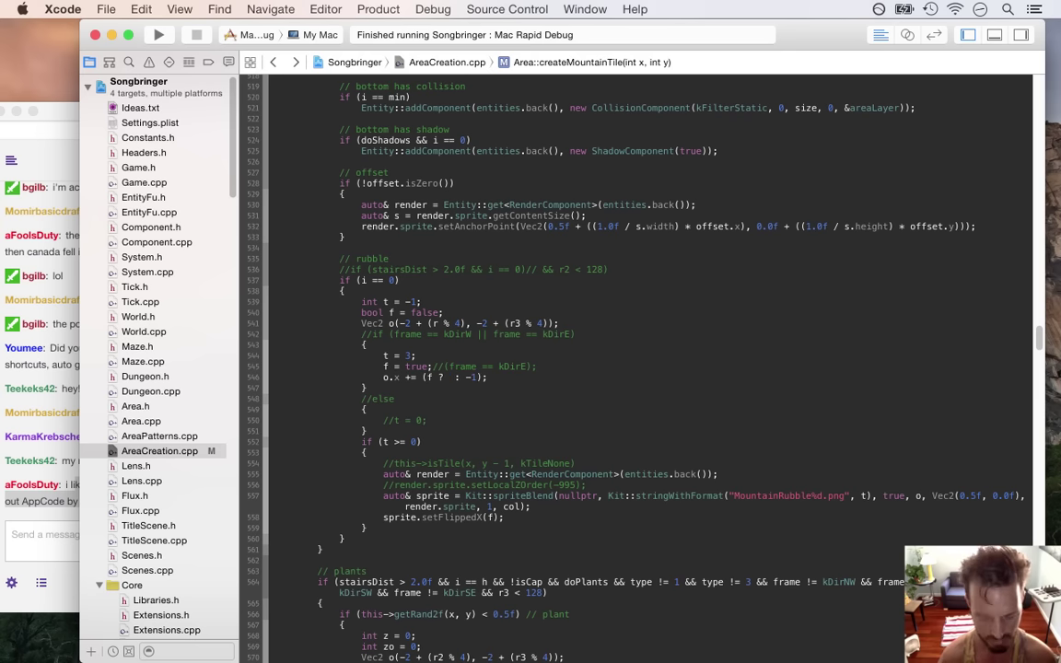
{"action": "type", "text": "8"}
{"action": "key", "text": "Right"}
{"action": "key", "text": "Right"}
{"action": "key", "text": "Right"}
{"action": "key", "text": "Right"}
{"action": "key", "text": "Delete"}
{"action": "type", "text": "4"}
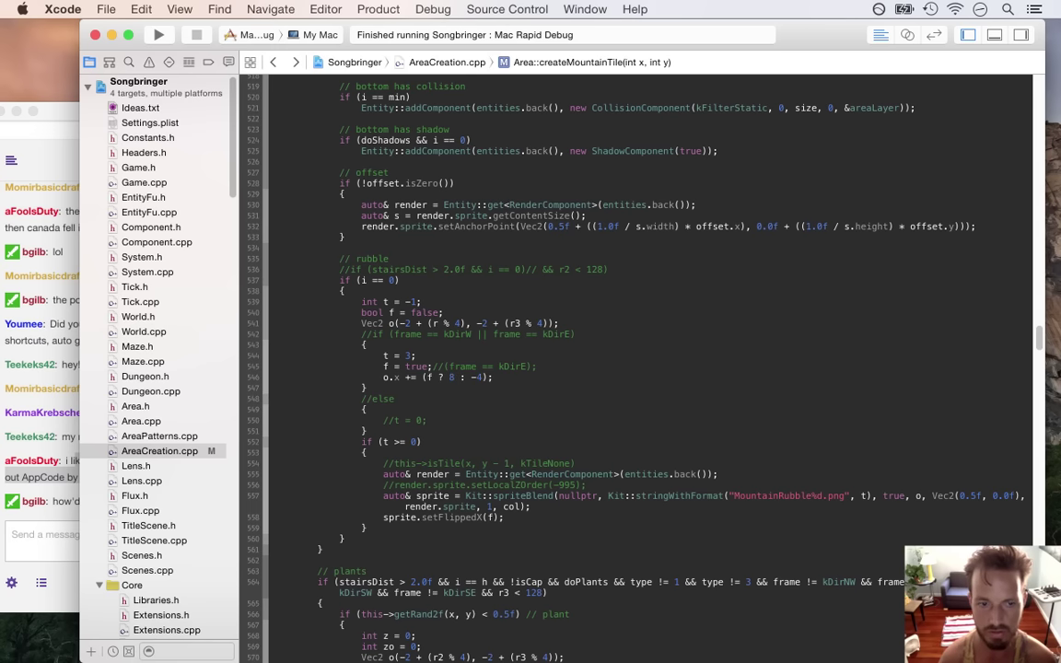
{"action": "key", "text": "BackSpace"}
{"action": "type", "text": "4"}
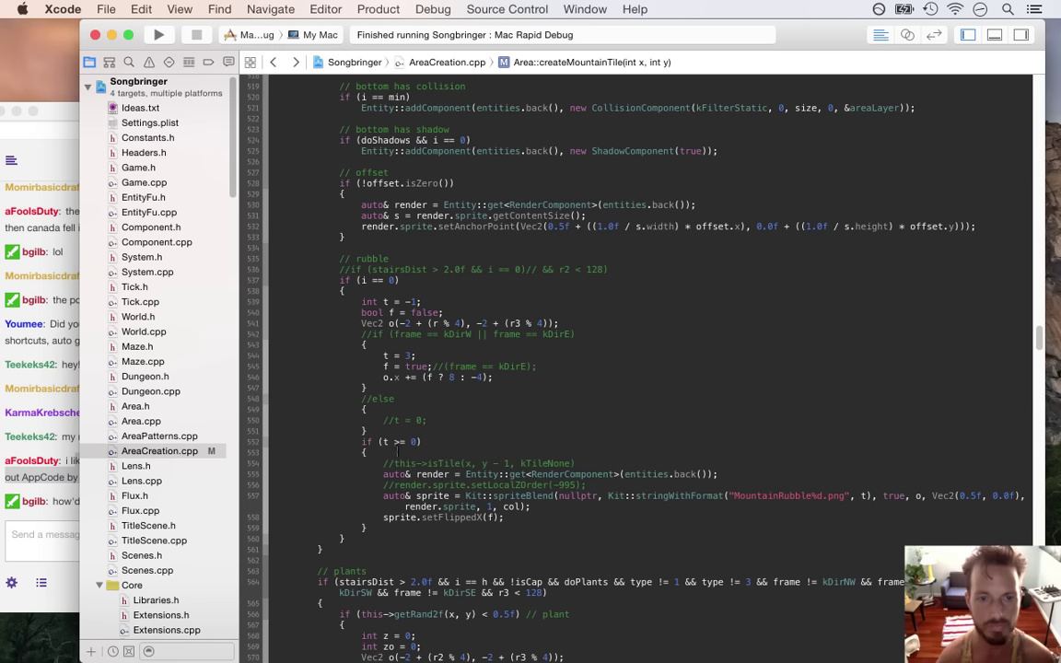
- Read the viewer's question about the hurt hand in the Safari chat, and build and run the game from Xcode
{"action": "left_click", "coordinate": [55, 499]}
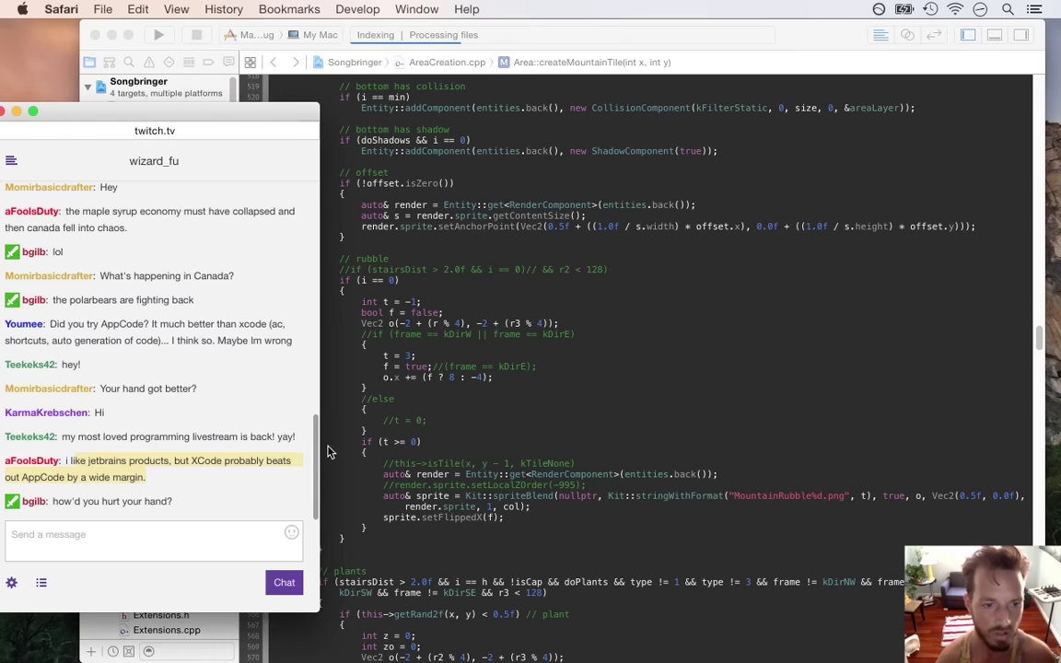
{"action": "left_click", "coordinate": [523, 424]}
{"action": "key", "text": "cmd+r"}
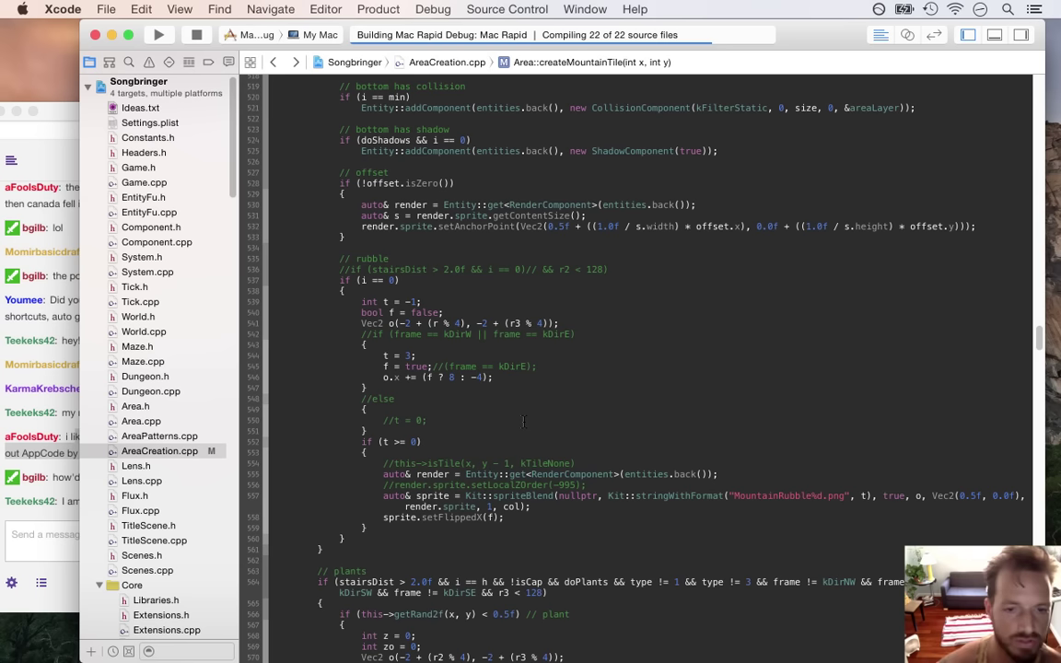
{"action": "left_click", "coordinate": [60, 489]}
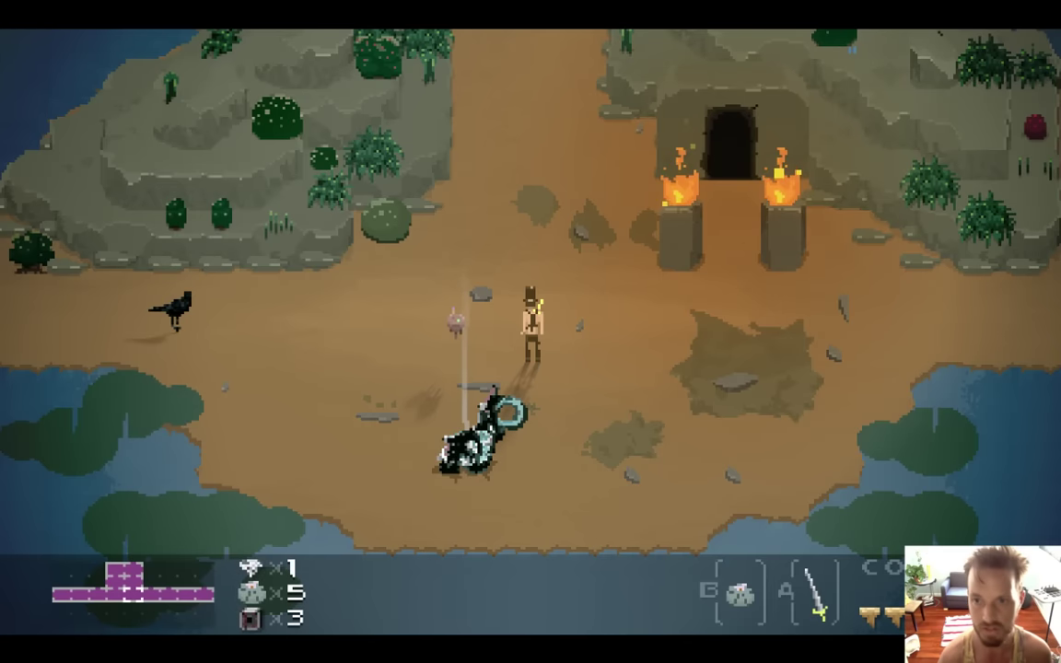
- Walk the character around the starting area to examine the rubble placement beside the mountains, and quit the game
{"action": "key", "text": "Right"}
{"action": "key", "text": "Down"}
{"action": "key", "text": "Left"}
{"action": "key", "text": "Up"}
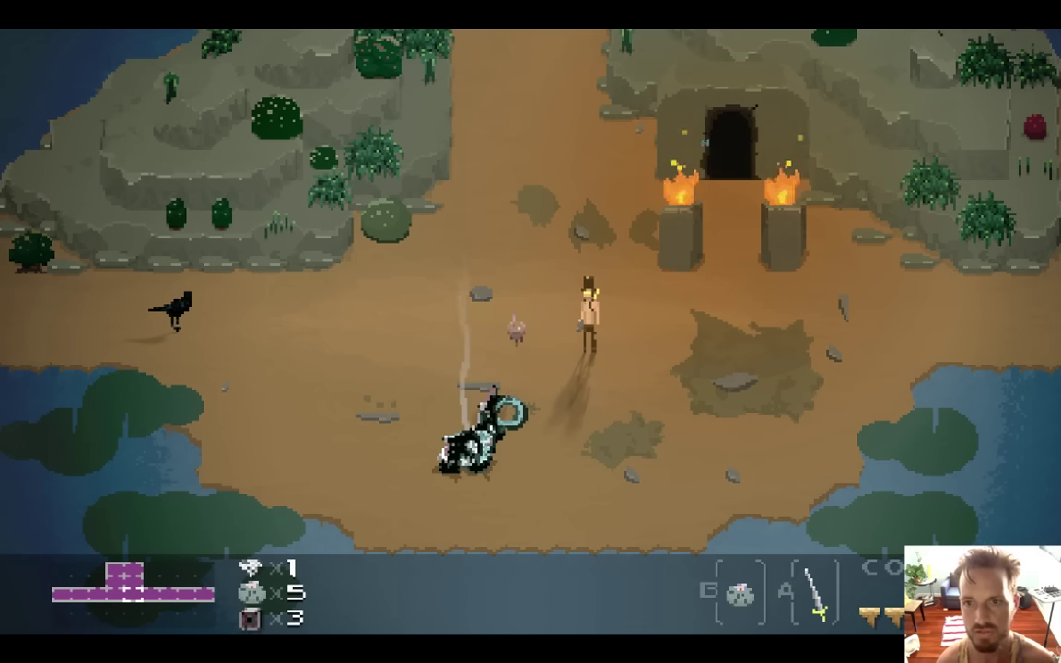
{"action": "key", "text": "super+q"}
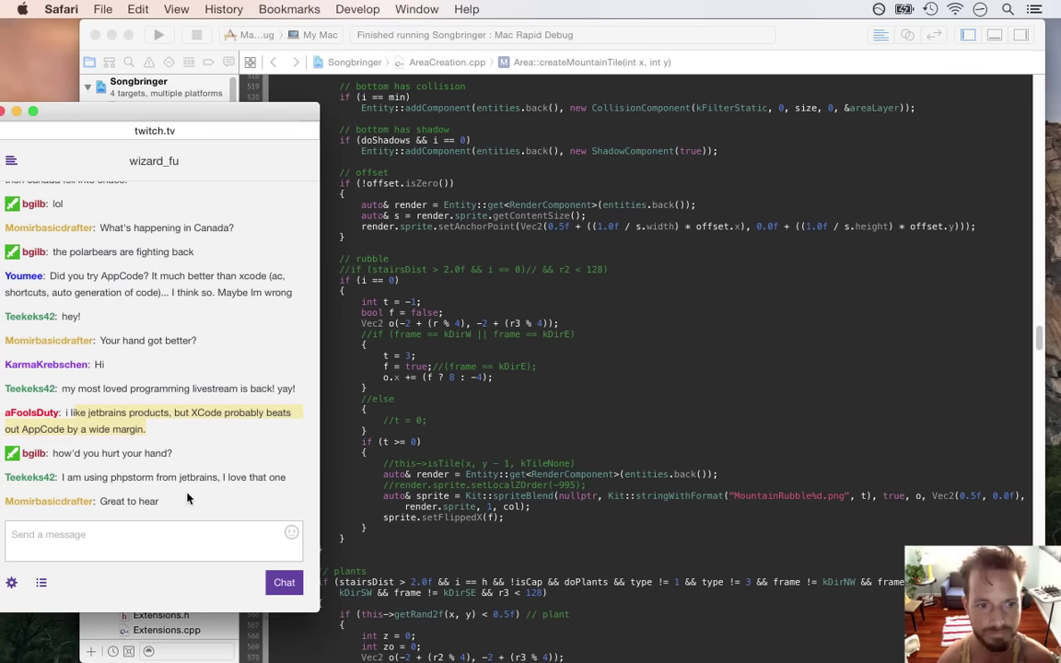
- Read the chat messages in Safari about JetBrains, the streaming break and Xcode line shortcuts, and return to Xcode
{"action": "left_click_drag", "start_coordinate": [155, 481], "coordinate": [203, 479]}
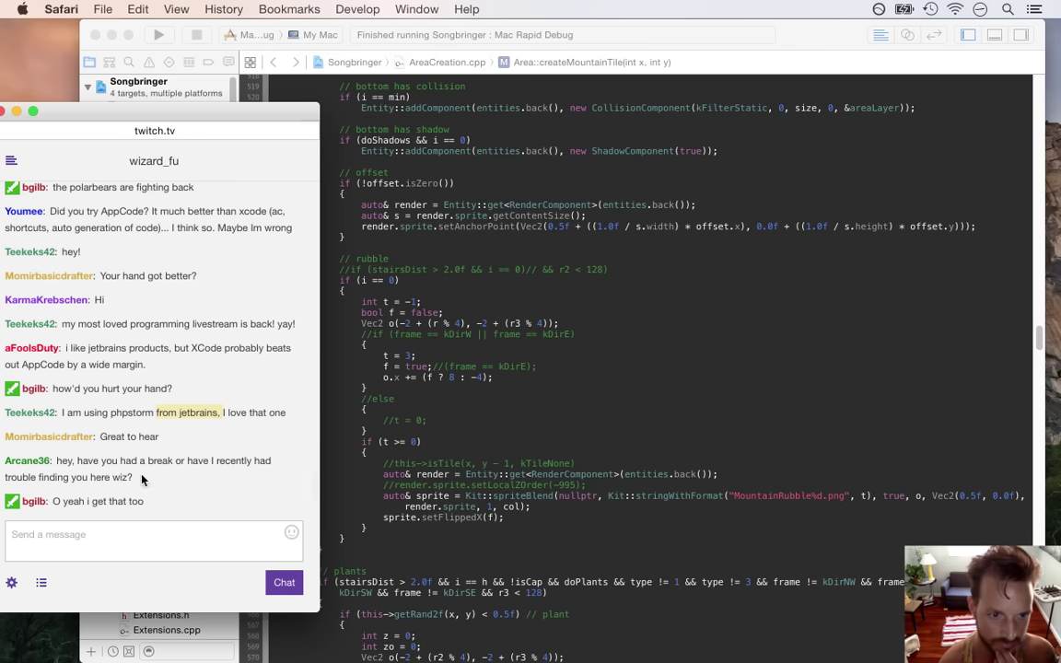
{"action": "left_click_drag", "start_coordinate": [81, 461], "coordinate": [158, 479]}
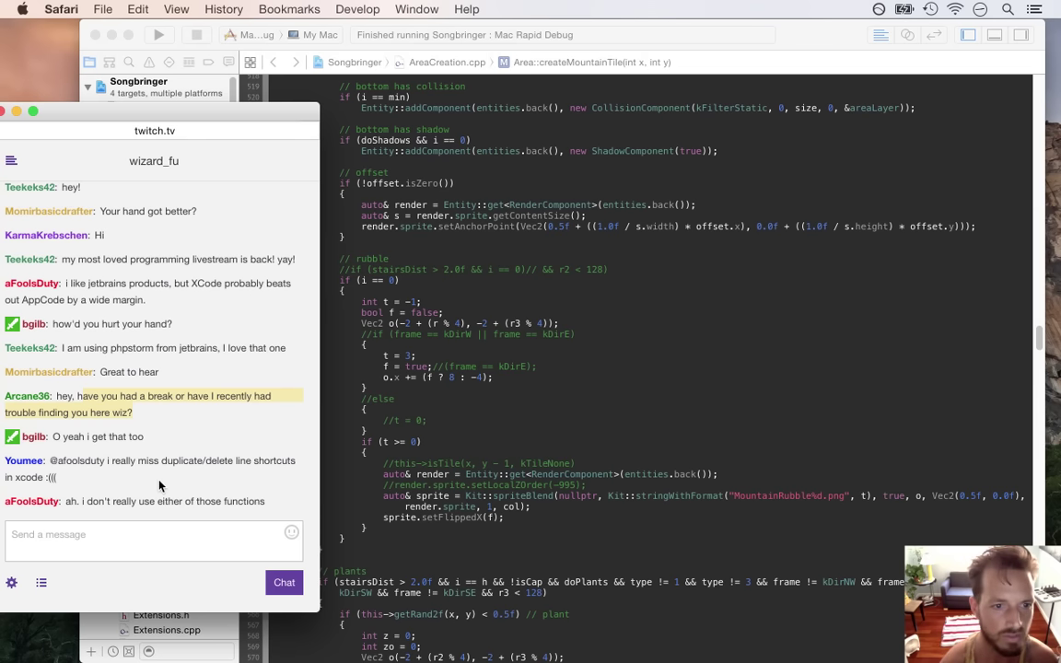
{"action": "left_click", "coordinate": [80, 437]}
{"action": "left_click_drag", "start_coordinate": [79, 437], "coordinate": [151, 436]}
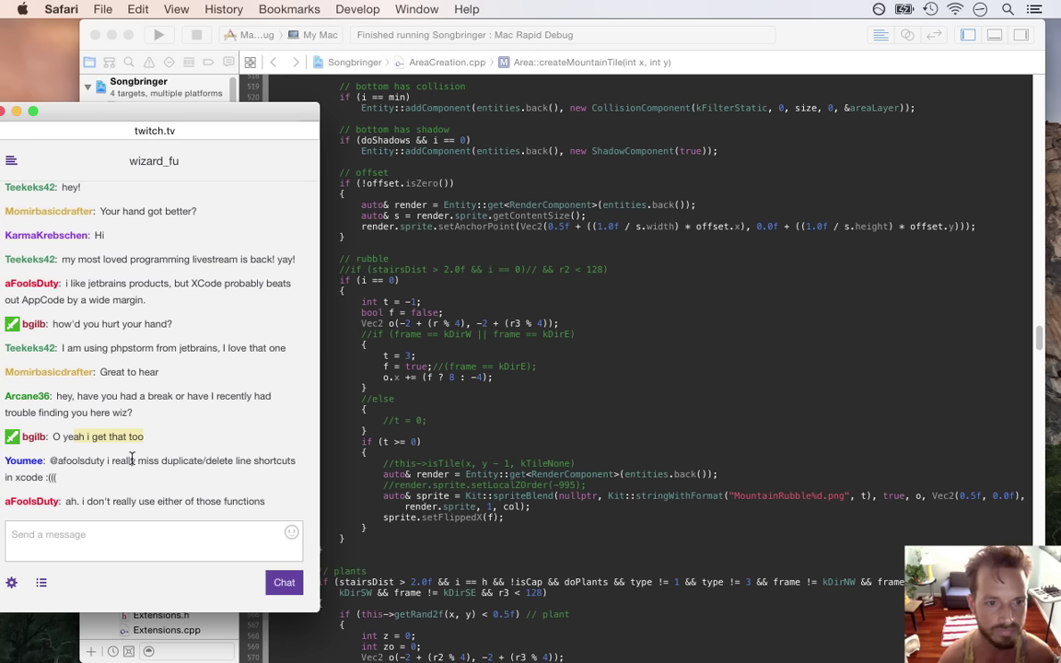
{"action": "left_click_drag", "start_coordinate": [136, 460], "coordinate": [167, 471]}
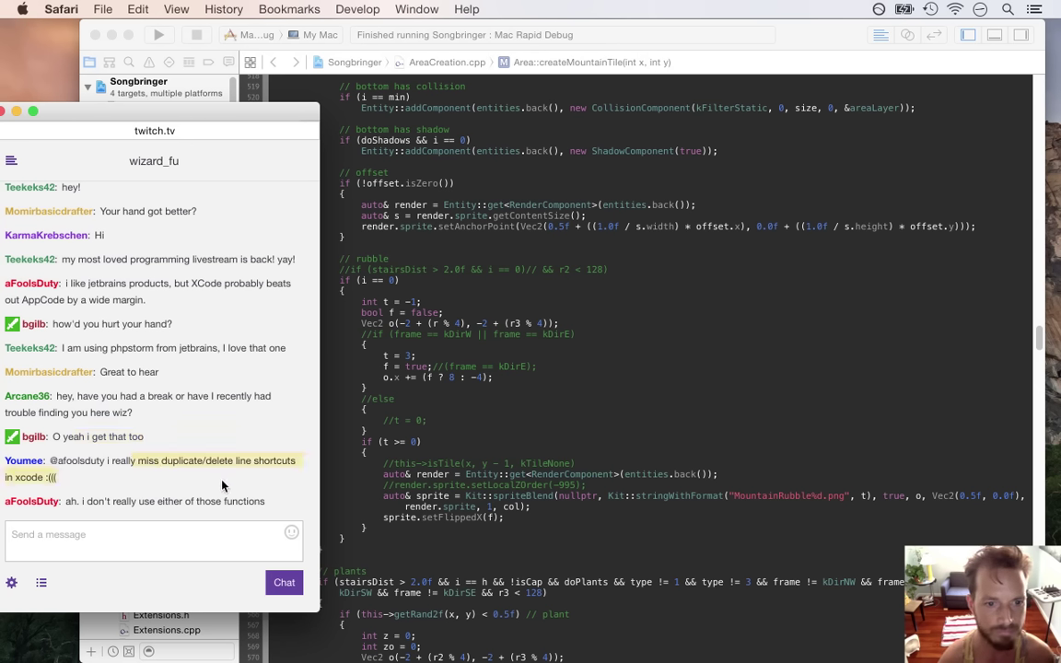
{"action": "left_click", "coordinate": [410, 471]}
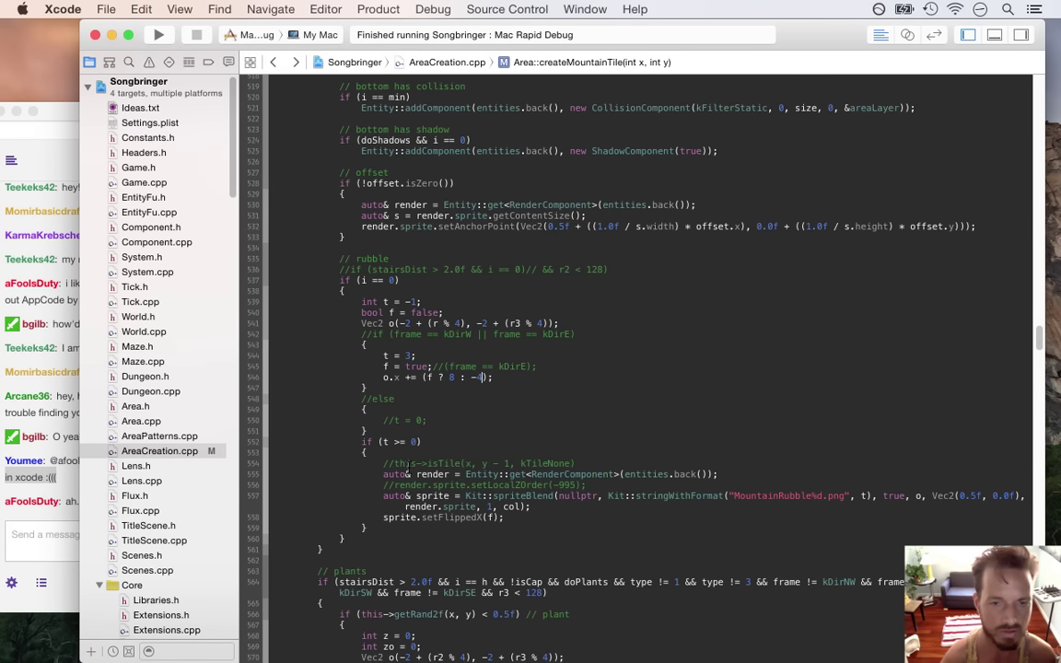
- Set the flipped value in the rubble's o.x offset to 20, save, run the game to check the placement, and return to the code
{"action": "double_click", "coordinate": [451, 378]}
{"action": "type", "text": "20"}
{"action": "key", "text": "super+s"}
{"action": "key", "text": "super+r"}
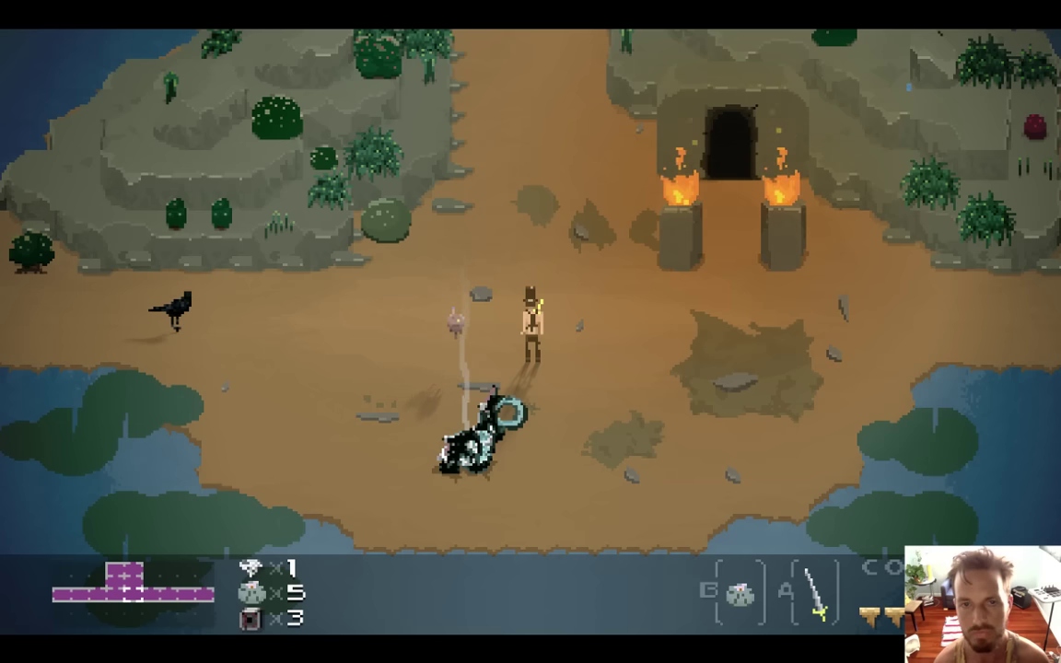
{"action": "key", "text": "super+Tab"}
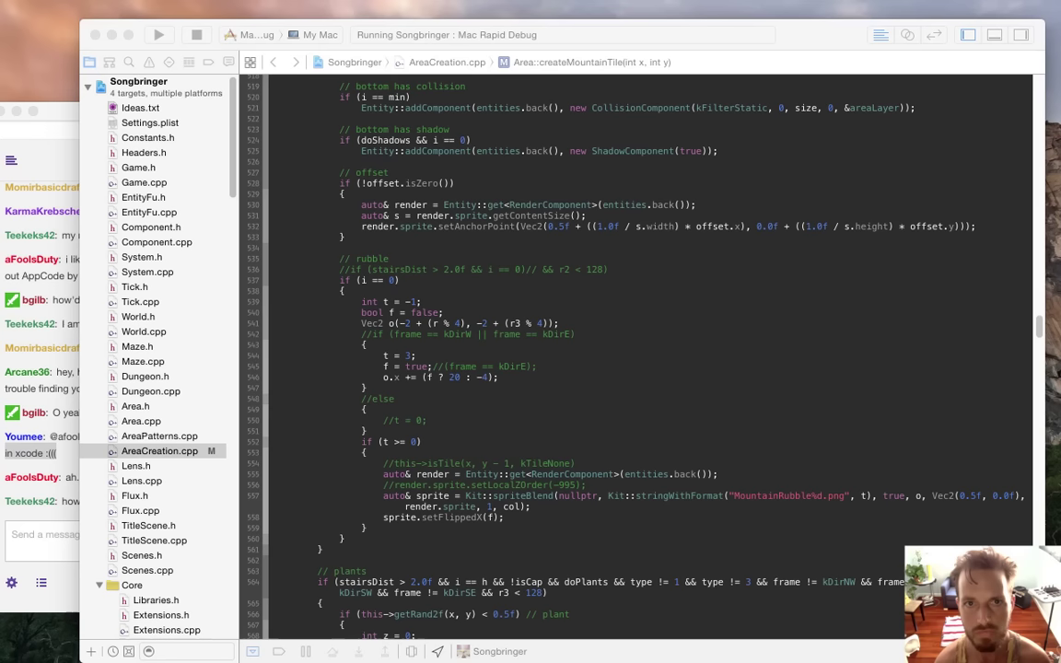
{"action": "key", "text": "Left"}
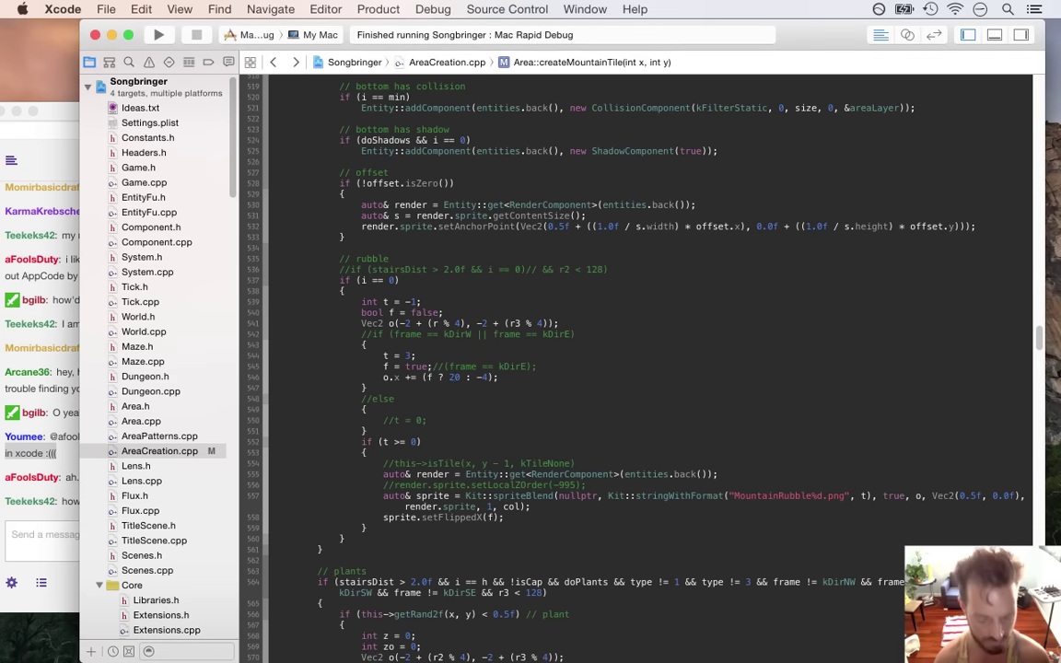
- Change the rubble's o.x offset expression to (f ? 28 : -8) and save AreaCreation.cpp
{"action": "key", "text": "Delete"}
{"action": "type", "text": "4"}
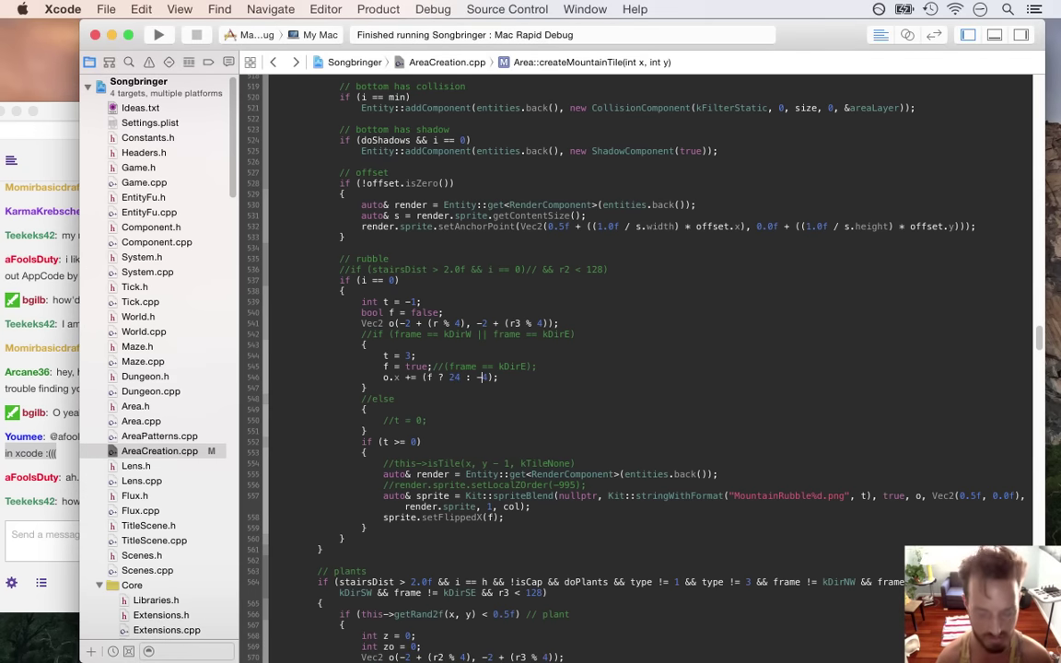
{"action": "key", "text": "BackSpace"}
{"action": "type", "text": "8"}
{"action": "key", "text": "Left"}
{"action": "key", "text": "Left"}
{"action": "key", "text": "Left"}
{"action": "key", "text": "Left"}
{"action": "key", "text": "Left"}
{"action": "key", "text": "BackSpace"}
{"action": "type", "text": "8"}
{"action": "key", "text": "super+s"}
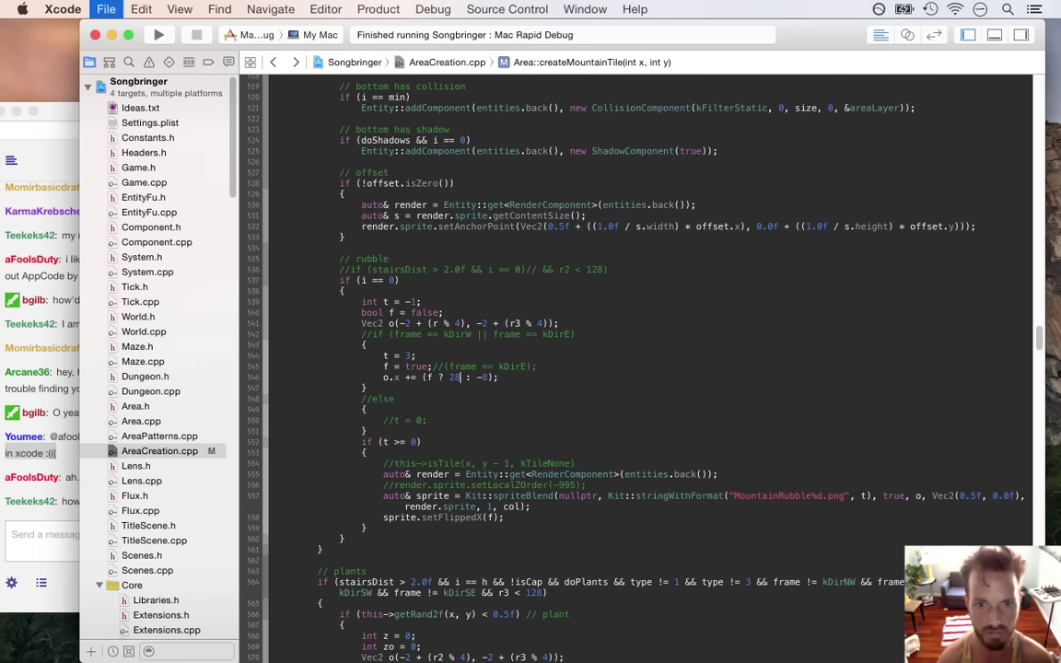
- Read the viewers' questions about the heat and the California rain in the Safari chat, and return to Xcode
{"action": "left_click", "coordinate": [38, 524]}
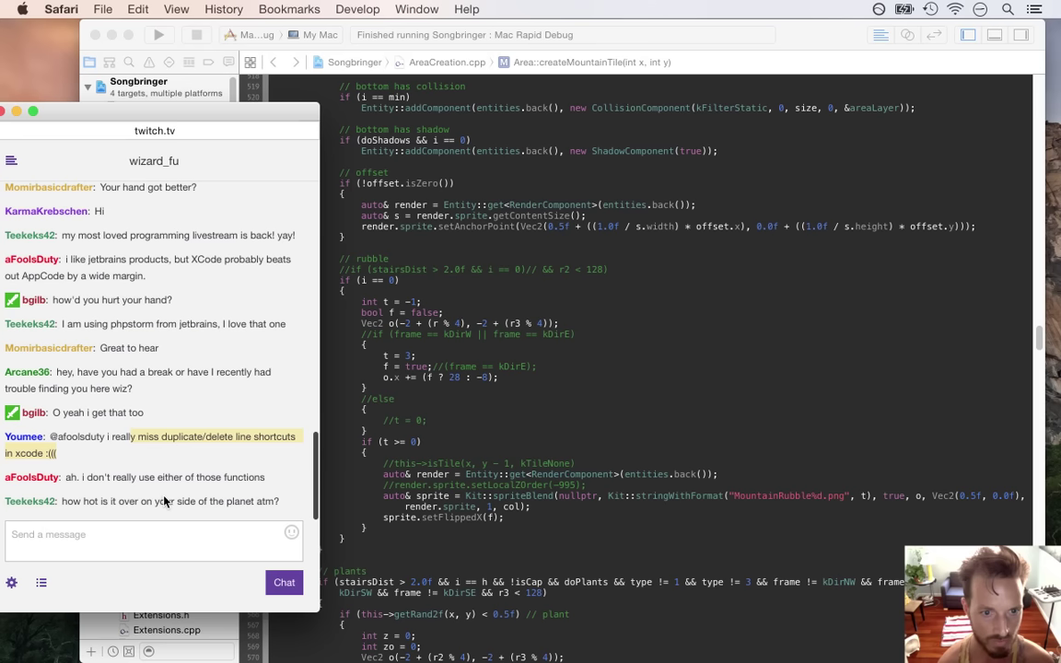
{"action": "left_click_drag", "start_coordinate": [119, 478], "coordinate": [239, 479]}
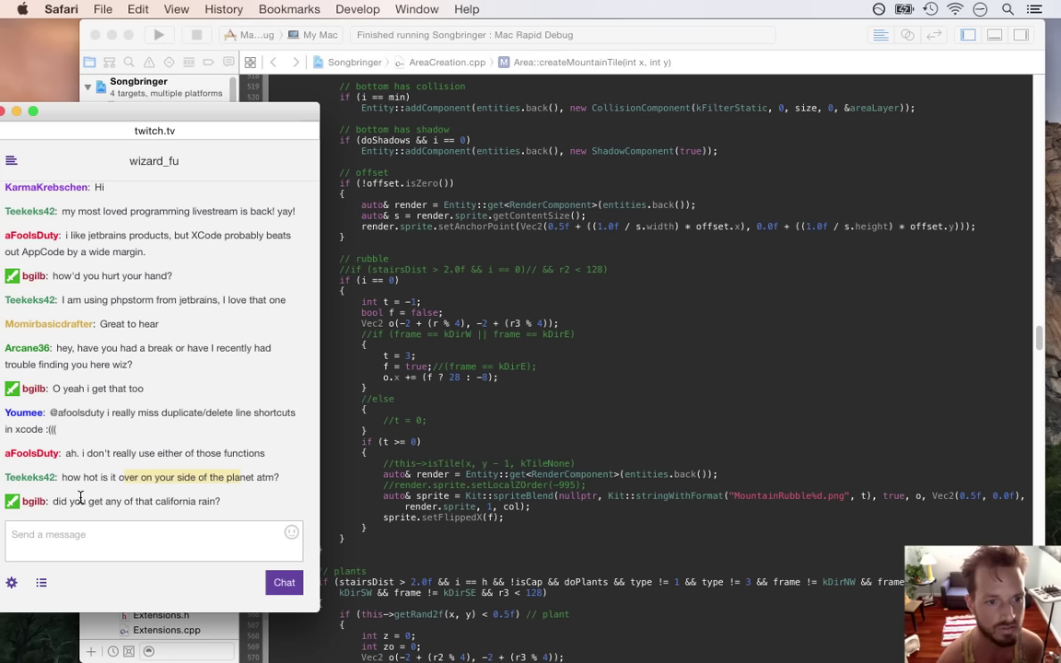
{"action": "left_click_drag", "start_coordinate": [73, 502], "coordinate": [225, 500]}
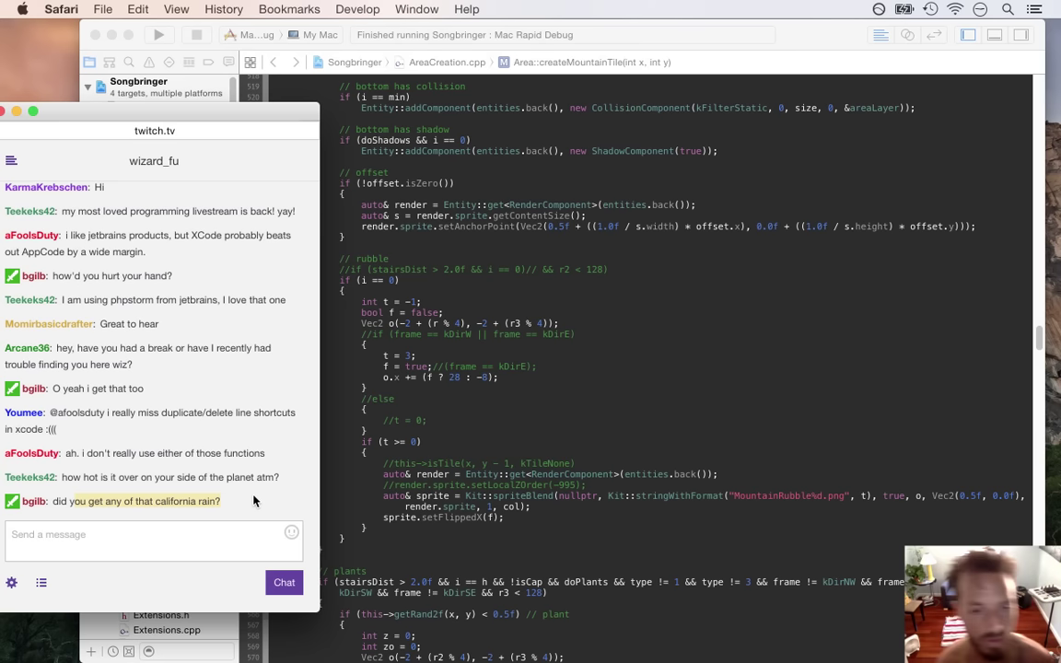
{"action": "left_click", "coordinate": [461, 421]}
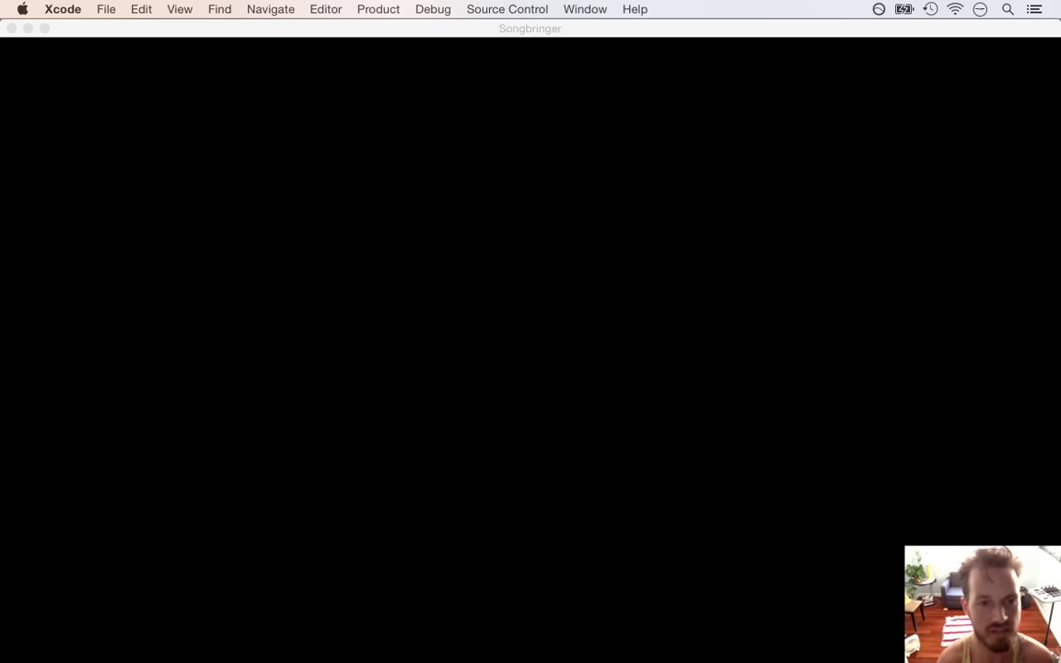
- Walk the character near the mountains in the running game to examine the rubble offset, and quit the game
{"action": "key", "text": "Right"}
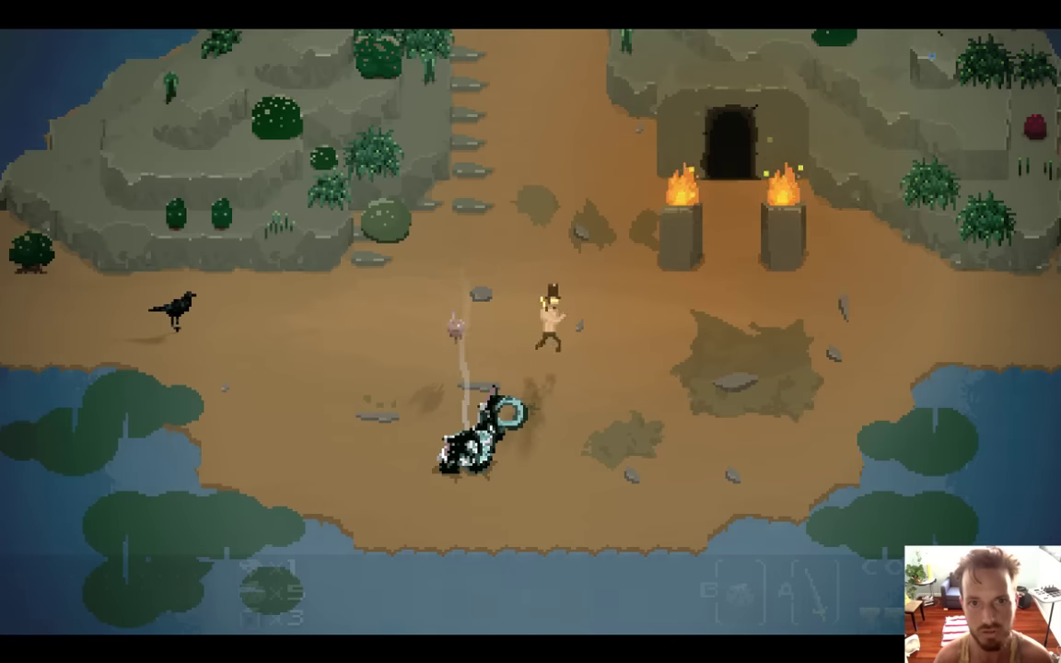
{"action": "key", "text": "Up"}
{"action": "key", "text": "Right"}
{"action": "key", "text": "Left"}
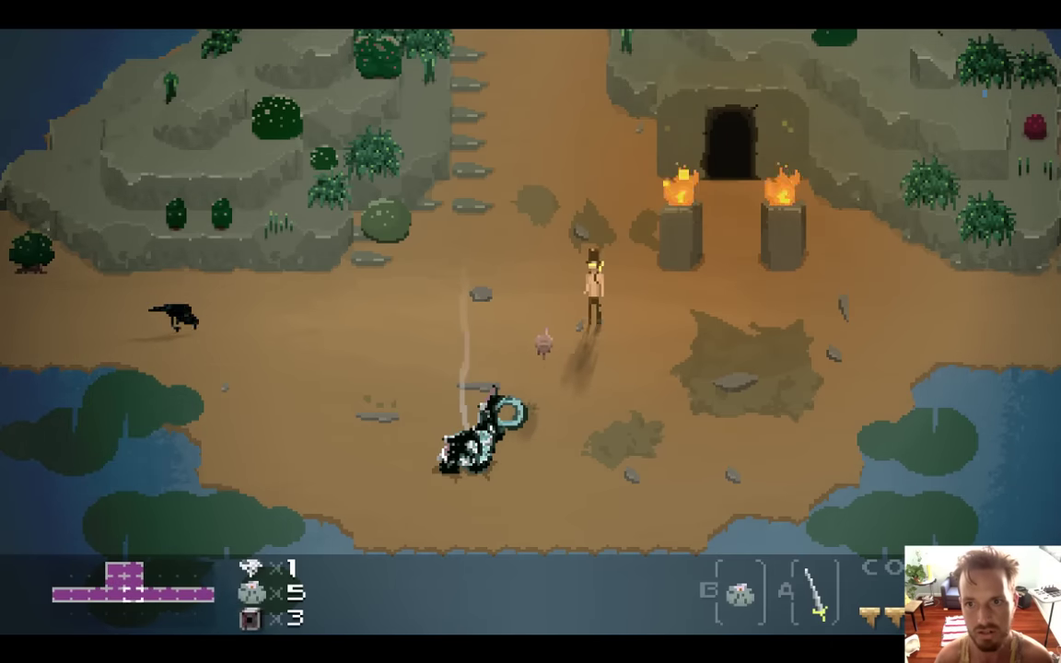
{"action": "key", "text": "Left"}
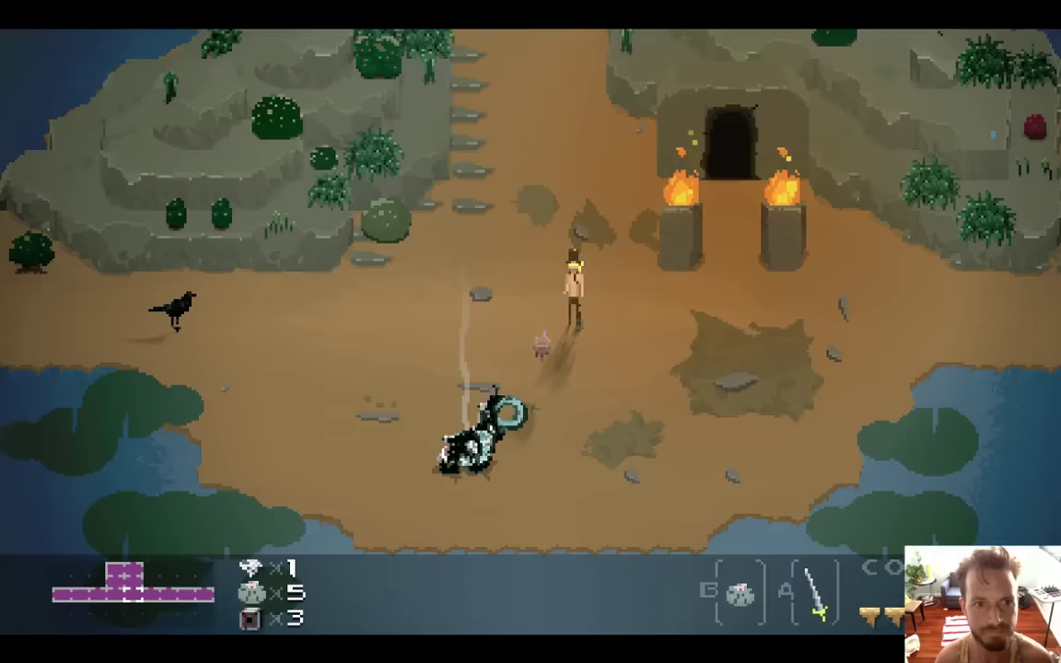
{"action": "key", "text": "super+q"}
- Set the flipped o.x offset value to 24, save, run the game to check the rubble, and quit it
{"action": "key", "text": "Delete"}
{"action": "type", "text": "4"}
{"action": "key", "text": "super+s"}
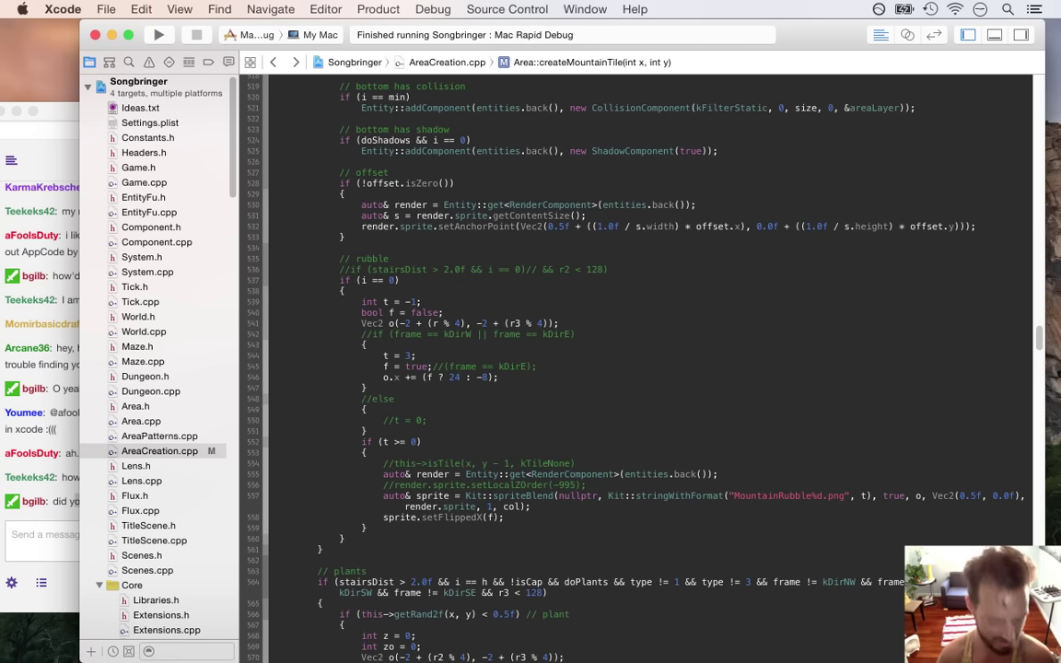
{"action": "key", "text": "super+r"}
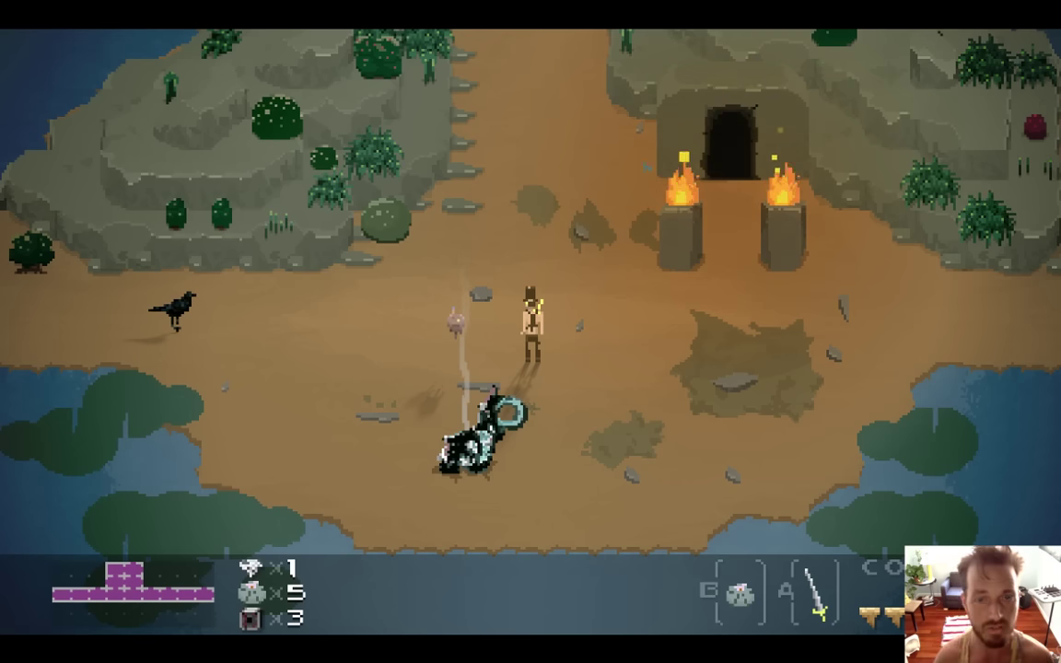
{"action": "key", "text": "super+q"}
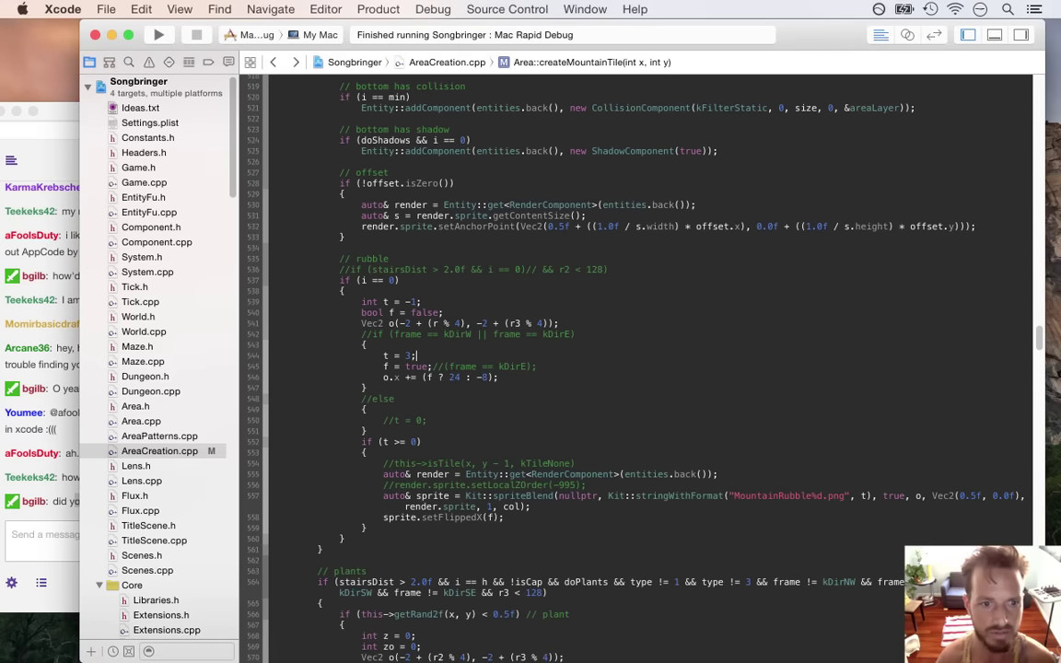
- Restore the flip assignment to f = (frame == kDirE) by removing the forced true, then run the game to check it and quit
{"action": "key", "text": "Delete"}
{"action": "key", "text": "Delete"}
{"action": "key", "text": "Delete"}
{"action": "key", "text": "Delete"}
{"action": "key", "text": "Delete"}
{"action": "key", "text": "Delete"}
{"action": "key", "text": "Delete"}
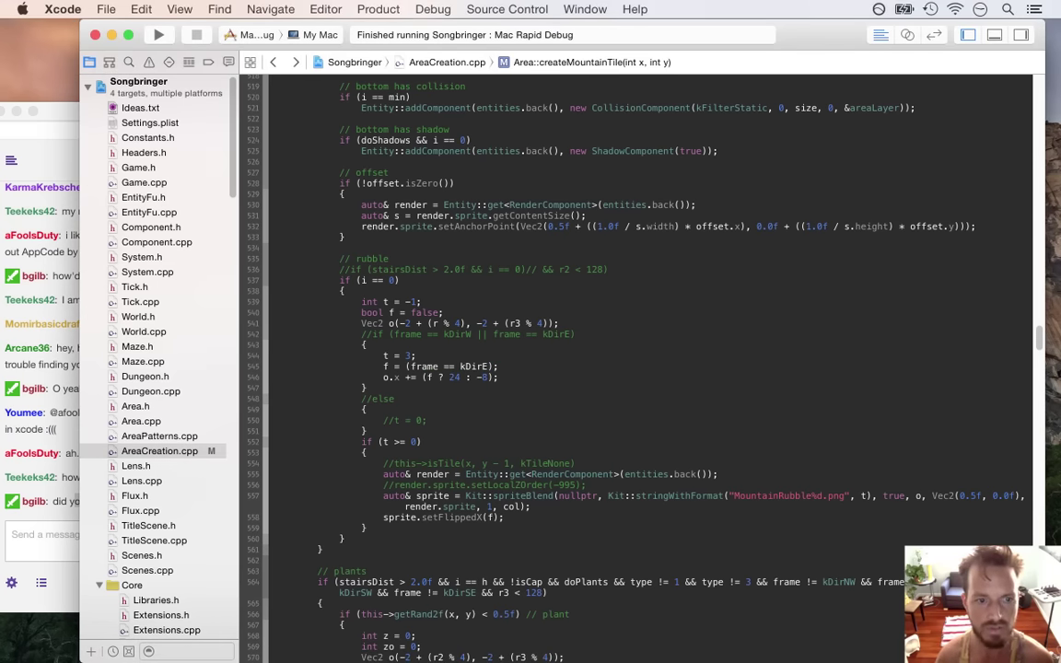
{"action": "key", "text": "super+r"}
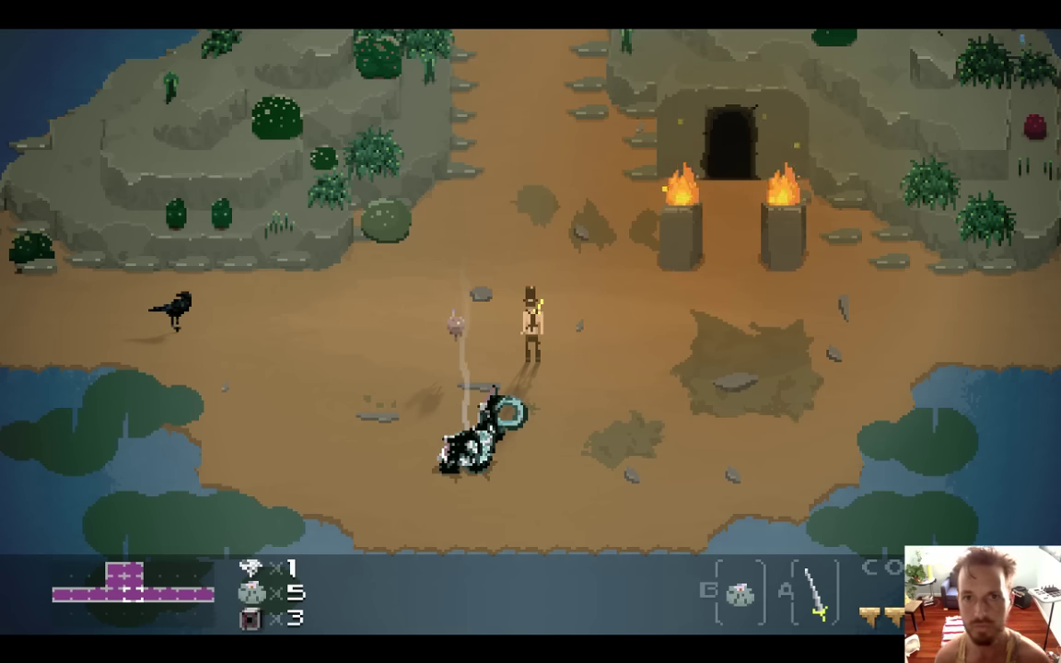
{"action": "key", "text": "super+q"}
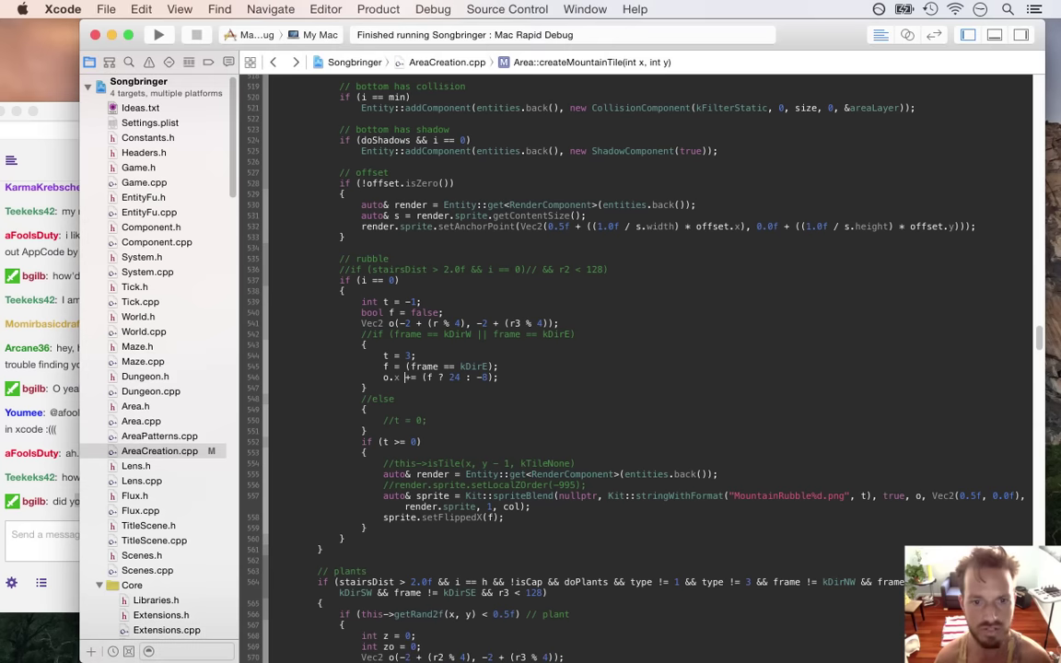
- Set the unflipped value of the rubble's o.x offset to -4 and save the file
{"action": "key", "text": "Delete"}
{"action": "type", "text": "4"}
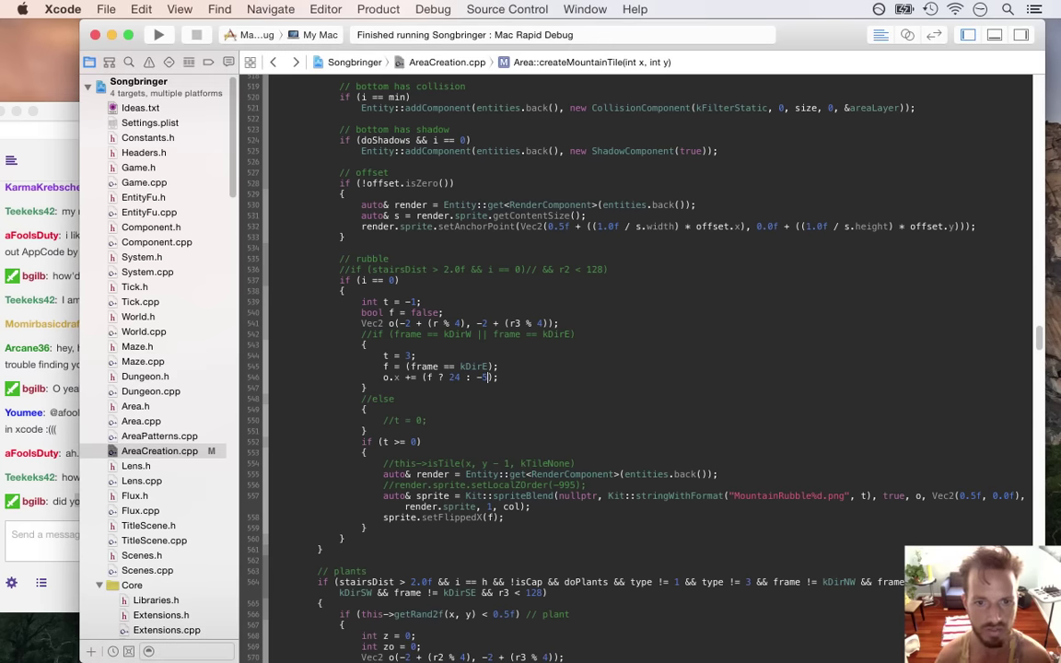
{"action": "key", "text": "Down"}
{"action": "key", "text": "super+s"}
- Extend the flip condition so f is also true when frame equals kDirNE or kDirSE
{"action": "key", "text": "Down"}
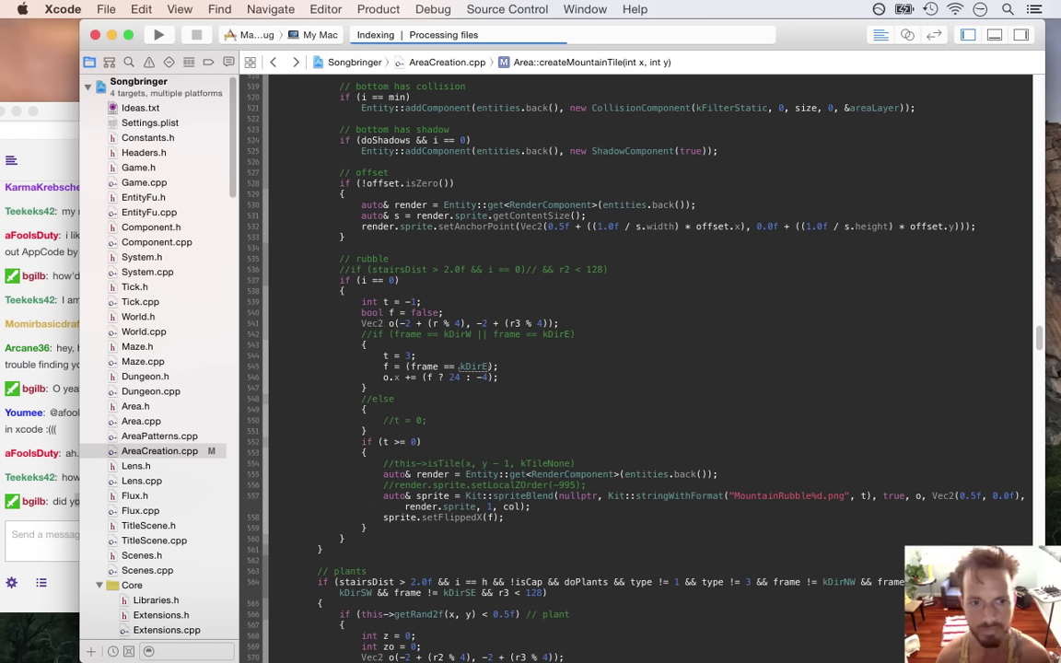
{"action": "type", "text": "|| frame == kDir"}
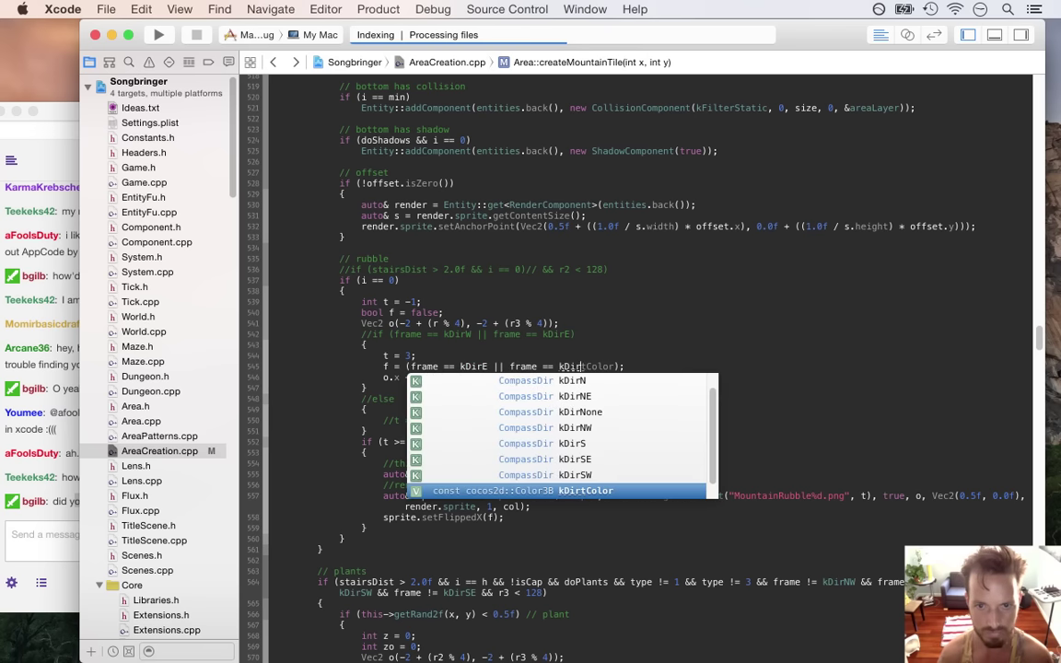
{"action": "type", "text": "NE || "}
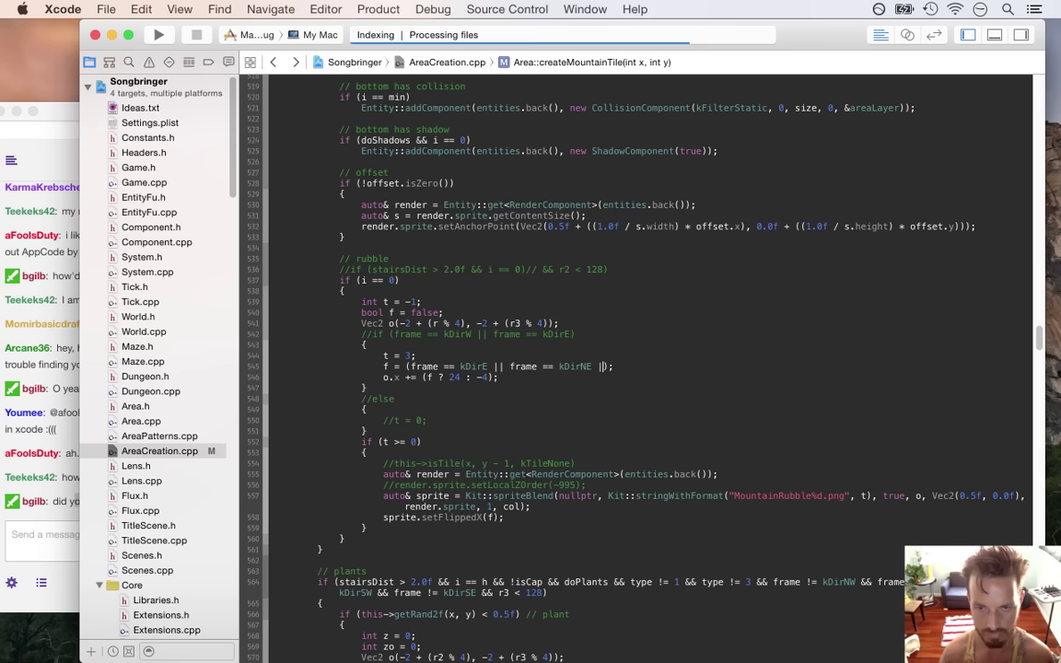
{"action": "type", "text": "frame == k"}
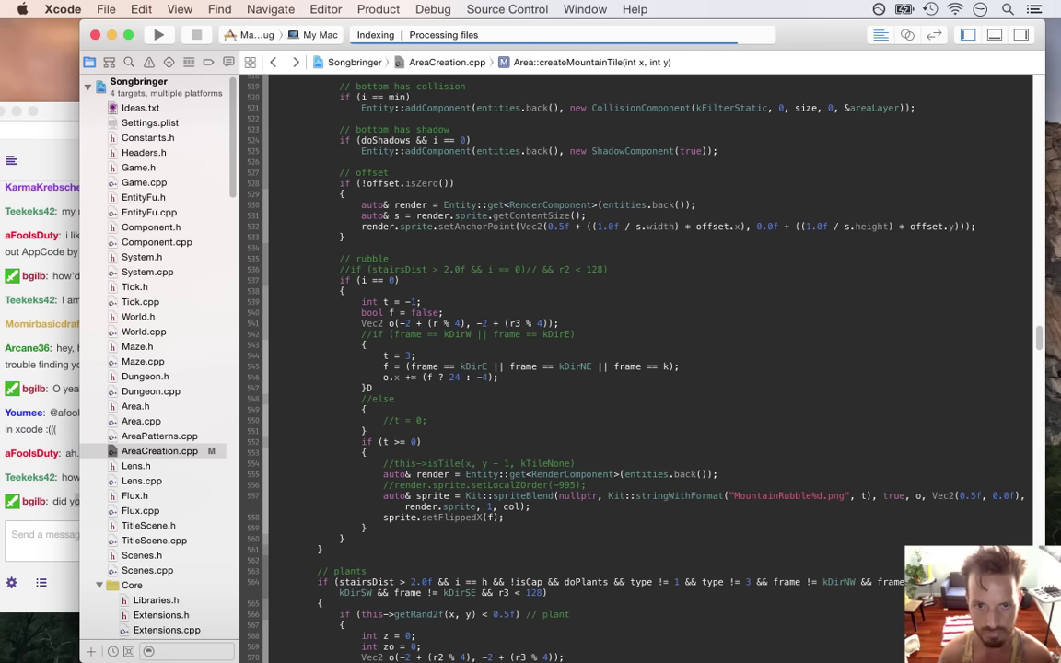
{"action": "key", "text": "BackSpace"}
{"action": "key", "text": "Up"}
{"action": "key", "text": "Up"}
{"action": "key", "text": "Left"}
{"action": "key", "text": "Up"}
{"action": "key", "text": "Up"}
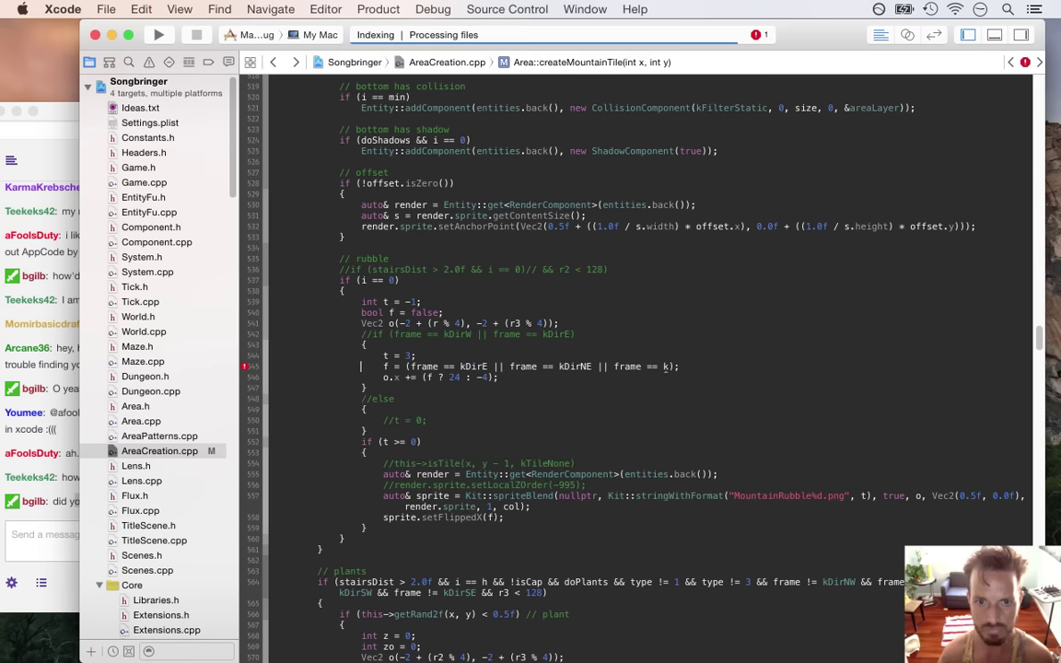
{"action": "type", "text": "kDirSE"}
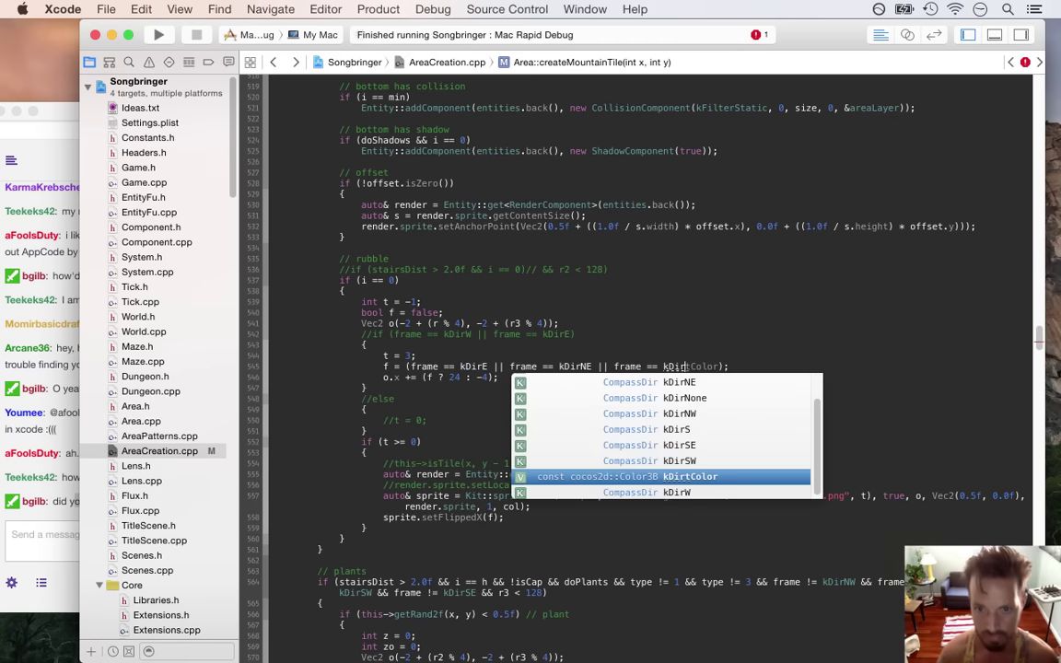
- Delete the commented-out else and its block containing //t = 0; from the rubble code
{"action": "key", "text": "Down"}
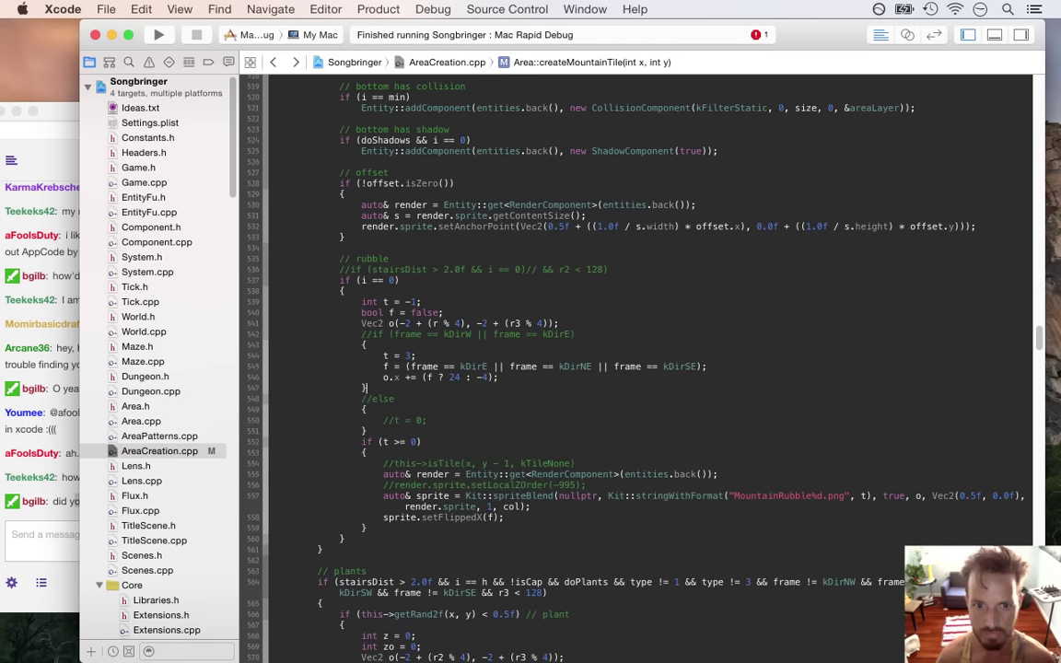
{"action": "key", "text": "shift+Down"}
{"action": "key", "text": "shift+Down"}
{"action": "key", "text": "shift+Down"}
{"action": "key", "text": "shift+Down"}
{"action": "key", "text": "BackSpace"}
- Remove the commented-out kDirW/kDirE condition and the braces enclosing the t, f and o.x lines
{"action": "key", "text": "Up"}
{"action": "key", "text": "Up"}
{"action": "key", "text": "Up"}
{"action": "key", "text": "Up"}
{"action": "key", "text": "Up"}
{"action": "left_click_drag", "start_coordinate": [273, 333], "coordinate": [274, 356]}
{"action": "key", "text": "Delete"}
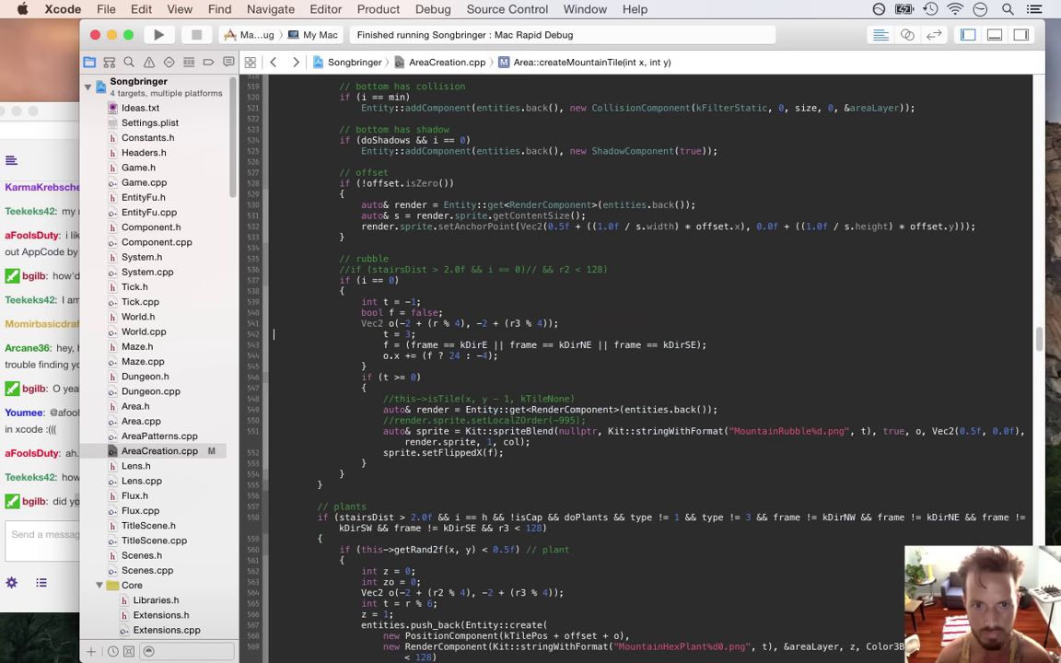
{"action": "key", "text": "BackSpace"}
{"action": "key", "text": "Up"}
{"action": "key", "text": "Up"}
{"action": "key", "text": "Up"}
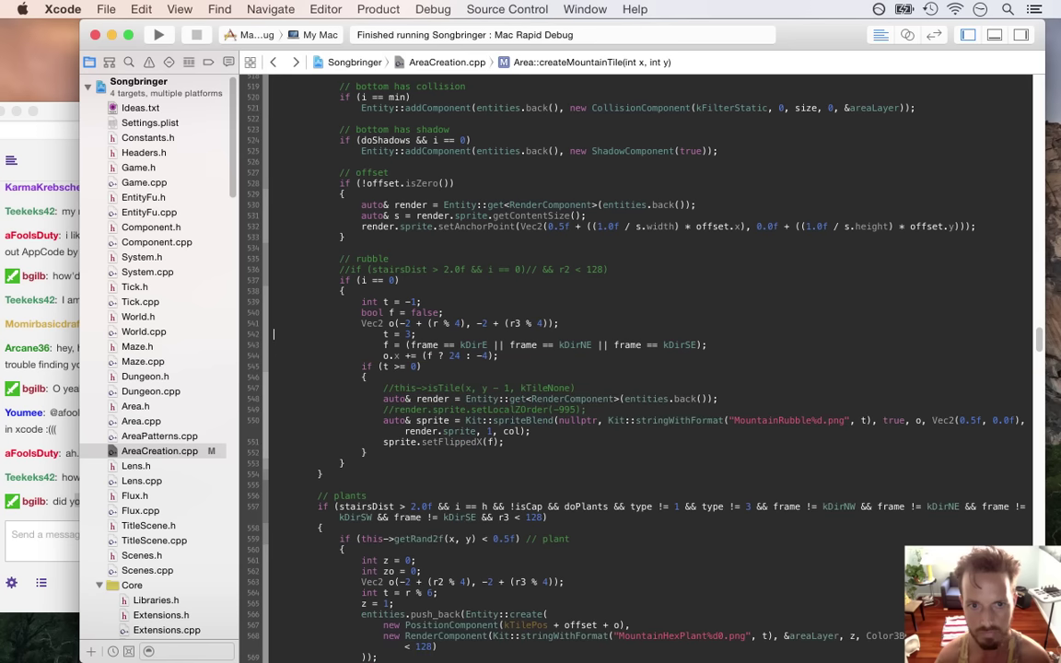
- Outdent the t = 3, f and o.x lines one level to align with the surrounding rubble code
{"action": "key", "text": "shift+Down"}
{"action": "key", "text": "shift+Down"}
{"action": "key", "text": "shift+Down"}
{"action": "key", "text": "super+["}
{"action": "key", "text": "Up"}
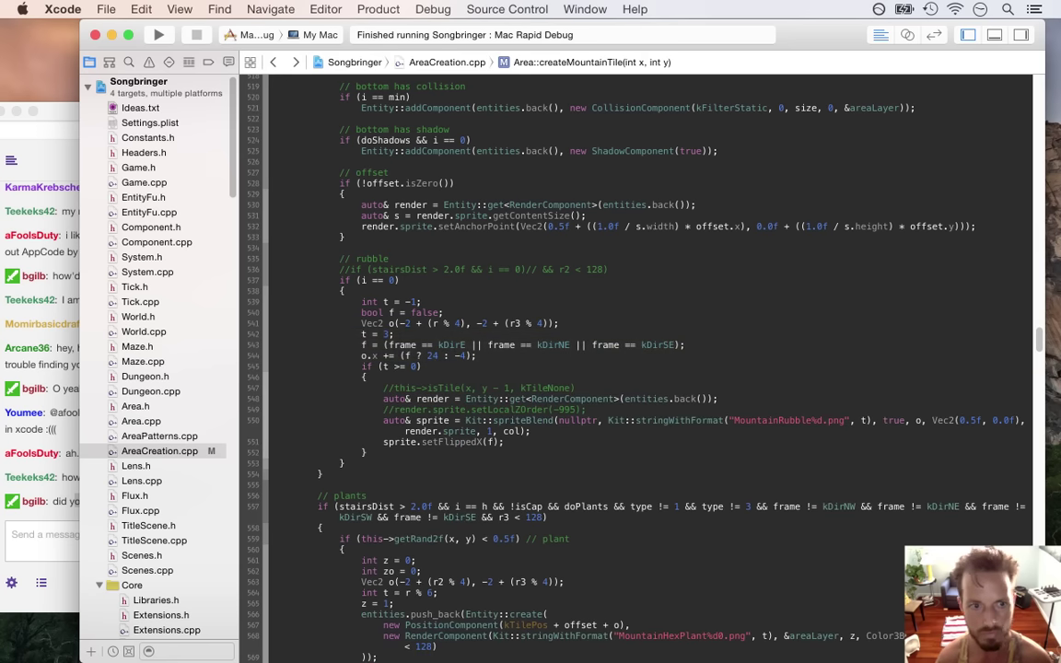
- Switch to Overworld.psd in Photoshop and read the newest messages in the Twitch chat window
{"action": "key", "text": "super+Tab"}
{"action": "key", "text": "super+Tab"}
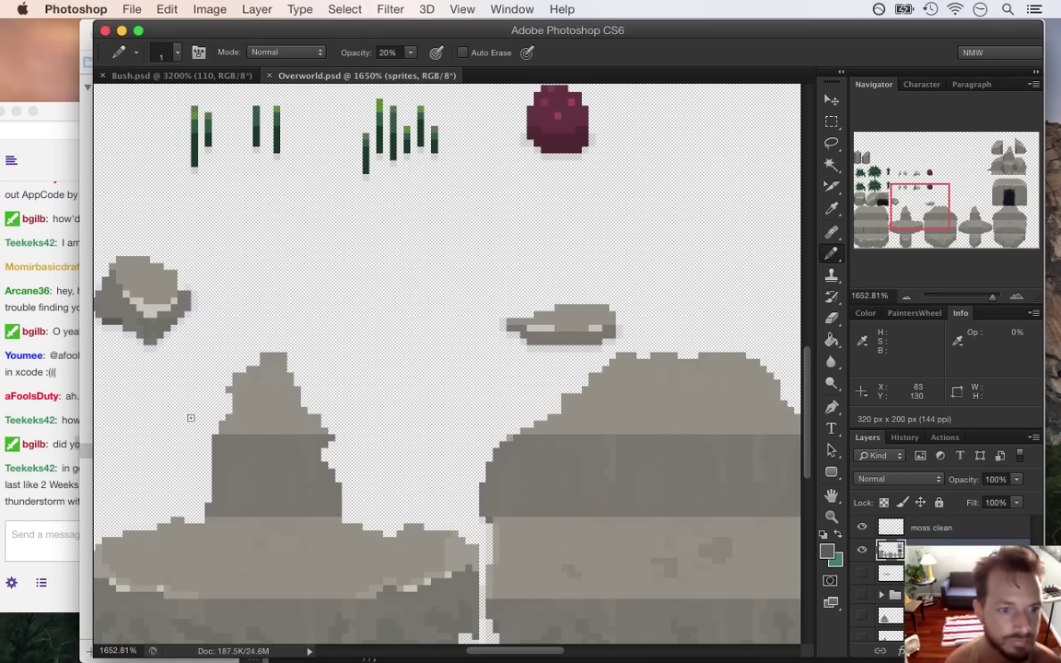
{"action": "left_click", "coordinate": [44, 440]}
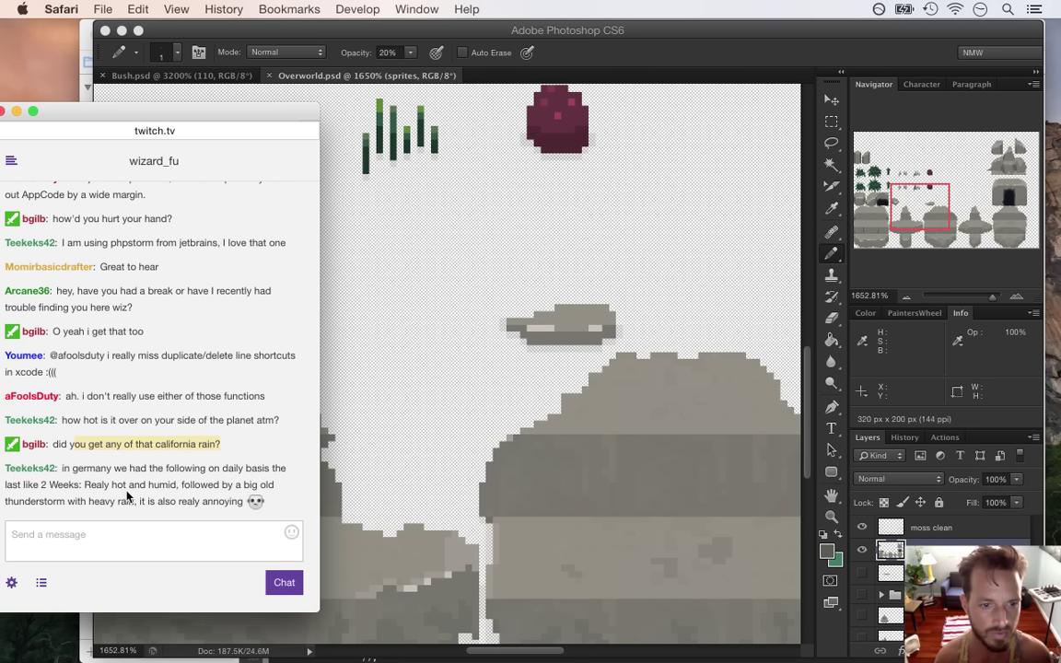
{"action": "left_click_drag", "start_coordinate": [104, 477], "coordinate": [157, 502]}
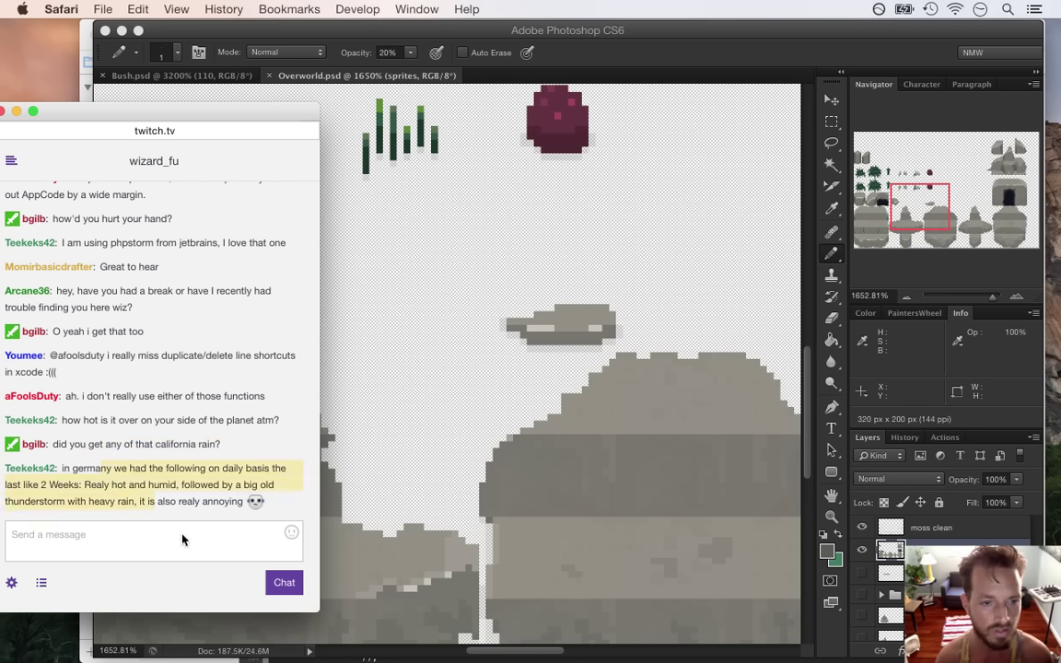
{"action": "left_click", "coordinate": [138, 487]}
{"action": "left_click_drag", "start_coordinate": [86, 485], "coordinate": [134, 502]}
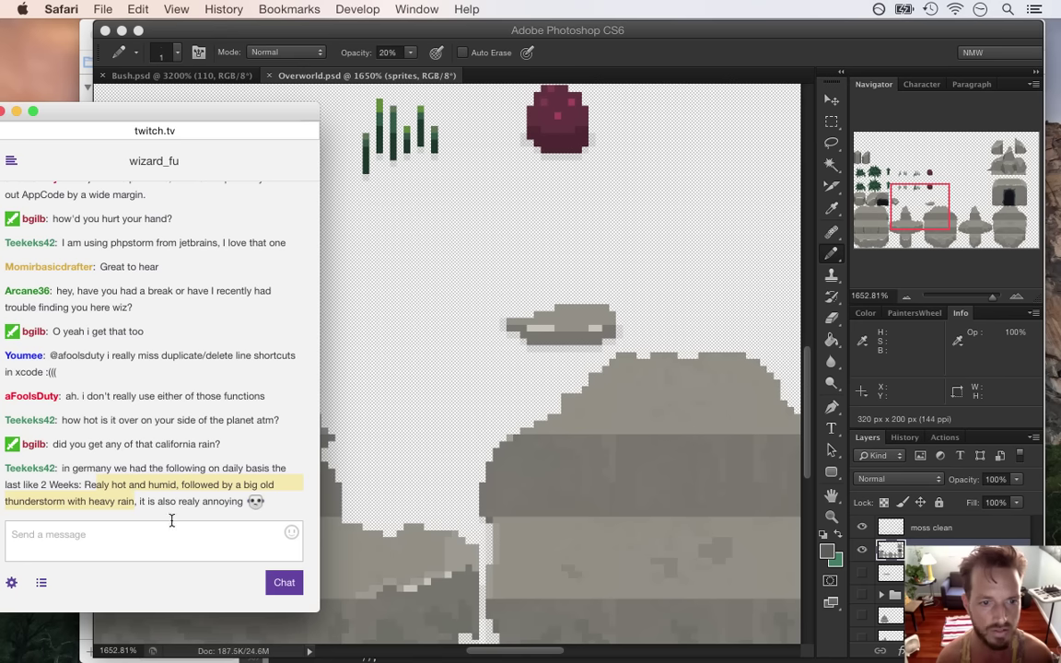
{"action": "left_click", "coordinate": [697, 53]}
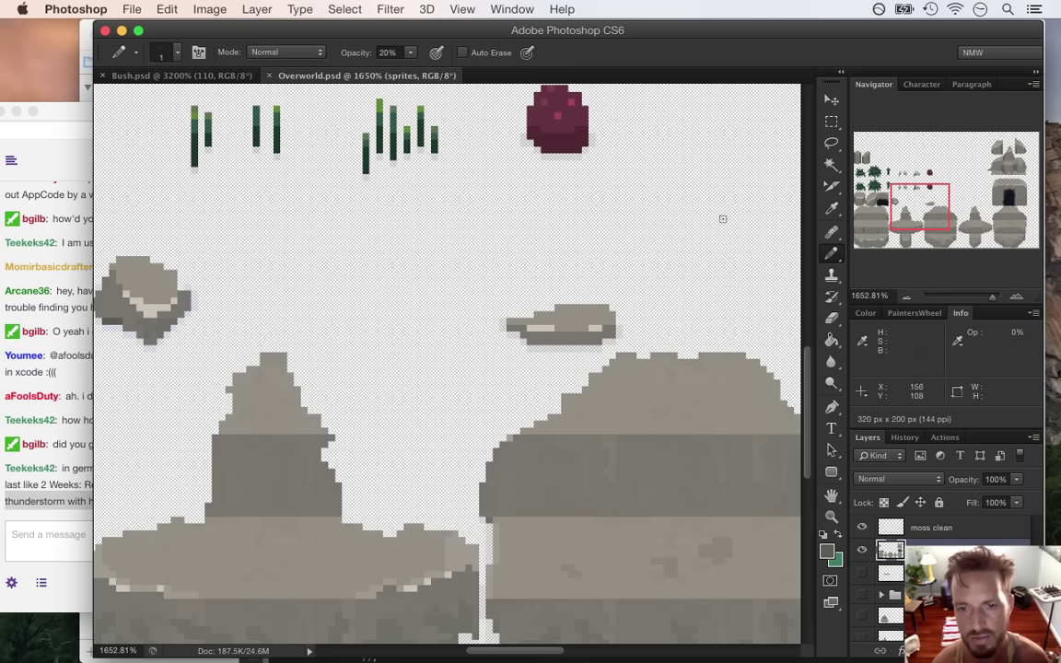
{"action": "left_click_drag", "start_coordinate": [806, 391], "coordinate": [806, 380]}
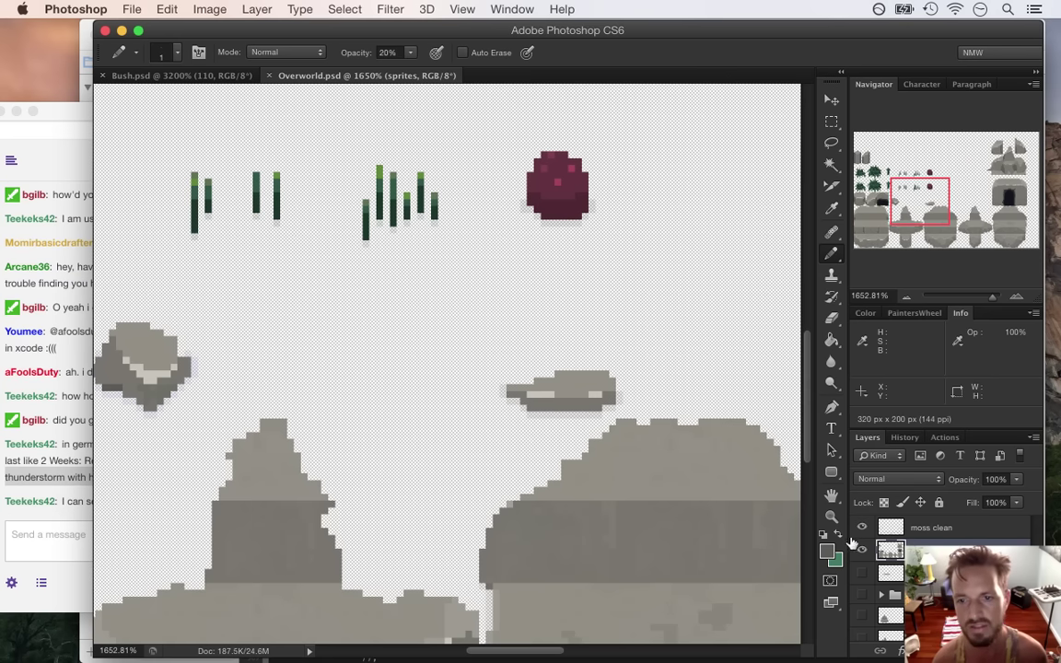
{"action": "left_click", "coordinate": [48, 441]}
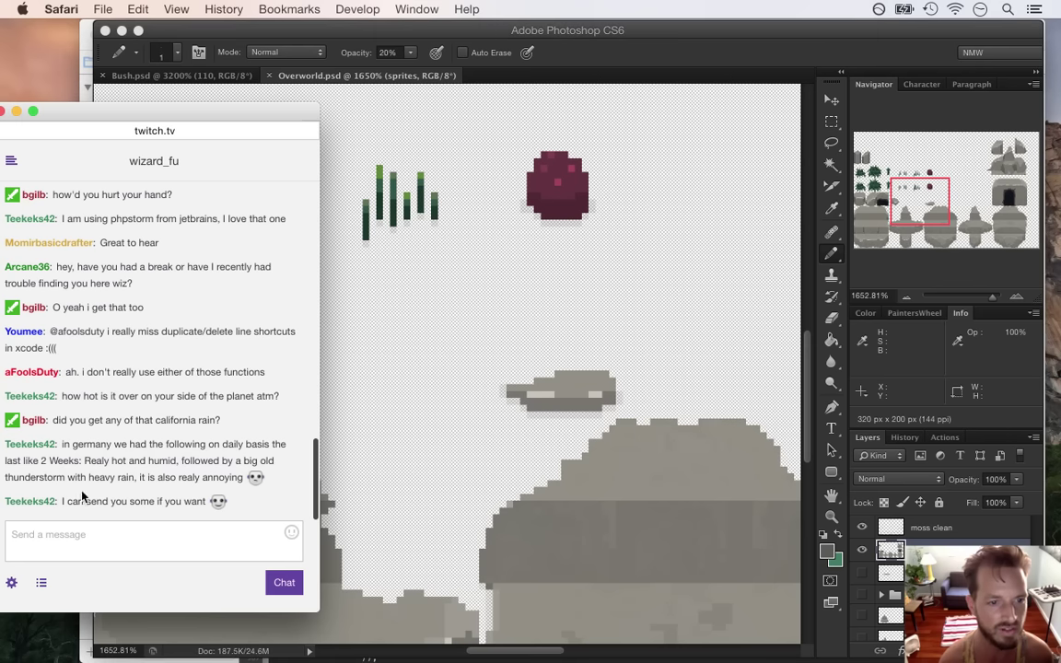
{"action": "left_click_drag", "start_coordinate": [95, 501], "coordinate": [206, 502]}
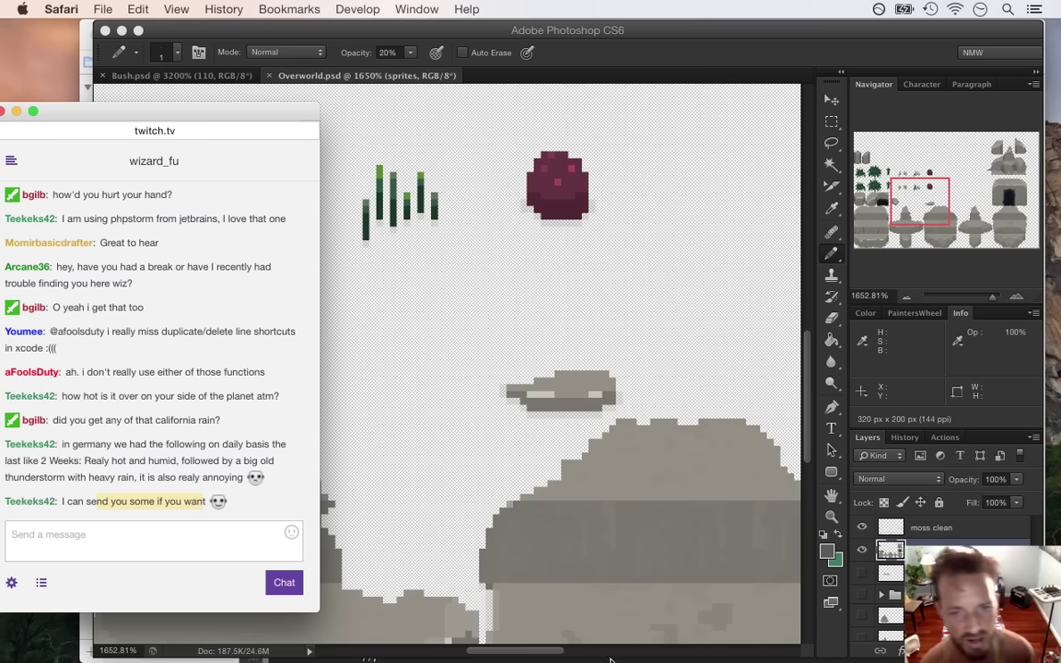
- Back in Photoshop, show the blue tile guides and move the angular rock from beside the cave to above the flat rubble
{"action": "left_click", "coordinate": [640, 55]}
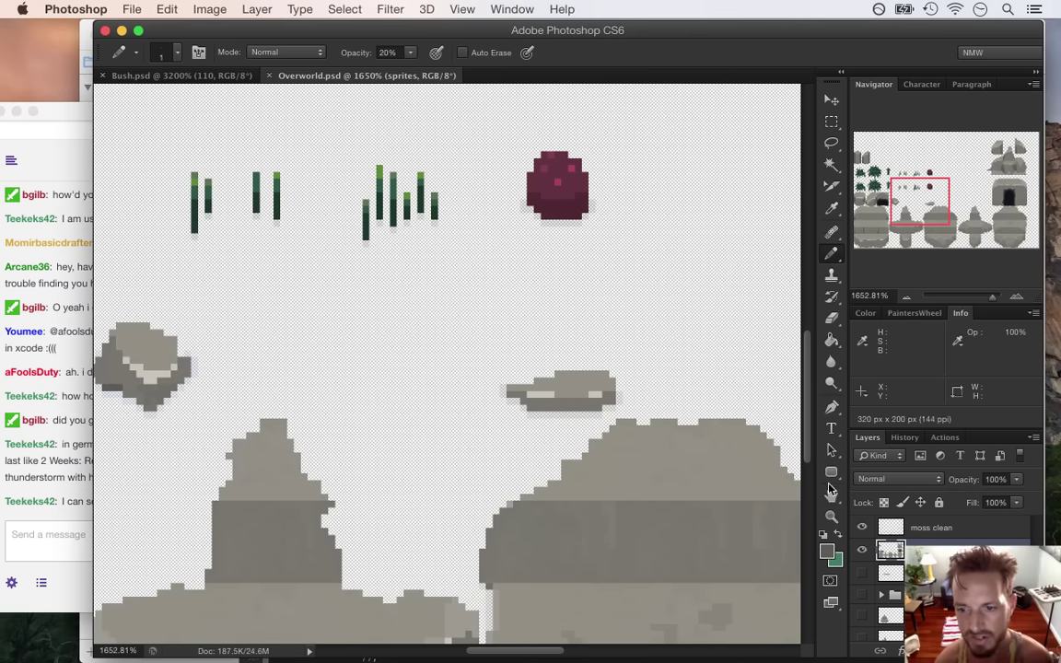
{"action": "left_click", "coordinate": [862, 594]}
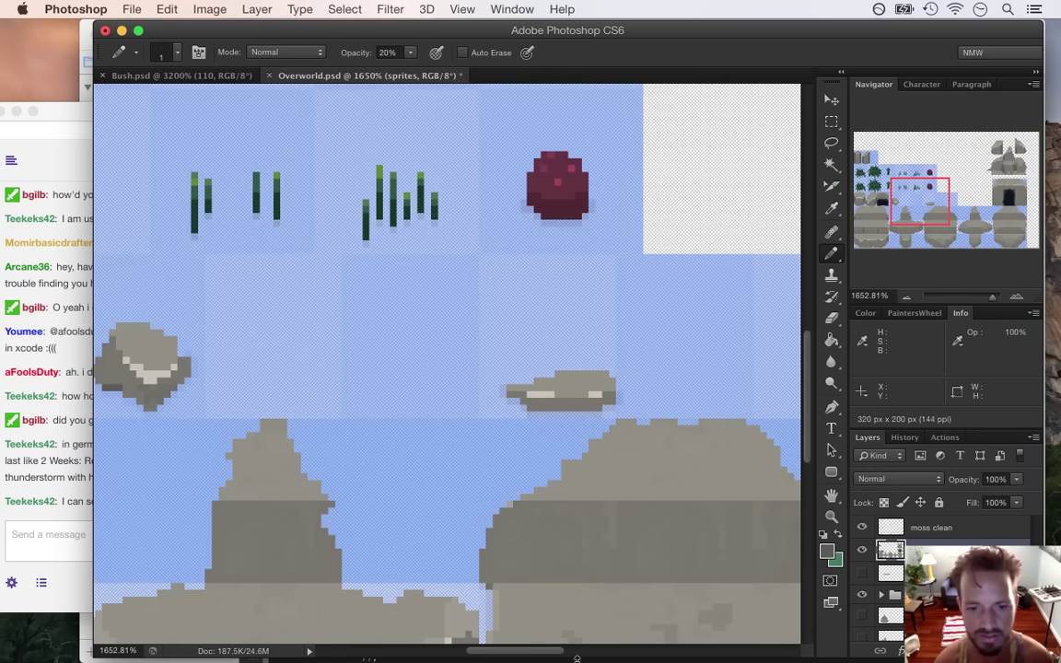
{"action": "scroll", "coordinate": [477, 589], "scroll_direction": "left", "scroll_amount": 5}
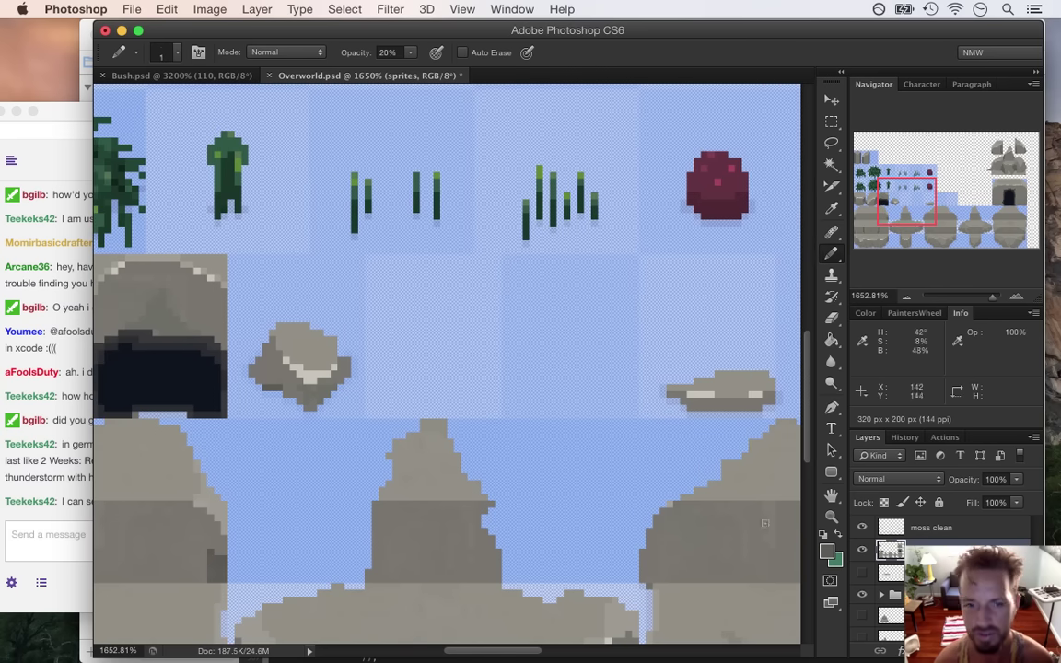
{"action": "key", "text": "m"}
{"action": "left_click_drag", "start_coordinate": [236, 306], "coordinate": [356, 421]}
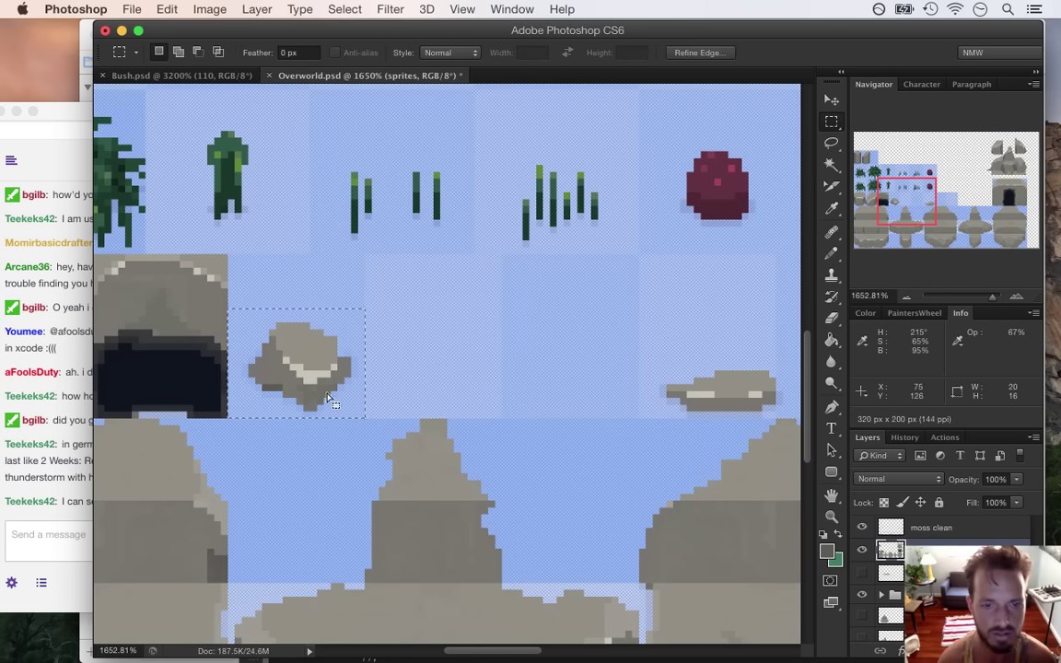
{"action": "key", "text": "v"}
{"action": "left_click_drag", "start_coordinate": [293, 349], "coordinate": [711, 286]}
- Move the flat rubble sprite into the emptied tile beside the cave entrance and deselect it
{"action": "key", "text": "m"}
{"action": "left_click_drag", "start_coordinate": [567, 333], "coordinate": [797, 418]}
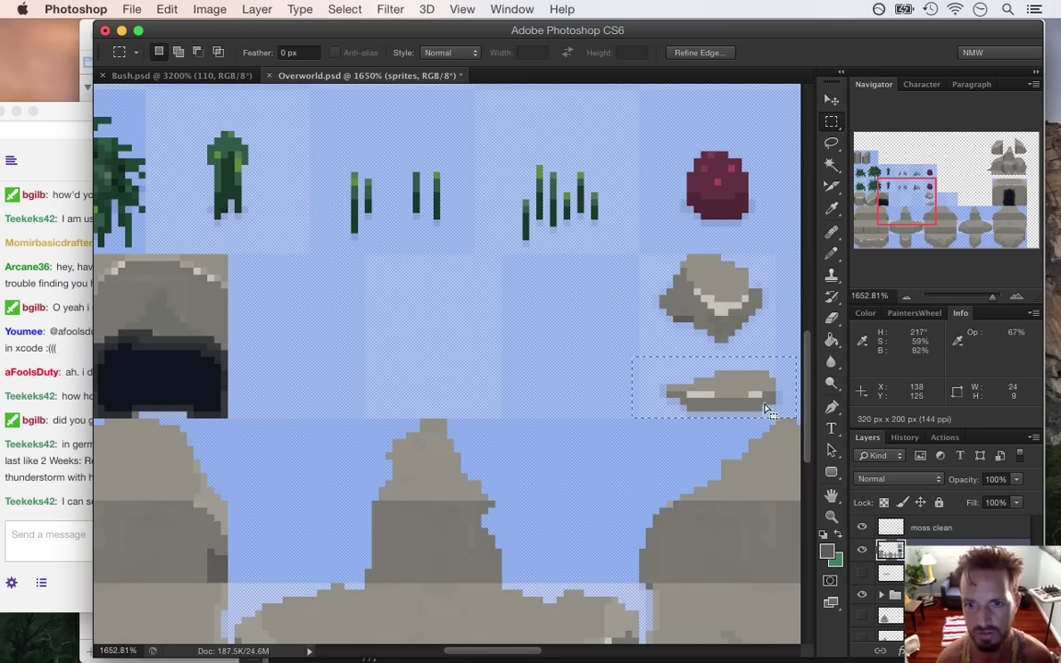
{"action": "key", "text": "v"}
{"action": "left_click_drag", "start_coordinate": [731, 378], "coordinate": [313, 373]}
{"action": "key", "text": "m"}
{"action": "left_click", "coordinate": [444, 349]}
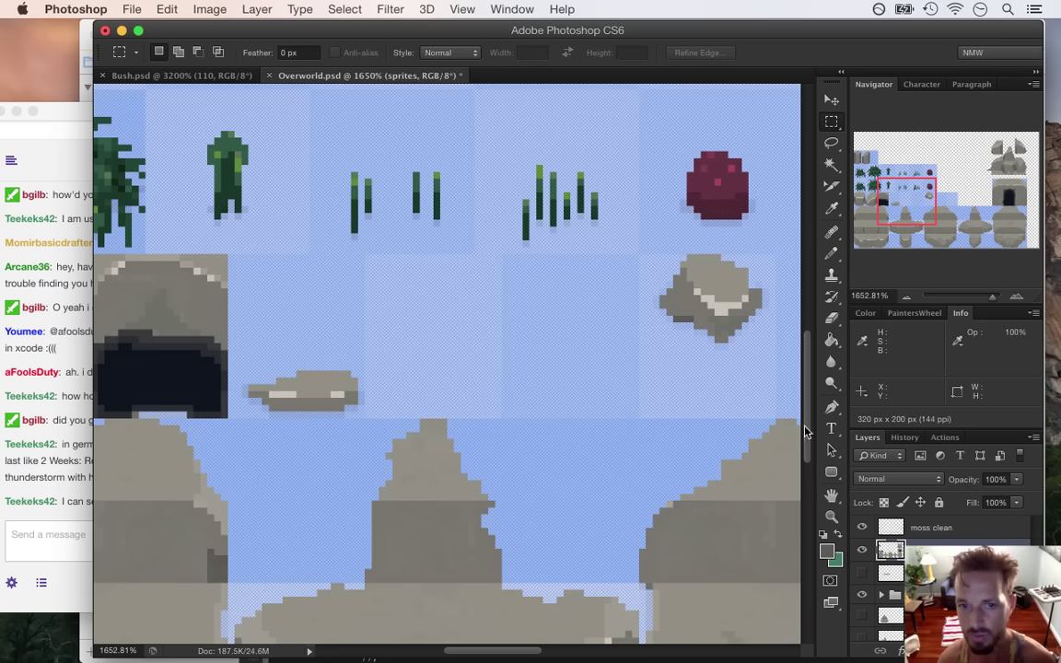
- With the Pencil at 100% opacity, draw a small rock with darker shading in the tile next to the flat rubble
{"action": "left_click", "coordinate": [862, 589]}
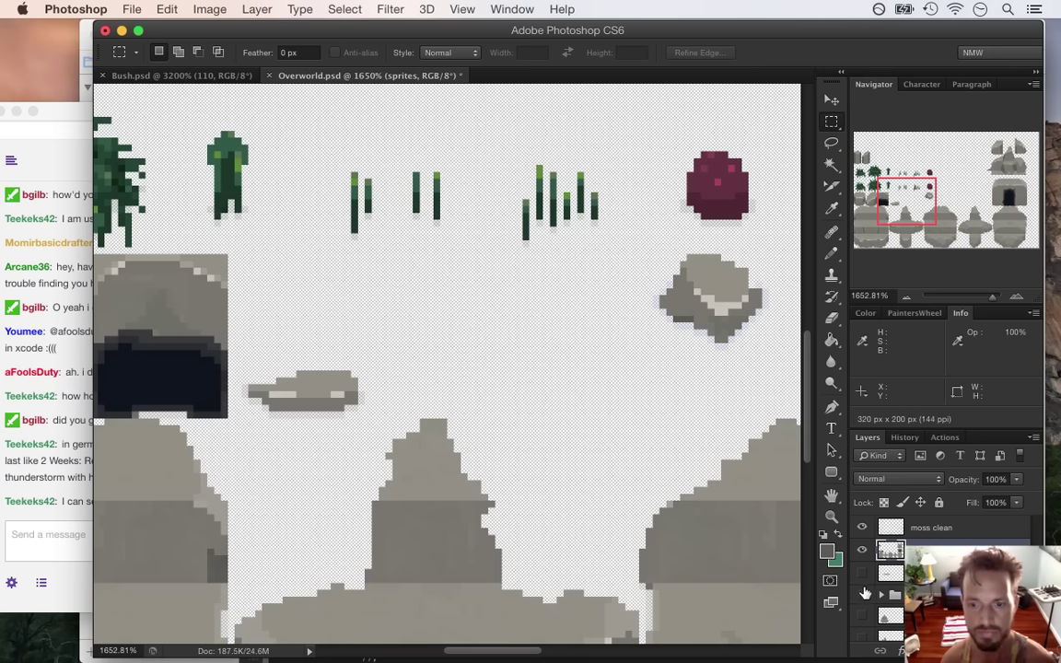
{"action": "left_click", "coordinate": [863, 590]}
{"action": "key", "text": "b"}
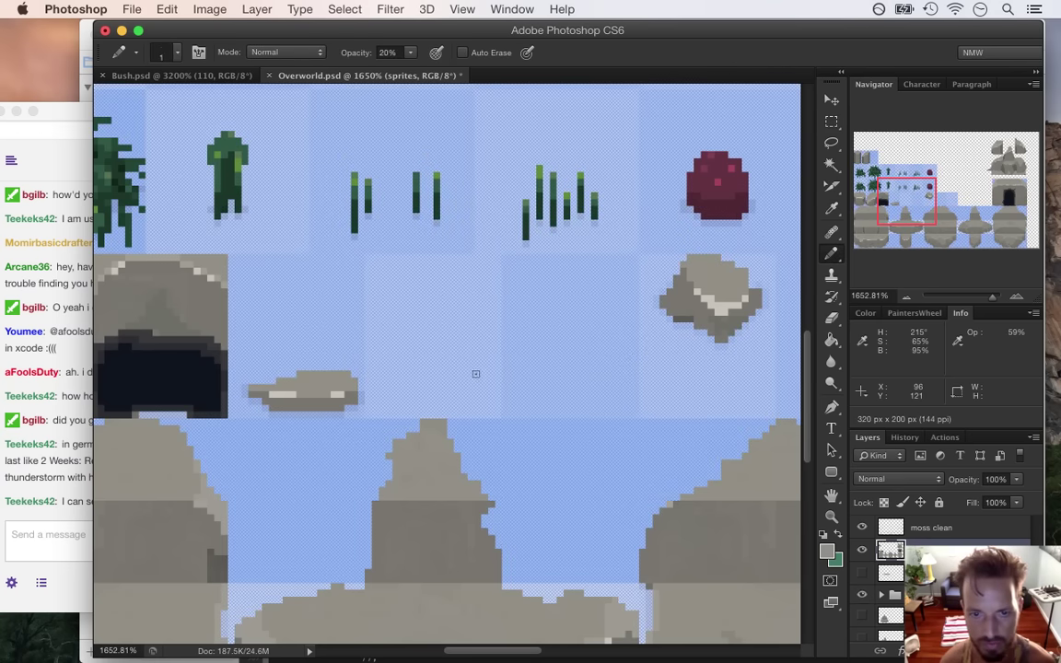
{"action": "key", "text": "0"}
{"action": "left_click_drag", "start_coordinate": [459, 386], "coordinate": [485, 386]}
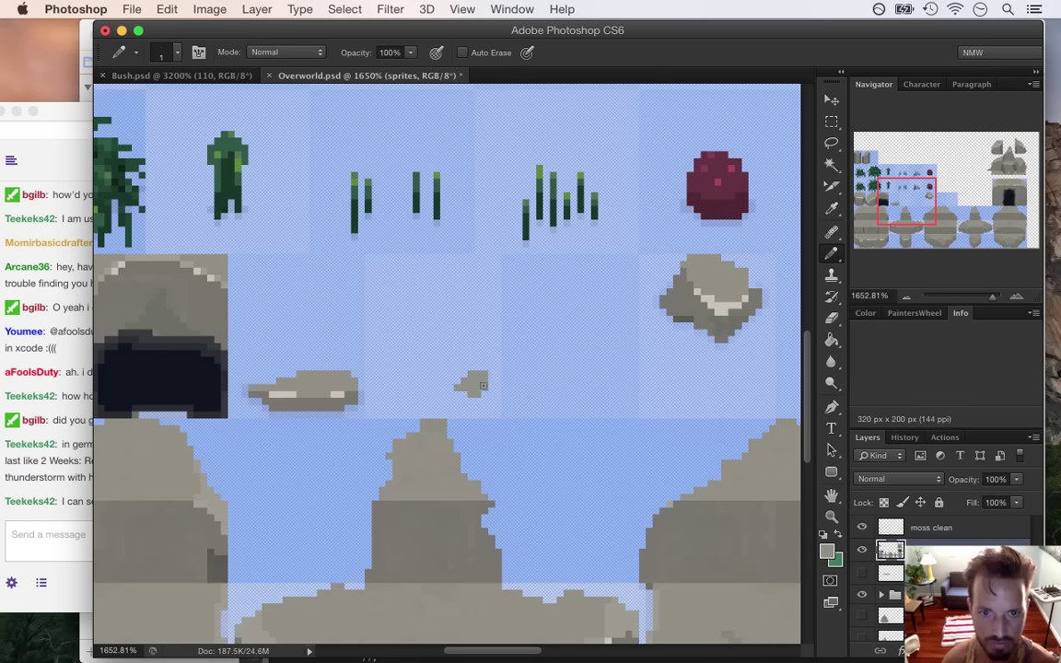
{"action": "left_click", "coordinate": [317, 403], "text": "alt"}
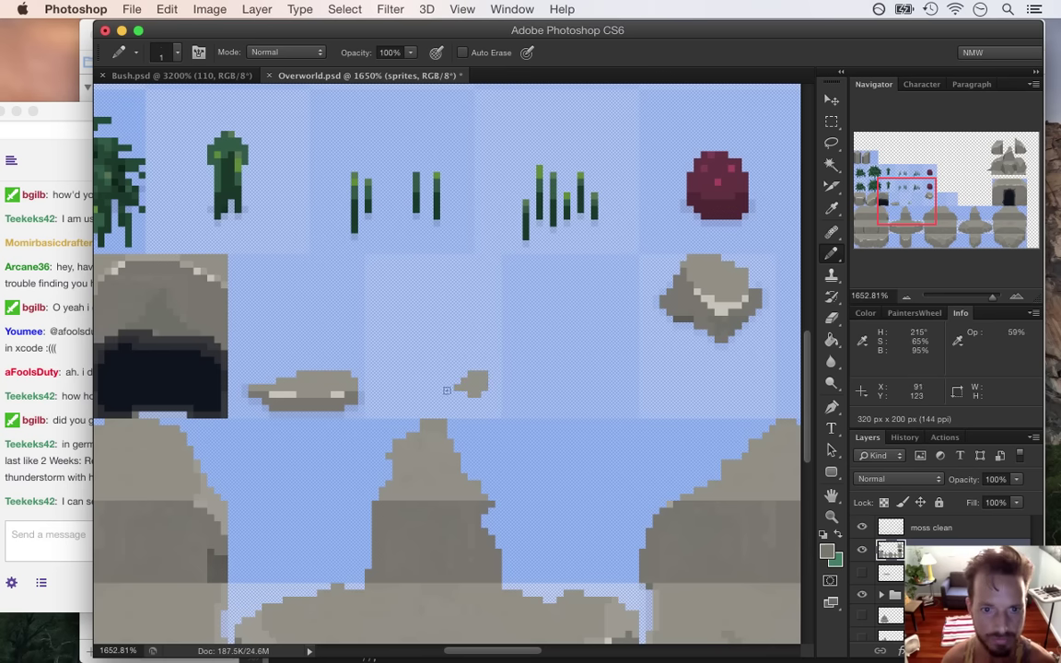
{"action": "mouse_move", "coordinate": [454, 393]}
{"action": "left_mouse_down"}
{"action": "mouse_move", "coordinate": [473, 404]}
{"action": "mouse_move", "coordinate": [491, 387]}
{"action": "left_mouse_up"}
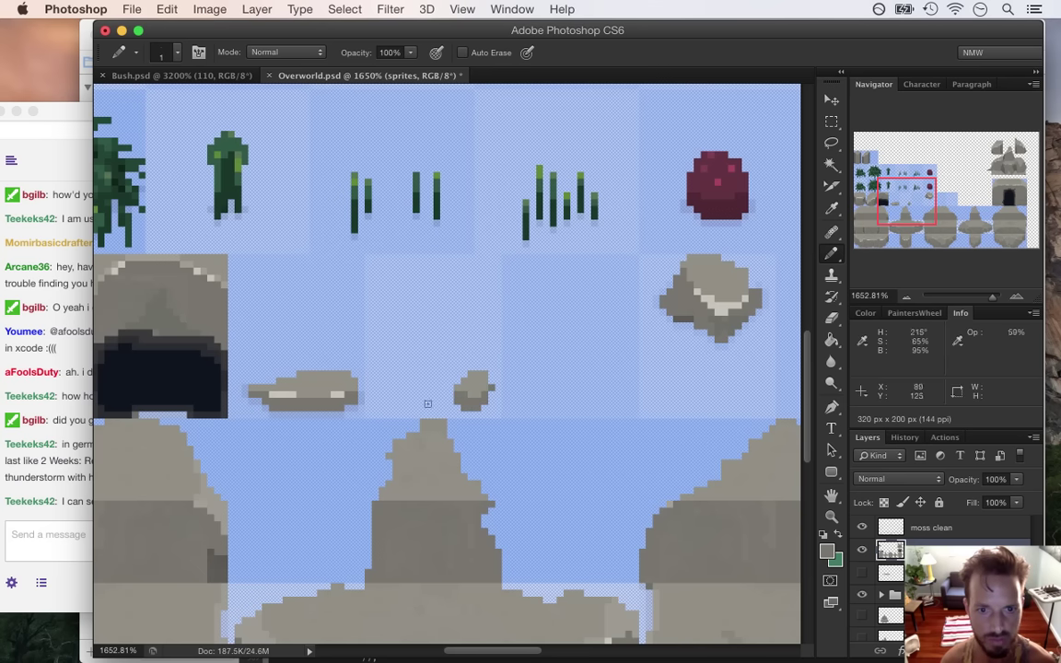
- Draw a smaller two-tone stone to the left of the new rock and erase its upper corner
{"action": "mouse_move", "coordinate": [429, 401]}
{"action": "left_mouse_down"}
{"action": "mouse_move", "coordinate": [416, 397]}
{"action": "mouse_move", "coordinate": [429, 391]}
{"action": "left_mouse_up"}
{"action": "left_click", "coordinate": [350, 377], "text": "alt"}
{"action": "left_click", "coordinate": [417, 391]}
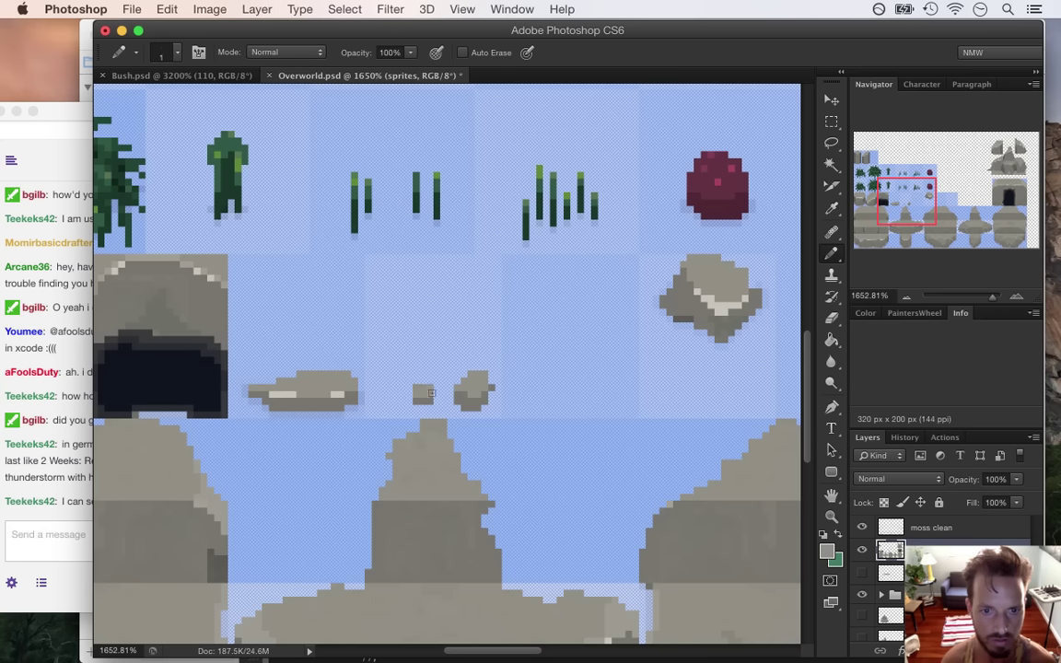
{"action": "key", "text": "e"}
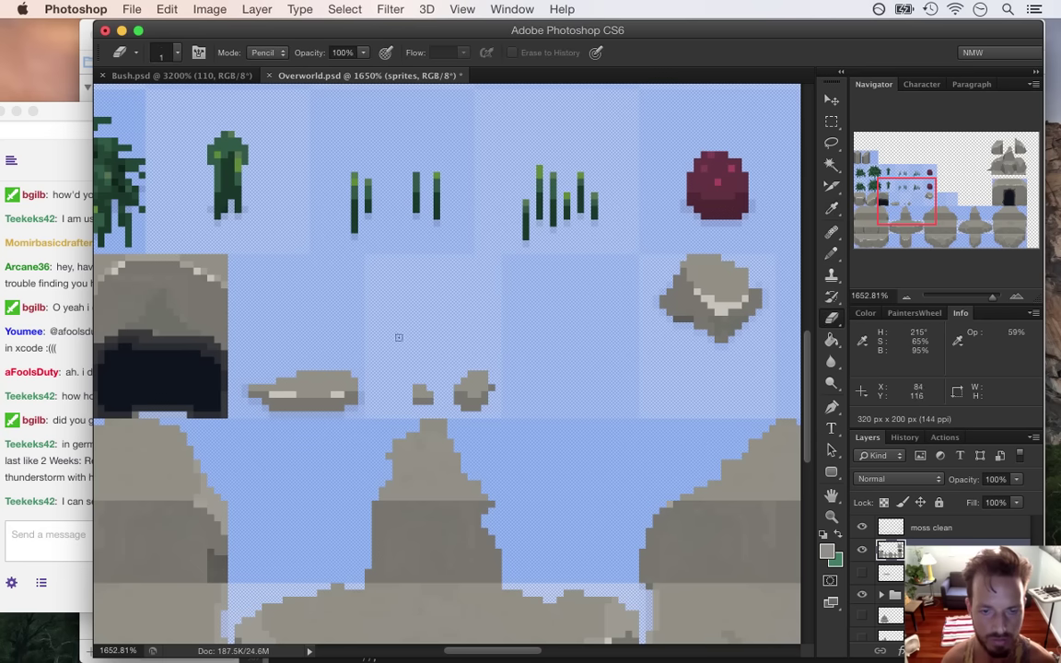
- Add light highlight pixels to both new stones using the pale color sampled from the flat rubble
{"action": "key", "text": "i"}
{"action": "left_click", "coordinate": [291, 387]}
{"action": "key", "text": "b"}
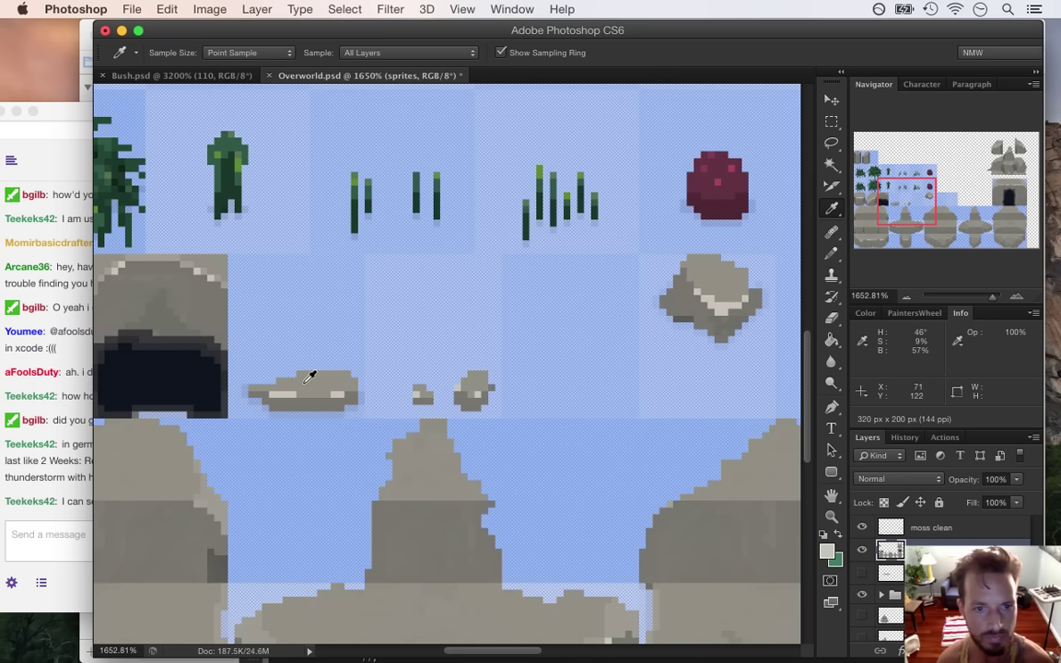
- Draw three stones of decreasing size in the next empty tile using the flat rubble's top grey
{"action": "left_click", "coordinate": [346, 376], "text": "alt"}
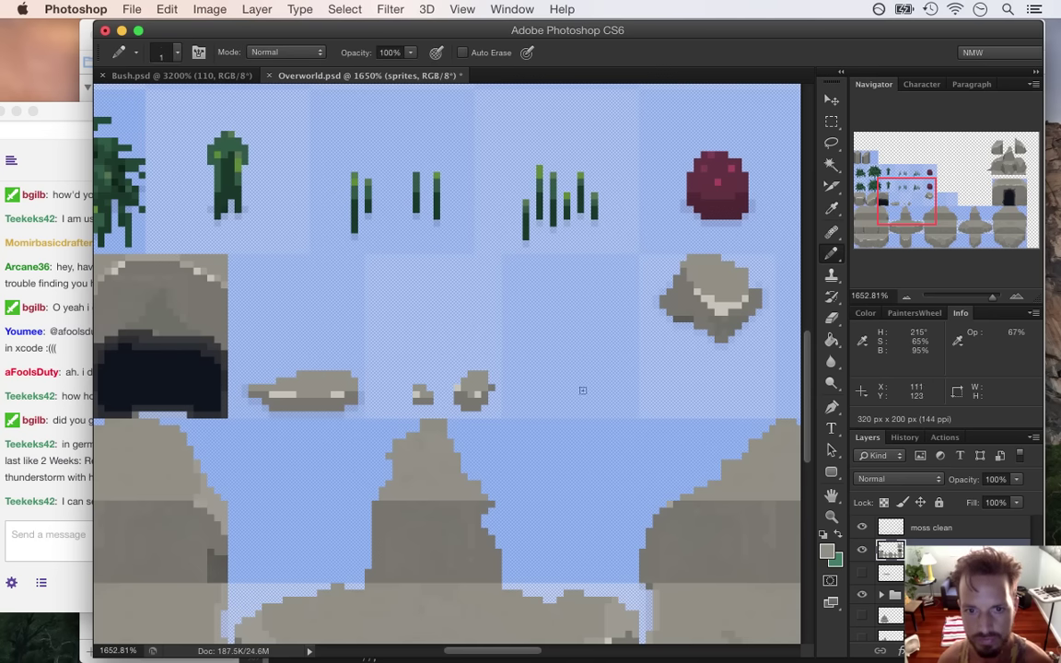
{"action": "mouse_move", "coordinate": [581, 388]}
{"action": "left_mouse_down"}
{"action": "mouse_move", "coordinate": [591, 373]}
{"action": "mouse_move", "coordinate": [606, 387]}
{"action": "left_mouse_up"}
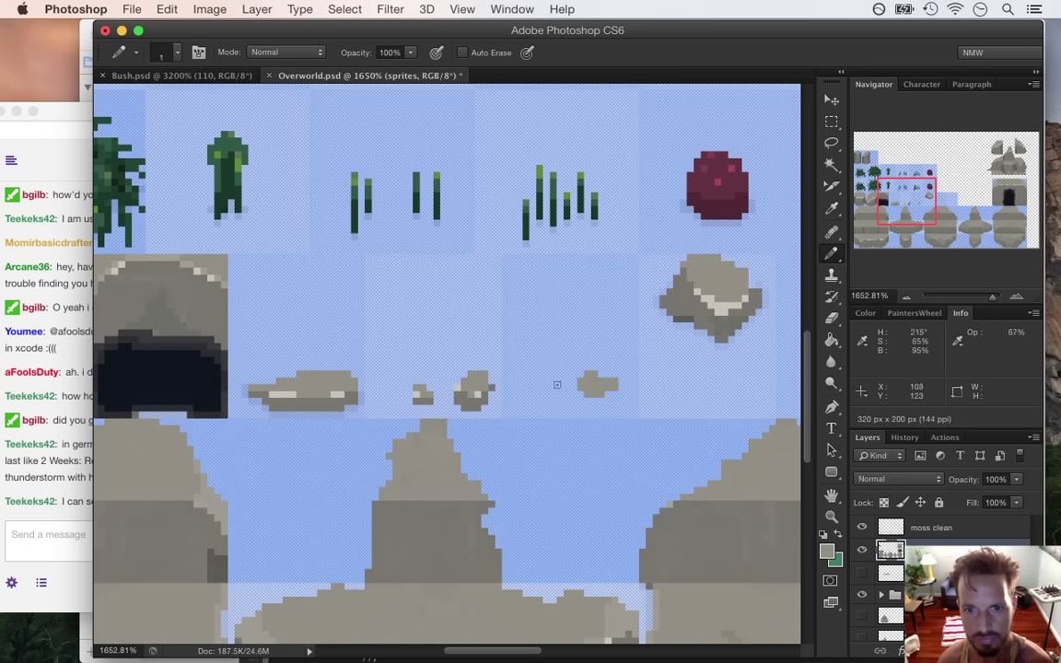
{"action": "left_click_drag", "start_coordinate": [558, 395], "coordinate": [522, 400]}
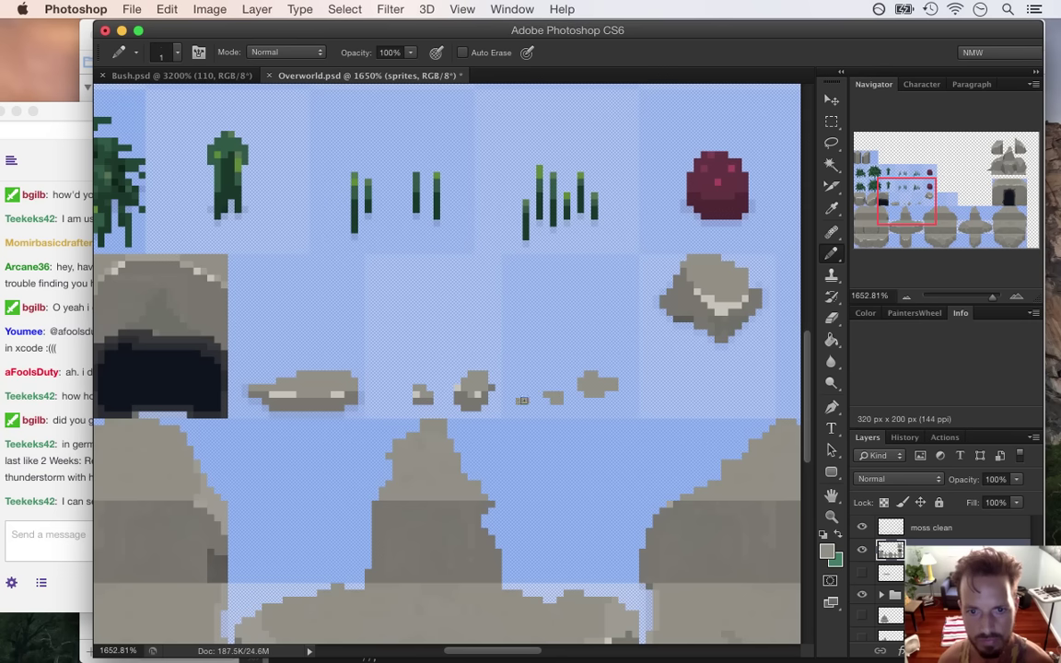
- Shade the undersides of the three stones with the darker grey sampled from the neighbouring small stone
{"action": "key", "text": "i"}
{"action": "left_click", "coordinate": [423, 393]}
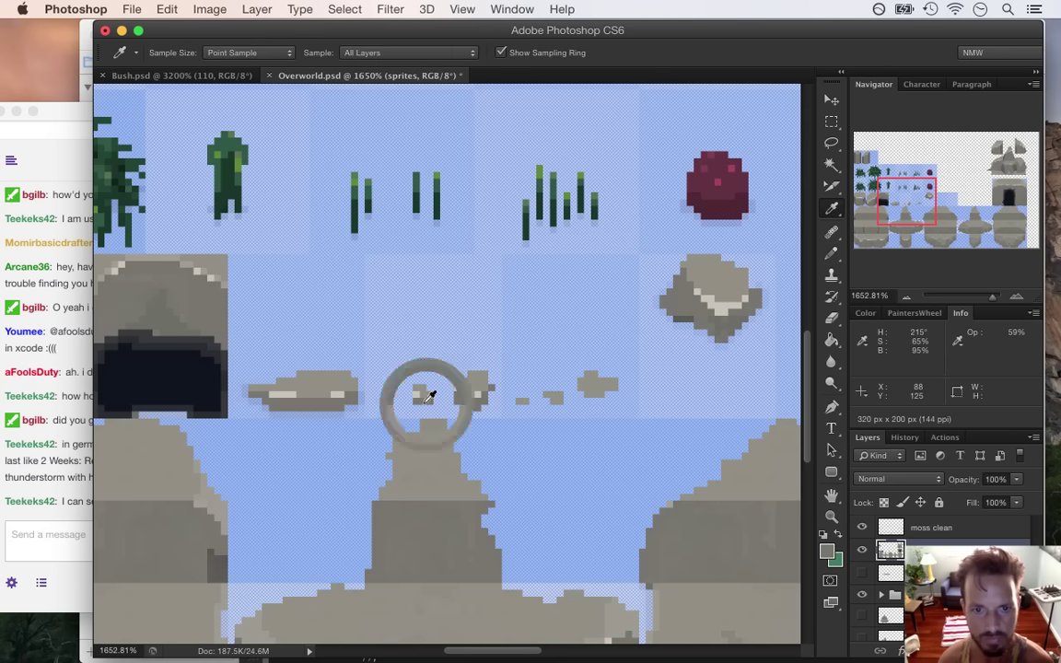
{"action": "key", "text": "b"}
{"action": "left_click_drag", "start_coordinate": [526, 407], "coordinate": [533, 408]}
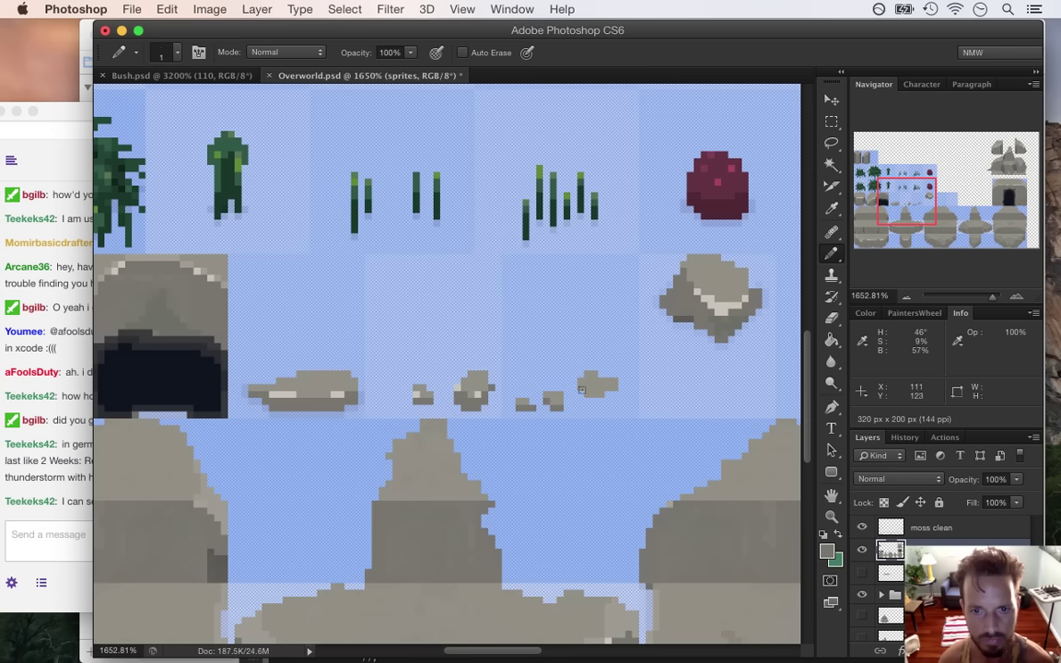
{"action": "left_click_drag", "start_coordinate": [584, 395], "coordinate": [604, 396]}
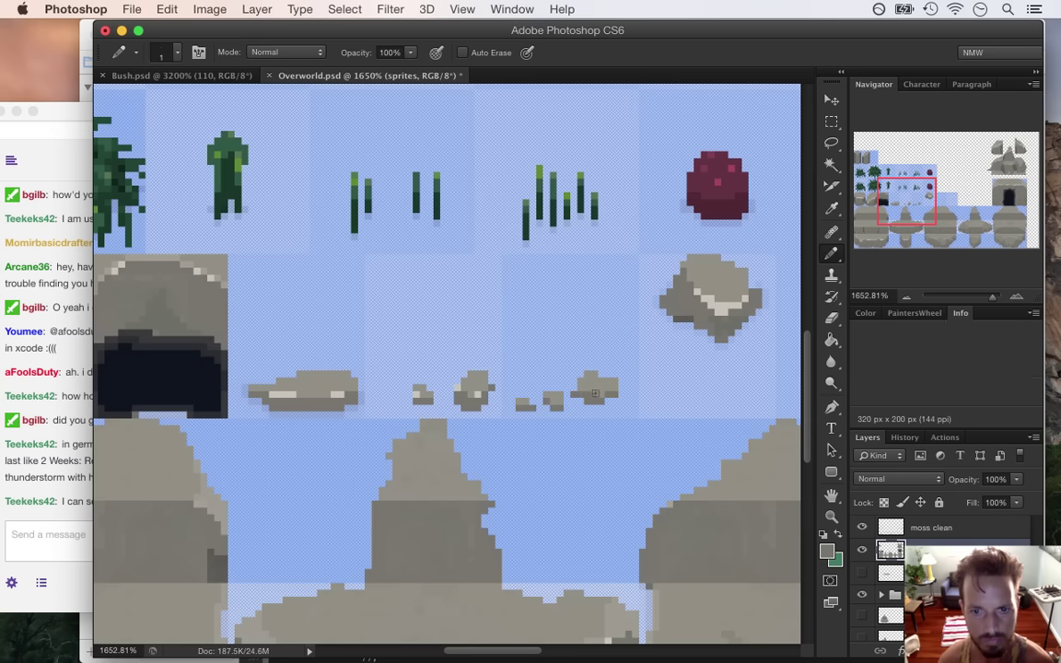
{"action": "key", "text": "e"}
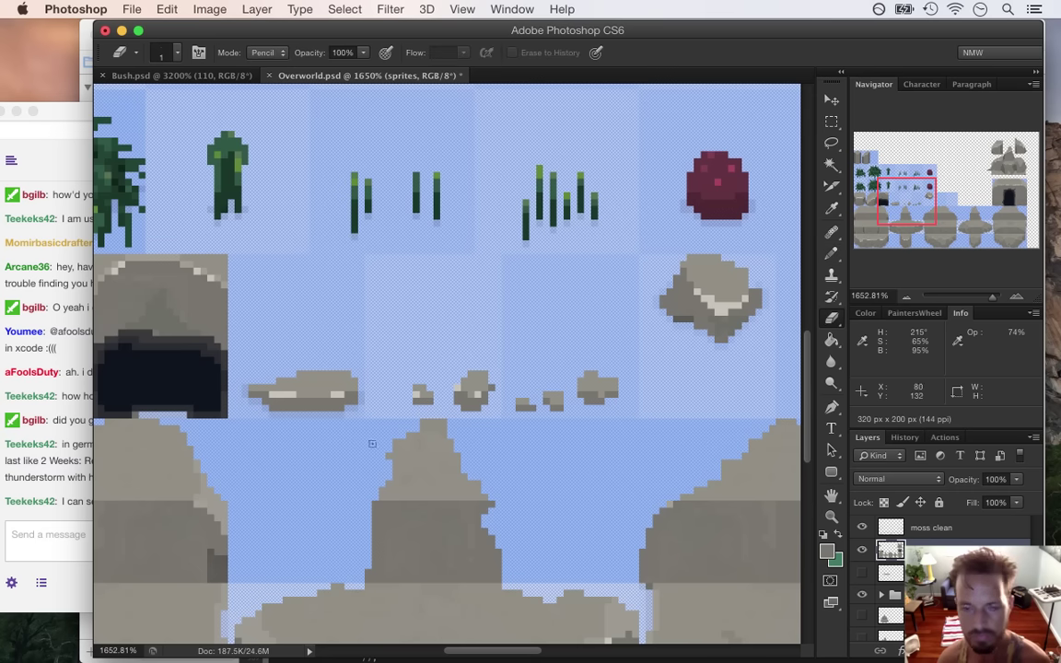
- Add pale highlight pixels to the three stones using the highlight color sampled from the neighbouring rock
{"action": "key", "text": "i"}
{"action": "left_click", "coordinate": [460, 384]}
{"action": "key", "text": "b"}
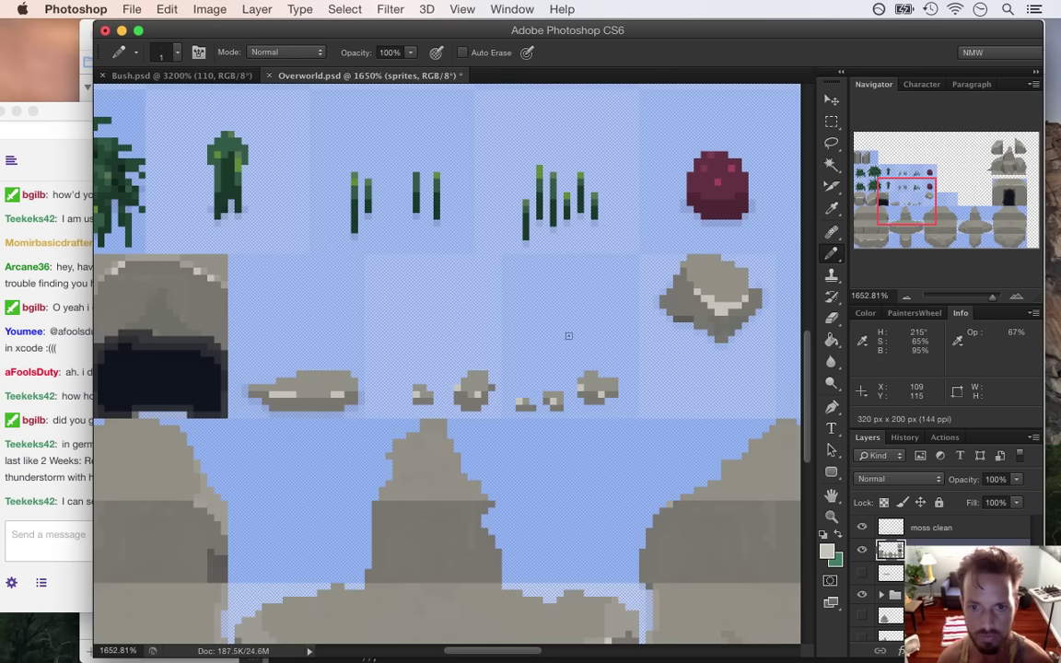
- Move the smallest stone of the three-stone rubble slightly upward within its tile and save Overworld.psd
{"action": "key", "text": "super+space"}
{"action": "left_click_drag", "start_coordinate": [594, 368], "coordinate": [537, 360]}
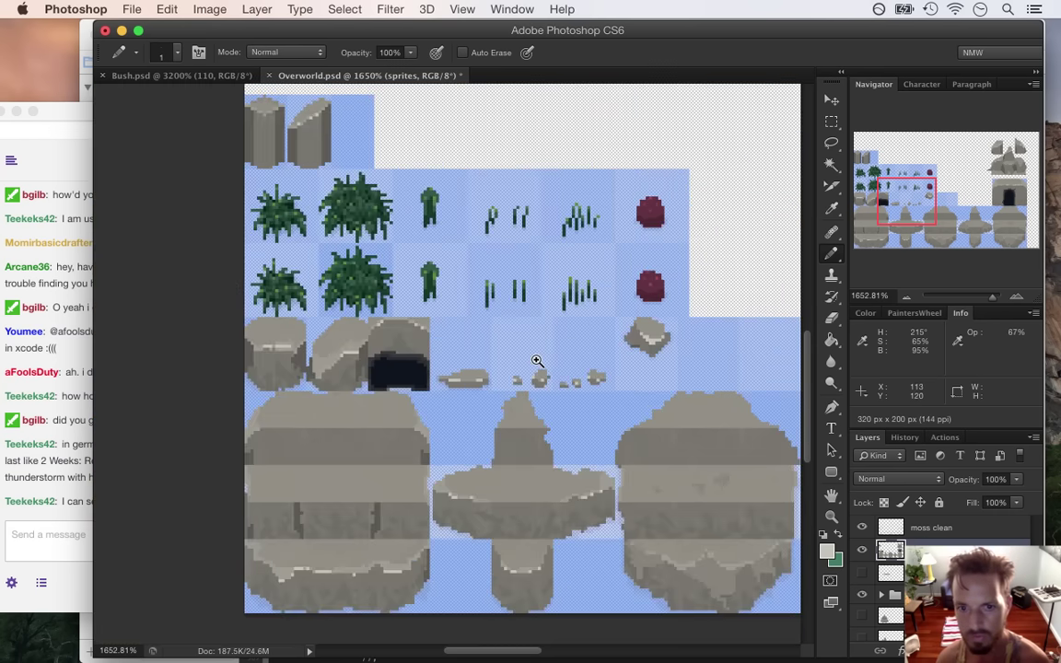
{"action": "scroll", "coordinate": [537, 360], "scroll_direction": "up", "scroll_amount": 2}
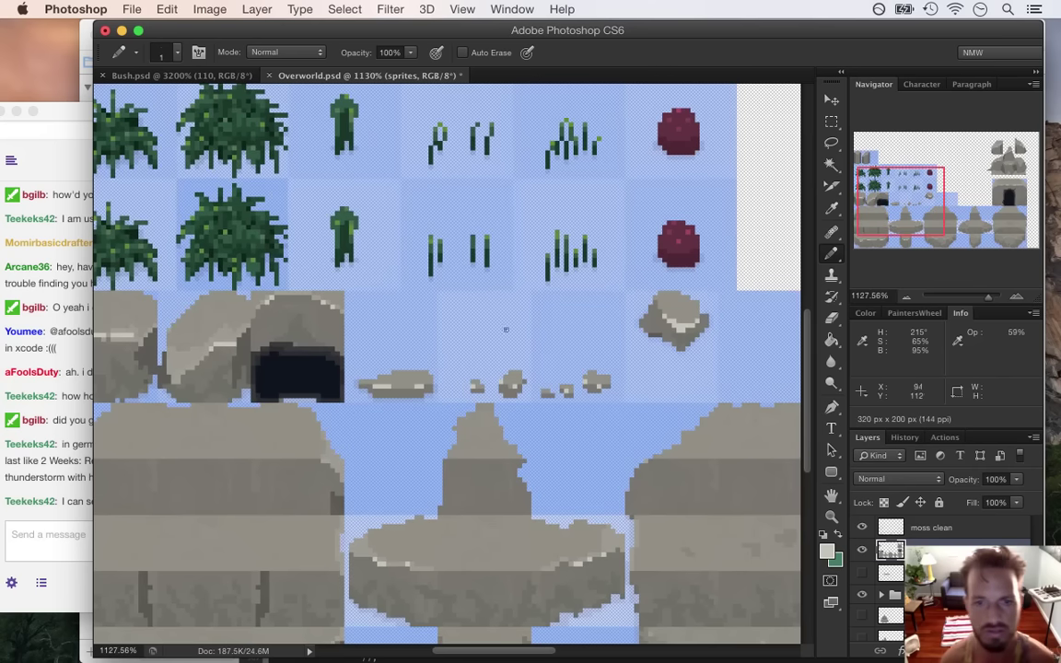
{"action": "key", "text": "m"}
{"action": "mouse_move", "coordinate": [534, 361]}
{"action": "left_mouse_down"}
{"action": "mouse_move", "coordinate": [555, 383]}
{"action": "mouse_move", "coordinate": [560, 365]}
{"action": "left_mouse_up"}
{"action": "key", "text": "v"}
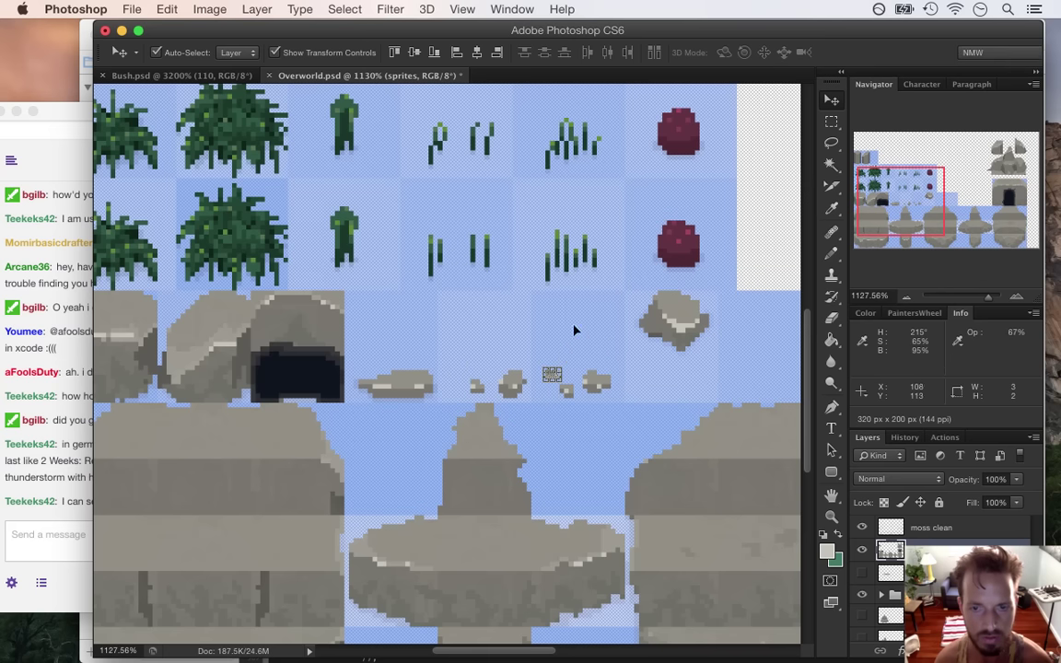
{"action": "key", "text": "m"}
{"action": "key", "text": "super+s"}
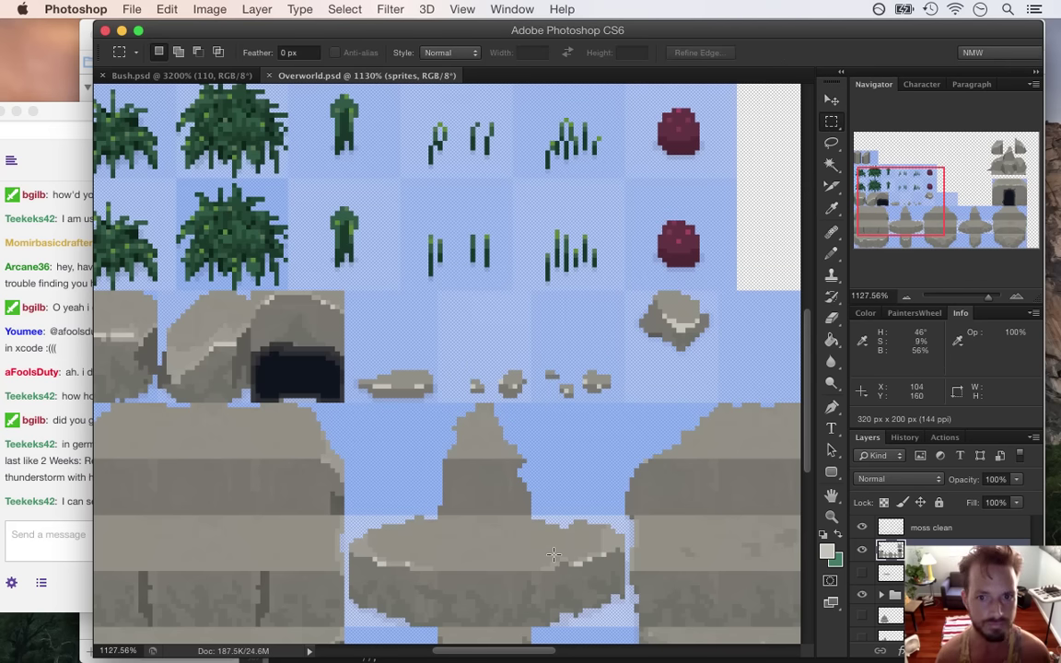
- Move the large rubble rock down so that it rests near the lower edge of its tile
{"action": "left_click", "coordinate": [862, 594]}
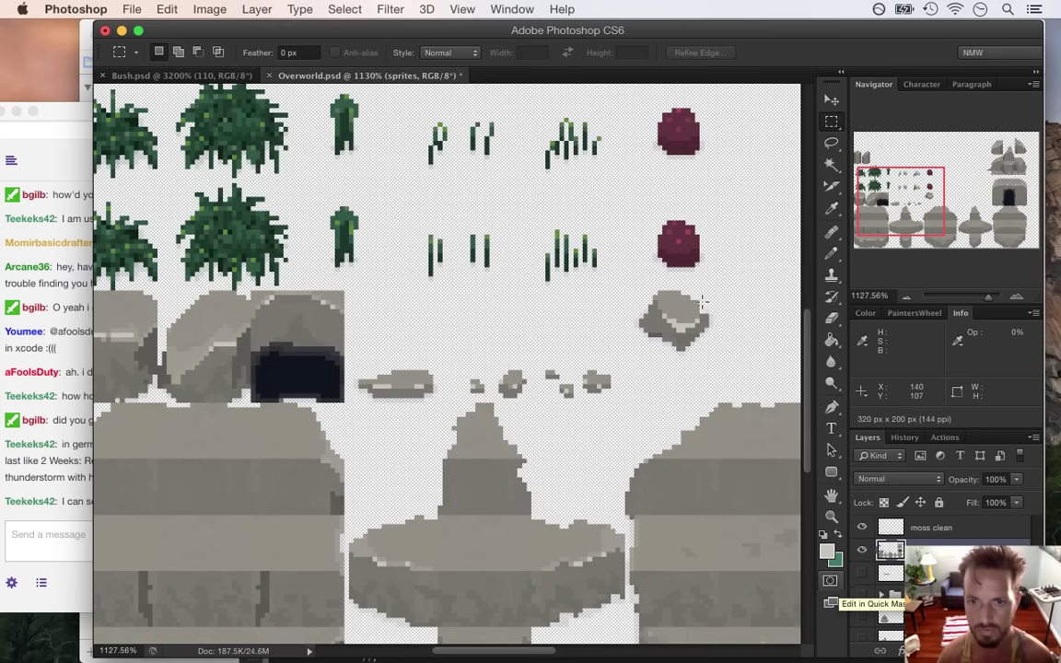
{"action": "left_click_drag", "start_coordinate": [620, 284], "coordinate": [754, 369]}
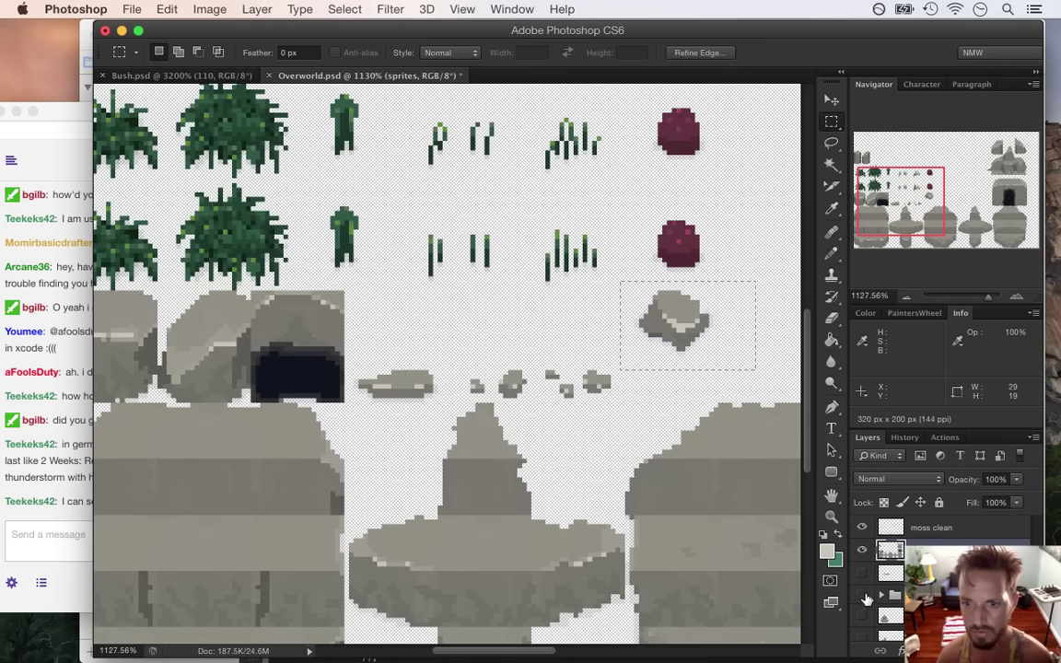
{"action": "key", "text": "super+comma"}
{"action": "key", "text": "v"}
{"action": "left_click_drag", "start_coordinate": [682, 311], "coordinate": [683, 359]}
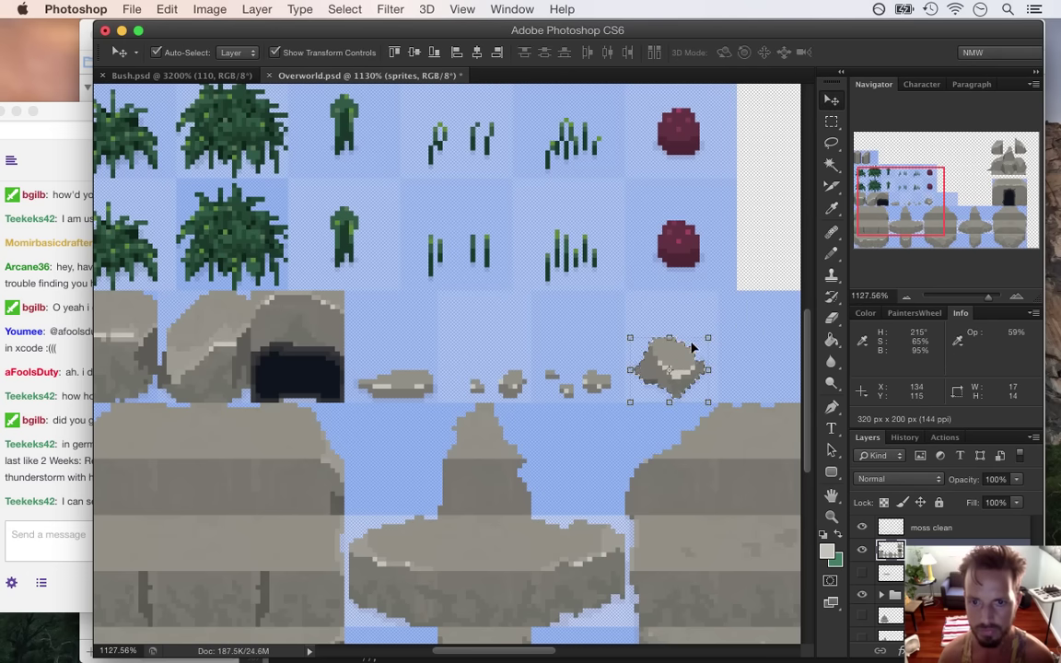
{"action": "key", "text": "m"}
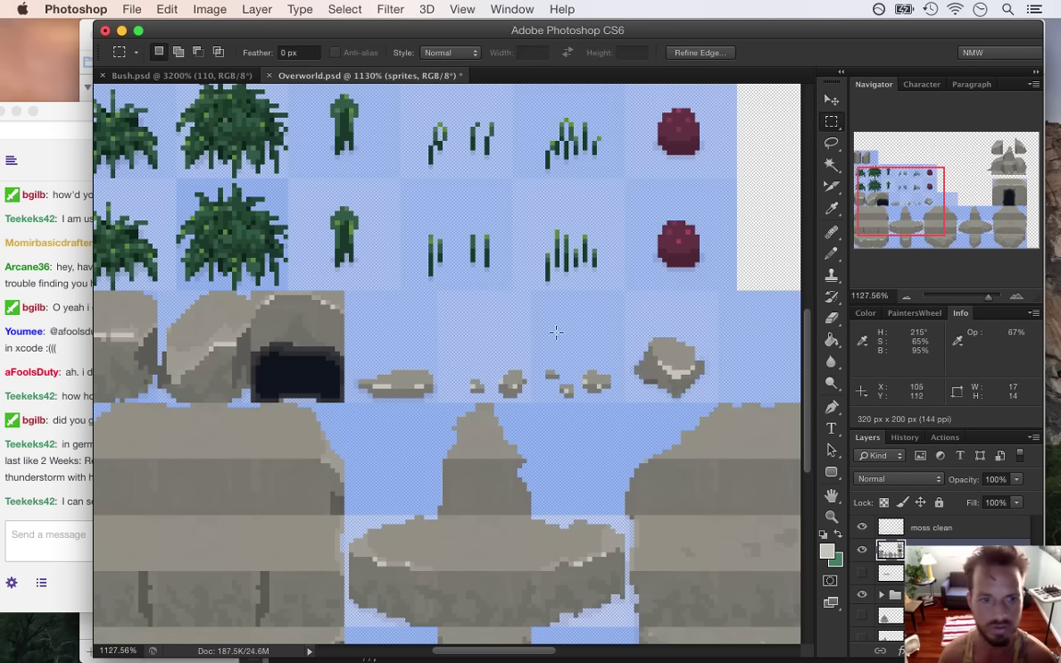
- Hide the blue tile background group so the rubble sprites show against transparency
{"action": "left_click", "coordinate": [864, 551]}
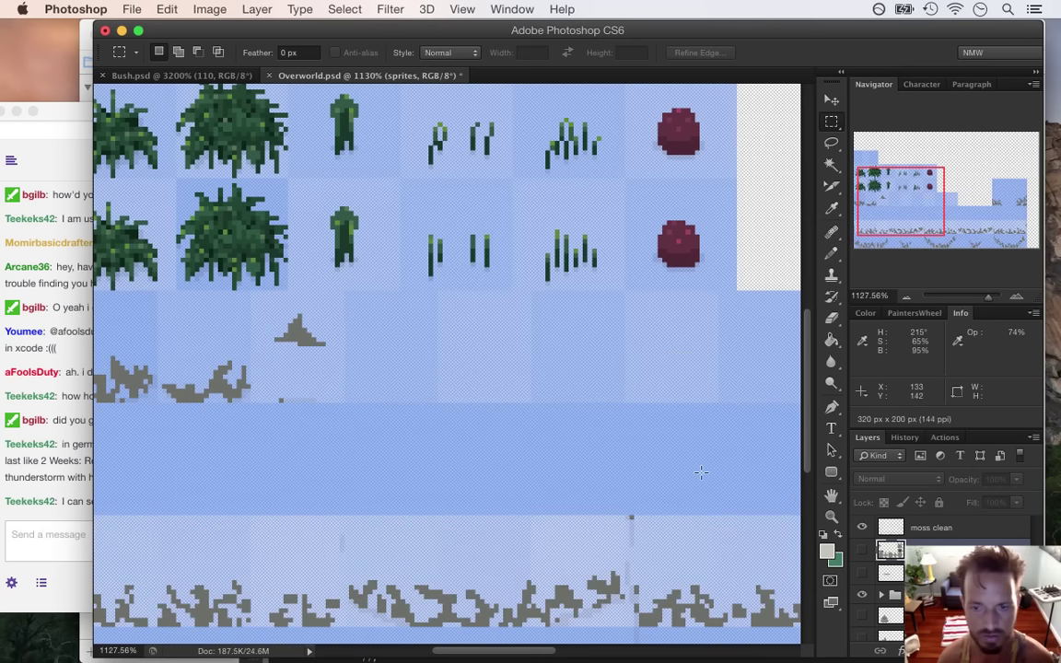
{"action": "left_click", "coordinate": [863, 551]}
{"action": "left_click", "coordinate": [863, 595]}
{"action": "left_click_drag", "start_coordinate": [472, 370], "coordinate": [527, 381]}
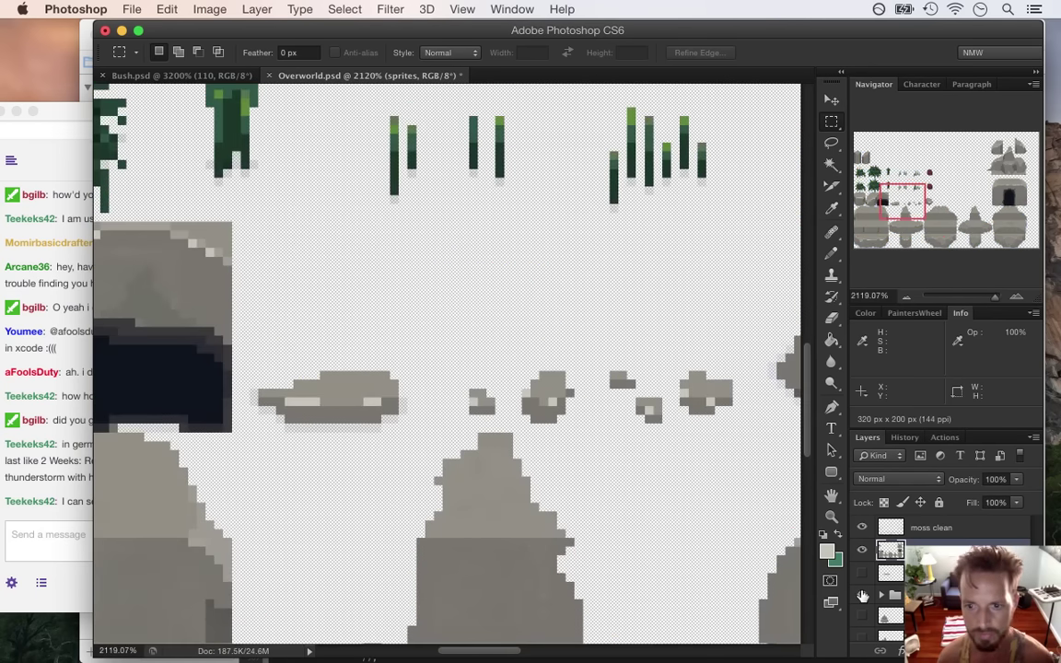
{"action": "left_click", "coordinate": [862, 594]}
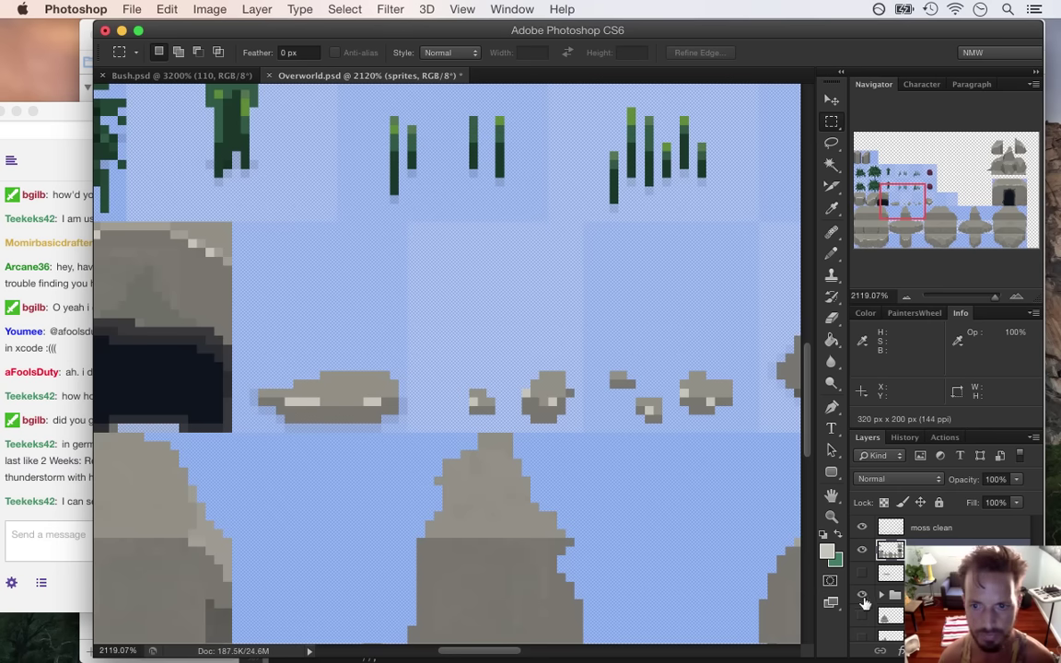
{"action": "key", "text": "ctrl+z"}
{"action": "key", "text": "i"}
{"action": "left_click", "coordinate": [543, 407]}
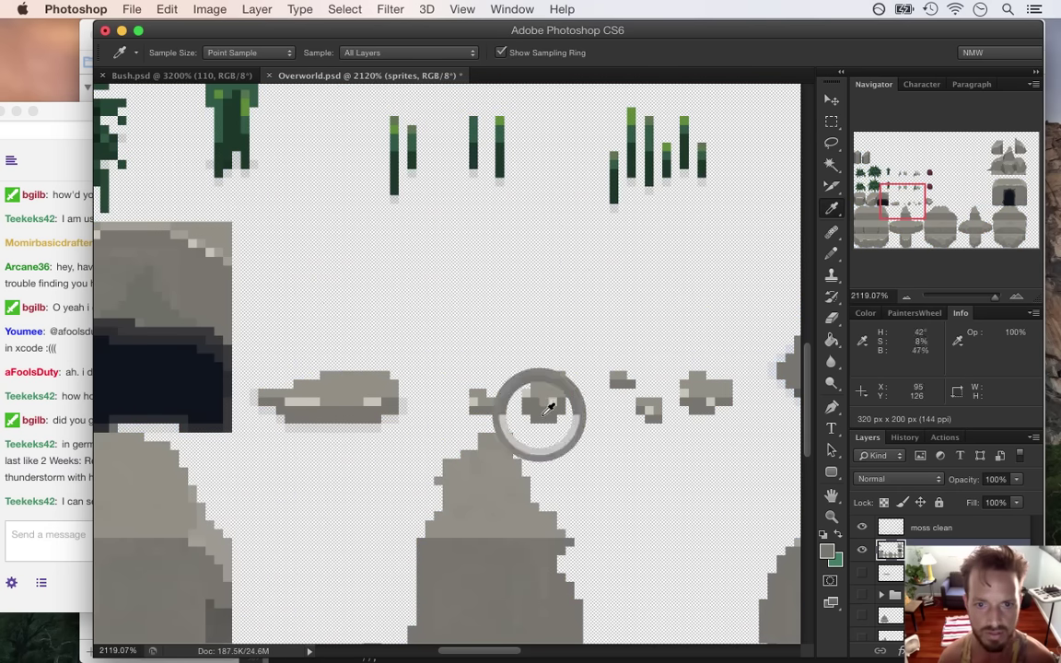
{"action": "key", "text": "b"}
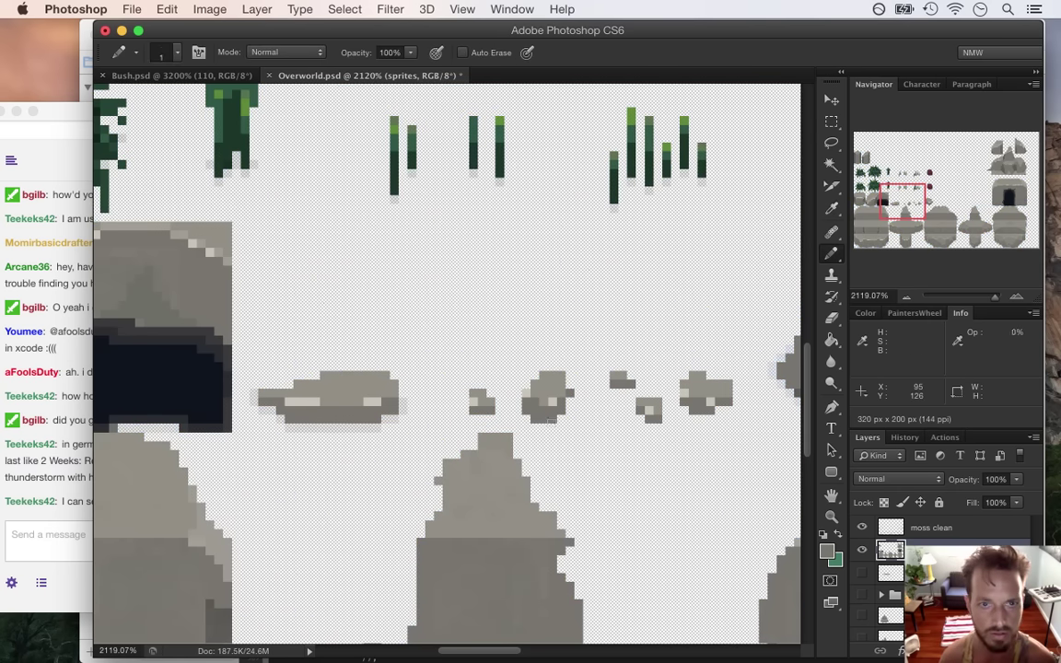
{"action": "left_click", "coordinate": [825, 551]}
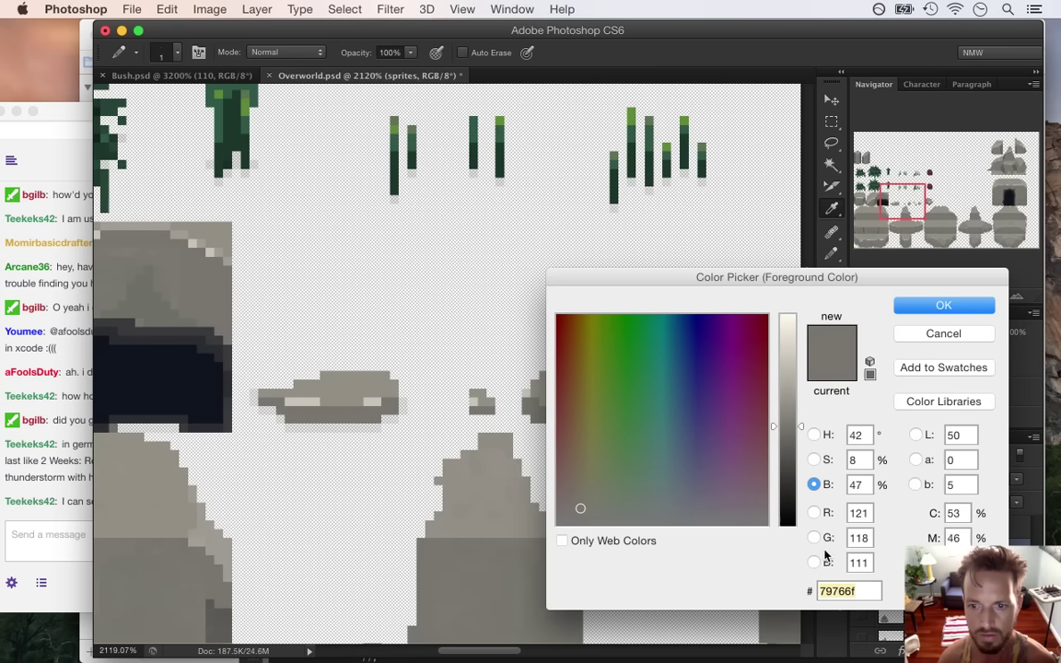
{"action": "left_click", "coordinate": [783, 503]}
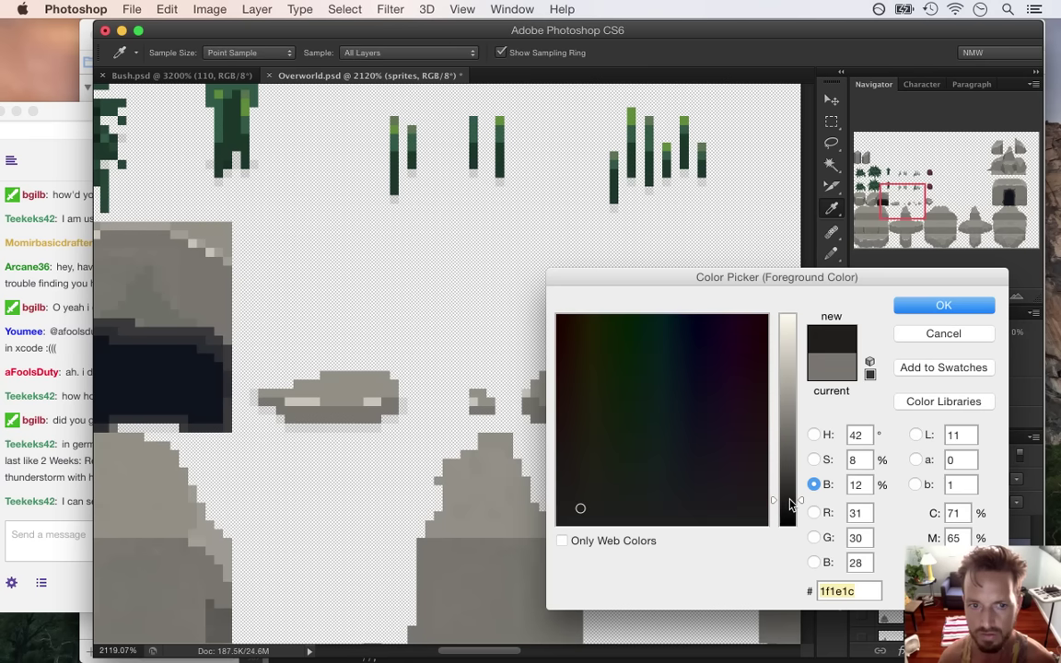
{"action": "left_click", "coordinate": [939, 333]}
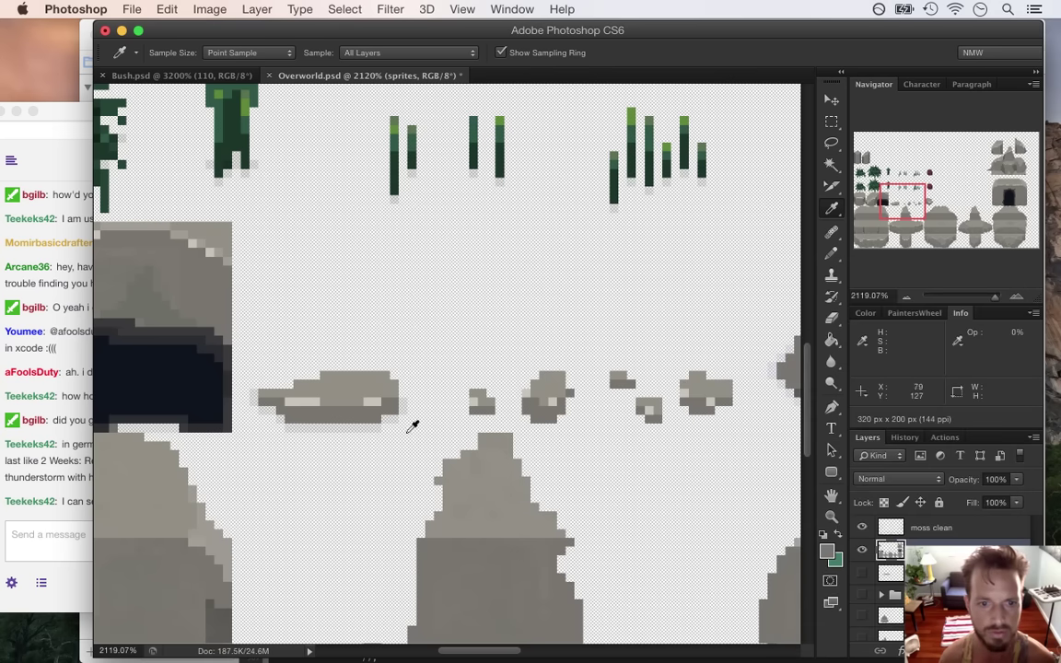
- Draw soft shadow pixels around the small stones at 20% opacity, using the dark grey sampled from the mountain's edge
{"action": "left_click", "coordinate": [230, 598]}
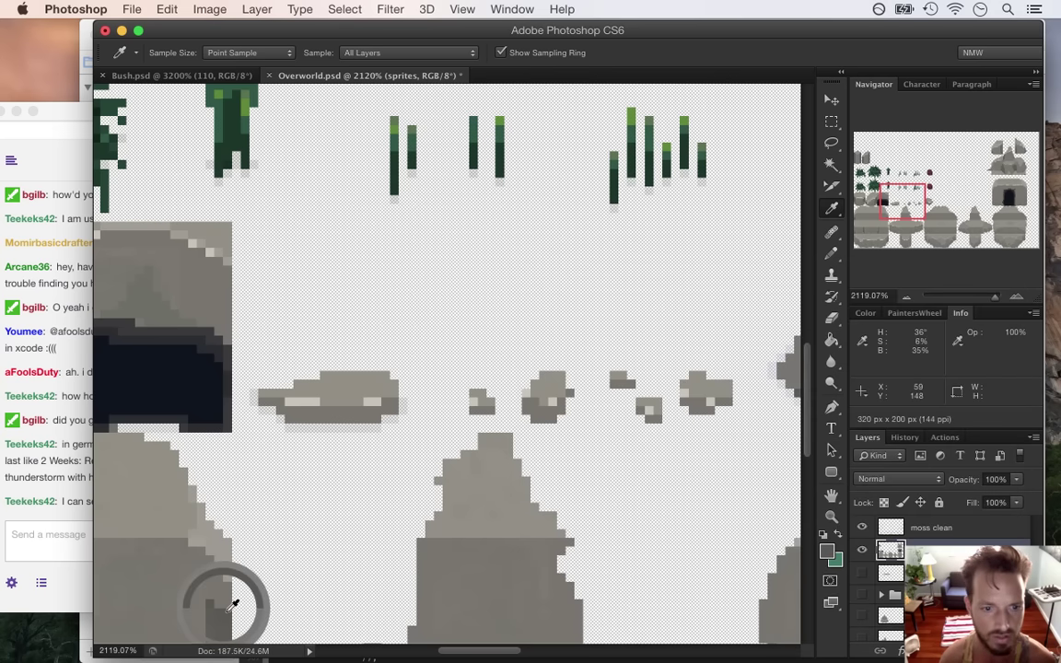
{"action": "key", "text": "b"}
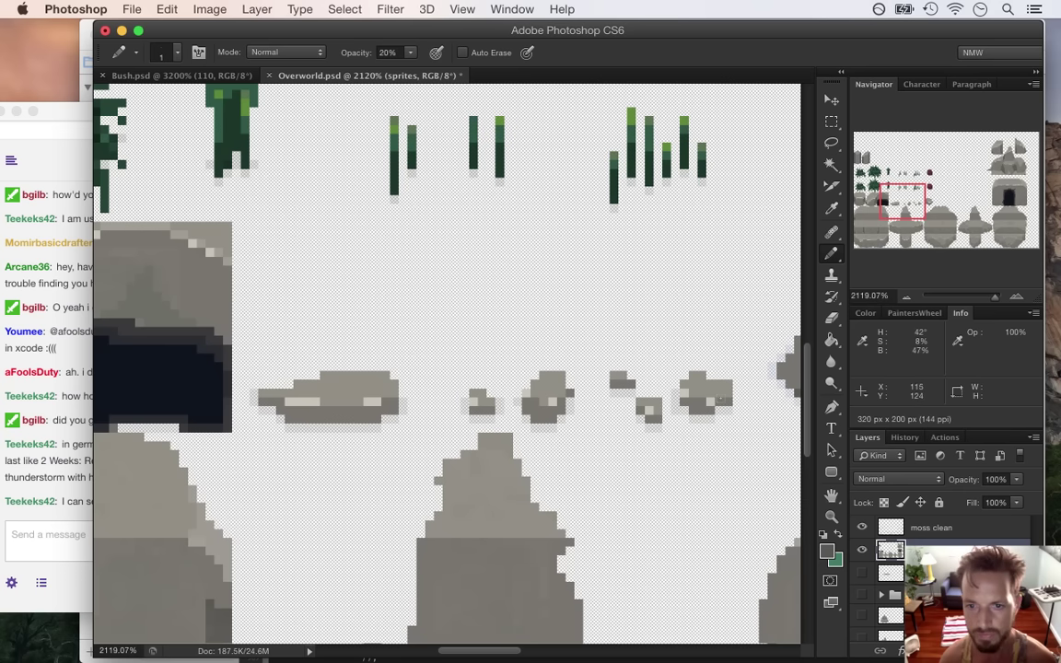
{"action": "key", "text": "e"}
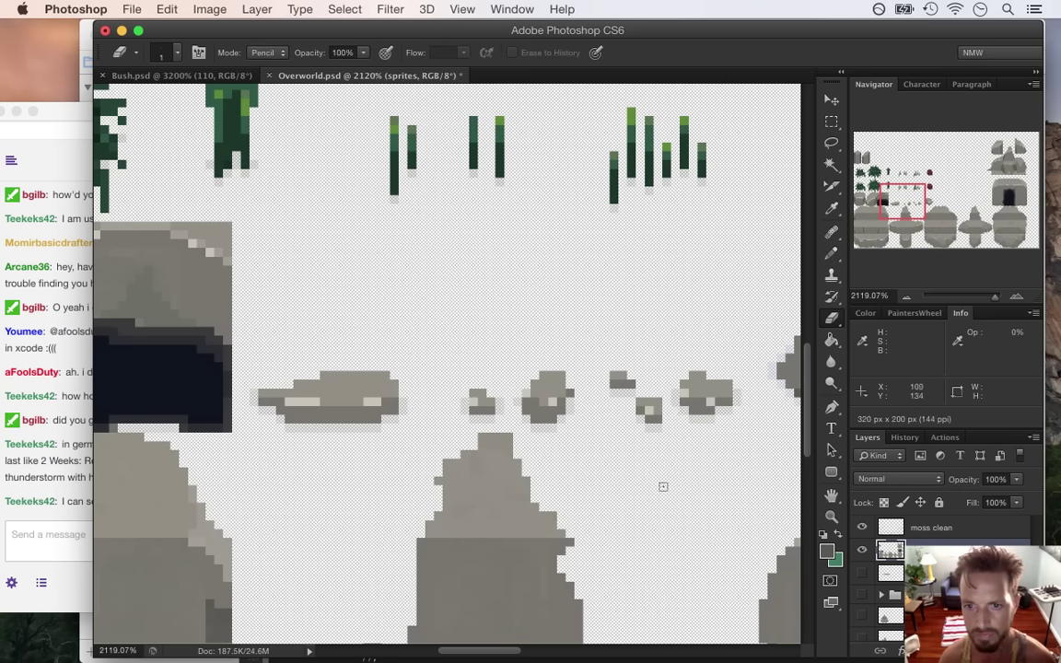
- Save Overworld.psd and export it for web as Overworld with images only
{"action": "scroll", "coordinate": [571, 438], "scroll_direction": "down", "scroll_amount": 5}
{"action": "key", "text": "super+s"}
{"action": "key", "text": "super+alt+shift+s"}
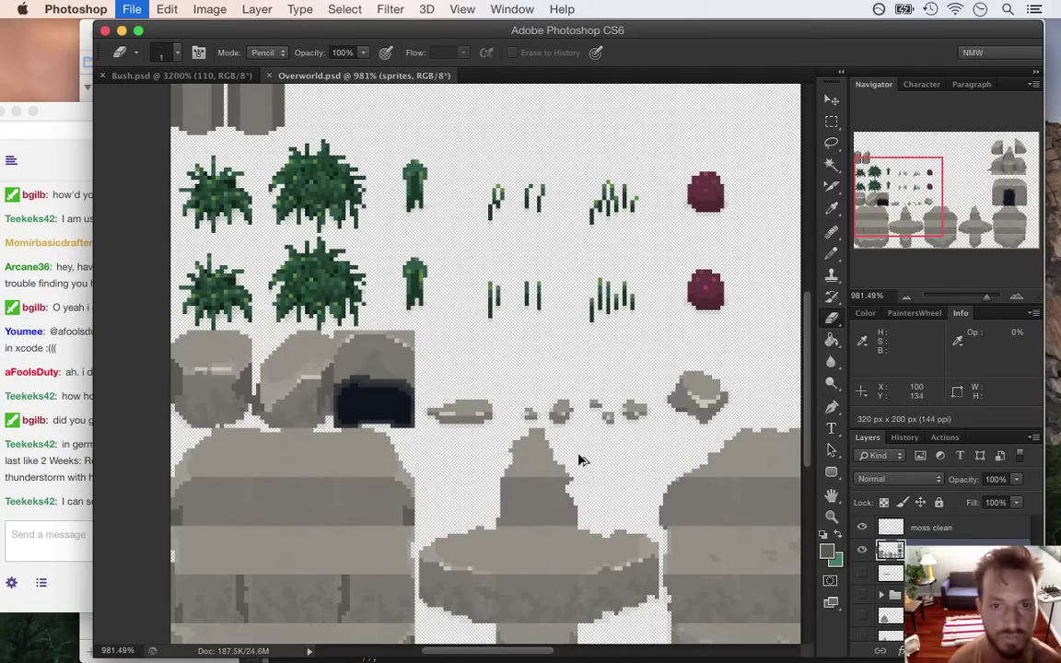
{"action": "key", "text": "Return"}
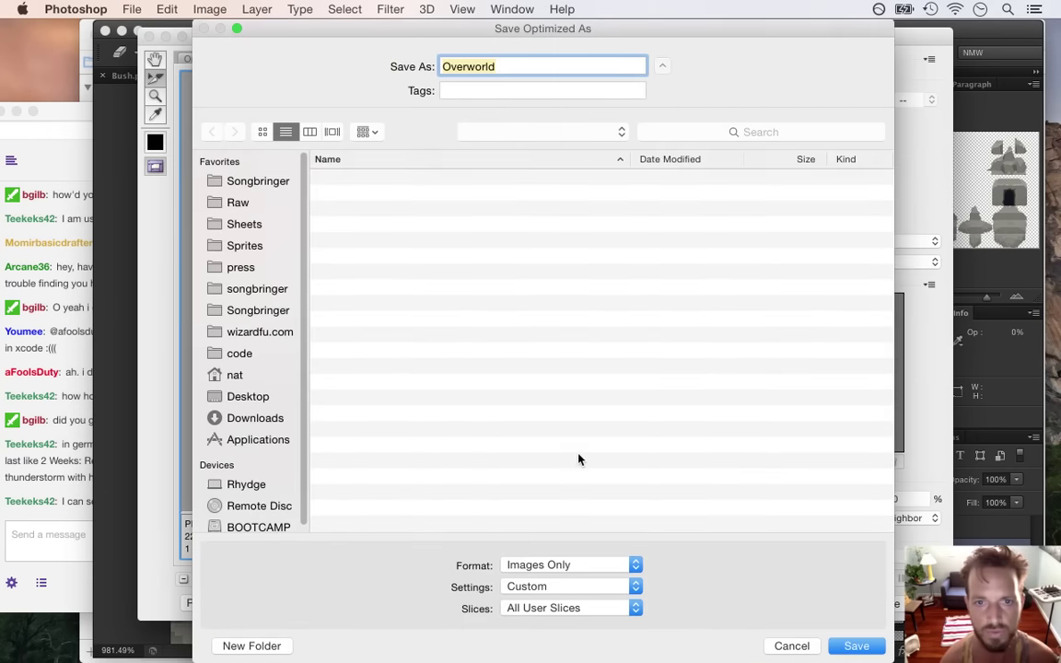
{"action": "key", "text": "Return"}
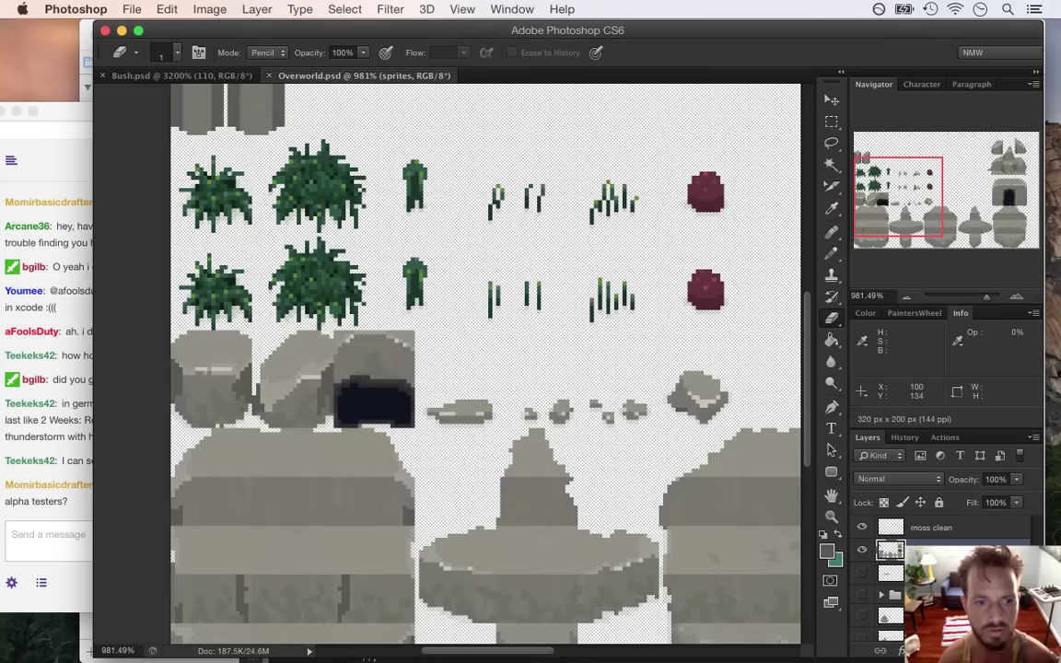
- Switch to the Twitch chat in Safari to read the latest question about bug reports, and return to Xcode
{"action": "key", "text": "super+Tab"}
{"action": "key", "text": "super+Tab"}
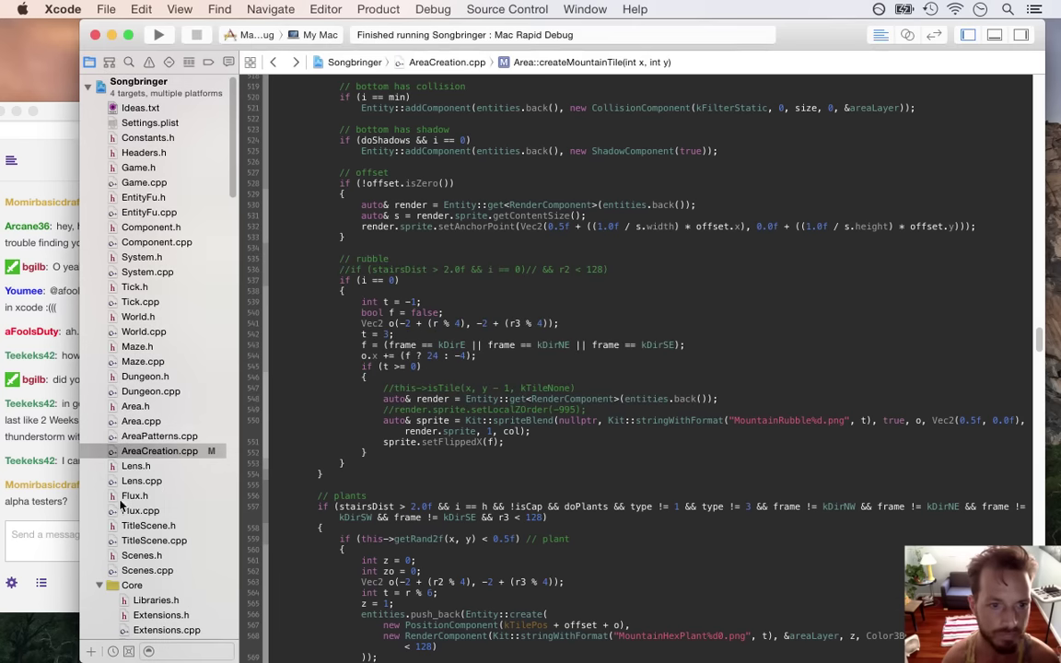
{"action": "left_click", "coordinate": [44, 523]}
{"action": "left_click_drag", "start_coordinate": [123, 486], "coordinate": [168, 522]}
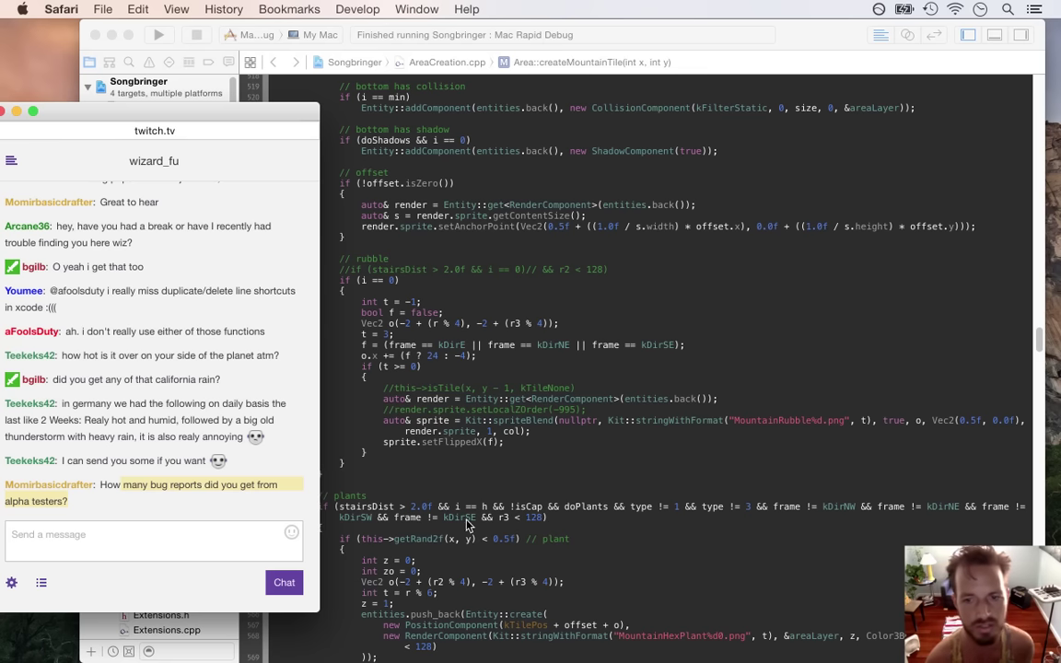
{"action": "left_click", "coordinate": [356, 233]}
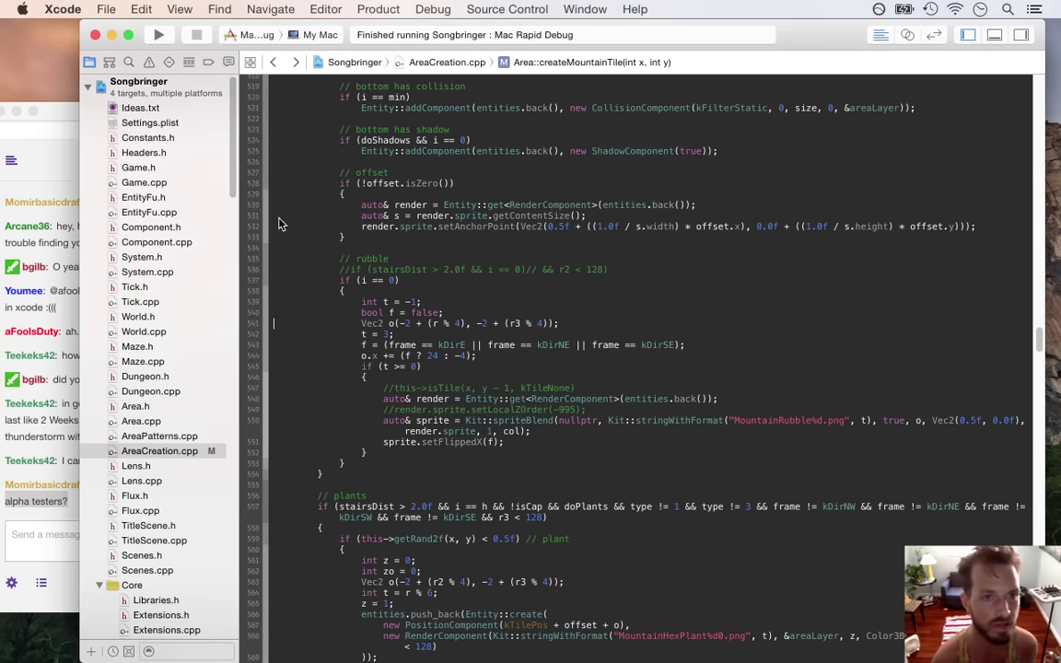
- Look through the notes in Ideas.txt and return to AreaCreation.cpp
{"action": "left_click", "coordinate": [148, 87]}
{"action": "left_click", "coordinate": [142, 108]}
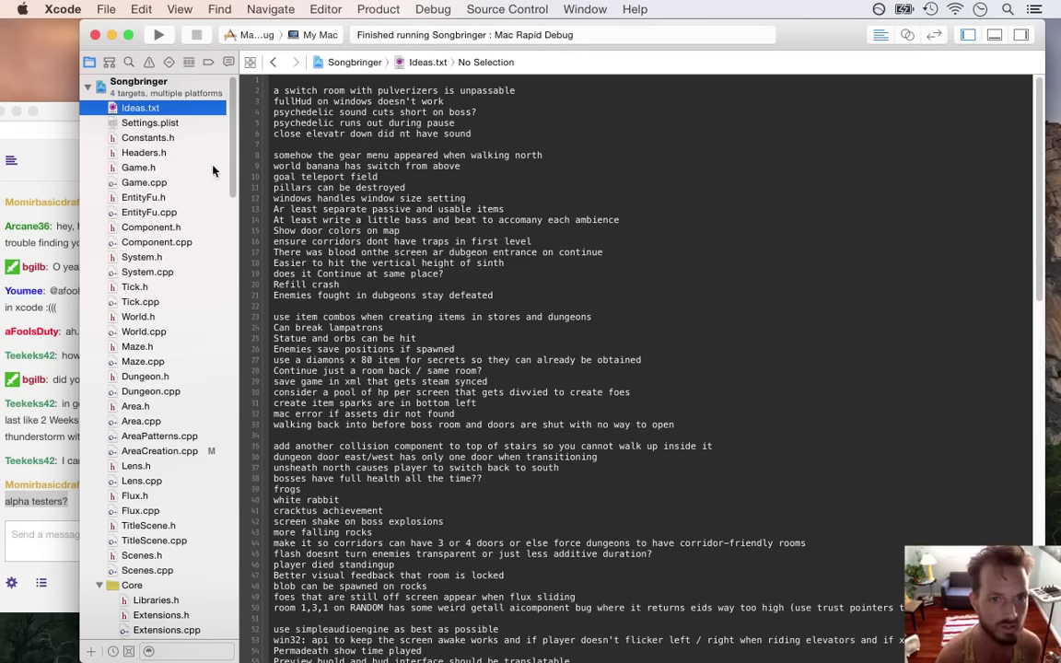
{"action": "left_click", "coordinate": [274, 61]}
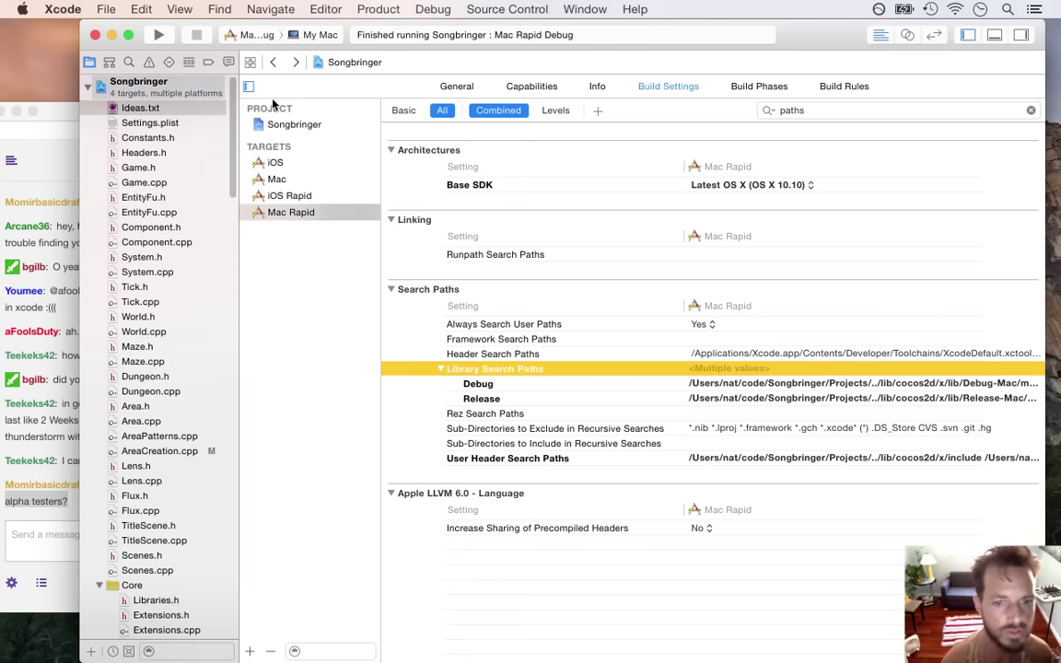
{"action": "left_click", "coordinate": [274, 63]}
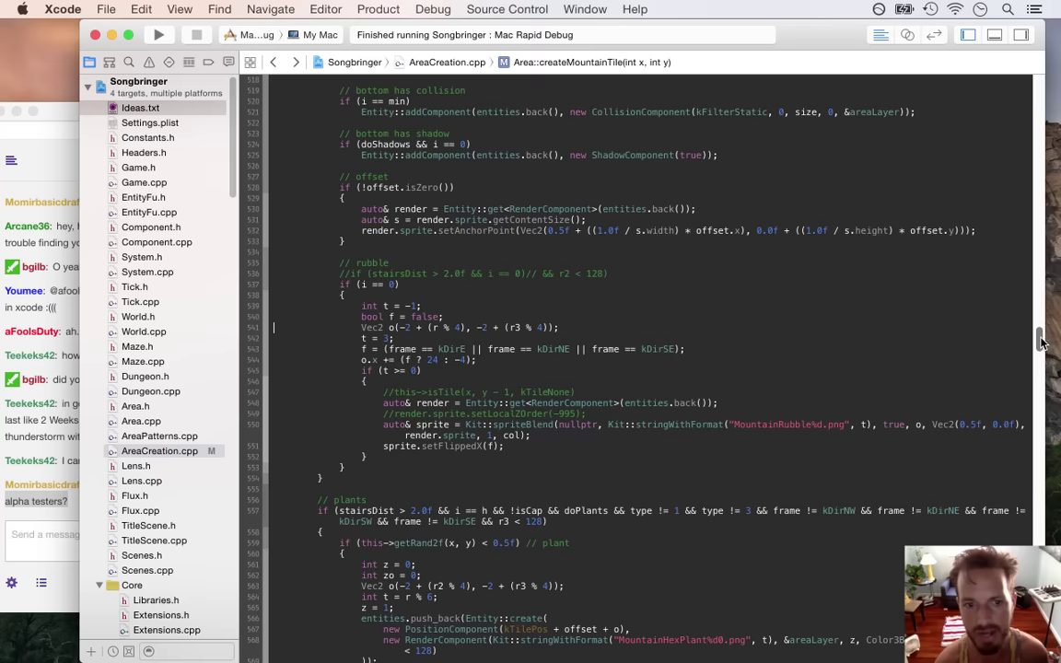
- Set the rubble type t to r % 4 in createMountainTile and build and run Songbringer
{"action": "scroll", "coordinate": [1036, 343], "scroll_direction": "down", "scroll_amount": 3}
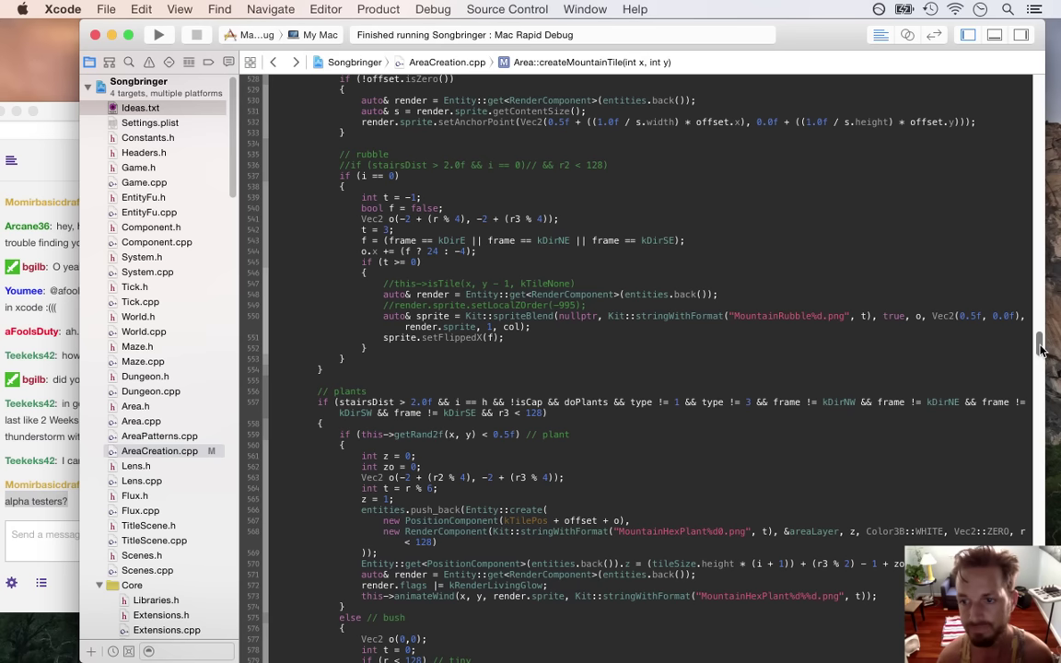
{"action": "scroll", "coordinate": [1039, 348], "scroll_direction": "up", "scroll_amount": 3}
{"action": "scroll", "coordinate": [1039, 346], "scroll_direction": "down", "scroll_amount": 2}
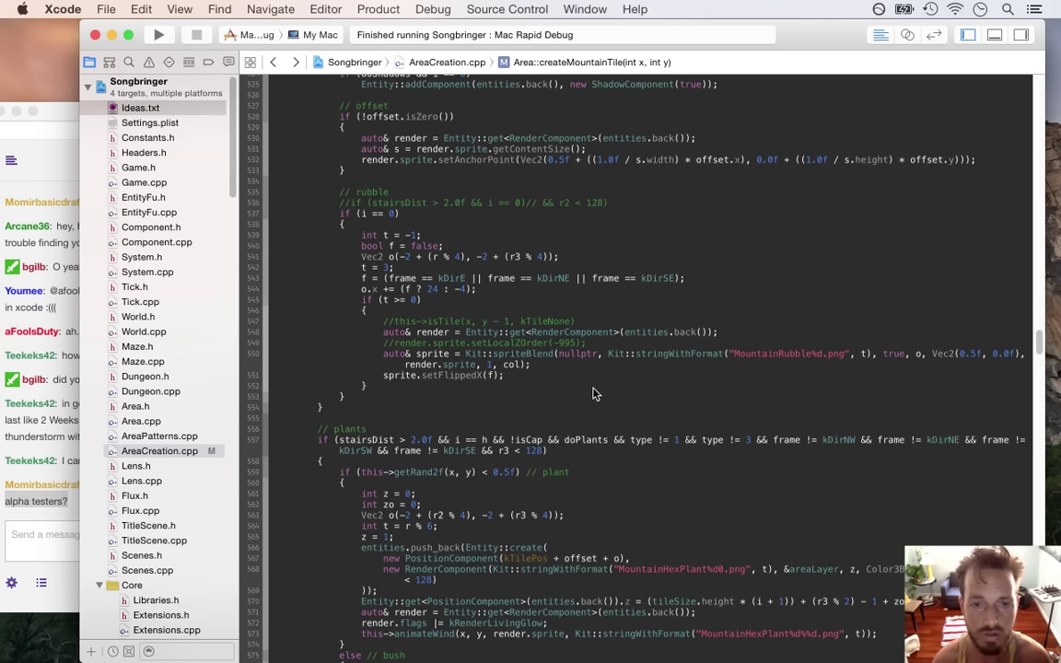
{"action": "left_click", "coordinate": [384, 268]}
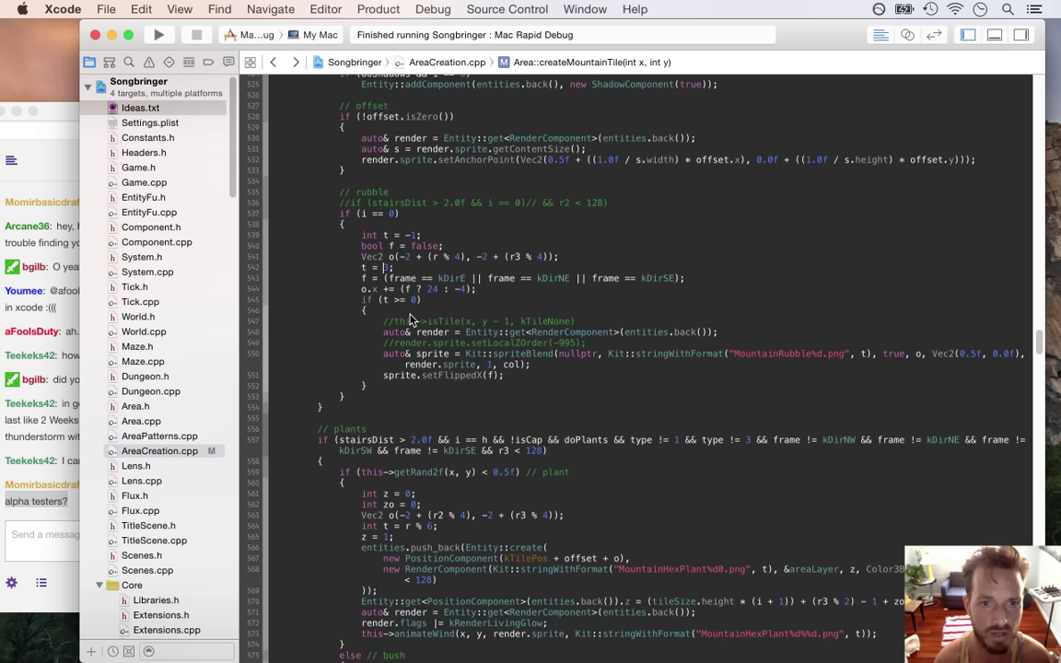
{"action": "type", "text": "r"}
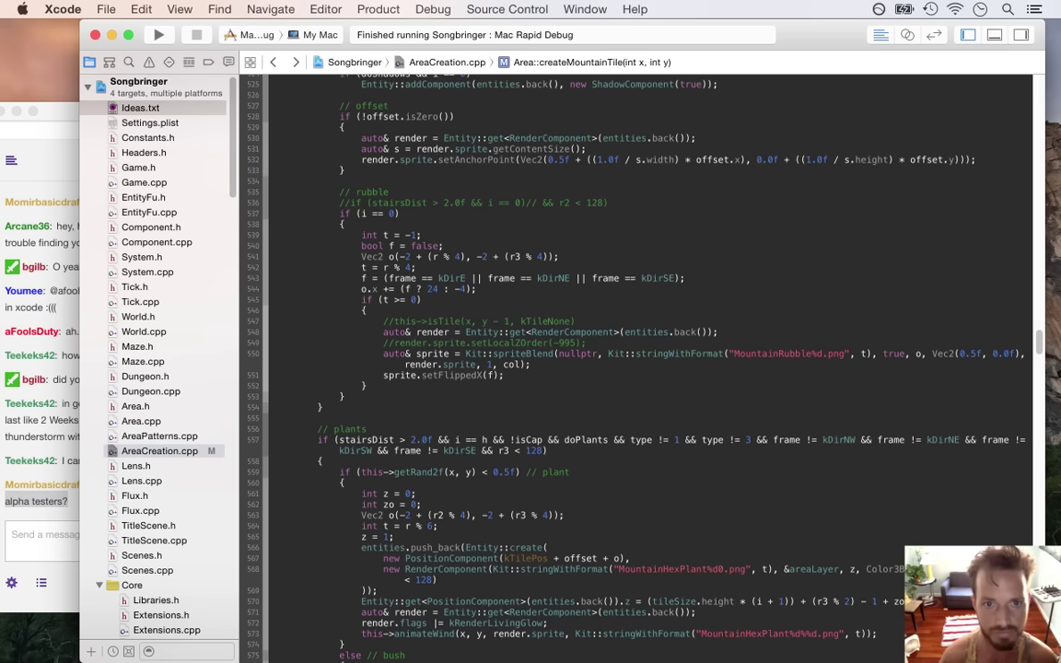
{"action": "key", "text": "super+r"}
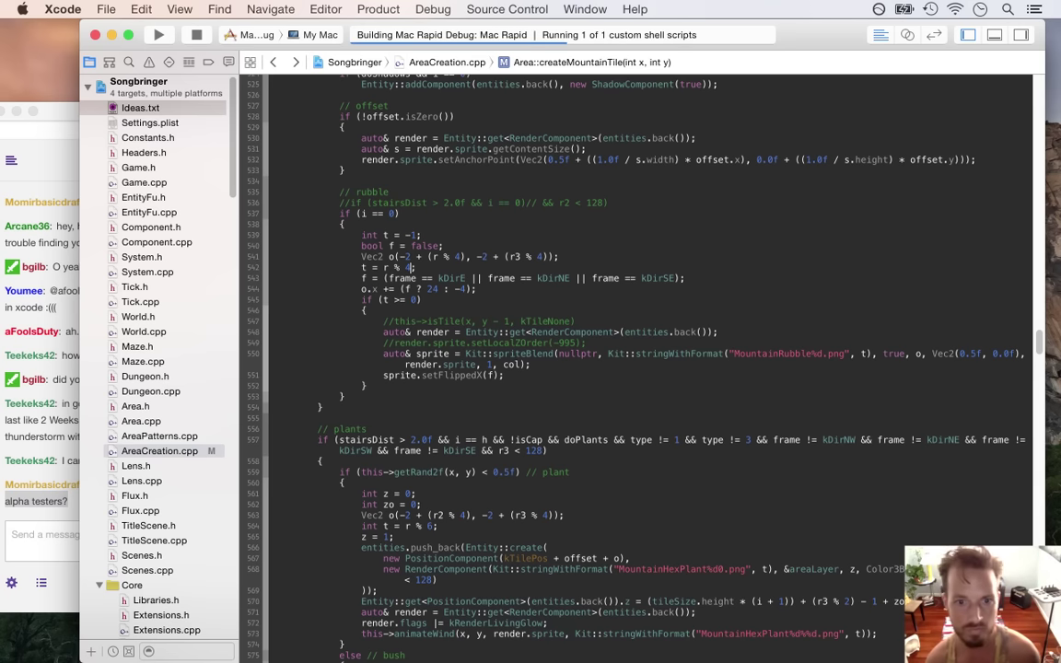
- Replace the condition of the plant branch in the mountain plants code with r2 < 128
{"action": "left_click_drag", "start_coordinate": [360, 473], "coordinate": [519, 473]}
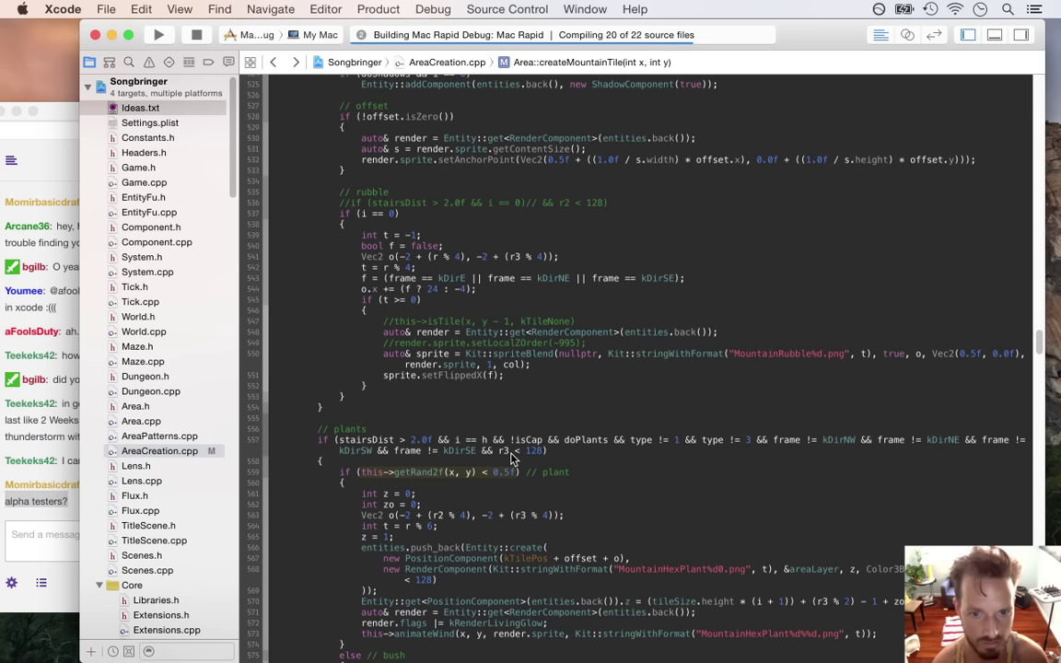
{"action": "type", "text": "r2 < 128"}
- Examine the plant and bush code and the rubble around the mountains in the running game, and quit the game
{"action": "key", "text": "Down"}
{"action": "key", "text": "Down"}
{"action": "key", "text": "Down"}
{"action": "key", "text": "Down"}
{"action": "key", "text": "Down"}
{"action": "key", "text": "Down"}
{"action": "key", "text": "Down"}
{"action": "key", "text": "Down"}
{"action": "key", "text": "Down"}
{"action": "key", "text": "Down"}
{"action": "key", "text": "Down"}
{"action": "key", "text": "Down"}
{"action": "key", "text": "Down"}
{"action": "key", "text": "Down"}
{"action": "key", "text": "Down"}
{"action": "key", "text": "Down"}
{"action": "key", "text": "Down"}
{"action": "key", "text": "Down"}
{"action": "key", "text": "Down"}
{"action": "key", "text": "Down"}
{"action": "key", "text": "Down"}
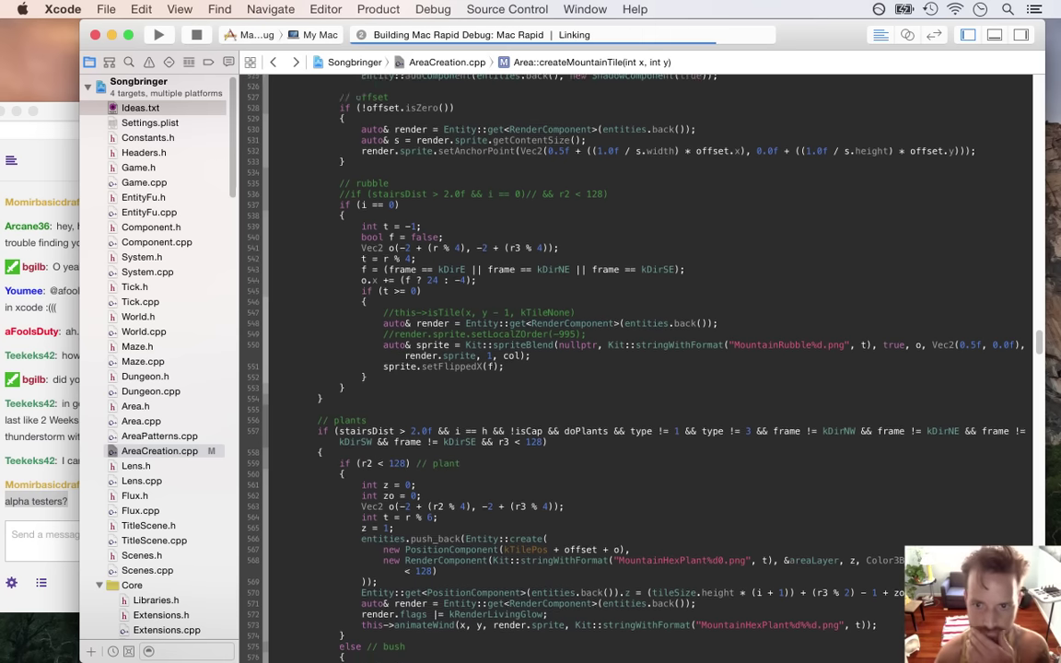
{"action": "key", "text": "Down"}
{"action": "key", "text": "Down"}
{"action": "key", "text": "Down"}
{"action": "key", "text": "Down"}
{"action": "key", "text": "Down"}
{"action": "key", "text": "Down"}
{"action": "key", "text": "Down"}
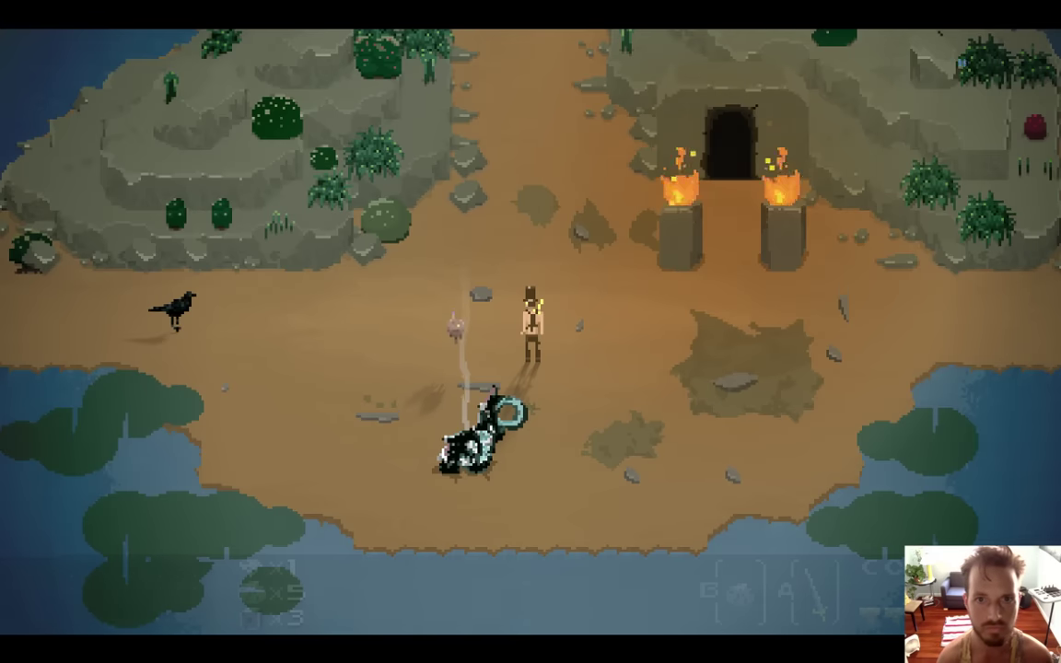
{"action": "key", "text": "super+q"}
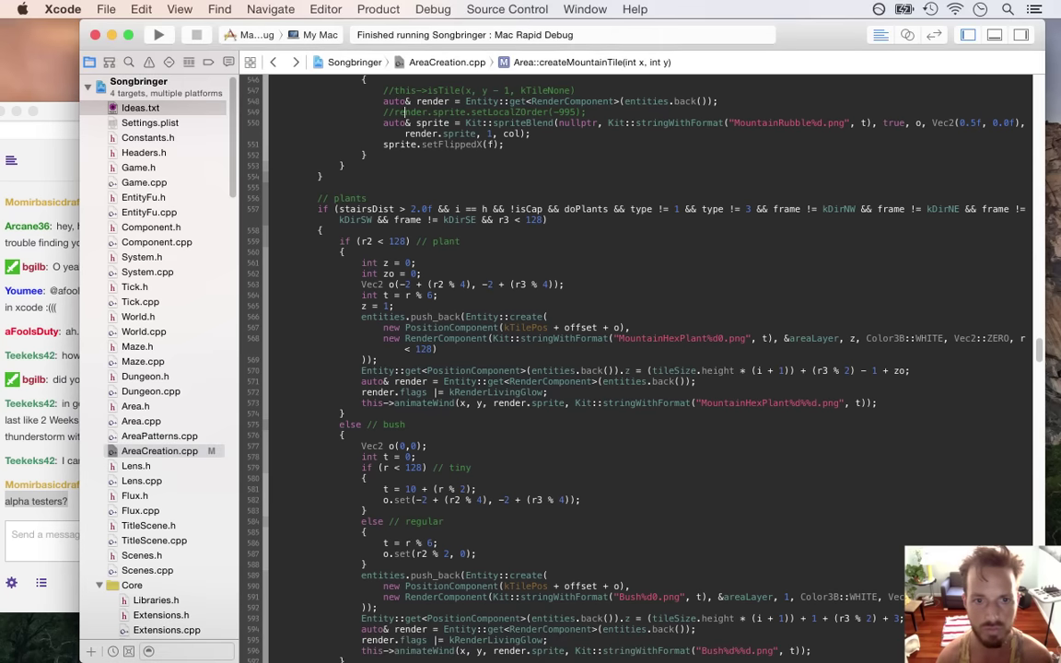
- Set the rubble type t to r % 3 and save AreaCreation.cpp
{"action": "scroll", "coordinate": [403, 133], "scroll_direction": "up", "scroll_amount": 9}
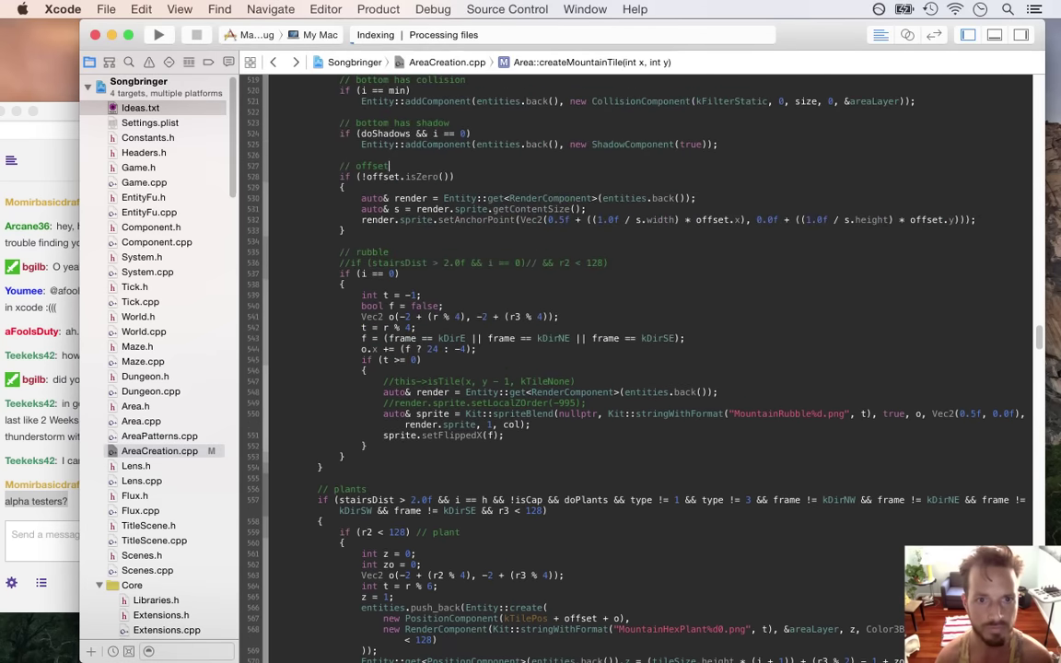
{"action": "key", "text": "Delete"}
{"action": "type", "text": "3"}
{"action": "key", "text": "super+s"}
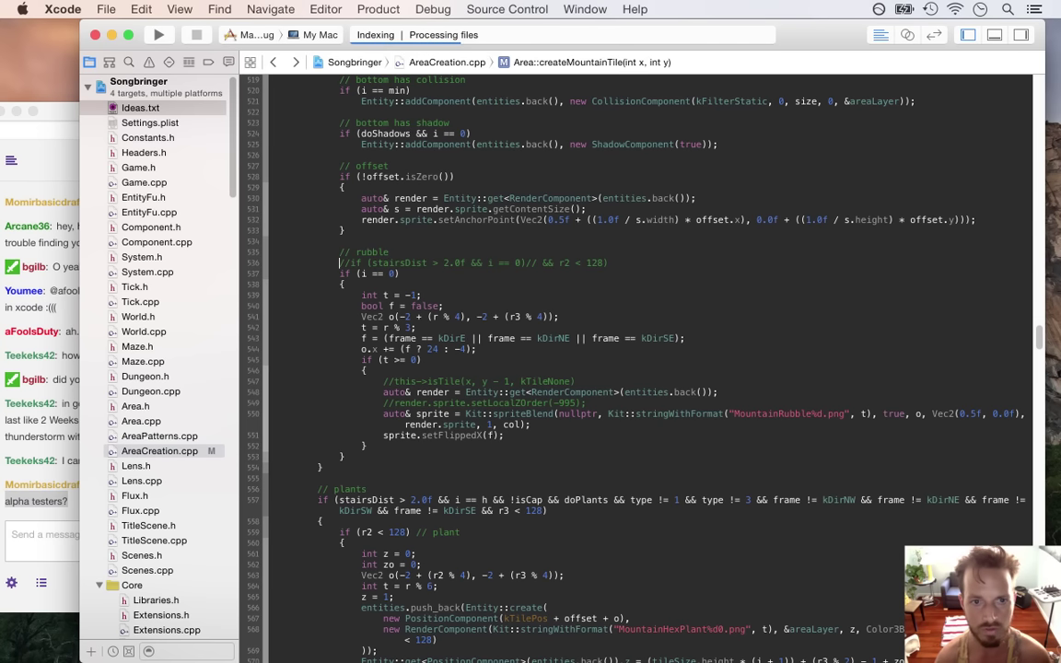
- Restore the commented-out rubble condition with stairsDist > 2.0f, remove the plain if (i == 0) line below it, and build and run Songbringer
{"action": "key", "text": "super+slash"}
{"action": "key", "text": "shift+Down"}
{"action": "key", "text": "BackSpace"}
{"action": "key", "text": "super+r"}
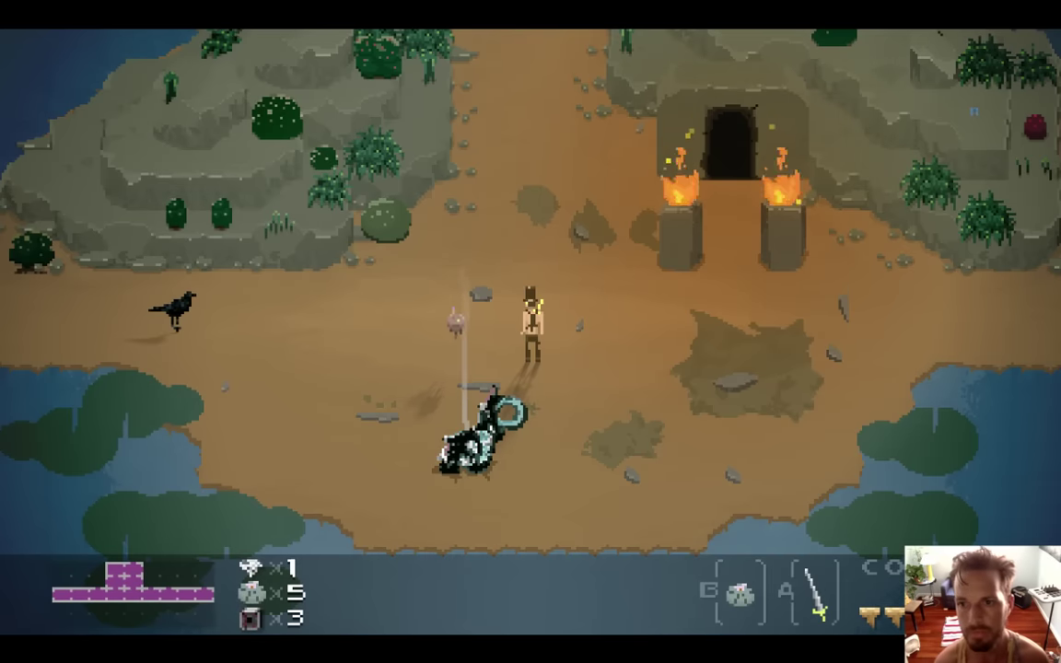
- Examine the rubble along the mountain edges on both sides of the path and beside the torchlit cave entrance in the running game
{"action": "key", "text": "Left"}
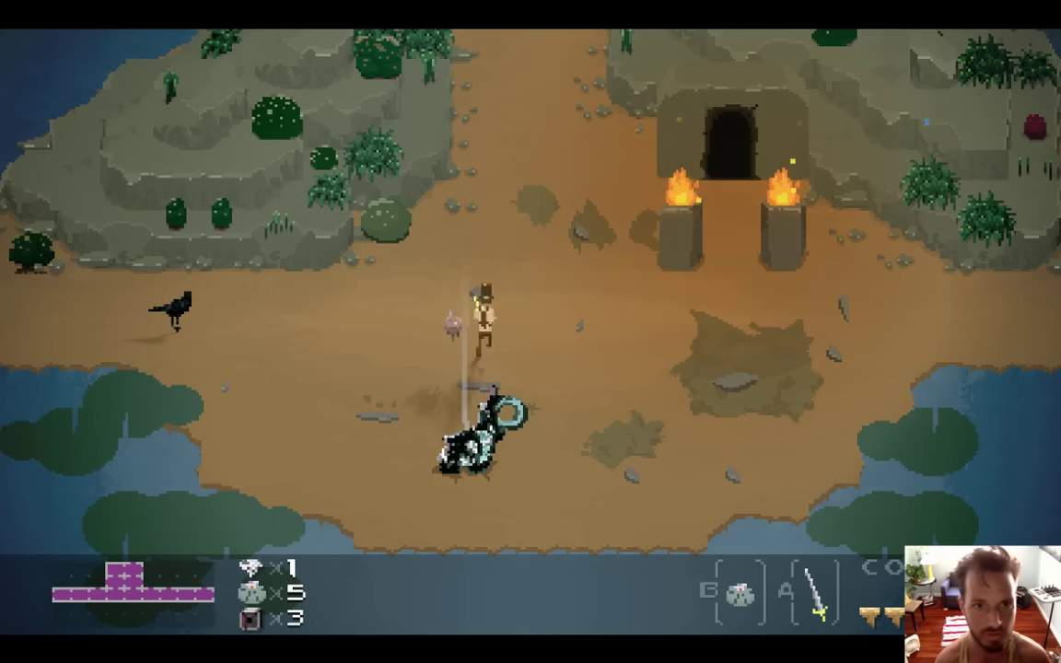
{"action": "key", "text": "Up"}
{"action": "key", "text": "Right"}
{"action": "key", "text": "Up"}
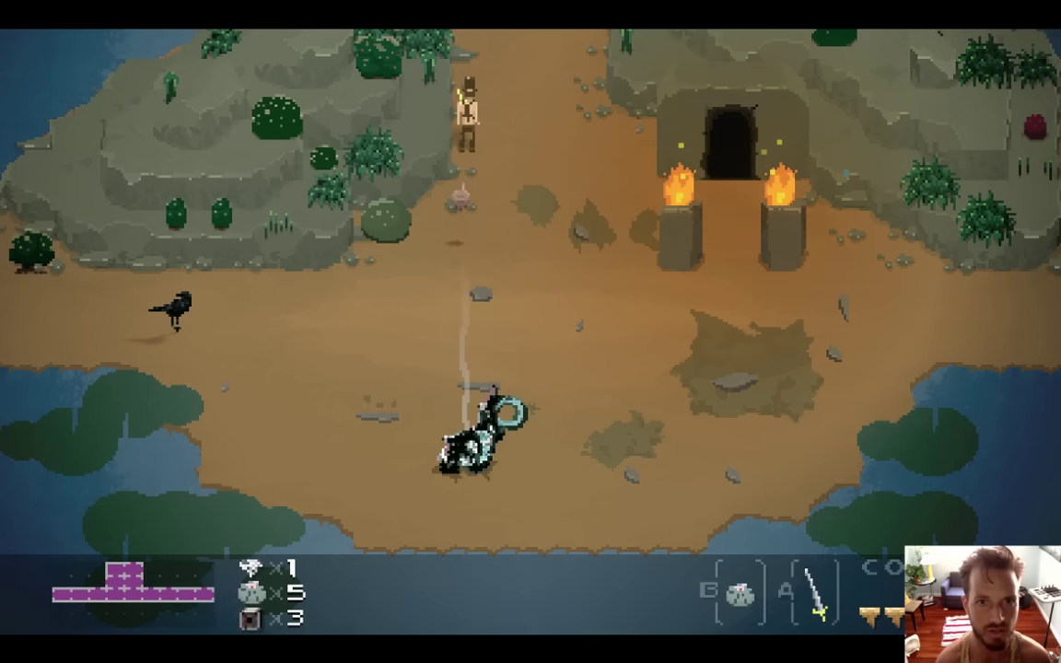
{"action": "key", "text": "Down"}
{"action": "key", "text": "Right"}
{"action": "key", "text": "Up"}
{"action": "key", "text": "Down"}
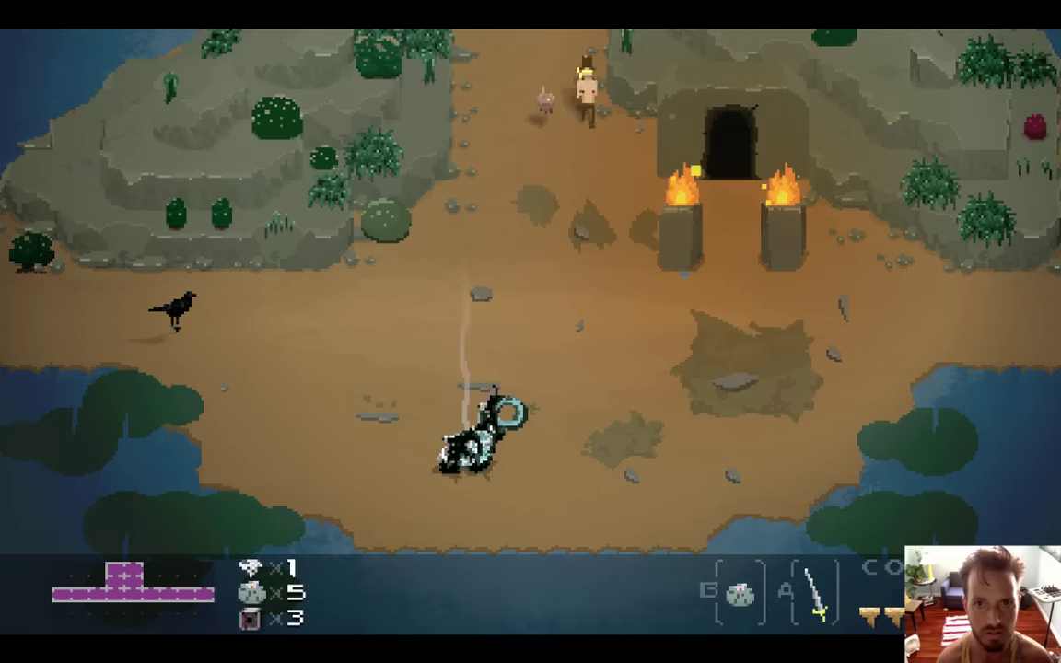
{"action": "key", "text": "Right"}
{"action": "key", "text": "Down"}
{"action": "key", "text": "Right"}
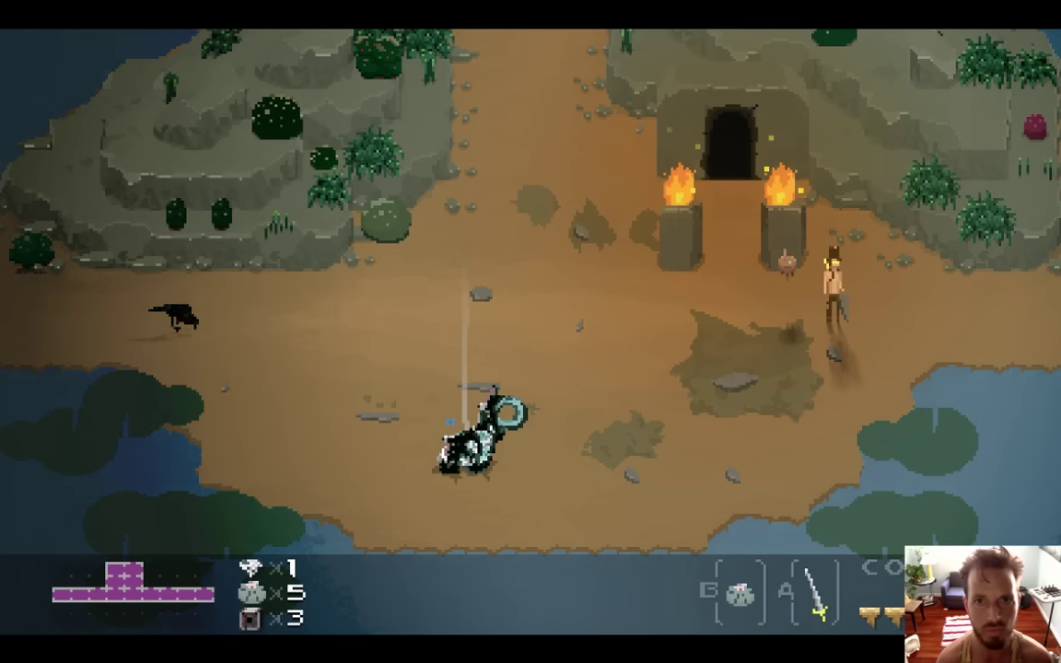
{"action": "key", "text": "Up"}
{"action": "key", "text": "Right"}
{"action": "key", "text": "Right"}
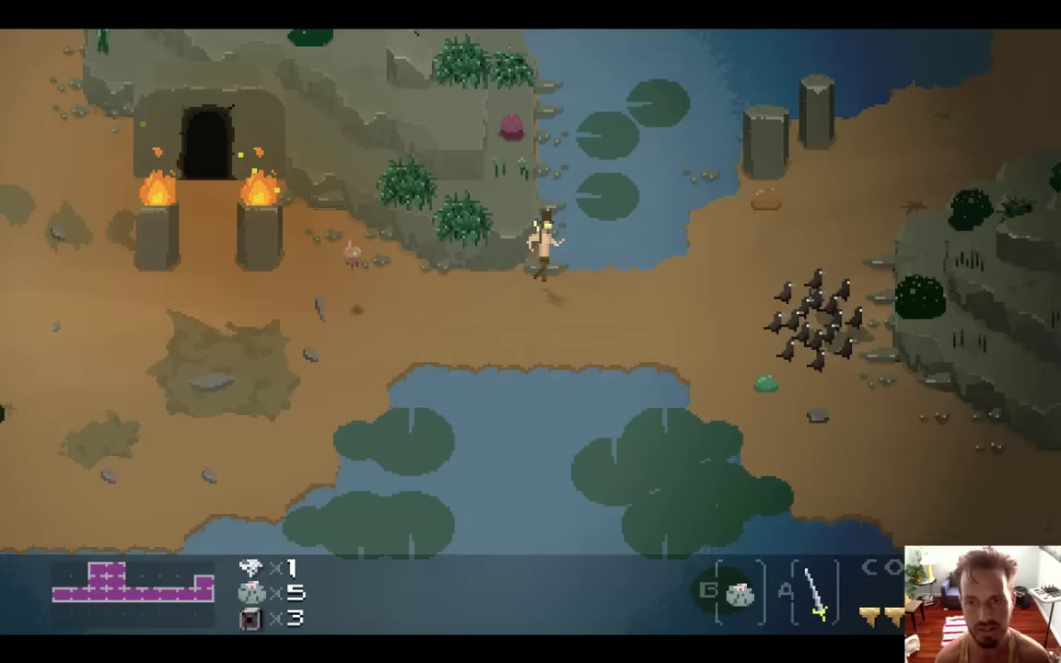
- Examine the rubble around the base of the terraced mountain in the area to the east, and quit the game
{"action": "key", "text": "Down"}
{"action": "key", "text": "Right"}
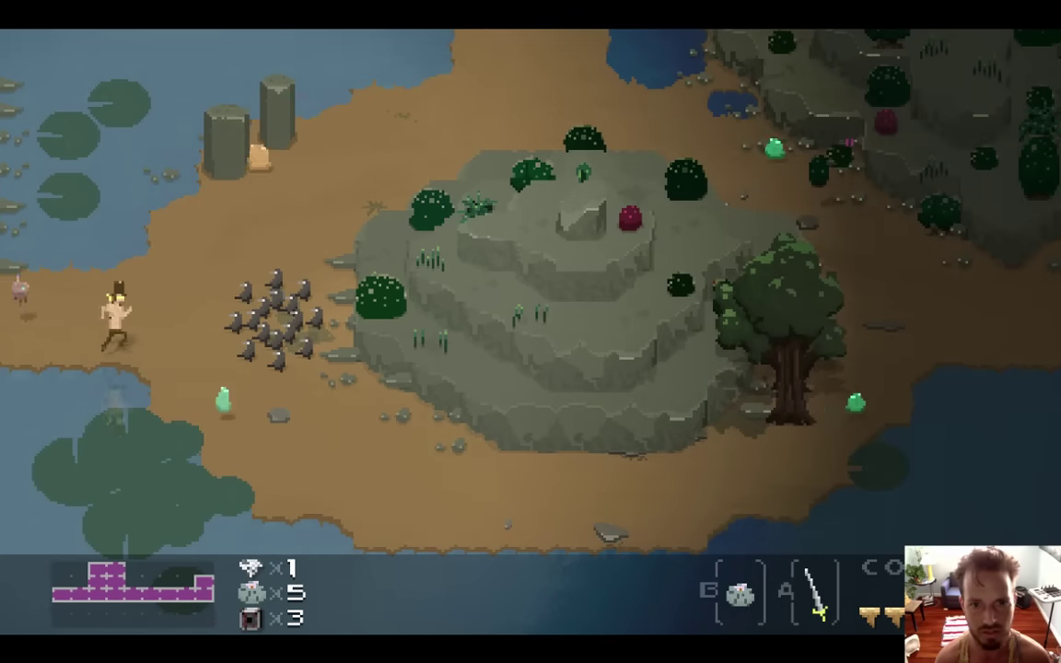
{"action": "key", "text": "Right"}
{"action": "key", "text": "Down"}
{"action": "key", "text": "Right"}
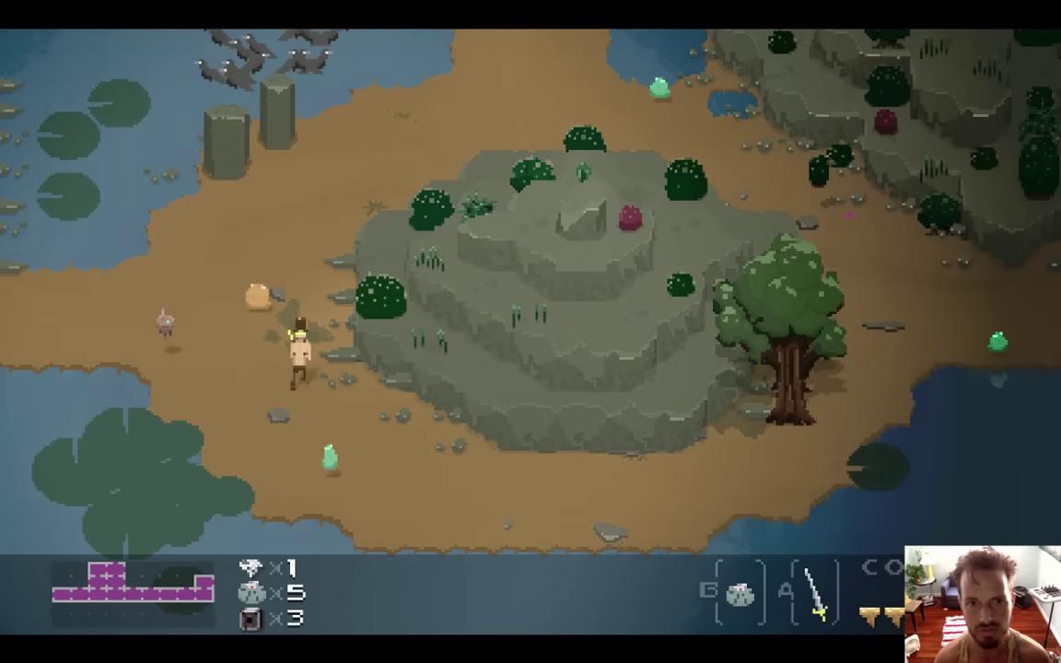
{"action": "key", "text": "Up"}
{"action": "key", "text": "Right"}
{"action": "key", "text": "Up"}
{"action": "key", "text": "Down"}
{"action": "key", "text": "Down"}
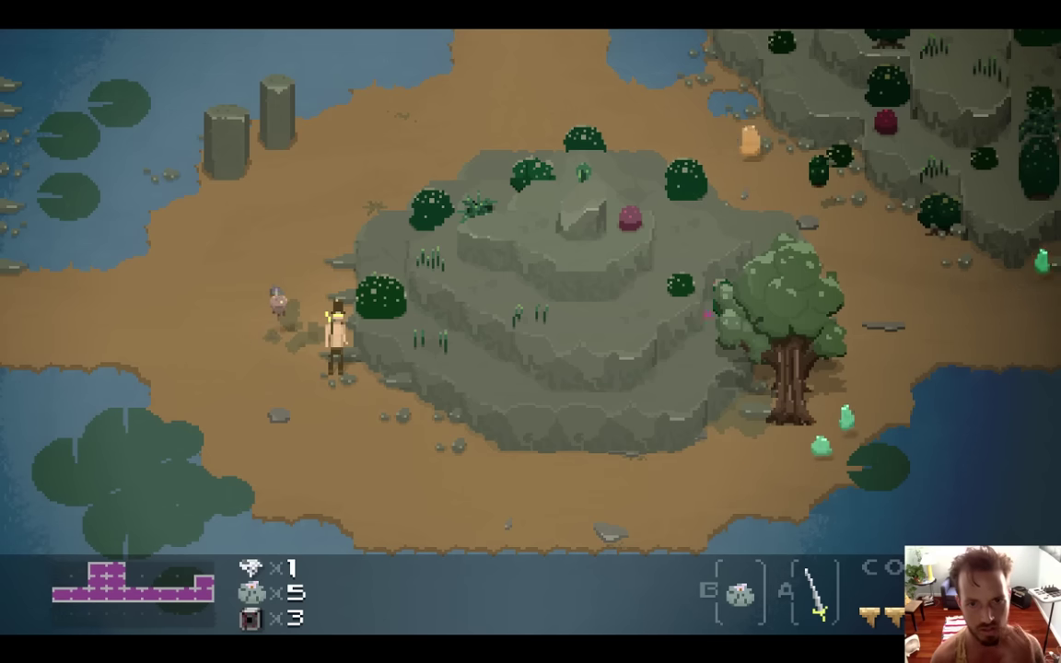
{"action": "key", "text": "Down"}
{"action": "key", "text": "Right"}
{"action": "key", "text": "Right"}
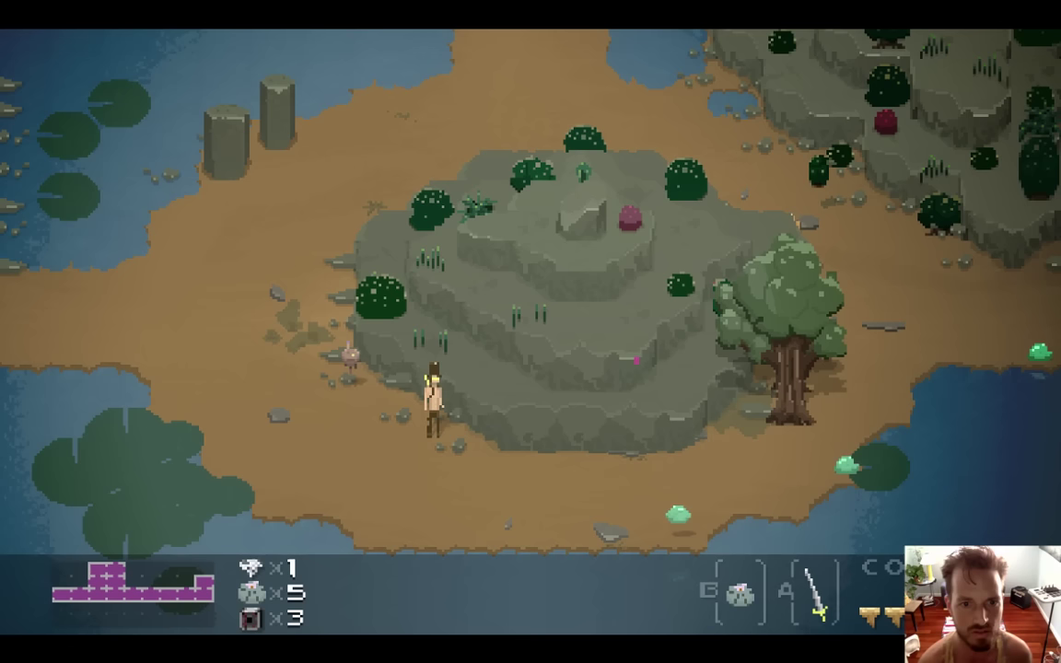
{"action": "key", "text": "Down"}
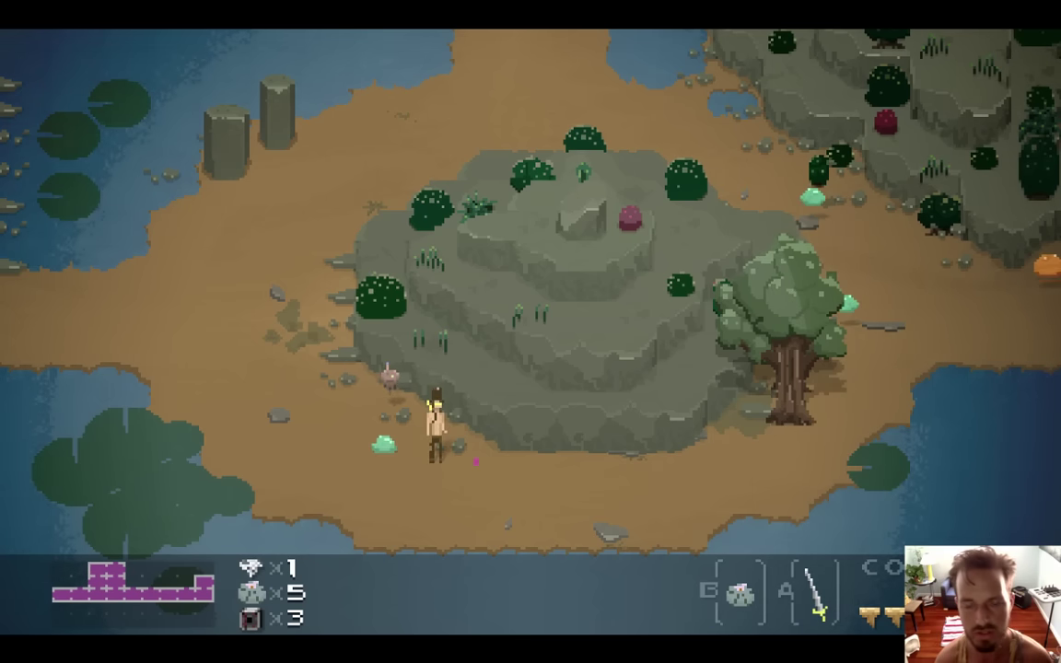
{"action": "key", "text": "Right"}
{"action": "key", "text": "Right"}
{"action": "key", "text": "super+q"}
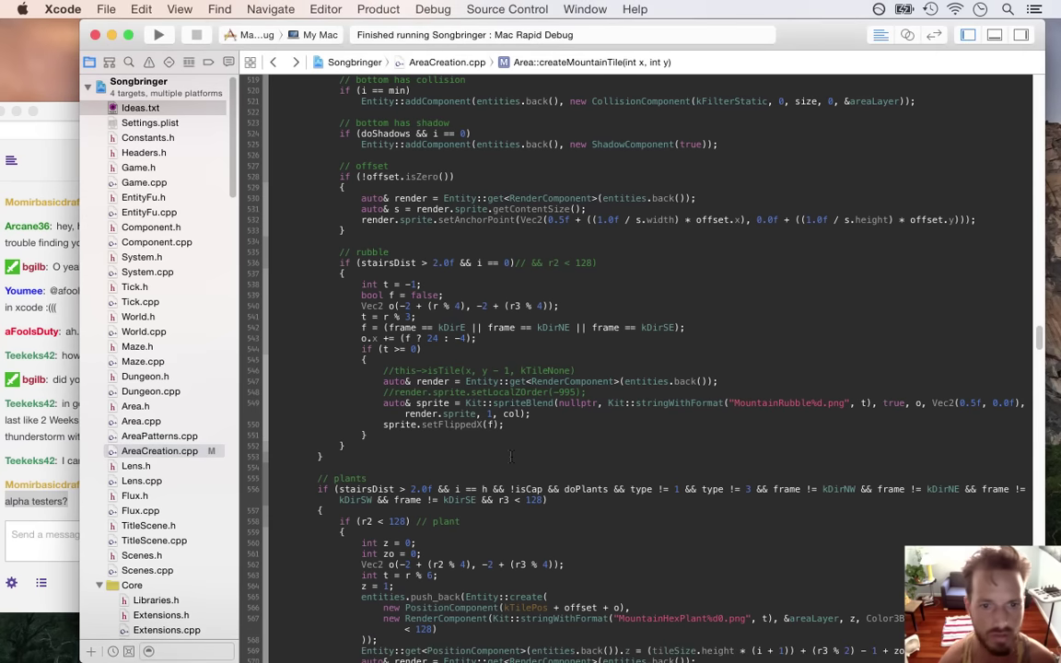
- Below the o.x offset line in the rubble block, add an if statement reusing the kDirE, kDirNE and kDirSE frame checks
{"action": "key", "text": "Up"}
{"action": "key", "text": "Up"}
{"action": "key", "text": "Up"}
{"action": "key", "text": "Up"}
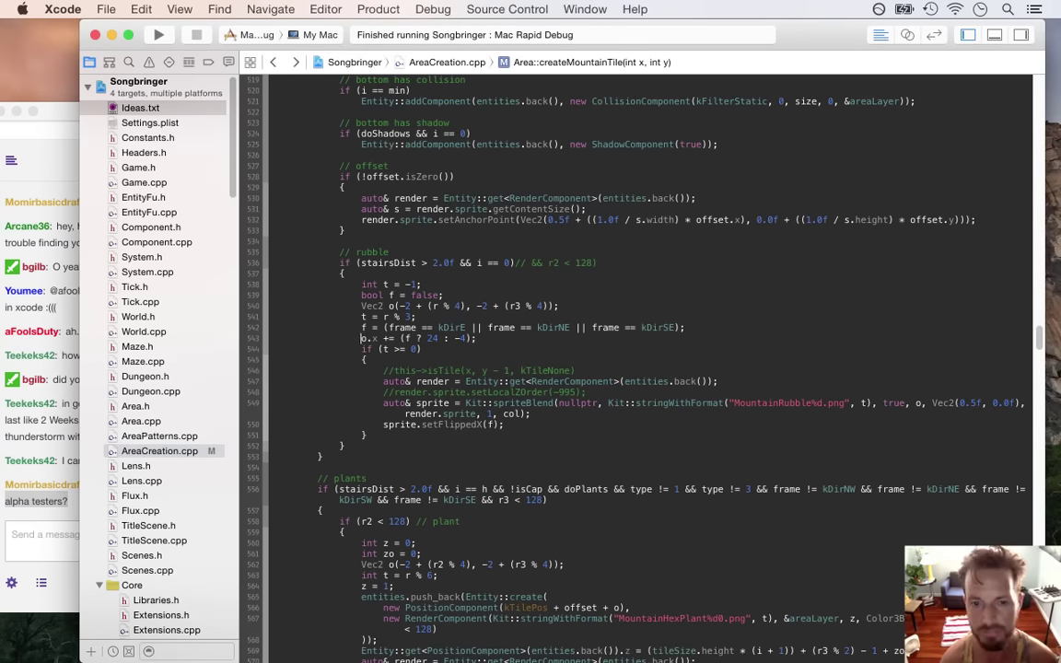
{"action": "key", "text": "super+Right"}
{"action": "key", "text": "Return"}
{"action": "type", "text": "if "}
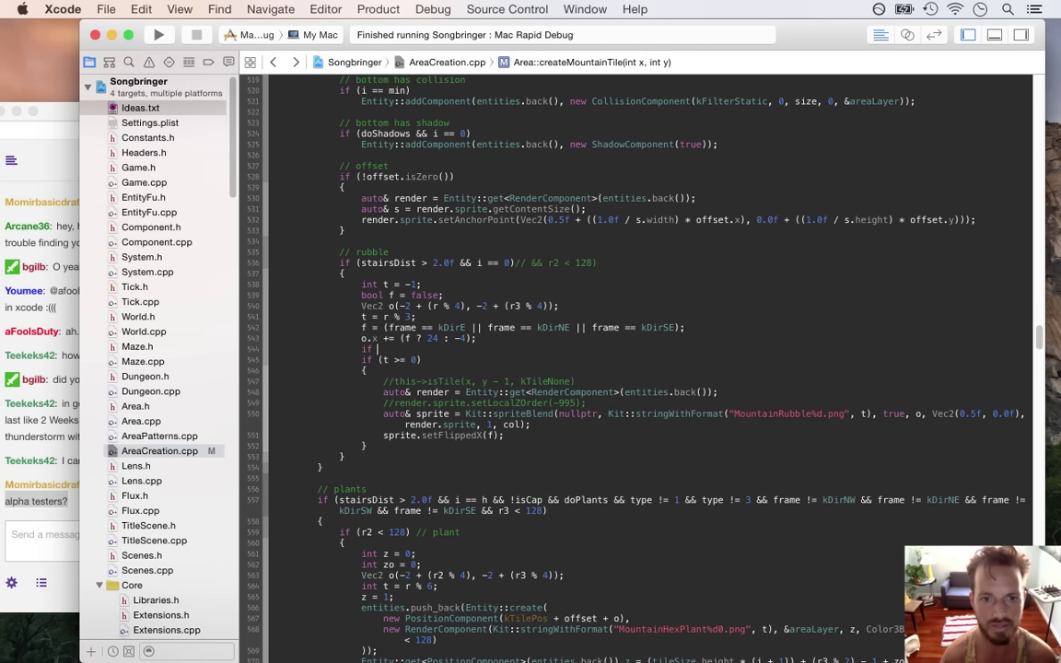
{"action": "type", "text": "(frame == "}
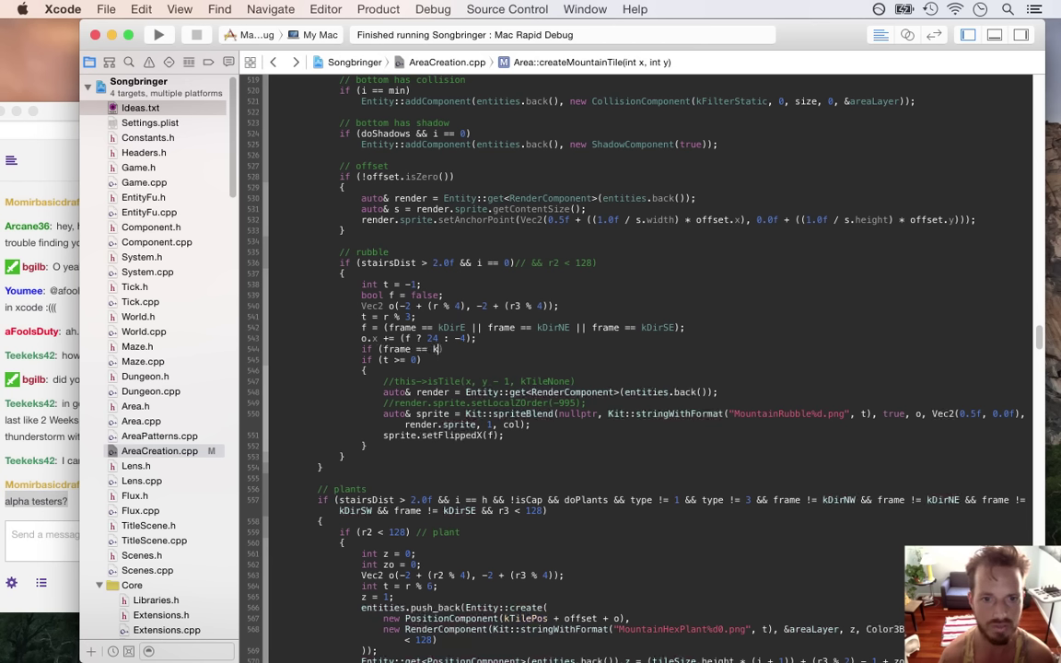
{"action": "type", "text": "k"}
{"action": "type", "text": "Dir)"}
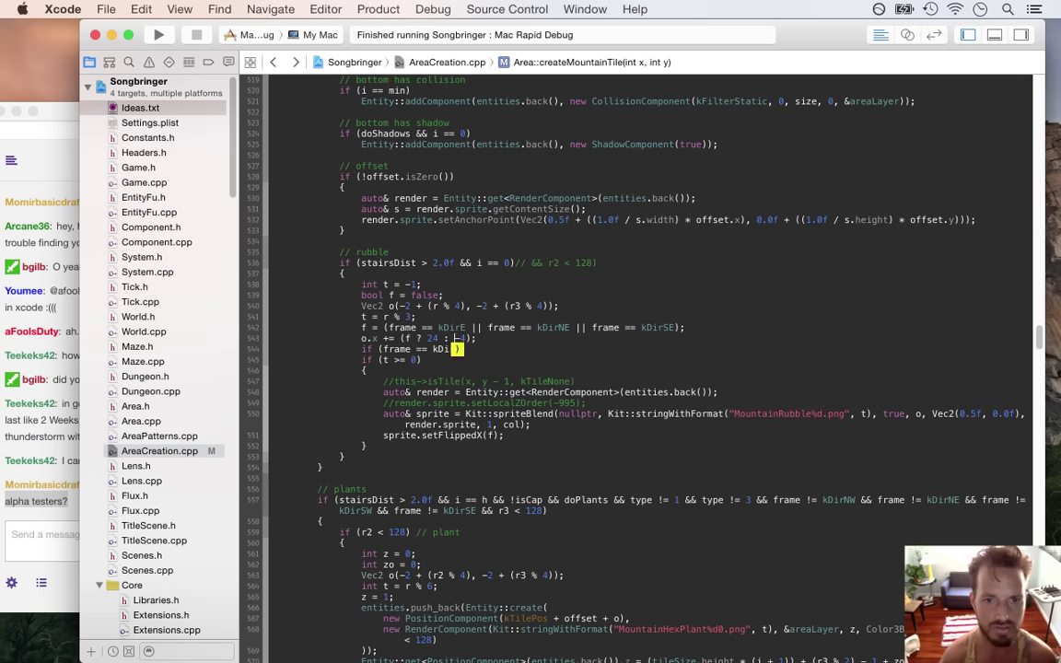
{"action": "left_click", "coordinate": [391, 337]}
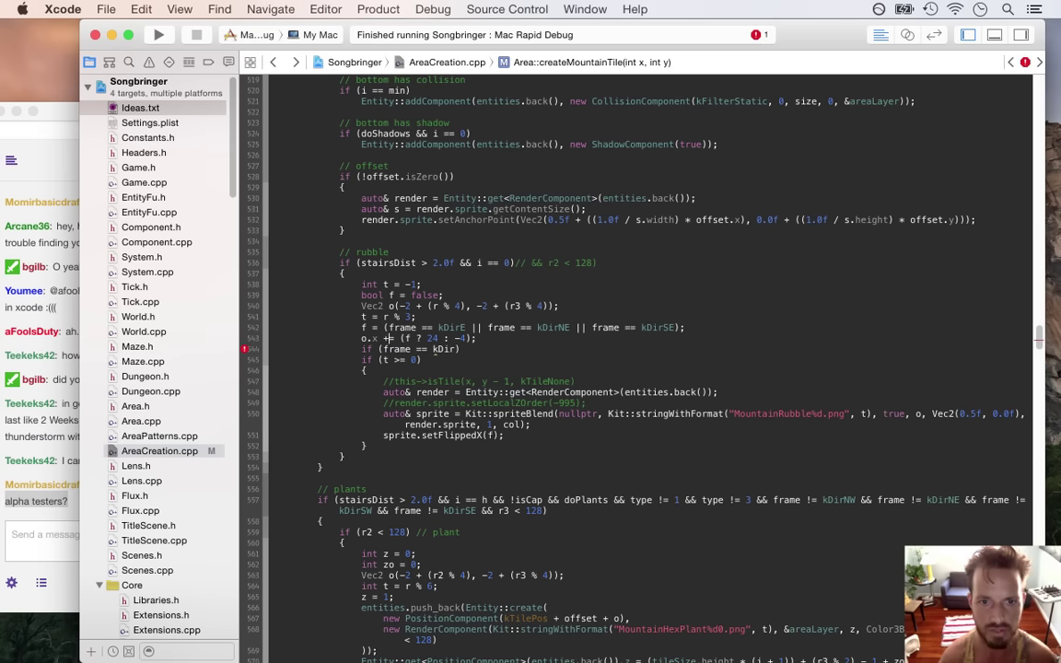
{"action": "key", "text": "Left"}
{"action": "key", "text": "shift+super+Right"}
{"action": "type", "text": "frame == kDirE || frame == kDirNE || frame == kDirSE);"}
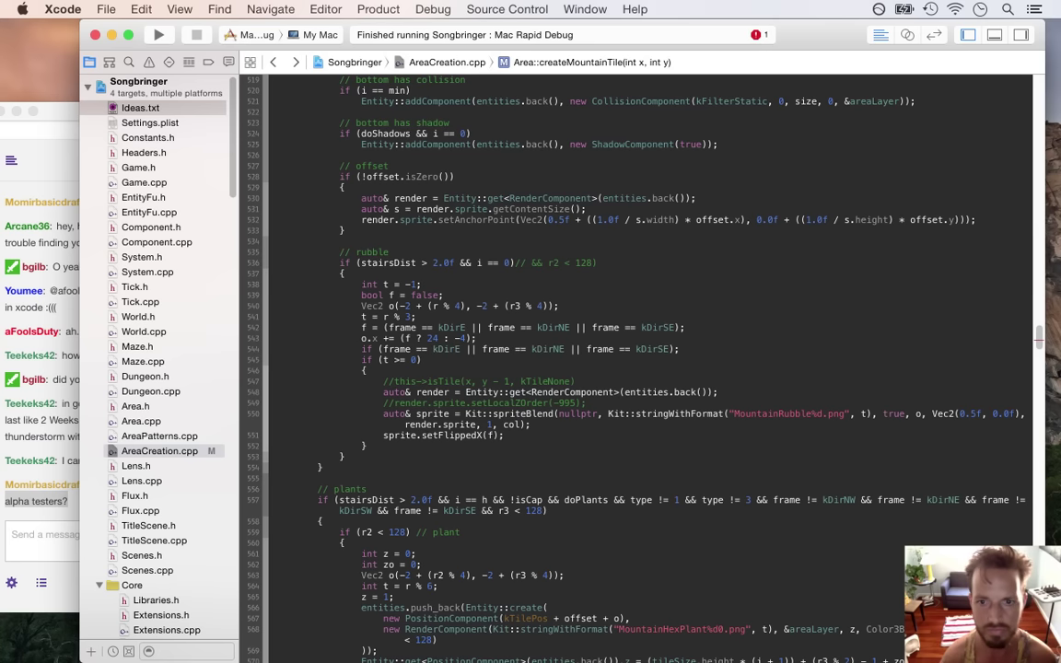
- Change the new if's frame checks to kDirS, kDirSW and kDirSE, give it the body o.y -= 4; and save AreaCreation.cpp
{"action": "key", "text": "Return"}
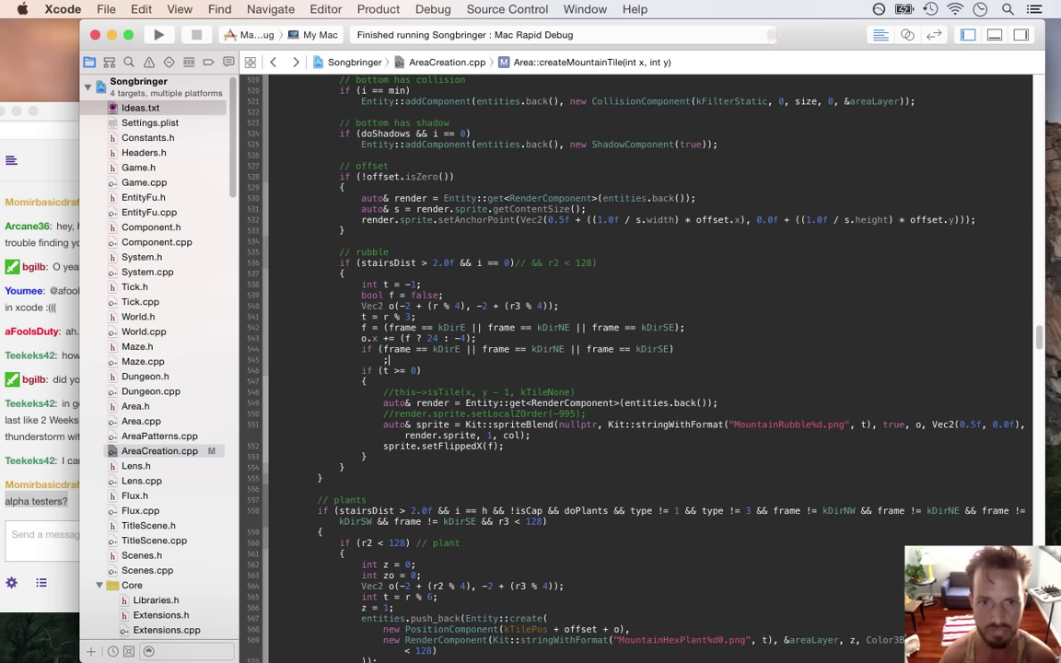
{"action": "key", "text": "BackSpace"}
{"action": "type", "text": "S"}
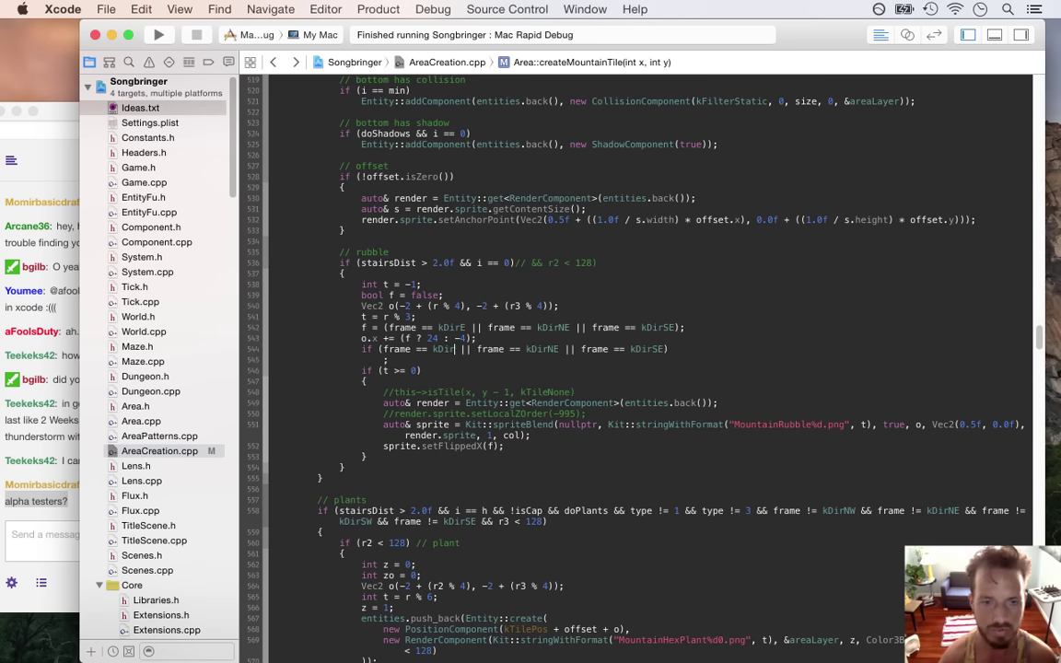
{"action": "key", "text": "BackSpace"}
{"action": "key", "text": "BackSpace"}
{"action": "type", "text": "SW"}
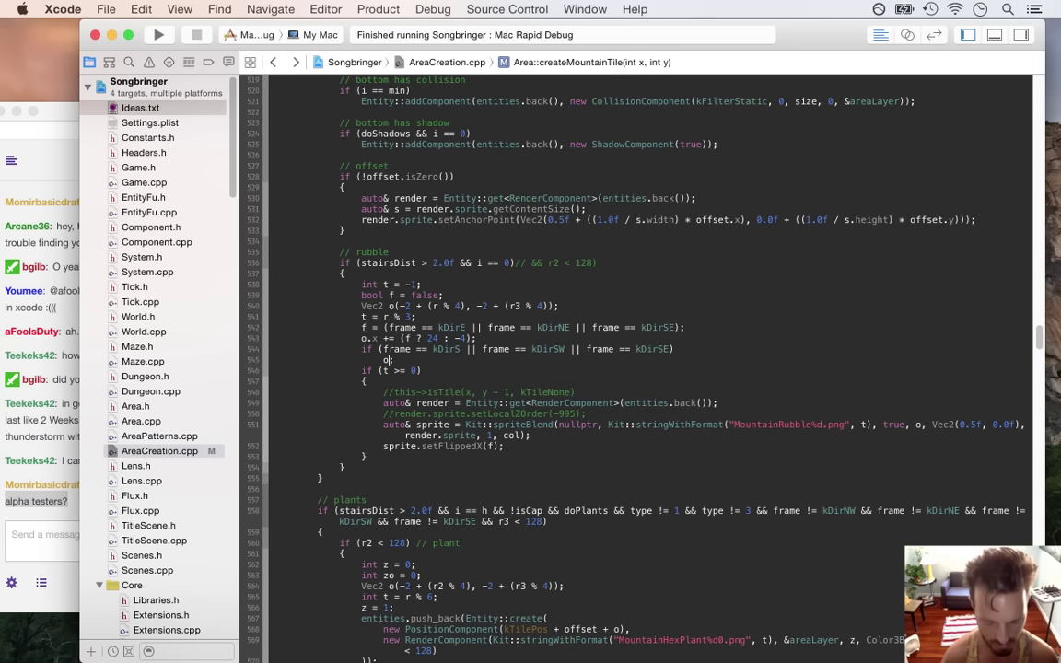
{"action": "type", "text": "o.y -= 4;"}
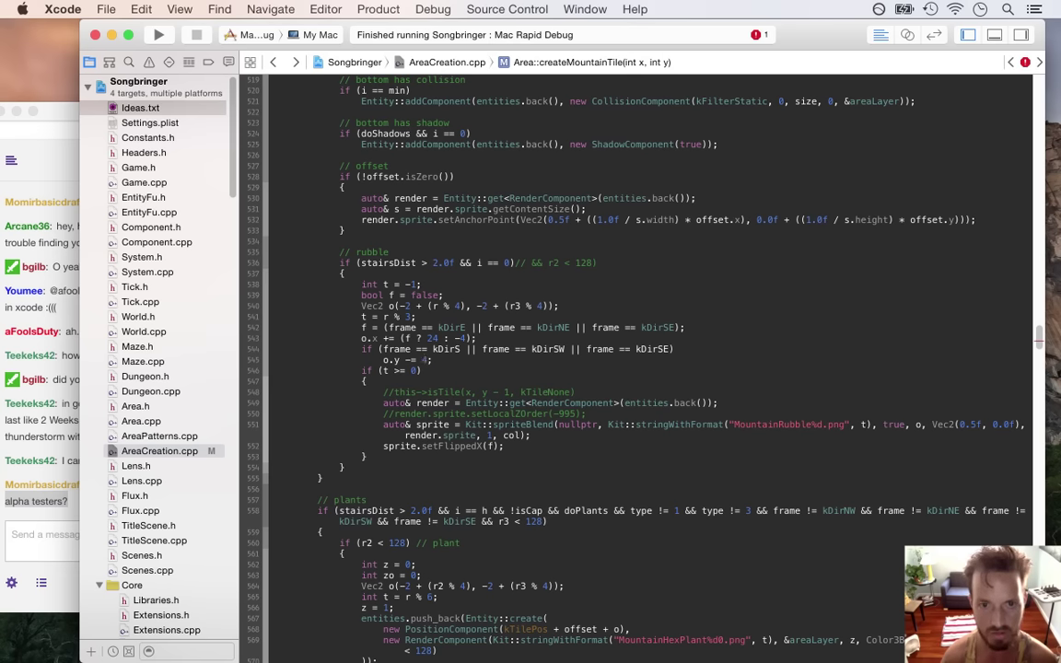
{"action": "key", "text": "super+s"}
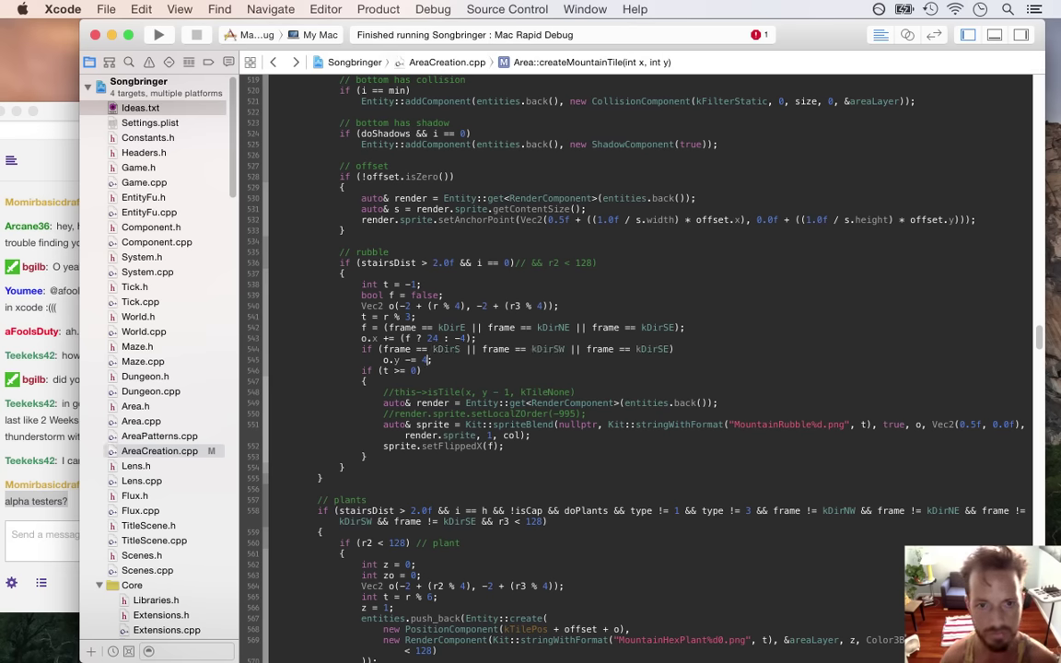
- Switch to Overworld.psd in Photoshop and erase parts of the long flat rubble rock to split it into separate small stones
{"action": "key", "text": "super+Tab"}
{"action": "key", "text": "super+Tab"}
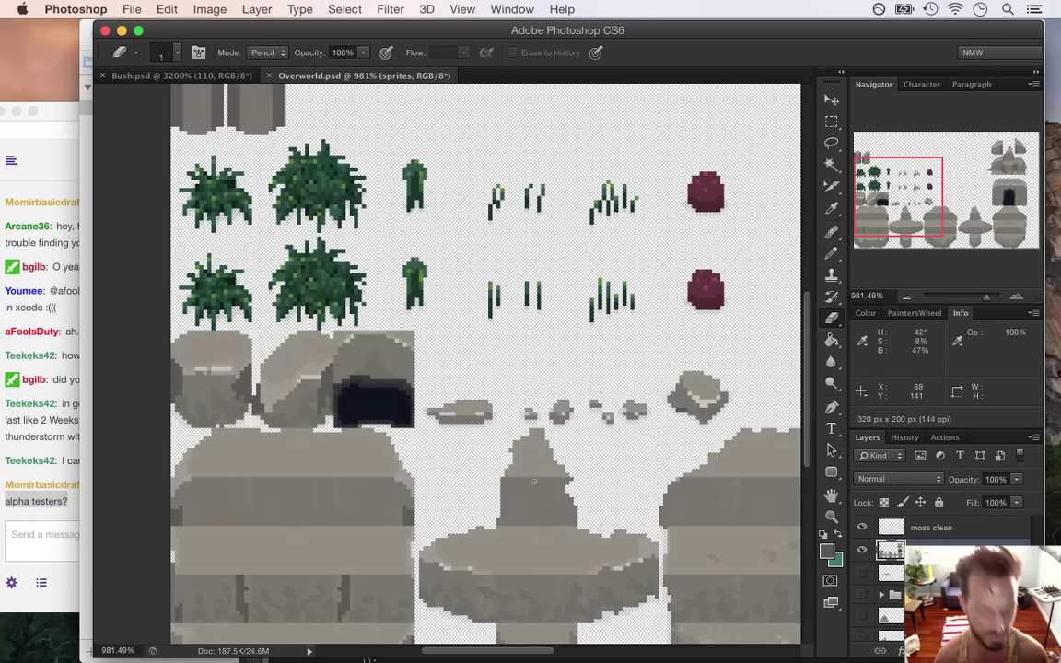
{"action": "left_click_drag", "start_coordinate": [453, 411], "coordinate": [505, 433]}
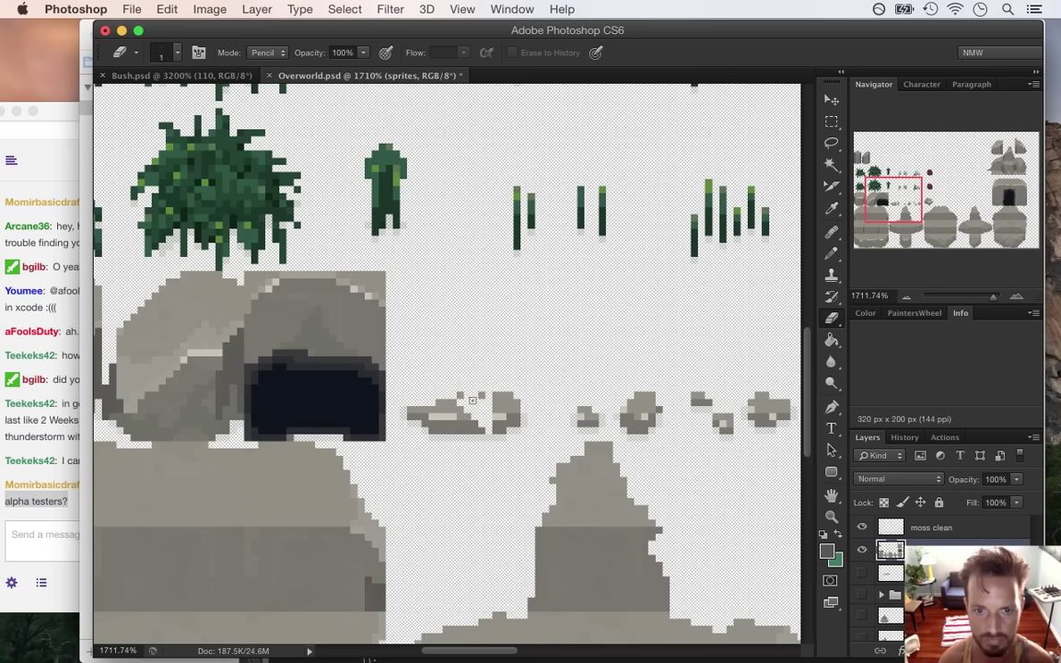
{"action": "key", "text": "super+z"}
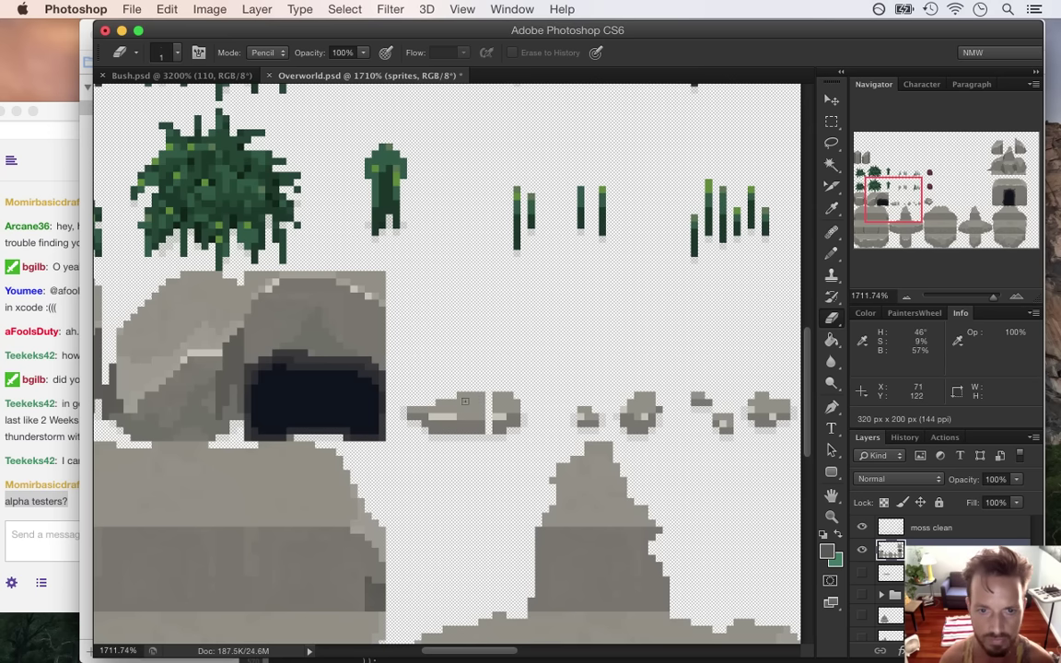
{"action": "mouse_move", "coordinate": [454, 398]}
{"action": "left_mouse_down"}
{"action": "mouse_move", "coordinate": [478, 412]}
{"action": "mouse_move", "coordinate": [478, 427]}
{"action": "mouse_move", "coordinate": [441, 404]}
{"action": "left_mouse_up"}
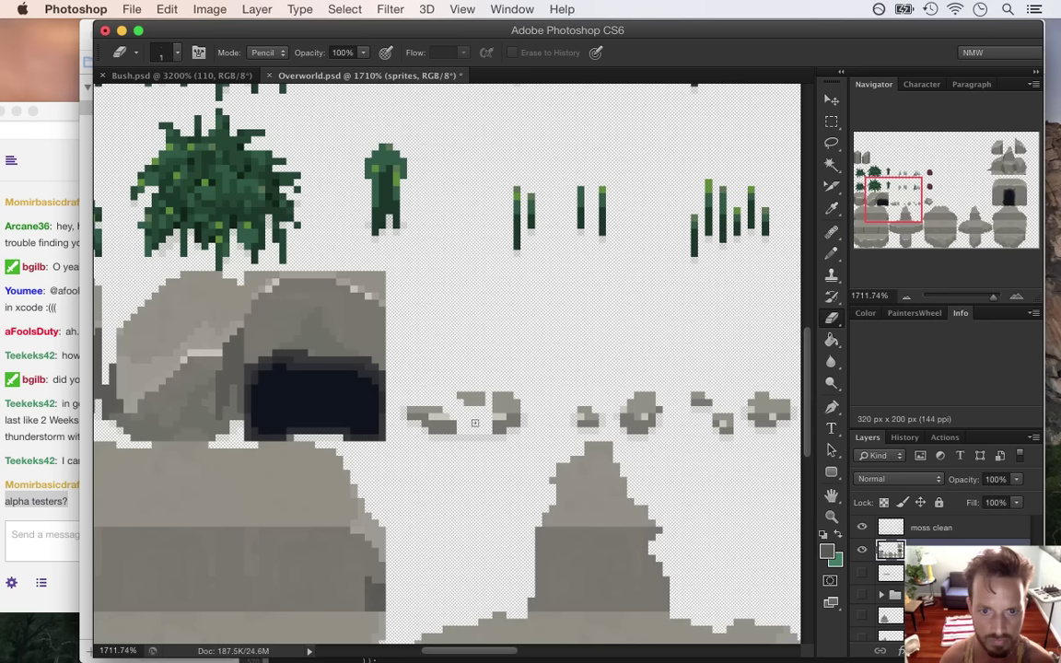
- Sample the grey of the neighbouring stone and pencil in the lower part of the middle stone at 100% opacity
{"action": "key", "text": "i"}
{"action": "left_click", "coordinate": [516, 414]}
{"action": "key", "text": "b"}
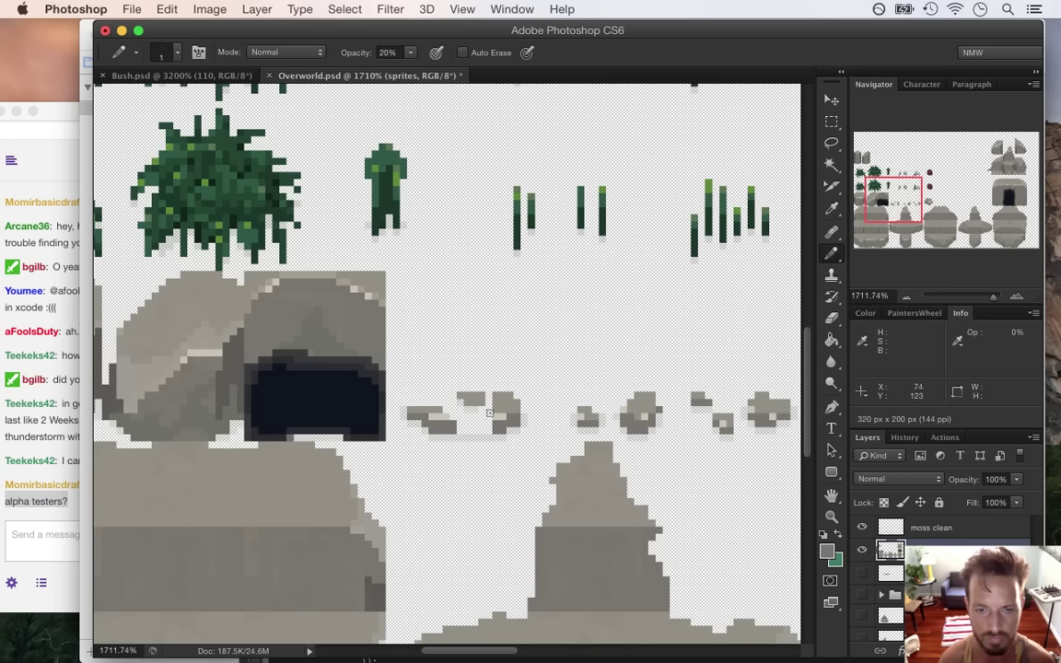
{"action": "key", "text": "0"}
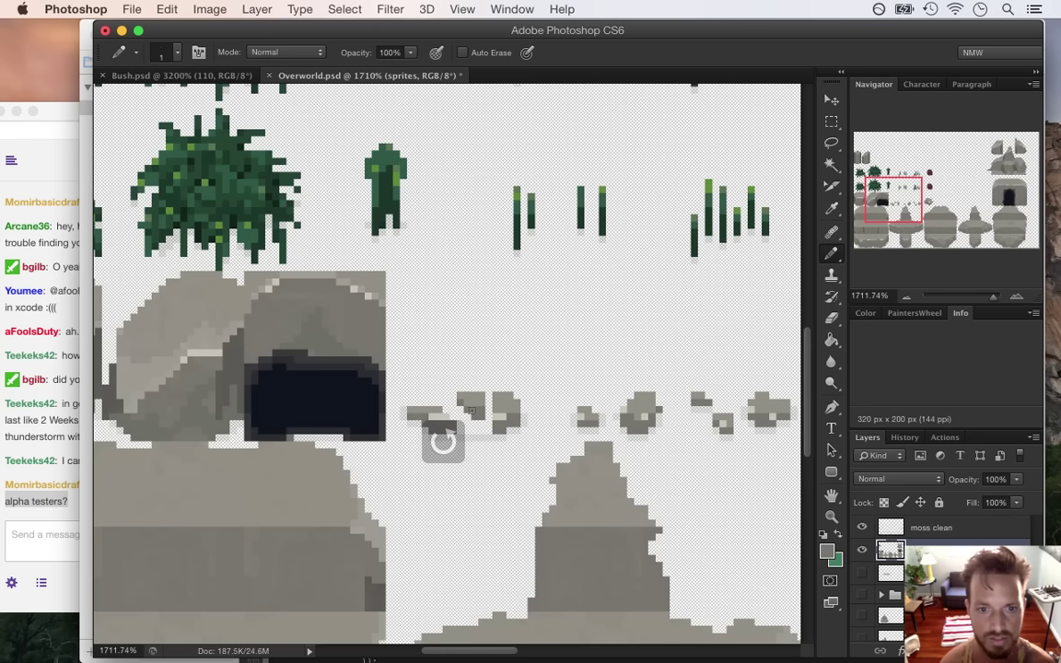
{"action": "mouse_move", "coordinate": [467, 411]}
{"action": "left_mouse_down"}
{"action": "mouse_move", "coordinate": [472, 445]}
{"action": "mouse_move", "coordinate": [516, 446]}
{"action": "mouse_move", "coordinate": [475, 445]}
{"action": "left_mouse_up"}
{"action": "key", "text": "e"}
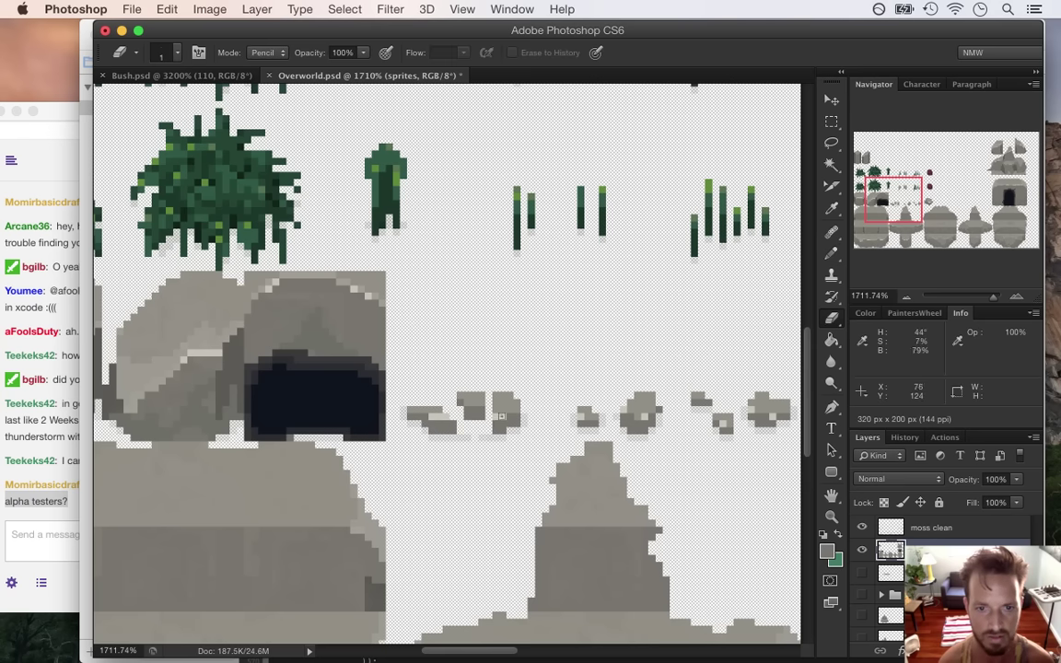
- Paint a light highlight sampled from the adjacent stone onto the middle stone, and erase the leftover pixels beneath it
{"action": "key", "text": "b"}
{"action": "left_click", "coordinate": [498, 414], "text": "alt"}
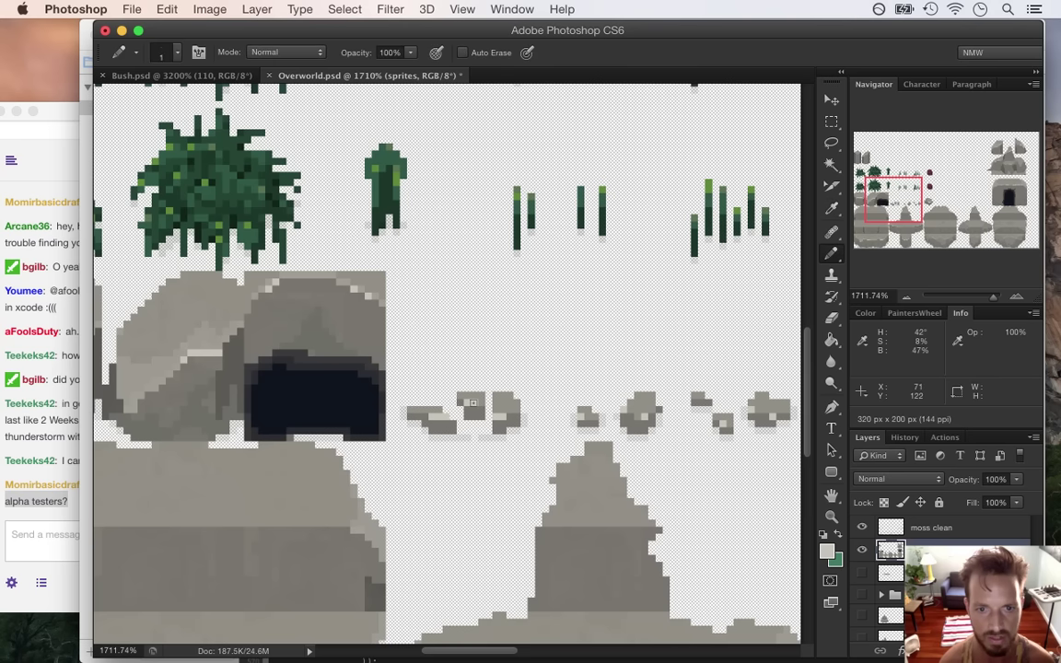
{"action": "key", "text": "e"}
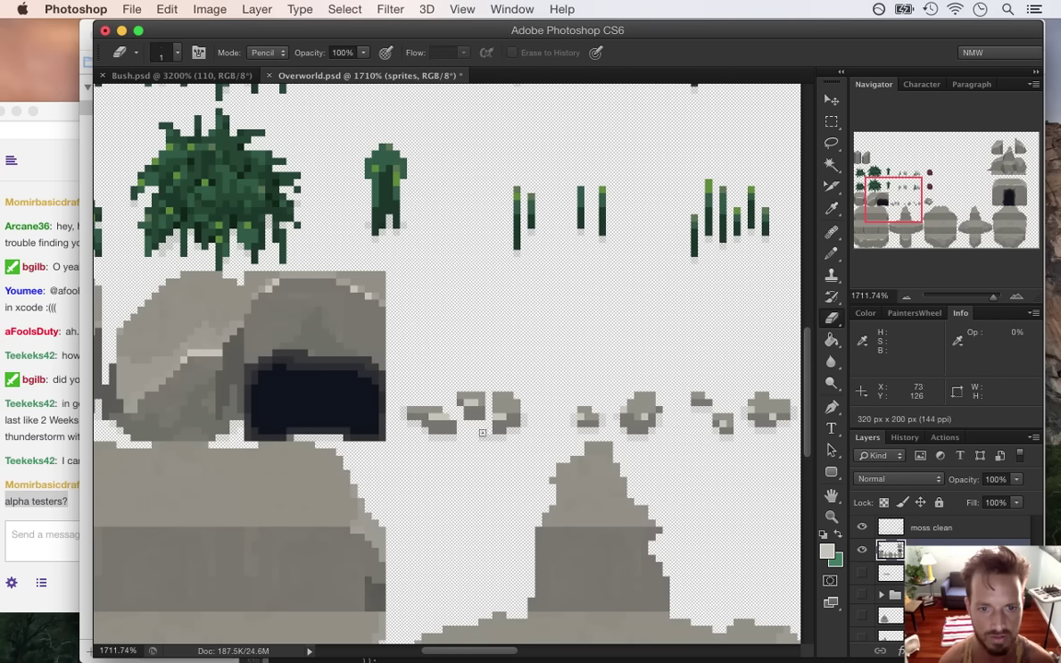
- Sample the stone's dark grey, pencil faint shadow pixels around the split stones at 20% opacity, and erase the stray ones
{"action": "key", "text": "i"}
{"action": "left_click", "coordinate": [449, 397]}
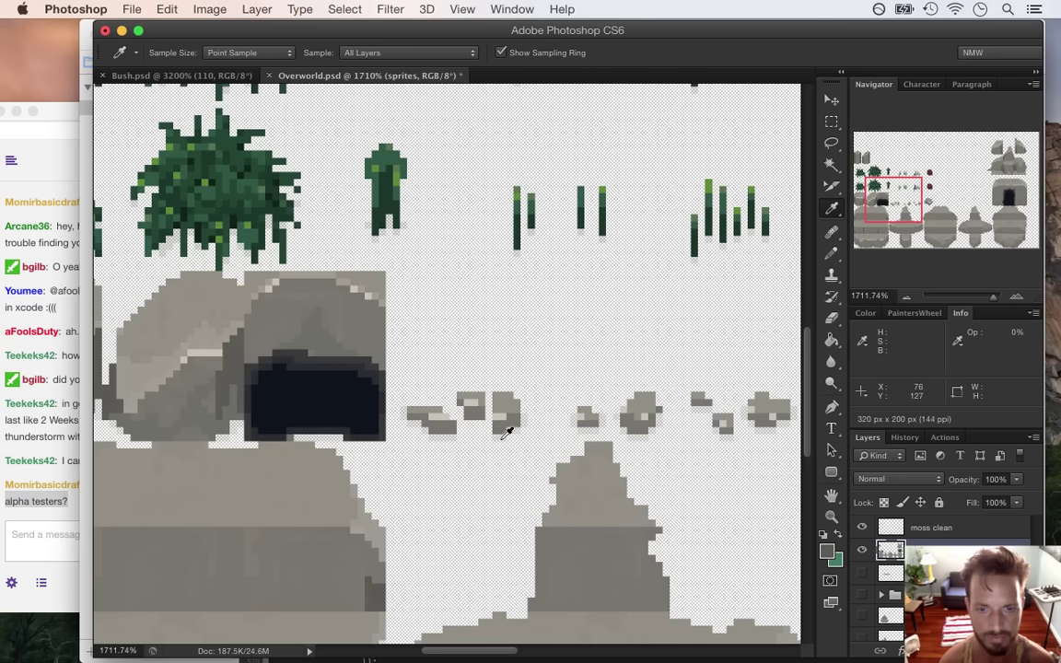
{"action": "key", "text": "b"}
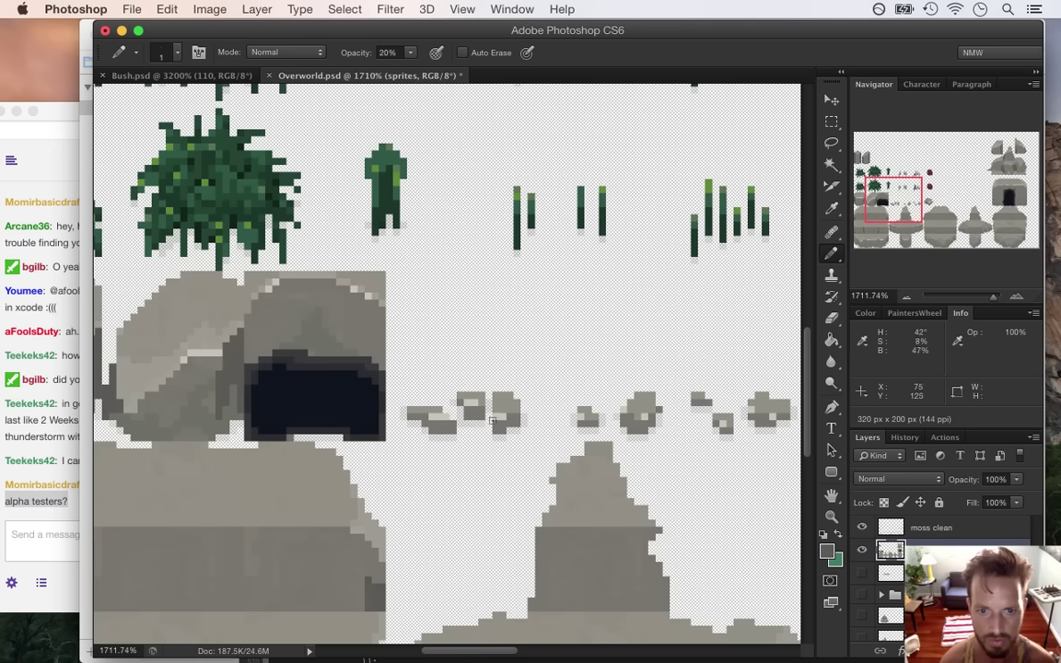
{"action": "key", "text": "e"}
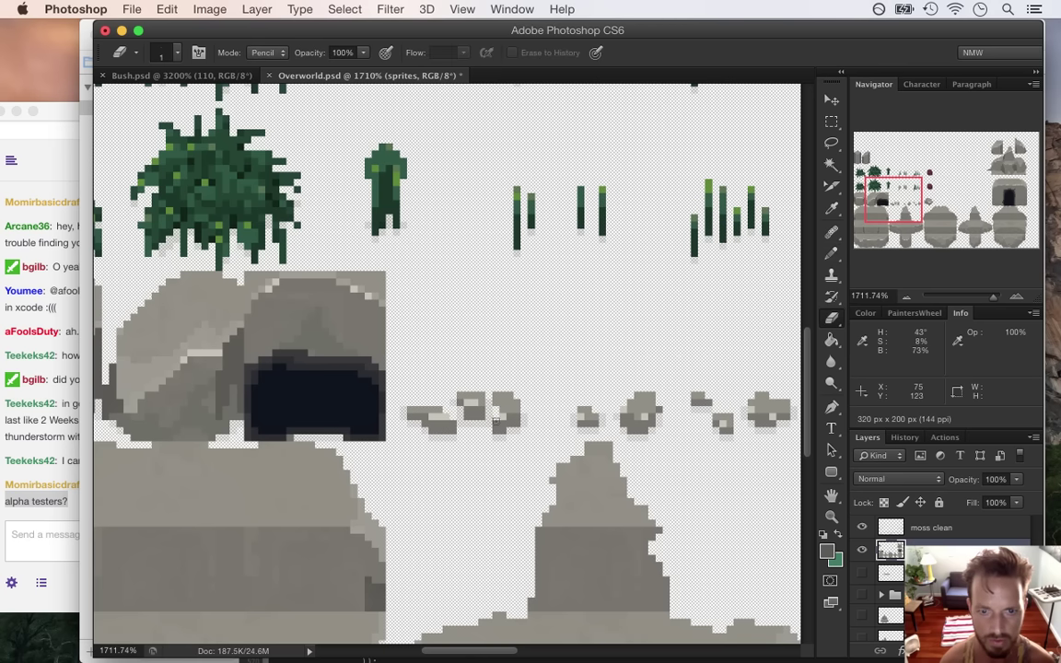
{"action": "key", "text": "b"}
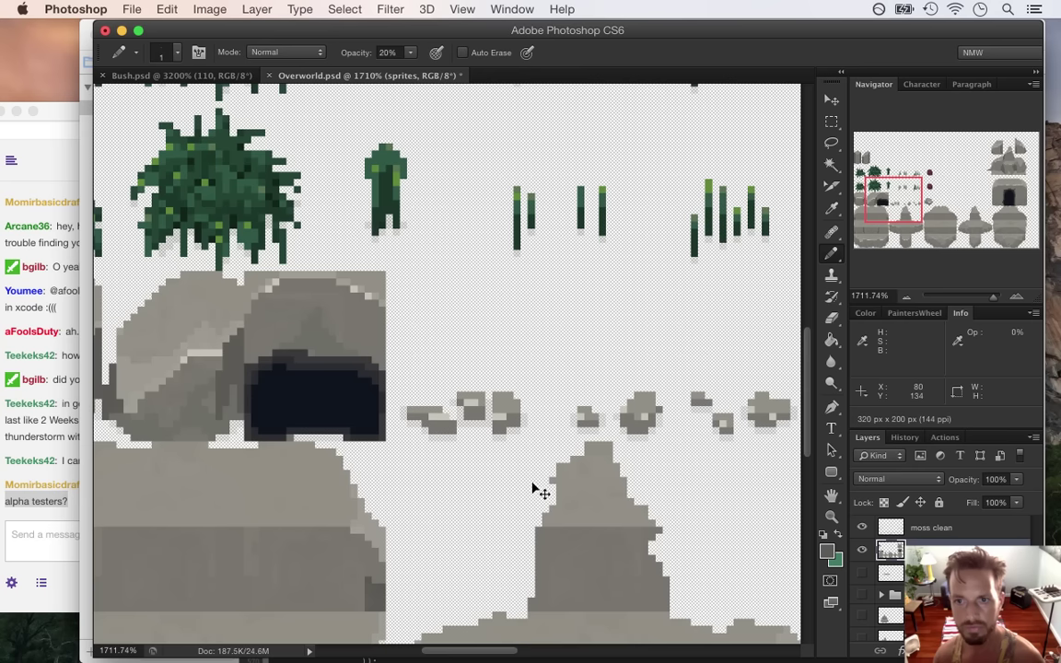
- Show the layer group with the blue cell grid and move the large boulder into the last cell of the rubble row
{"action": "left_click_drag", "start_coordinate": [486, 652], "coordinate": [531, 652]}
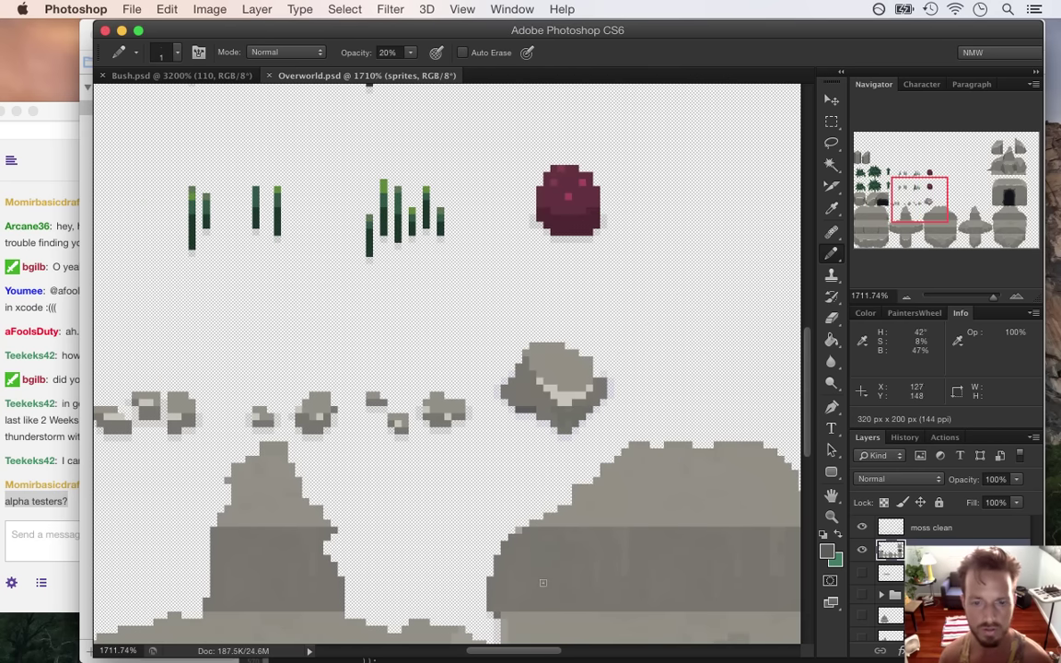
{"action": "left_click", "coordinate": [862, 595]}
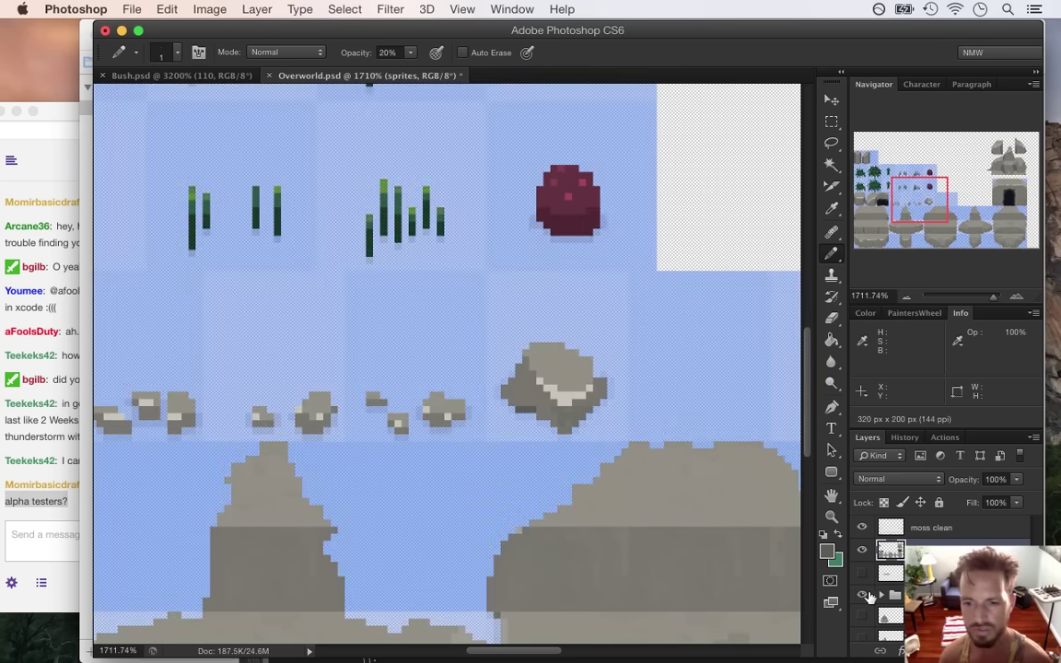
{"action": "scroll", "coordinate": [657, 424], "scroll_direction": "down", "scroll_amount": 3}
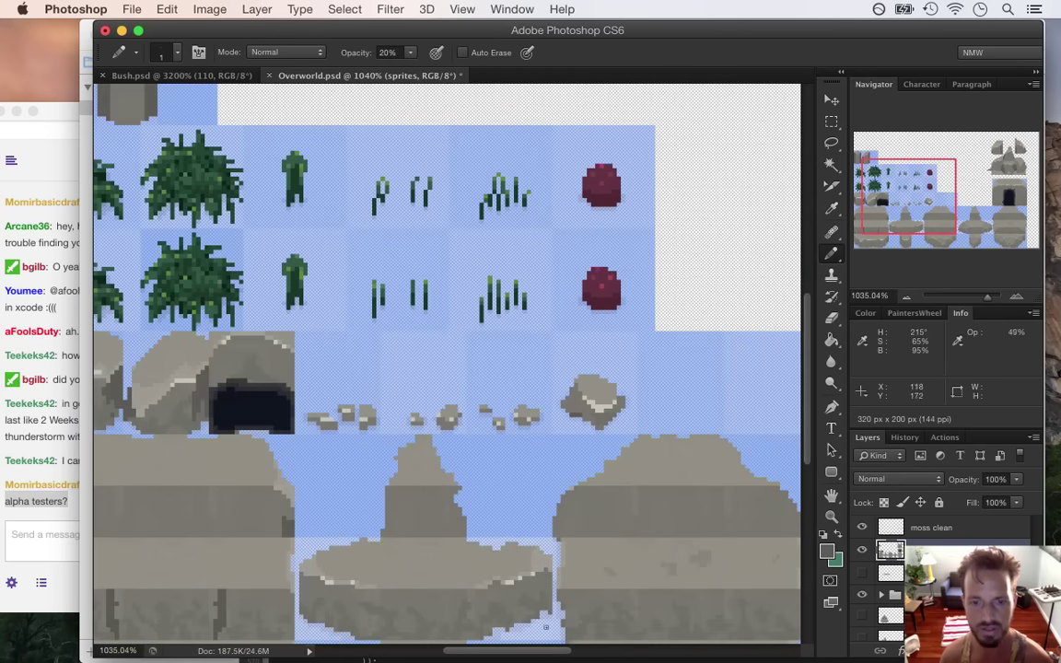
{"action": "scroll", "coordinate": [432, 390], "scroll_direction": "right", "scroll_amount": 3}
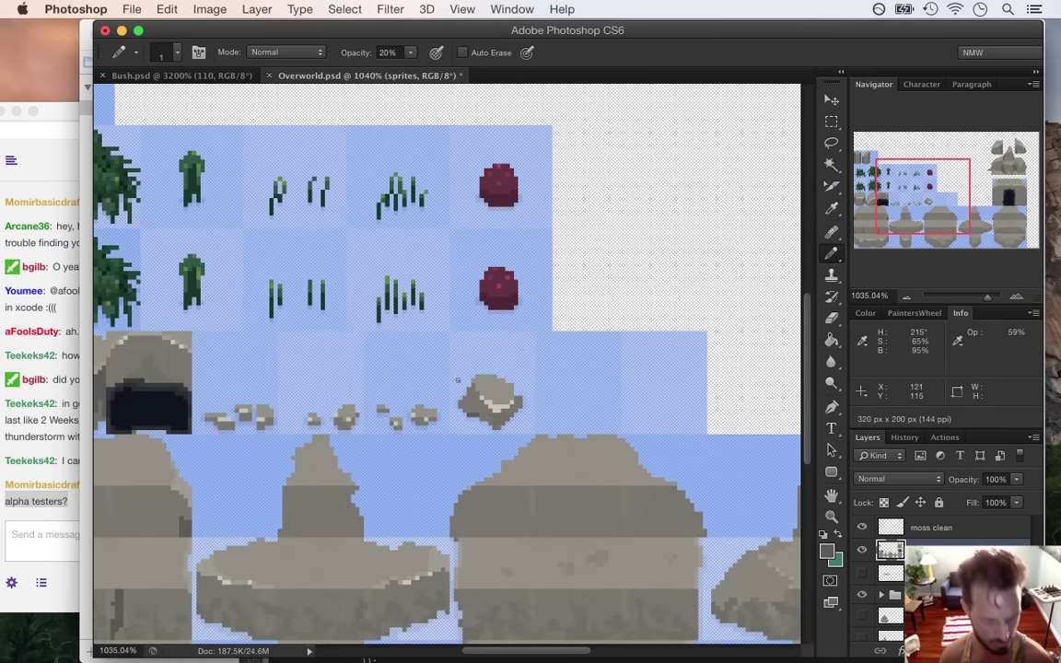
{"action": "key", "text": "m"}
{"action": "mouse_move", "coordinate": [450, 367]}
{"action": "left_mouse_down"}
{"action": "mouse_move", "coordinate": [517, 410]}
{"action": "mouse_move", "coordinate": [532, 433]}
{"action": "mouse_move", "coordinate": [499, 381]}
{"action": "mouse_move", "coordinate": [608, 394]}
{"action": "mouse_move", "coordinate": [669, 383]}
{"action": "mouse_move", "coordinate": [664, 390]}
{"action": "left_mouse_up"}
{"action": "key", "text": "v"}
{"action": "key", "text": "m"}
{"action": "key", "text": "super+d"}
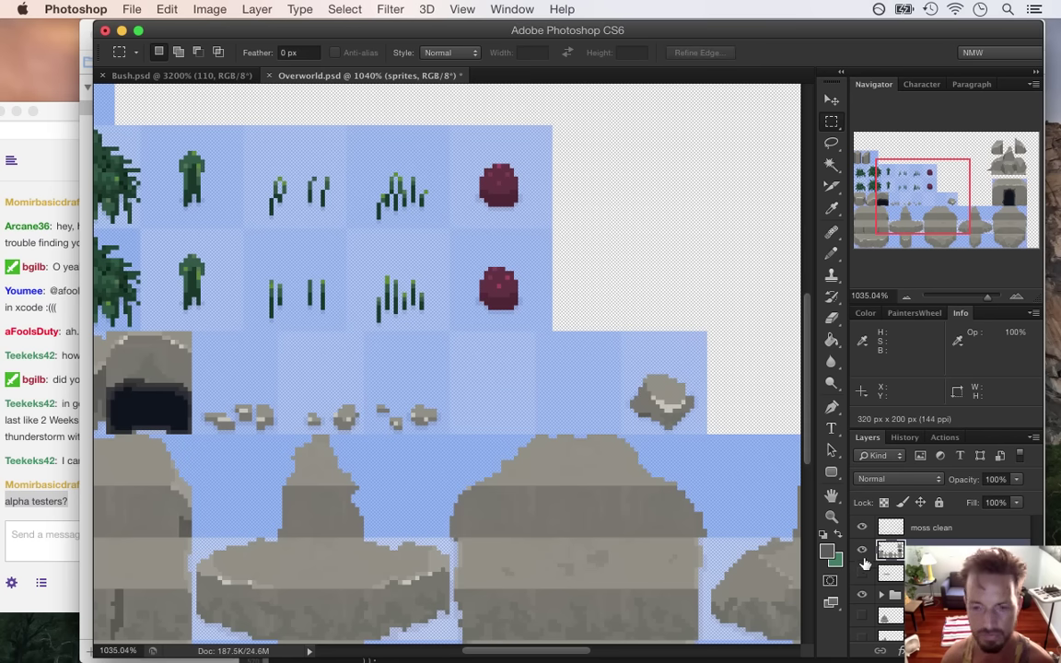
- Sample the grey of the rightmost small stone for the Pencil tool and save Overworld.psd
{"action": "scroll", "coordinate": [468, 407], "scroll_direction": "up", "scroll_amount": 1}
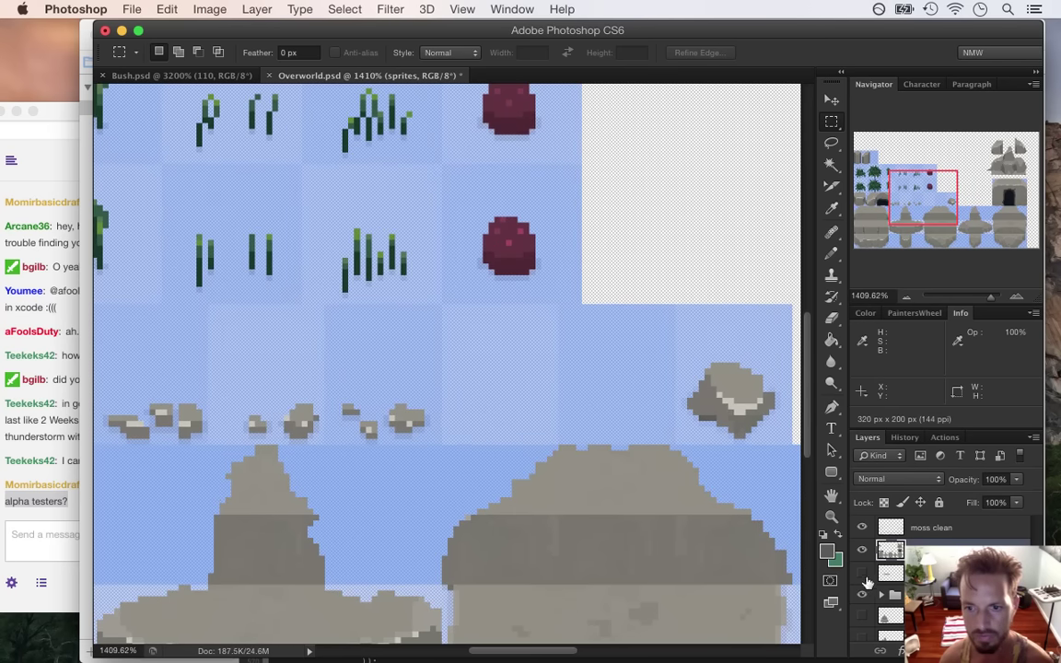
{"action": "left_click", "coordinate": [864, 578]}
{"action": "left_click", "coordinate": [863, 579]}
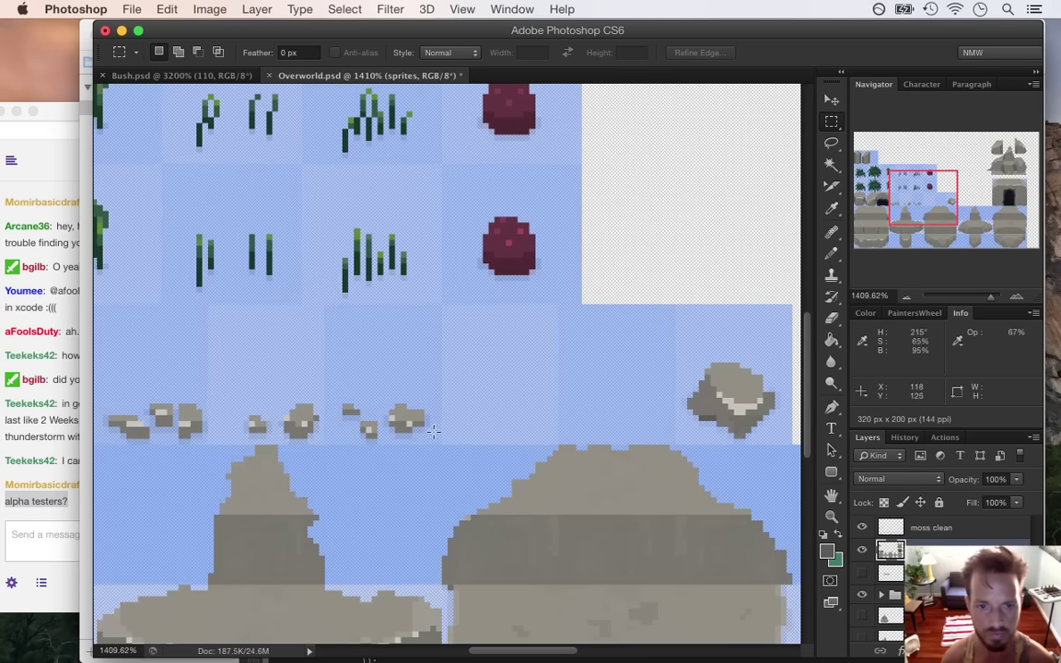
{"action": "key", "text": "i"}
{"action": "left_click", "coordinate": [402, 416]}
{"action": "key", "text": "super+s"}
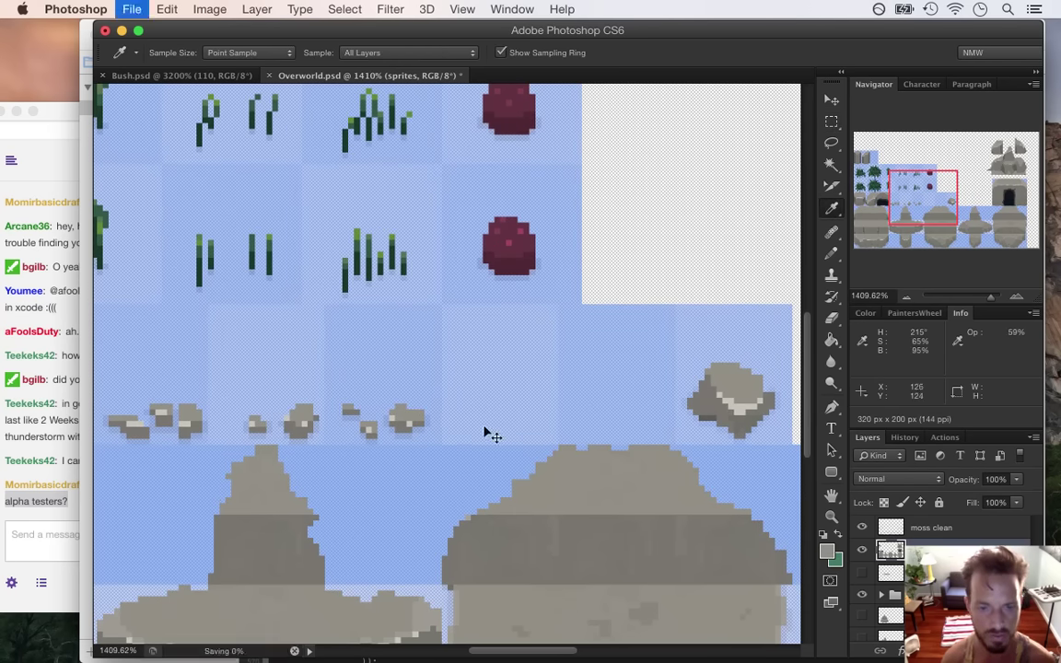
{"action": "key", "text": "b"}
{"action": "left_click", "coordinate": [474, 422]}
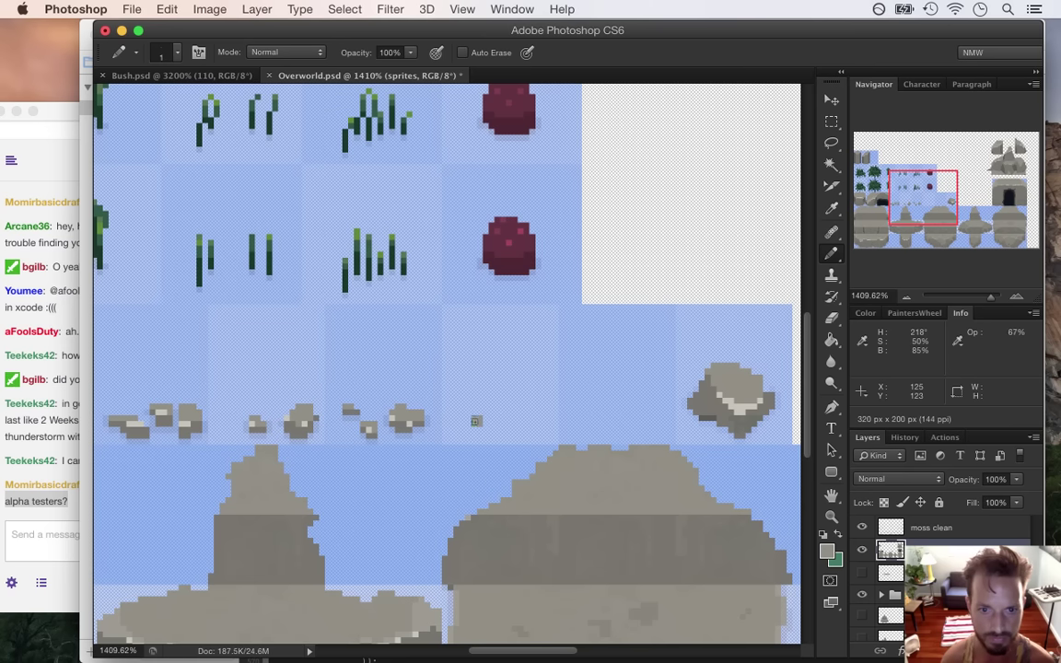
{"action": "key", "text": "super+alt+z"}
{"action": "key", "text": "super+alt+z"}
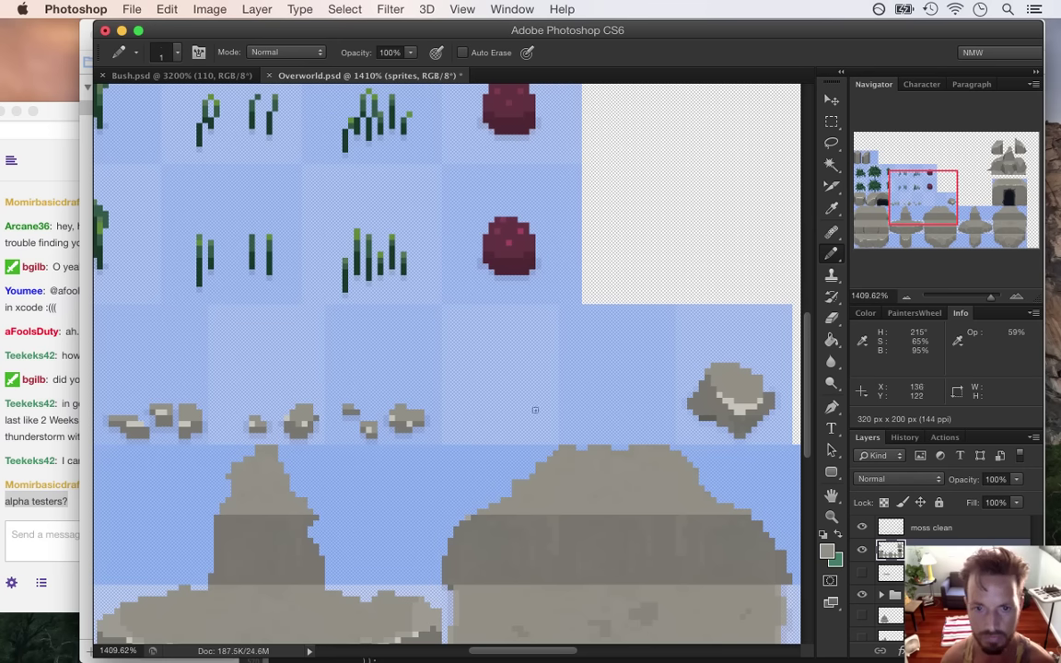
- Pencil a single small stone at 100% opacity in the first empty rubble cell, using base grey, darker shade and highlight sampled from the neighbouring stone
{"action": "left_click_drag", "start_coordinate": [497, 416], "coordinate": [506, 415]}
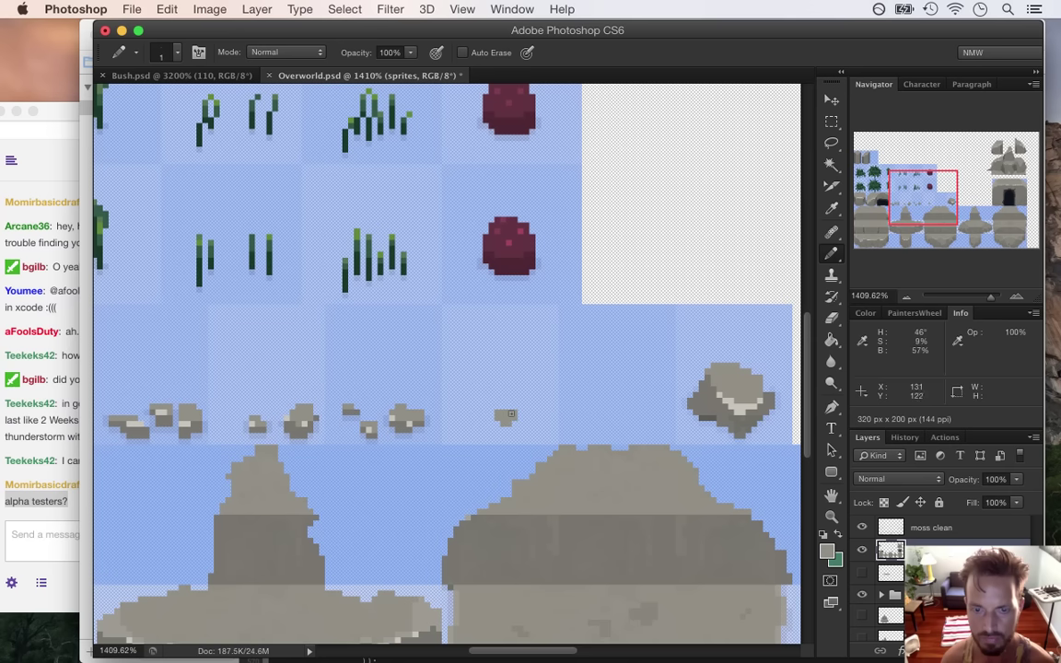
{"action": "key", "text": "i"}
{"action": "left_click", "coordinate": [401, 416]}
{"action": "key", "text": "b"}
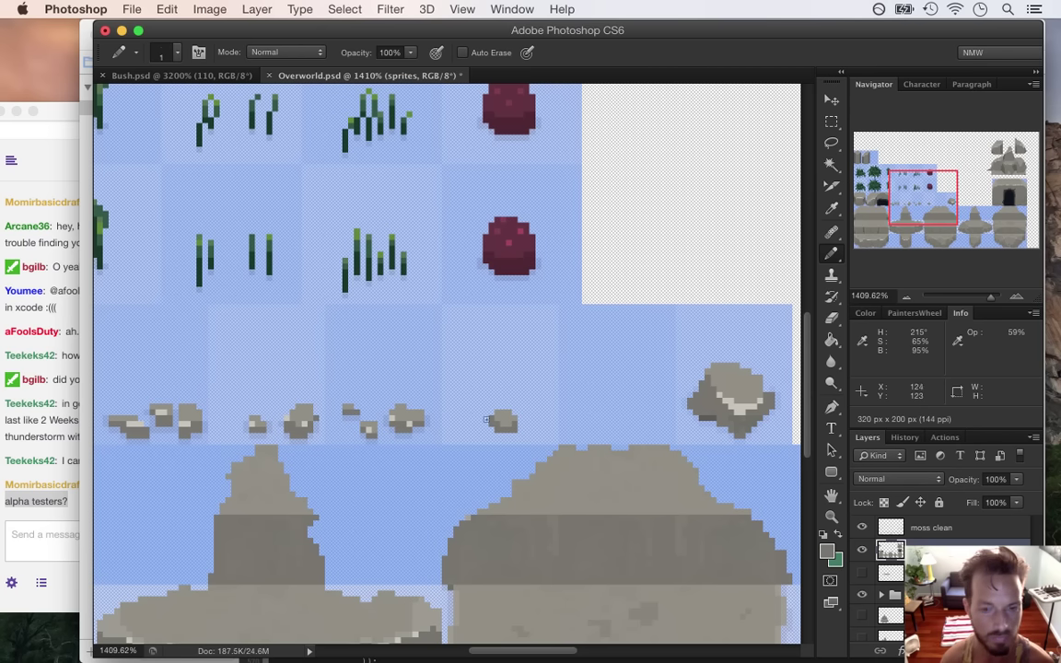
{"action": "left_click", "coordinate": [400, 420], "text": "alt"}
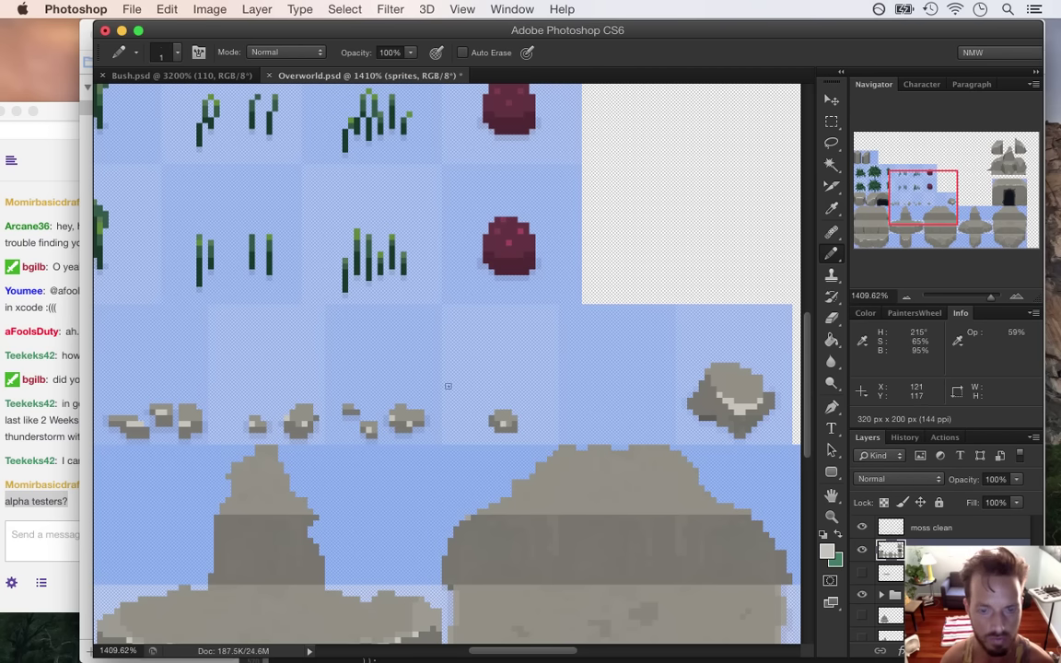
- Pencil two tiny stones in the empty cell beside the boulder, using base grey, dark shade and highlight sampled from the new single stone
{"action": "key", "text": "i"}
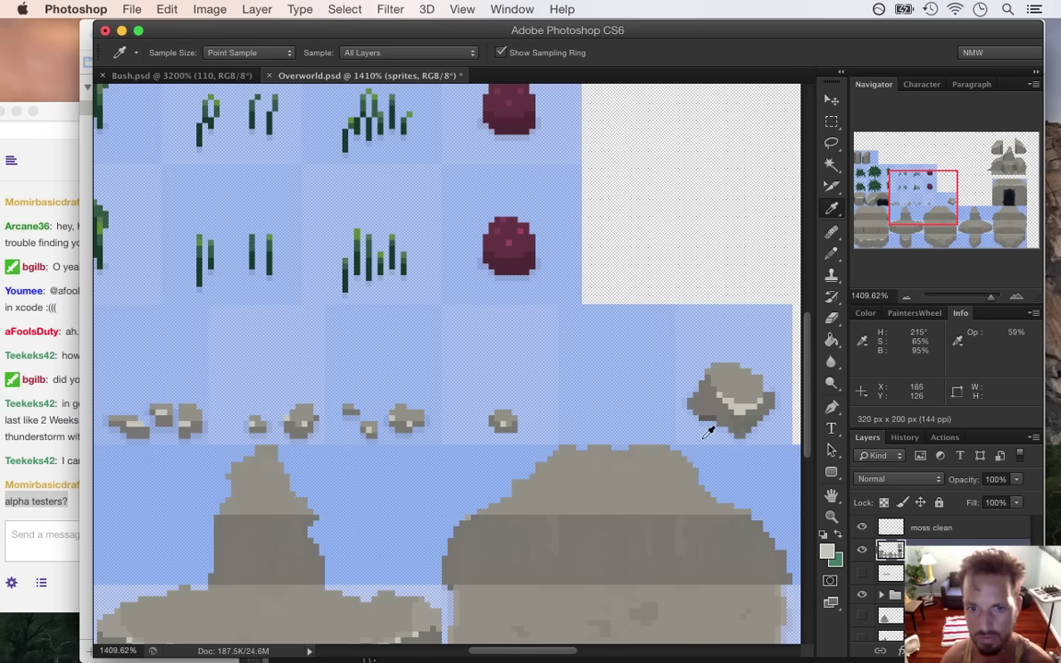
{"action": "left_click", "coordinate": [503, 419], "text": "alt"}
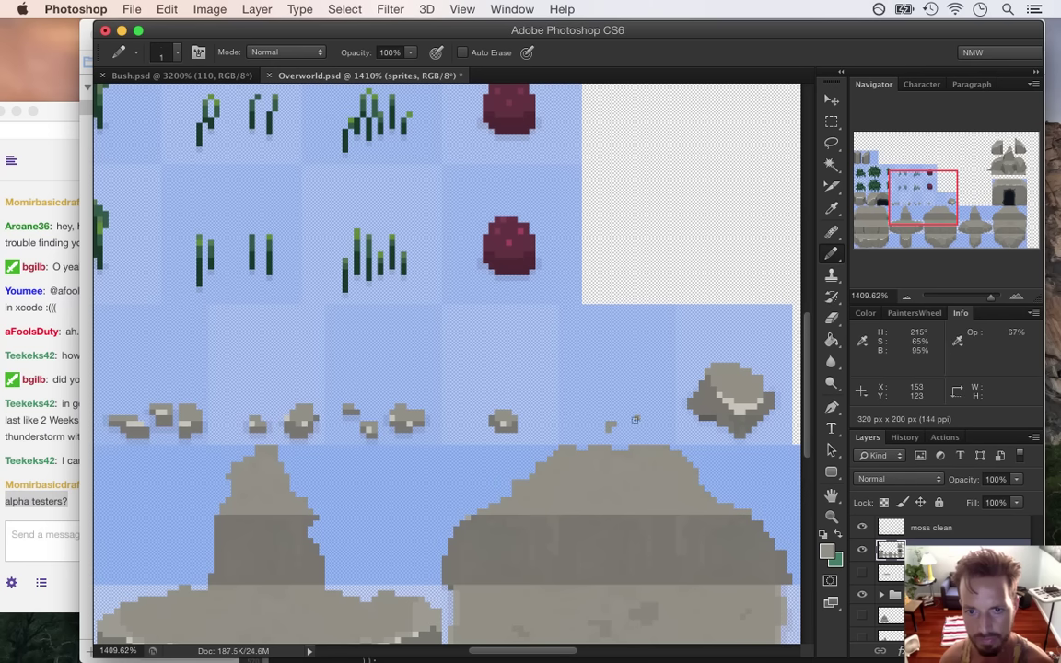
{"action": "left_click", "coordinate": [502, 419], "text": "alt"}
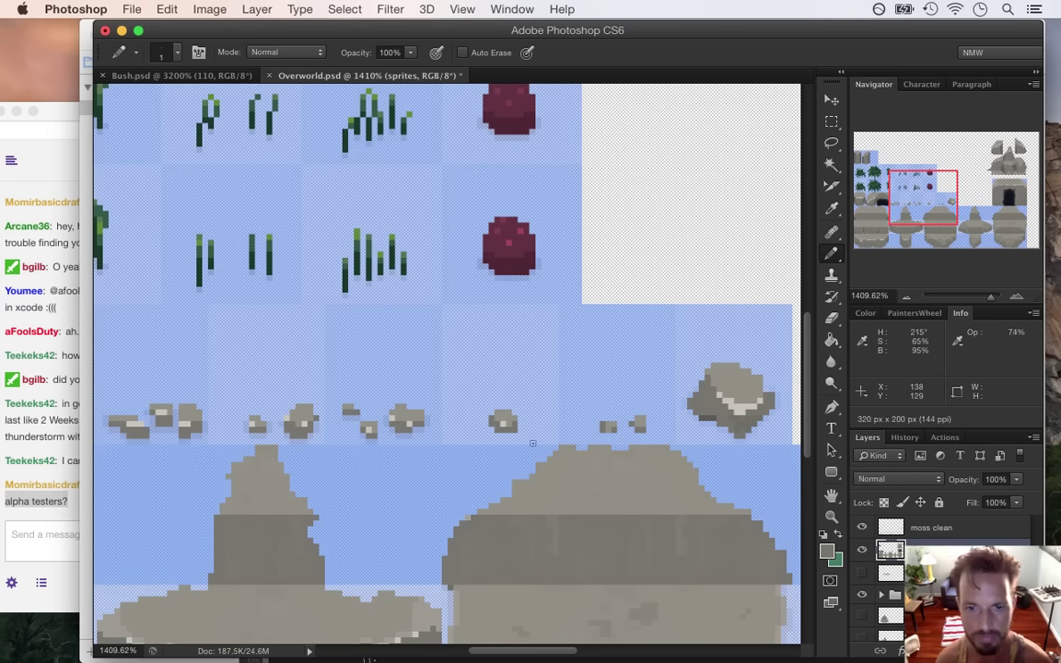
{"action": "left_click", "coordinate": [502, 420], "text": "alt"}
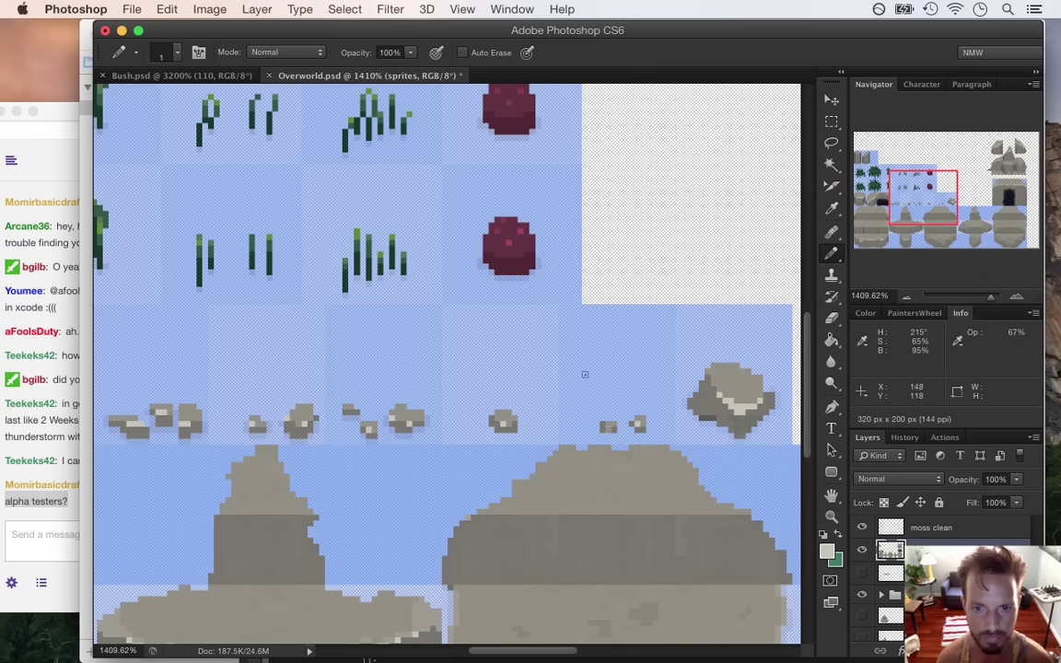
- Hide the blue cell grid group and pencil soft shadows at 20% opacity around the new stones with a sampled dark grey
{"action": "key", "text": "i"}
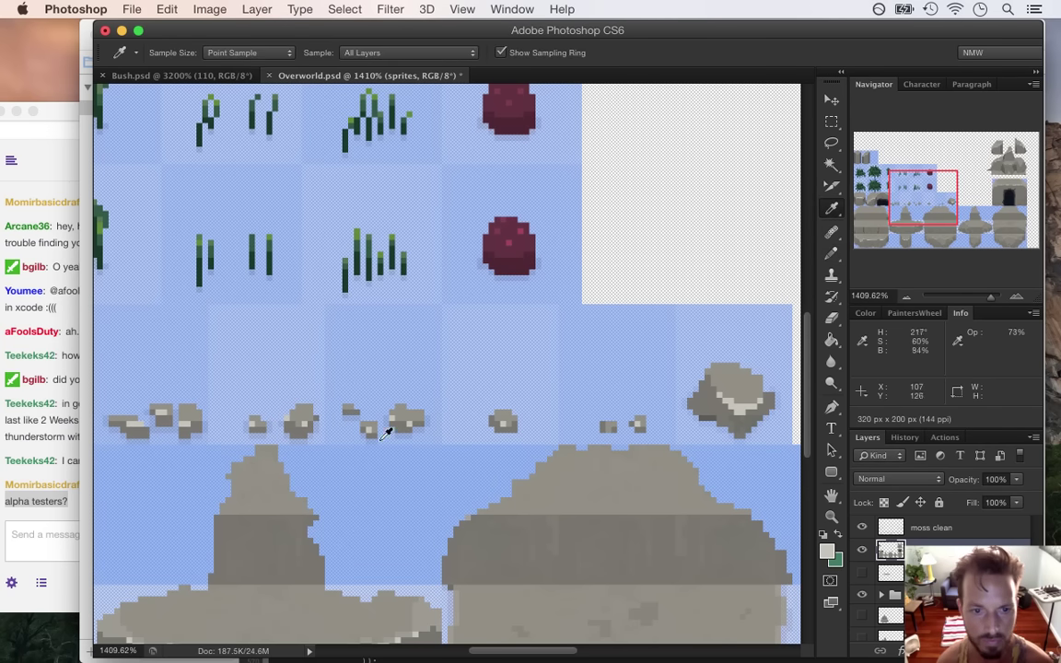
{"action": "left_click", "coordinate": [862, 594]}
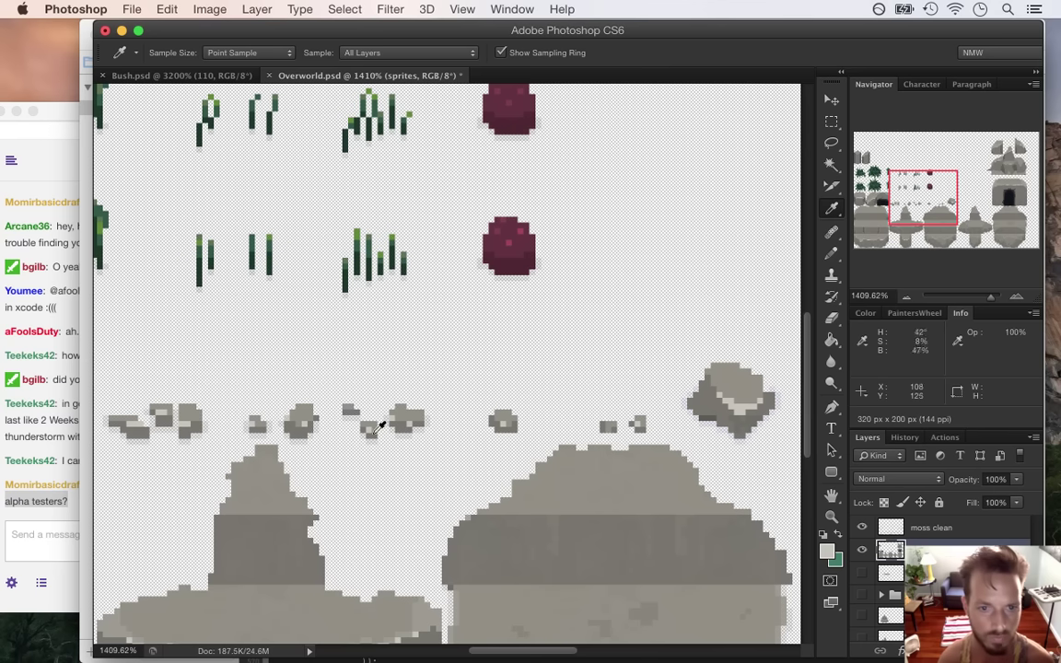
{"action": "left_click", "coordinate": [366, 394]}
{"action": "key", "text": "b"}
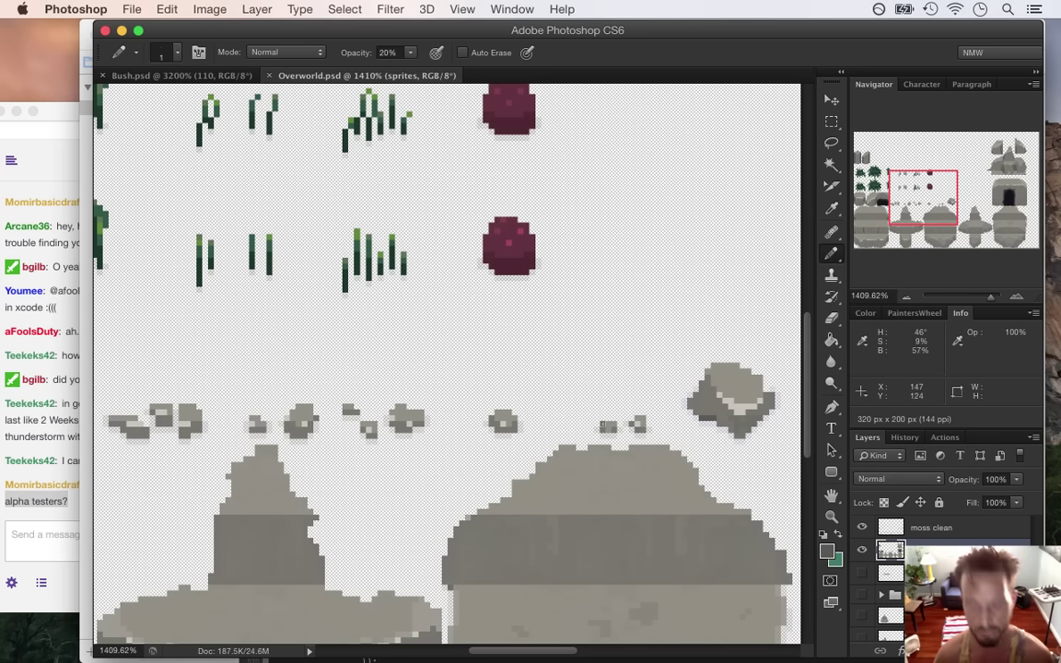
- Export the sprite sheet's slices for web as PNG-24 with transparency
{"action": "key", "text": "super+alt+shift+s"}
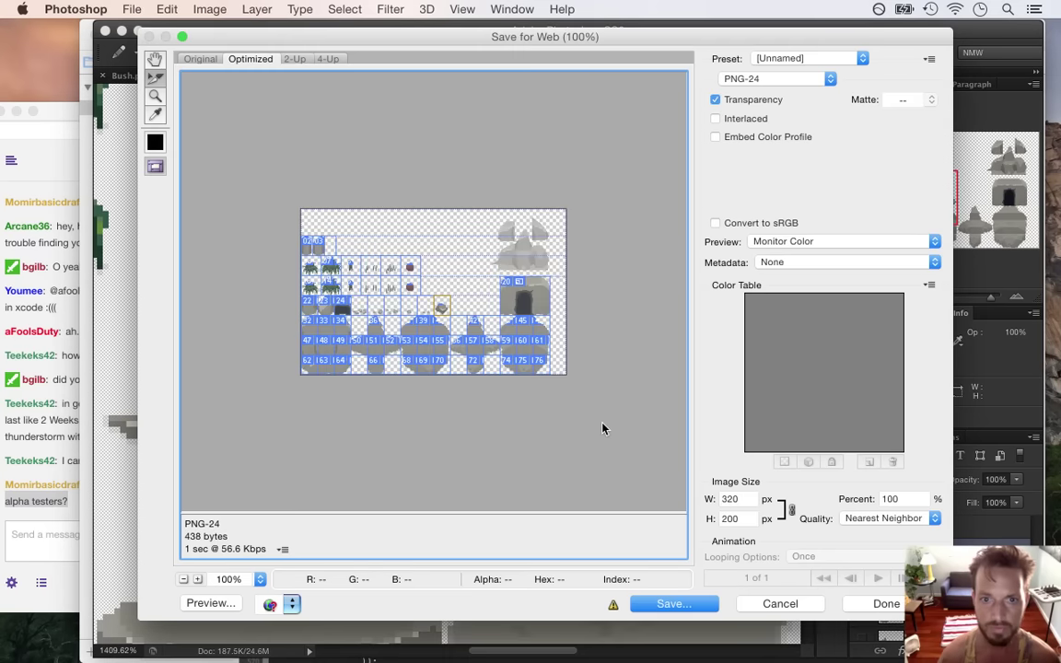
{"action": "key", "text": "Return"}
{"action": "key", "text": "Return"}
{"action": "key", "text": "Return"}
- Switch to Xcode, change the rubble variant line in AreaCreation.cpp to t = r % 5; and run Songbringer
{"action": "key", "text": "super+Tab"}
{"action": "key", "text": "super+Tab"}
{"action": "key", "text": "super+Tab"}
{"action": "key", "text": "super+Tab"}
{"action": "key", "text": "super+Tab"}
{"action": "key", "text": "super+Tab"}
{"action": "key", "text": "super+Tab"}
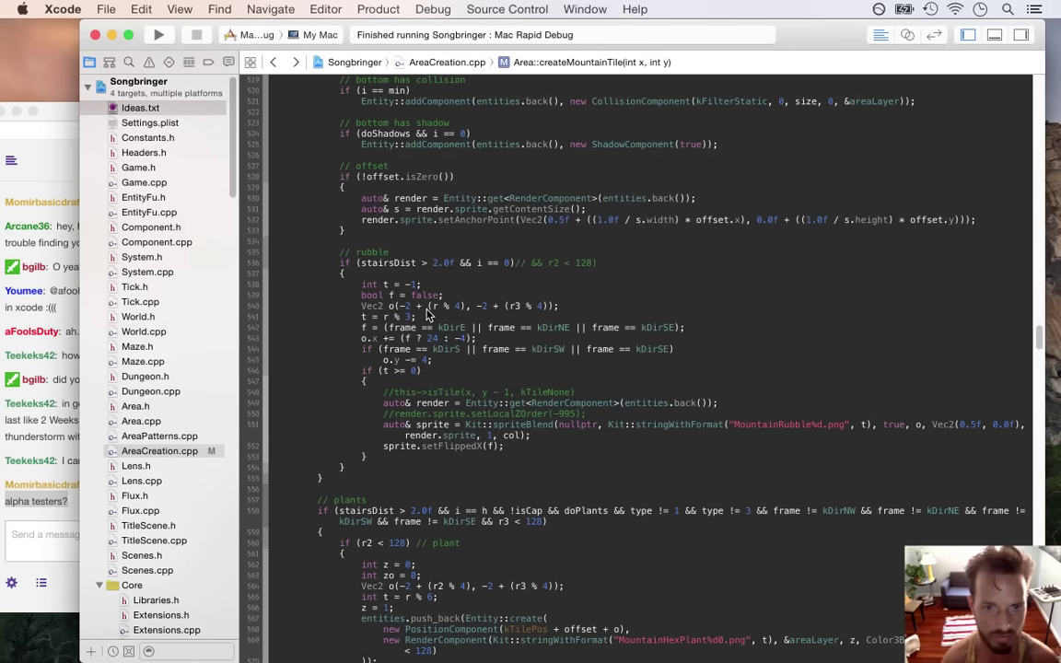
{"action": "type", "text": "5"}
{"action": "key", "text": "super+r"}
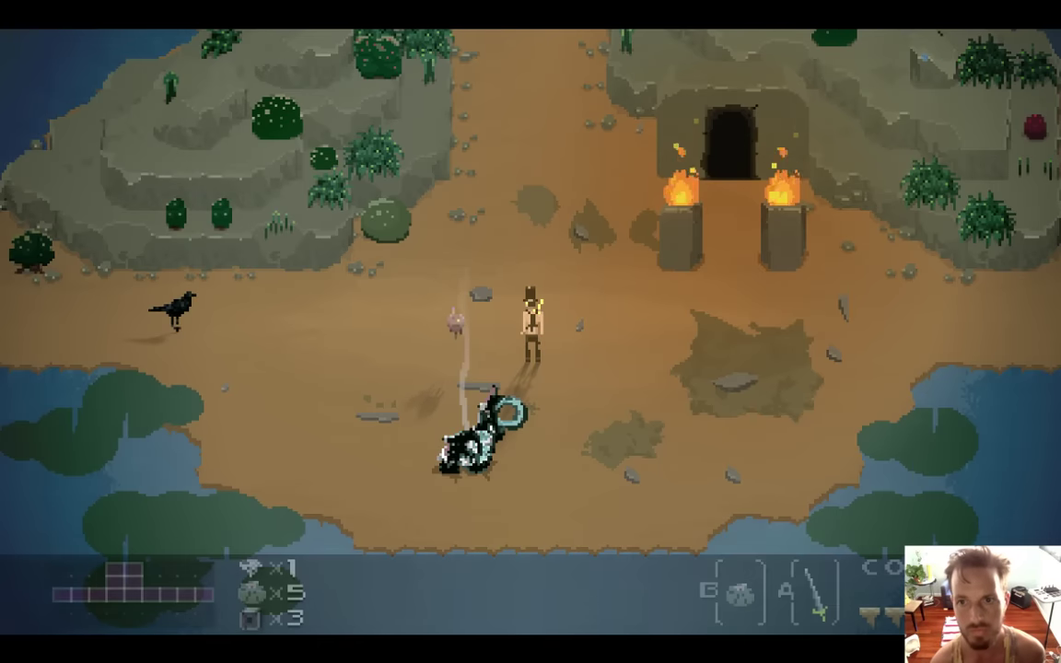
- Walk the character east and around the next mountain to examine the rubble variety and placement, and quit the game
{"action": "key", "text": "Up"}
{"action": "key", "text": "Left"}
{"action": "key", "text": "Right"}
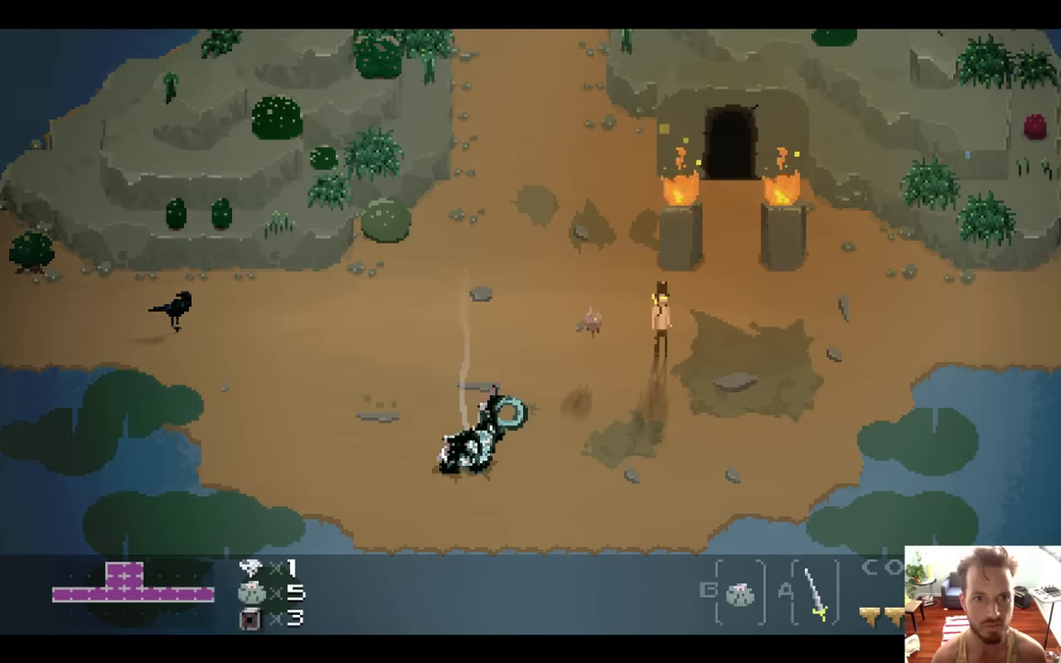
{"action": "key", "text": "Right"}
{"action": "key", "text": "Right"}
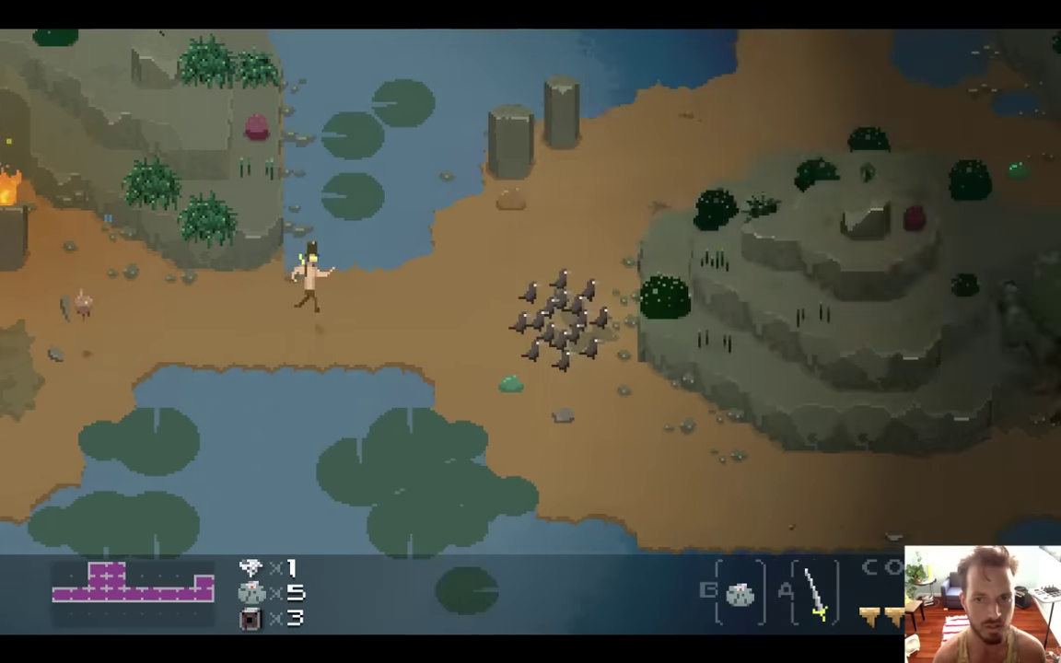
{"action": "key", "text": "Right"}
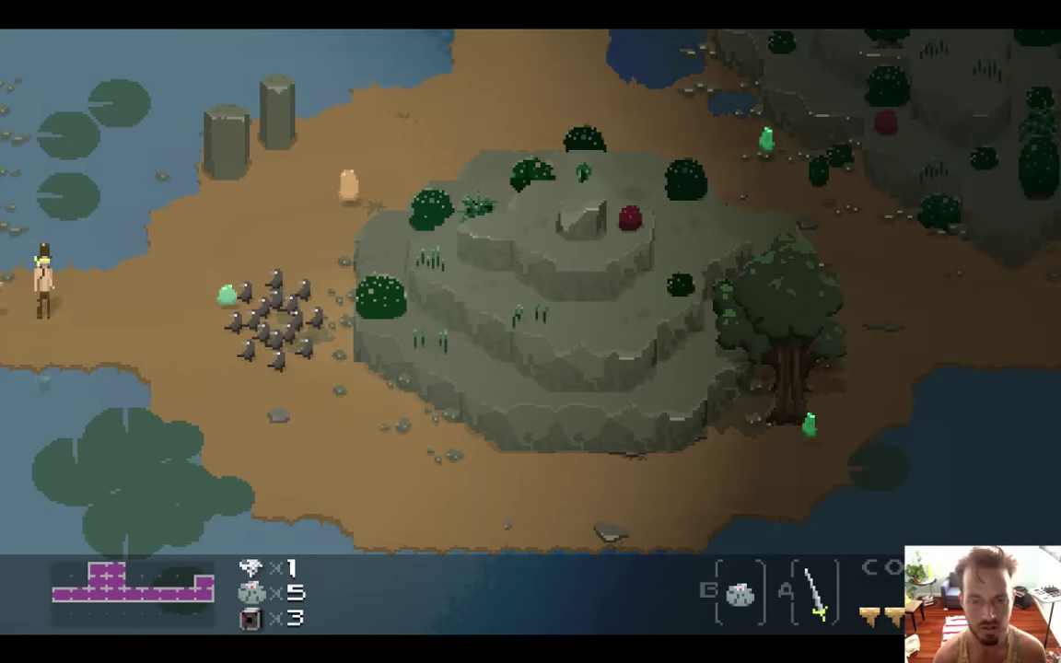
{"action": "key", "text": "Right"}
{"action": "key", "text": "Down"}
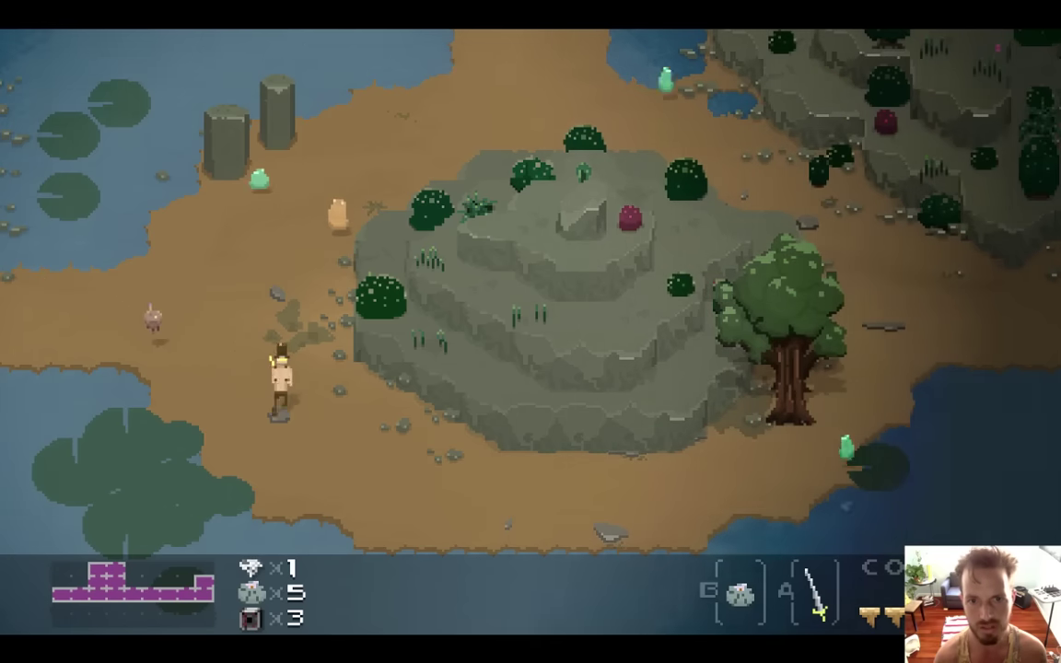
{"action": "key", "text": "Right"}
{"action": "key", "text": "Down"}
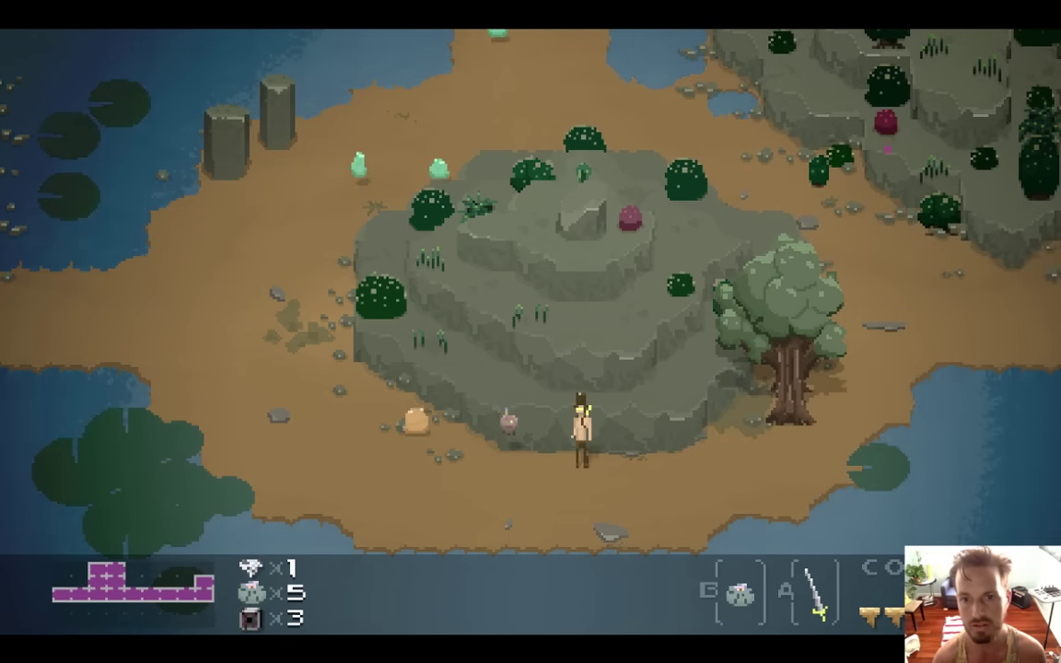
{"action": "key", "text": "super+q"}
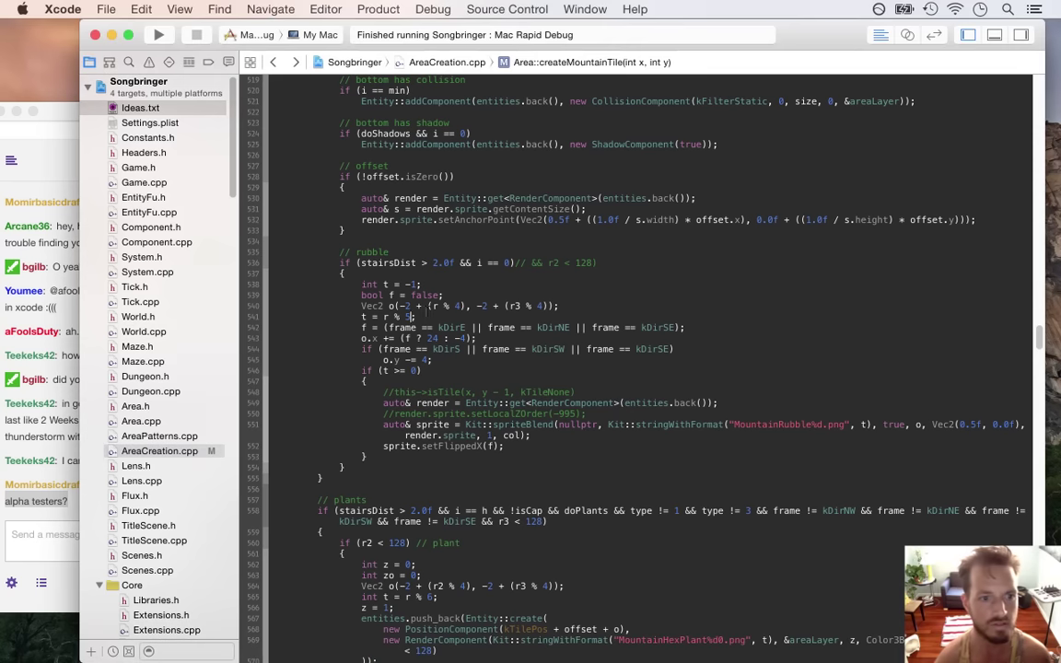
- Set drawDebug to YES in Settings.plist, run Songbringer to inspect the collision overlay around the mountains, and quit the game
{"action": "left_click", "coordinate": [175, 124]}
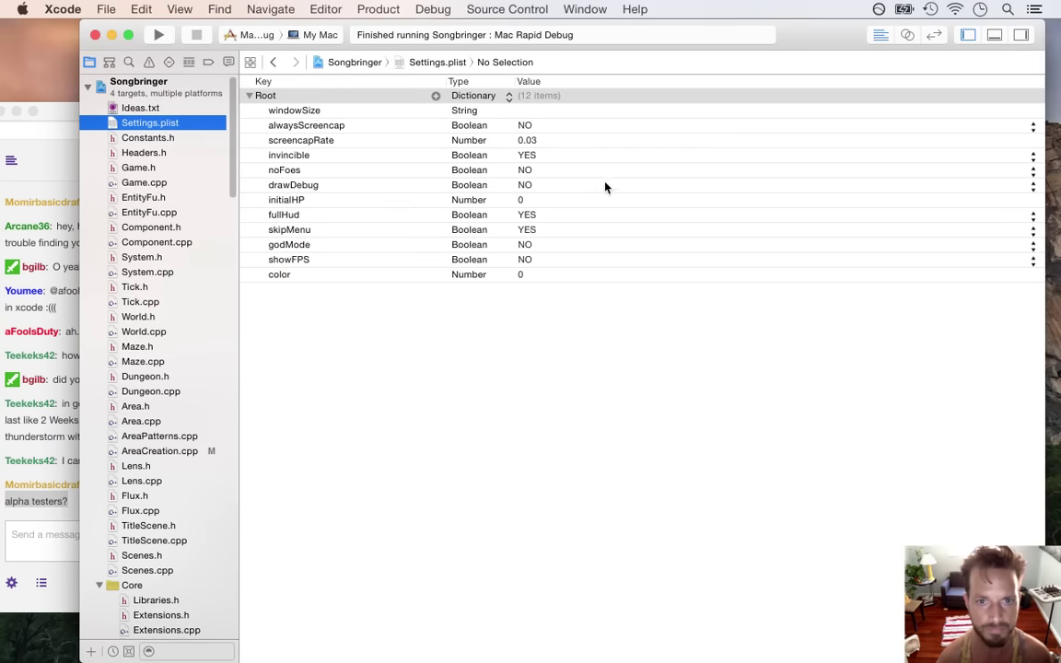
{"action": "left_click", "coordinate": [1032, 187]}
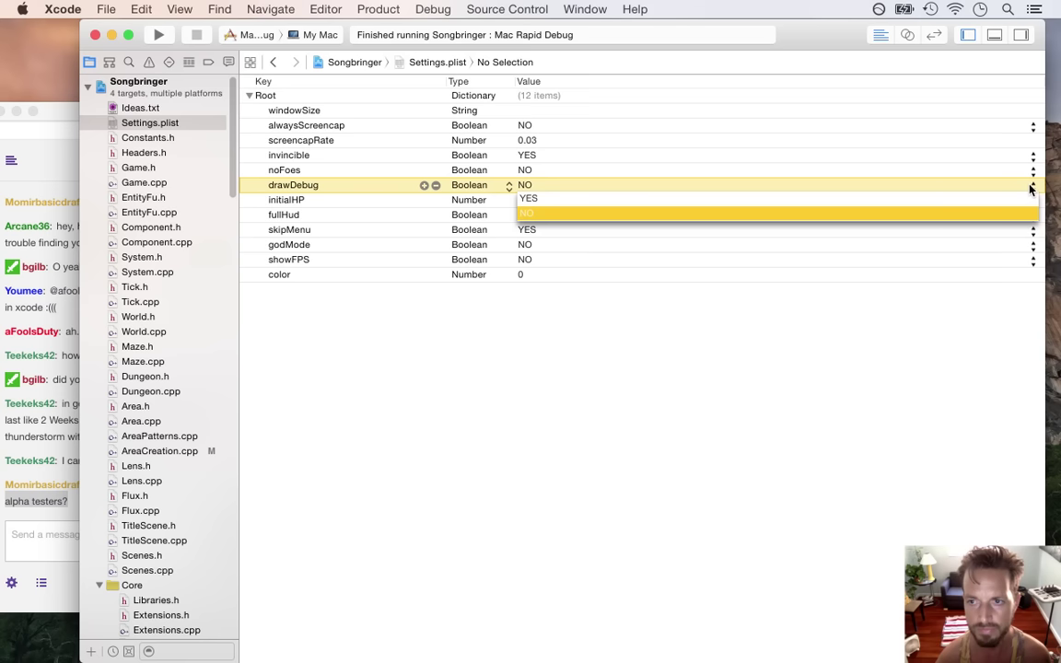
{"action": "left_click", "coordinate": [1024, 197]}
{"action": "key", "text": "super+r"}
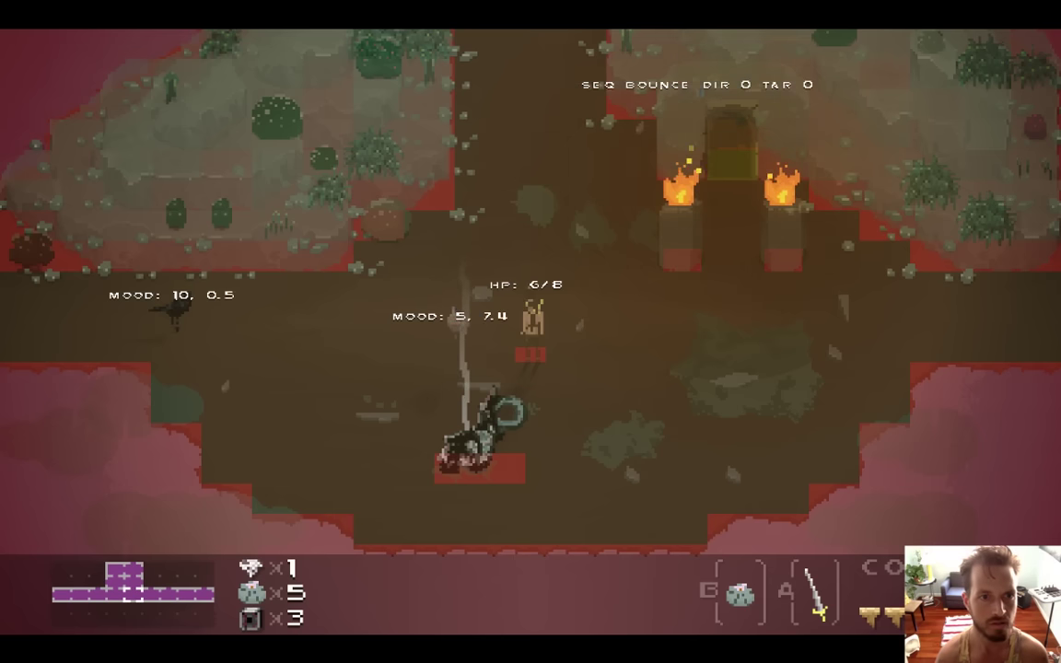
{"action": "key", "text": "super+q"}
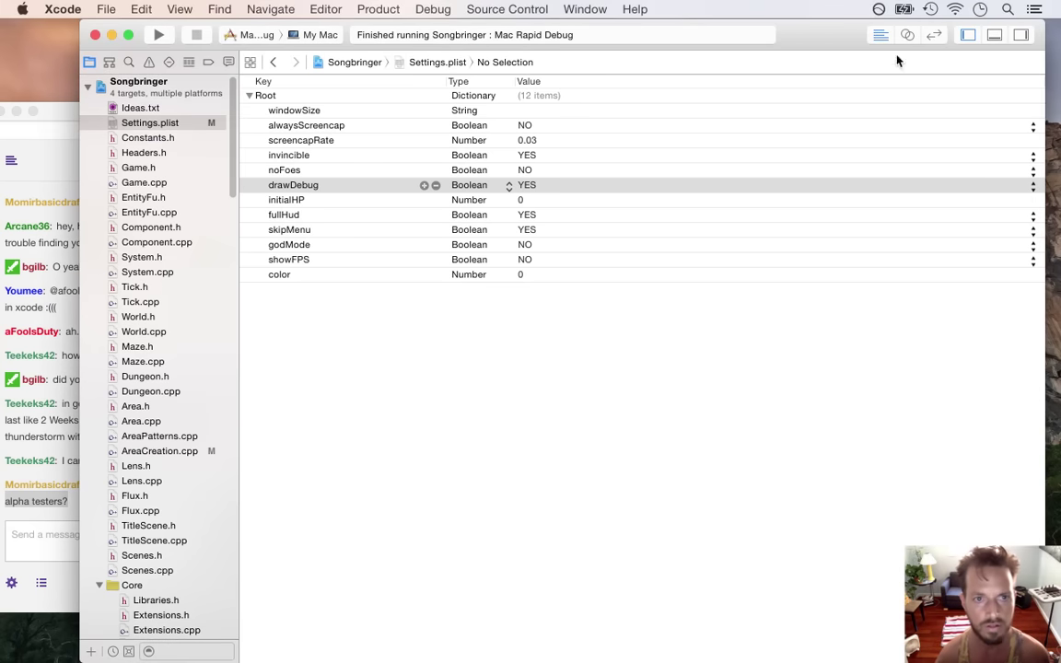
- Return to AreaCreation.cpp and delete the commented-out isTile line in the rubble block
{"action": "left_click", "coordinate": [275, 62]}
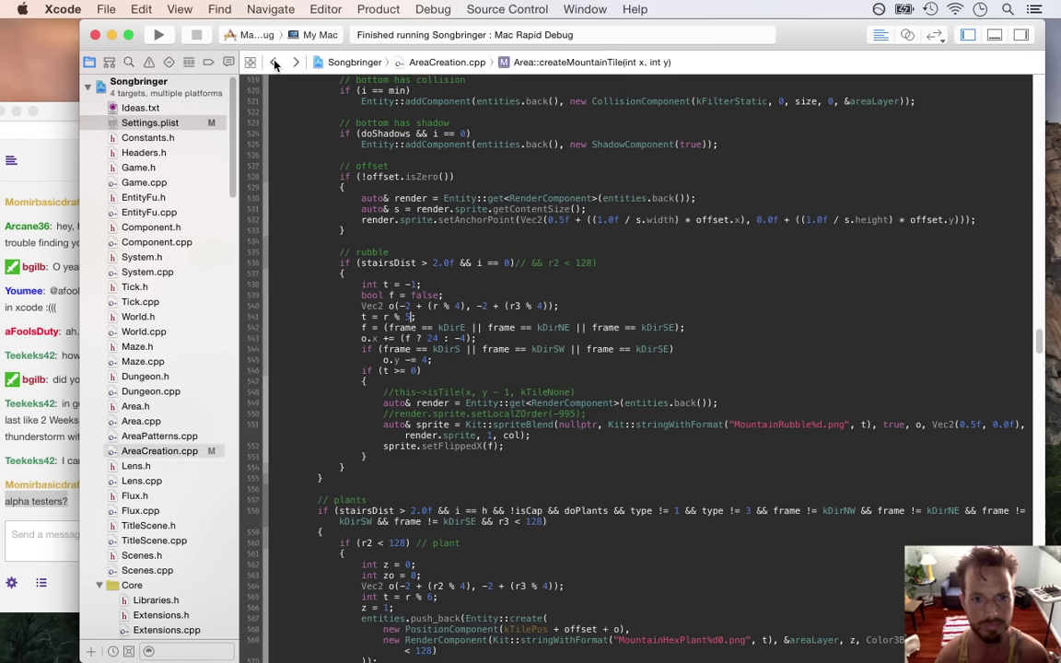
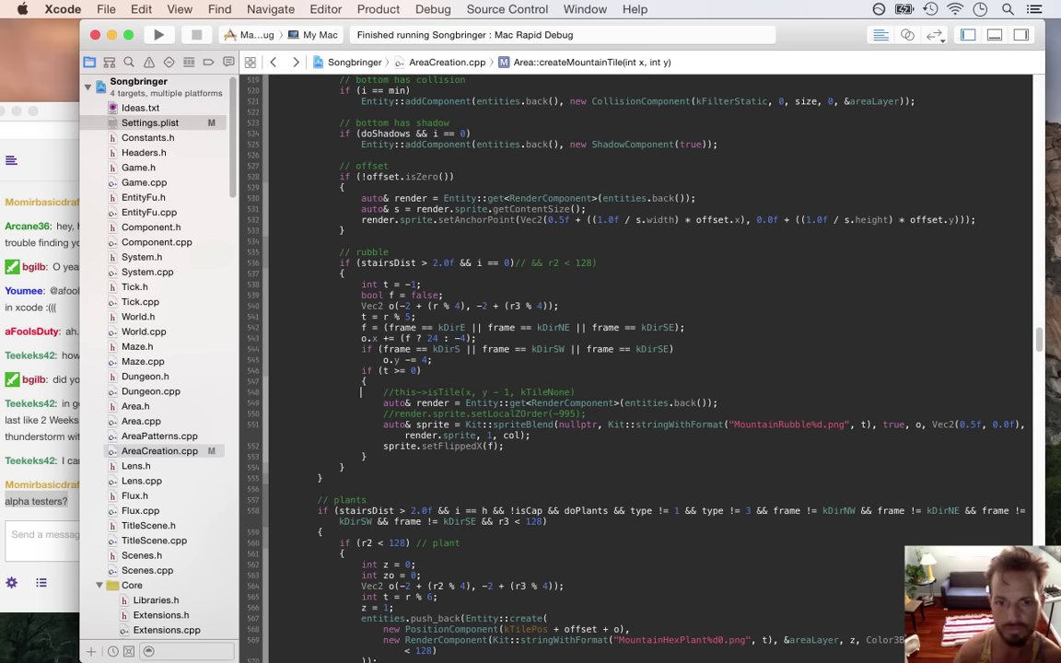
{"action": "key", "text": "shift+Down"}
{"action": "key", "text": "BackSpace"}
- Copy the kDirS, kDirSW and kDirSE frame condition to the line above t = r % 5; in the rubble block
{"action": "key", "text": "Up"}
{"action": "key", "text": "Up"}
{"action": "key", "text": "Up"}
{"action": "key", "text": "Up"}
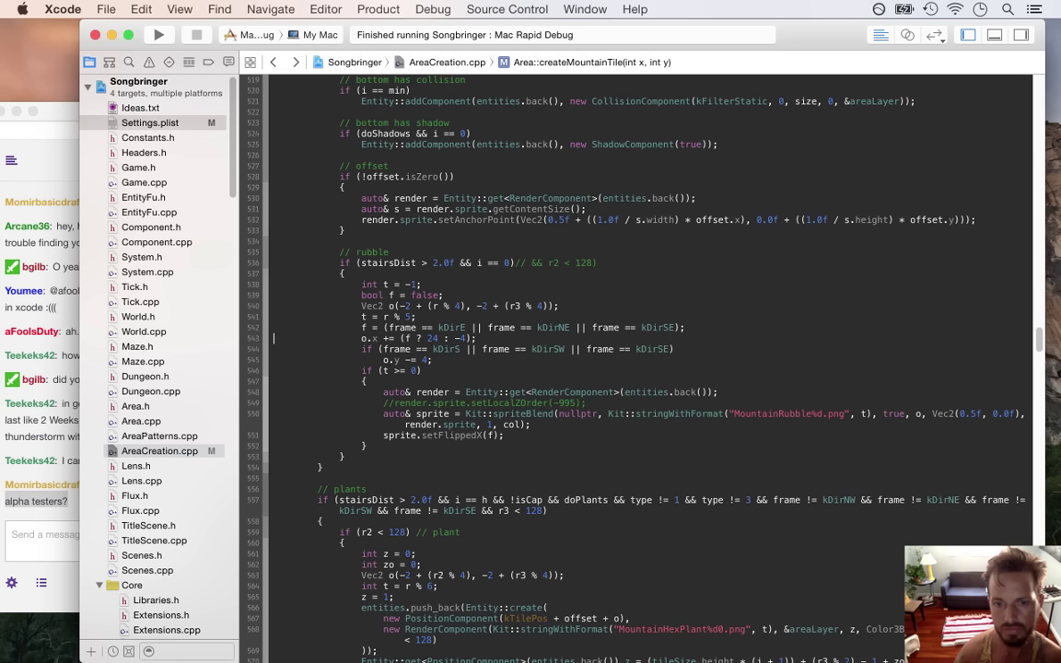
{"action": "key", "text": "shift+Up"}
{"action": "key", "text": "super+c"}
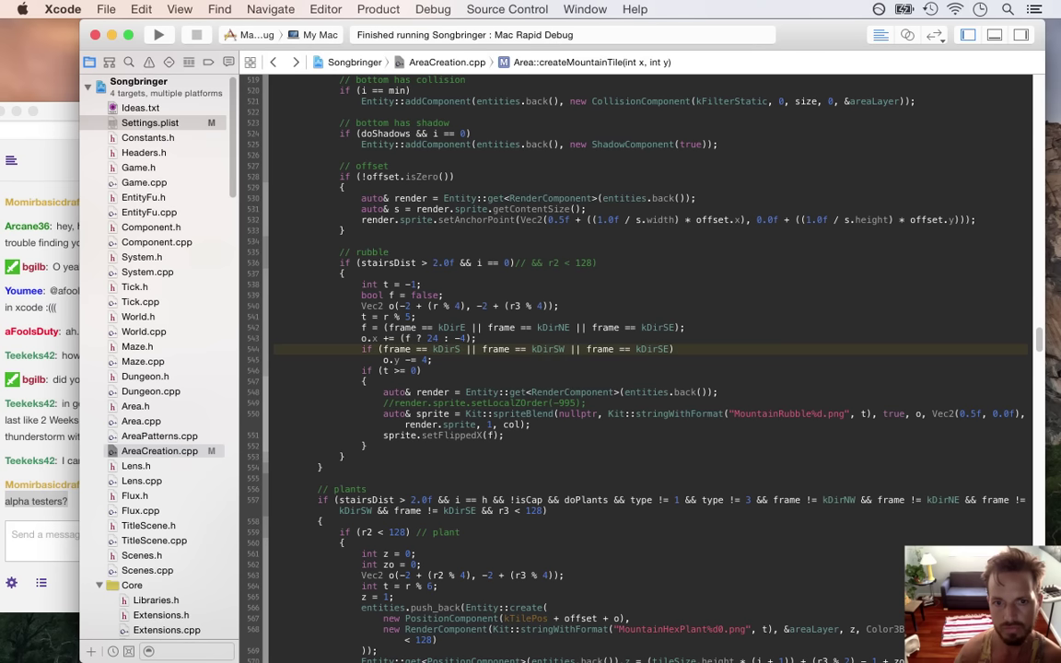
{"action": "key", "text": "Up"}
{"action": "key", "text": "Up"}
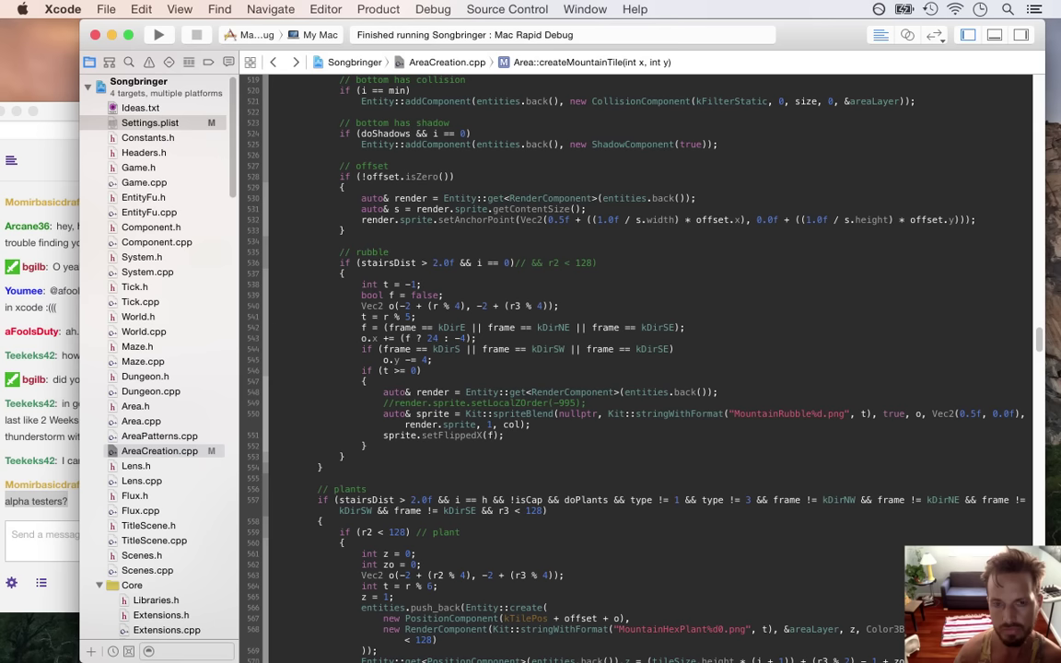
{"action": "key", "text": "super+v"}
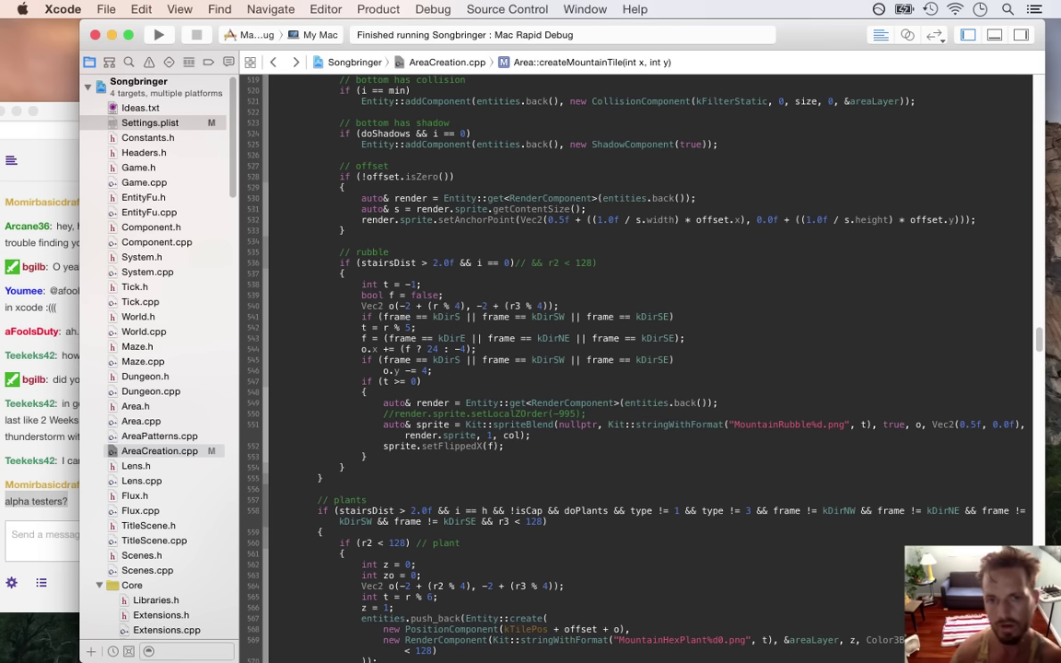
- Wrap the t = r % 5; line in braces under the copied condition and indent it
{"action": "type", "text": "{"}
{"action": "key", "text": "Return"}
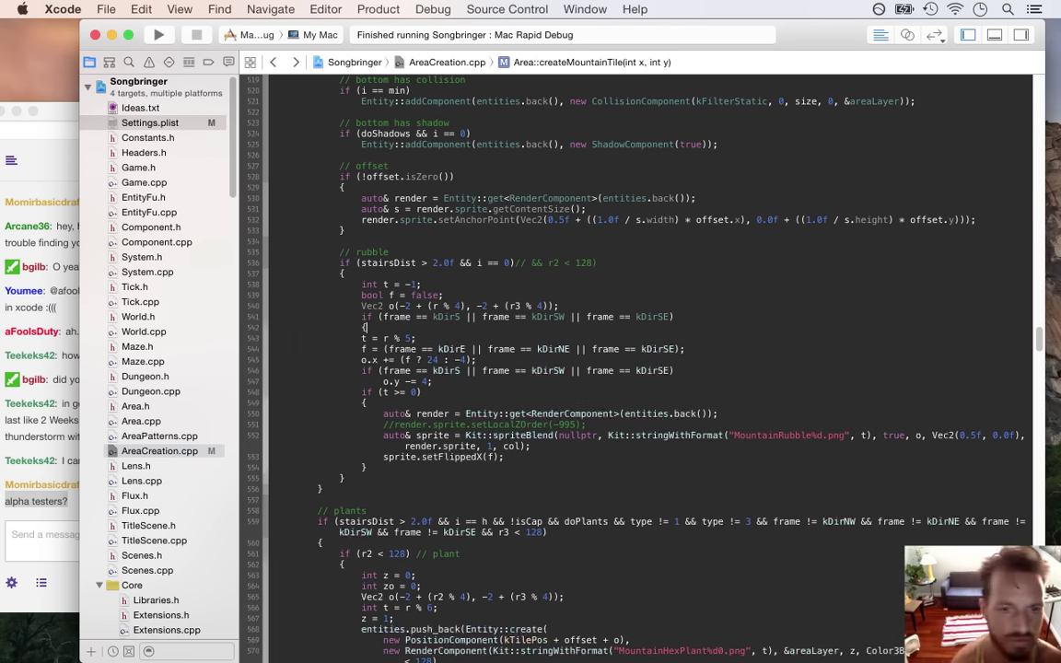
{"action": "key", "text": "Tab"}
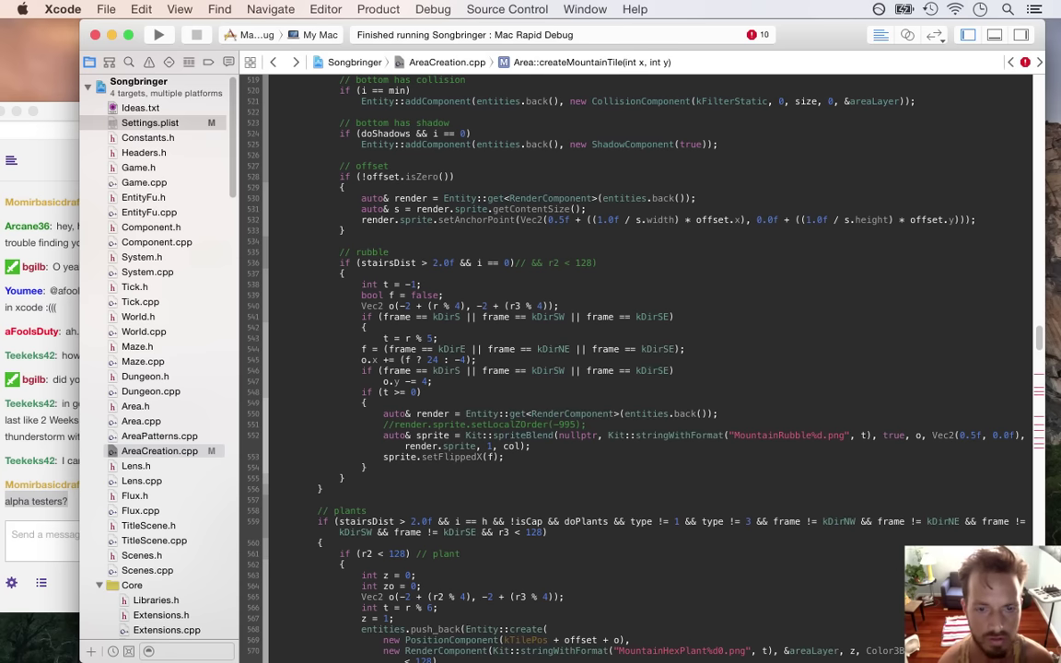
{"action": "key", "text": "super+Right"}
{"action": "key", "text": "Return"}
{"action": "key", "text": "BackSpace"}
{"action": "type", "text": "}"}
- Move the o.y offset line into the new braces and make it o.y -= tileSize.height + 4;
{"action": "key", "text": "Down"}
{"action": "key", "text": "Down"}
{"action": "key", "text": "Down"}
{"action": "key", "text": "Down"}
{"action": "triple_click", "coordinate": [361, 391]}
{"action": "key", "text": "super+c"}
{"action": "key", "text": "BackSpace"}
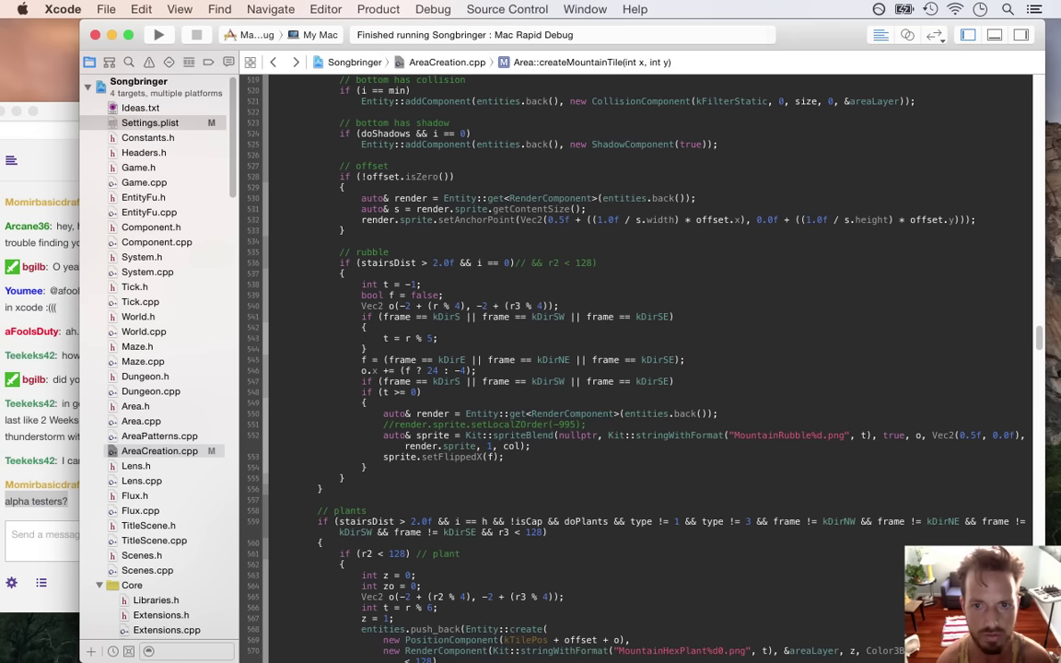
{"action": "key", "text": "super+v"}
{"action": "key", "text": "Left"}
{"action": "key", "text": "Left"}
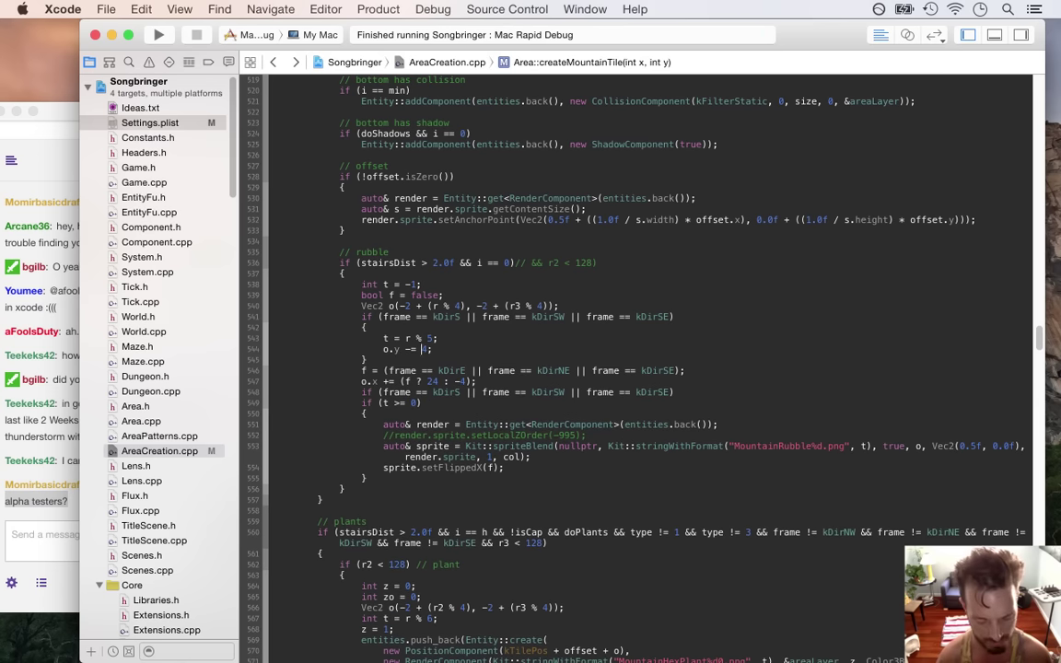
{"action": "type", "text": "tileSize.height +"}
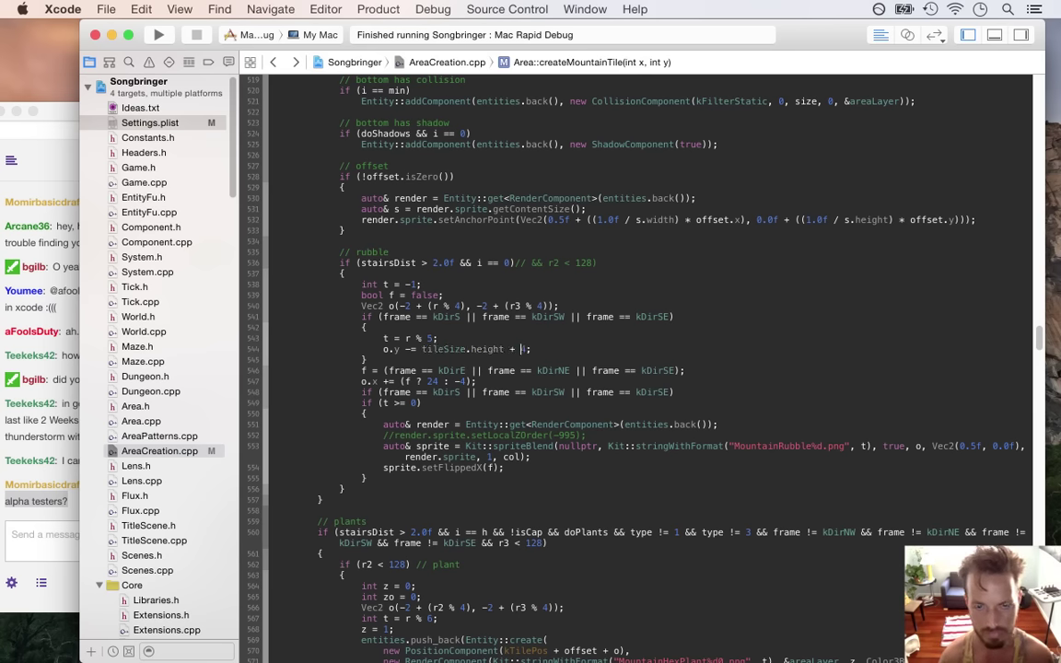
- Duplicate the kDirS, kDirSW and kDirSE condition line directly below the new braced block
{"action": "key", "text": "Return"}
{"action": "key", "text": "Up"}
{"action": "key", "text": "Up"}
{"action": "key", "text": "Up"}
{"action": "key", "text": "Up"}
{"action": "key", "text": "Up"}
{"action": "key", "text": "shift+Down"}
{"action": "key", "text": "super+c"}
{"action": "key", "text": "Down"}
{"action": "key", "text": "super+v"}
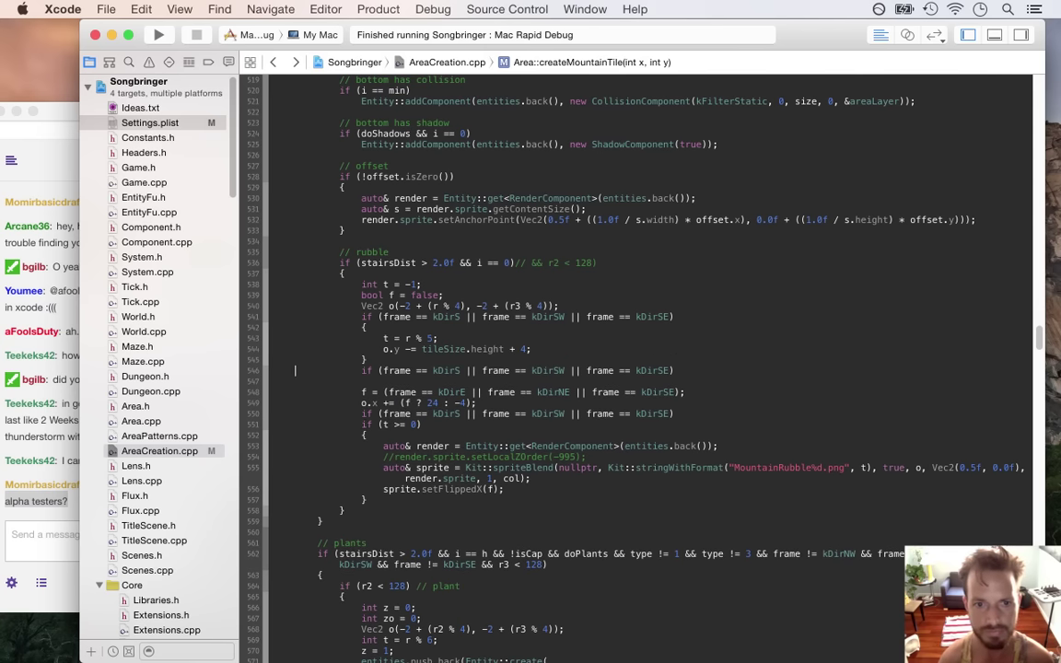
- Turn the duplicated condition into an else if and change its first direction to kDirW
{"action": "type", "text": "else"}
{"action": "key", "text": "alt+Right"}
{"action": "key", "text": "alt+Right"}
{"action": "key", "text": "alt+Right"}
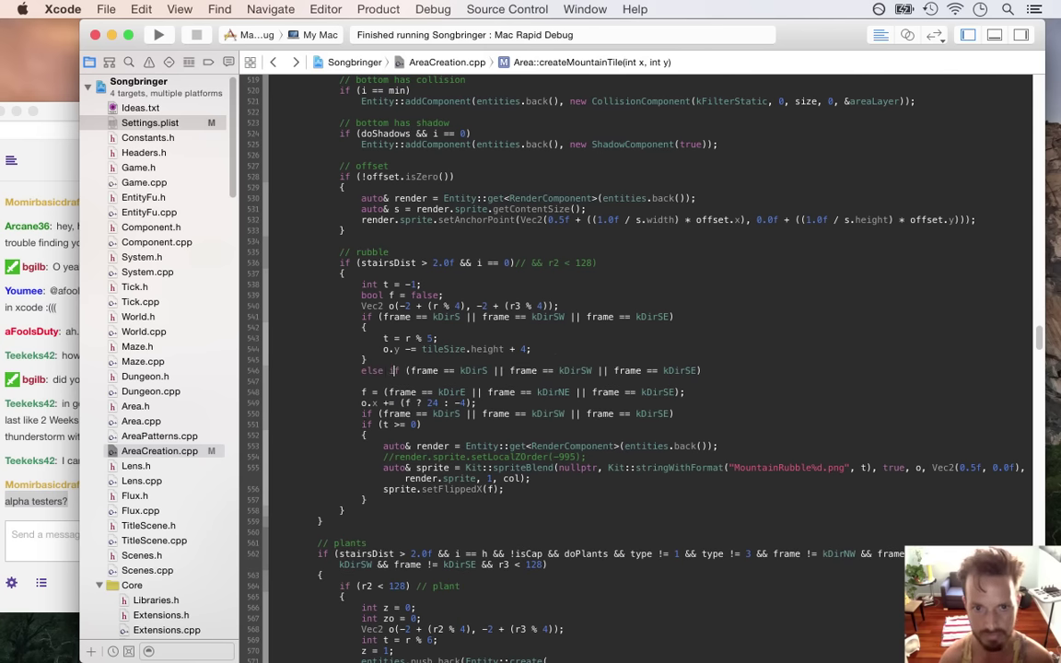
{"action": "key", "text": "alt+Right"}
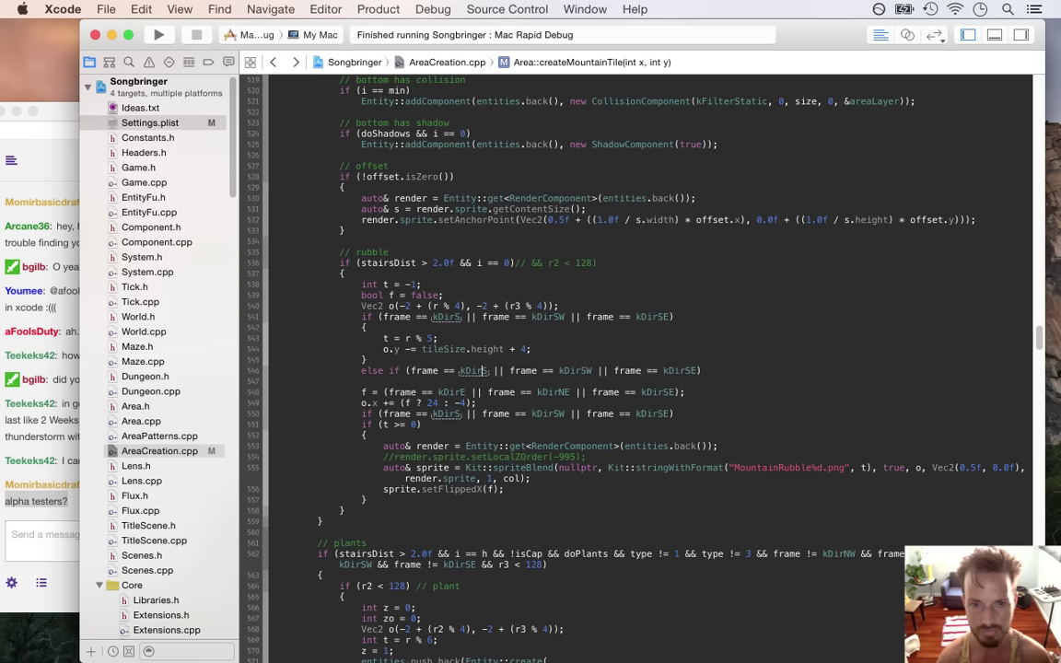
{"action": "key", "text": "BackSpace"}
{"action": "type", "text": "W"}
- Limit the first rubble condition to frame == kDirS by commenting out its kDirSW and kDirSE checks
{"action": "key", "text": "alt+Right"}
{"action": "key", "text": "alt+Right"}
{"action": "key", "text": "alt+Right"}
{"action": "key", "text": "alt+Right"}
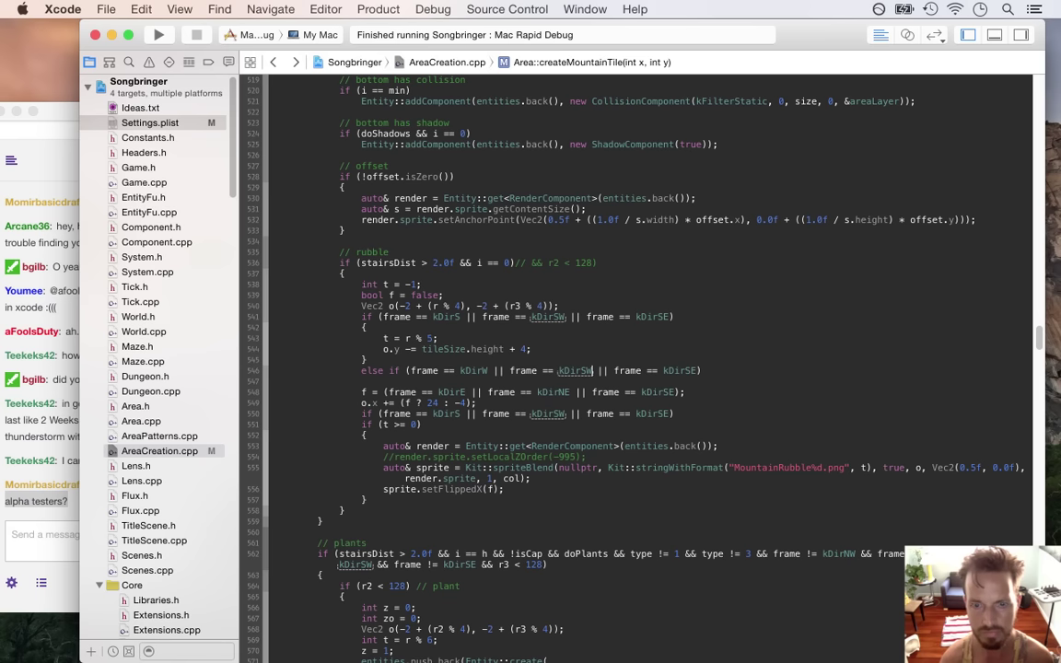
{"action": "left_click", "coordinate": [573, 317]}
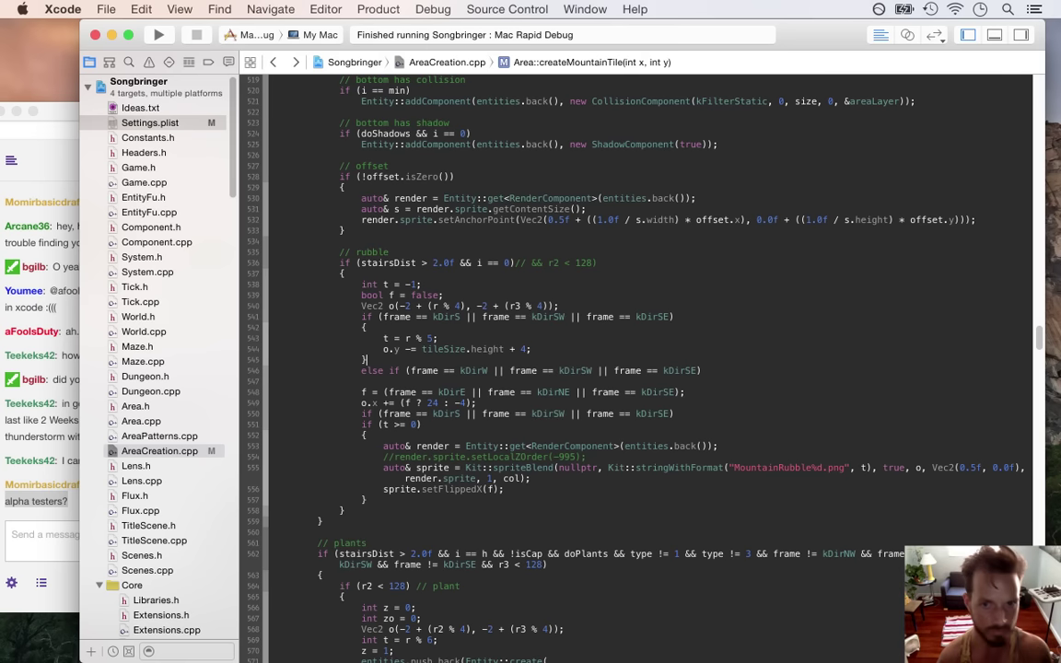
{"action": "left_click", "coordinate": [463, 317]}
{"action": "type", "text": ")//"}
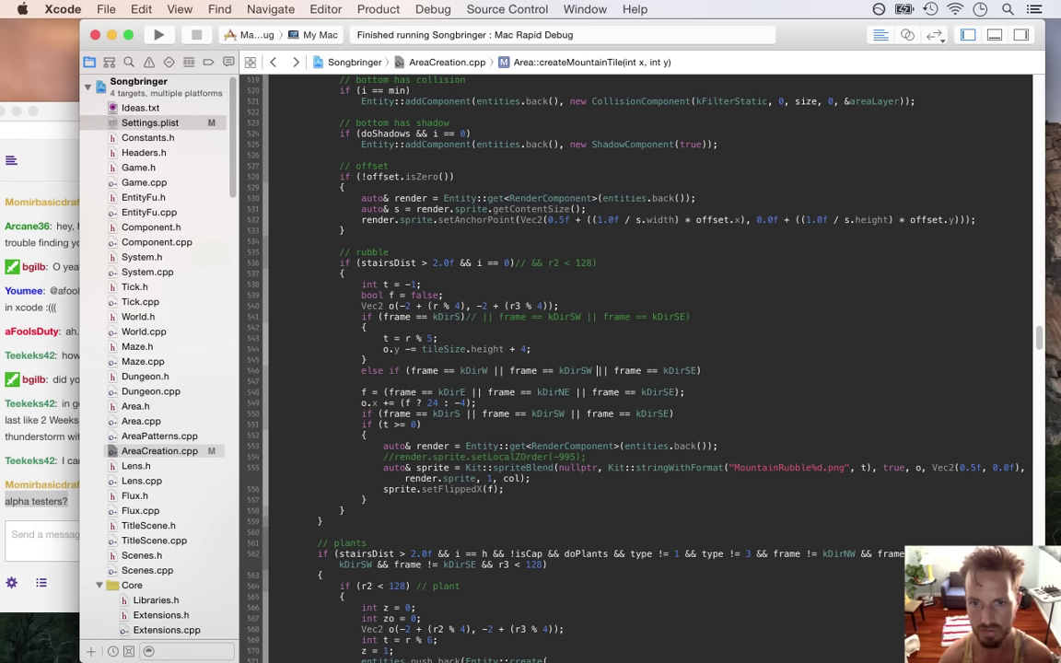
- Change the else-if condition's last direction to kDirNW and add a braced block with an empty line below it
{"action": "double_click", "coordinate": [673, 370]}
{"action": "type", "text": "kDirNW"}
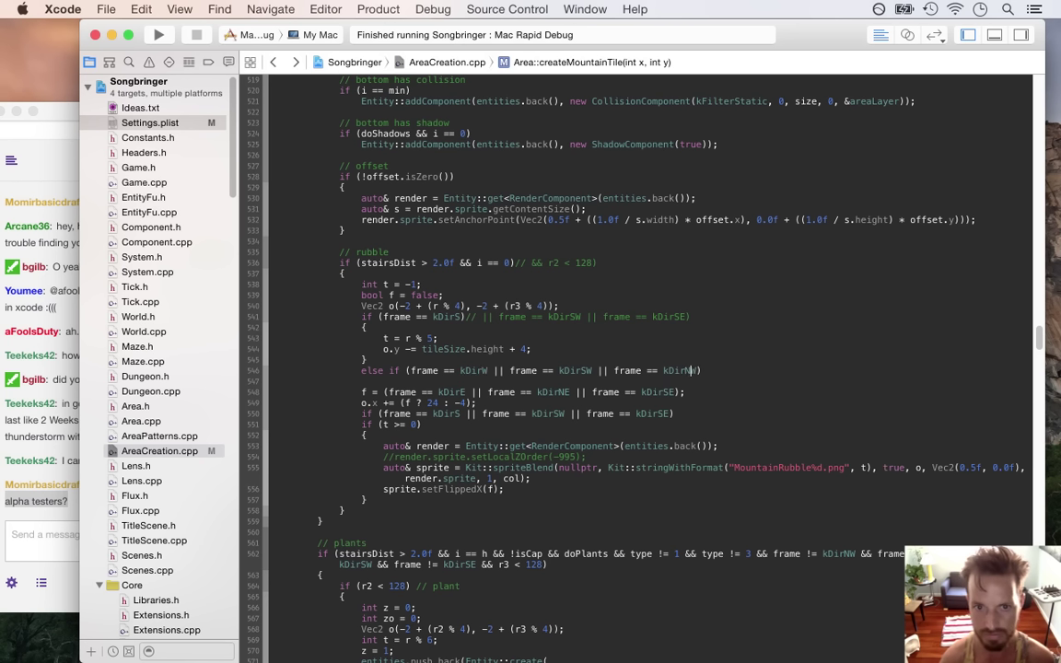
{"action": "key", "text": "Right"}
{"action": "key", "text": "Return"}
{"action": "type", "text": "{"}
{"action": "key", "text": "Return"}
{"action": "type", "text": "}"}
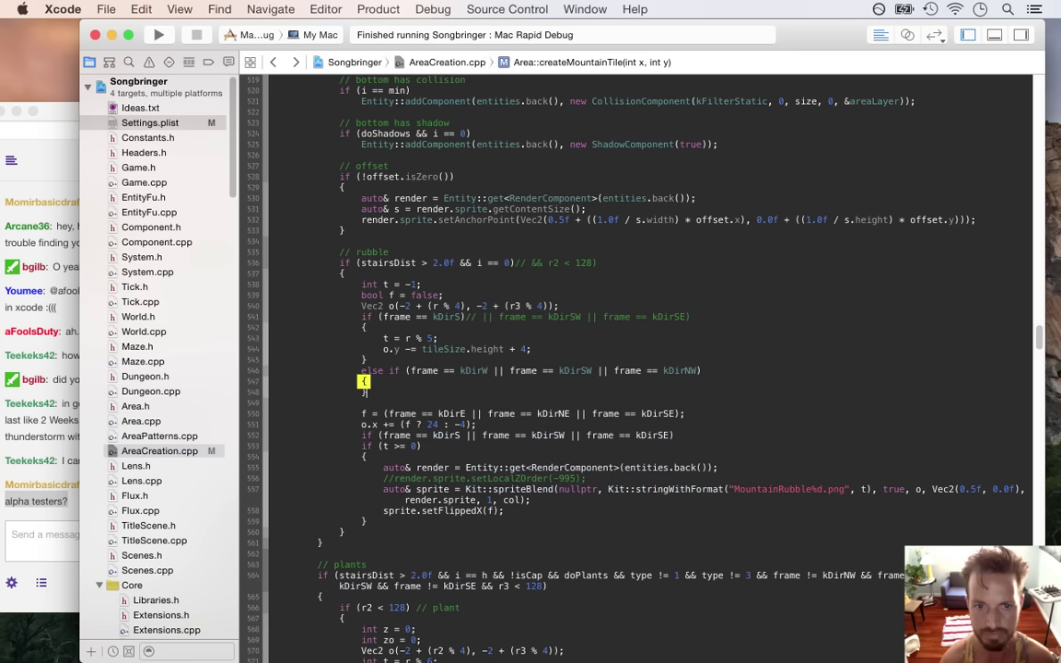
{"action": "key", "text": "Up"}
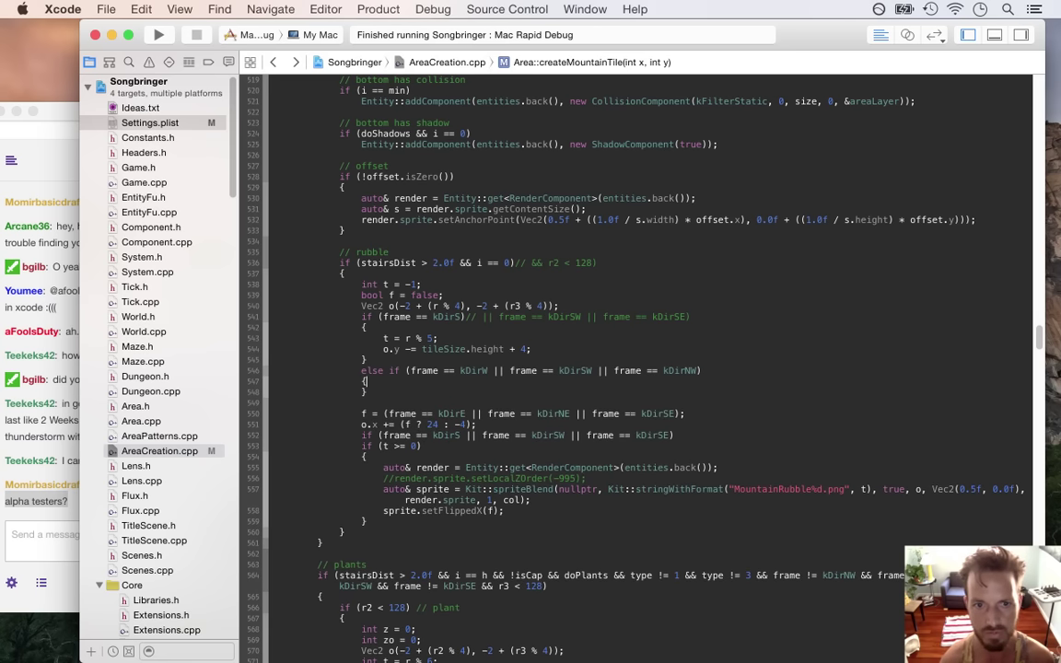
{"action": "key", "text": "Return"}
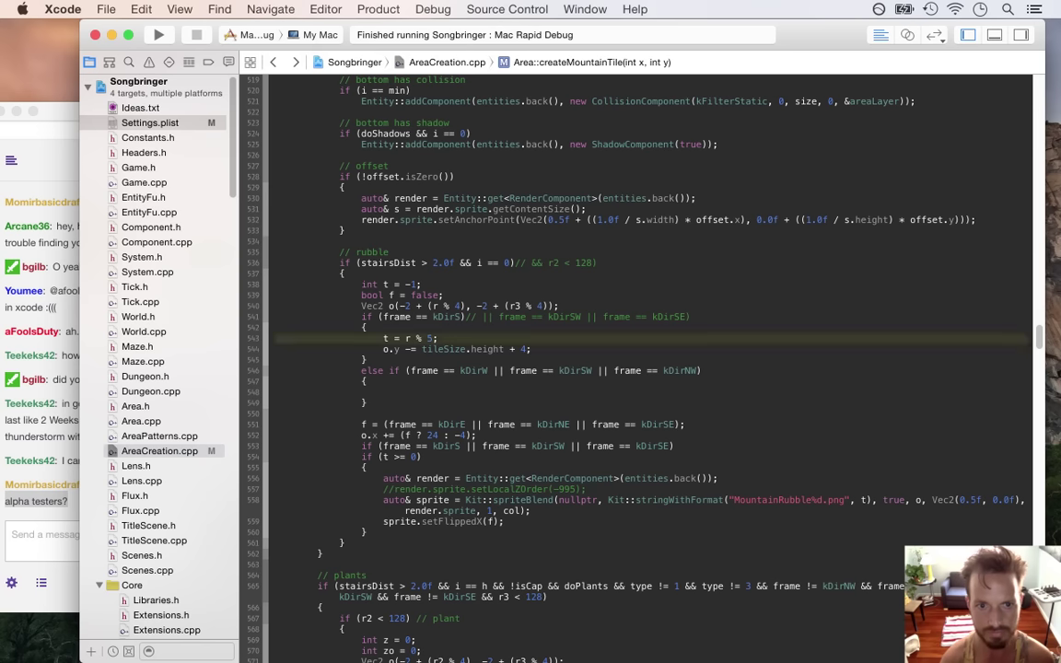
- Fill the else-if block with t = r % 5; and a copy of o.x += (f ? 24 : -4);
{"action": "type", "text": "t = r % 5;"}
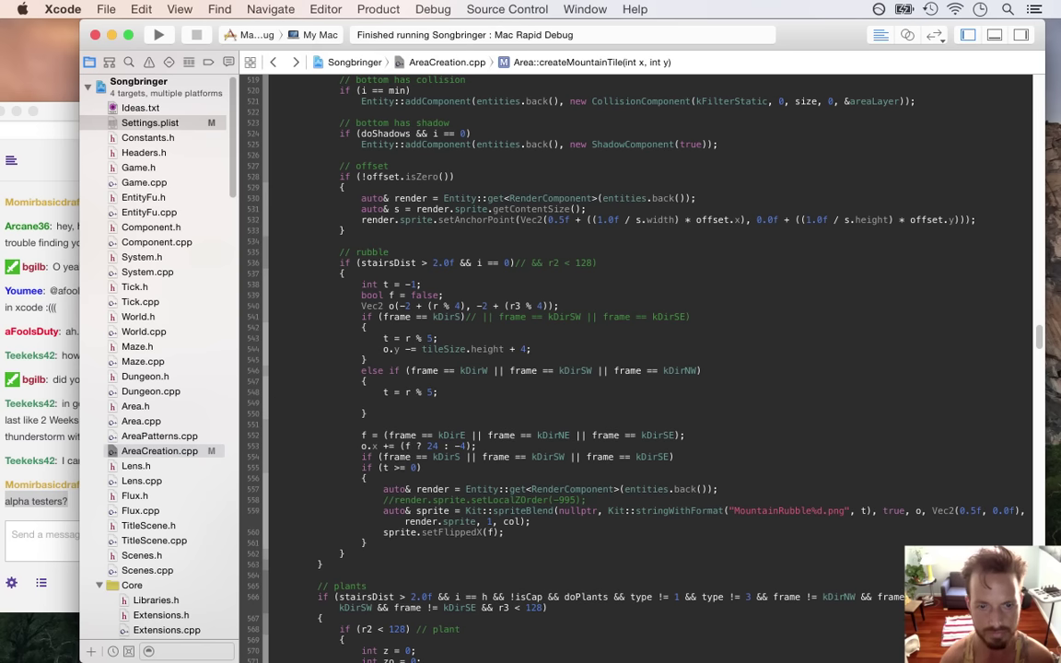
{"action": "left_click", "coordinate": [273, 402]}
{"action": "type", "text": "o.x += (f ? 24 : -4);"}
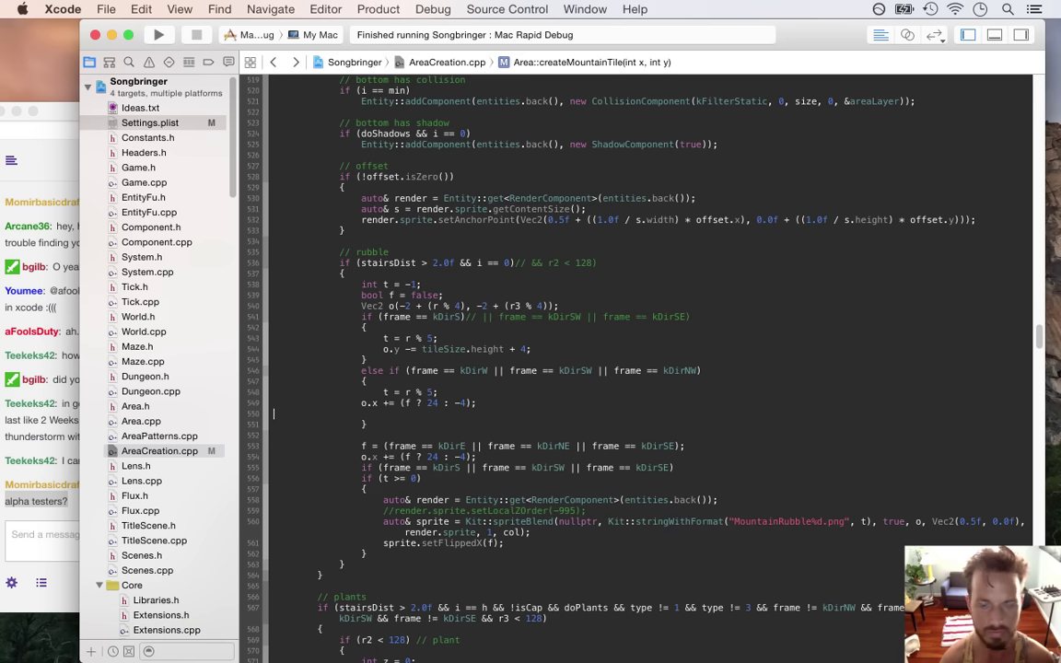
- Switch to OBS, check the streaming window and put it away again
{"action": "key", "text": "super+Tab"}
{"action": "key", "text": "super+Tab"}
{"action": "key", "text": "super+Tab"}
{"action": "key", "text": "super+Tab"}
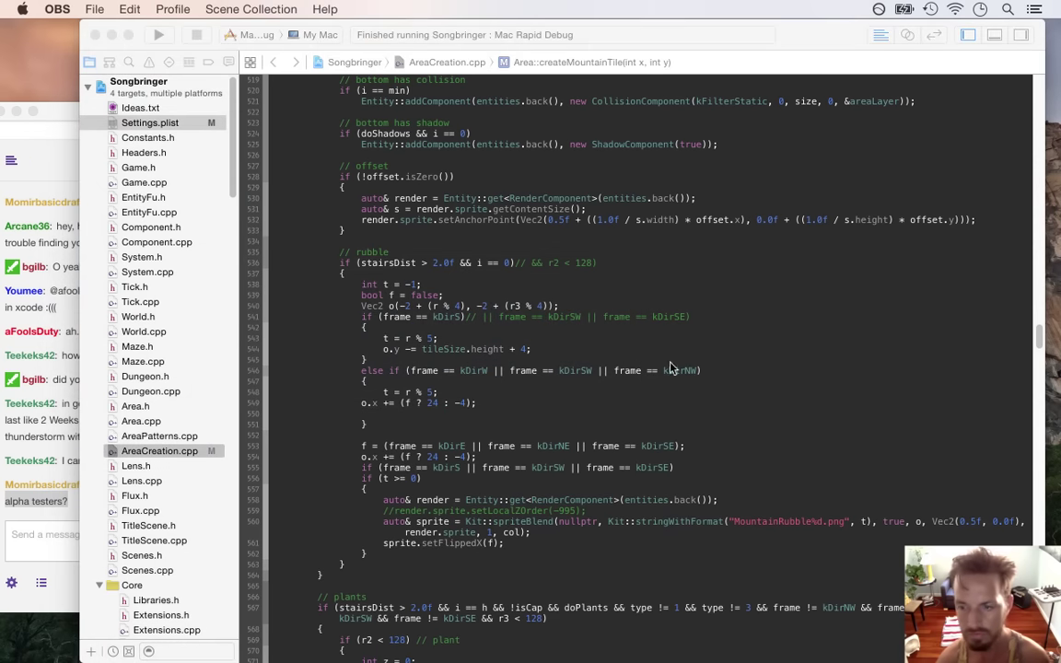
{"action": "left_click", "coordinate": [1043, 428]}
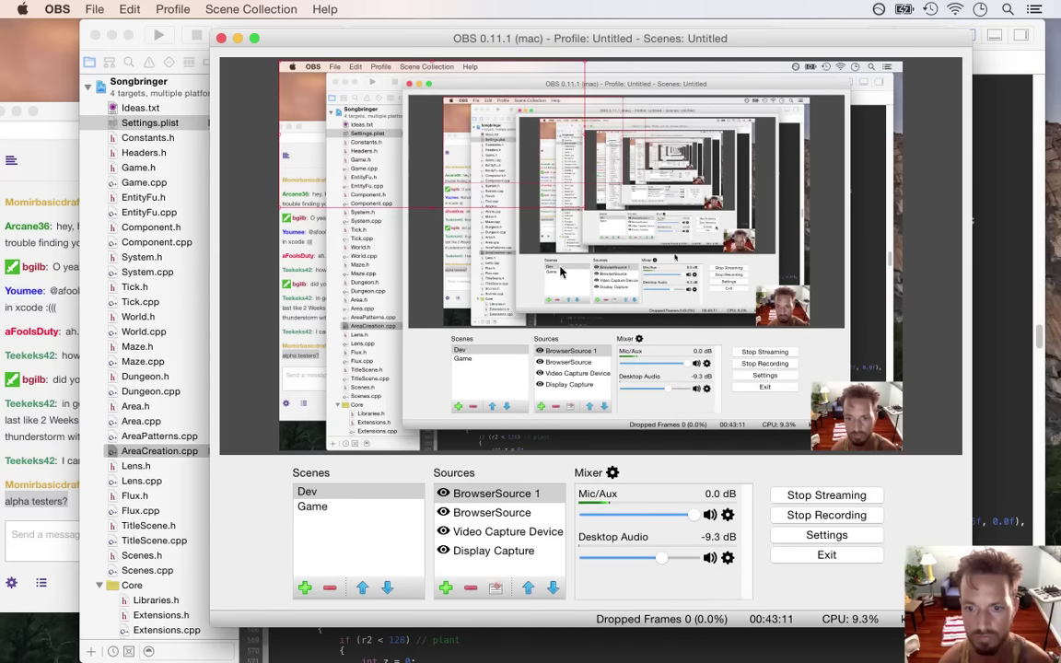
{"action": "left_click", "coordinate": [238, 39]}
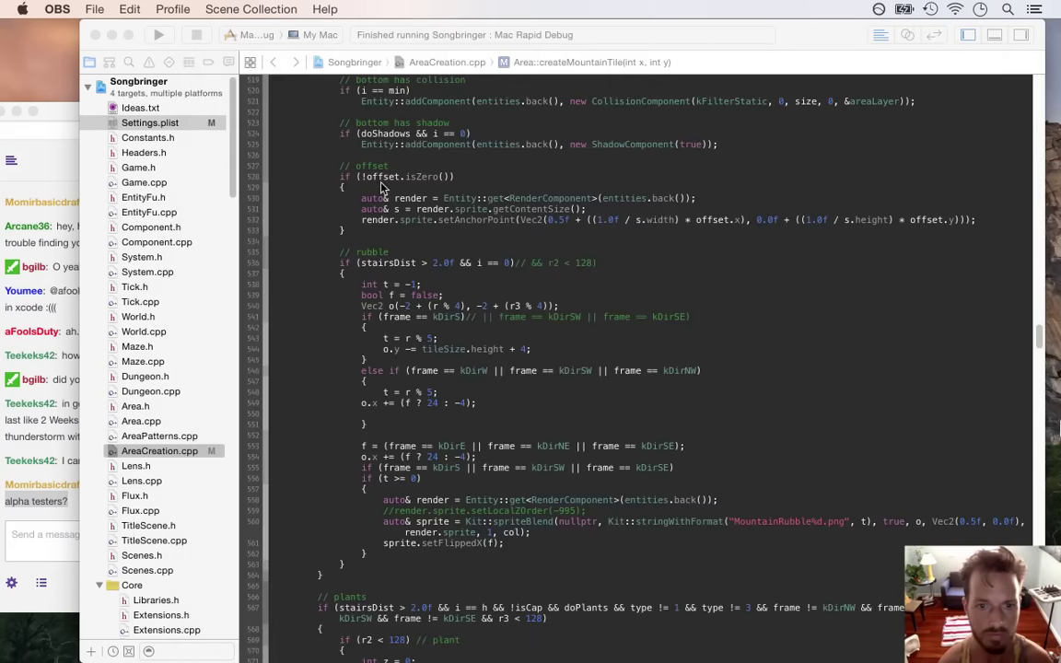
- Back in Xcode, indent the copied offset line, simplify it to o.x += -4; and save AreaCreation.cpp
{"action": "left_click", "coordinate": [470, 404]}
{"action": "key", "text": "Tab"}
{"action": "key", "text": "Delete"}
{"action": "key", "text": "Delete"}
{"action": "key", "text": "Delete"}
{"action": "key", "text": "Delete"}
{"action": "key", "text": "Delete"}
{"action": "key", "text": "Delete"}
{"action": "key", "text": "Delete"}
{"action": "key", "text": "Delete"}
{"action": "key", "text": "Delete"}
{"action": "key", "text": "Delete"}
{"action": "key", "text": "Right"}
{"action": "key", "text": "Right"}
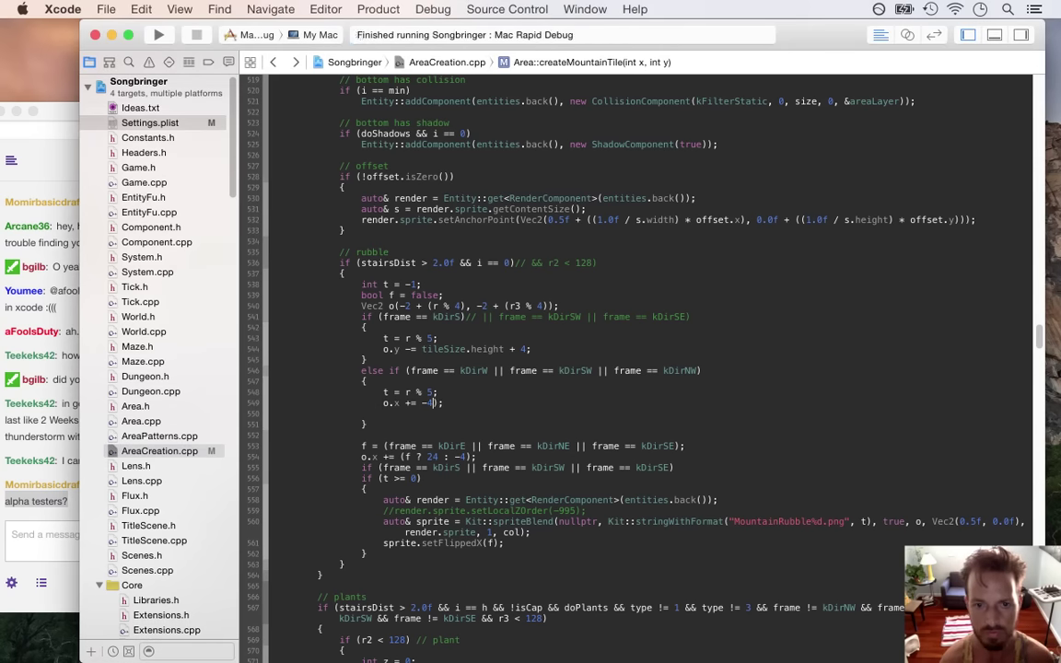
{"action": "key", "text": "Down"}
{"action": "key", "text": "Down"}
{"action": "key", "text": "Down"}
{"action": "key", "text": "super+s"}
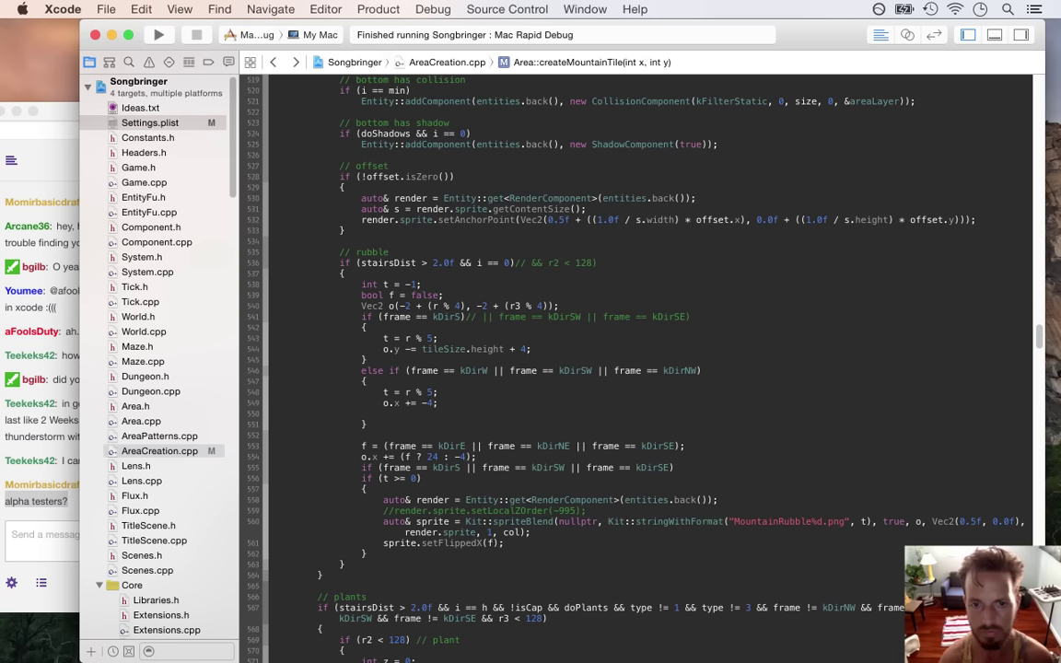
- Delete the blank line at the end of the else-if block and save the file
{"action": "key", "text": "super+Left"}
{"action": "key", "text": "shift+Down"}
{"action": "key", "text": "BackSpace"}
{"action": "key", "text": "Up"}
{"action": "key", "text": "Up"}
{"action": "key", "text": "super+s"}
- Duplicate the whole kDirW, kDirSW and kDirNW else-if block directly below itself
{"action": "key", "text": "shift+Down"}
{"action": "key", "text": "shift+Down"}
{"action": "key", "text": "shift+Down"}
{"action": "key", "text": "shift+Down"}
{"action": "key", "text": "shift+Down"}
{"action": "key", "text": "super+c"}
{"action": "key", "text": "Right"}
{"action": "key", "text": "super+v"}
- Go to the kDirW direction in the duplicated else-if condition for editing
{"action": "key", "text": "Up"}
{"action": "key", "text": "Up"}
{"action": "key", "text": "Up"}
{"action": "key", "text": "Up"}
{"action": "key", "text": "Right"}
{"action": "key", "text": "Down"}
{"action": "key", "text": "Up"}
{"action": "key", "text": "Up"}
{"action": "key", "text": "Right"}
{"action": "key", "text": "Right"}
{"action": "key", "text": "Right"}
{"action": "key", "text": "Right"}
{"action": "key", "text": "Right"}
{"action": "key", "text": "Right"}
{"action": "key", "text": "Right"}
{"action": "key", "text": "Right"}
{"action": "key", "text": "Right"}
{"action": "key", "text": "Right"}
{"action": "key", "text": "Right"}
{"action": "key", "text": "Right"}
{"action": "key", "text": "Right"}
{"action": "key", "text": "Right"}
{"action": "key", "text": "Right"}
{"action": "key", "text": "Right"}
{"action": "key", "text": "Right"}
{"action": "key", "text": "Right"}
{"action": "key", "text": "Right"}
{"action": "key", "text": "Right"}
{"action": "key", "text": "Right"}
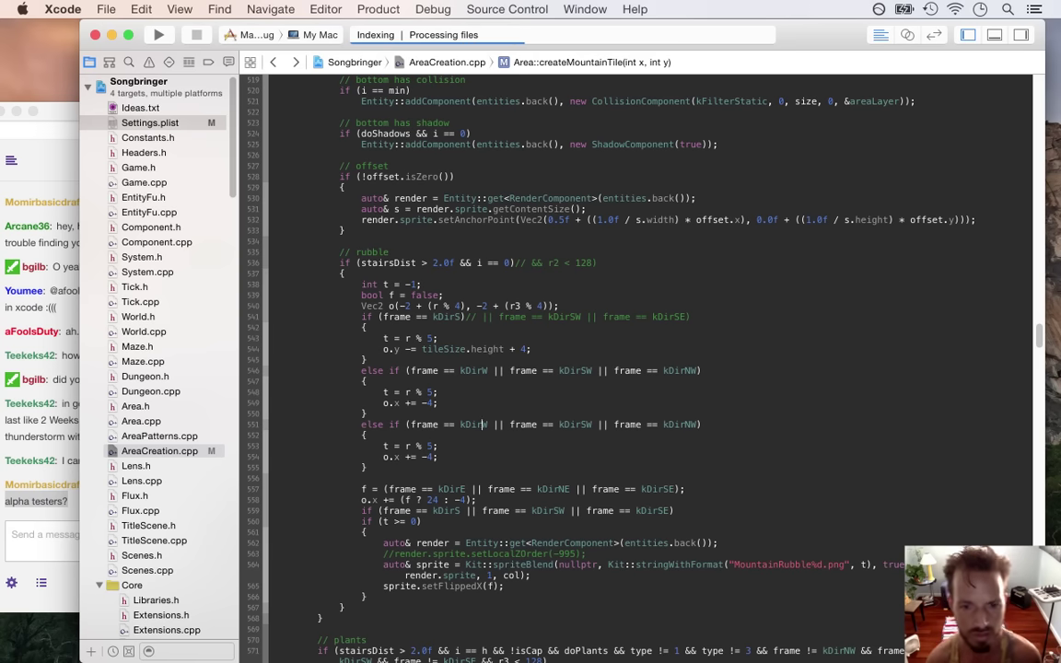
- Change the second else-if condition in the rubble block to check frame against kDirE, kDirSE and kDirNE
{"action": "key", "text": "Delete"}
{"action": "type", "text": "E"}
{"action": "key", "text": "ctrl+Right"}
{"action": "key", "text": "ctrl+Right"}
{"action": "key", "text": "ctrl+Right"}
{"action": "key", "text": "ctrl+Right"}
{"action": "key", "text": "ctrl+Right"}
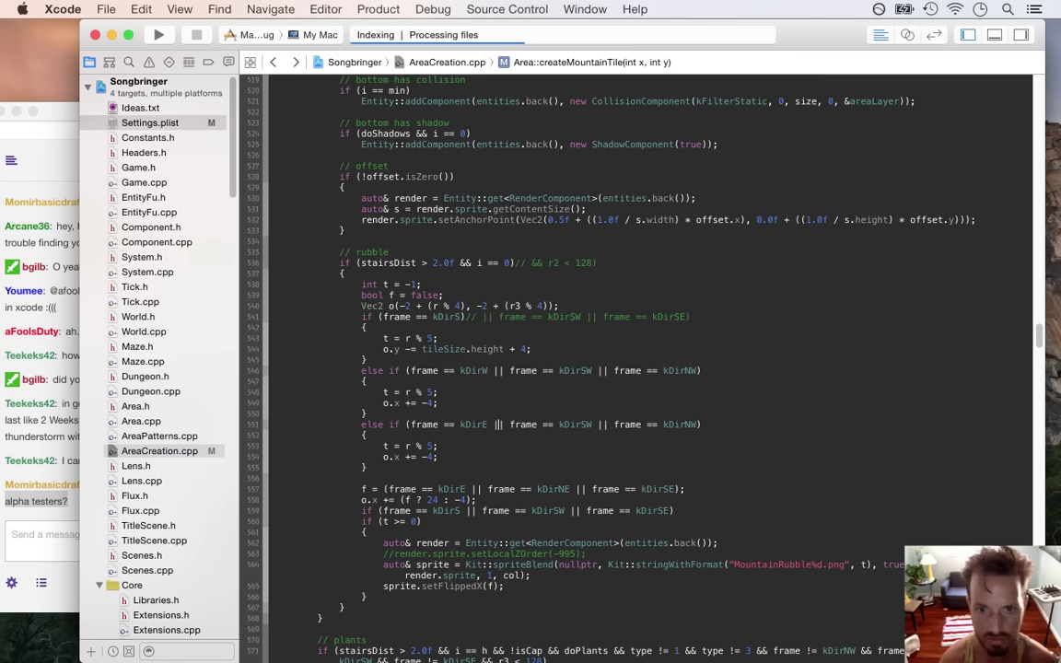
{"action": "key", "text": "Delete"}
{"action": "type", "text": "E"}
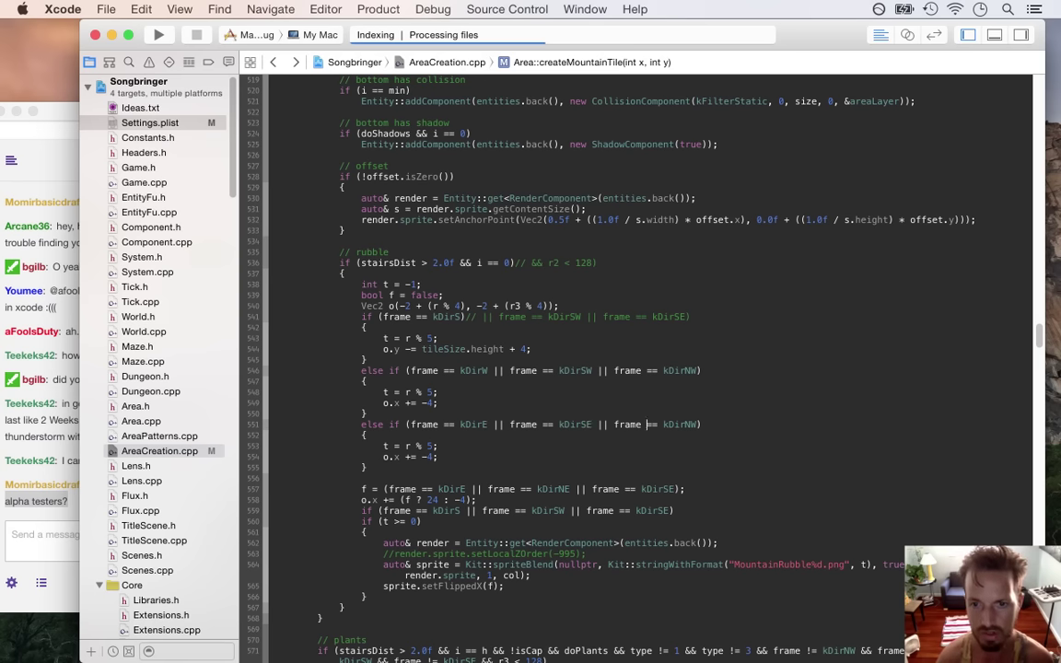
{"action": "key", "text": "Right"}
{"action": "key", "text": "Delete"}
{"action": "type", "text": "E"}
- Set the o.x offset in the kDirE else-if branch to 24
{"action": "key", "text": "Down"}
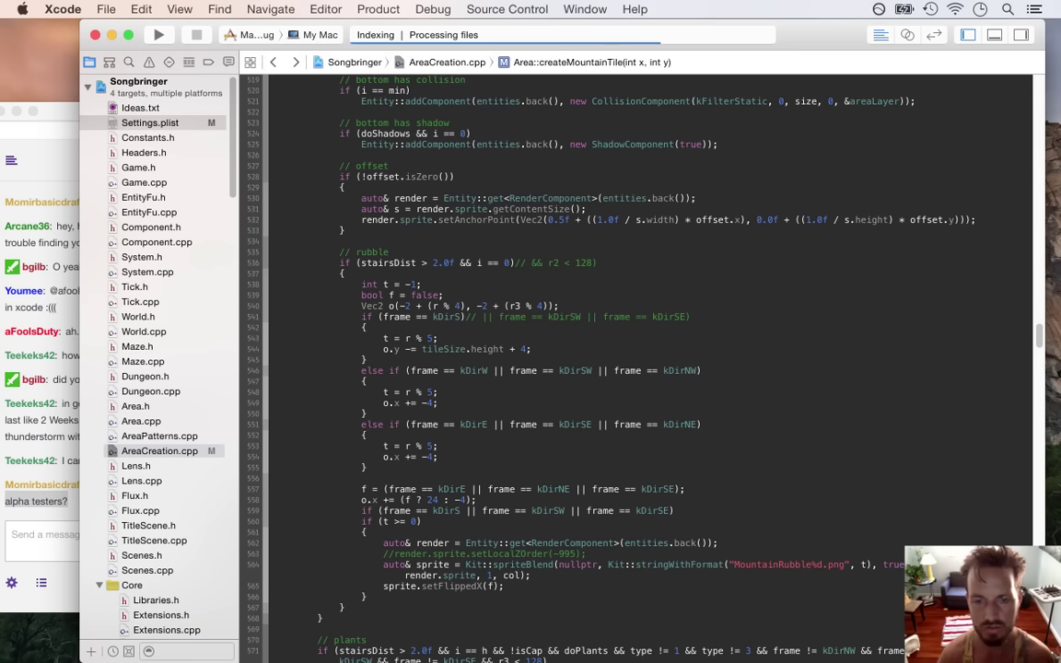
{"action": "key", "text": "Down"}
{"action": "key", "text": "Down"}
{"action": "key", "text": "Left"}
{"action": "key", "text": "BackSpace"}
{"action": "key", "text": "BackSpace"}
{"action": "type", "text": "25"}
{"action": "key", "text": "BackSpace"}
{"action": "type", "text": "4"}
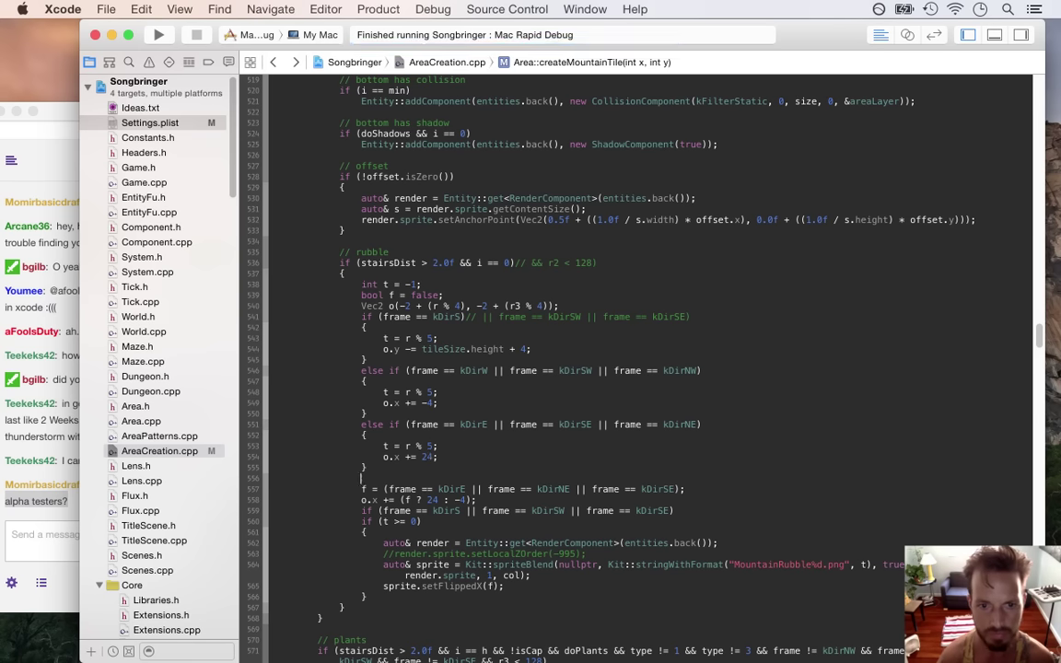
- Remove the shared f and o.x assignments below the rubble branches and add "f = true;" inside the kDirE branch
{"action": "key", "text": "BackSpace"}
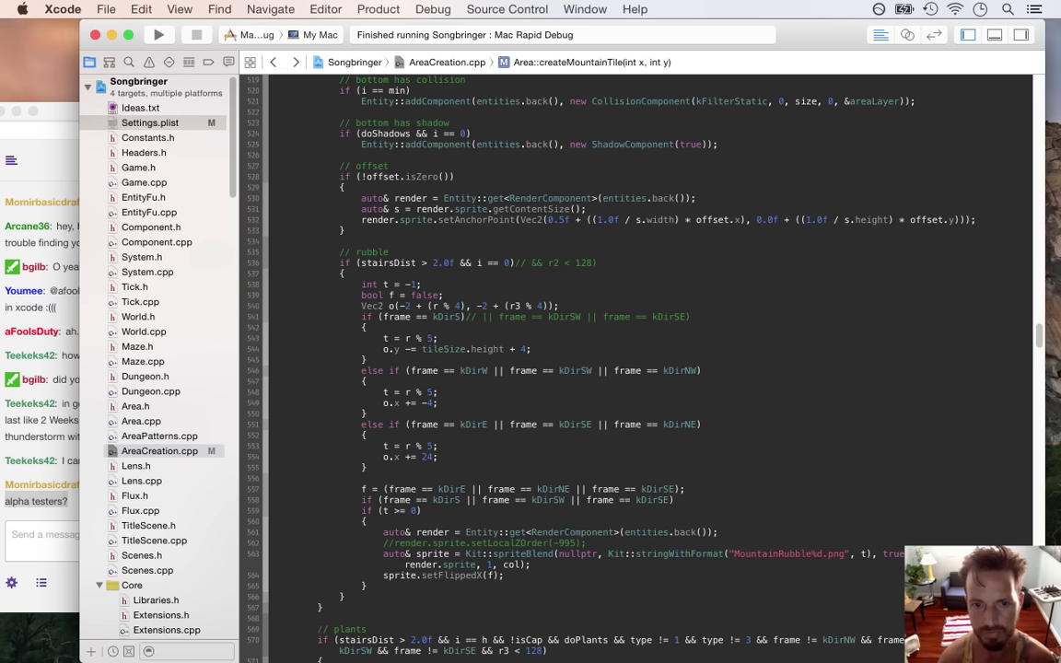
{"action": "key", "text": "shift+Up"}
{"action": "key", "text": "BackSpace"}
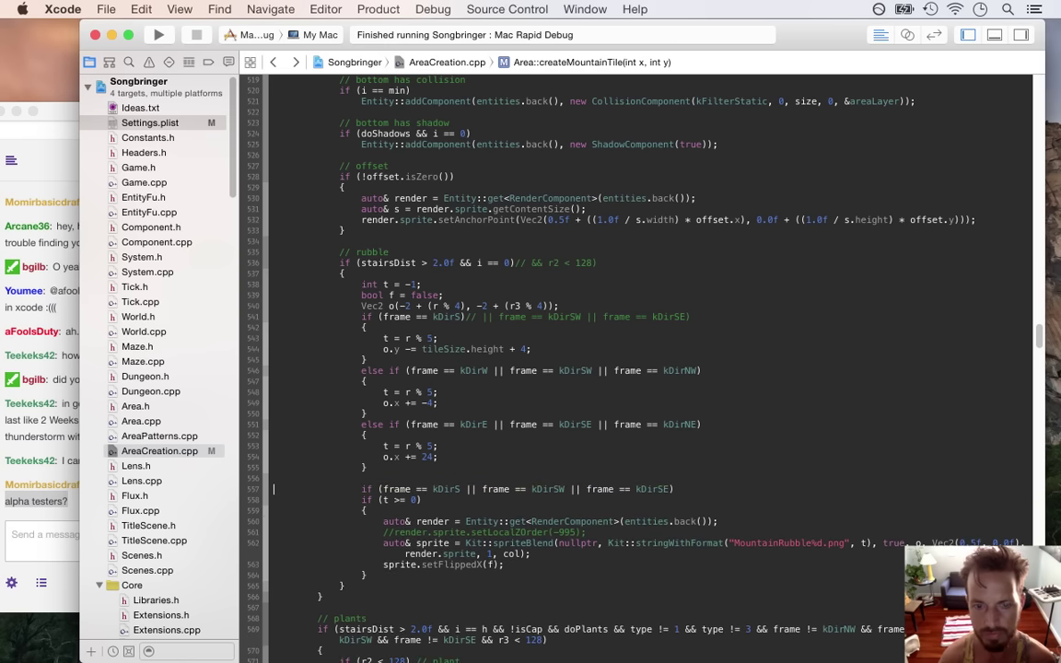
{"action": "key", "text": "Return"}
{"action": "type", "text": "f = true;"}
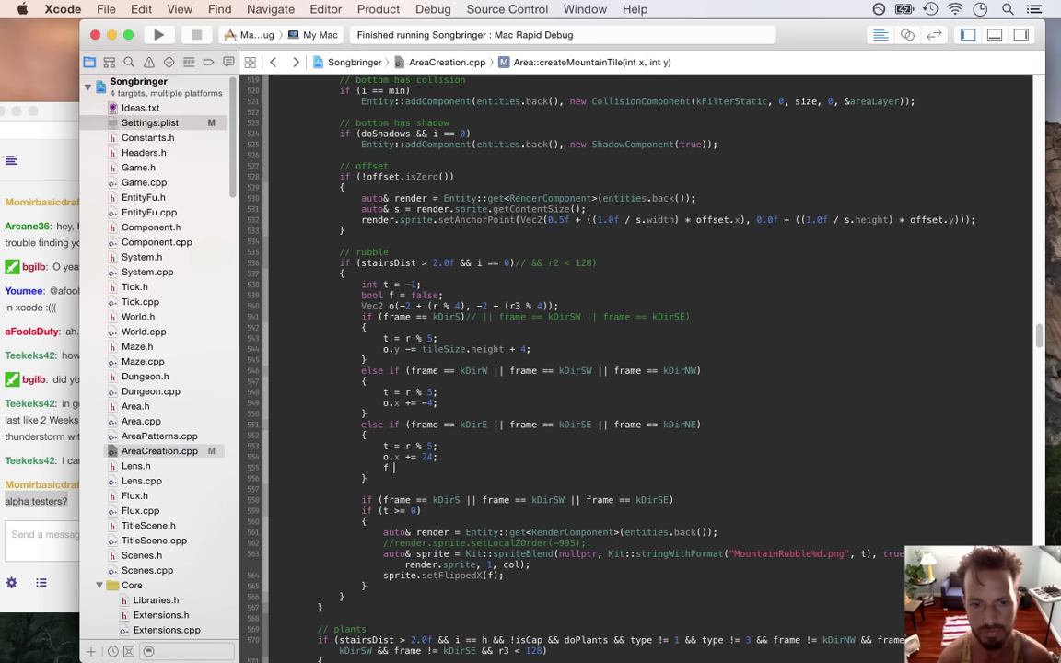
- Delete the leftover kDirS/kDirSW/kDirSE if line above the "t >= 0" check and save the file
{"action": "key", "text": "Down"}
{"action": "key", "text": "Down"}
{"action": "key", "text": "Down"}
{"action": "key", "text": "super+Left"}
{"action": "key", "text": "shift+Down"}
{"action": "key", "text": "BackSpace"}
{"action": "key", "text": "super+s"}
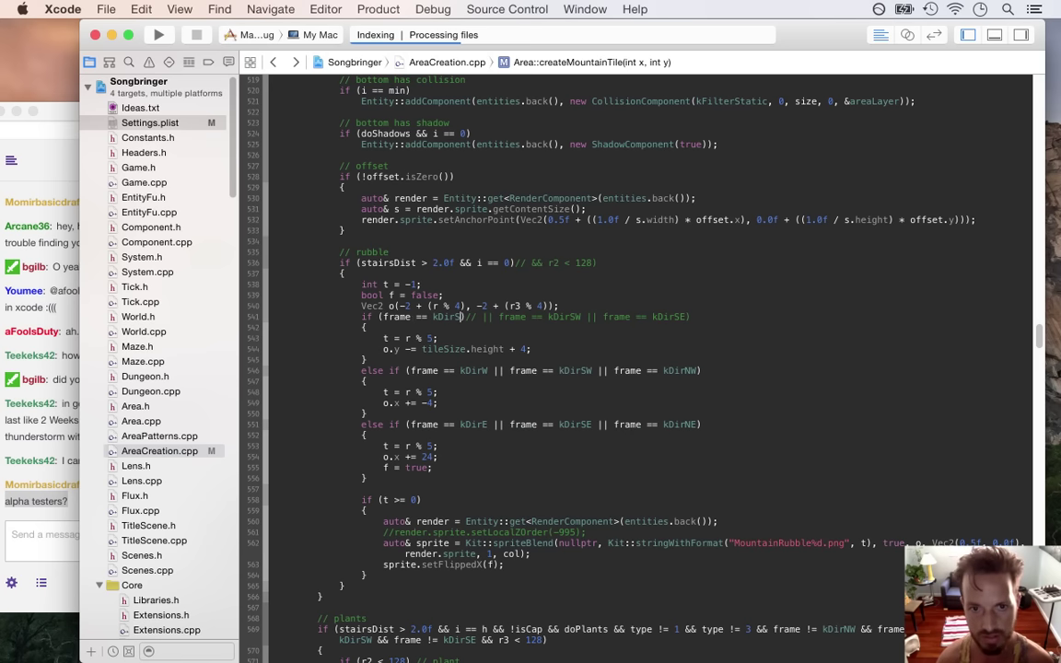
- Wrap the "frame == kDirS" condition of the first rubble branch in a second pair of parentheses
{"action": "left_click", "coordinate": [377, 317]}
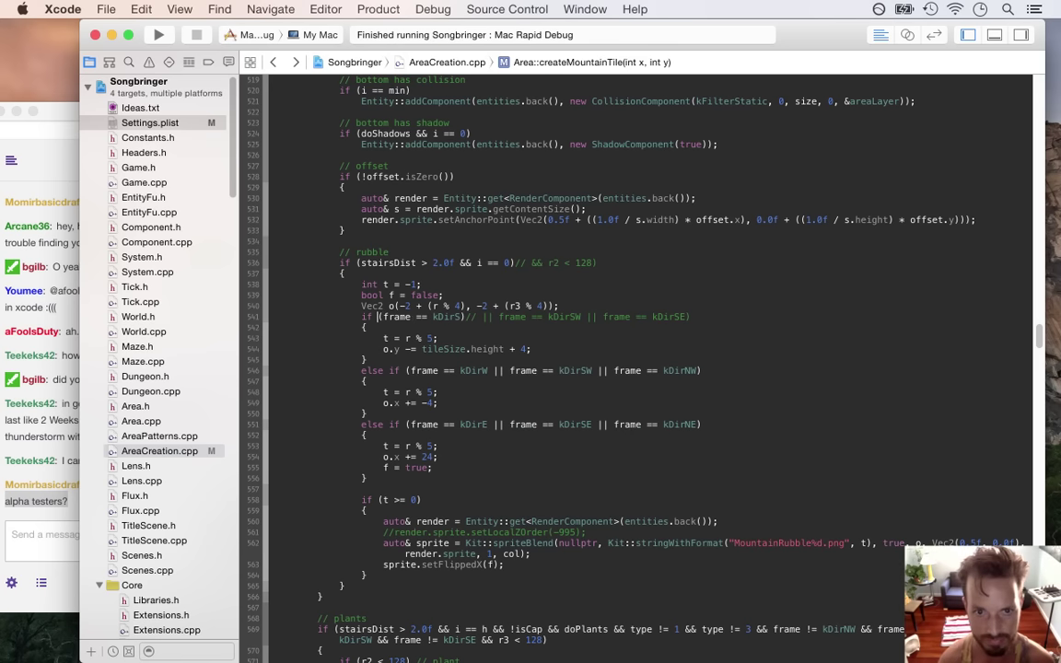
{"action": "type", "text": "("}
{"action": "key", "text": "Right"}
{"action": "key", "text": "Right"}
{"action": "key", "text": "Right"}
{"action": "key", "text": "Right"}
{"action": "key", "text": "Right"}
{"action": "key", "text": "Right"}
{"action": "key", "text": "Right"}
{"action": "key", "text": "Right"}
{"action": "key", "text": "Right"}
{"action": "key", "text": "Right"}
{"action": "key", "text": "Right"}
{"action": "key", "text": "Right"}
{"action": "key", "text": "Right"}
{"action": "key", "text": "Right"}
{"action": "key", "text": "Right"}
{"action": "key", "text": "Right"}
{"action": "key", "text": "Right"}
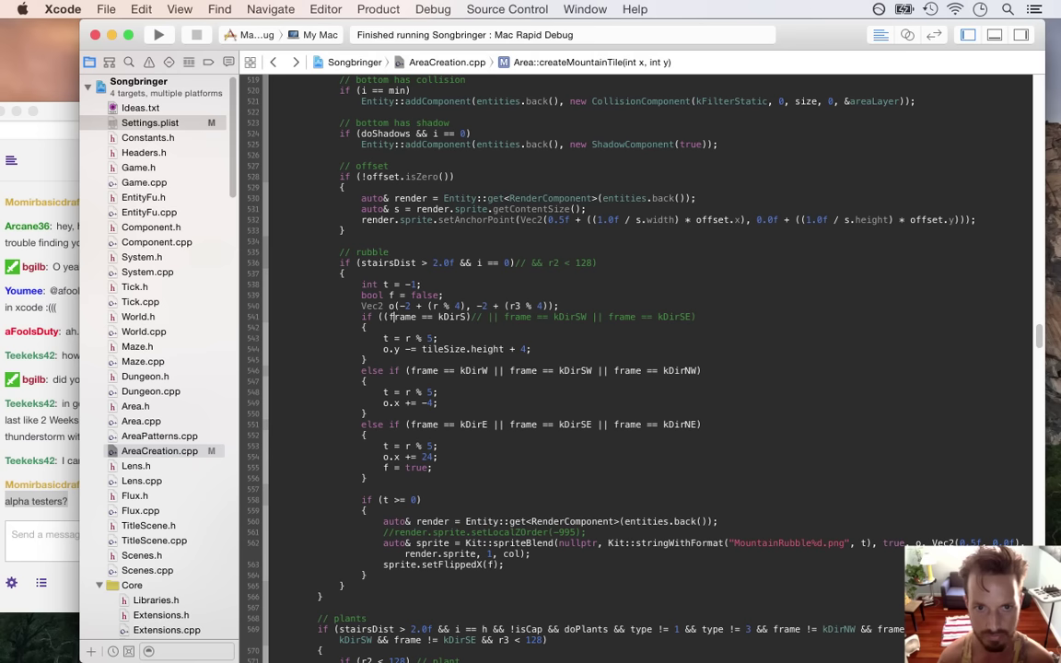
{"action": "key", "text": "Left"}
{"action": "type", "text": ")"}
- Insert "this->isTile(x, y, kTileNone) &&" before the inner kDirS condition
{"action": "key", "text": "Left"}
{"action": "key", "text": "Left"}
{"action": "key", "text": "Left"}
{"action": "key", "text": "Left"}
{"action": "key", "text": "Left"}
{"action": "key", "text": "Left"}
{"action": "key", "text": "Left"}
{"action": "key", "text": "Left"}
{"action": "key", "text": "Left"}
{"action": "key", "text": "Left"}
{"action": "key", "text": "Left"}
{"action": "key", "text": "Left"}
{"action": "key", "text": "Left"}
{"action": "key", "text": "Left"}
{"action": "key", "text": "Left"}
{"action": "key", "text": "Left"}
{"action": "key", "text": "Left"}
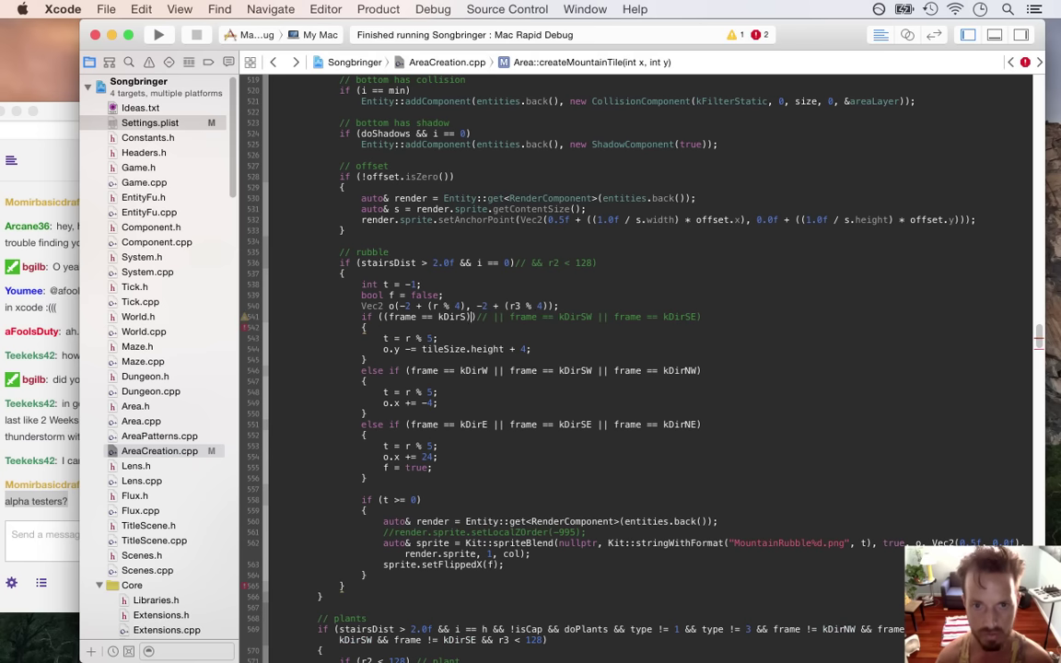
{"action": "type", "text": "!"}
{"action": "type", "text": "this-"}
{"action": "type", "text": "-"}
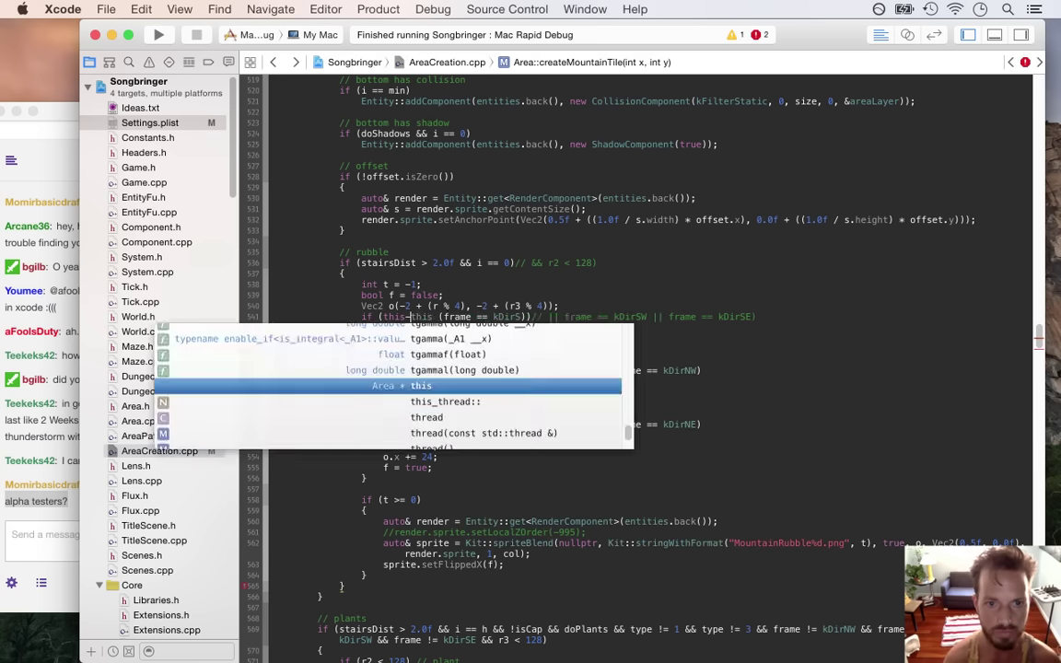
{"action": "type", "text": ">"}
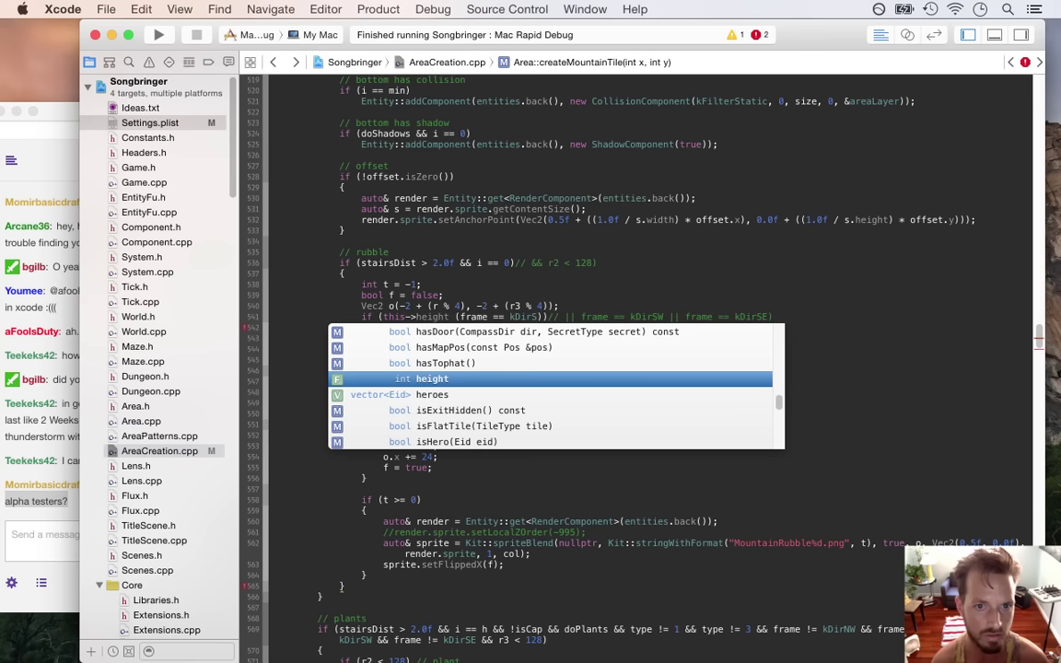
{"action": "type", "text": "is"}
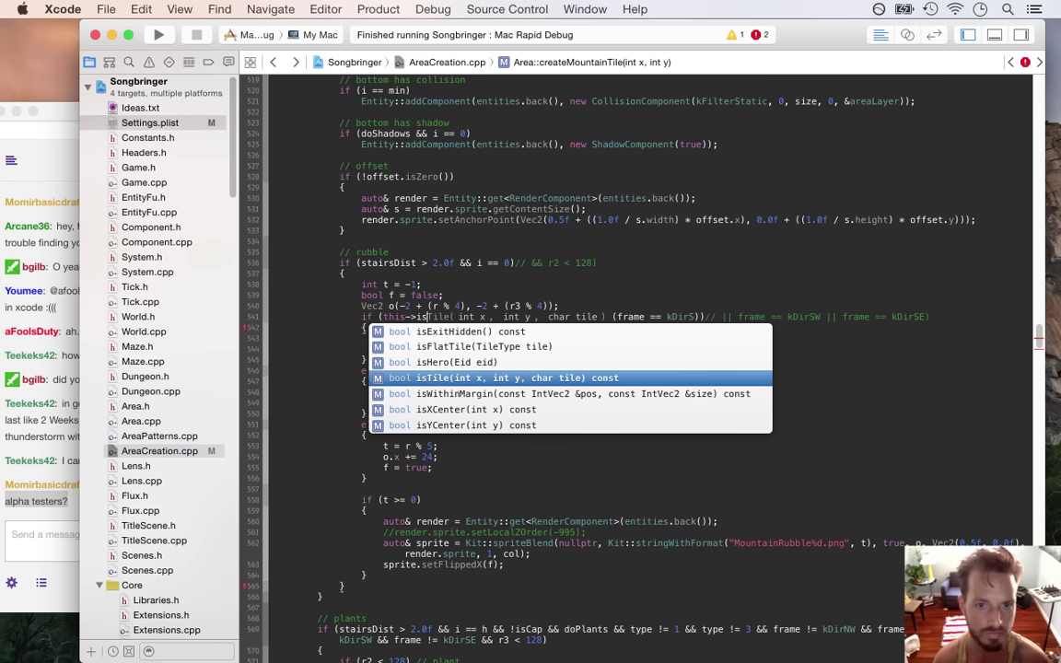
{"action": "key", "text": "Return"}
{"action": "type", "text": "x, int y , char tile )"}
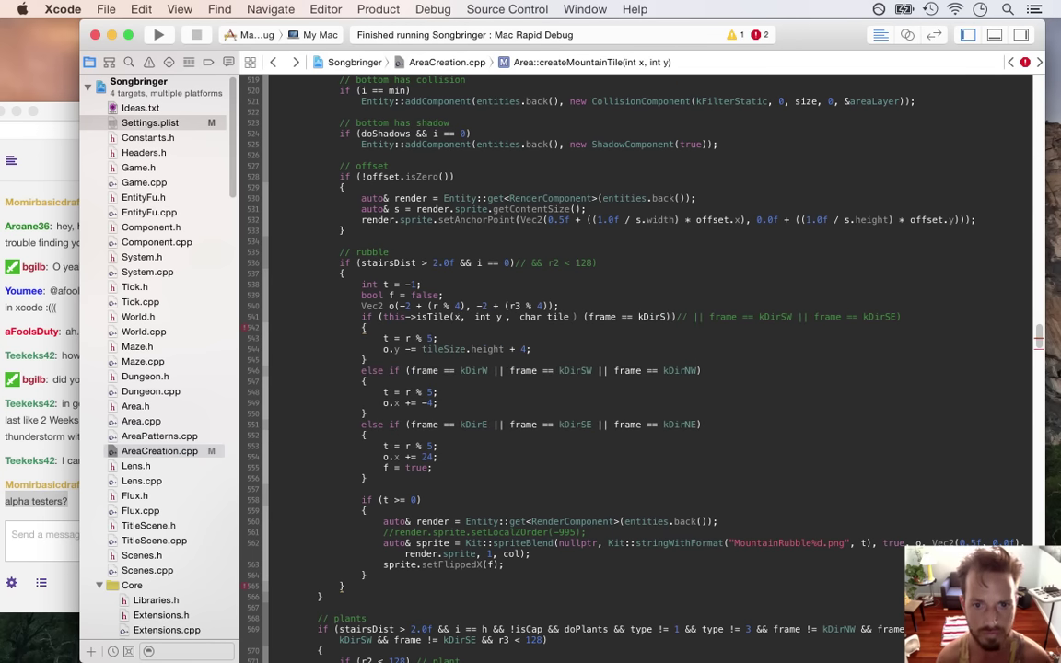
{"action": "key", "text": "Tab"}
{"action": "type", "text": "y"}
{"action": "key", "text": "Tab"}
{"action": "type", "text": "kTileN"}
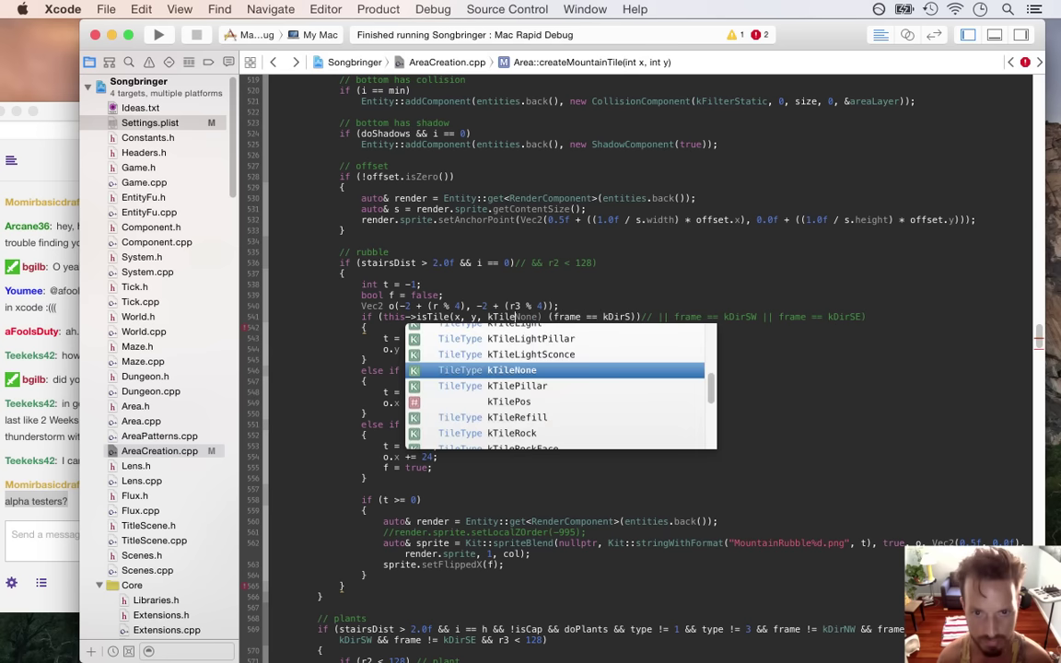
{"action": "key", "text": "Return"}
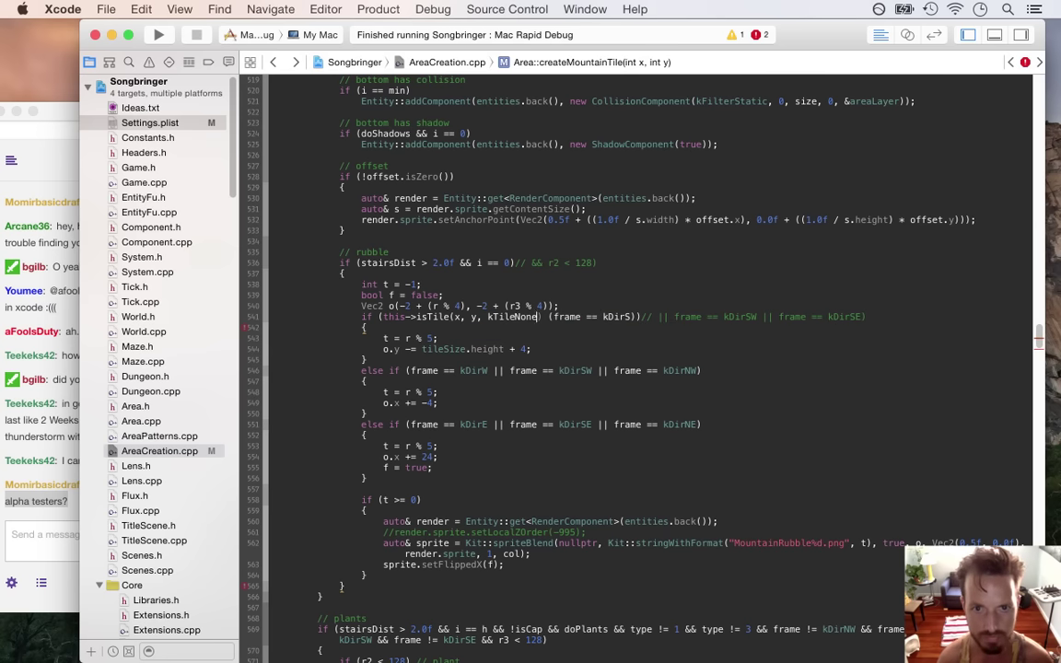
{"action": "key", "text": "Right"}
{"action": "type", "text": "&&"}
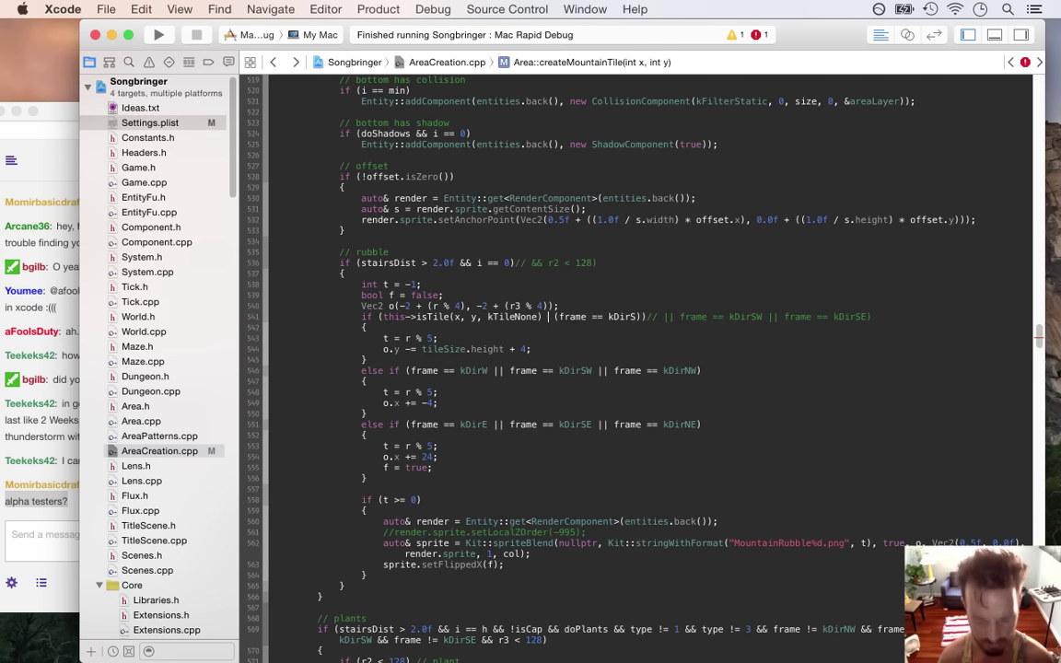
- Change the isTile check's y argument in the kDirS condition to "y - 1" and save the file
{"action": "key", "text": "Left"}
{"action": "key", "text": "Left"}
{"action": "key", "text": "Left"}
{"action": "key", "text": "Left"}
{"action": "key", "text": "Left"}
{"action": "key", "text": "Left"}
{"action": "key", "text": "Left"}
{"action": "key", "text": "Left"}
{"action": "key", "text": "Left"}
{"action": "key", "text": "Left"}
{"action": "key", "text": "Left"}
{"action": "key", "text": "Left"}
{"action": "key", "text": "Left"}
{"action": "key", "text": "Left"}
{"action": "key", "text": "Left"}
{"action": "type", "text": "- 1"}
{"action": "key", "text": "Right"}
{"action": "key", "text": "Right"}
{"action": "key", "text": "Right"}
{"action": "key", "text": "Right"}
{"action": "key", "text": "Right"}
{"action": "key", "text": "Right"}
{"action": "key", "text": "Right"}
{"action": "key", "text": "Right"}
{"action": "key", "text": "Right"}
{"action": "key", "text": "Right"}
{"action": "key", "text": "Right"}
{"action": "key", "text": "Right"}
{"action": "key", "text": "Right"}
{"action": "key", "text": "Right"}
{"action": "key", "text": "Right"}
{"action": "key", "text": "Right"}
{"action": "key", "text": "Right"}
{"action": "key", "text": "super+s"}
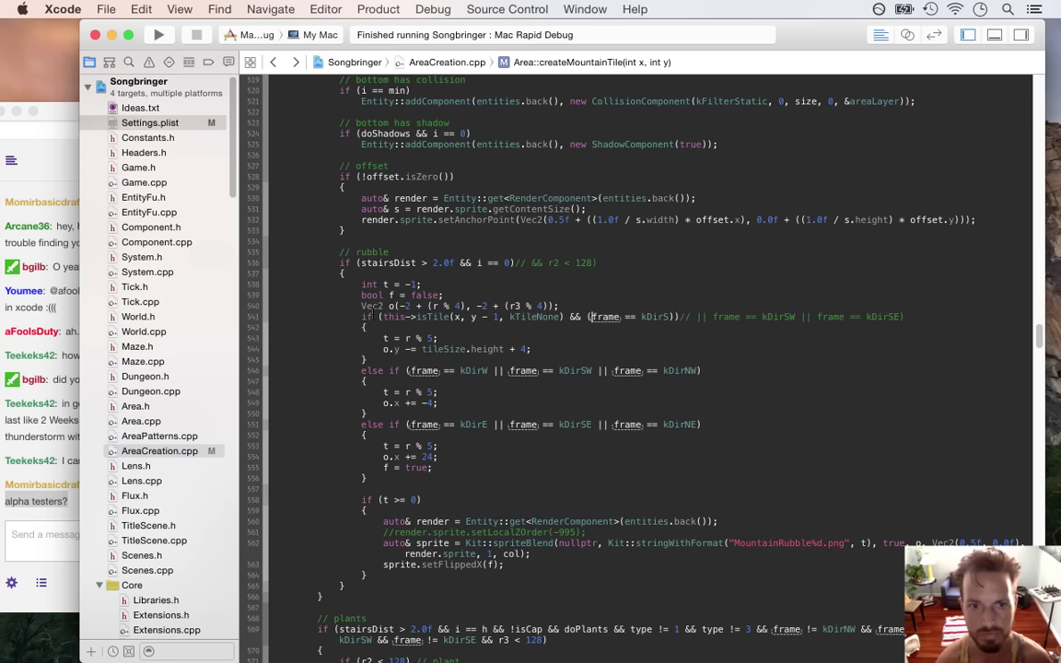
- Copy the isTile check into the kDirW else-if condition and close the extra parenthesis at its end
{"action": "left_click_drag", "start_coordinate": [425, 316], "coordinate": [591, 313]}
{"action": "key", "text": "super+c"}
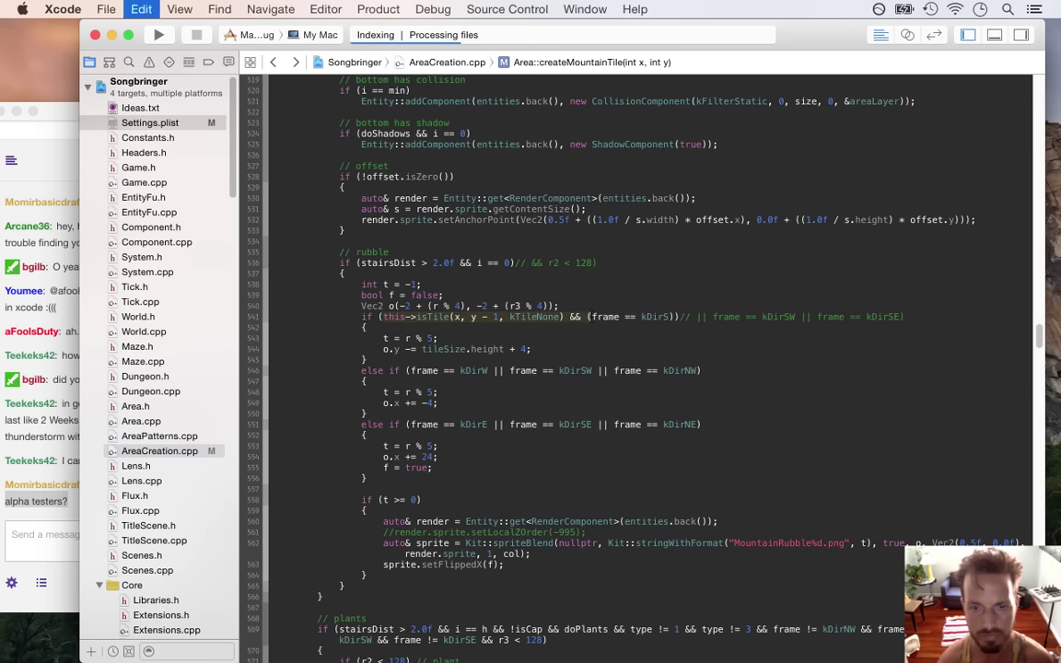
{"action": "left_click", "coordinate": [365, 359]}
{"action": "left_click", "coordinate": [383, 370]}
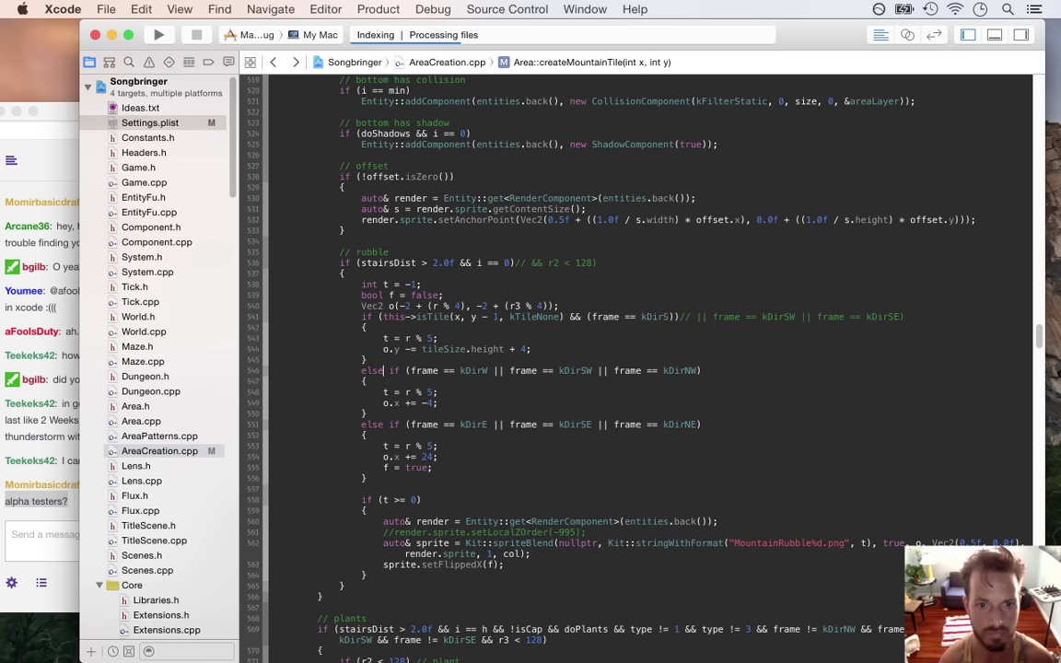
{"action": "key", "text": "super+v"}
{"action": "type", "text": "&& ("}
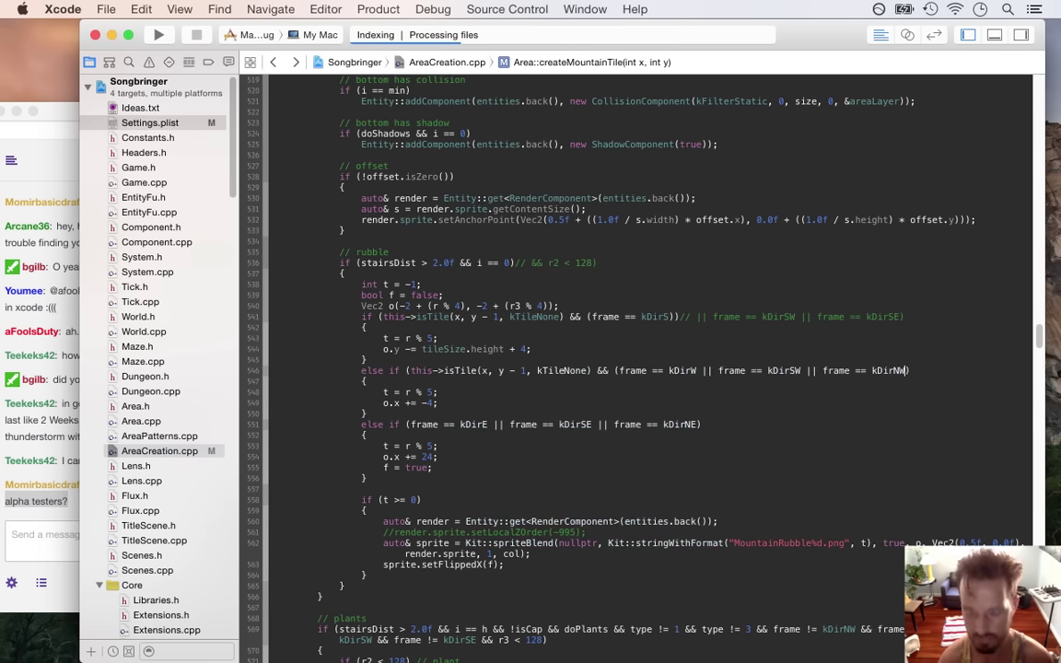
{"action": "type", "text": ")"}
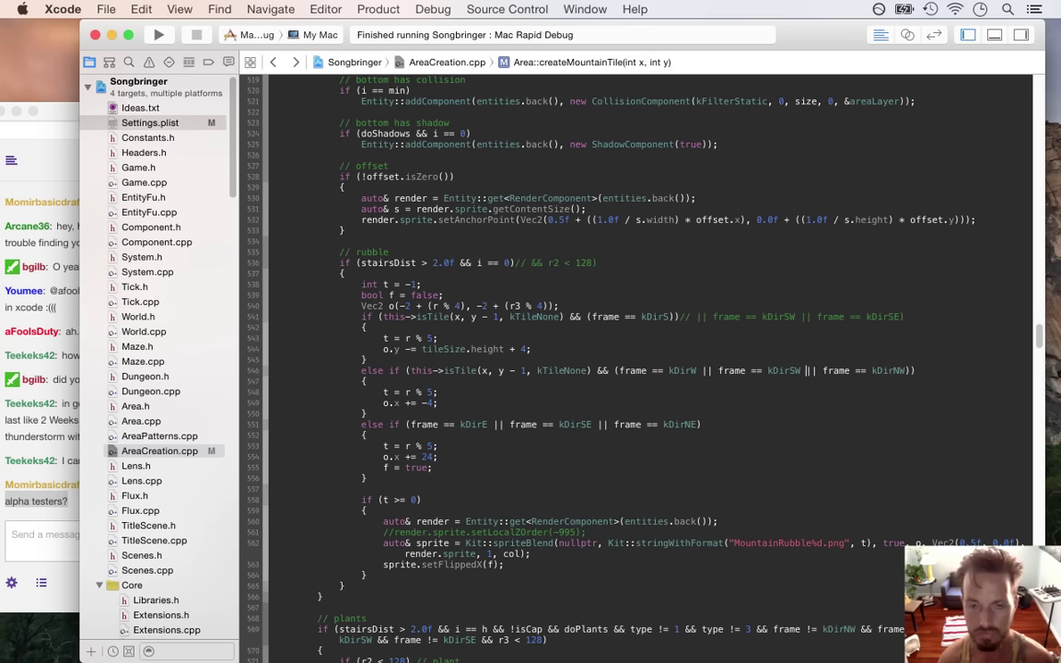
- Change the isTile arguments in the kDirW condition to "x - 1, y"
{"action": "key", "text": "Left"}
{"action": "key", "text": "Left"}
{"action": "key", "text": "Left"}
{"action": "key", "text": "Left"}
{"action": "key", "text": "Left"}
{"action": "key", "text": "Left"}
{"action": "key", "text": "Left"}
{"action": "key", "text": "Left"}
{"action": "key", "text": "Left"}
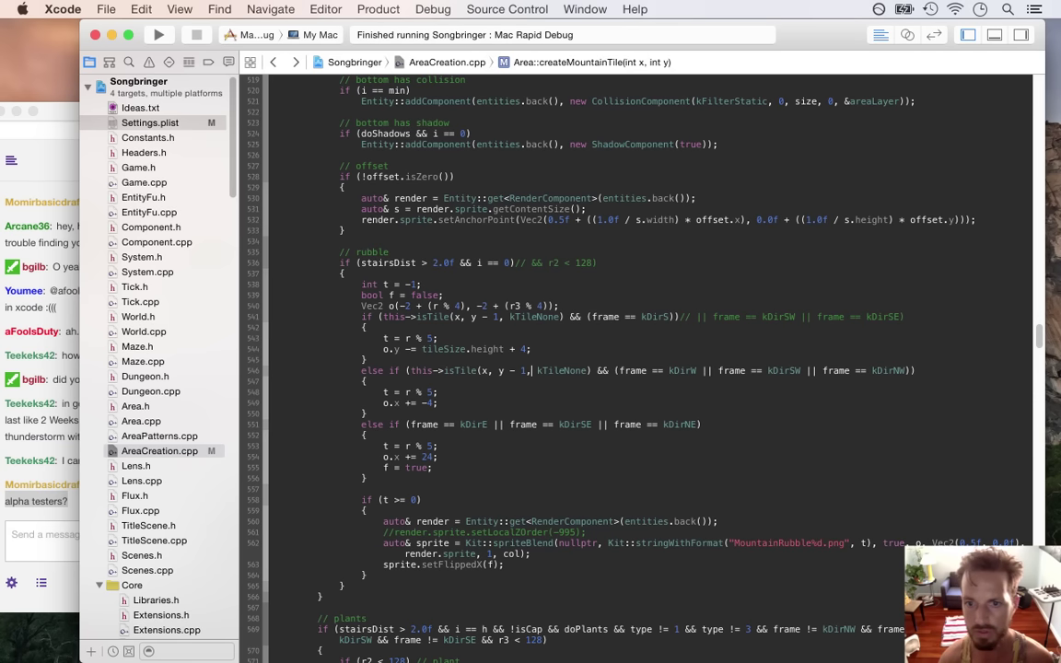
{"action": "key", "text": "Delete"}
{"action": "key", "text": "Delete"}
{"action": "key", "text": "Delete"}
{"action": "key", "text": "Left"}
{"action": "key", "text": "Left"}
{"action": "key", "text": "Left"}
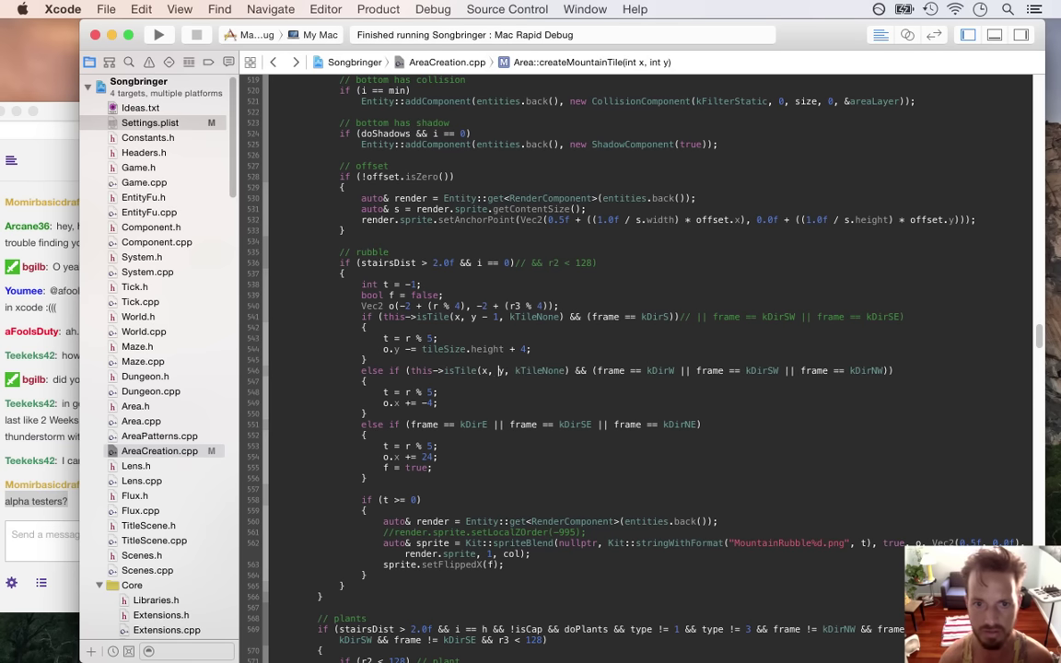
{"action": "type", "text": "- 1"}
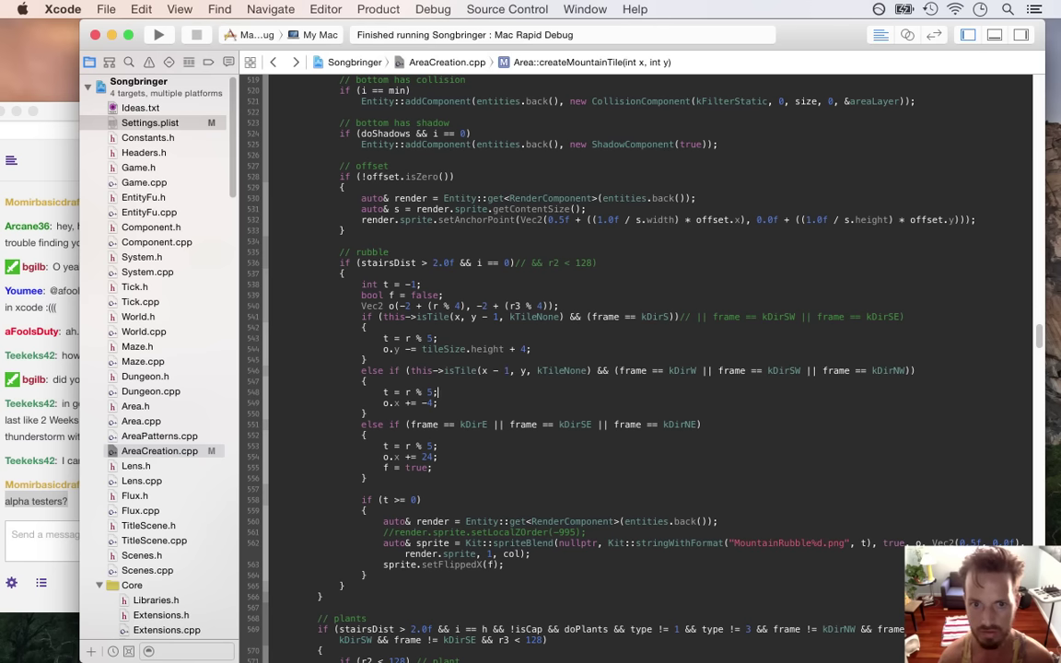
- Add the isTile check to the kDirE else-if condition with arguments "x + 1, y, kTileNone" and close its parenthesis
{"action": "left_click", "coordinate": [361, 425]}
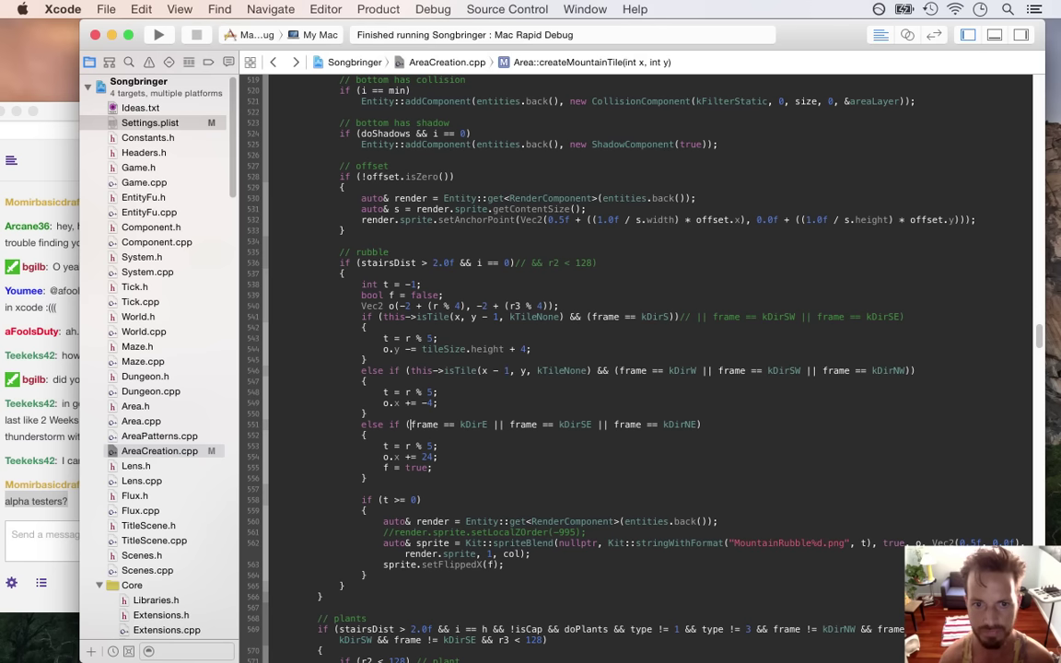
{"action": "key", "text": "cmd+v"}
{"action": "key", "text": "BackSpace"}
{"action": "key", "text": "BackSpace"}
{"action": "key", "text": "BackSpace"}
{"action": "key", "text": "BackSpace"}
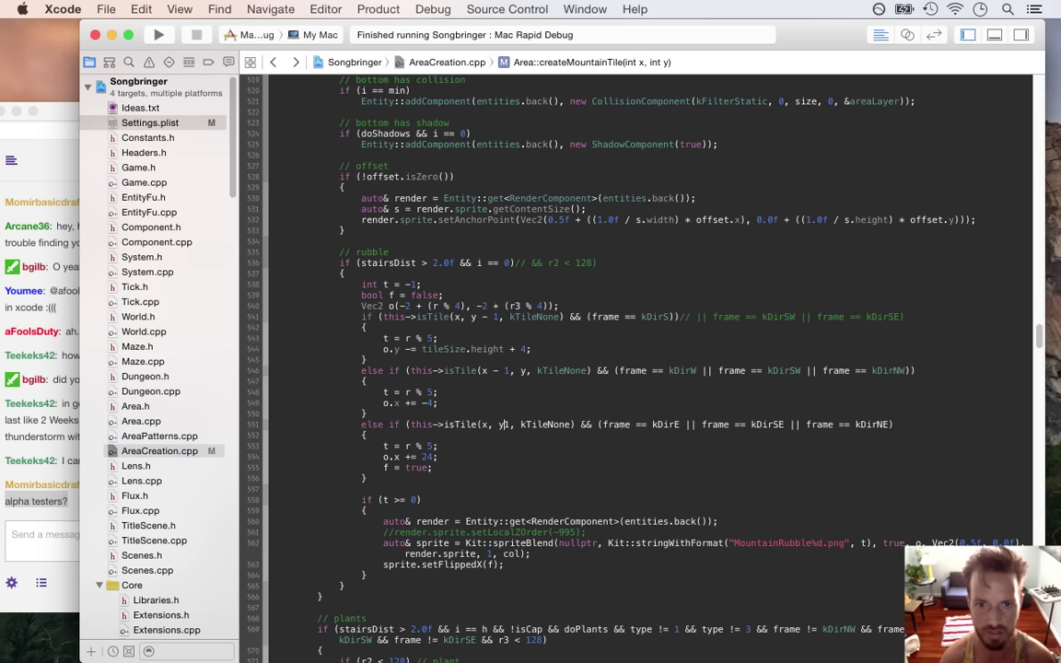
{"action": "type", "text": "+ 1"}
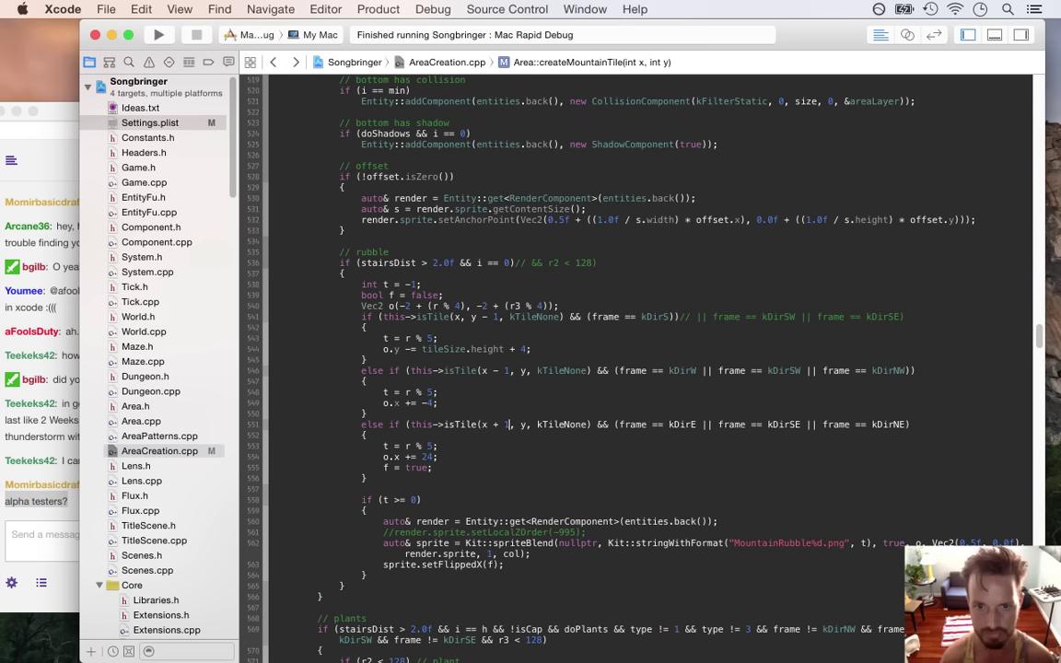
{"action": "type", "text": ")"}
- Build and run the game to check the rubble placement around the mountains, and quit it
{"action": "key", "text": "super+r"}
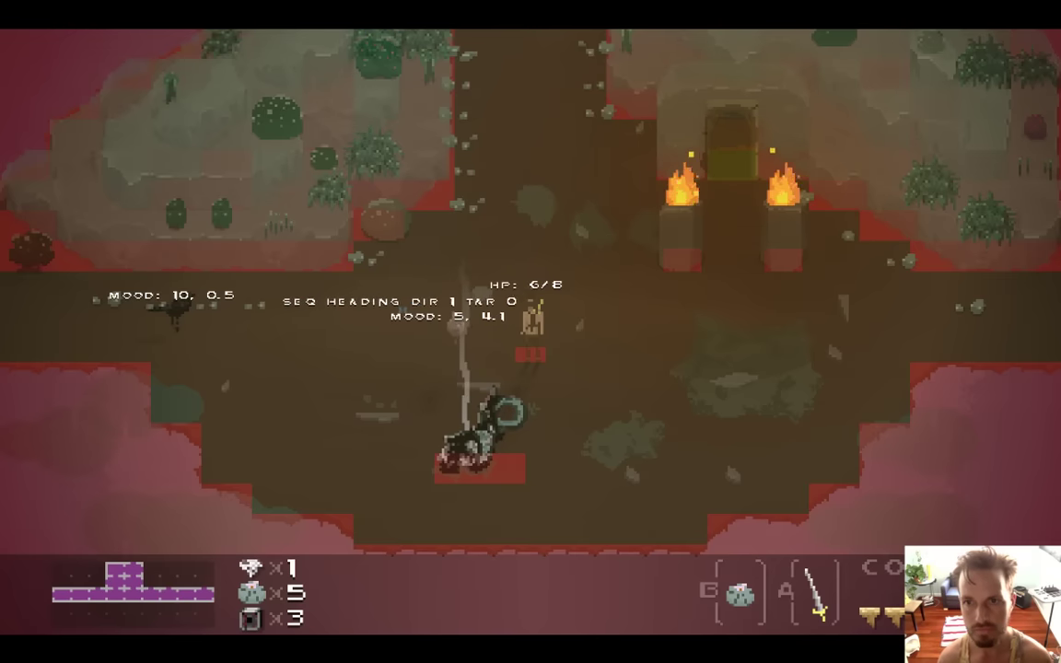
{"action": "key", "text": "super+q"}
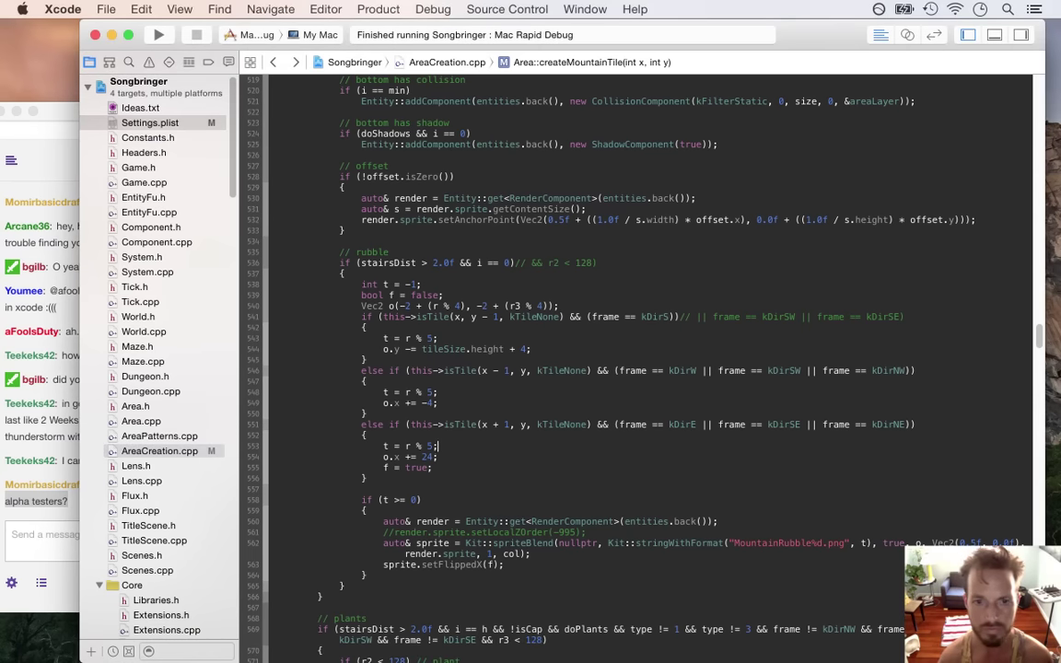
- Add "o.x += tileSize.width * 0.5f;" to the kDirS rubble branch and run the game again
{"action": "key", "text": "Return"}
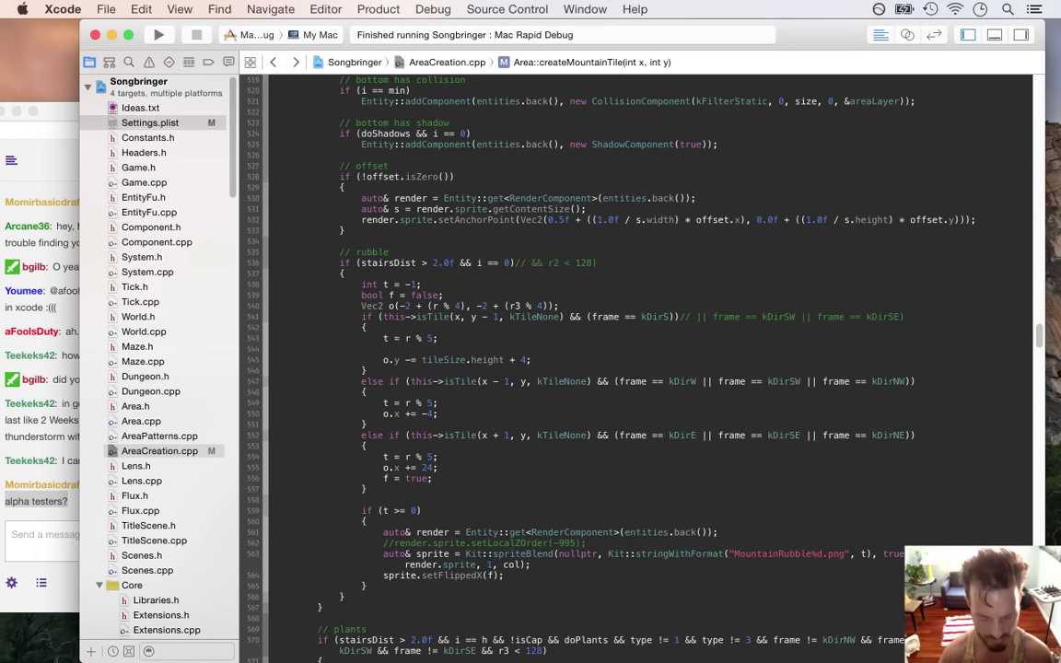
{"action": "type", "text": "o.x +="}
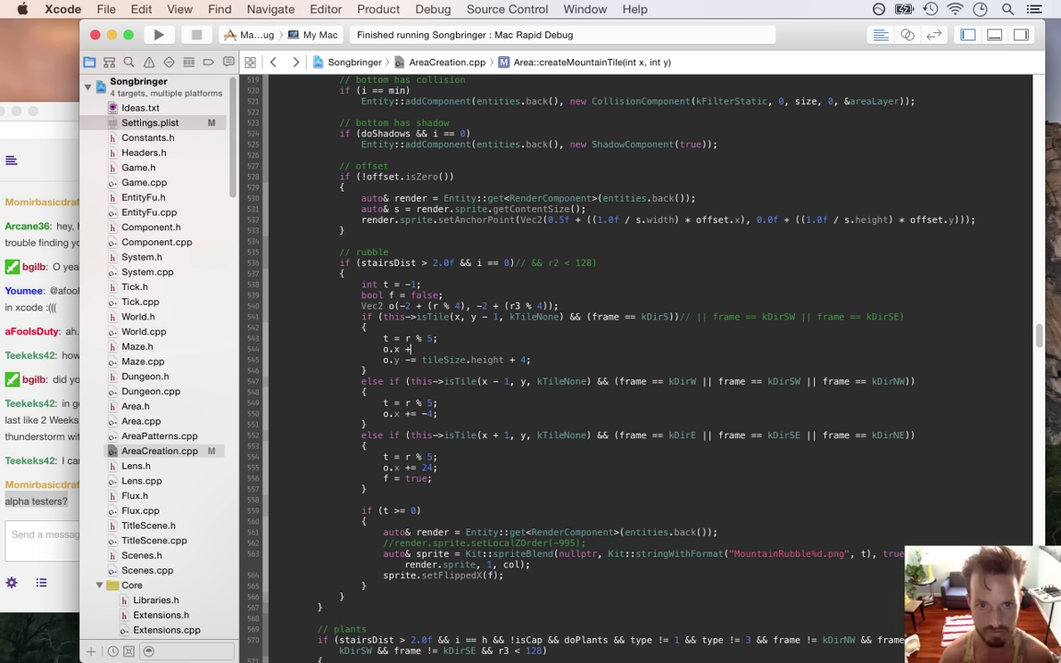
{"action": "type", "text": " 10"}
{"action": "key", "text": "BackSpace"}
{"action": "key", "text": "BackSpace"}
{"action": "type", "text": "tileSize.width * 0.5f;"}
{"action": "key", "text": "super+r"}
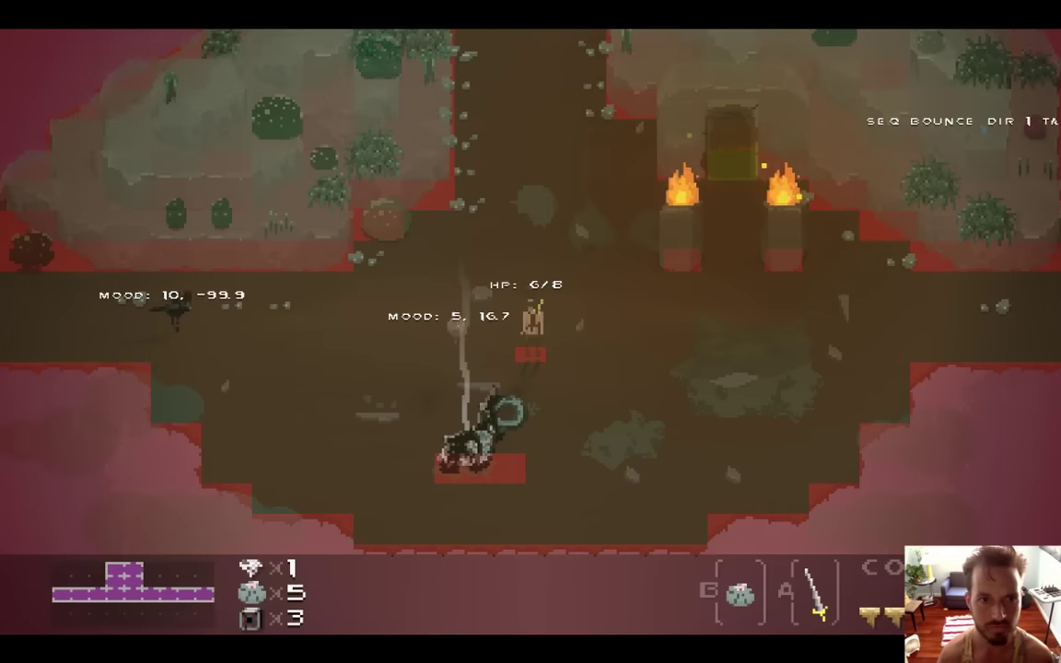
- Quit the game, change the kDirS branch's y offset to "tileSize.height * 0.5f + 4", and test-run the game
{"action": "key", "text": "super+q"}
{"action": "key", "text": "Down"}
{"action": "key", "text": "Down"}
{"action": "key", "text": "Down"}
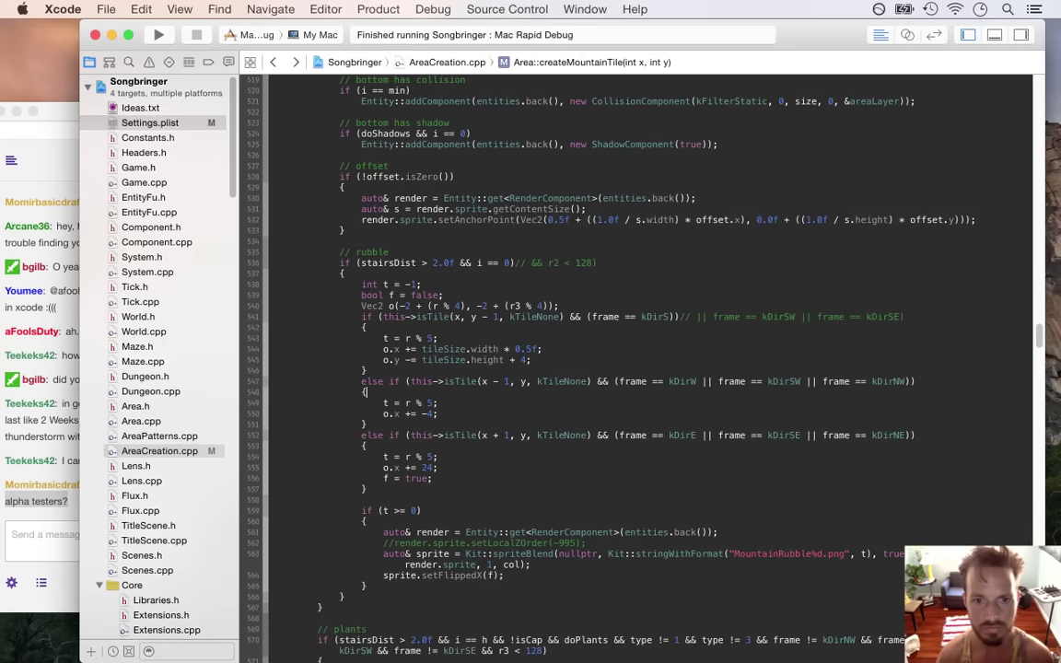
{"action": "key", "text": "Left"}
{"action": "key", "text": "Left"}
{"action": "key", "text": "Left"}
{"action": "key", "text": "Left"}
{"action": "key", "text": "Left"}
{"action": "key", "text": "Left"}
{"action": "key", "text": "Left"}
{"action": "key", "text": "Left"}
{"action": "key", "text": "Left"}
{"action": "key", "text": "Left"}
{"action": "key", "text": "Left"}
{"action": "key", "text": "Left"}
{"action": "key", "text": "Left"}
{"action": "key", "text": "Left"}
{"action": "key", "text": "Left"}
{"action": "key", "text": "Left"}
{"action": "key", "text": "Left"}
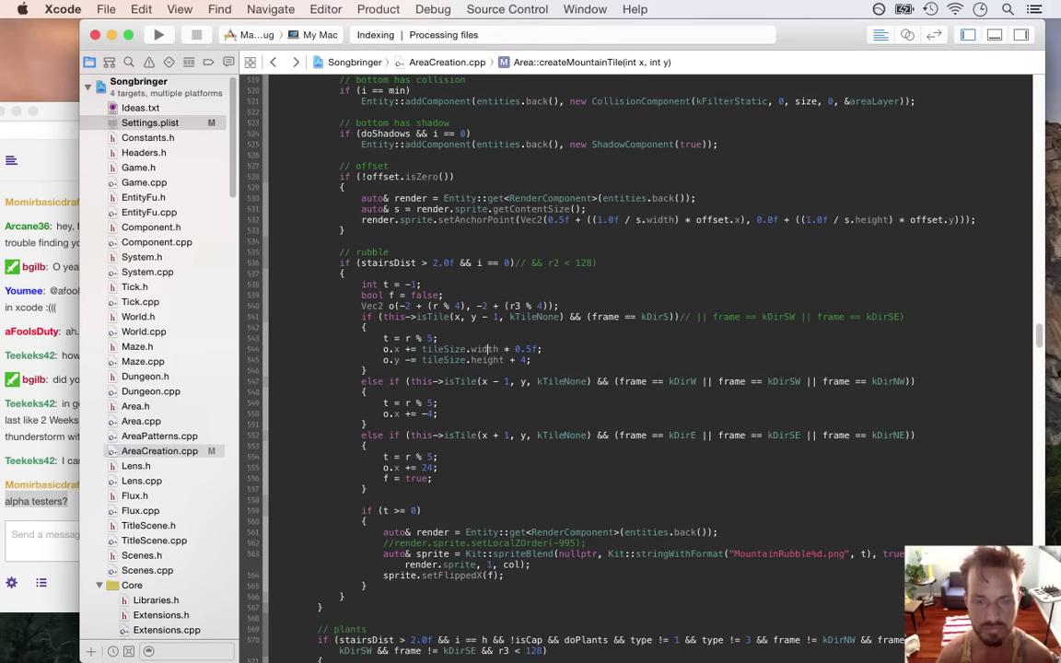
{"action": "left_click", "coordinate": [479, 360]}
{"action": "type", "text": "* 0."}
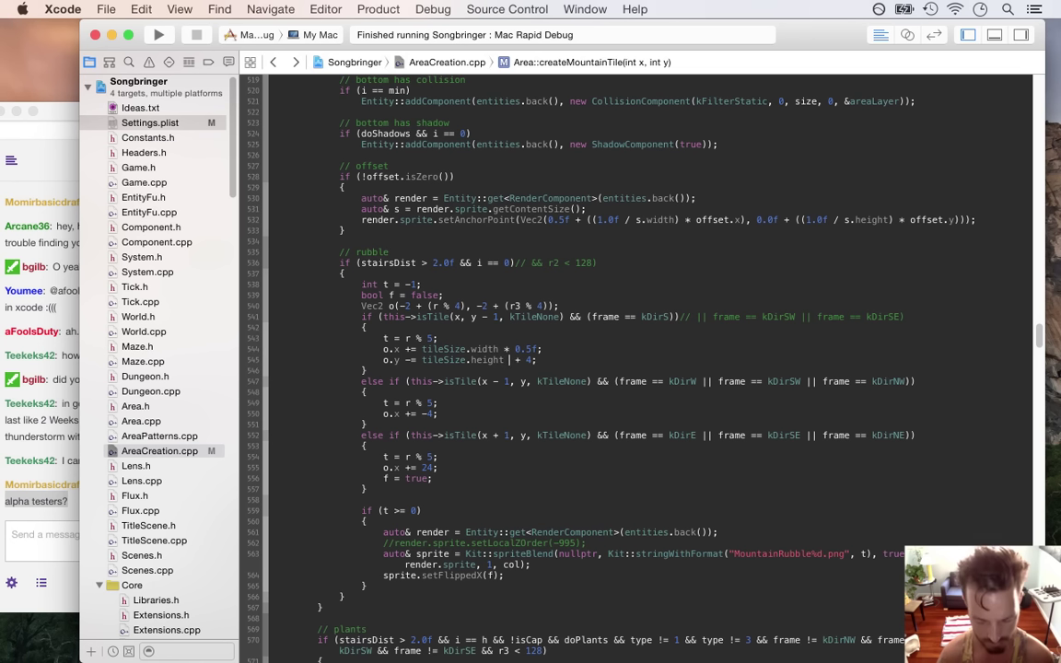
{"action": "type", "text": "5f"}
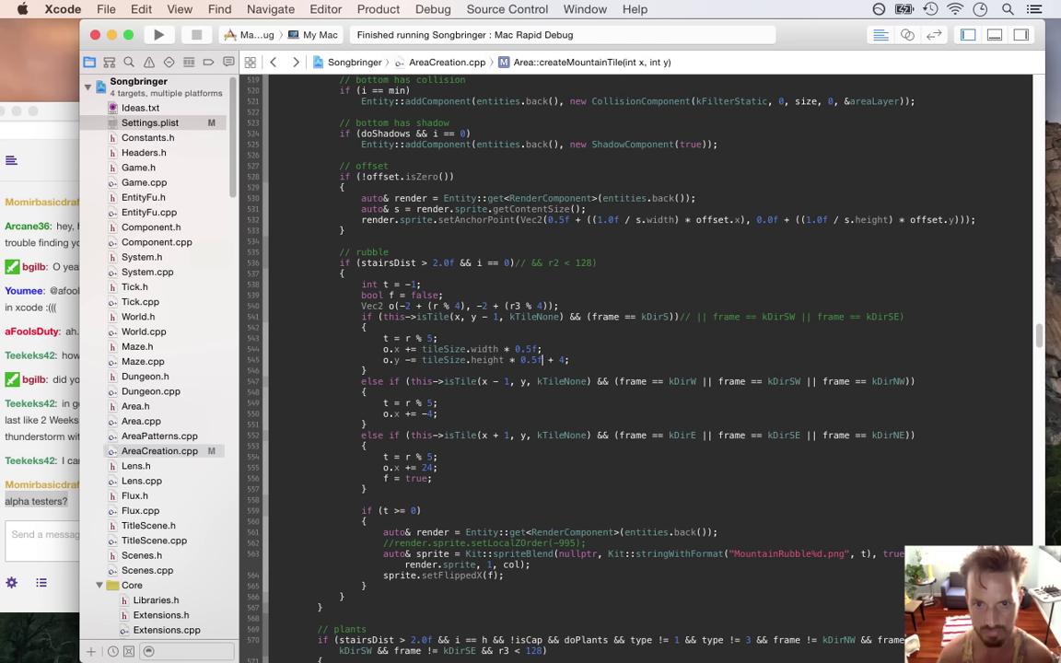
{"action": "key", "text": "super+r"}
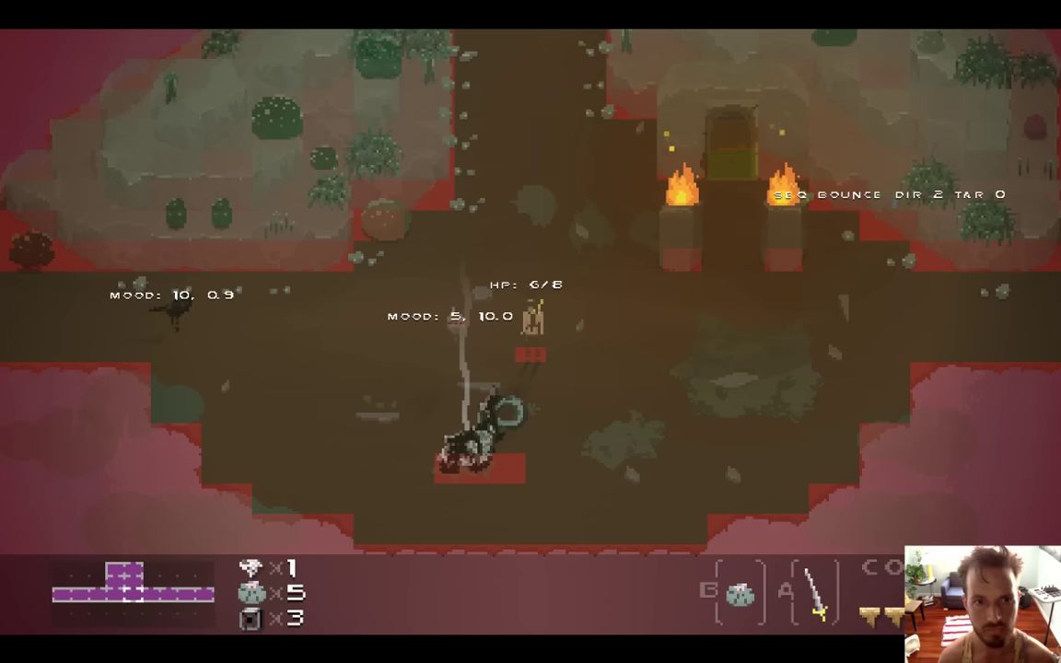
{"action": "key", "text": "super+q"}
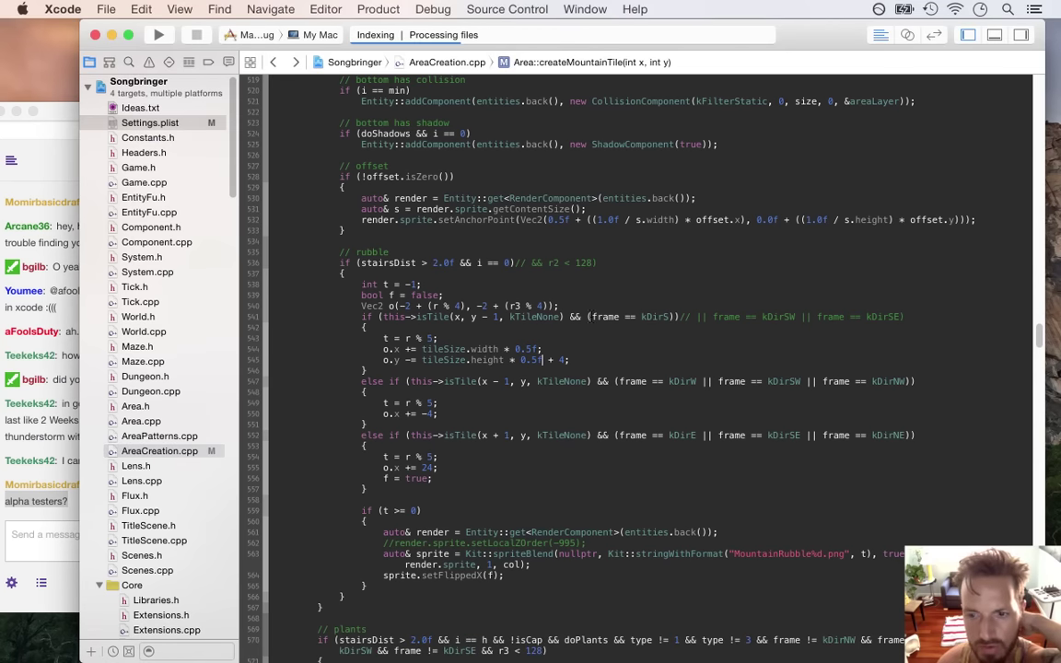
- Change the second isTile argument to "y - 1" in both the kDirE and kDirW conditions, and test-run the game
{"action": "key", "text": "Down"}
{"action": "key", "text": "Down"}
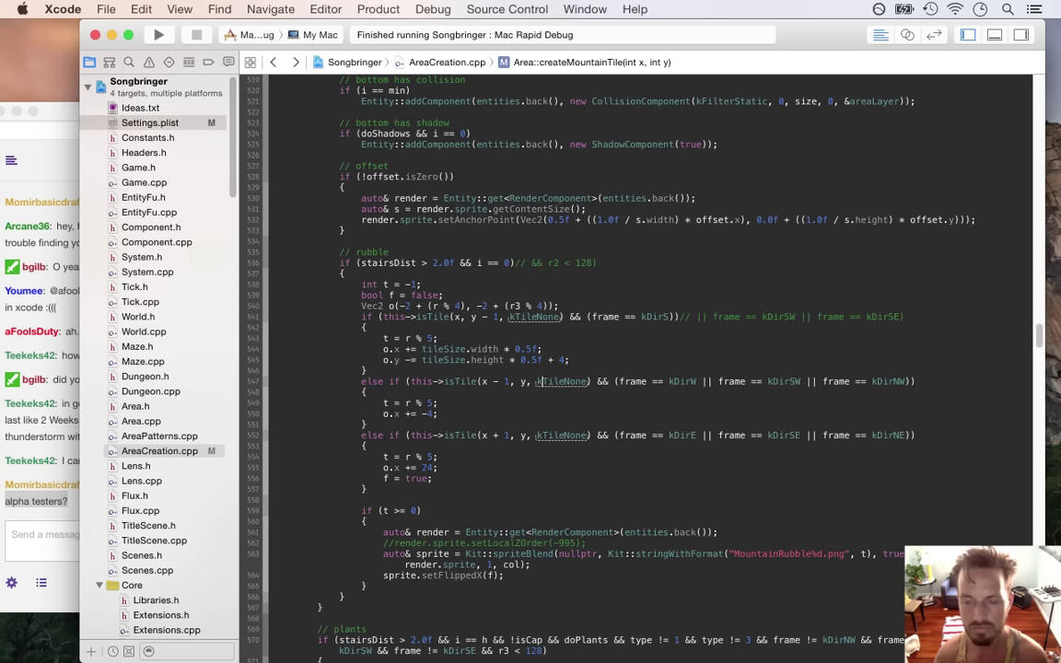
{"action": "left_click", "coordinate": [367, 423]}
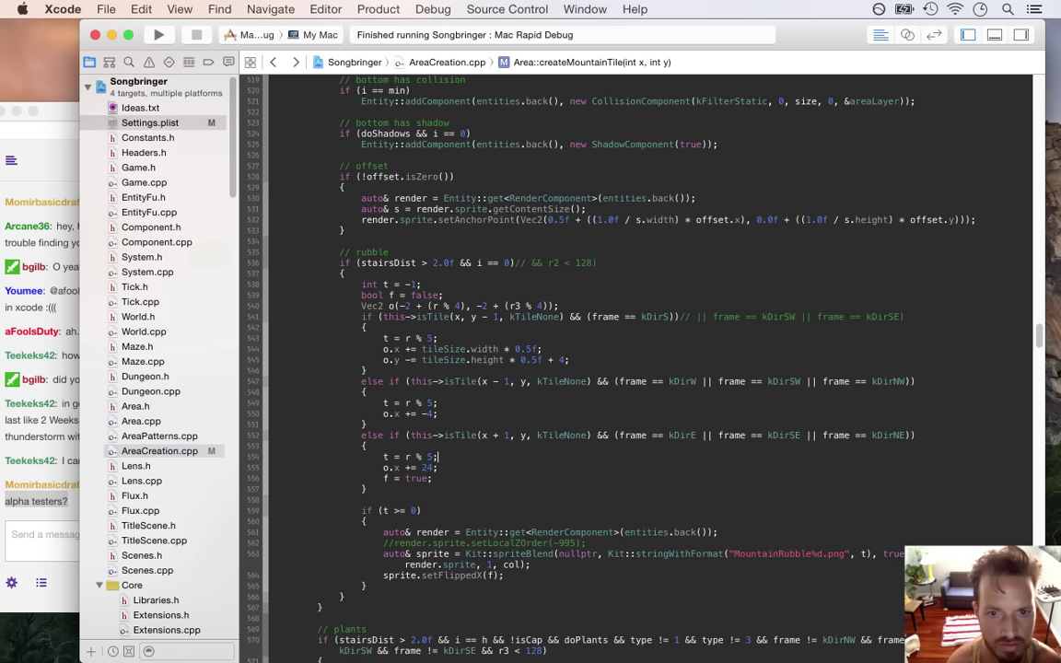
{"action": "left_click", "coordinate": [522, 436]}
{"action": "type", "text": "- 1,"}
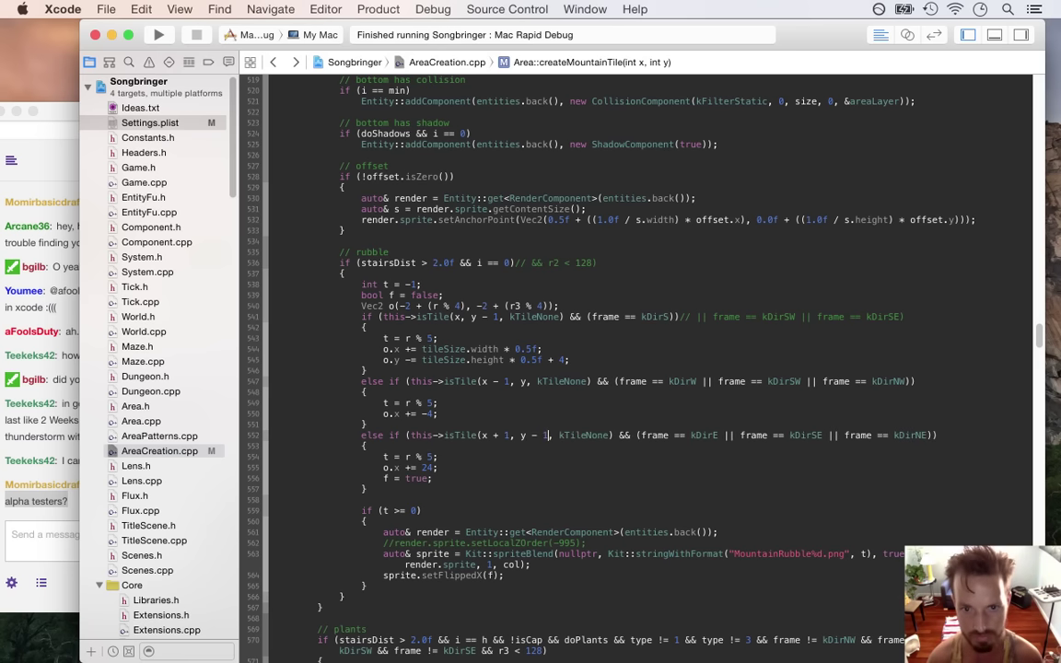
{"action": "type", "text": " y - 1"}
{"action": "key", "text": "super+r"}
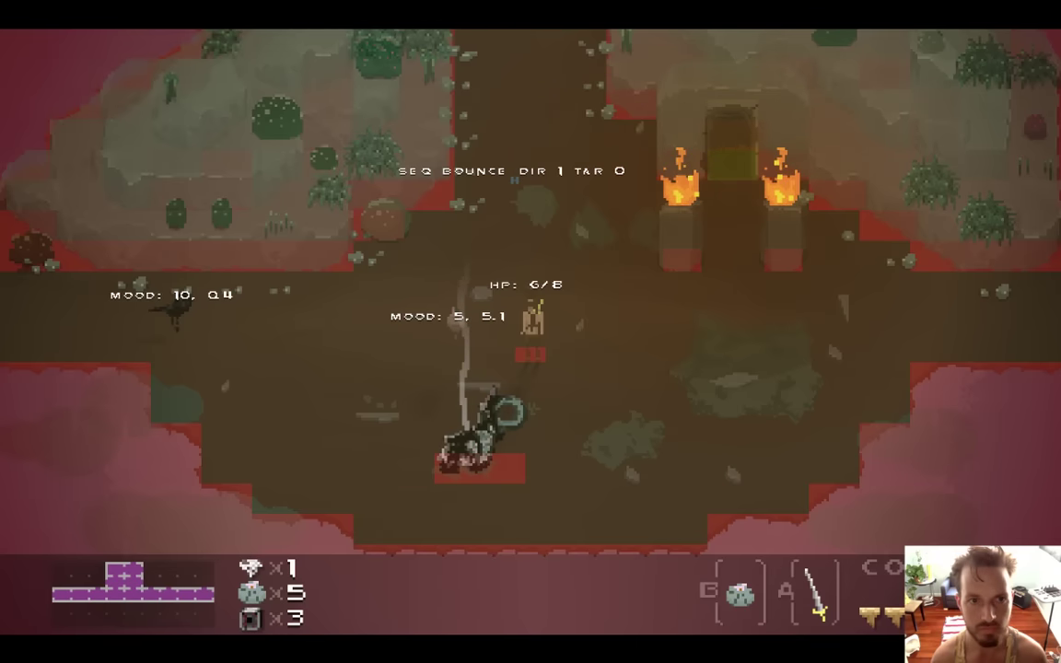
{"action": "key", "text": "super+q"}
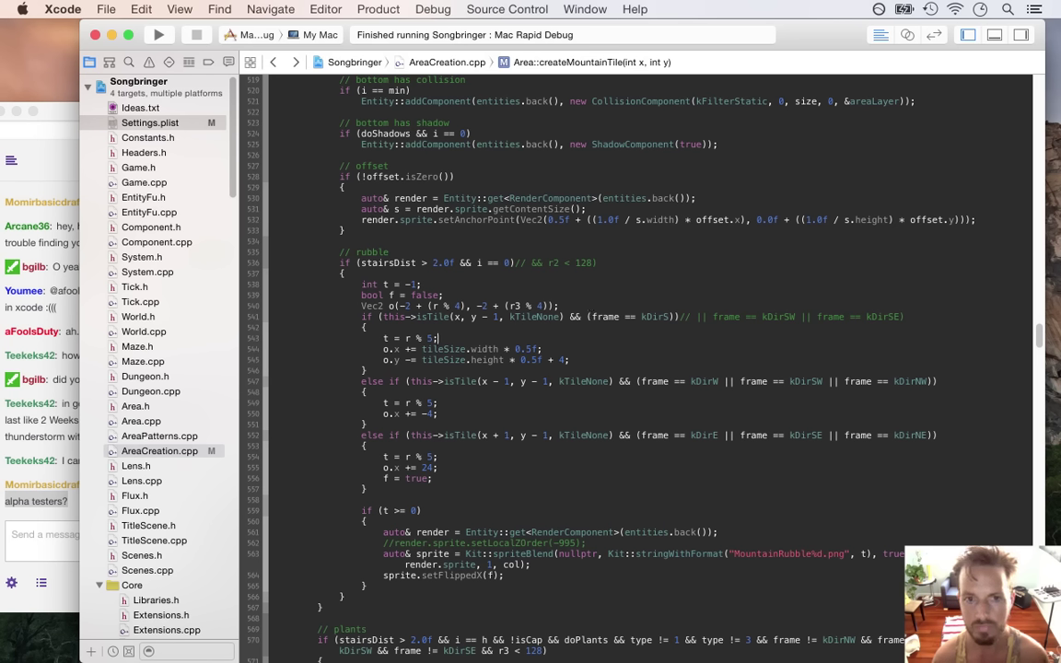
- Initialise t with "r % 5" and add a final else branch with "t = -1;" after the kDirE rubble branch
{"action": "type", "text": "r %"}
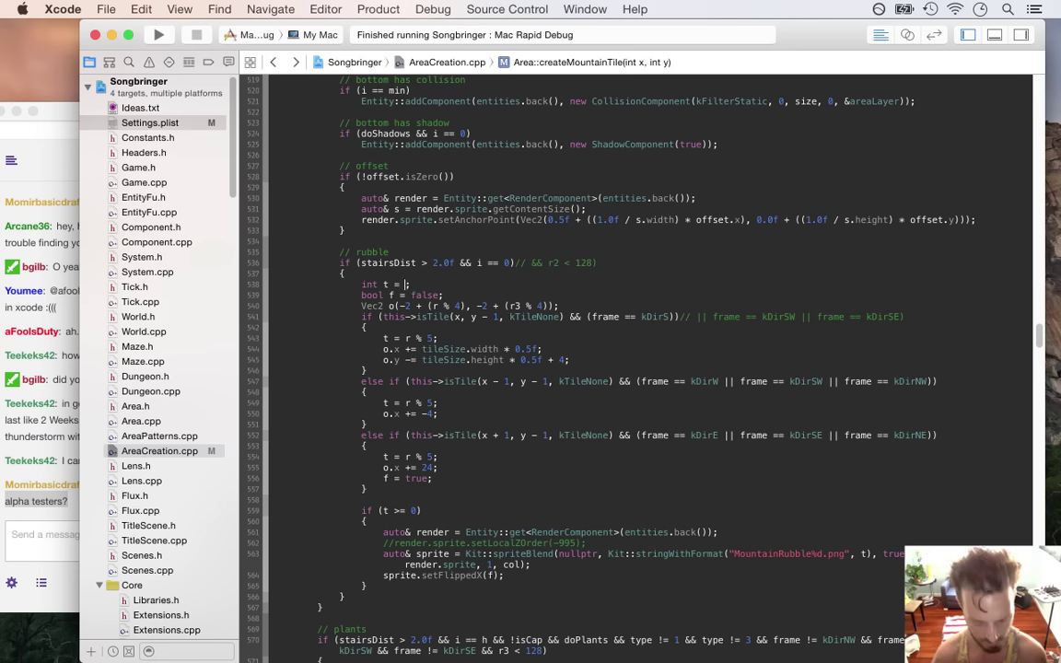
{"action": "type", "text": " 5"}
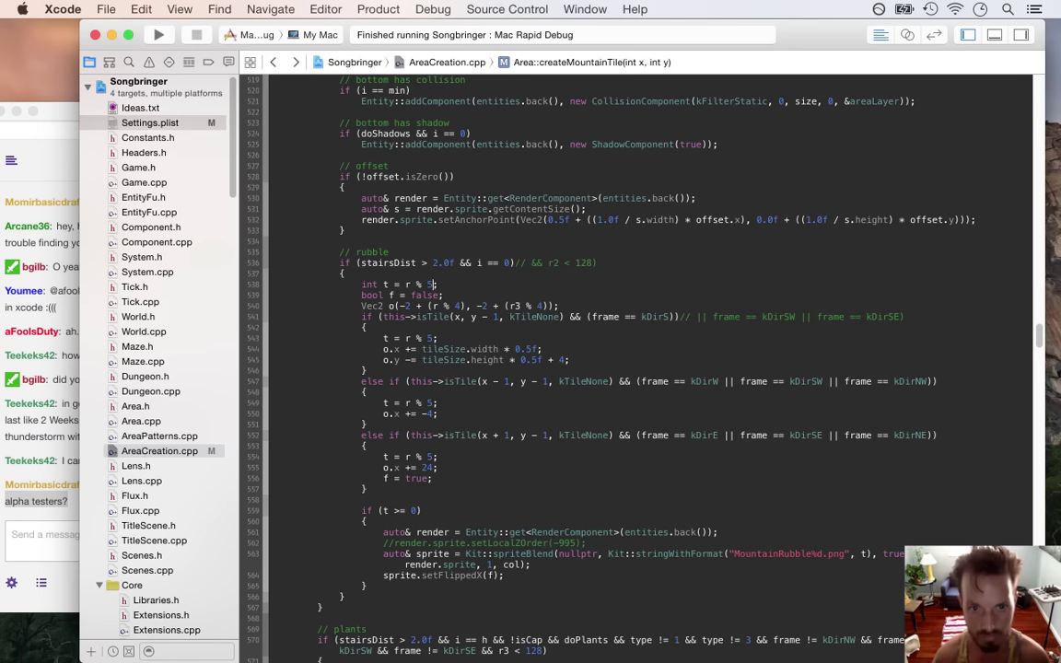
{"action": "key", "text": "Down"}
{"action": "key", "text": "Down"}
{"action": "key", "text": "Down"}
{"action": "key", "text": "Down"}
{"action": "key", "text": "Down"}
{"action": "key", "text": "Down"}
{"action": "key", "text": "Down"}
{"action": "key", "text": "Down"}
{"action": "key", "text": "Down"}
{"action": "key", "text": "Down"}
{"action": "key", "text": "Down"}
{"action": "key", "text": "Down"}
{"action": "key", "text": "Down"}
{"action": "key", "text": "Down"}
{"action": "key", "text": "Down"}
{"action": "key", "text": "Down"}
{"action": "key", "text": "Return"}
{"action": "type", "text": "else"}
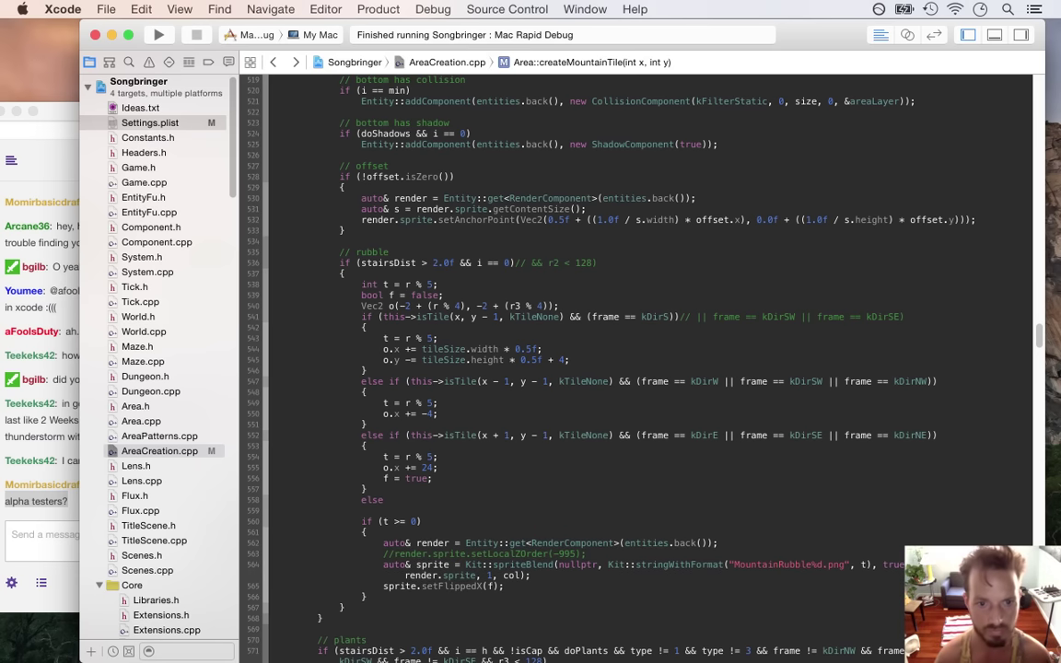
{"action": "key", "text": "Return"}
{"action": "type", "text": "t = -"}
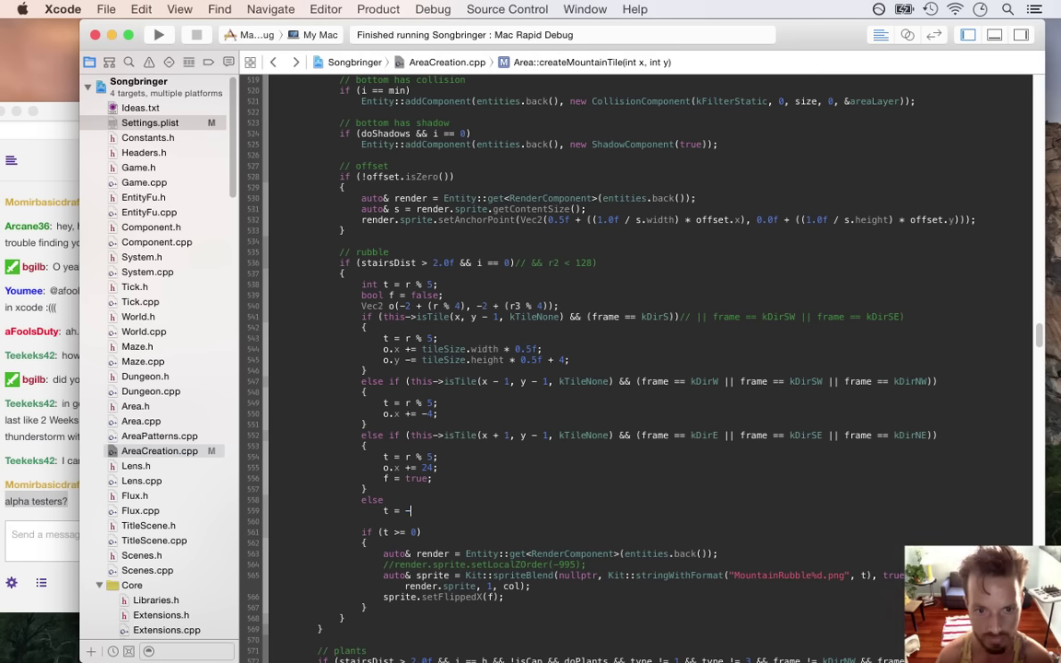
{"action": "type", "text": "1;;"}
- Delete the redundant "t = r % 5;" lines from the kDirS, kDirW and kDirE rubble branches
{"action": "key", "text": "Up"}
{"action": "key", "text": "Up"}
{"action": "key", "text": "Up"}
{"action": "key", "text": "Up"}
{"action": "key", "text": "Up"}
{"action": "key", "text": "Up"}
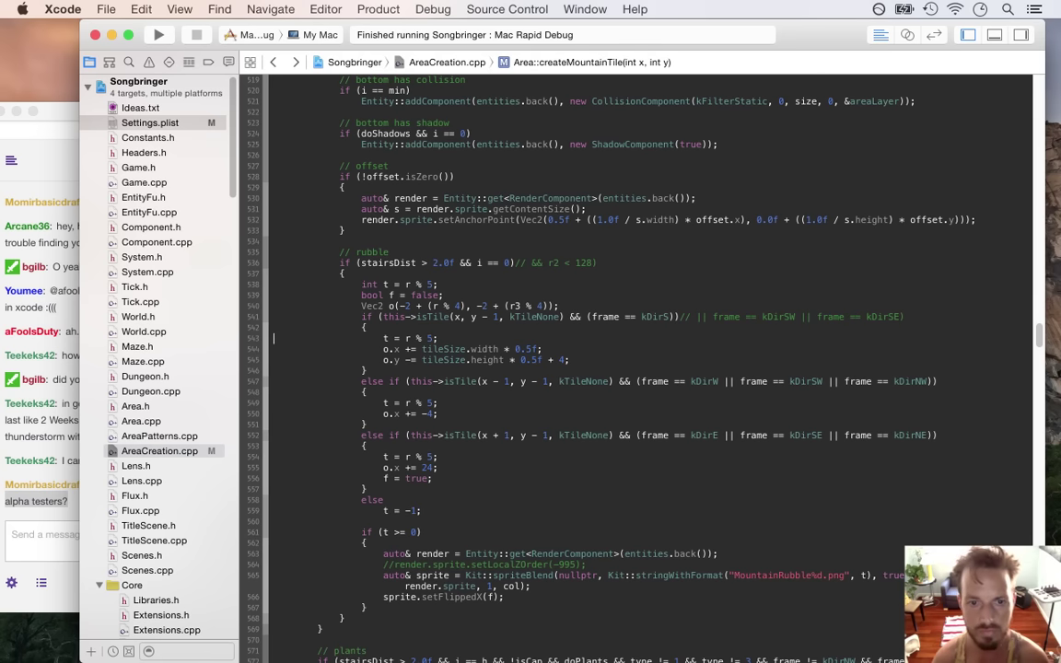
{"action": "key", "text": "shift+Down"}
{"action": "key", "text": "BackSpace"}
{"action": "key", "text": "Down"}
{"action": "key", "text": "Down"}
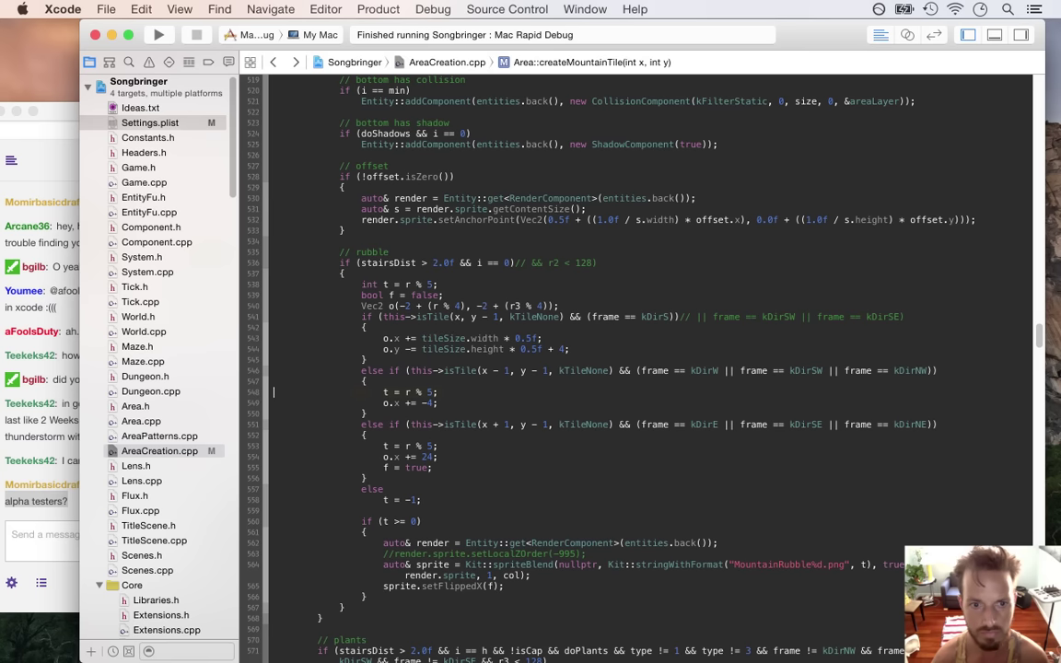
{"action": "key", "text": "shift+Down"}
{"action": "key", "text": "BackSpace"}
{"action": "key", "text": "Down"}
{"action": "key", "text": "shift+Down"}
{"action": "key", "text": "BackSpace"}
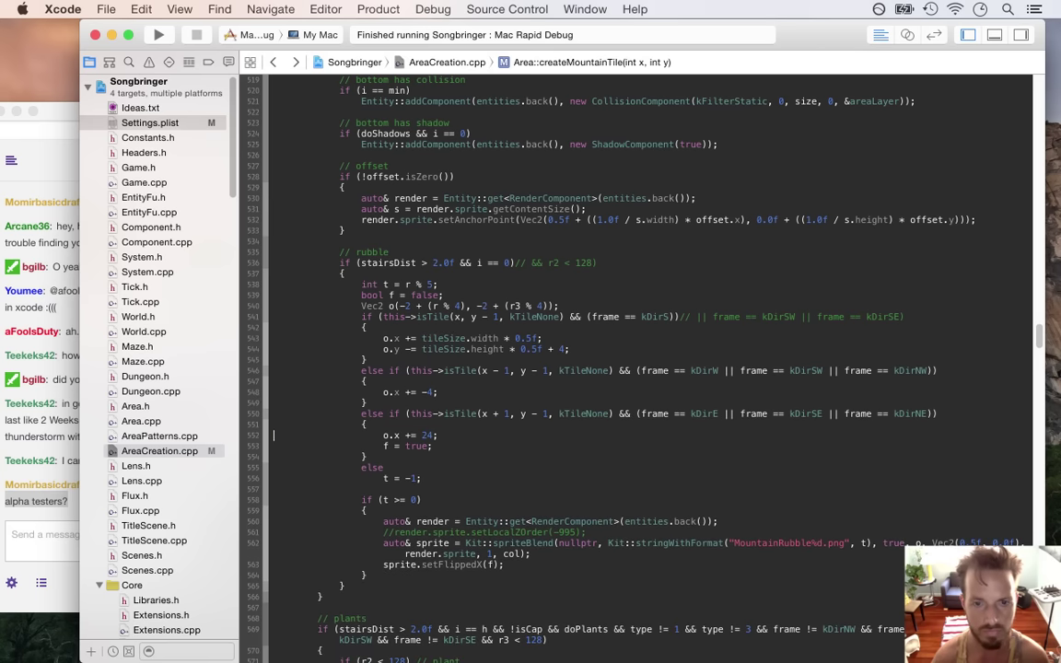
- Simplify the kDirS condition's frame check to "frame == kDirS" without inner parentheses and remove its trailing commented-out alternatives
{"action": "key", "text": "Left"}
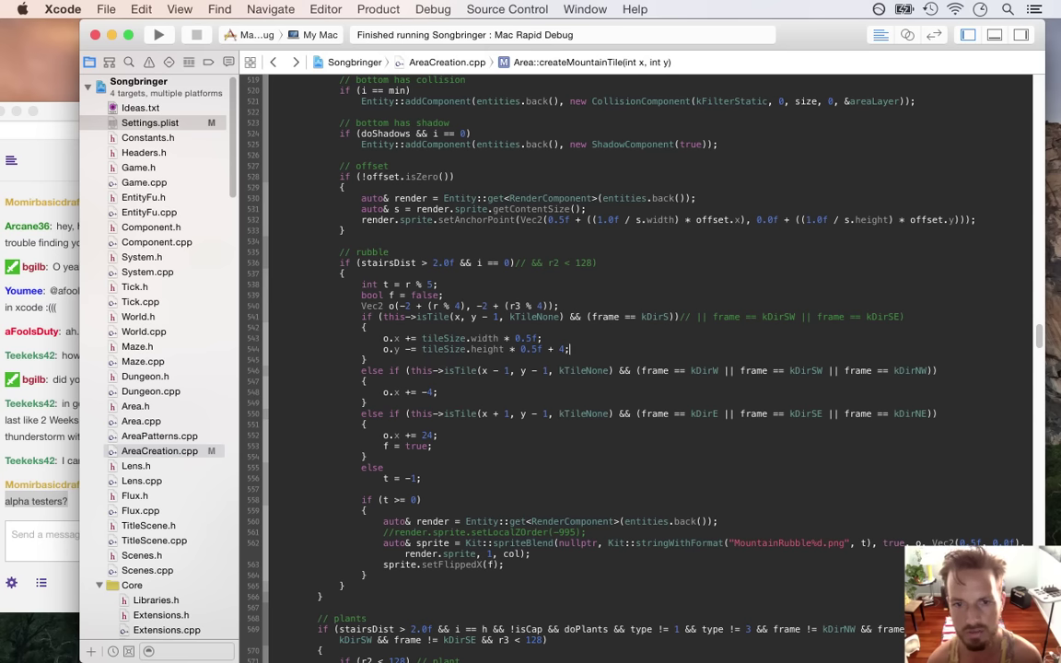
{"action": "key", "text": "Left"}
{"action": "key", "text": "Left"}
{"action": "key", "text": "Left"}
{"action": "key", "text": "Left"}
{"action": "key", "text": "Left"}
{"action": "key", "text": "Left"}
{"action": "key", "text": "Left"}
{"action": "key", "text": "Left"}
{"action": "key", "text": "Left"}
{"action": "key", "text": "Left"}
{"action": "key", "text": "Left"}
{"action": "key", "text": "Left"}
{"action": "key", "text": "Left"}
{"action": "key", "text": "Left"}
{"action": "key", "text": "Left"}
{"action": "key", "text": "Delete"}
{"action": "key", "text": "Right"}
{"action": "key", "text": "Right"}
{"action": "key", "text": "Right"}
{"action": "key", "text": "Right"}
{"action": "key", "text": "Right"}
{"action": "key", "text": "Right"}
{"action": "key", "text": "Right"}
{"action": "key", "text": "Right"}
{"action": "key", "text": "Right"}
{"action": "key", "text": "Right"}
{"action": "key", "text": "Right"}
{"action": "key", "text": "Right"}
{"action": "key", "text": "Right"}
{"action": "key", "text": "Right"}
{"action": "key", "text": "Right"}
{"action": "key", "text": "super+shift+Right"}
{"action": "key", "text": "BackSpace"}
{"action": "key", "text": "Down"}
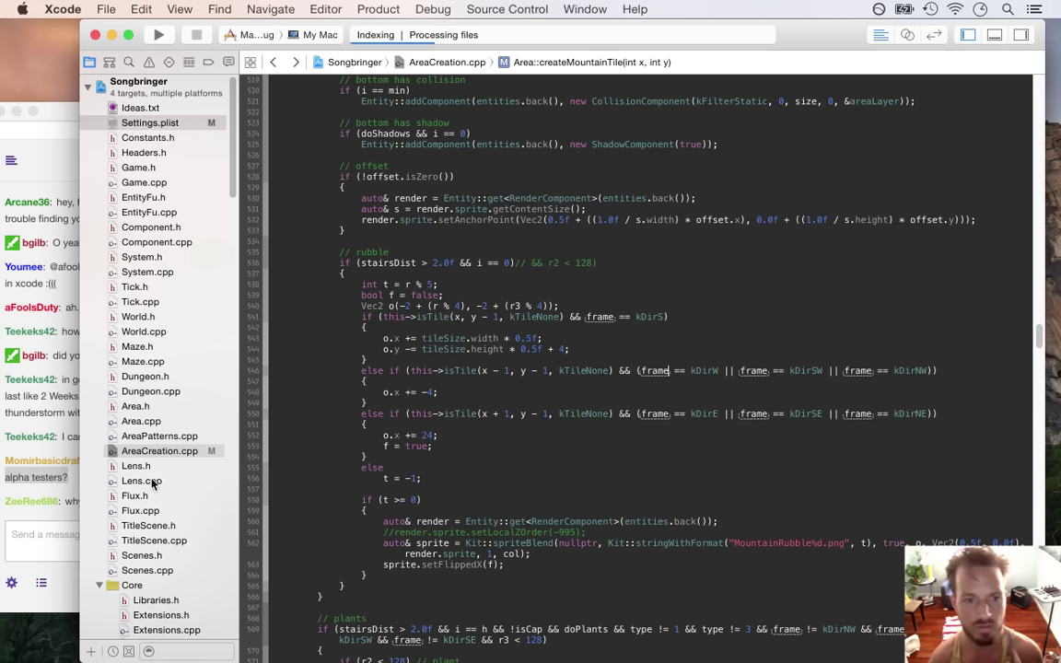
- Switch to the Twitch chat in Safari, highlight the message "why is it that quiet", and return to the code in Xcode
{"action": "left_click", "coordinate": [72, 513]}
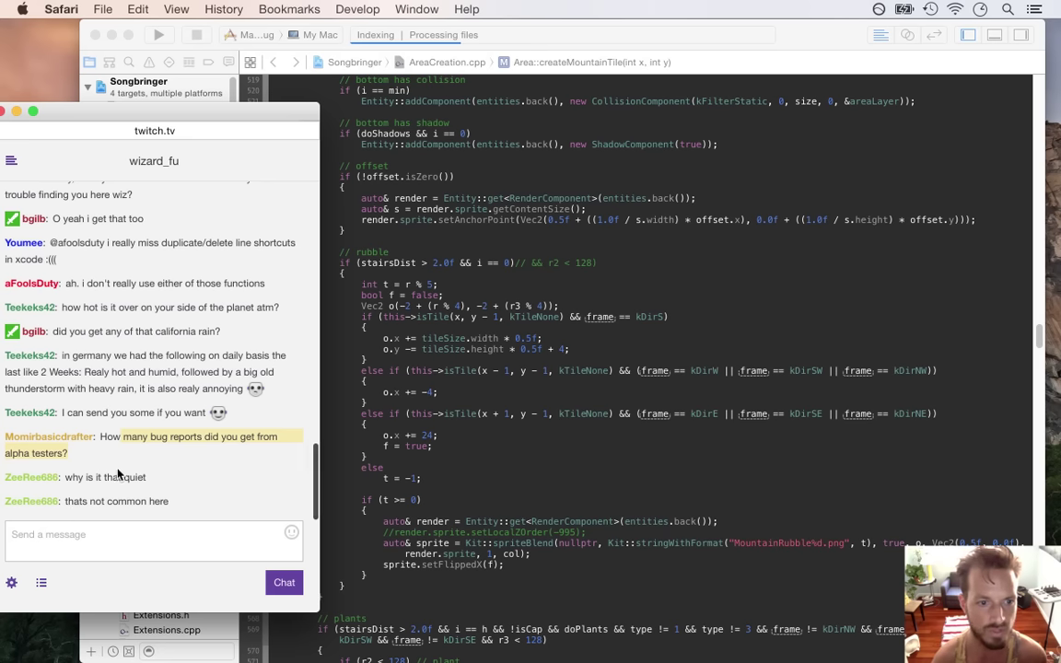
{"action": "left_click_drag", "start_coordinate": [108, 474], "coordinate": [148, 488]}
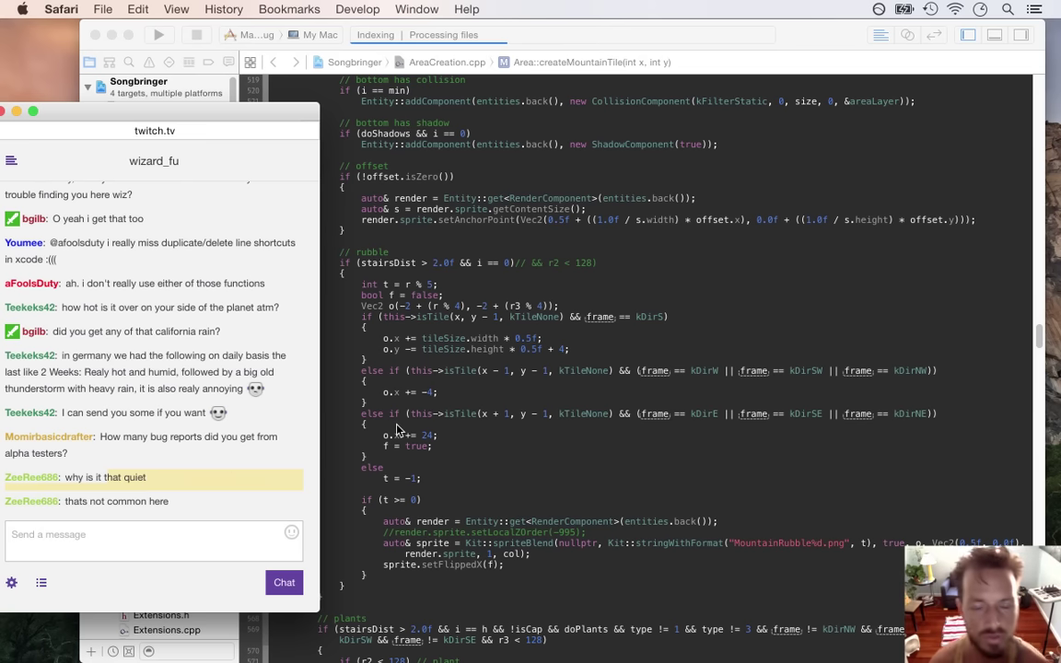
{"action": "left_click", "coordinate": [539, 399]}
- Reduce the kDirW condition's frame check to "frame == kDirW", removing the inner parentheses and the kDirSW and kDirNW alternatives
{"action": "key", "text": "Down"}
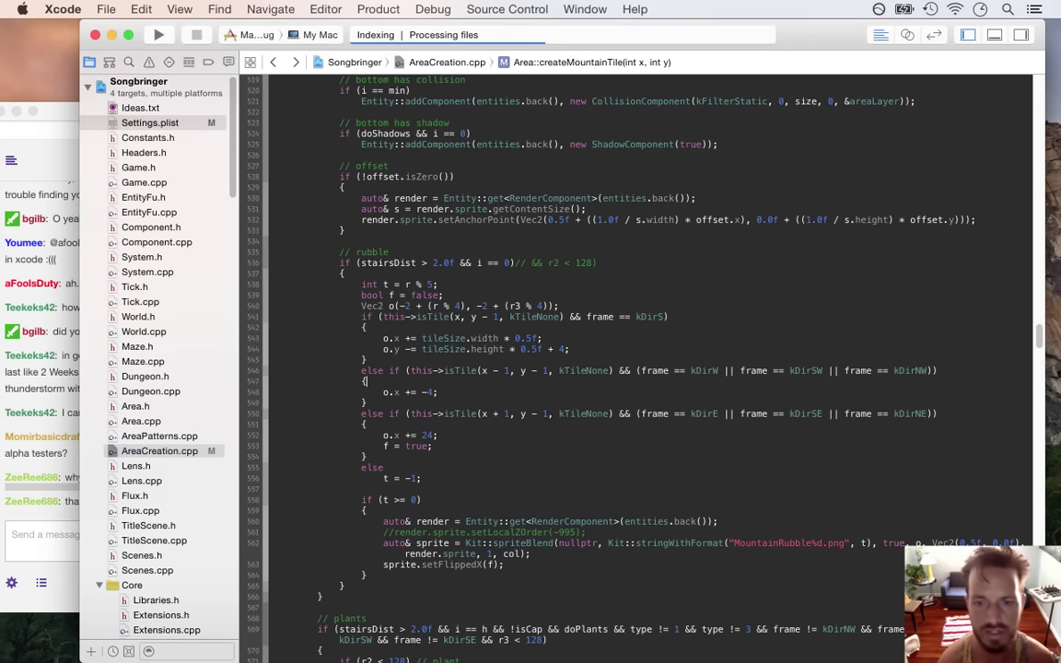
{"action": "key", "text": "Left"}
{"action": "key", "text": "Left"}
{"action": "key", "text": "Left"}
{"action": "key", "text": "Left"}
{"action": "key", "text": "Left"}
{"action": "key", "text": "Left"}
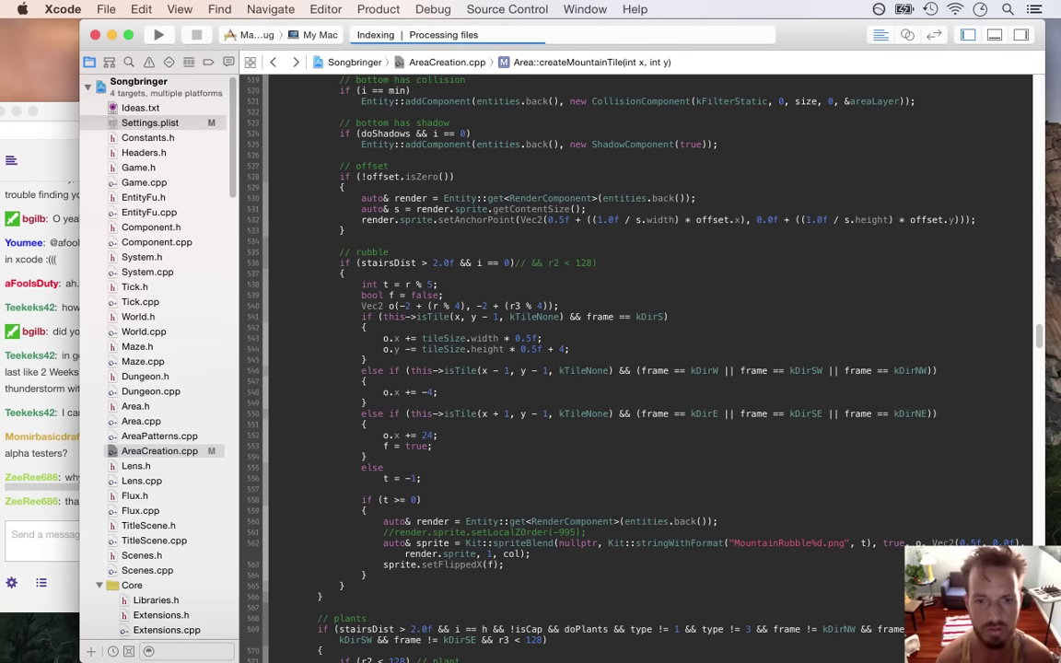
{"action": "key", "text": "Delete"}
{"action": "key", "text": "Right"}
{"action": "key", "text": "Right"}
{"action": "key", "text": "Right"}
{"action": "key", "text": "Right"}
{"action": "key", "text": "Right"}
{"action": "key", "text": "Right"}
{"action": "key", "text": "Right"}
{"action": "key", "text": "Right"}
{"action": "key", "text": "Right"}
{"action": "key", "text": "Right"}
{"action": "key", "text": "Right"}
{"action": "key", "text": "Right"}
{"action": "key", "text": "Right"}
{"action": "key", "text": "Right"}
{"action": "key", "text": "shift+End"}
{"action": "key", "text": "Delete"}
{"action": "type", "text": ")"}
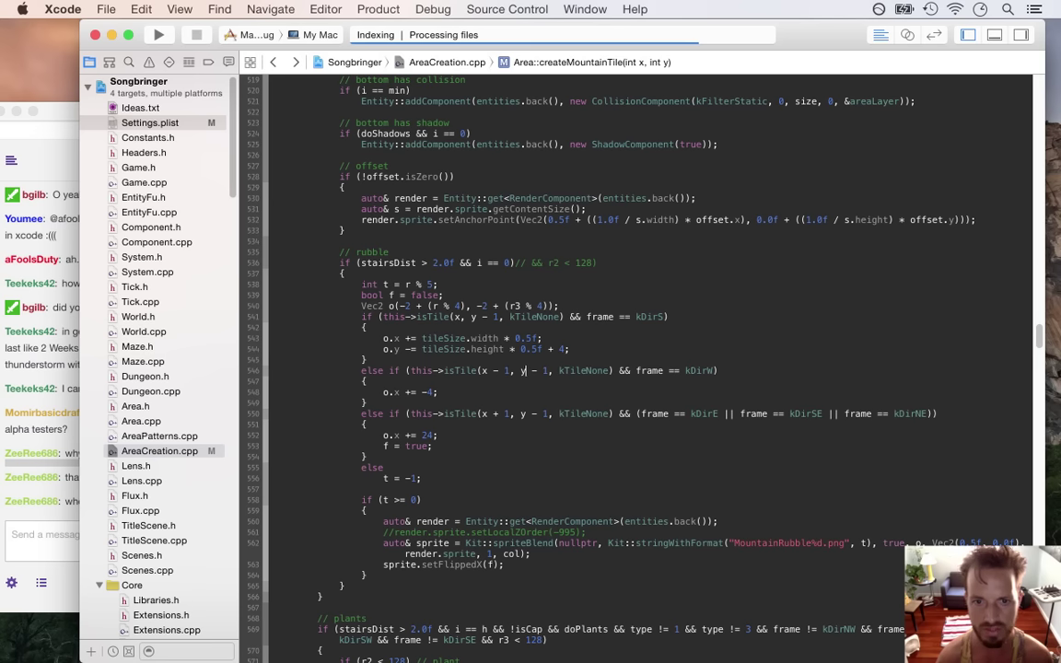
- Change the second isTile argument from "y - 1" to "y" in the kDirW and kDirE rubble conditions
{"action": "key", "text": "Delete"}
{"action": "key", "text": "Delete"}
{"action": "key", "text": "Delete"}
{"action": "key", "text": "Delete"}
{"action": "left_click", "coordinate": [525, 413]}
{"action": "key", "text": "Delete"}
{"action": "key", "text": "Delete"}
{"action": "key", "text": "Delete"}
{"action": "key", "text": "Delete"}
- Reduce the kDirE condition's frame check to "frame == kDirE", removing the inner parentheses and the kDirSE and kDirNE alternatives
{"action": "key", "text": "Right"}
{"action": "key", "text": "Right"}
{"action": "key", "text": "Right"}
{"action": "key", "text": "Right"}
{"action": "key", "text": "Right"}
{"action": "key", "text": "Right"}
{"action": "key", "text": "Right"}
{"action": "key", "text": "Right"}
{"action": "key", "text": "Right"}
{"action": "key", "text": "Right"}
{"action": "key", "text": "Right"}
{"action": "key", "text": "Right"}
{"action": "key", "text": "Right"}
{"action": "key", "text": "Right"}
{"action": "key", "text": "Right"}
{"action": "key", "text": "Right"}
{"action": "key", "text": "Delete"}
{"action": "key", "text": "super+Tab"}
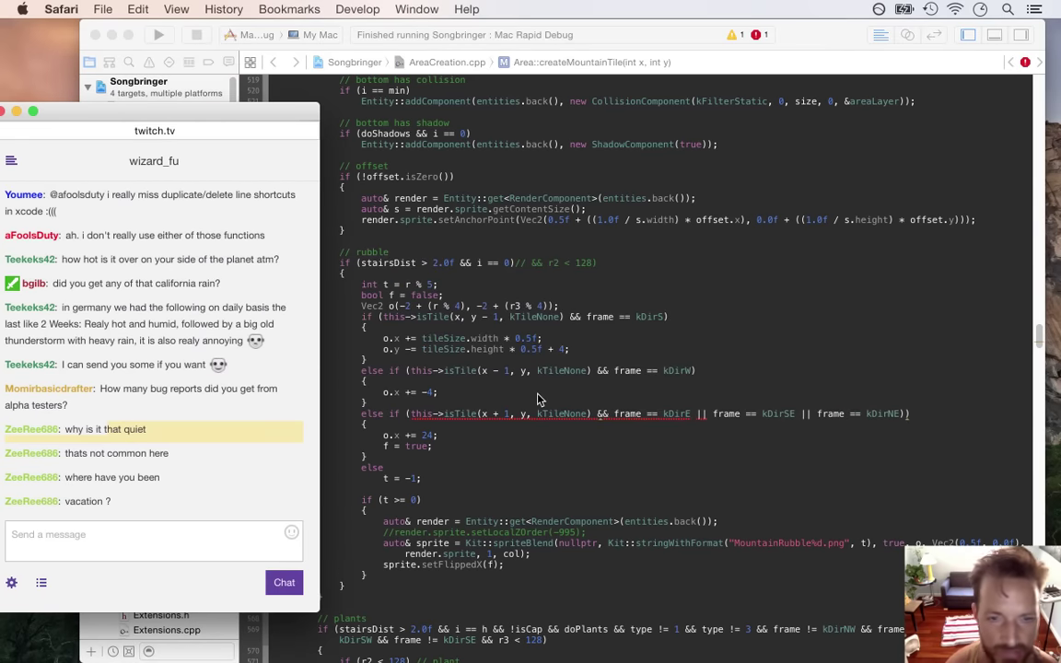
{"action": "key", "text": "super+Tab"}
{"action": "key", "text": "Right"}
{"action": "key", "text": "Right"}
{"action": "key", "text": "Delete"}
{"action": "key", "text": "Delete"}
{"action": "key", "text": "Delete"}
{"action": "key", "text": "Delete"}
{"action": "key", "text": "Delete"}
{"action": "key", "text": "Delete"}
{"action": "key", "text": "Delete"}
{"action": "key", "text": "Delete"}
{"action": "key", "text": "Delete"}
{"action": "key", "text": "Delete"}
{"action": "key", "text": "Delete"}
{"action": "key", "text": "Delete"}
{"action": "key", "text": "Delete"}
{"action": "key", "text": "Delete"}
{"action": "key", "text": "Delete"}
{"action": "key", "text": "Delete"}
{"action": "key", "text": "Delete"}
{"action": "key", "text": "Delete"}
{"action": "key", "text": "Delete"}
{"action": "key", "text": "Delete"}
{"action": "key", "text": "Delete"}
{"action": "key", "text": "Delete"}
{"action": "key", "text": "Delete"}
{"action": "key", "text": "Delete"}
{"action": "key", "text": "Delete"}
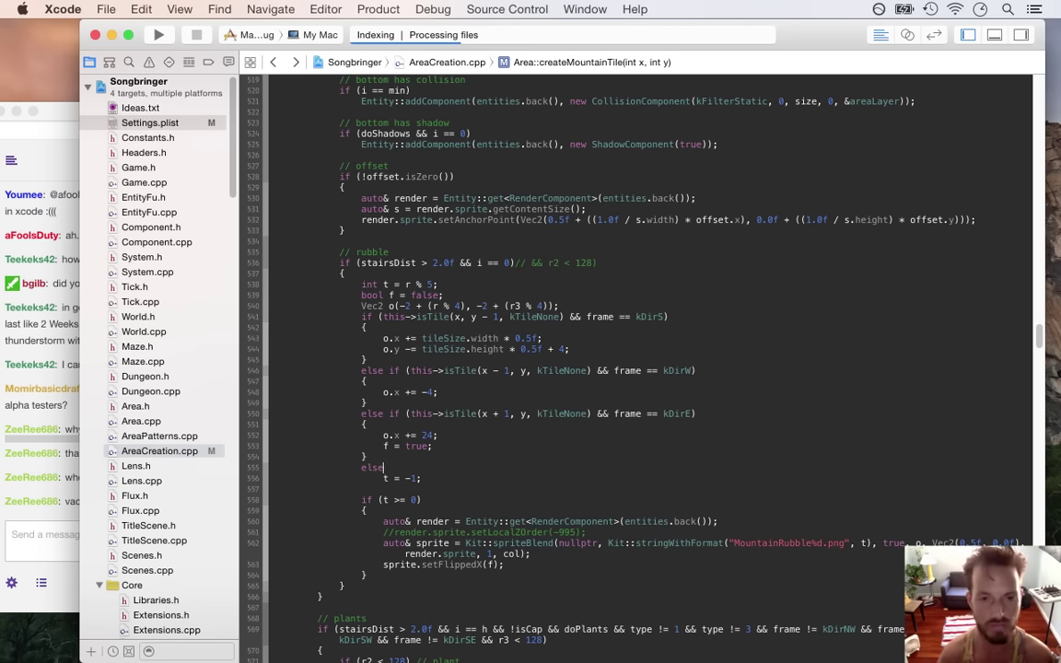
- Build and run Songbringer, walk through the neighbouring areas to inspect the rubble along the mountain edges, and leave the game
{"action": "key", "text": "super+r"}
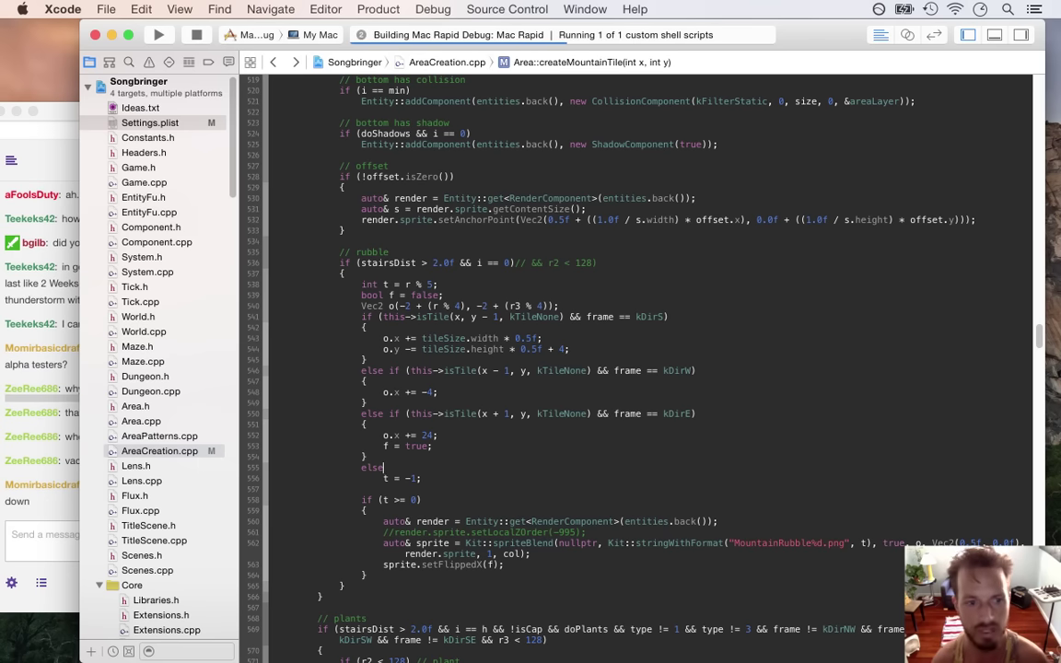
{"action": "left_click", "coordinate": [57, 457]}
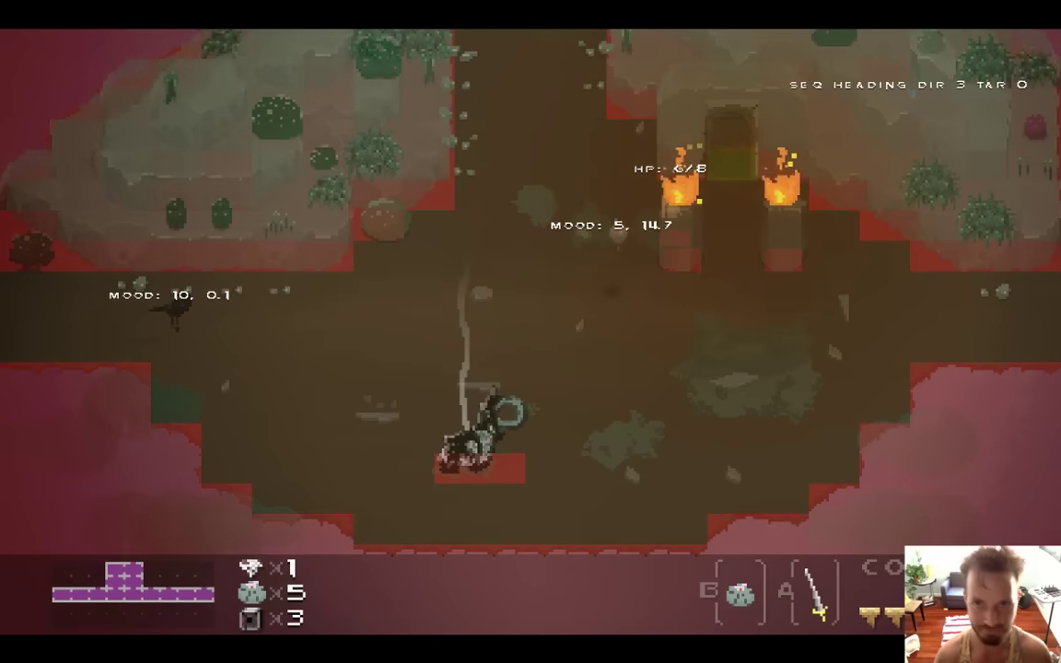
{"action": "key", "text": "Down"}
{"action": "key", "text": "Right"}
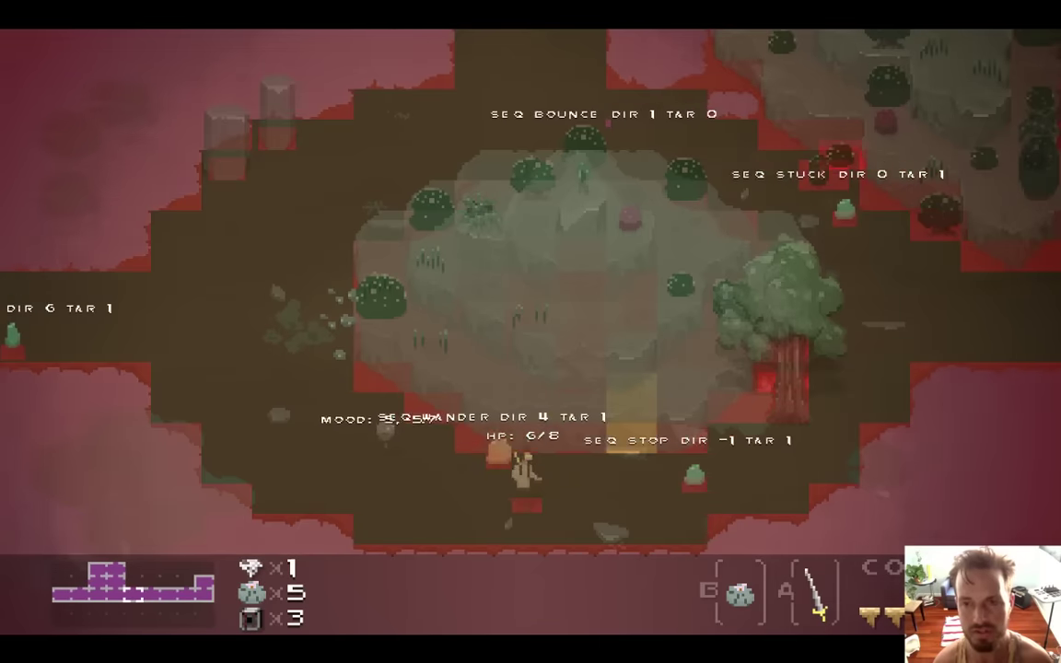
{"action": "key", "text": "Up"}
{"action": "key", "text": "Right"}
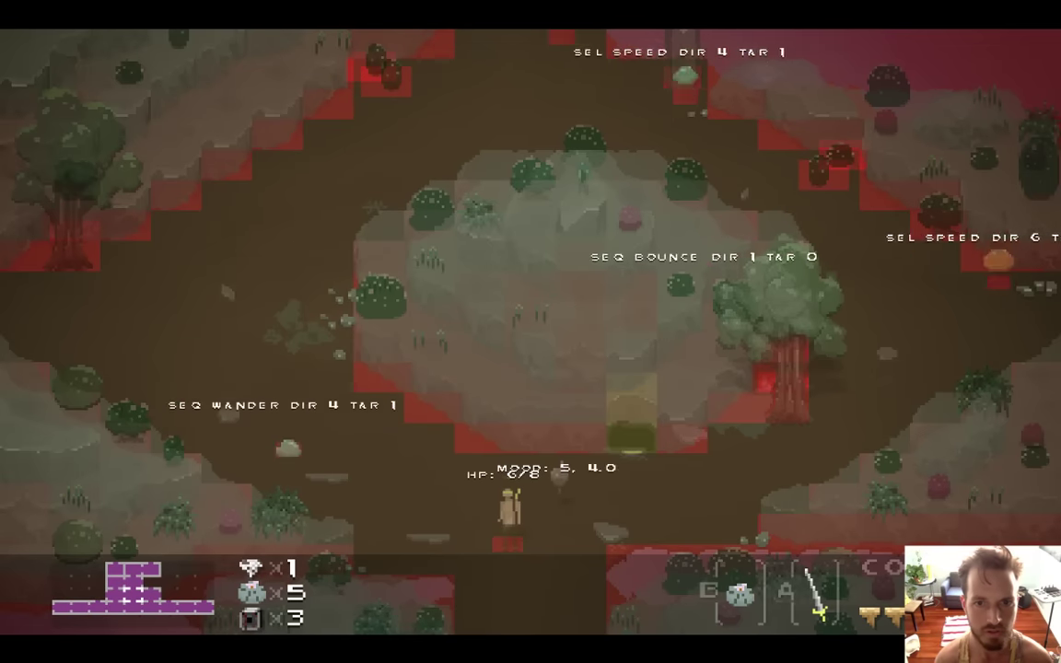
{"action": "key", "text": "Down"}
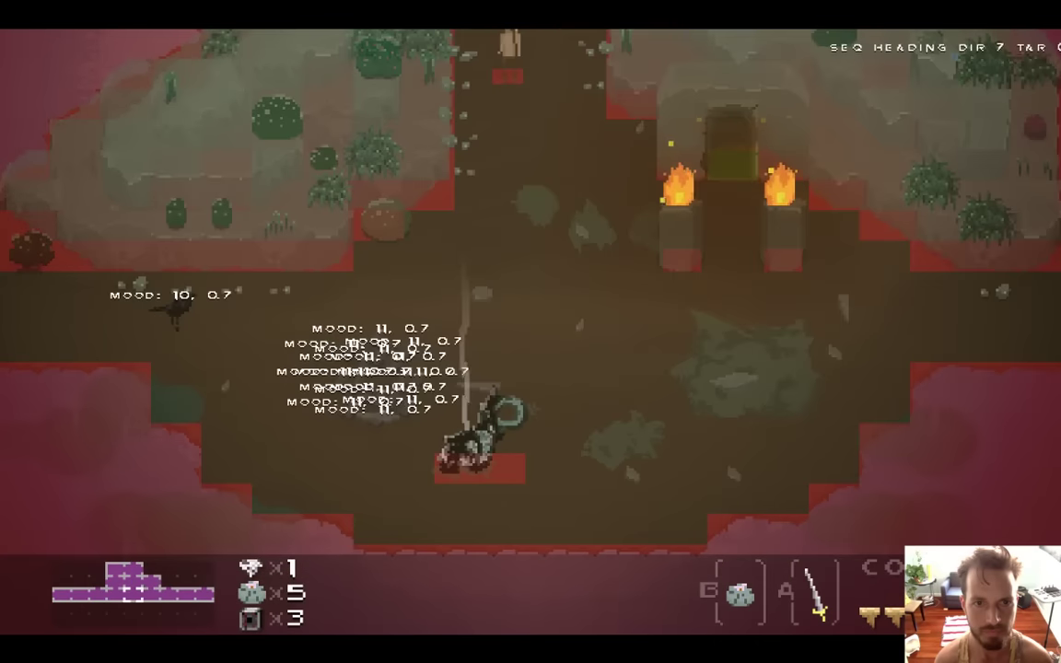
{"action": "key", "text": "Down"}
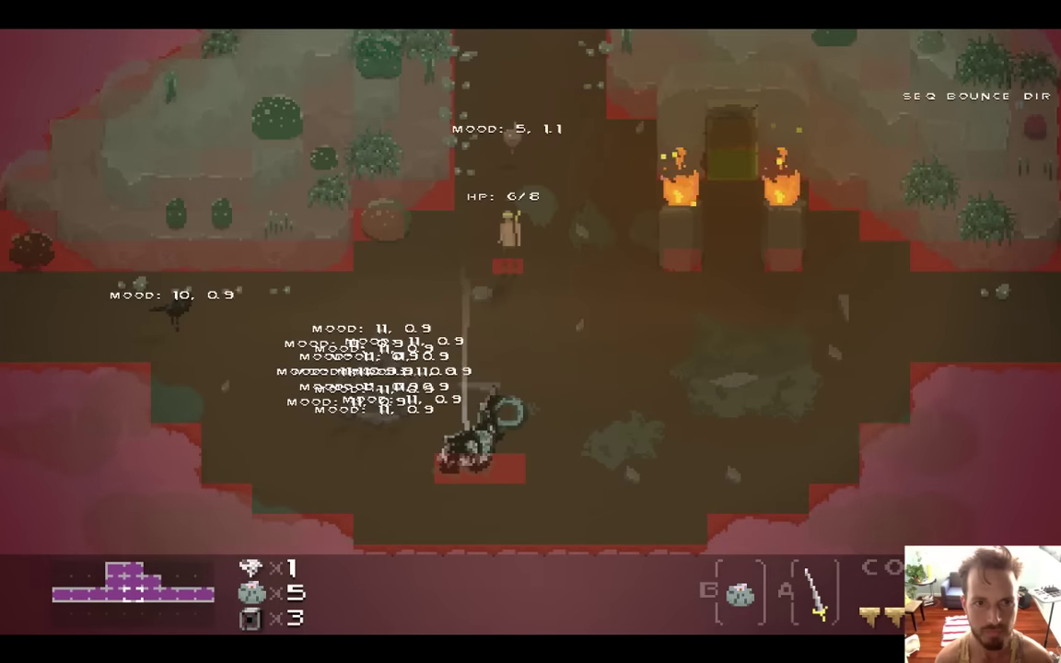
{"action": "key", "text": "super+Tab"}
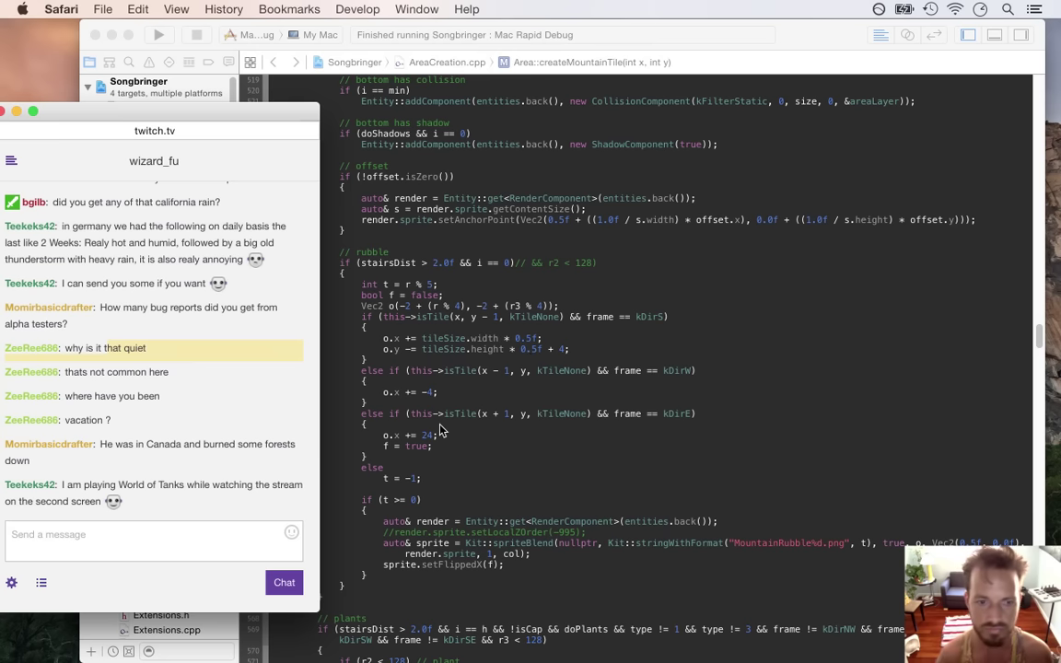
- Duplicate the kDirW else-if block in the Xcode code, placing the copy after the kDirE block and before the final else
{"action": "left_click", "coordinate": [482, 399]}
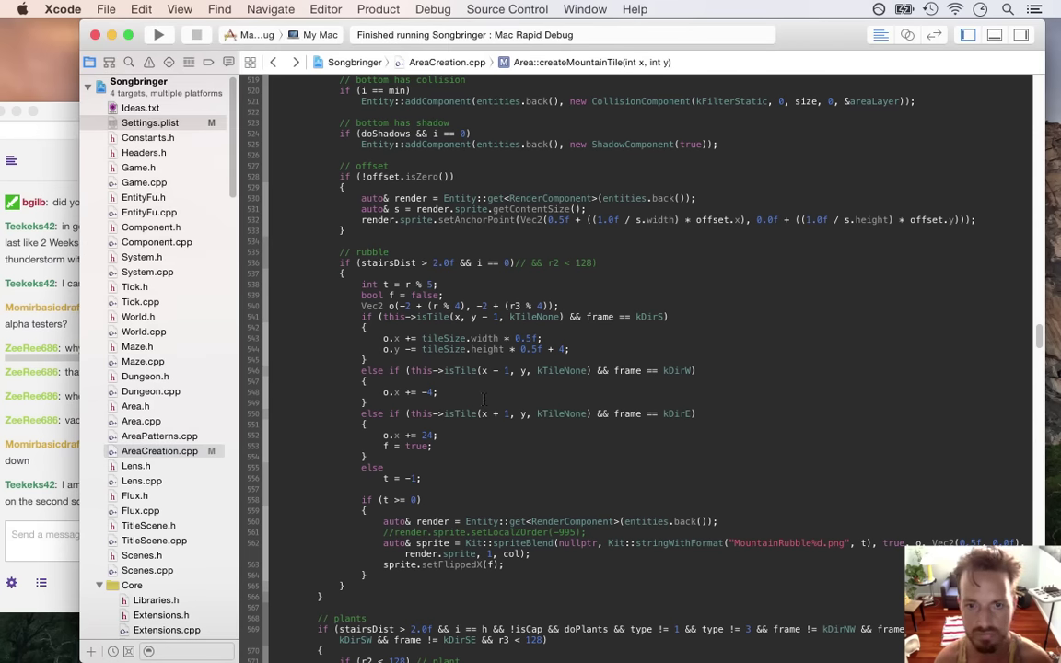
{"action": "key", "text": "Up"}
{"action": "key", "text": "Up"}
{"action": "key", "text": "Up"}
{"action": "key", "text": "super+Left"}
{"action": "key", "text": "shift+Down"}
{"action": "key", "text": "shift+Down"}
{"action": "key", "text": "shift+Down"}
{"action": "key", "text": "shift+Down"}
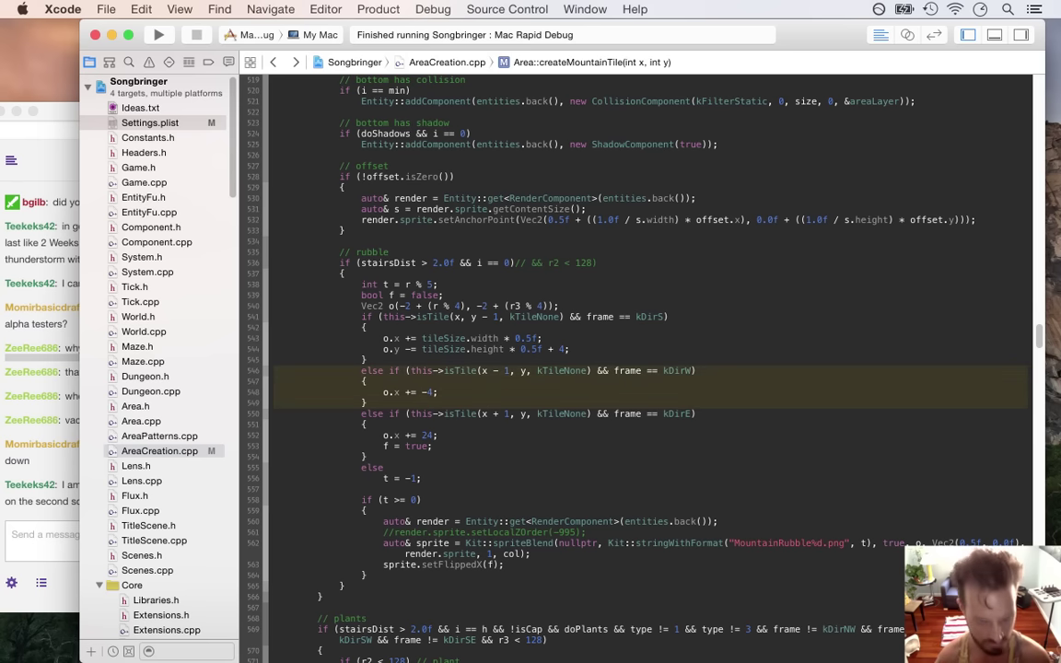
{"action": "key", "text": "super+c"}
{"action": "key", "text": "Right"}
{"action": "key", "text": "super+v"}
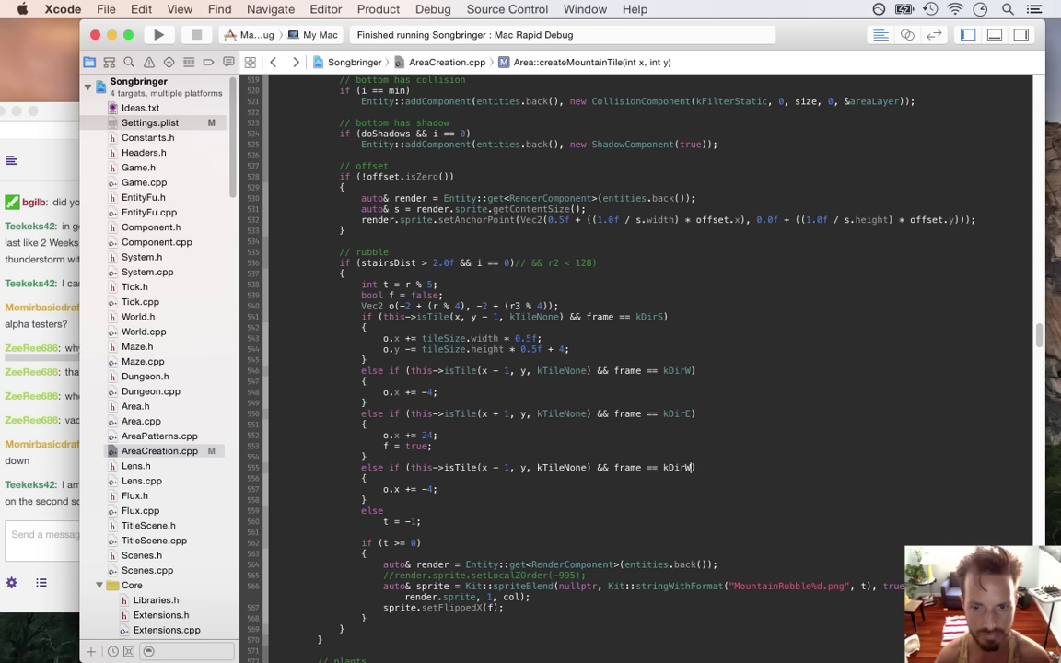
- Change the copied block's condition to check isTile(x - 1, y - 1, kTileNone) and frame == kDirSW
{"action": "type", "text": "S"}
{"action": "key", "text": "alt+Left"}
{"action": "key", "text": "alt+Left"}
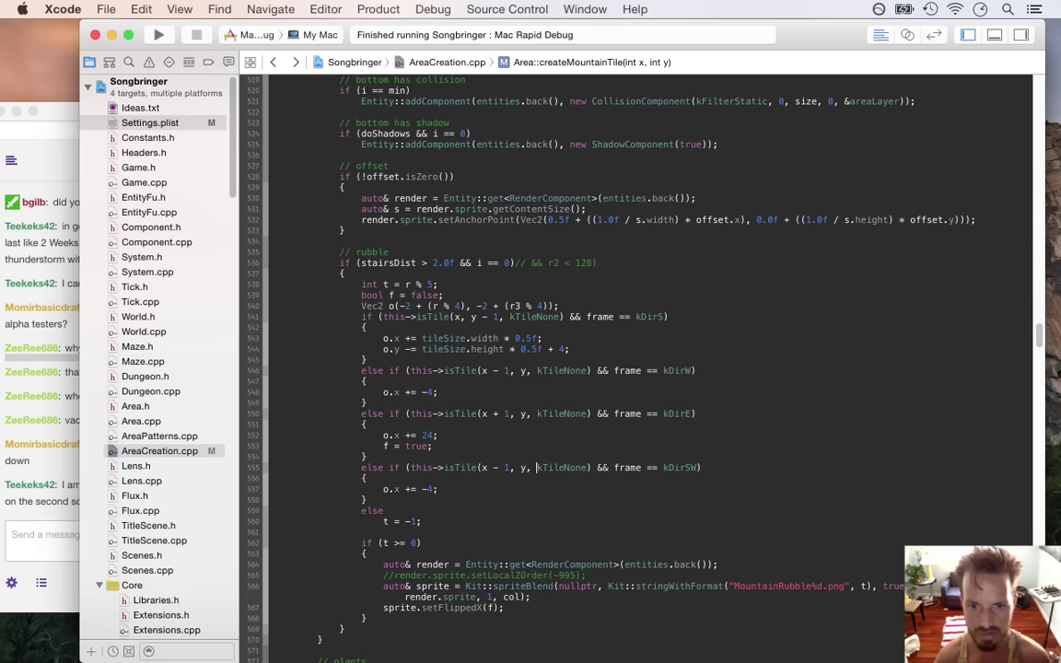
{"action": "key", "text": "Left"}
{"action": "key", "text": "Left"}
{"action": "type", "text": "- 1"}
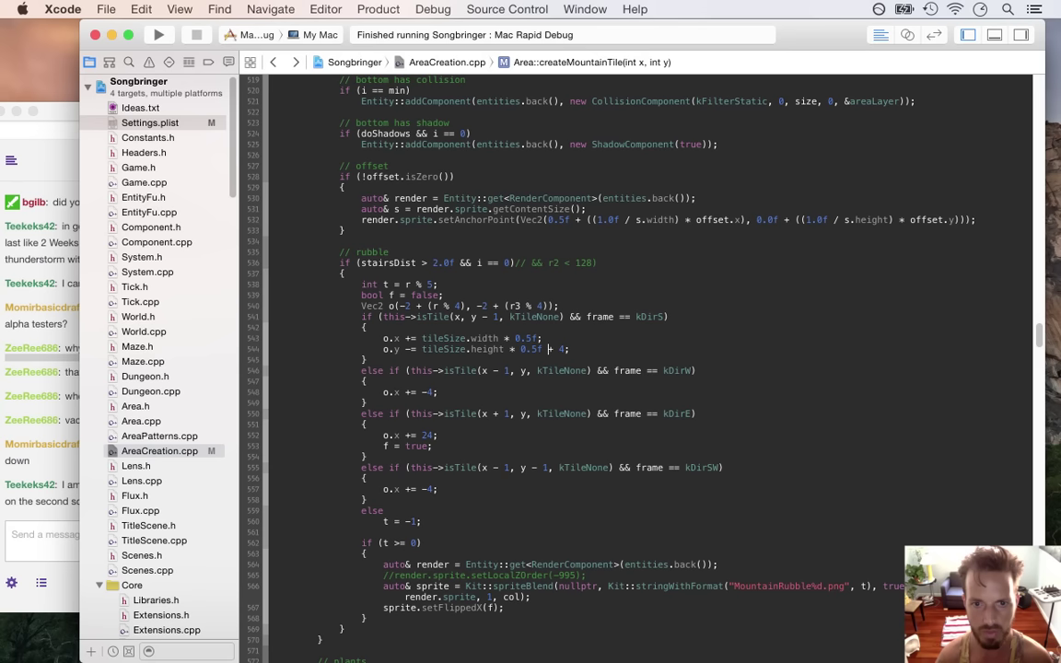
- Copy the kDirS branch's o.y line below o.x in the kDirSW branch and change the copy to "o.y += -4;"
{"action": "key", "text": "shift+Down"}
{"action": "key", "text": "Down"}
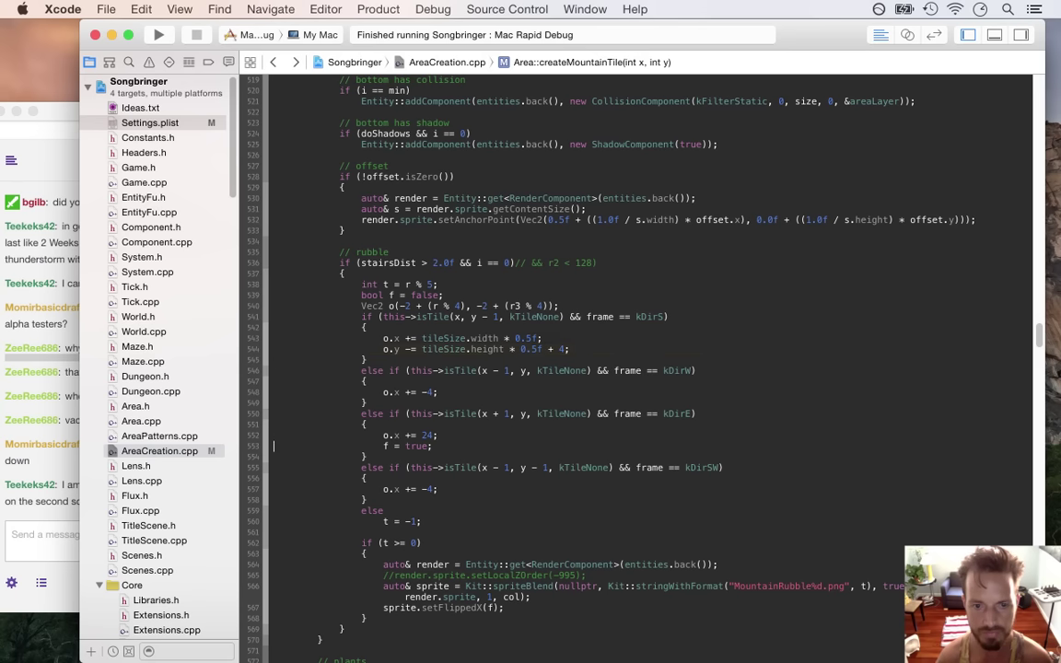
{"action": "key", "text": "super+v"}
{"action": "key", "text": "Left"}
{"action": "key", "text": "Left"}
{"action": "key", "text": "Left"}
{"action": "key", "text": "Left"}
{"action": "key", "text": "Left"}
{"action": "key", "text": "Left"}
{"action": "key", "text": "Left"}
{"action": "key", "text": "Left"}
{"action": "key", "text": "Left"}
{"action": "key", "text": "Left"}
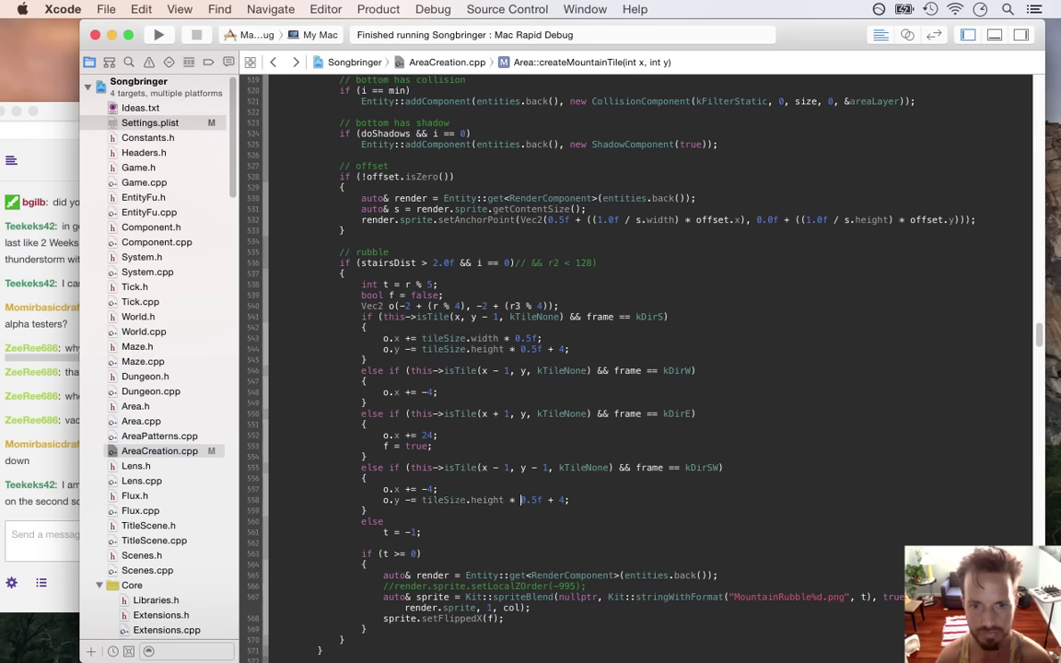
{"action": "key", "text": "super+shift+Right"}
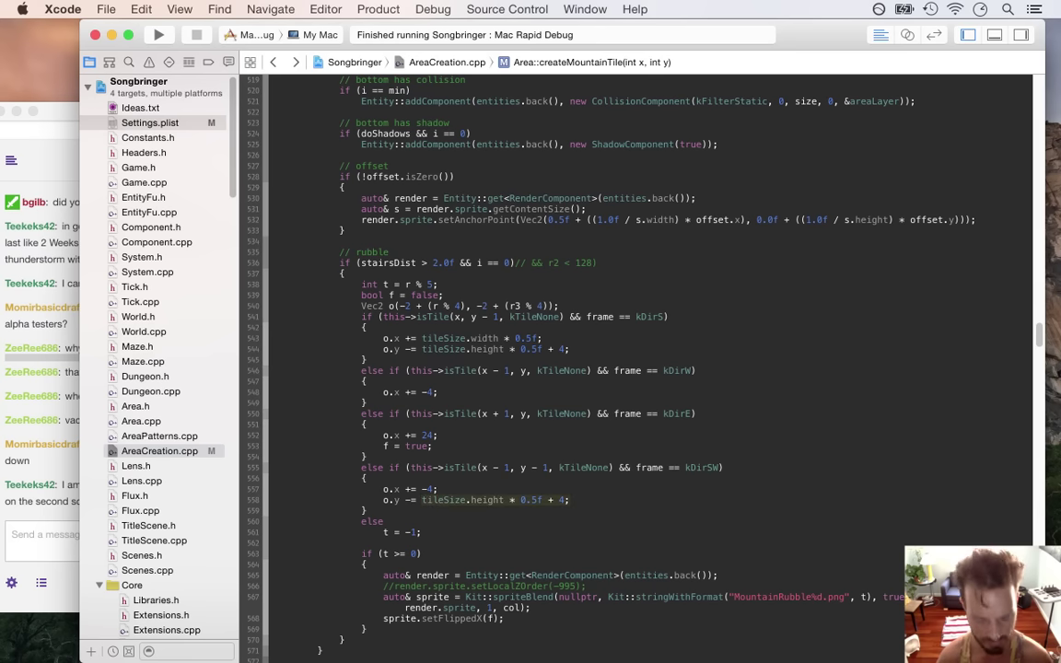
{"action": "type", "text": "4;"}
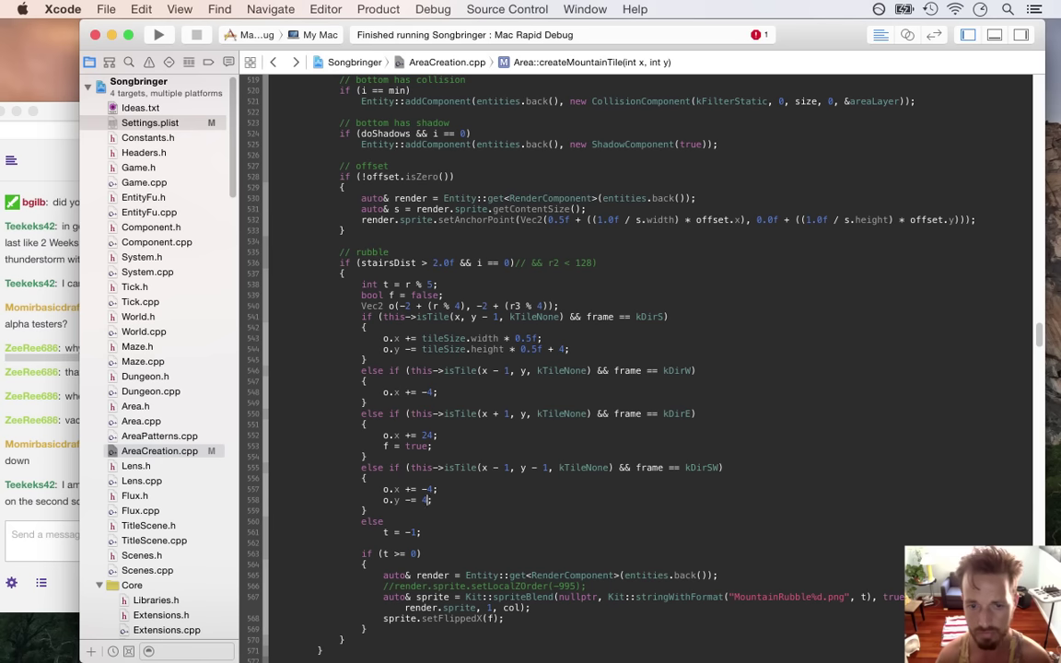
{"action": "key", "text": "BackSpace"}
{"action": "key", "text": "BackSpace"}
{"action": "type", "text": "+= -"}
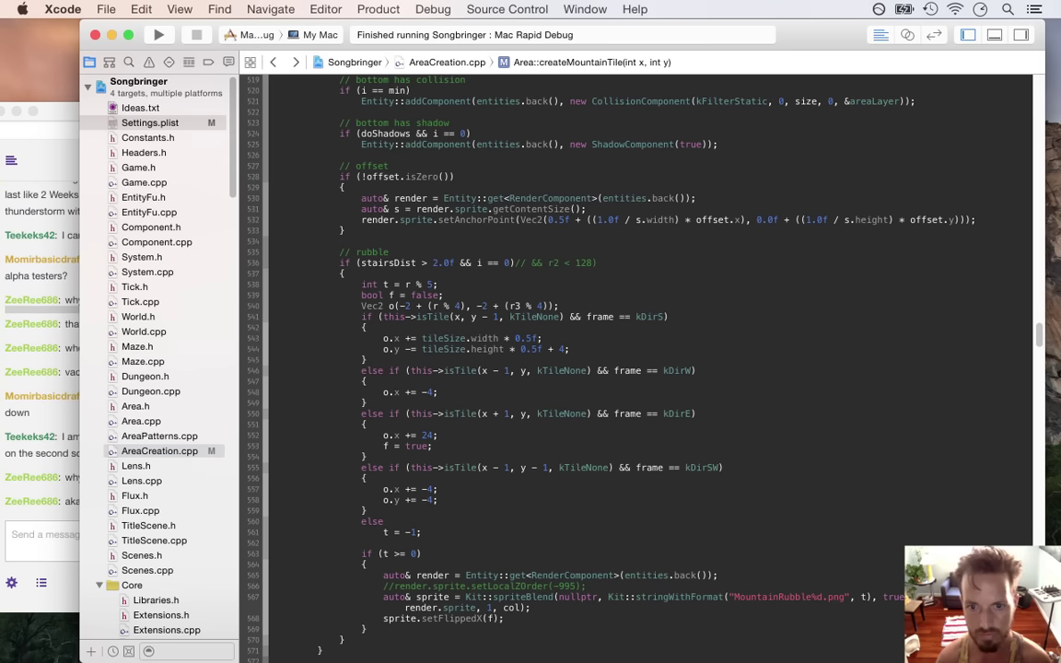
- Switch to the Twitch chat in Safari, highlight the message "why you do this to canada", and return to the code in Xcode
{"action": "left_click", "coordinate": [62, 454]}
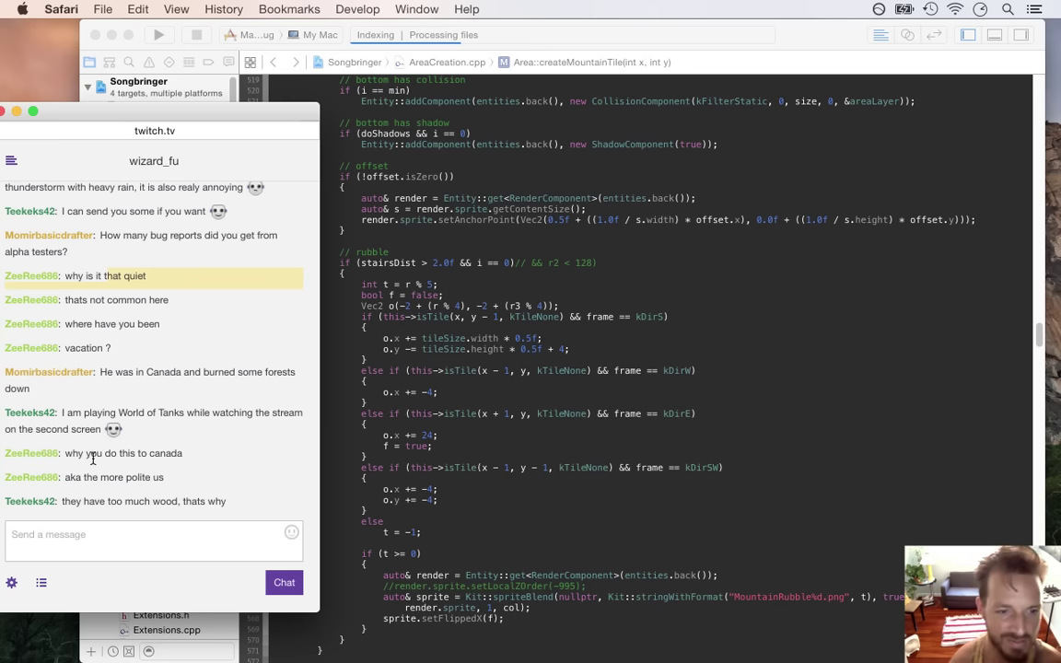
{"action": "left_click_drag", "start_coordinate": [86, 453], "coordinate": [170, 463]}
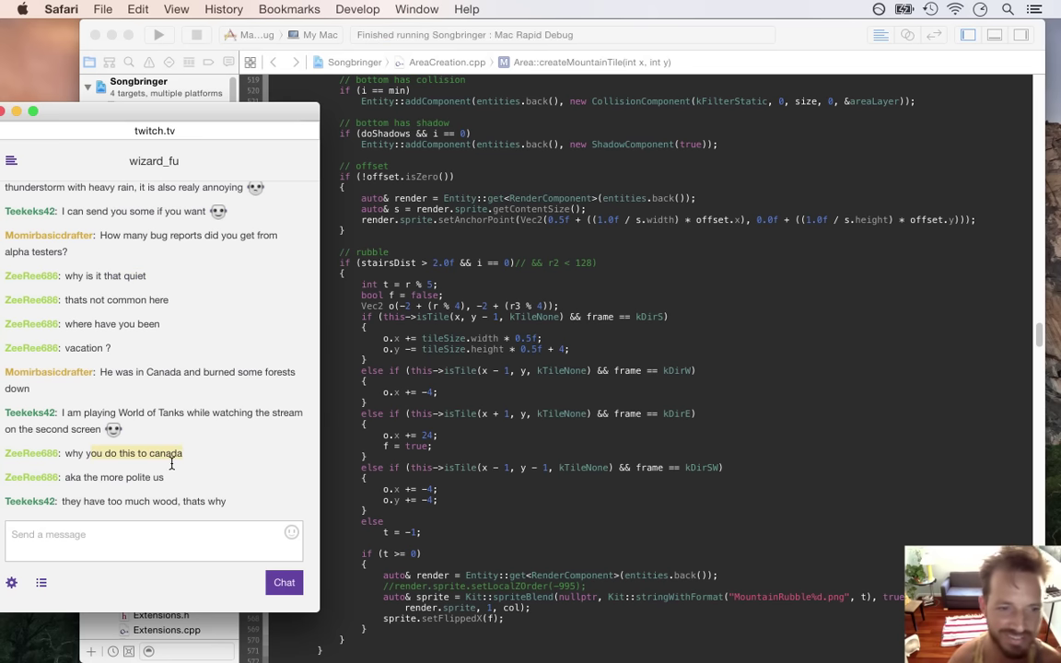
{"action": "left_click", "coordinate": [427, 500]}
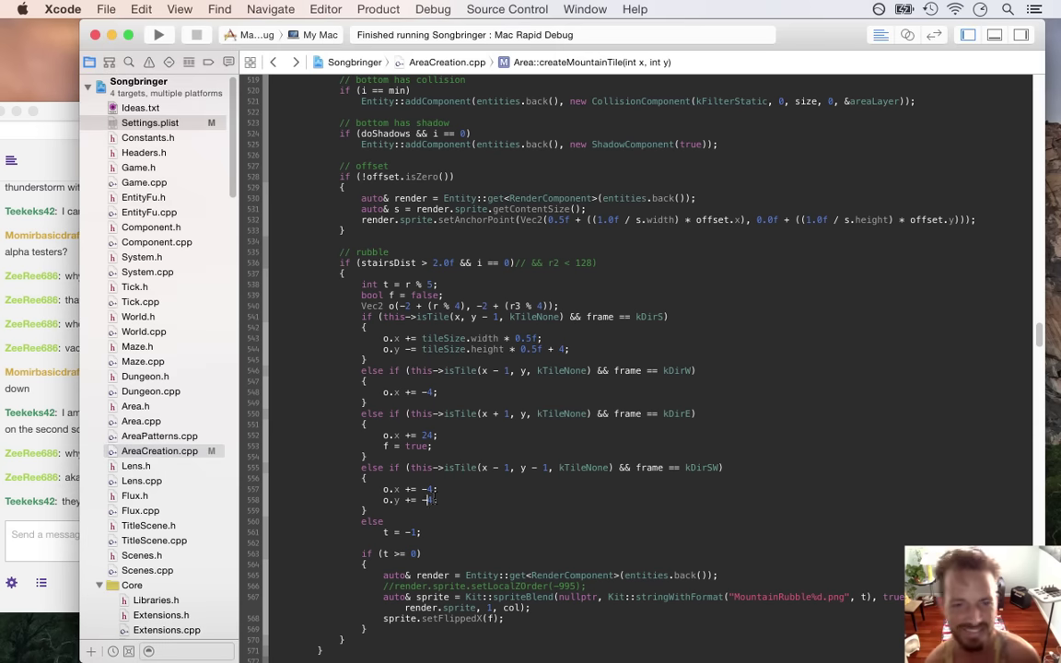
- Run Songbringer to check the rubble at the mountains' southwest edges and quit the game
{"action": "key", "text": "super+r"}
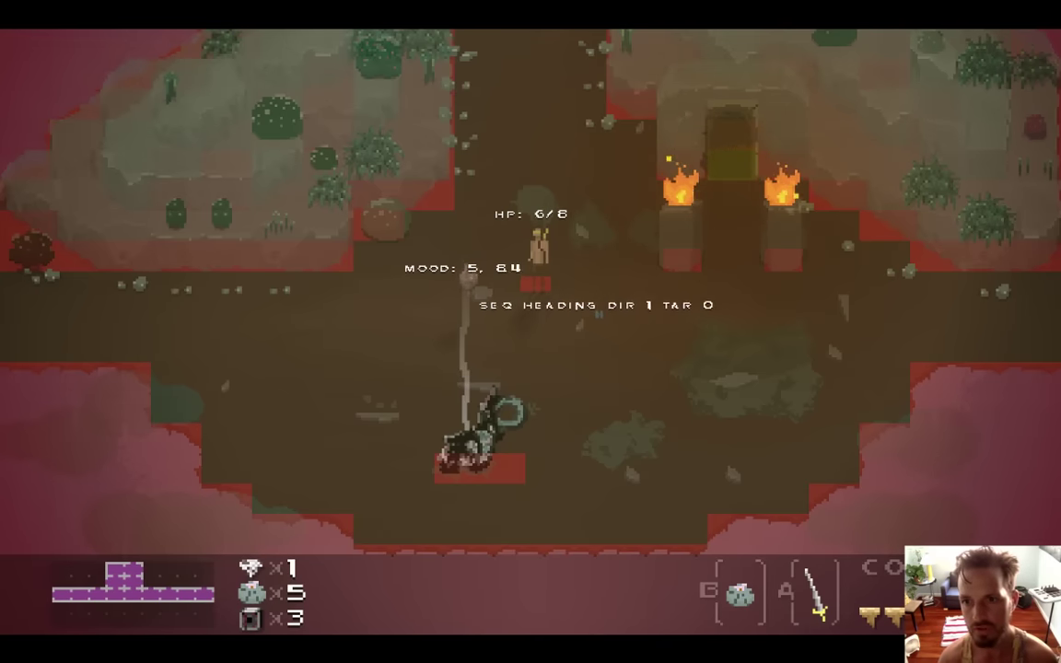
{"action": "key", "text": "super+q"}
- Set both the o.x and o.y increments in the kDirSW branch to 0, and test the rubble placement in the game
{"action": "key", "text": "Up"}
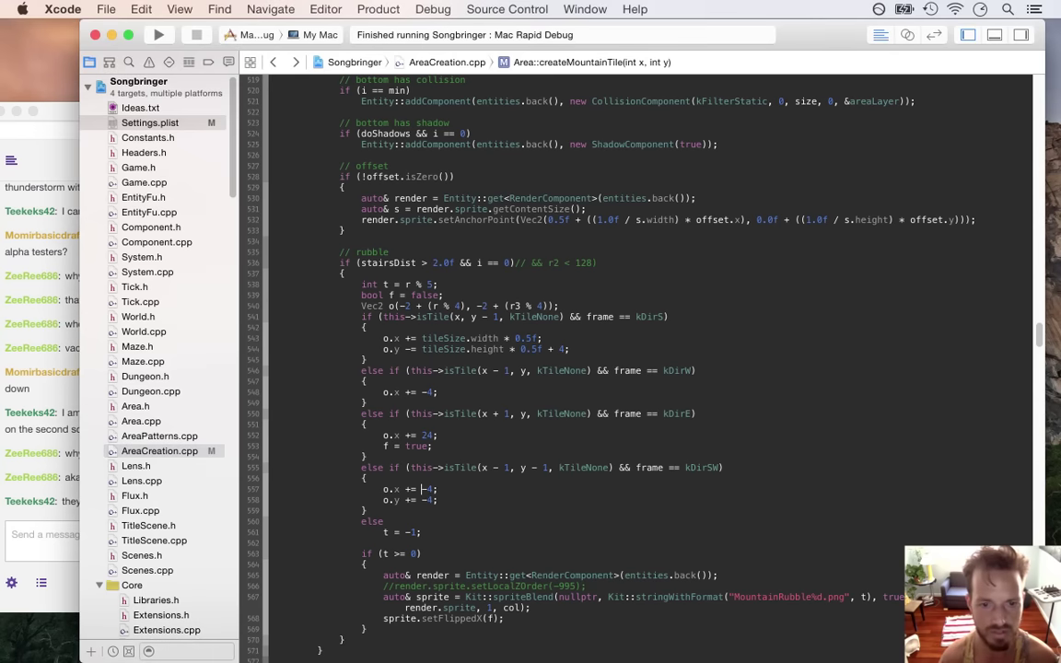
{"action": "key", "text": "Delete"}
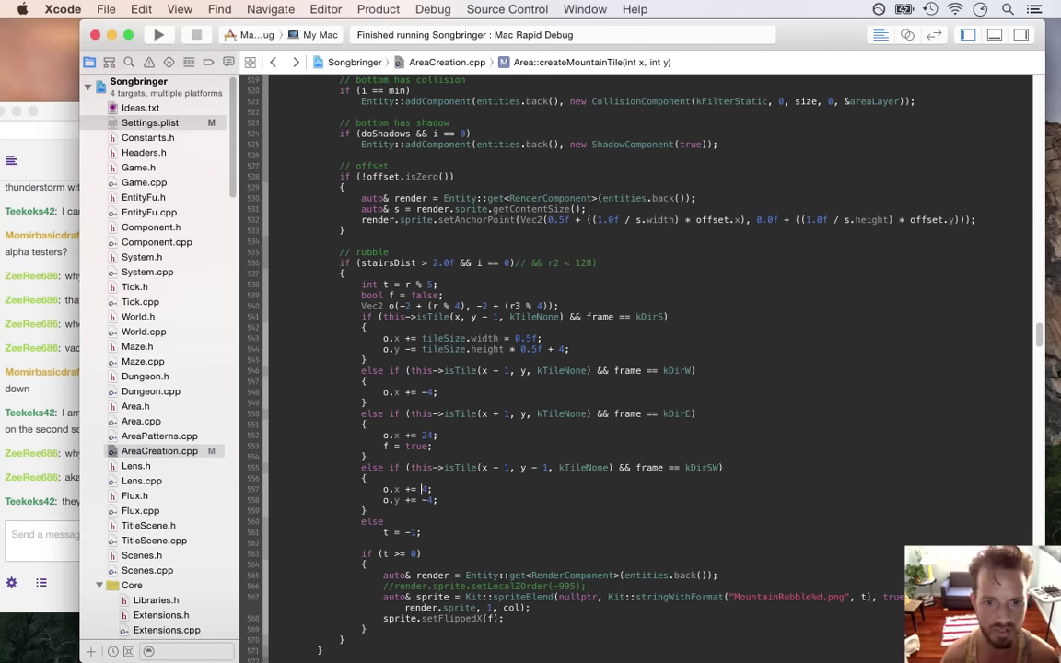
{"action": "key", "text": "Delete"}
{"action": "type", "text": "0"}
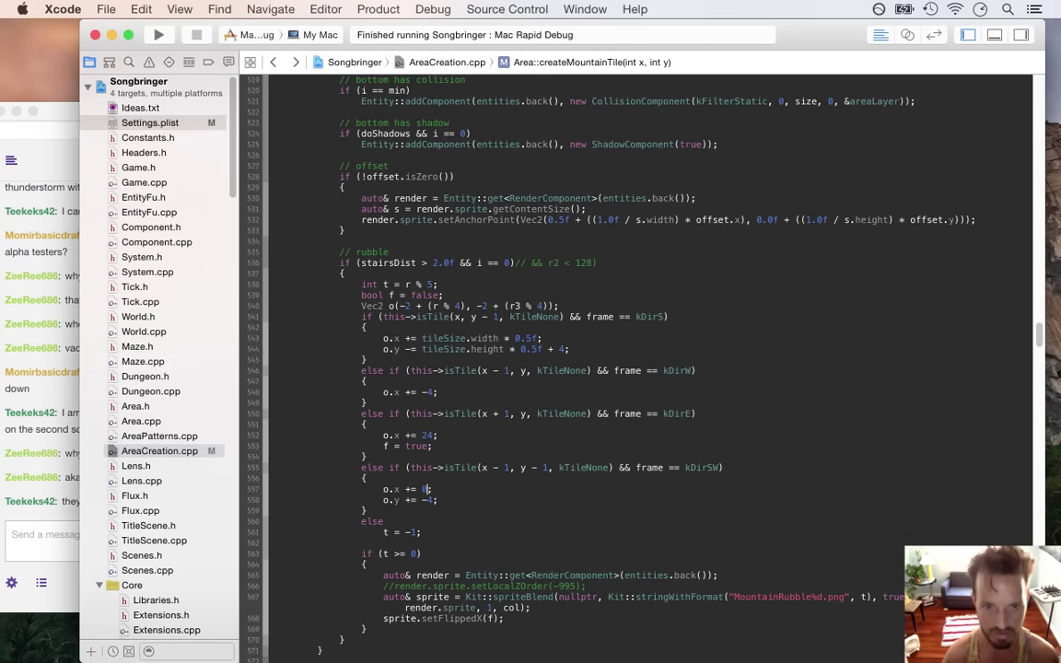
{"action": "key", "text": "Delete"}
{"action": "key", "text": "Delete"}
{"action": "type", "text": "0"}
{"action": "key", "text": "super+r"}
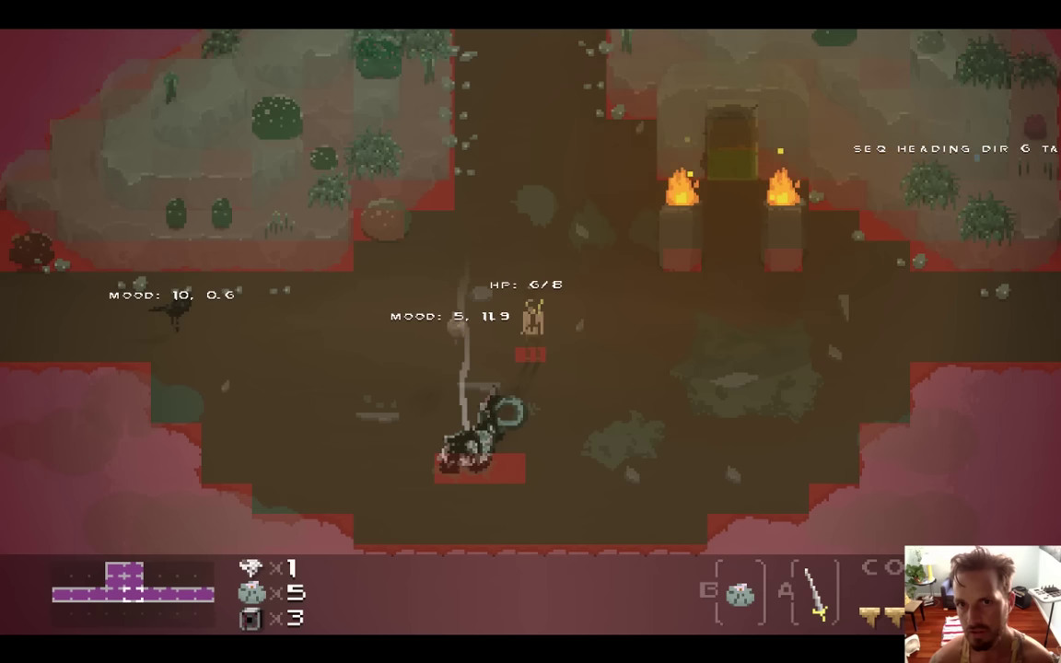
{"action": "key", "text": "super+q"}
- Set the kDirSW branch's o.x increment to 3 and run the game again to check the rubble placement
{"action": "left_click", "coordinate": [427, 489]}
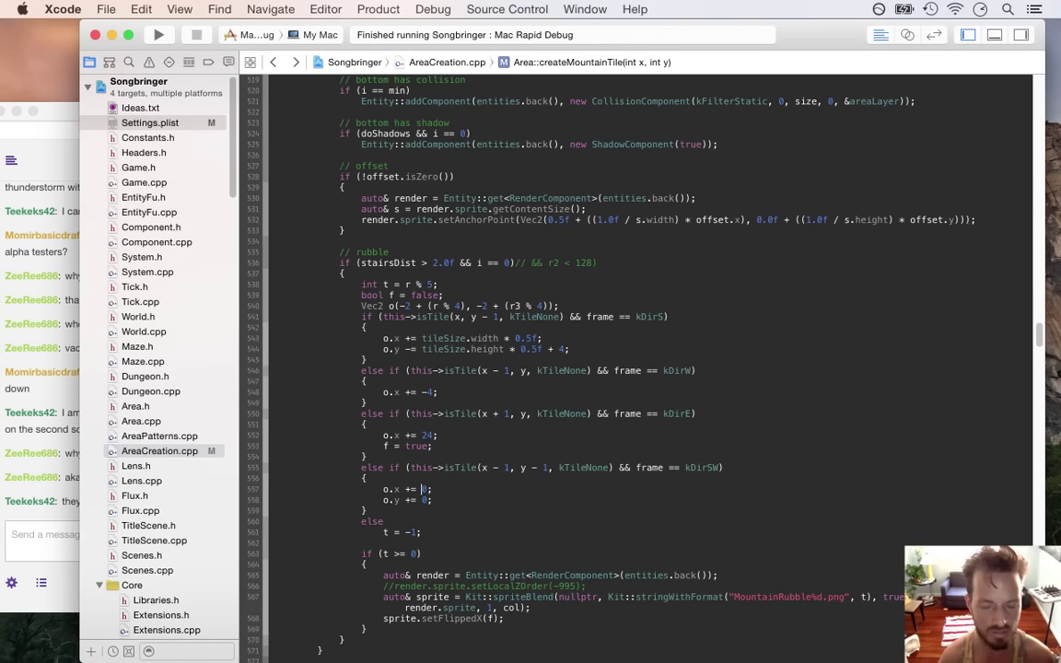
{"action": "key", "text": "BackSpace"}
{"action": "type", "text": "3"}
{"action": "key", "text": "super+r"}
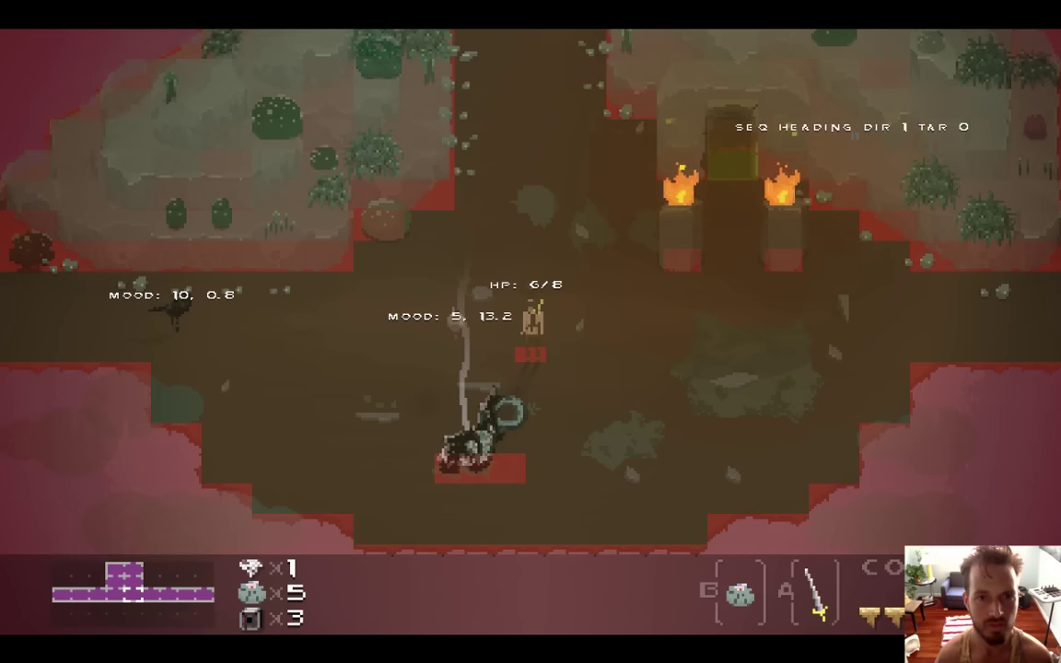
{"action": "key", "text": "super+q"}
- Simplify the kDirS branch's vertical offset line to "o.y += -4;", removing the tileSize.height term
{"action": "key", "text": "Up"}
{"action": "key", "text": "Up"}
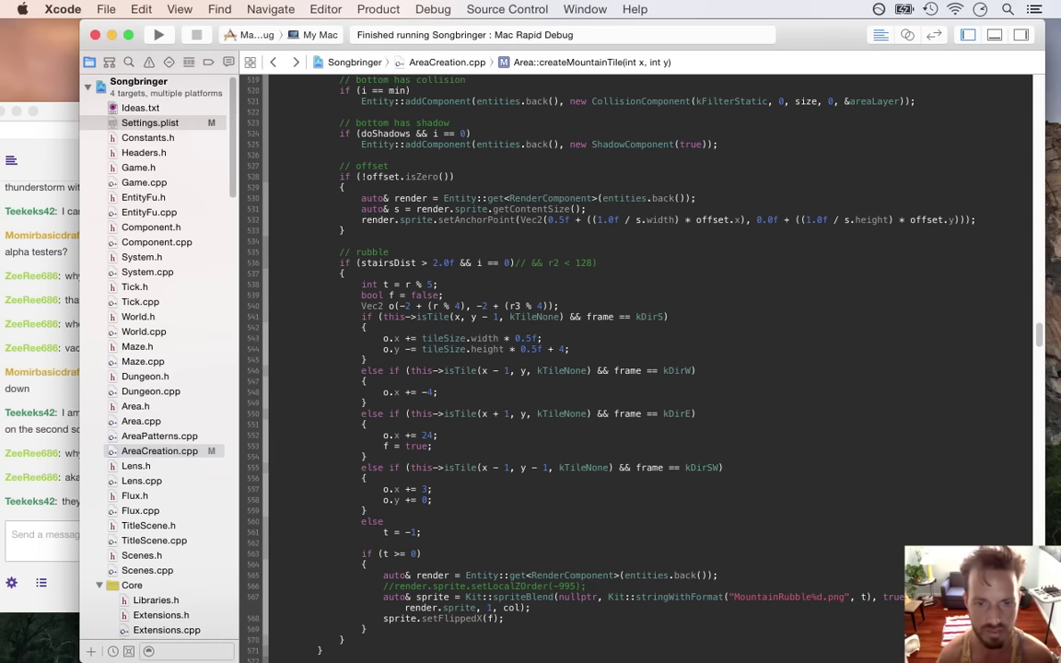
{"action": "key", "text": "Up"}
{"action": "key", "text": "Up"}
{"action": "key", "text": "Up"}
{"action": "key", "text": "Up"}
{"action": "key", "text": "Up"}
{"action": "key", "text": "Up"}
{"action": "key", "text": "Up"}
{"action": "key", "text": "Up"}
{"action": "key", "text": "Up"}
{"action": "key", "text": "Up"}
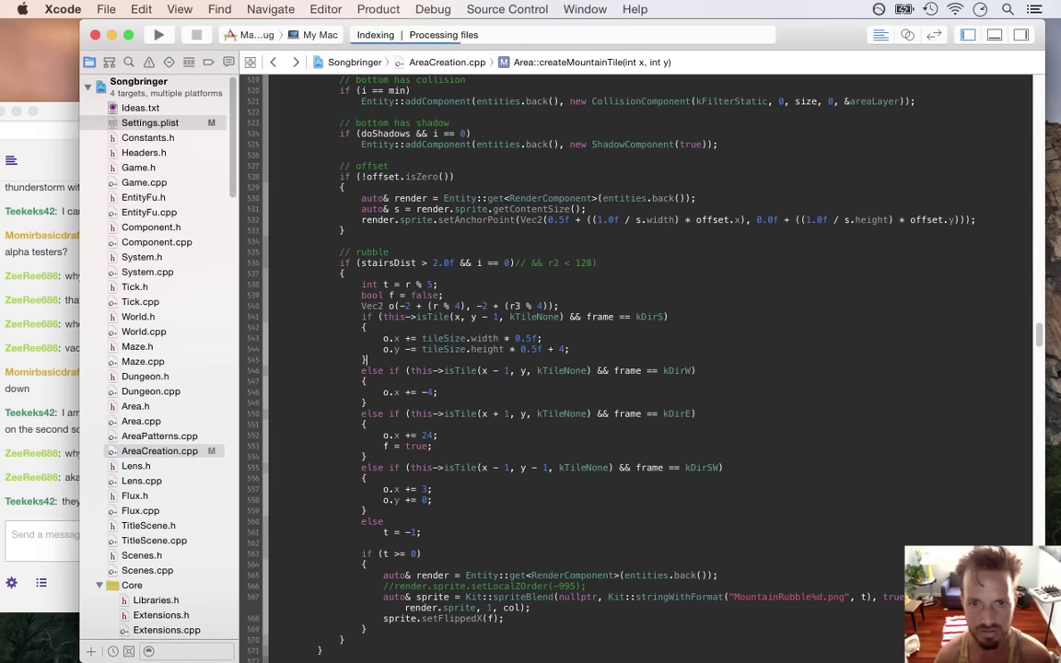
{"action": "key", "text": "super+Right"}
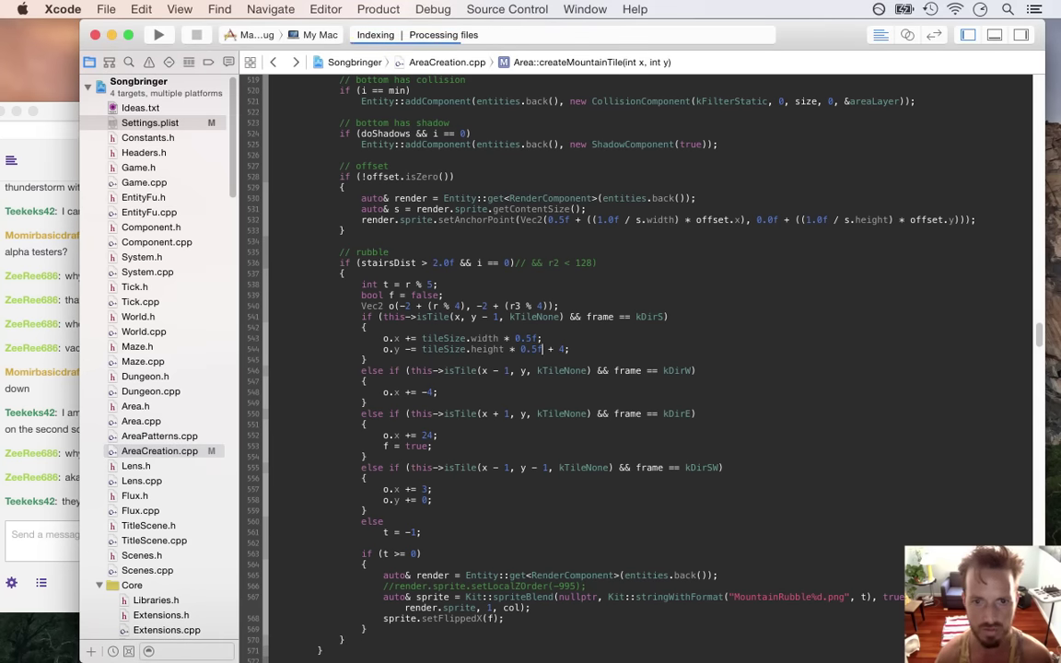
{"action": "key", "text": "Left"}
{"action": "key", "text": "Left"}
{"action": "key", "text": "Delete"}
{"action": "key", "text": "Delete"}
{"action": "key", "text": "Delete"}
{"action": "key", "text": "Delete"}
{"action": "key", "text": "Delete"}
{"action": "key", "text": "Delete"}
{"action": "key", "text": "Delete"}
{"action": "key", "text": "Delete"}
{"action": "key", "text": "Delete"}
{"action": "key", "text": "Delete"}
{"action": "key", "text": "Delete"}
{"action": "key", "text": "Delete"}
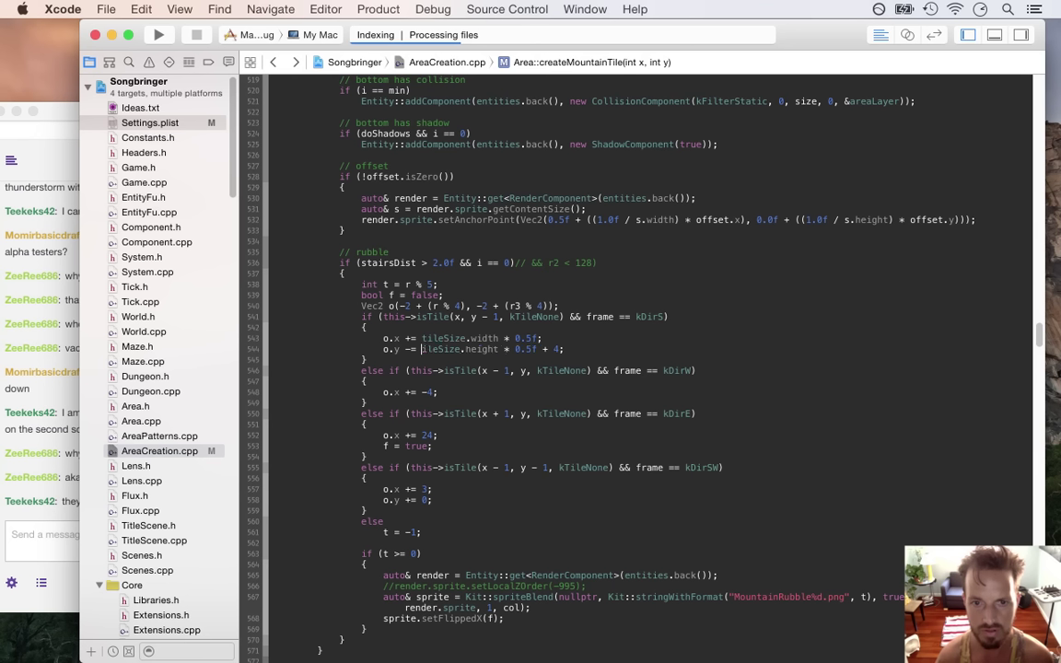
{"action": "key", "text": "Delete"}
{"action": "key", "text": "Delete"}
{"action": "key", "text": "Delete"}
{"action": "key", "text": "Delete"}
{"action": "key", "text": "Delete"}
{"action": "key", "text": "Delete"}
{"action": "key", "text": "Delete"}
{"action": "key", "text": "Delete"}
{"action": "key", "text": "Delete"}
{"action": "key", "text": "Delete"}
{"action": "key", "text": "Delete"}
{"action": "key", "text": "Delete"}
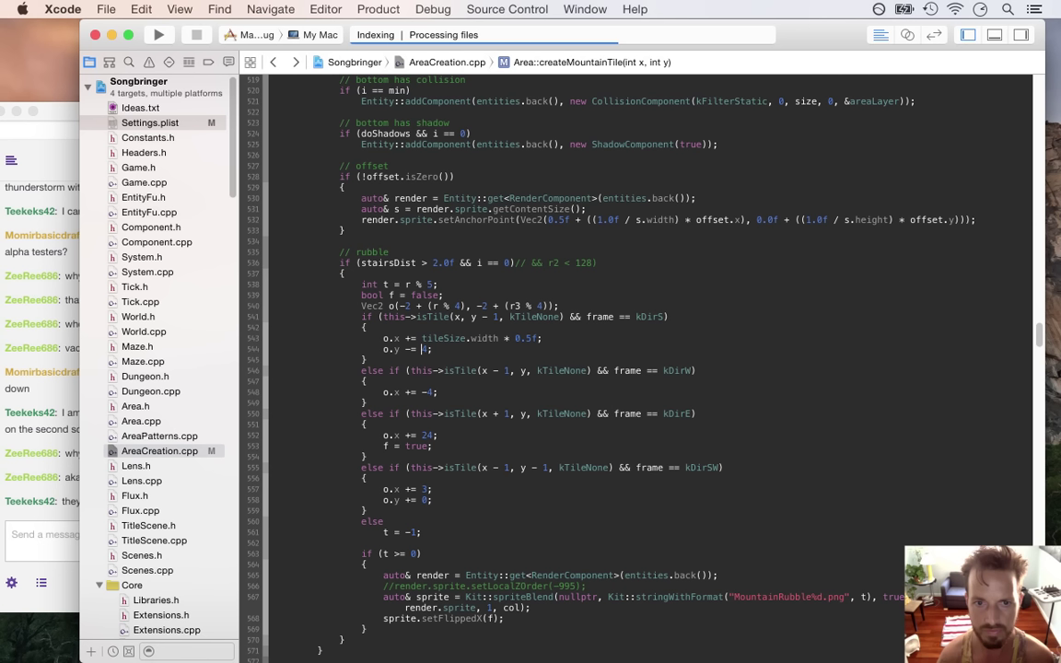
{"action": "key", "text": "Delete"}
{"action": "type", "text": "+= -"}
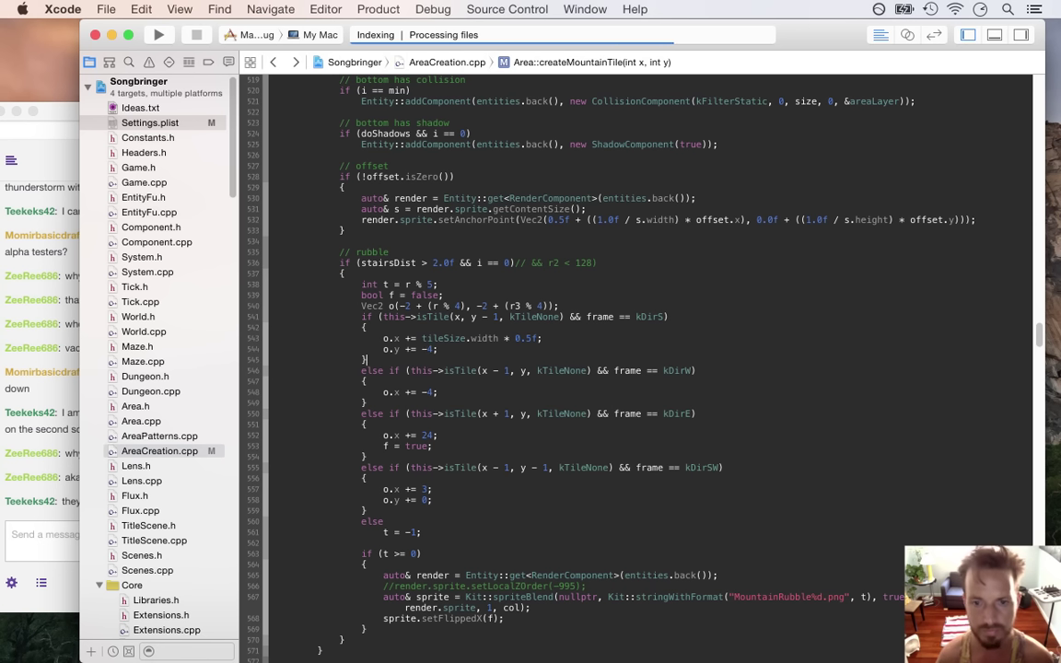
- Add another else-if branch after the kDirSW one, copying its condition and the kDirS branch's body with o.x and o.y offsets
{"action": "left_click", "coordinate": [273, 467]}
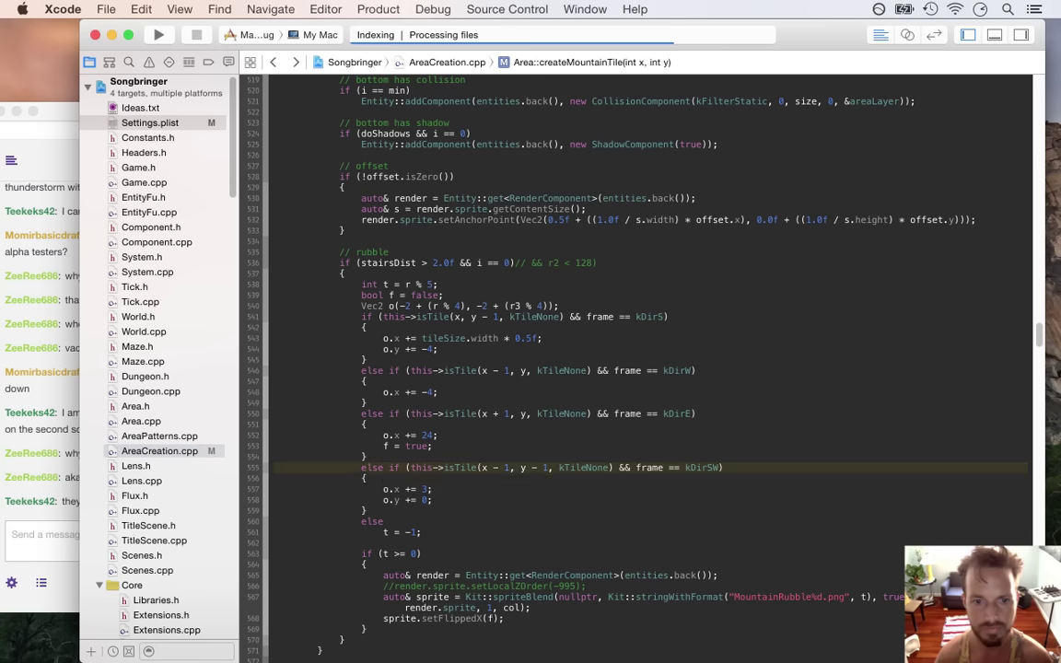
{"action": "left_click", "coordinate": [273, 478]}
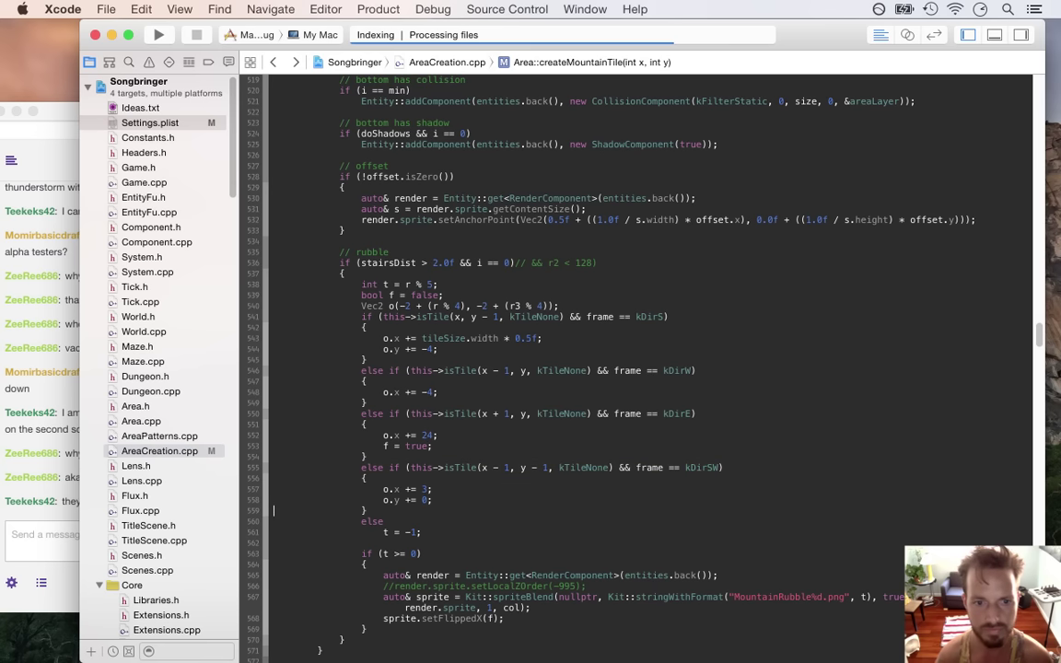
{"action": "left_click", "coordinate": [274, 522]}
{"action": "type", "text": "else if (this->isTile(x - 1, y - 1, kTileNone) && frame == kDirSW)"}
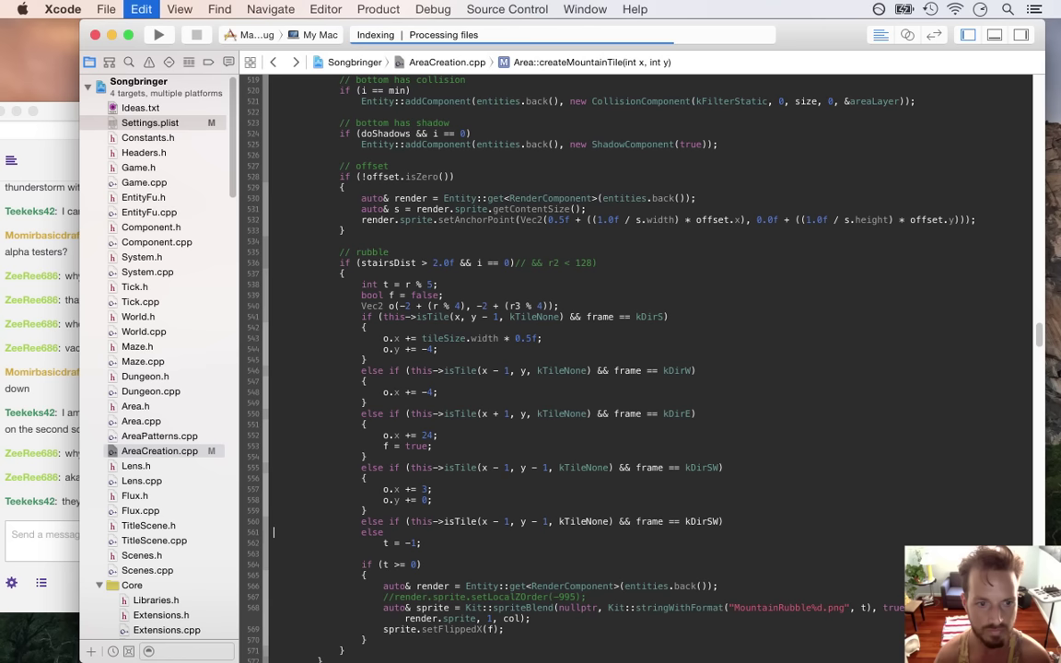
{"action": "type", "text": "{     o.x += tileSize.width * 0.5f;     o.y += -4; }"}
{"action": "left_click", "coordinate": [387, 553]}
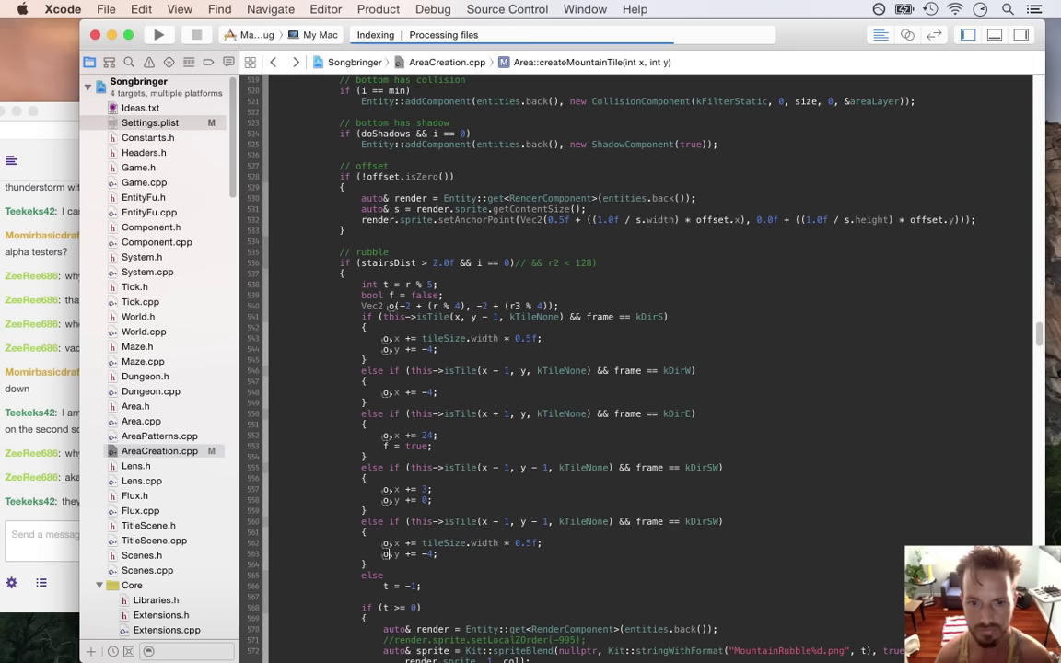
- Change the new branch's condition to test tile x + 1, y - 1 and frame == kDirSE
{"action": "left_click", "coordinate": [366, 532]}
{"action": "key", "text": "Left"}
{"action": "key", "text": "BackSpace"}
{"action": "type", "text": "E"}
{"action": "key", "text": "Left"}
{"action": "key", "text": "Left"}
{"action": "key", "text": "Left"}
{"action": "key", "text": "Left"}
{"action": "key", "text": "Left"}
{"action": "key", "text": "Left"}
{"action": "key", "text": "Left"}
{"action": "key", "text": "Left"}
{"action": "key", "text": "Left"}
{"action": "key", "text": "Left"}
{"action": "key", "text": "Left"}
{"action": "key", "text": "Left"}
{"action": "key", "text": "Left"}
{"action": "key", "text": "Left"}
{"action": "key", "text": "Left"}
{"action": "key", "text": "Left"}
{"action": "key", "text": "Left"}
{"action": "key", "text": "Left"}
{"action": "key", "text": "Left"}
{"action": "key", "text": "Left"}
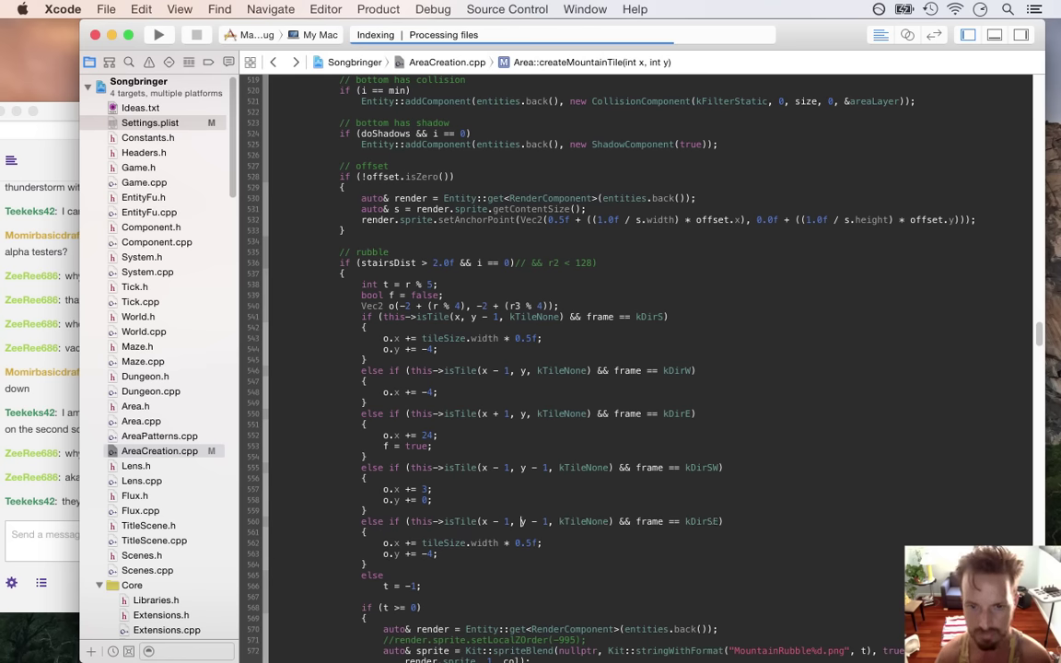
{"action": "key", "text": "Right"}
{"action": "key", "text": "BackSpace"}
{"action": "type", "text": "+"}
- Set the kDirSE branch's horizontal offset to "o.x += tileSize.width - 3;"
{"action": "left_click", "coordinate": [498, 543]}
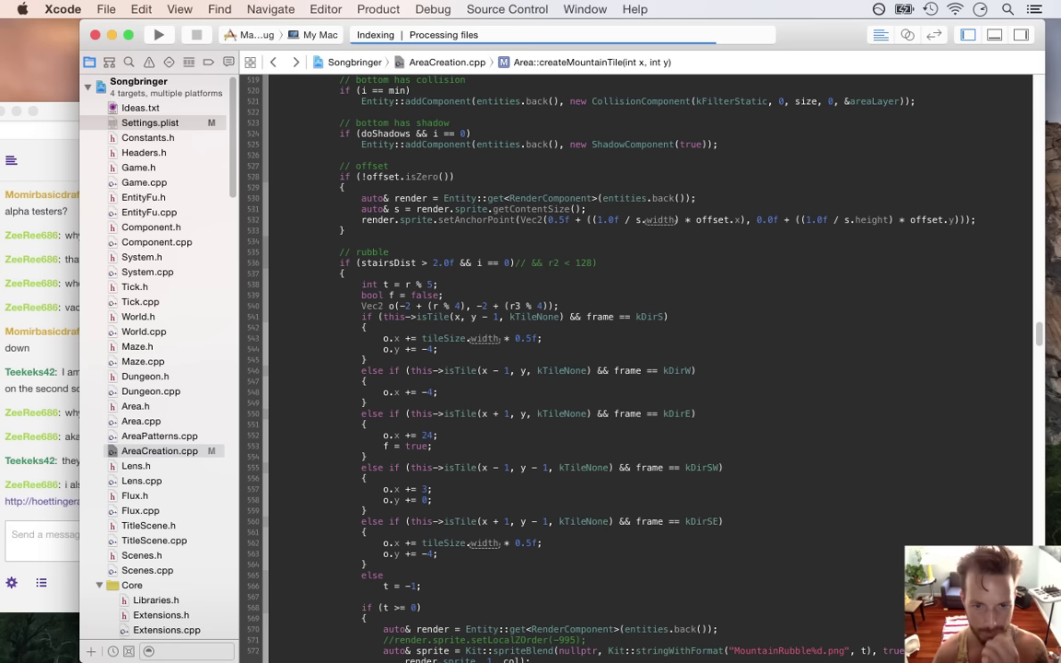
{"action": "left_click", "coordinate": [438, 553]}
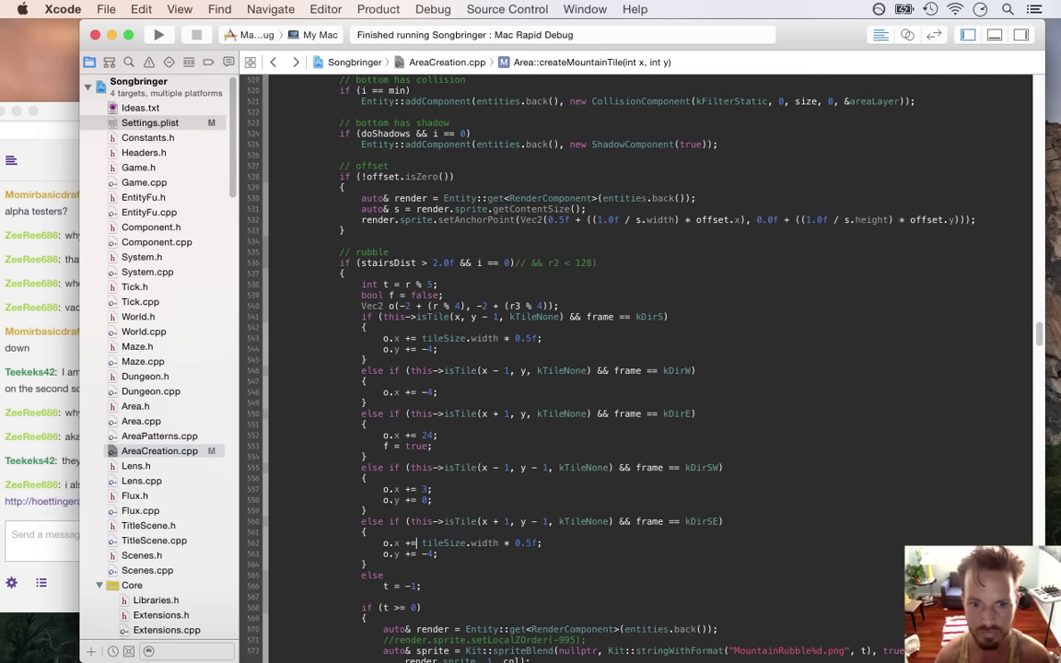
{"action": "key", "text": "Delete"}
{"action": "key", "text": "Delete"}
{"action": "key", "text": "Delete"}
{"action": "key", "text": "Delete"}
{"action": "key", "text": "Delete"}
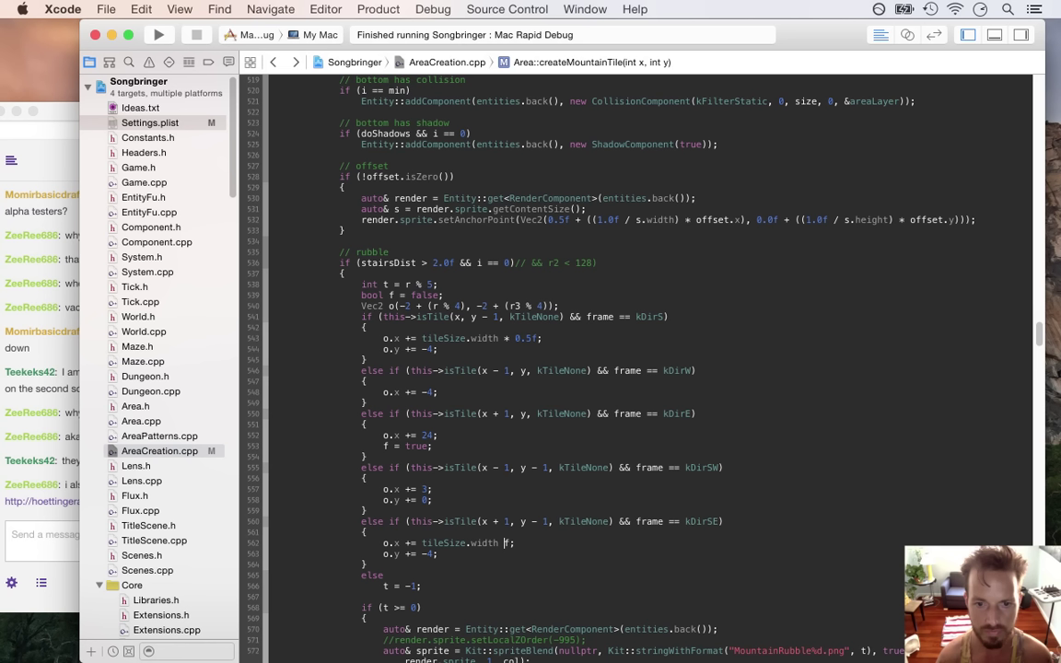
{"action": "type", "text": "+ 3"}
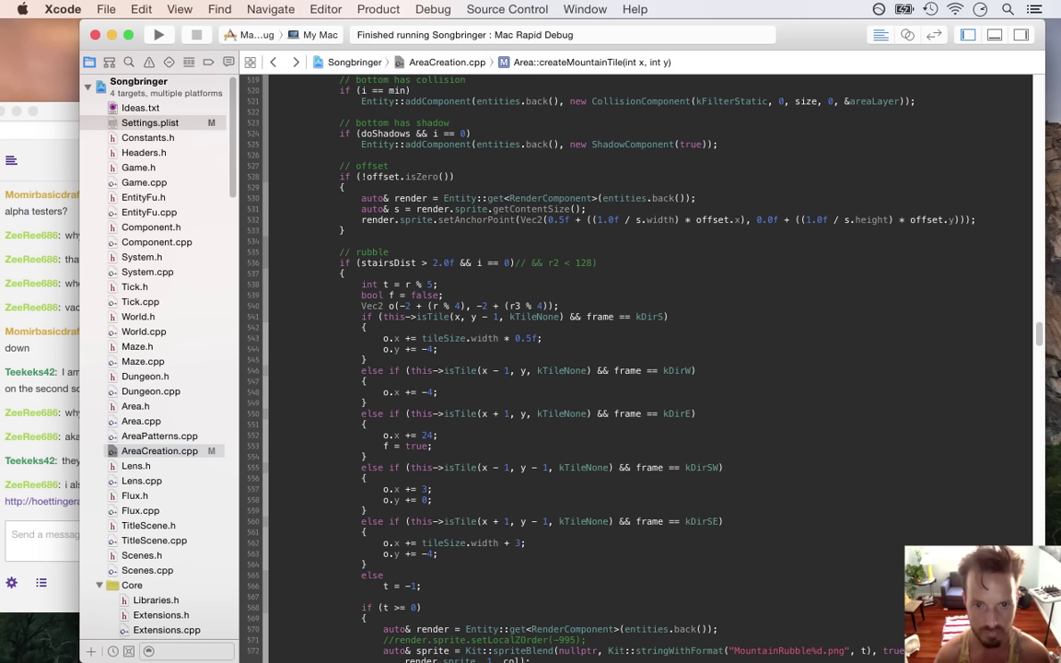
{"action": "type", "text": "-"}
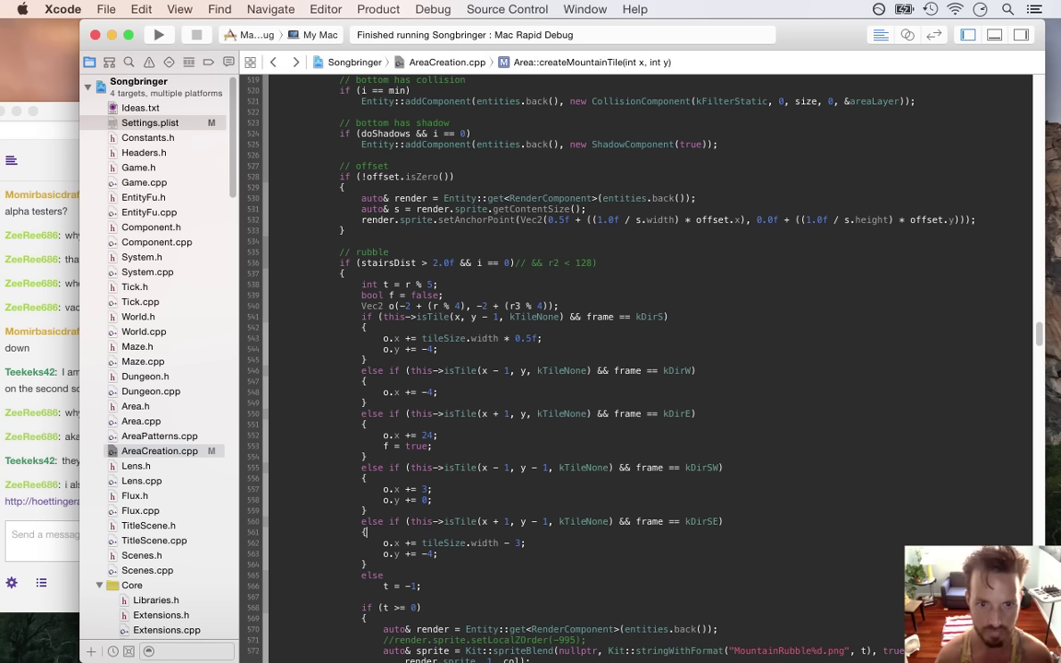
- Delete the o.y offset lines from both the kDirSW and kDirSE branches
{"action": "key", "text": "shift+Down"}
{"action": "key", "text": "BackSpace"}
{"action": "triple_click", "coordinate": [274, 542]}
{"action": "key", "text": "BackSpace"}
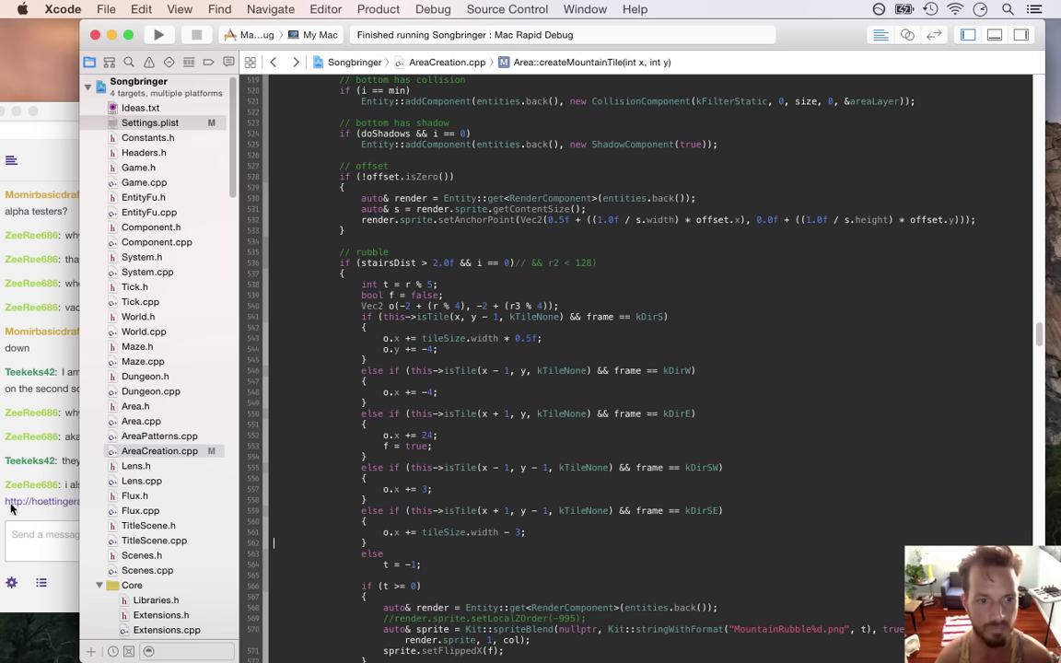
- Switch to the Twitch chat in Safari, open the shared hoettingeralm.at link and look through its English page
{"action": "left_click", "coordinate": [59, 467]}
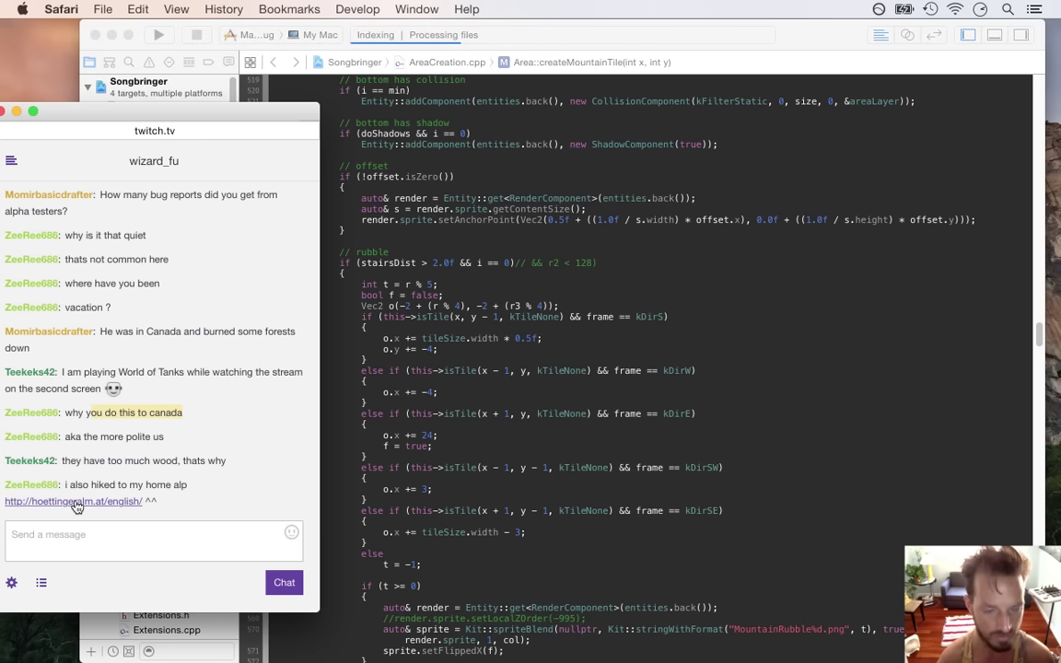
{"action": "left_click", "coordinate": [78, 504]}
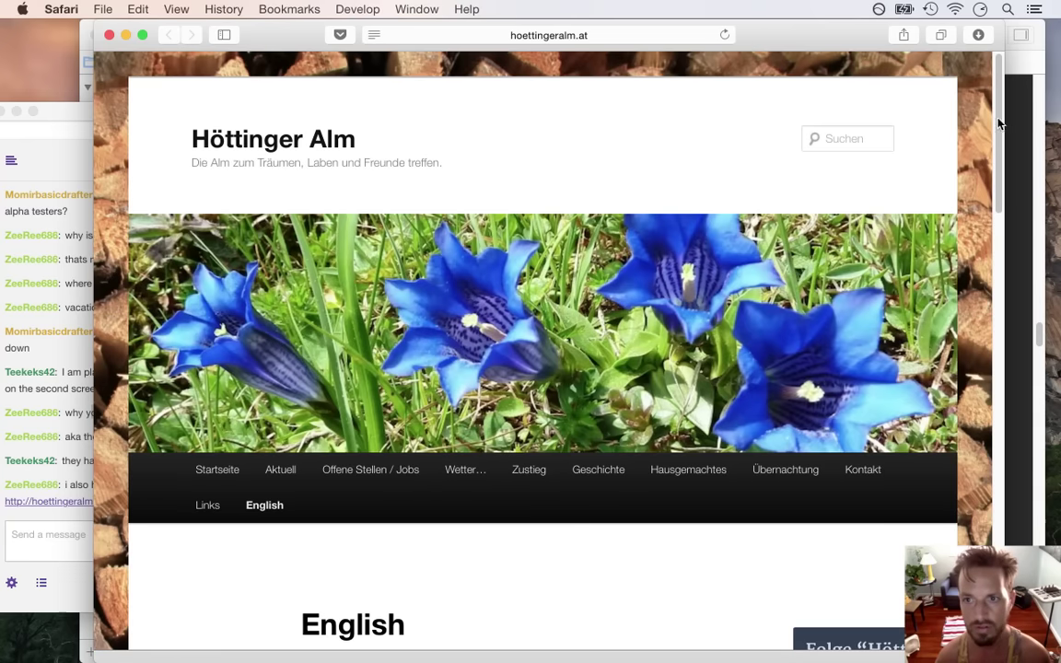
{"action": "scroll", "coordinate": [1015, 225], "scroll_direction": "down", "scroll_amount": 8}
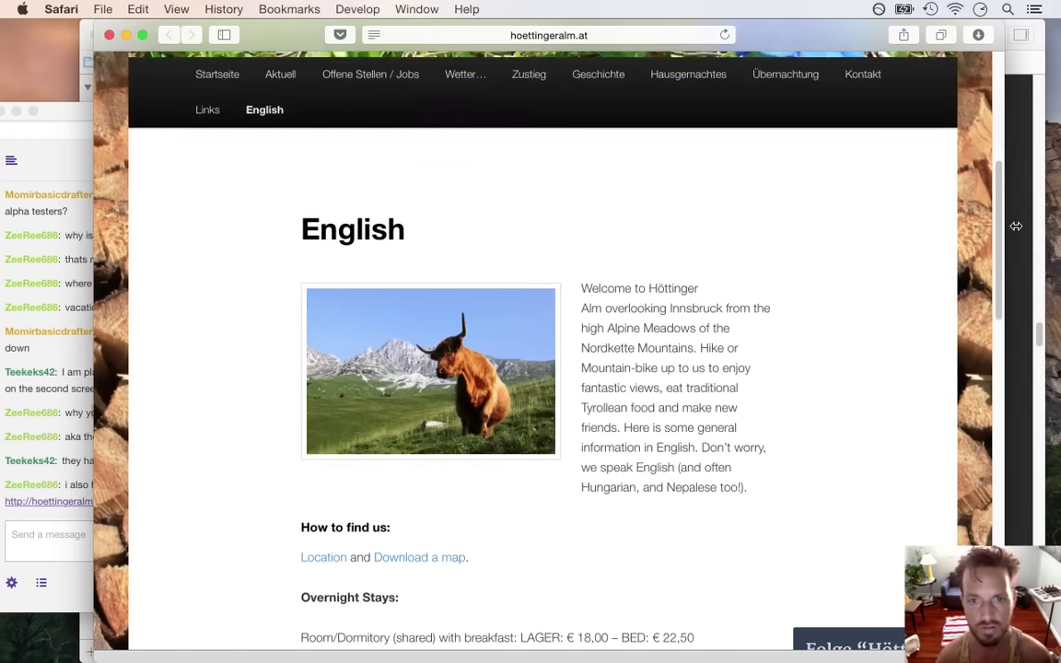
{"action": "left_click_drag", "start_coordinate": [1017, 227], "coordinate": [1017, 232]}
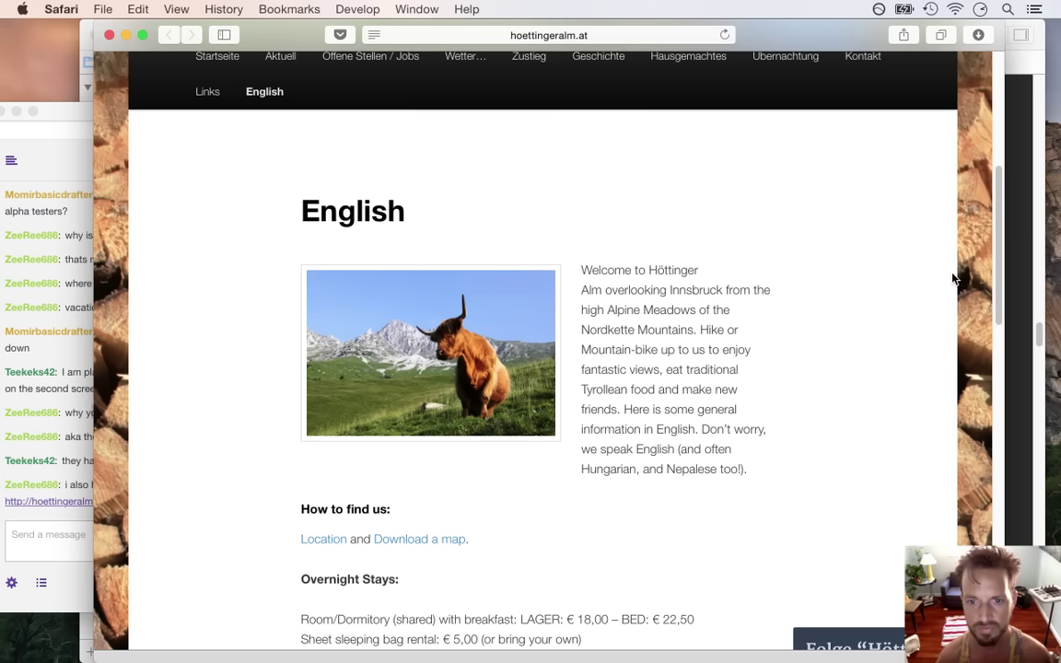
{"action": "scroll", "coordinate": [953, 278], "scroll_direction": "down", "scroll_amount": 3}
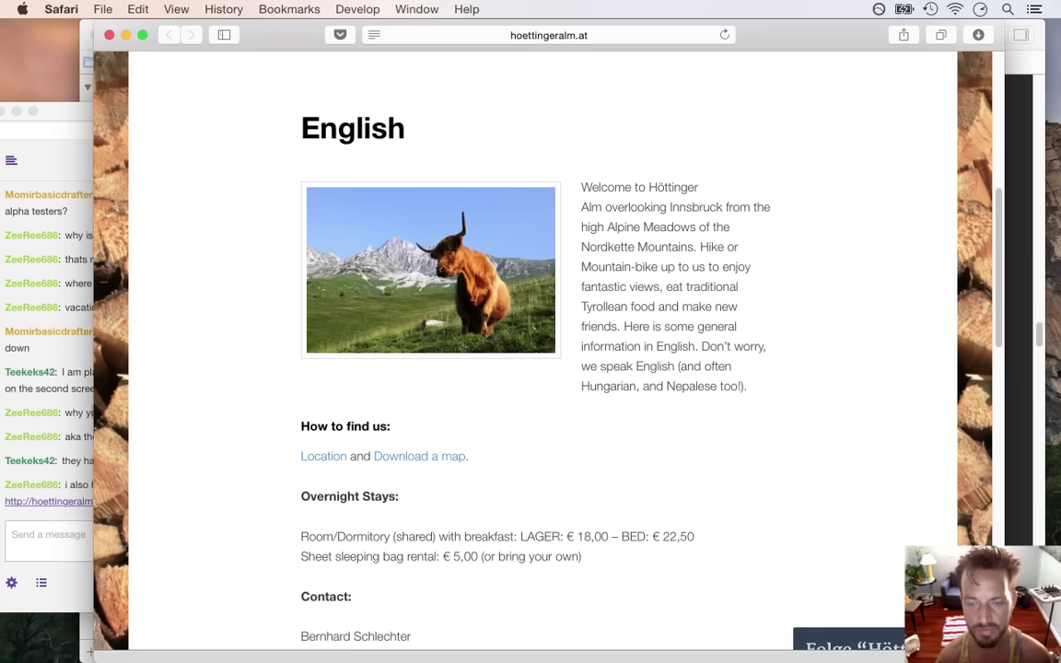
{"action": "scroll", "coordinate": [542, 350], "scroll_direction": "down", "scroll_amount": 6}
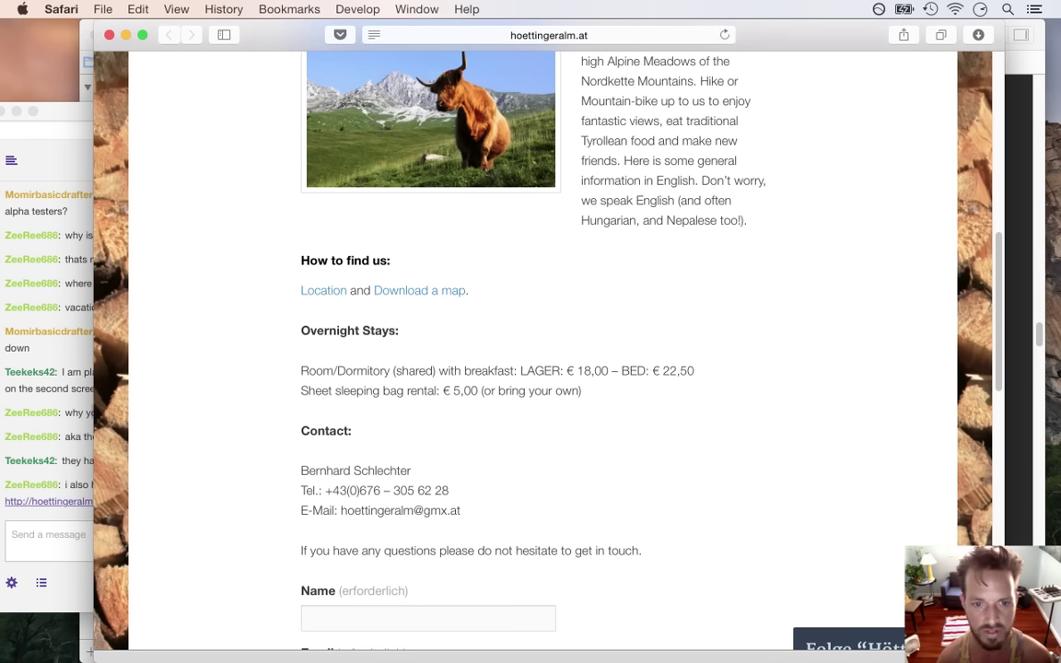
{"action": "scroll", "coordinate": [542, 350], "scroll_direction": "up", "scroll_amount": 8}
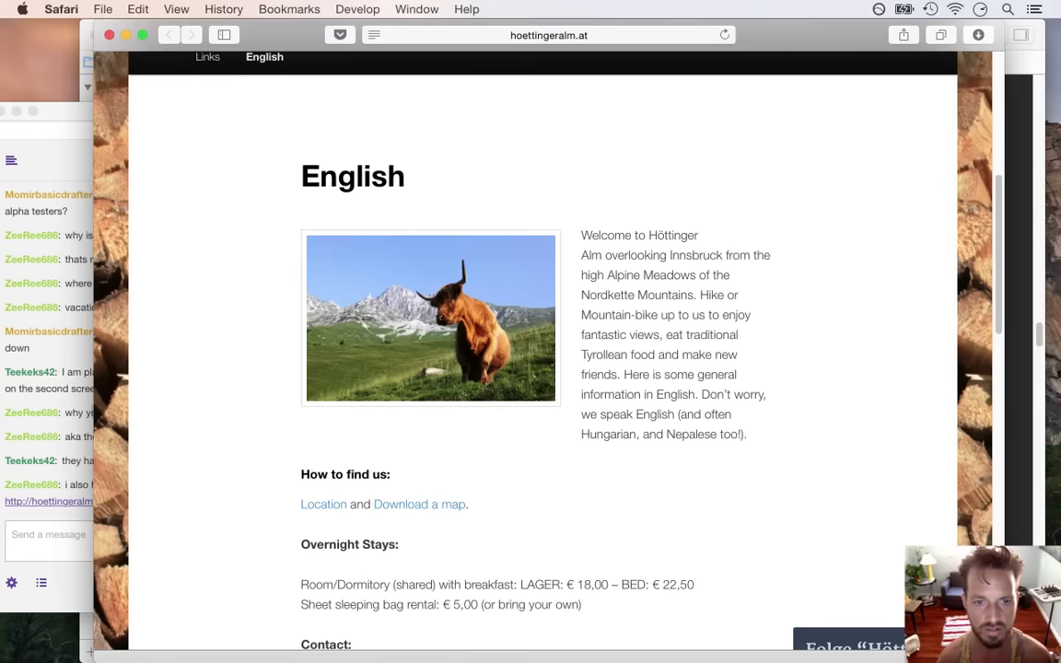
{"action": "scroll", "coordinate": [542, 350], "scroll_direction": "up", "scroll_amount": 11}
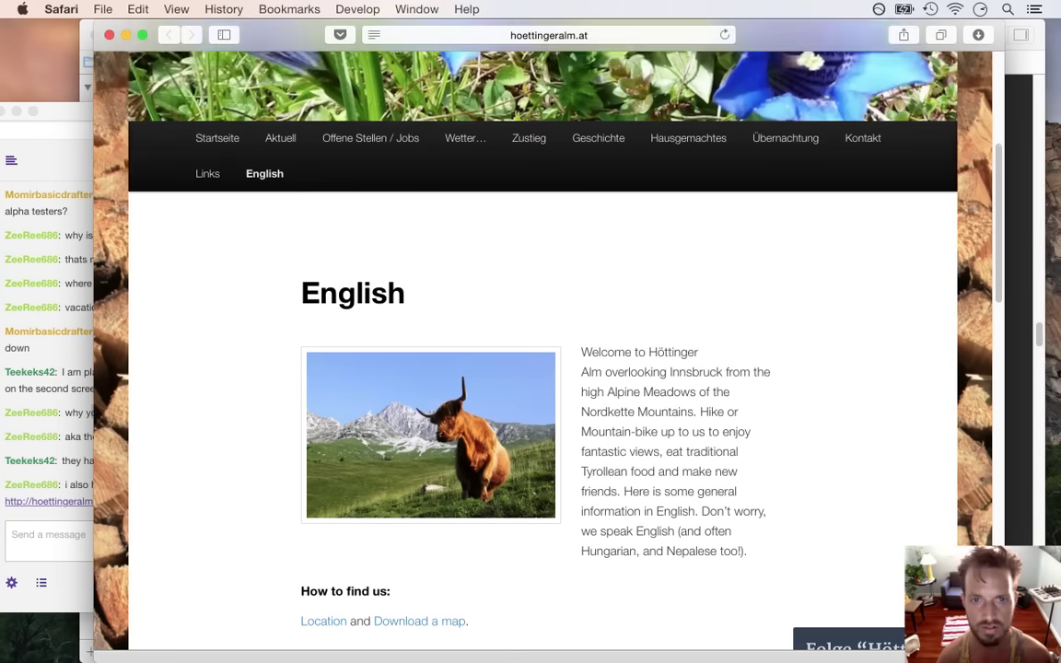
{"action": "scroll", "coordinate": [541, 350], "scroll_direction": "up", "scroll_amount": 5}
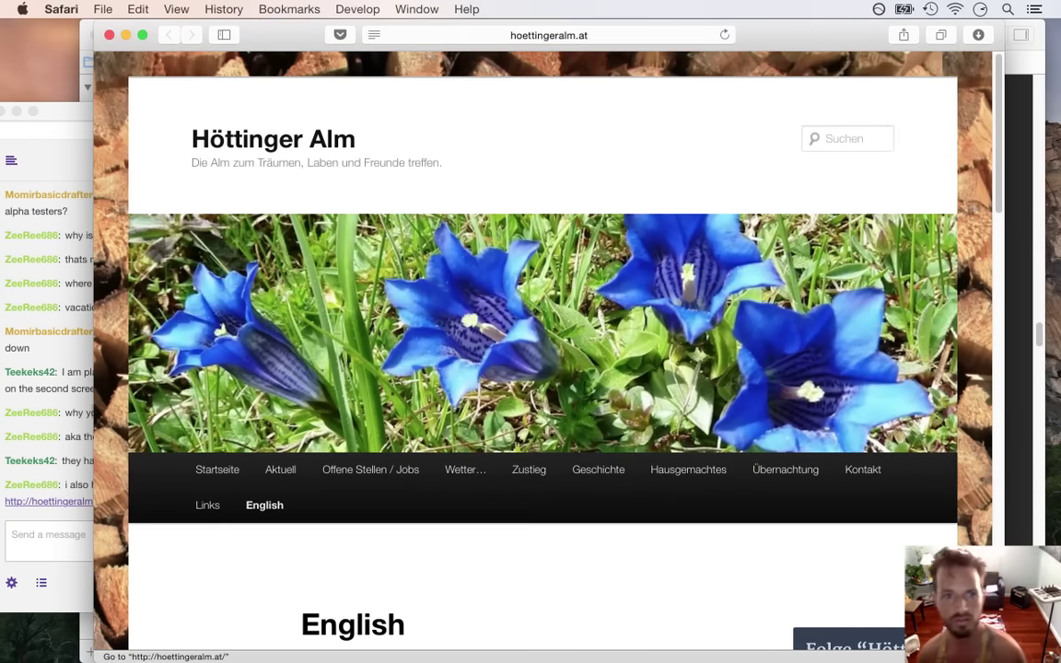
{"action": "key", "text": "super+Tab"}
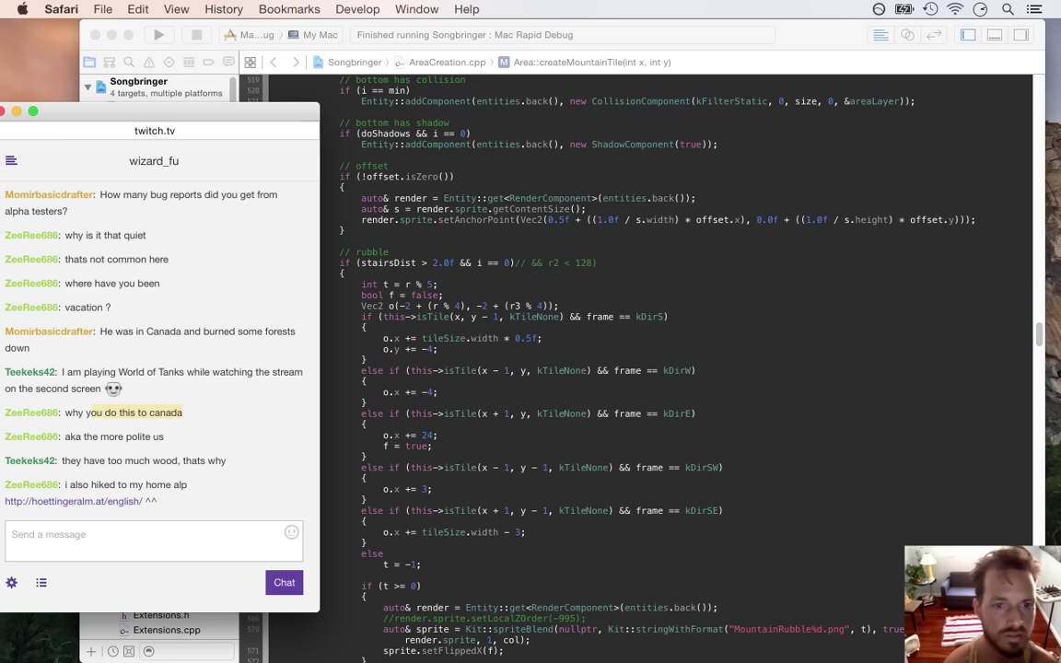
- Return to Xcode, run Songbringer to check the rubble at the mountains' southeast edges, and leave the game
{"action": "left_click", "coordinate": [606, 456]}
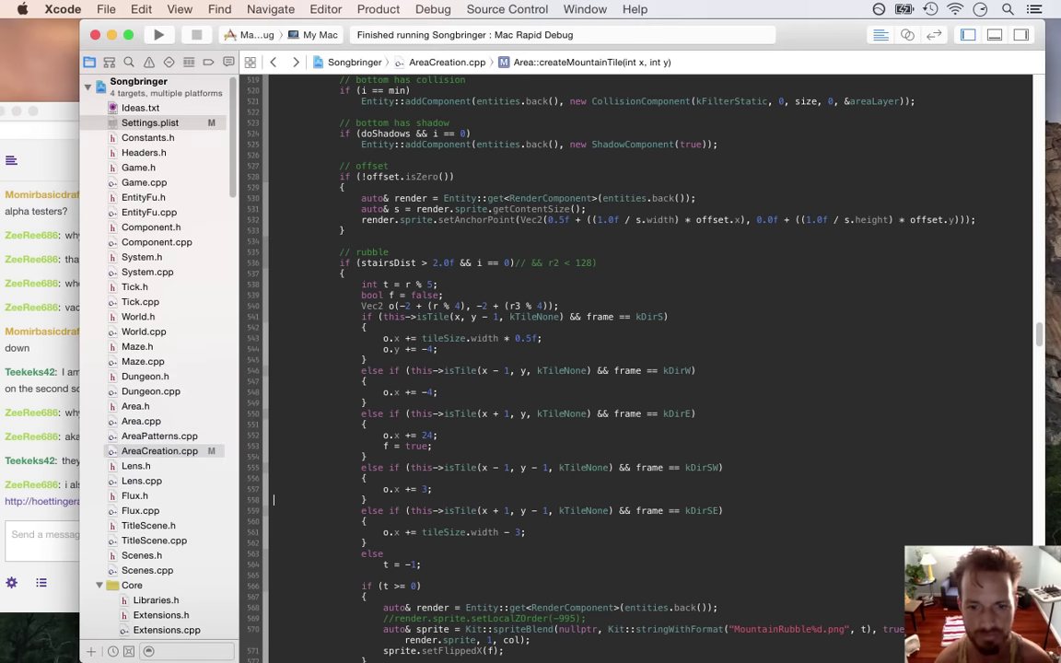
{"action": "key", "text": "super+r"}
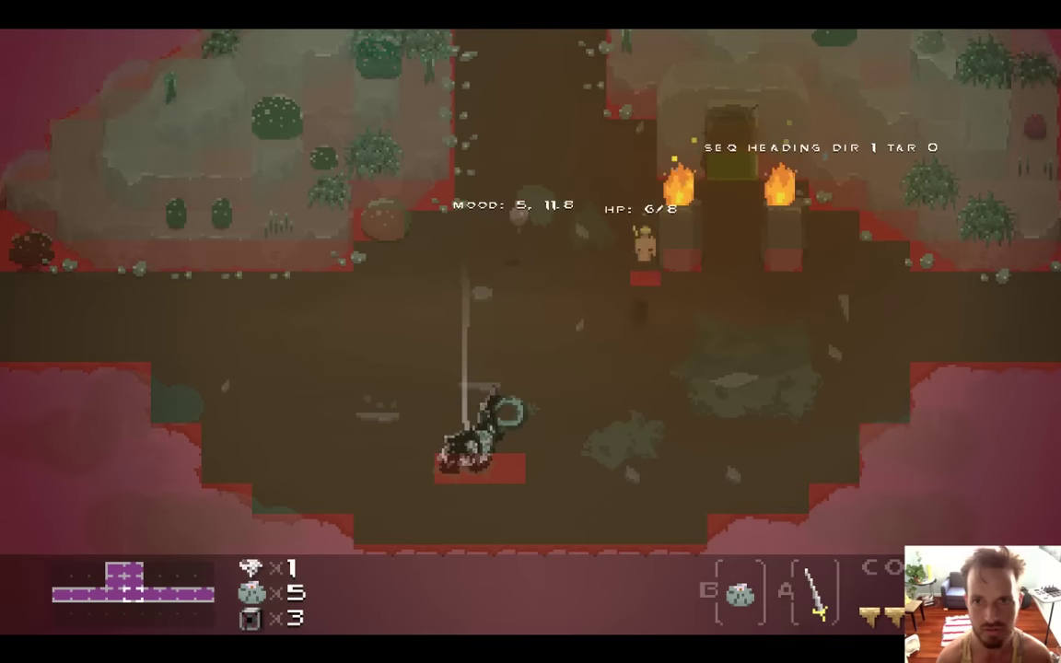
{"action": "key", "text": "Right"}
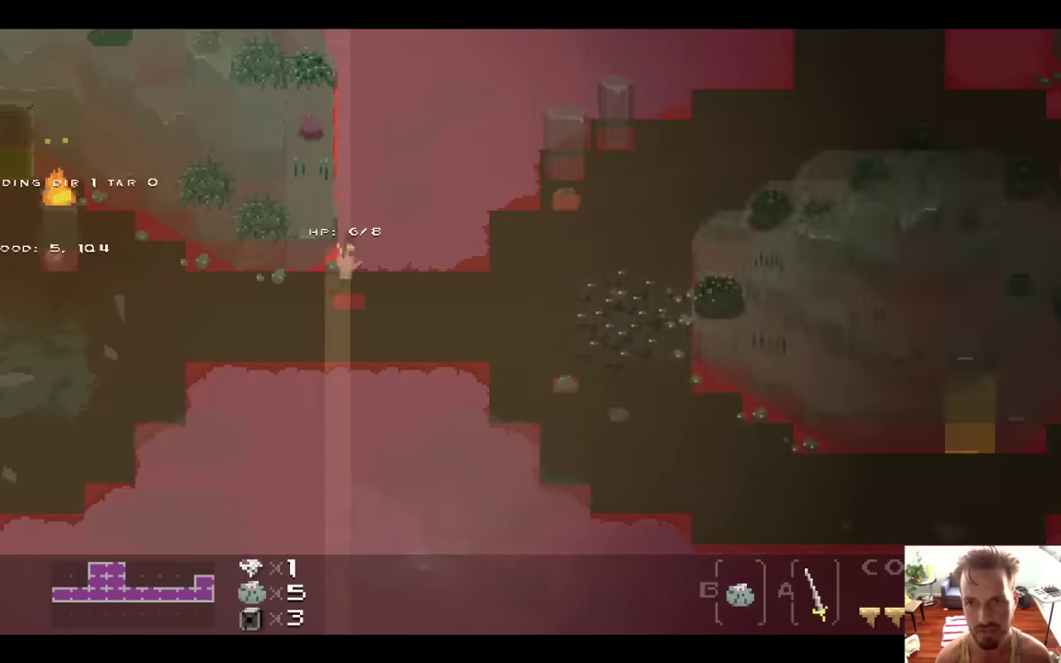
{"action": "key", "text": "Down"}
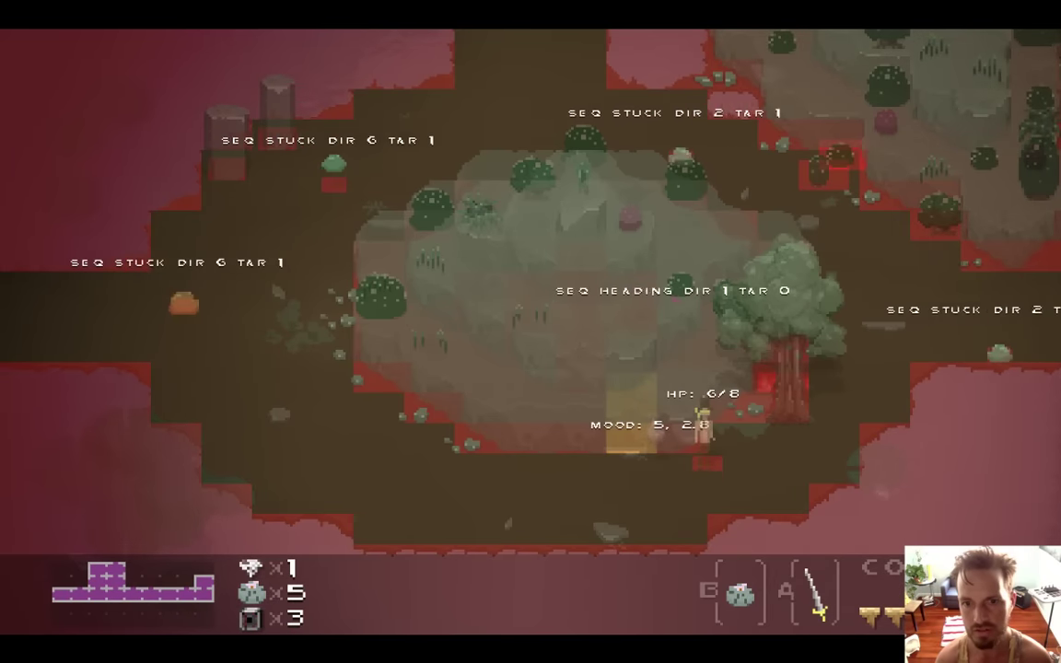
{"action": "key", "text": "super+Tab"}
- Remove the "stairsDist > 2.0f &&" check from the rubble condition, leaving only i == 0
{"action": "key", "text": "Up"}
{"action": "key", "text": "Up"}
{"action": "key", "text": "Up"}
{"action": "key", "text": "Up"}
{"action": "key", "text": "Up"}
{"action": "key", "text": "Up"}
{"action": "key", "text": "Up"}
{"action": "key", "text": "Up"}
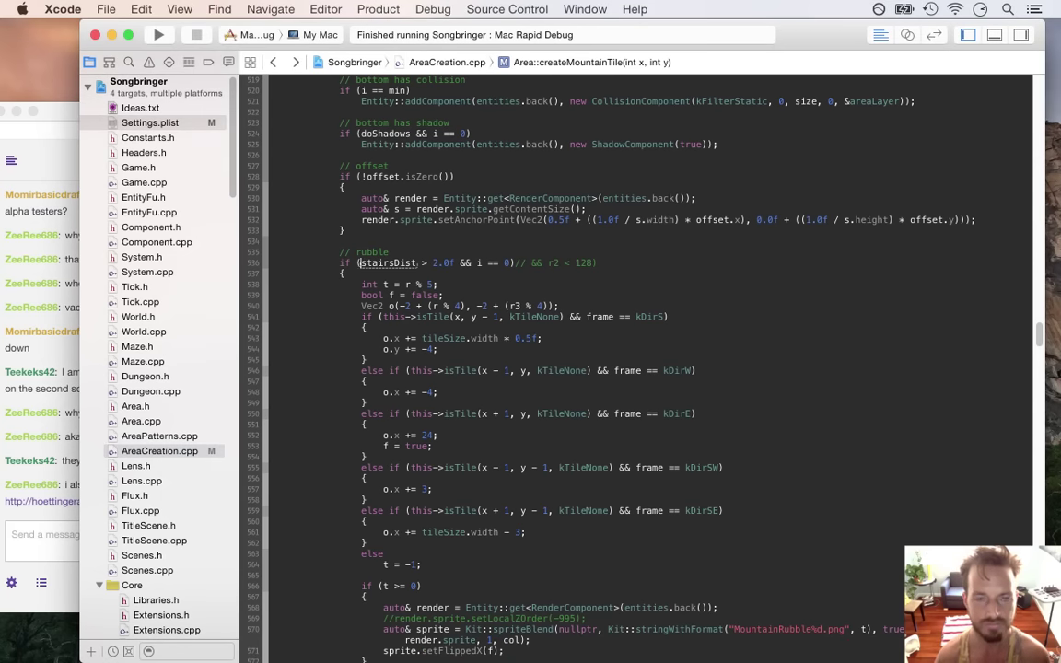
{"action": "key", "text": "Delete"}
{"action": "key", "text": "Delete"}
{"action": "key", "text": "Delete"}
{"action": "key", "text": "Delete"}
{"action": "key", "text": "Delete"}
{"action": "key", "text": "Delete"}
{"action": "key", "text": "Delete"}
{"action": "key", "text": "Delete"}
{"action": "key", "text": "Delete"}
{"action": "key", "text": "Delete"}
{"action": "key", "text": "Delete"}
{"action": "key", "text": "Delete"}
{"action": "key", "text": "Delete"}
{"action": "key", "text": "Delete"}
{"action": "key", "text": "Delete"}
{"action": "key", "text": "Delete"}
{"action": "key", "text": "Delete"}
{"action": "key", "text": "Delete"}
{"action": "key", "text": "Delete"}
{"action": "key", "text": "Delete"}
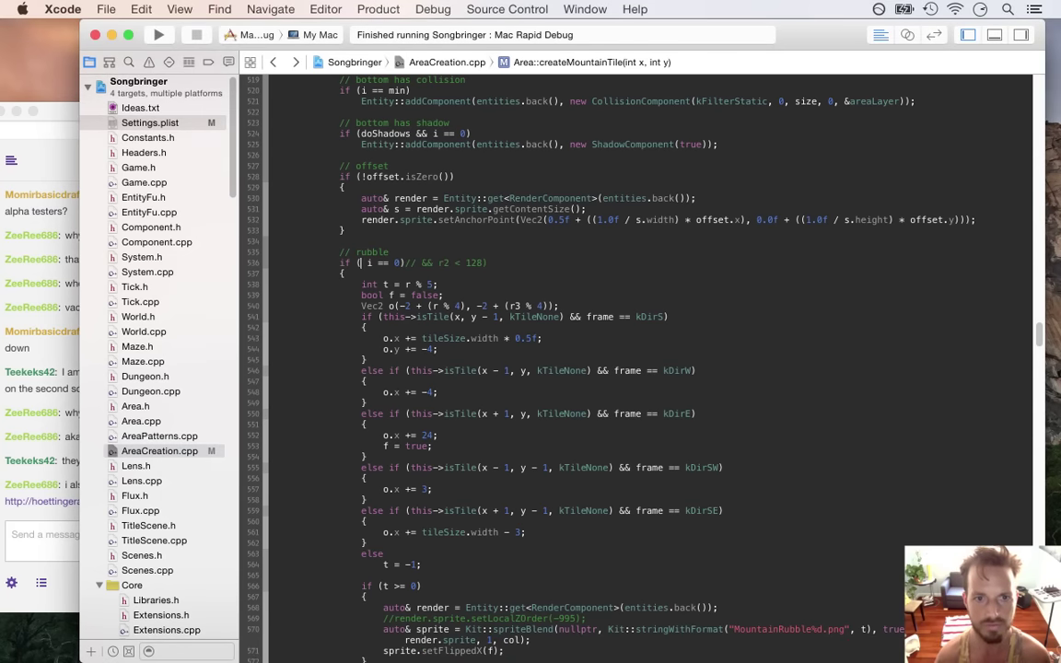
{"action": "type", "text": "f &&"}
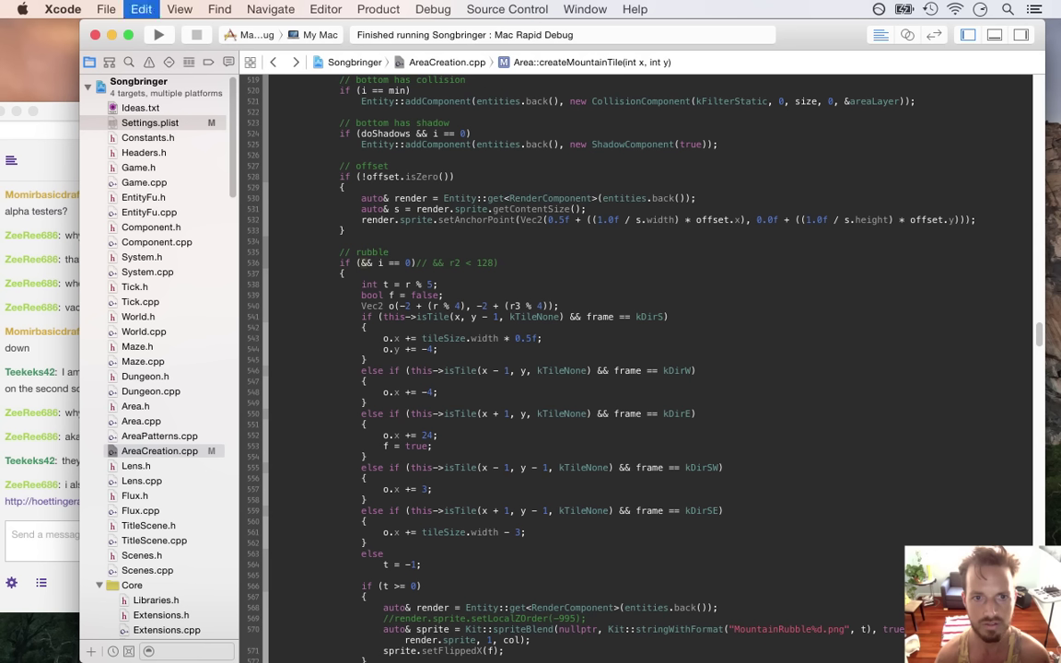
{"action": "type", "text": ".0f"}
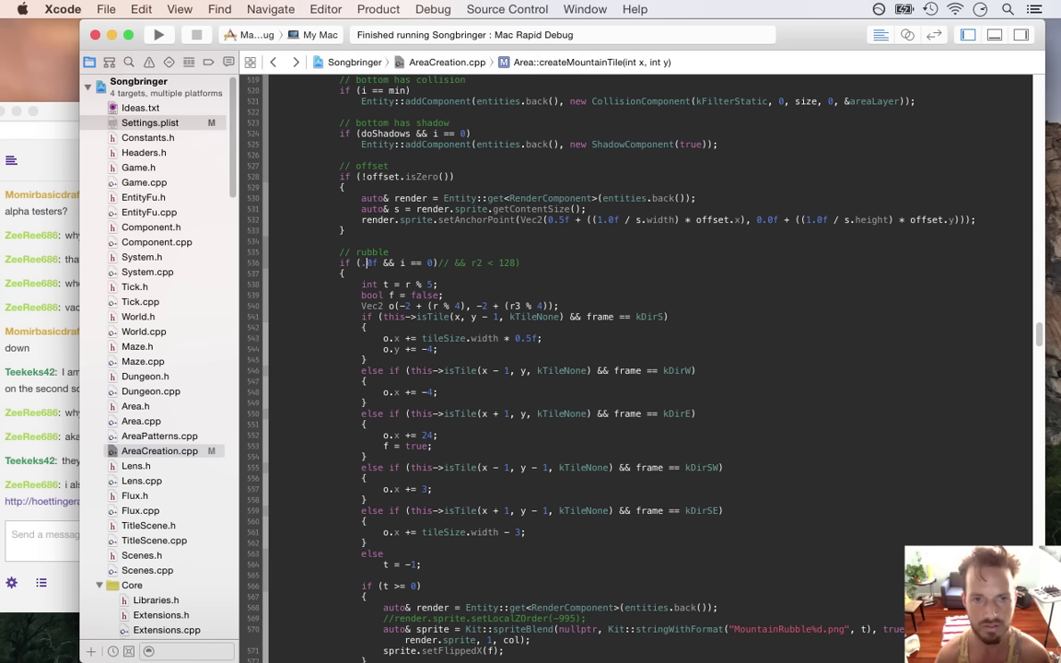
{"action": "key", "text": "Delete"}
{"action": "key", "text": "Delete"}
{"action": "key", "text": "Delete"}
{"action": "key", "text": "Delete"}
{"action": "key", "text": "Delete"}
{"action": "key", "text": "Delete"}
{"action": "key", "text": "Delete"}
- Run Songbringer, walk around the mountains to check the rubble near the stairs and along the edges, and quit the game
{"action": "key", "text": "cmd+r"}
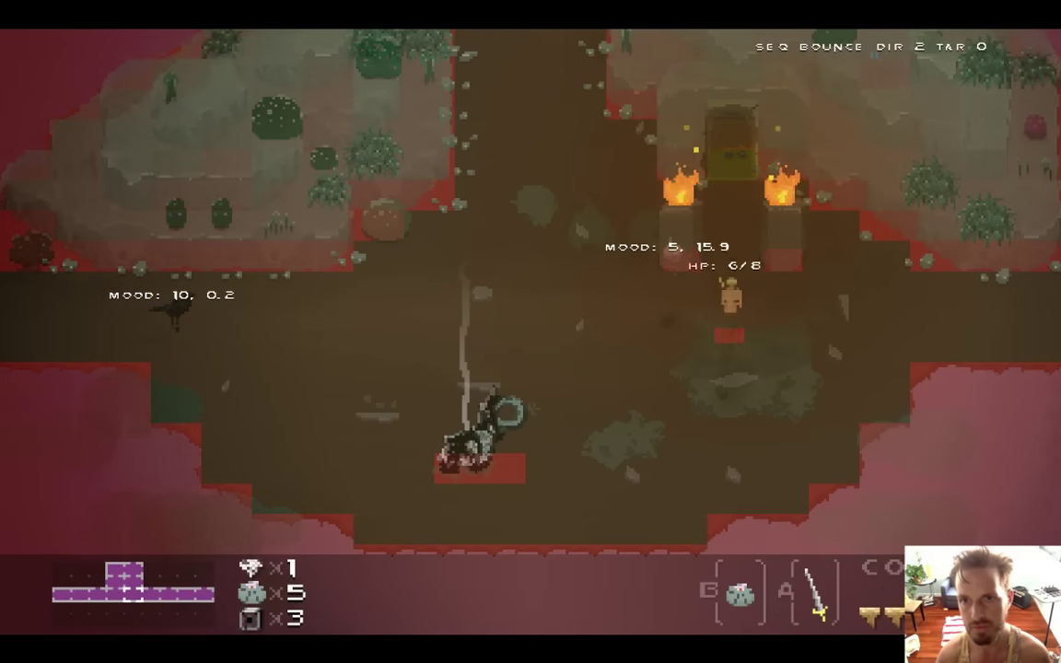
{"action": "key", "text": "Right"}
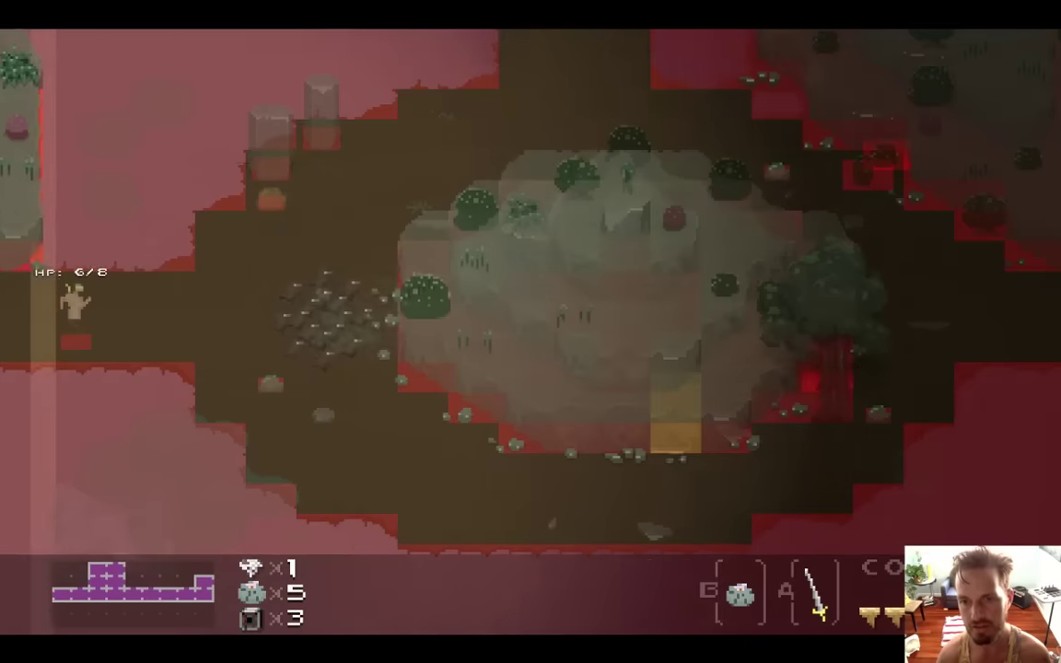
{"action": "key", "text": "Down"}
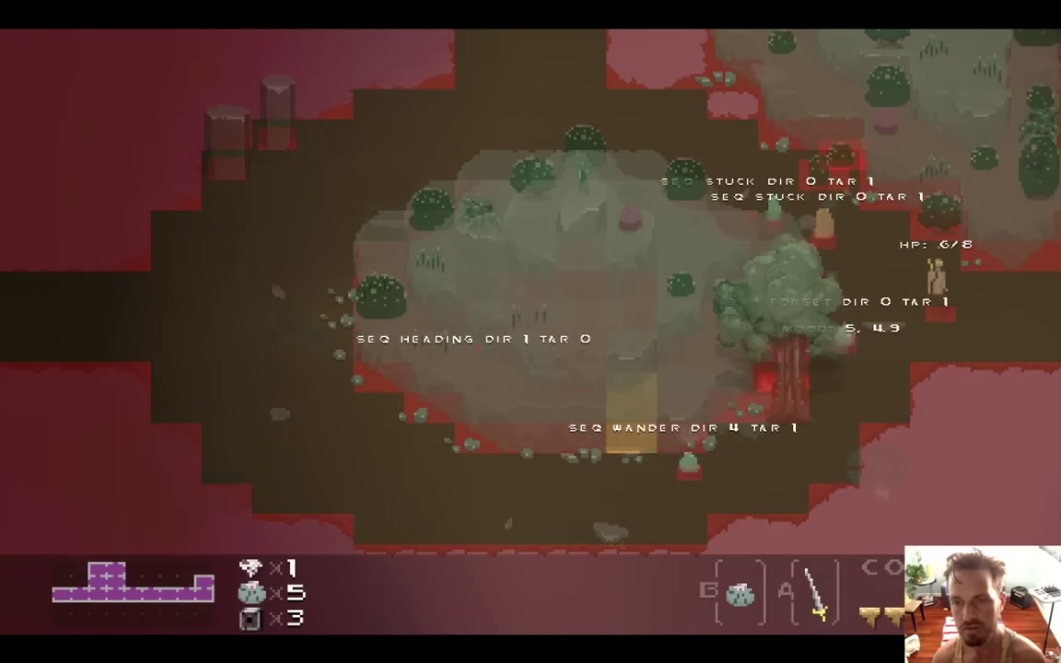
{"action": "key", "text": "Right"}
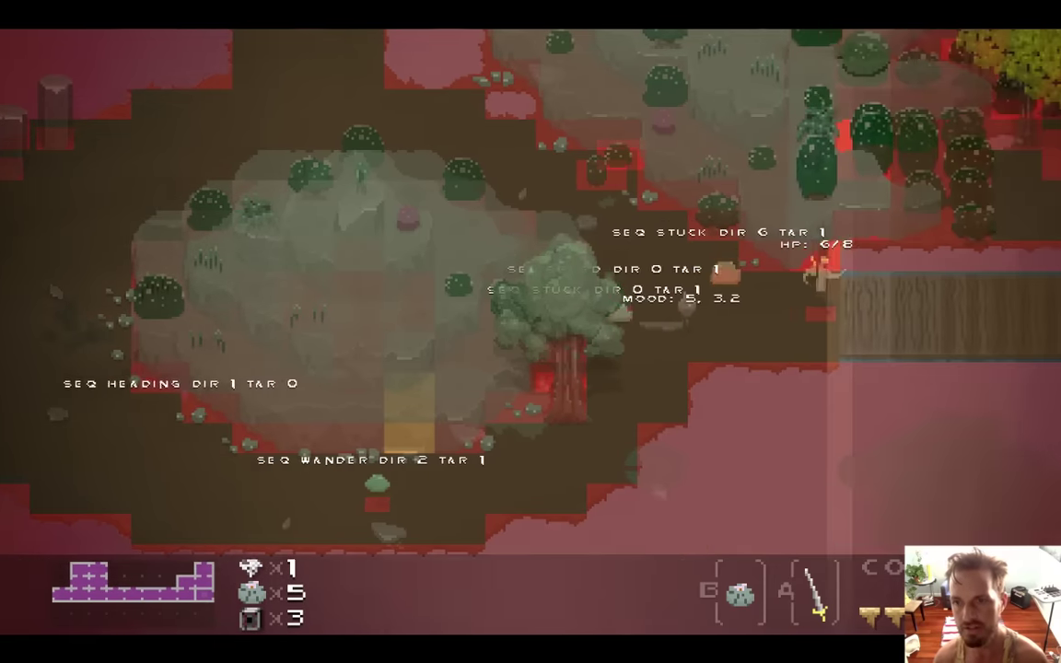
{"action": "key", "text": "Left"}
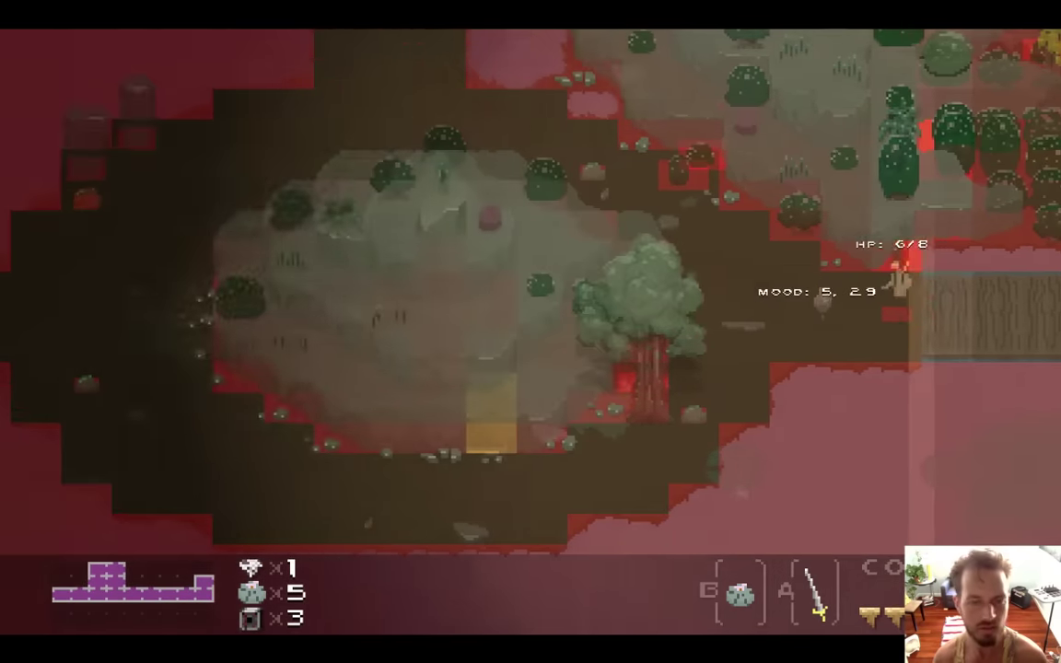
{"action": "key", "text": "super+q"}
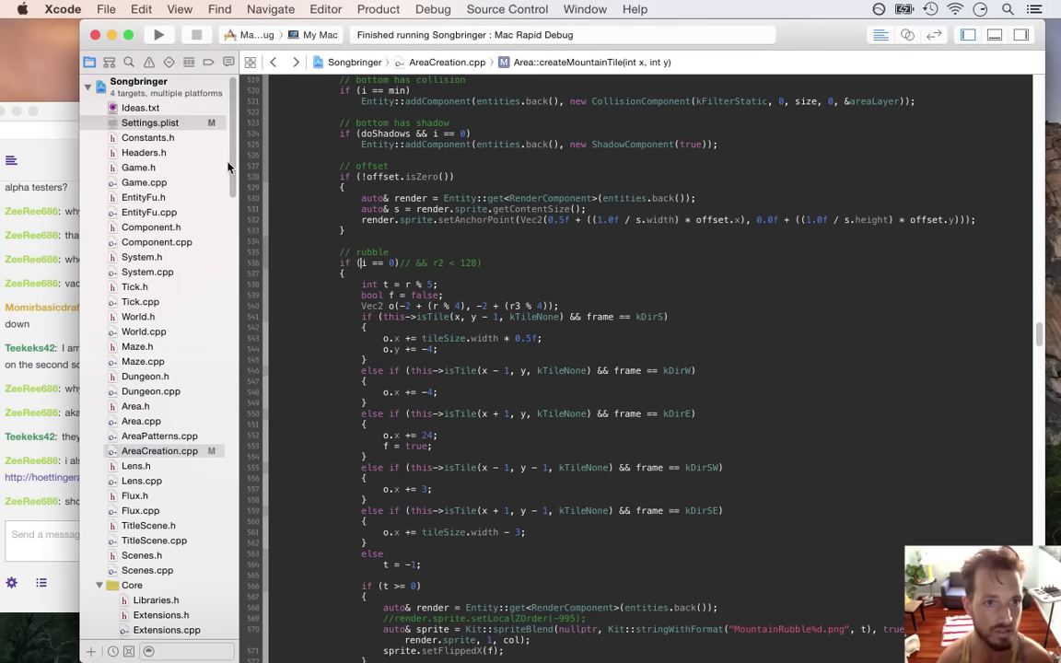
- Set drawDebug to NO in Settings.plist and save the file
{"action": "left_click", "coordinate": [199, 122]}
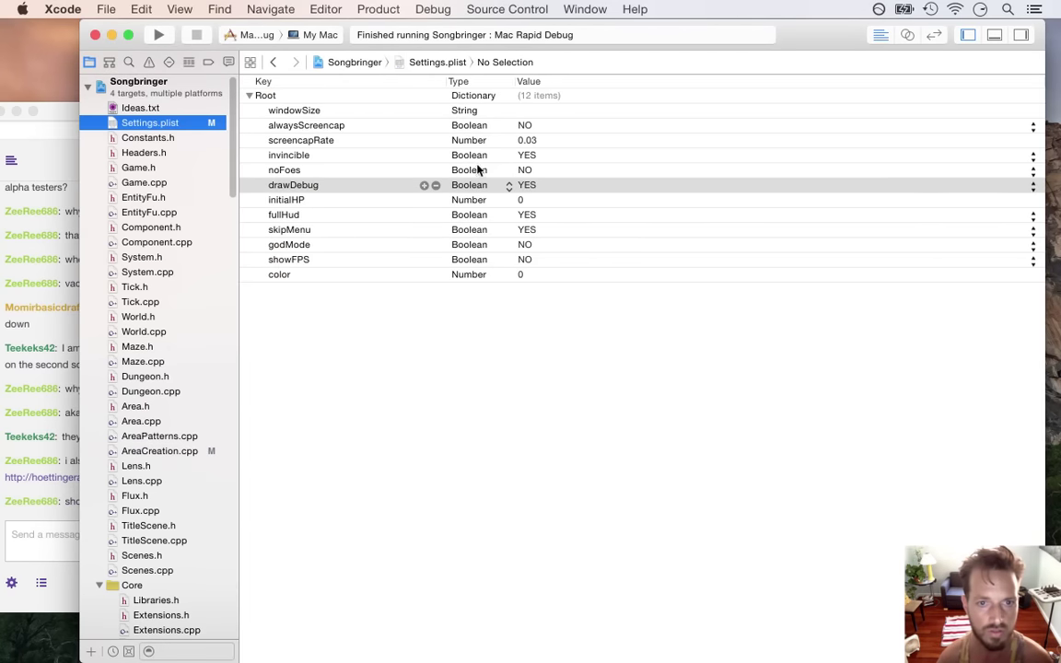
{"action": "left_click", "coordinate": [1031, 188]}
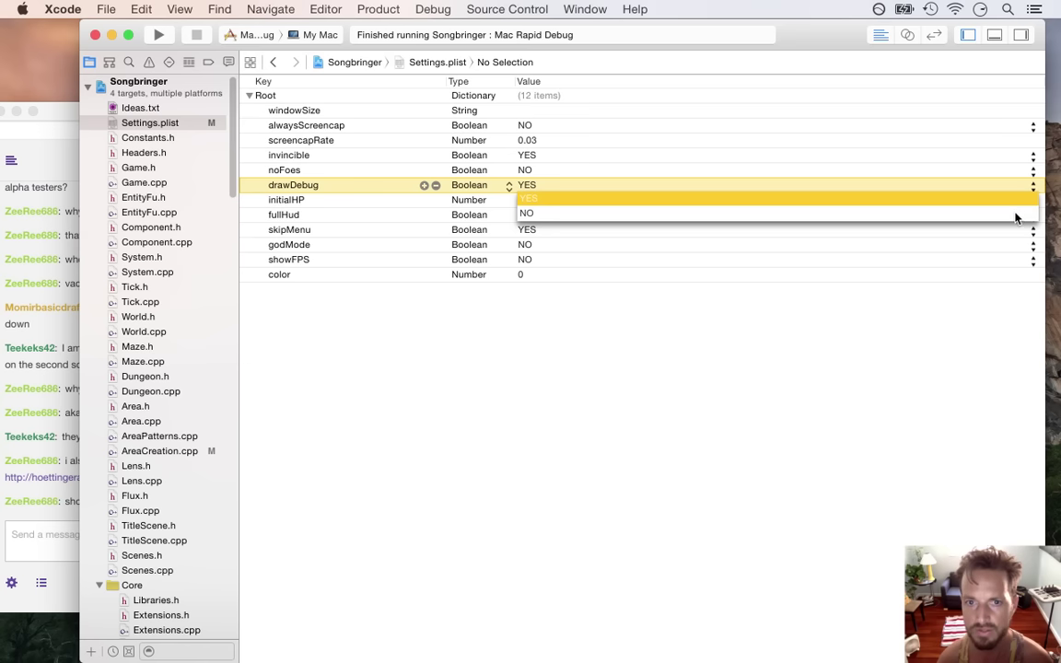
{"action": "left_click", "coordinate": [1017, 214]}
{"action": "left_click", "coordinate": [862, 397]}
{"action": "key", "text": "super+s"}
- Run Songbringer, walk east to the neighbouring area to check the rubble around the mountains without debug drawing, and quit the game
{"action": "key", "text": "super+r"}
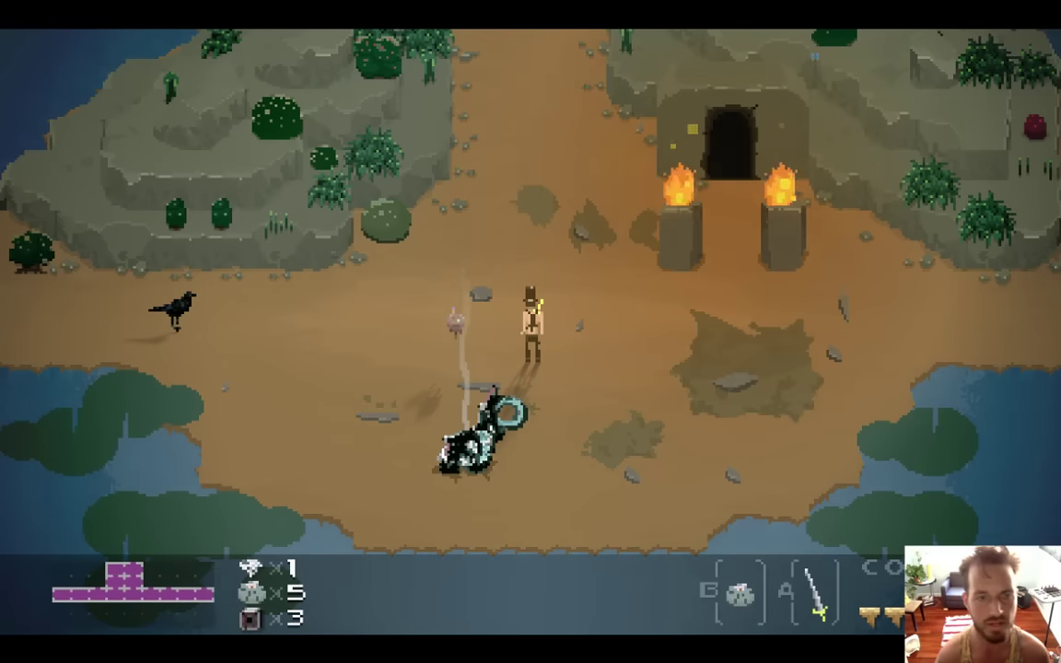
{"action": "key", "text": "Right"}
{"action": "key", "text": "Right"}
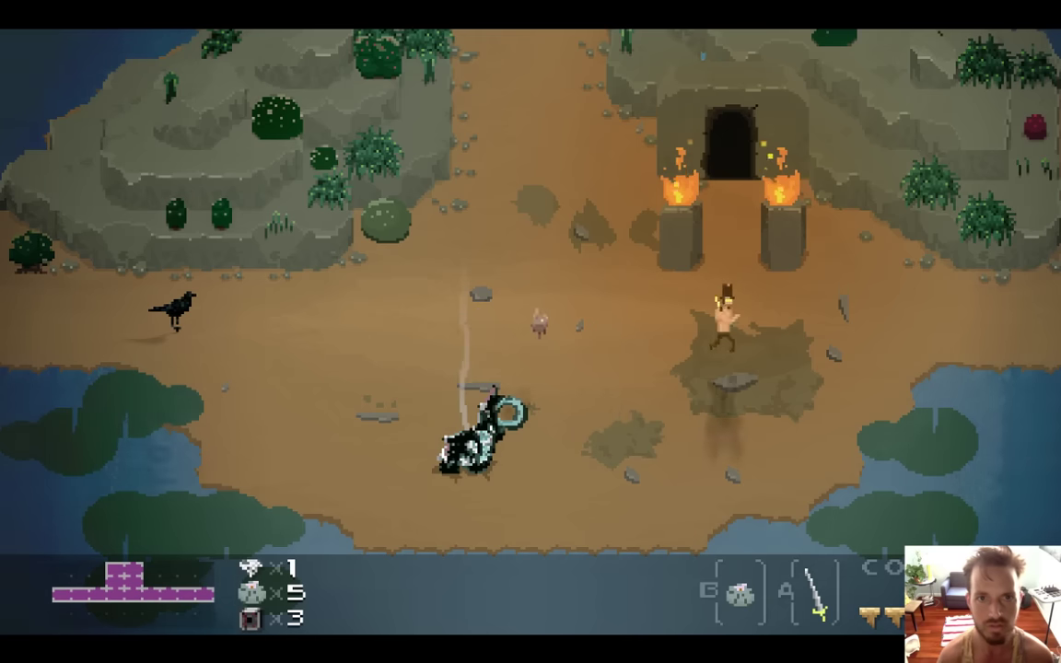
{"action": "key", "text": "Right"}
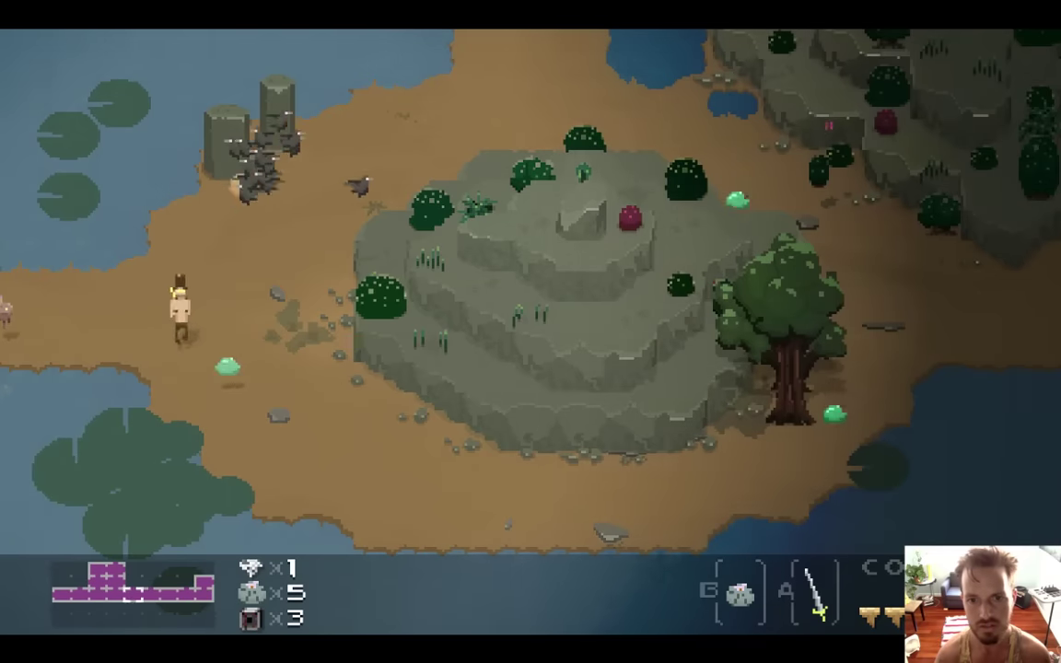
{"action": "key", "text": "Right"}
{"action": "key", "text": "Down"}
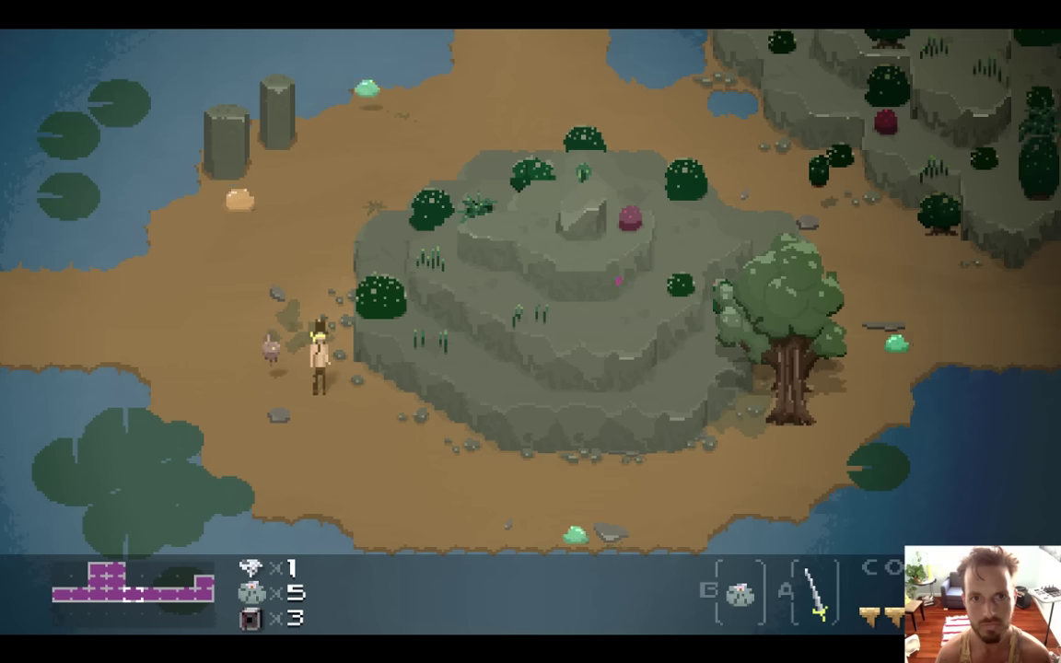
{"action": "key", "text": "super+q"}
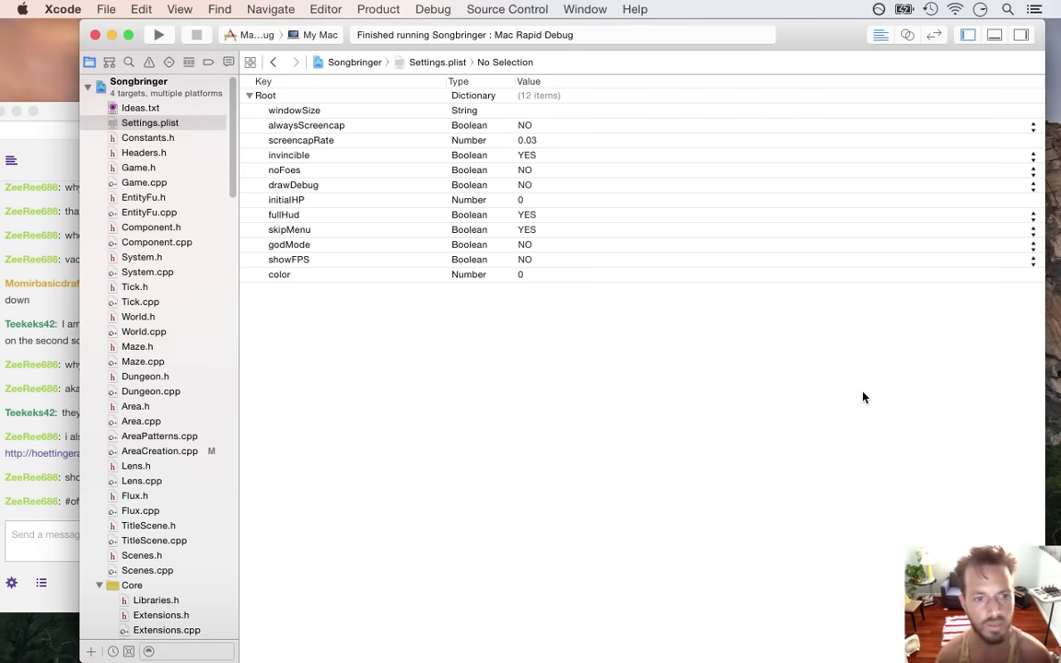
- Switch to the Twitch chat in Safari, read the latest messages, and search the web for "mt shasta" in a new window
{"action": "left_click", "coordinate": [35, 523]}
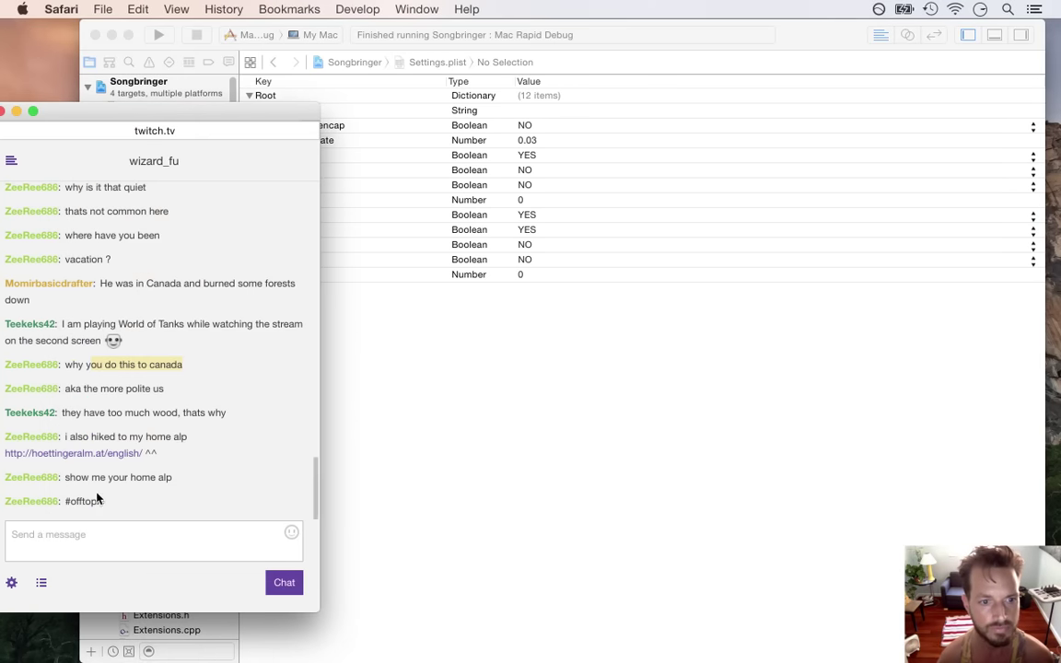
{"action": "left_click_drag", "start_coordinate": [107, 479], "coordinate": [152, 482]}
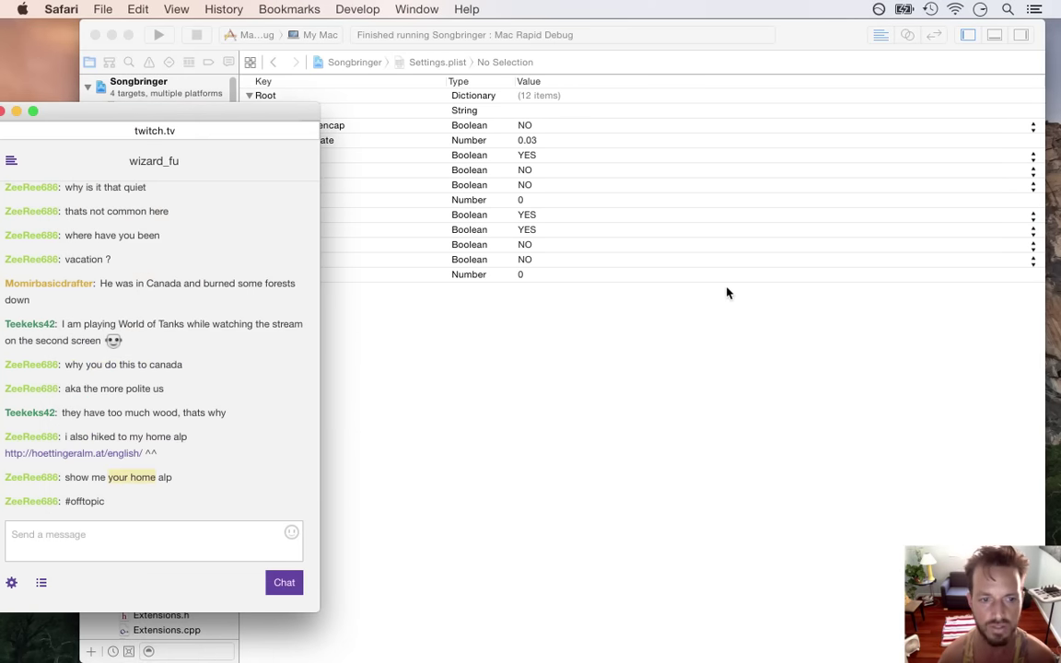
{"action": "mouse_move", "coordinate": [1059, 164]}
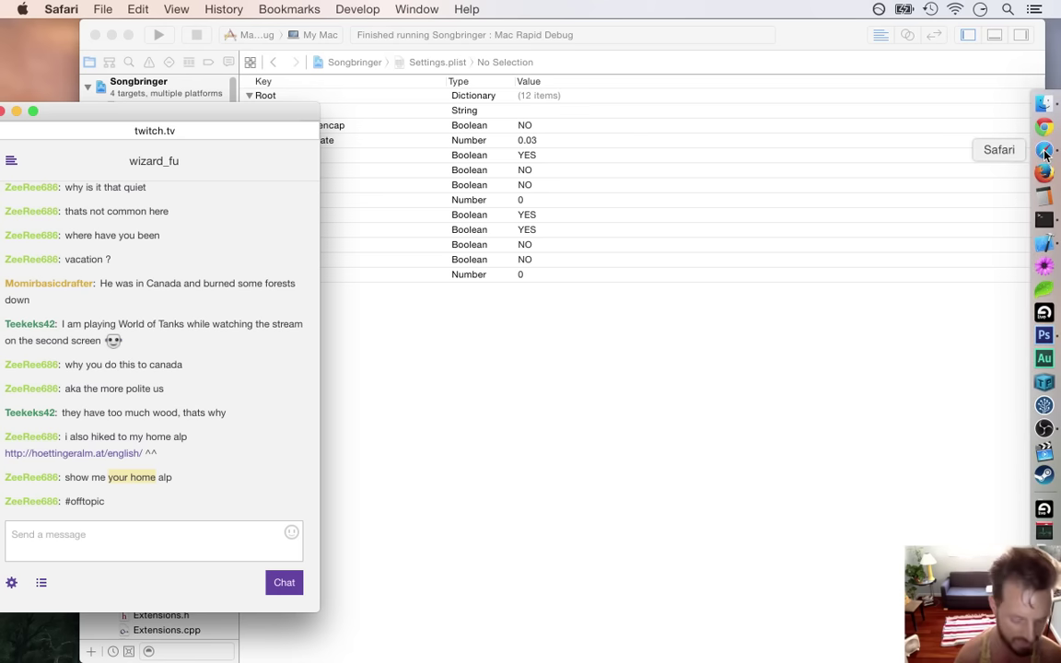
{"action": "key", "text": "super+n"}
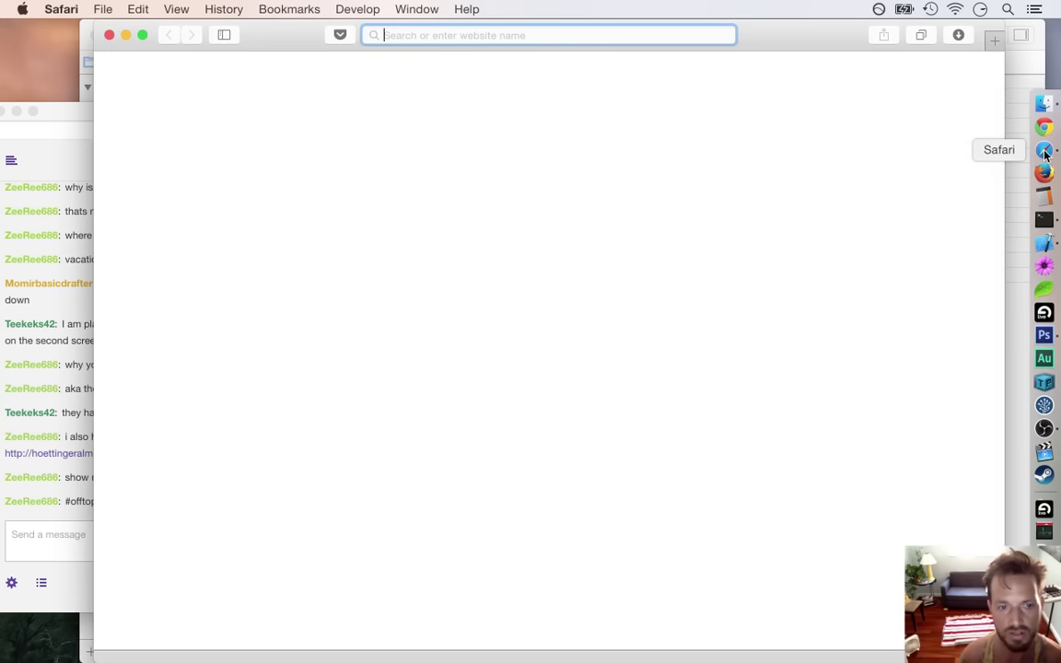
{"action": "type", "text": "mt sh"}
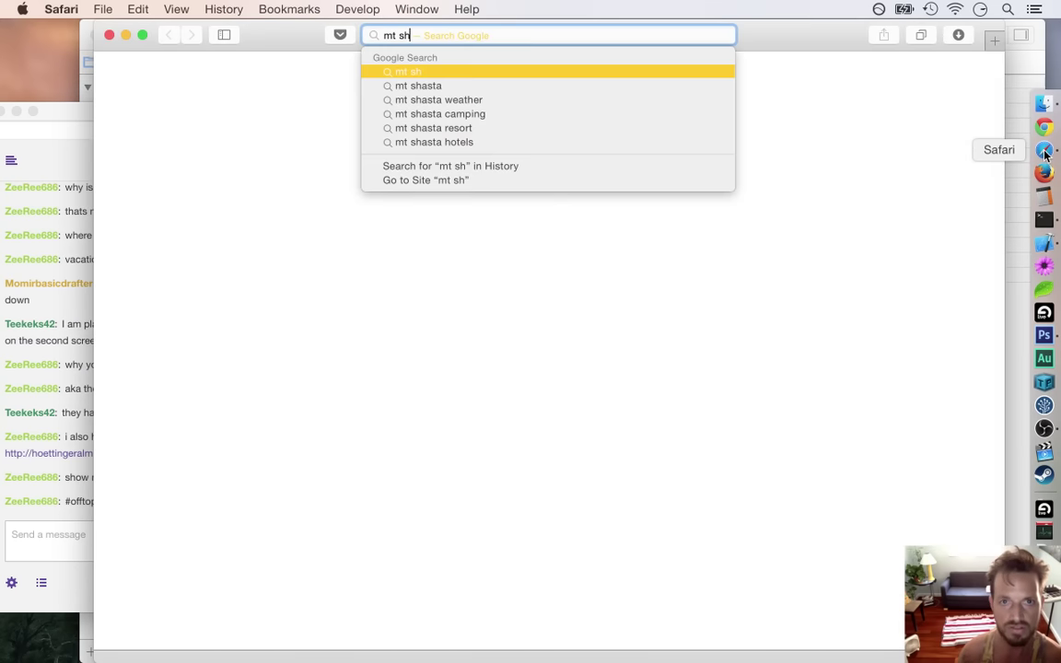
{"action": "type", "text": "asta"}
{"action": "key", "text": "Return"}
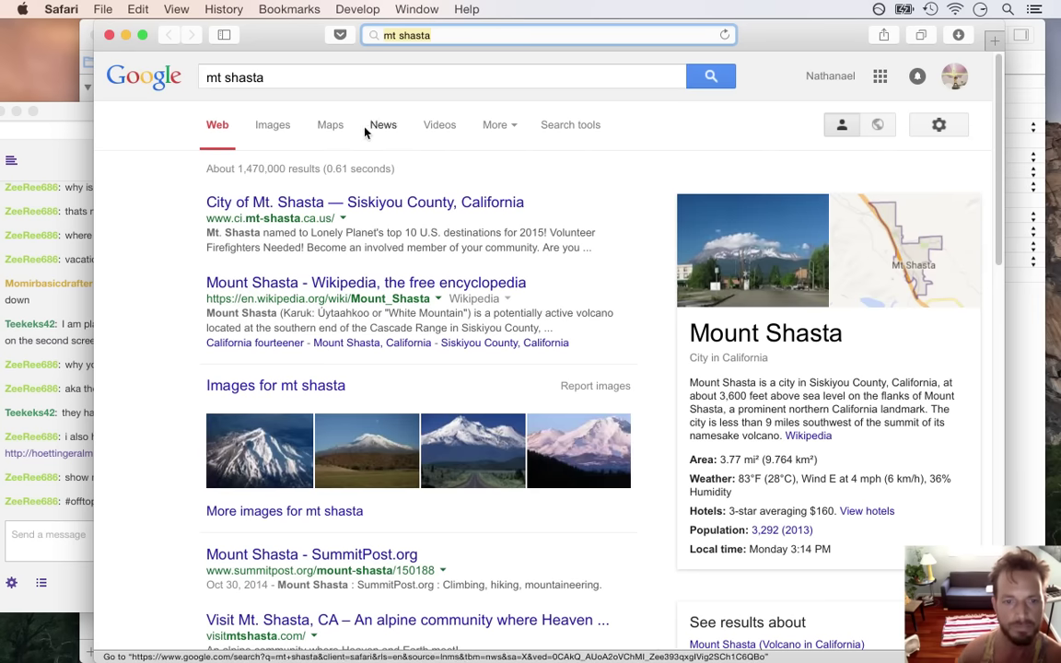
- View the Mt Shasta image results, enlarge the purple sunrise photo and visit its Wikipedia page
{"action": "left_click", "coordinate": [276, 389]}
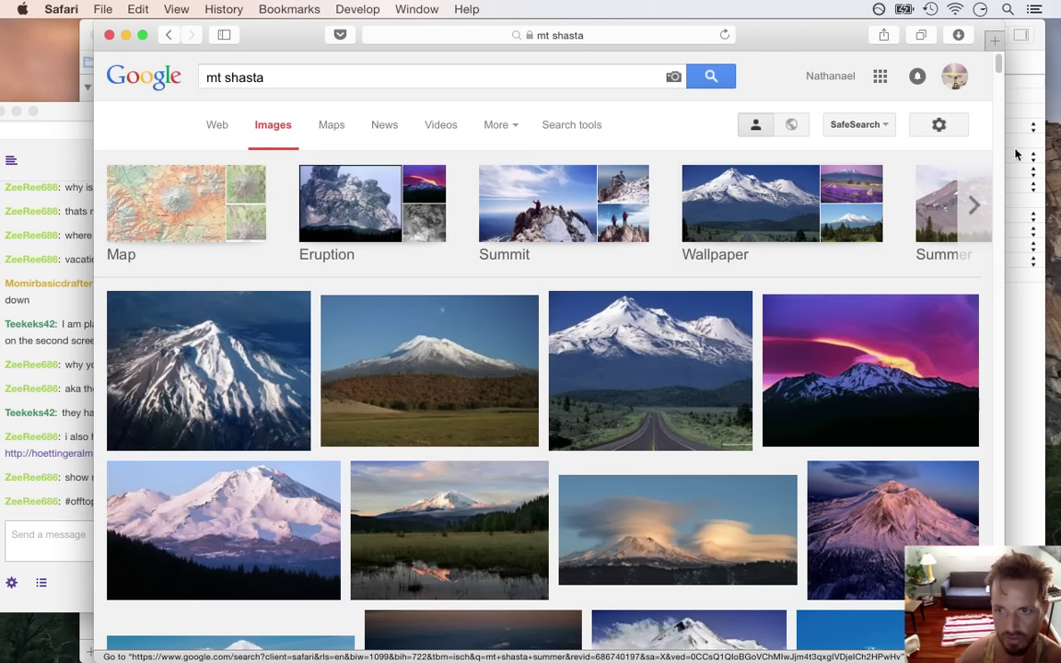
{"action": "left_click", "coordinate": [927, 372]}
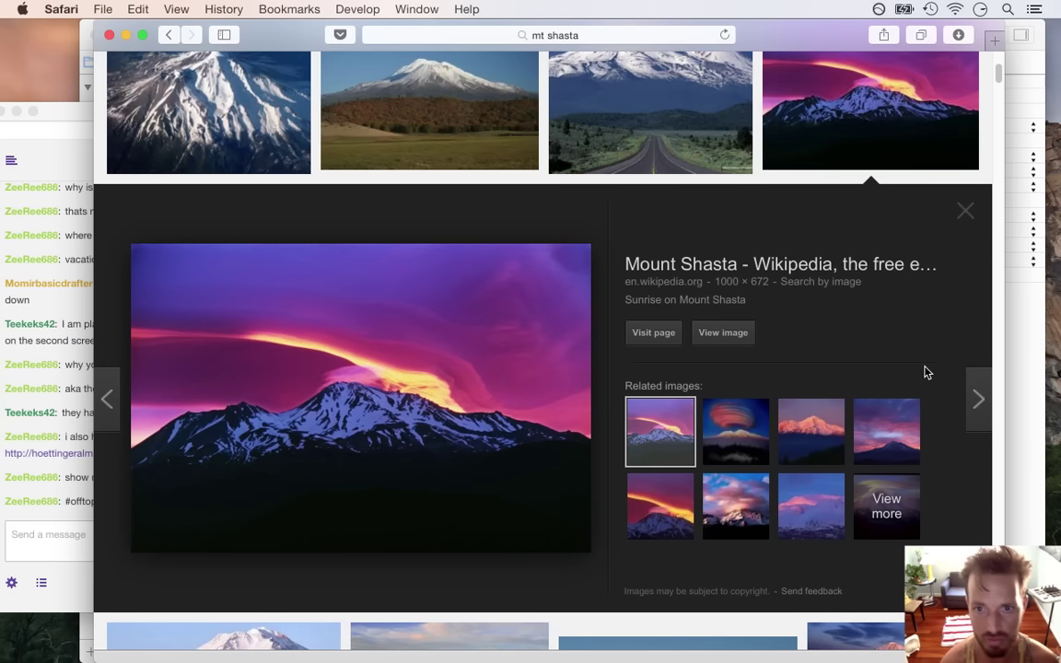
{"action": "left_click", "coordinate": [667, 336]}
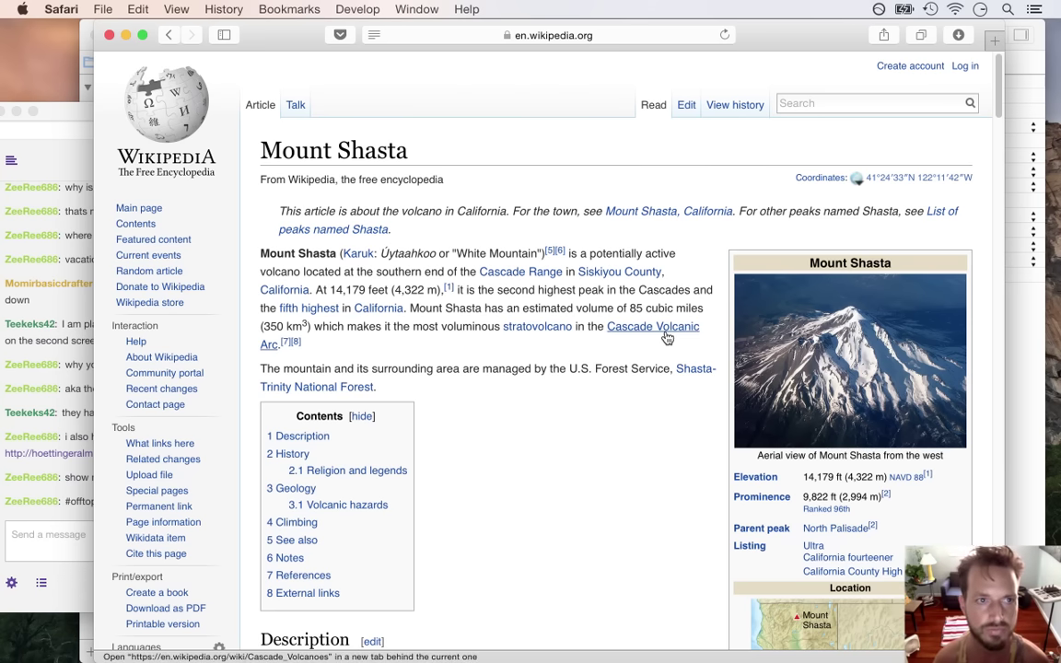
- Return to Xcode and change the base rock count in Area::createRocks() of Area.cpp to 4
{"action": "key", "text": "super+h"}
{"action": "key", "text": "super+Tab"}
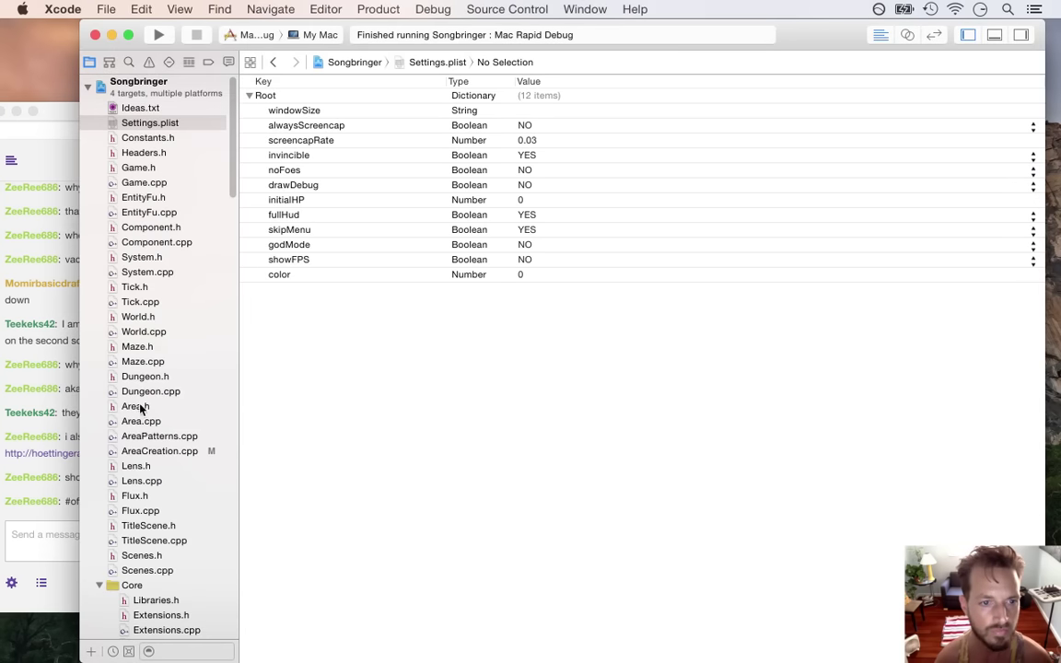
{"action": "left_click", "coordinate": [137, 421]}
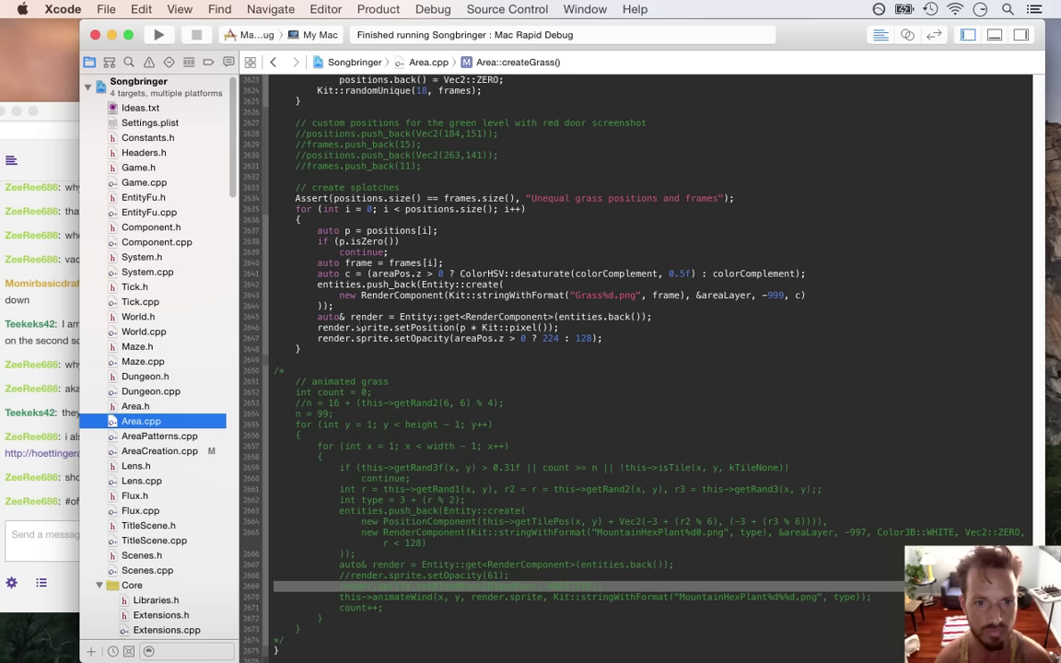
{"action": "scroll", "coordinate": [361, 324], "scroll_direction": "up", "scroll_amount": 15}
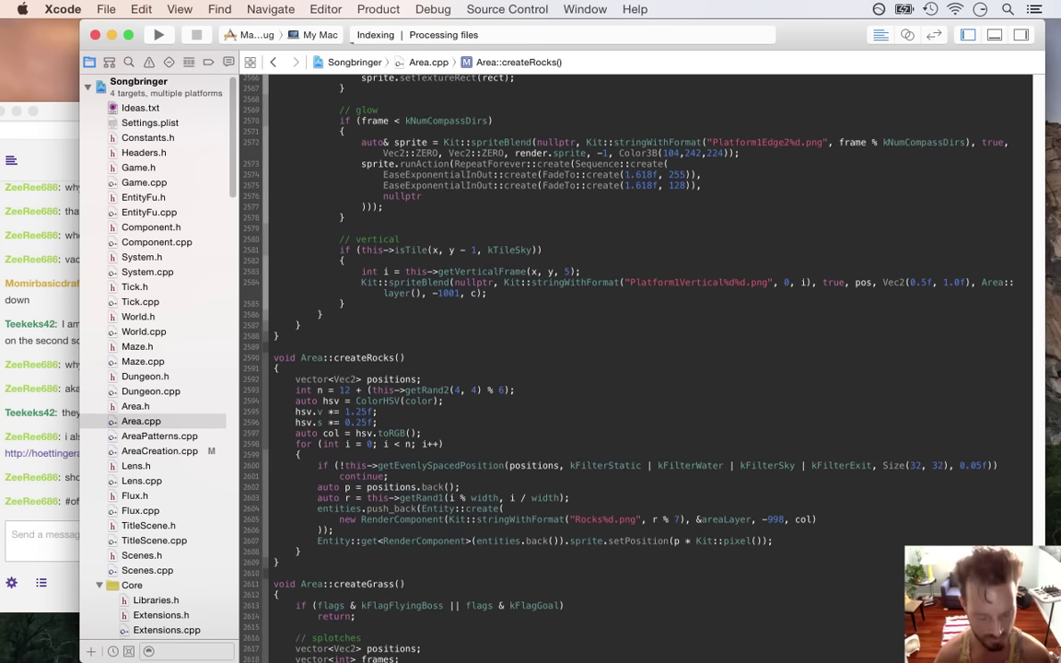
{"action": "left_click", "coordinate": [344, 390]}
{"action": "key", "text": "BackSpace"}
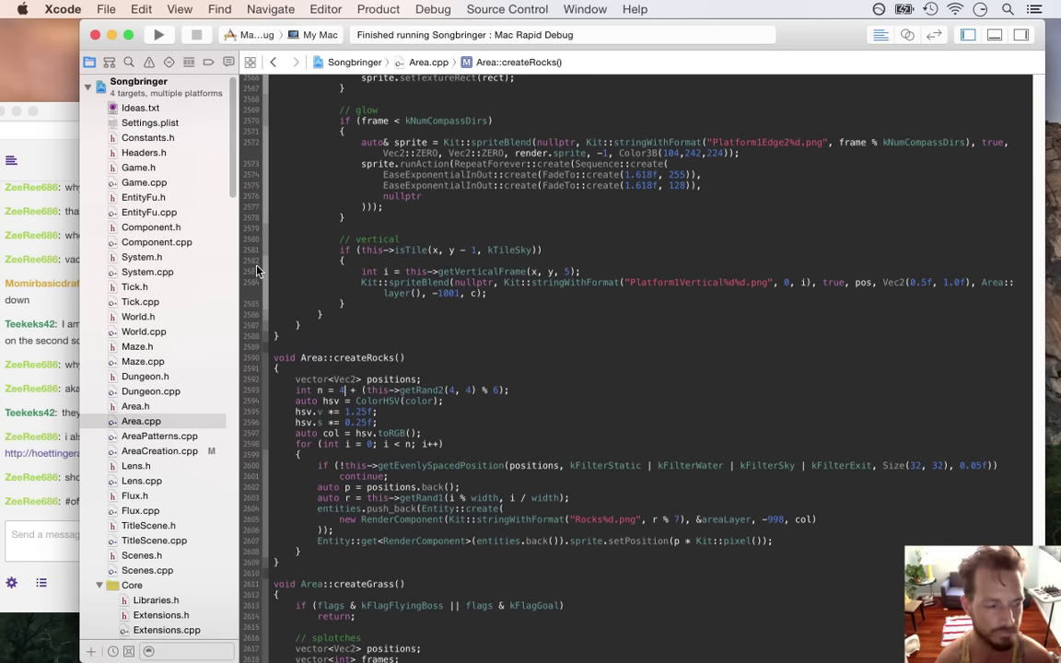
- In AreaCreation.cpp, restore the commented-out r2 check in the rubble condition and set its threshold to 85
{"action": "left_click", "coordinate": [152, 453]}
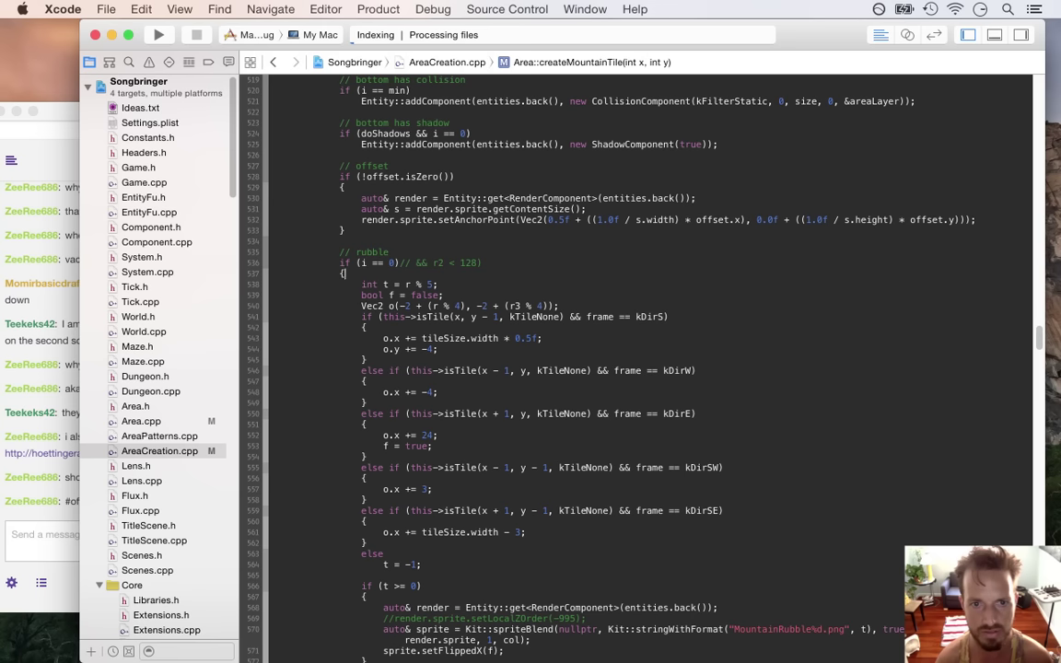
{"action": "left_click", "coordinate": [372, 262]}
{"action": "key", "text": "Delete"}
{"action": "key", "text": "Delete"}
{"action": "key", "text": "Delete"}
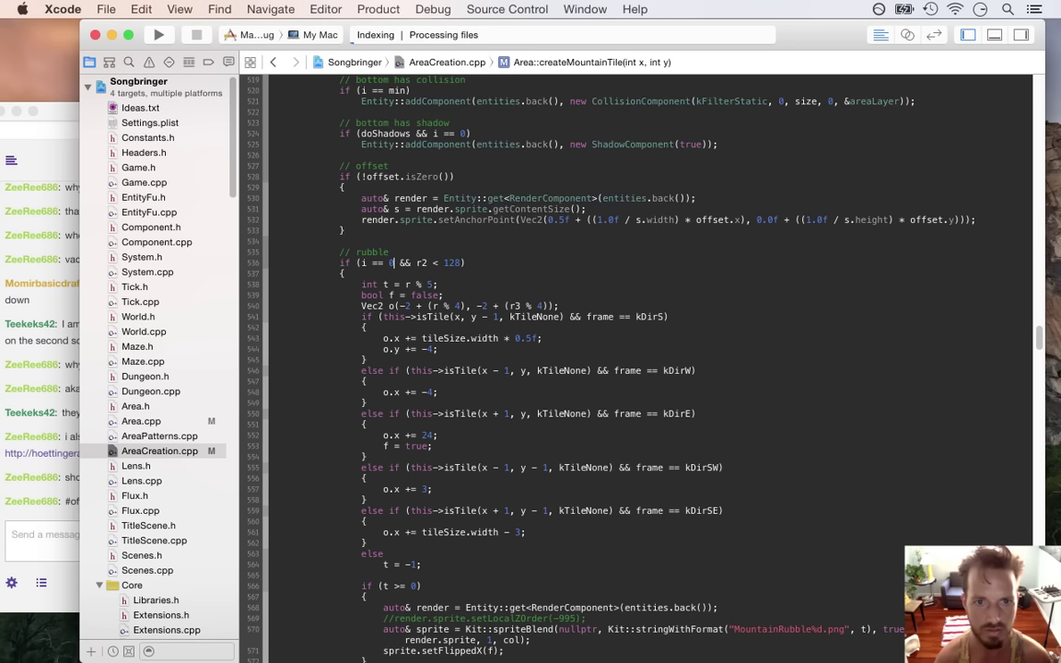
{"action": "key", "text": "Delete"}
{"action": "key", "text": "Delete"}
{"action": "key", "text": "Delete"}
{"action": "type", "text": "1"}
{"action": "type", "text": "85"}
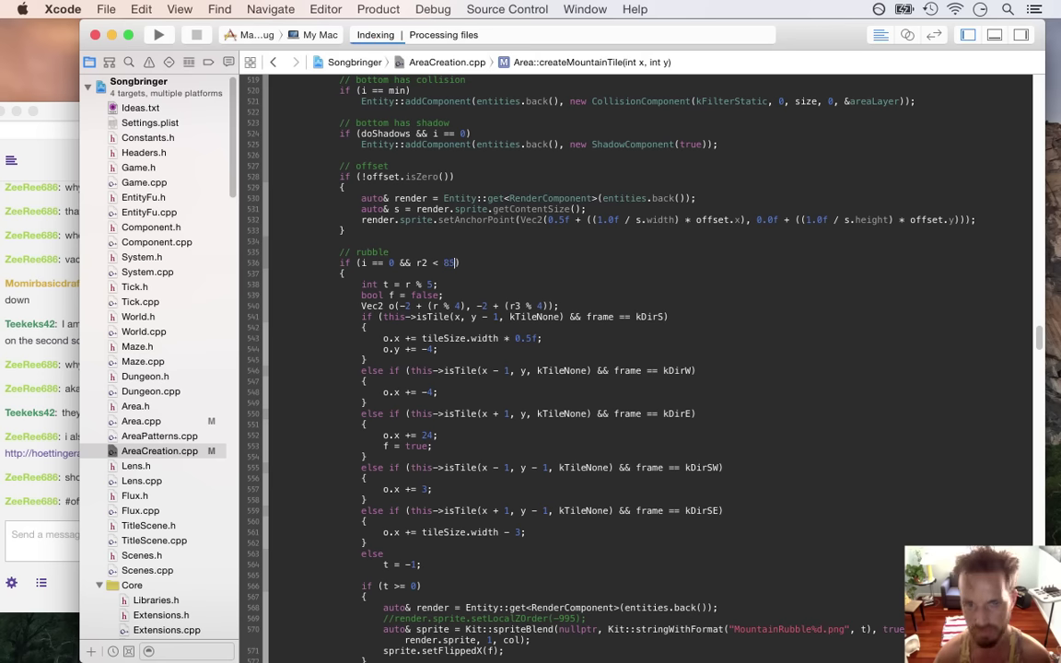
- Save and run Songbringer, walk east and around the mountain to check the rubble and rock density, and quit the game
{"action": "key", "text": "super+s"}
{"action": "key", "text": "super+r"}
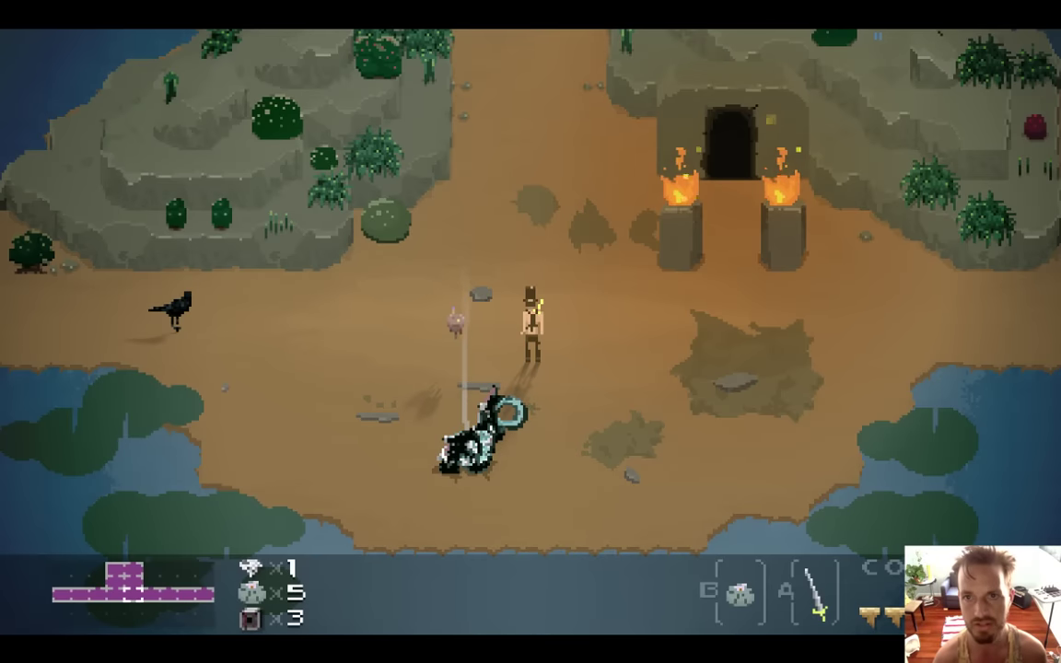
{"action": "key", "text": "Right"}
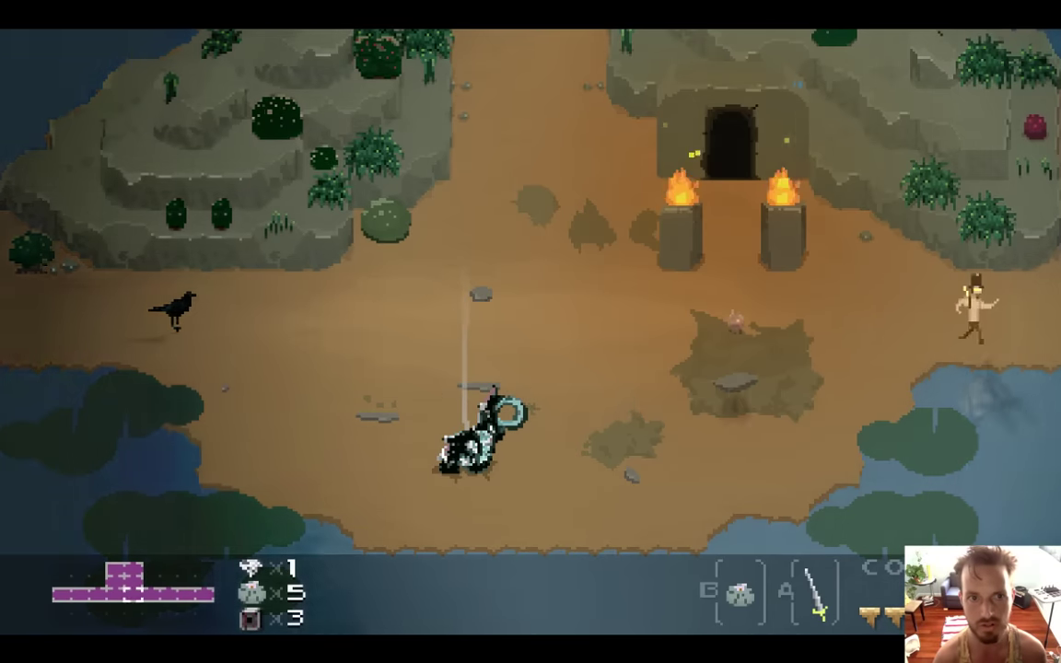
{"action": "key", "text": "Right"}
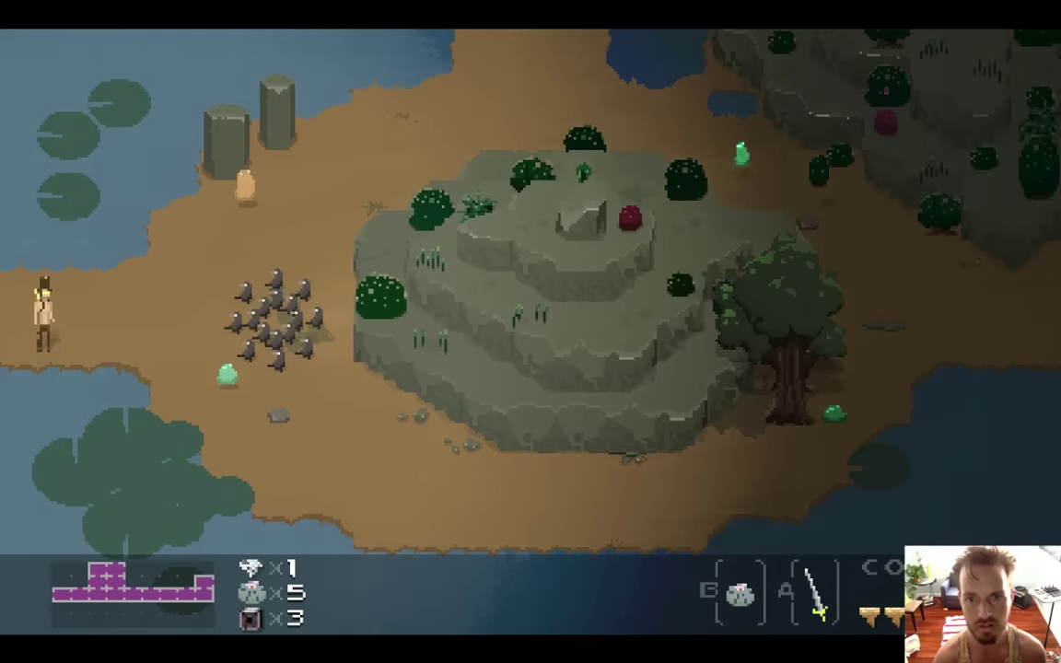
{"action": "key", "text": "d"}
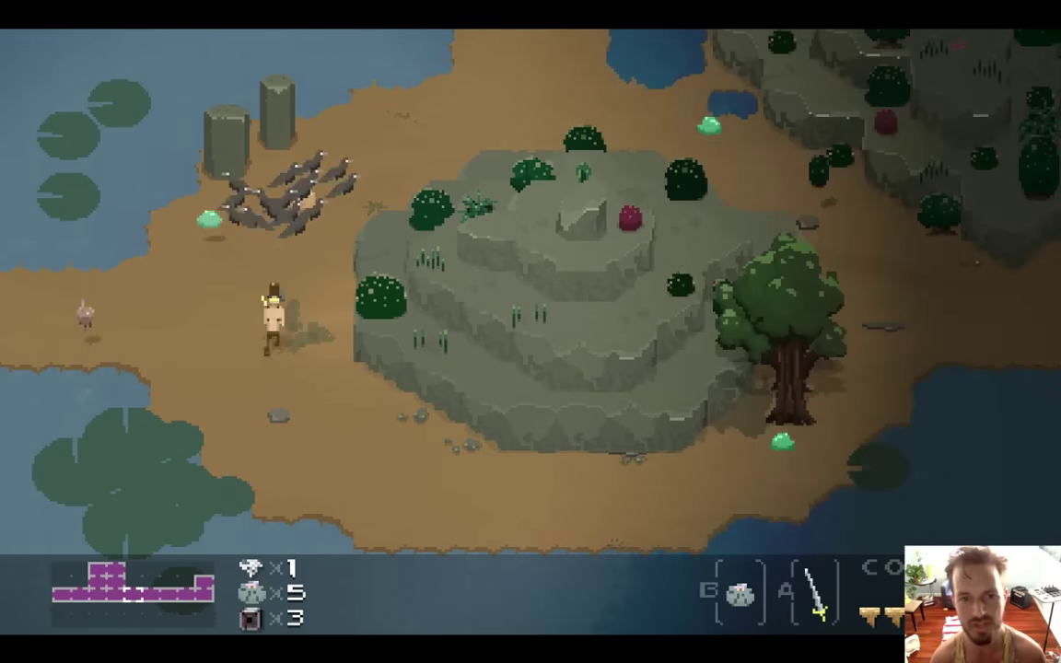
{"action": "key", "text": "d"}
{"action": "key", "text": "s"}
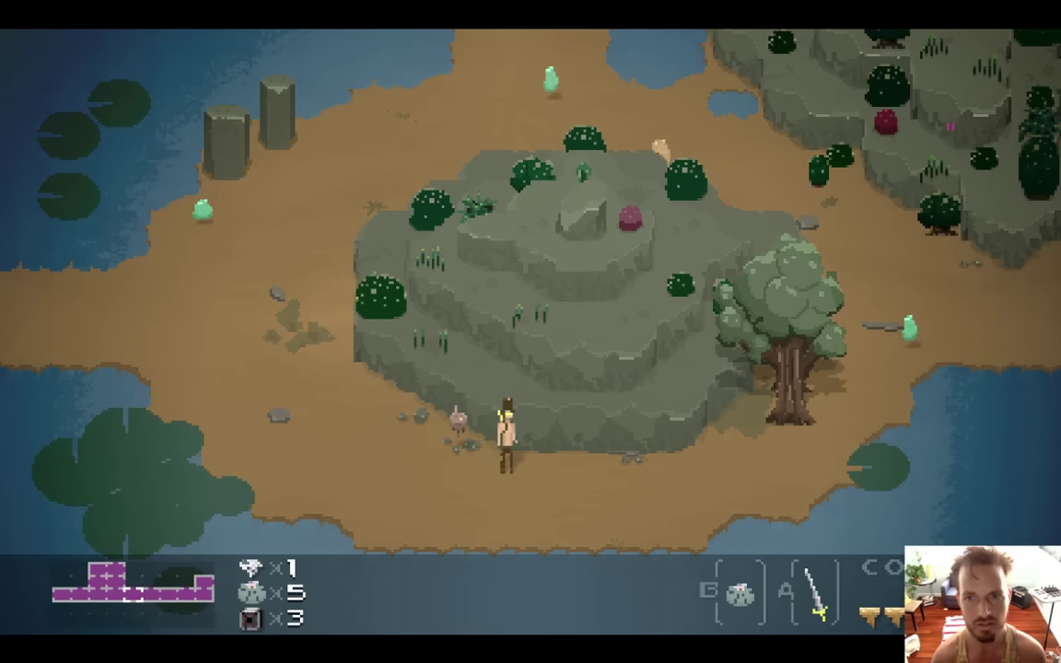
{"action": "key", "text": "super+q"}
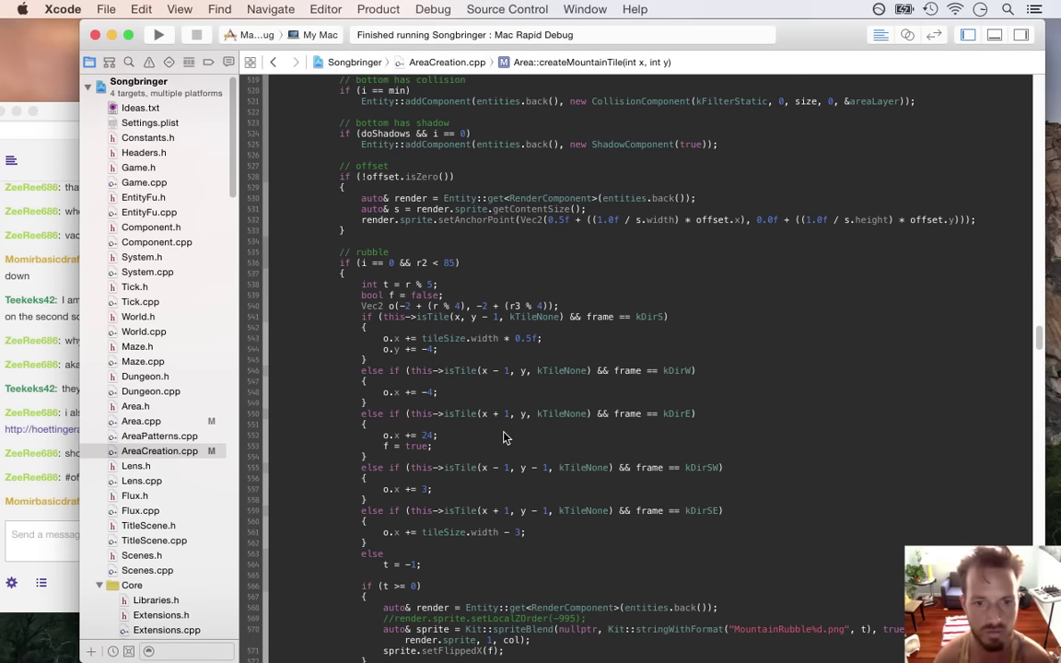
- Switch to the Twitch chat in Safari and read the newest message
{"action": "left_click", "coordinate": [52, 512]}
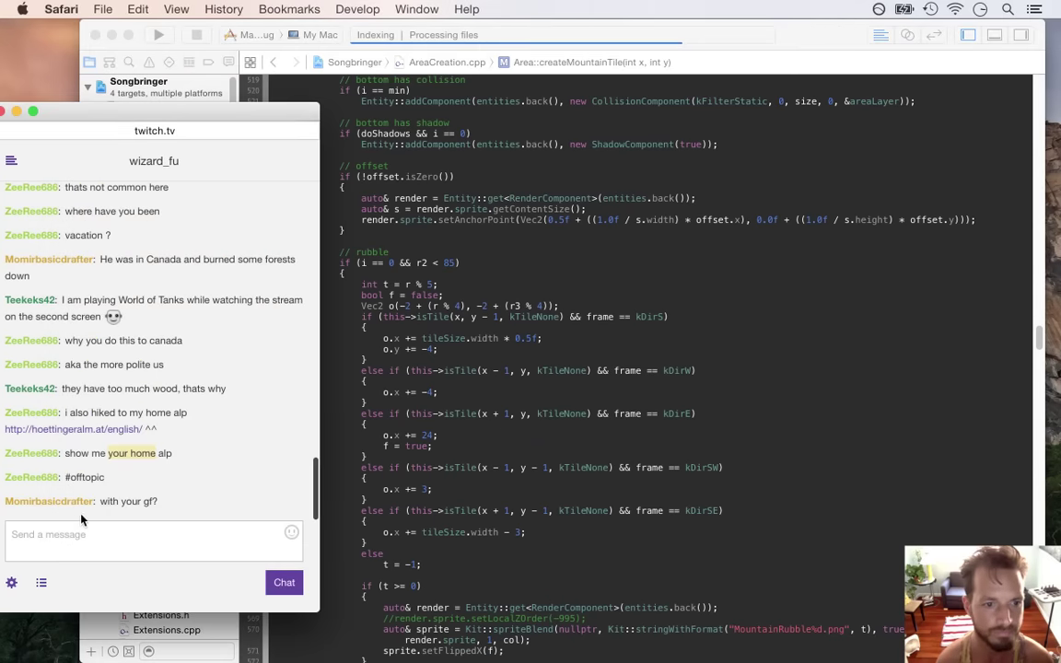
{"action": "left_click_drag", "start_coordinate": [113, 501], "coordinate": [162, 499]}
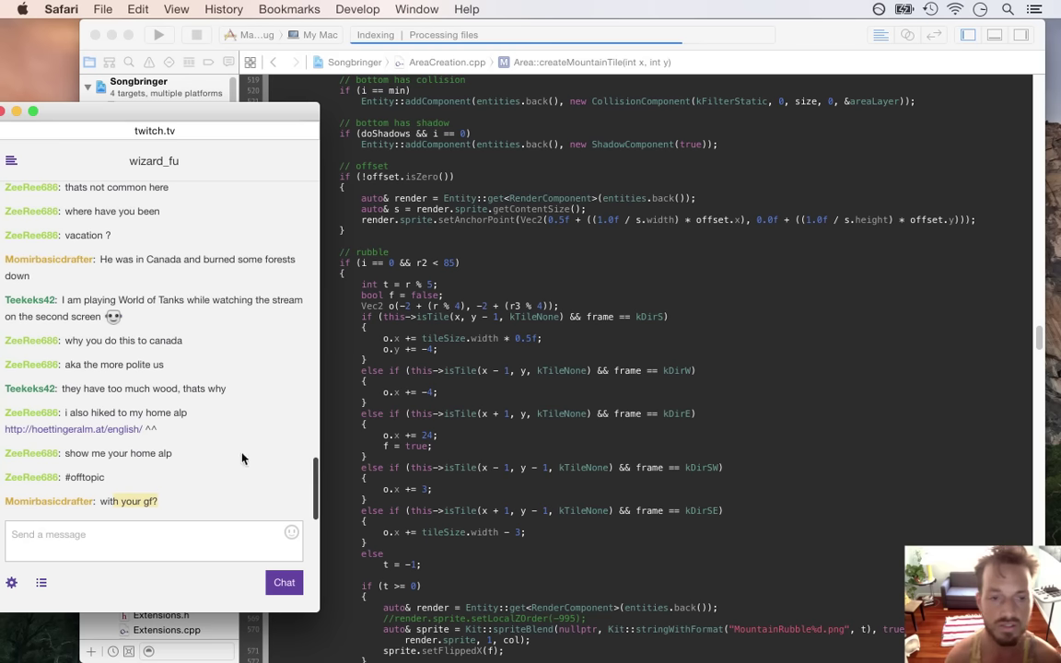
{"action": "left_click", "coordinate": [139, 501]}
- Switch to Photoshop and open Rocks.psd from the Rocks folder inside Sprites
{"action": "mouse_move", "coordinate": [1057, 172]}
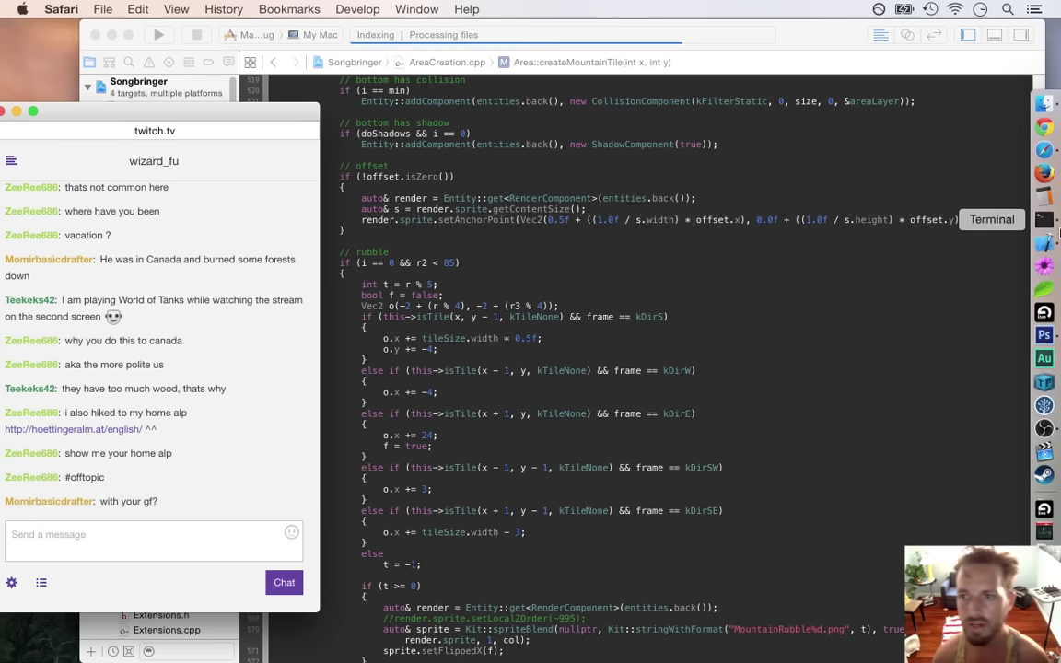
{"action": "left_click", "coordinate": [1046, 335]}
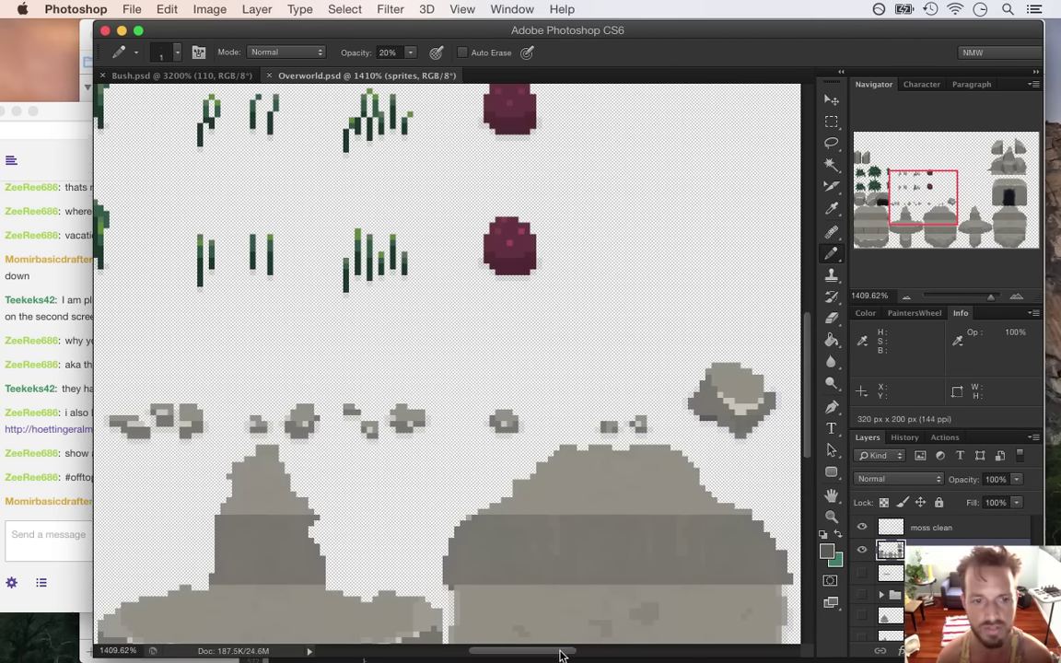
{"action": "left_click_drag", "start_coordinate": [559, 656], "coordinate": [604, 656]}
{"action": "left_click", "coordinate": [132, 8]}
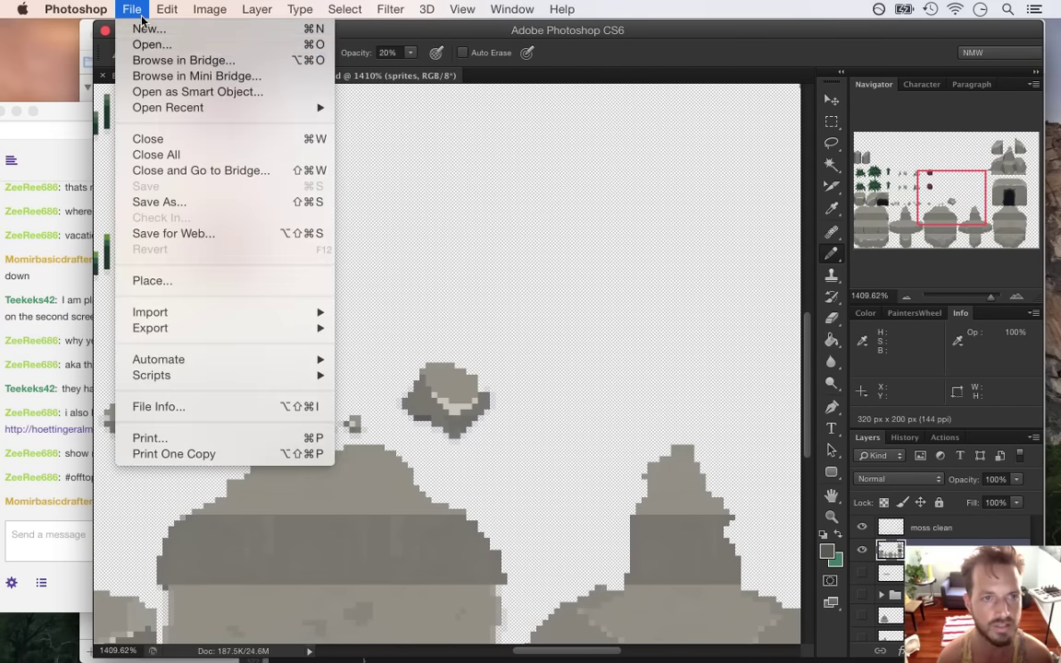
{"action": "left_click", "coordinate": [317, 133]}
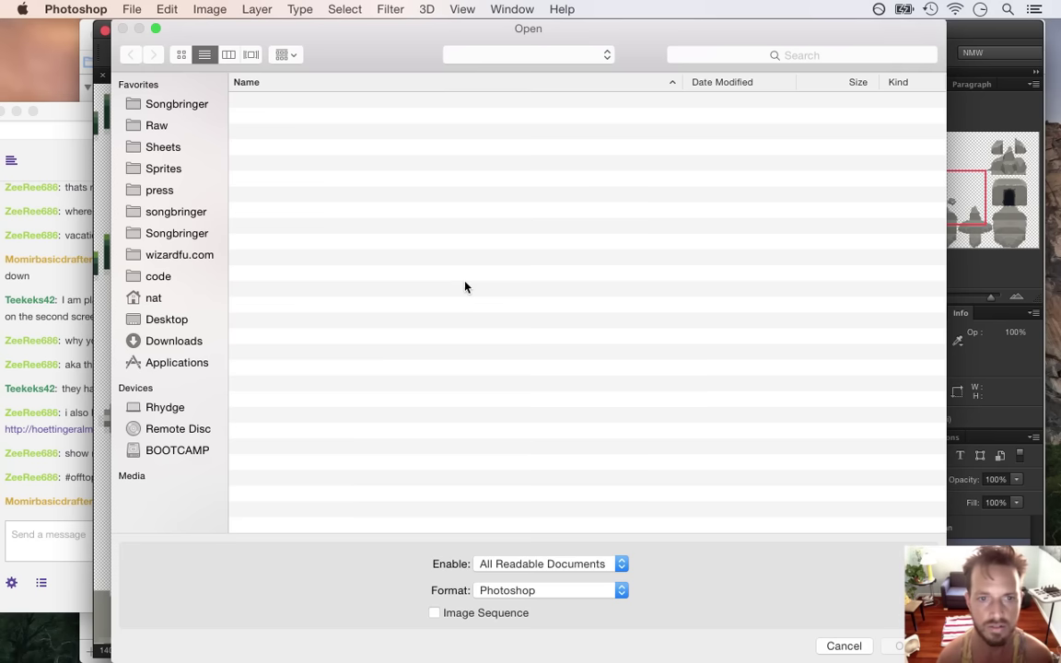
{"action": "left_click", "coordinate": [197, 170]}
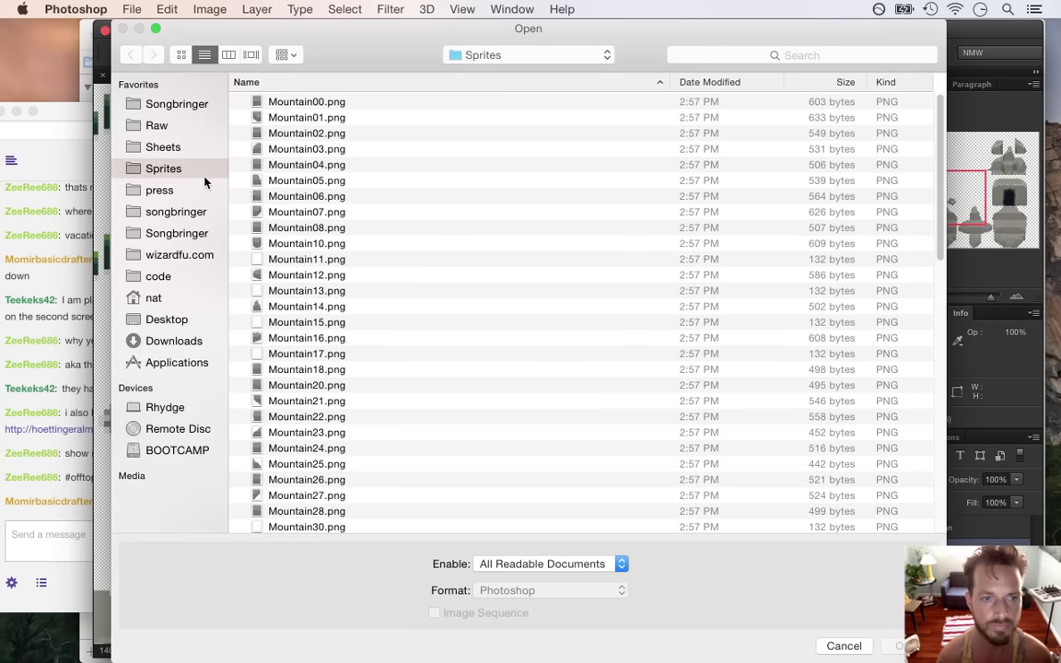
{"action": "double_click", "coordinate": [319, 385]}
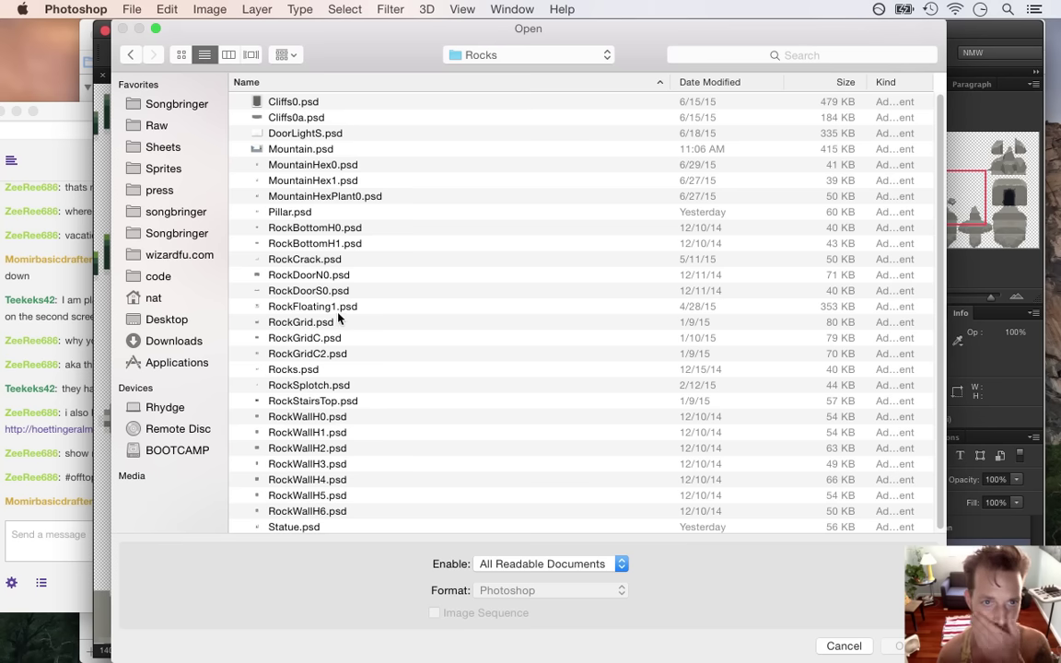
{"action": "double_click", "coordinate": [318, 370]}
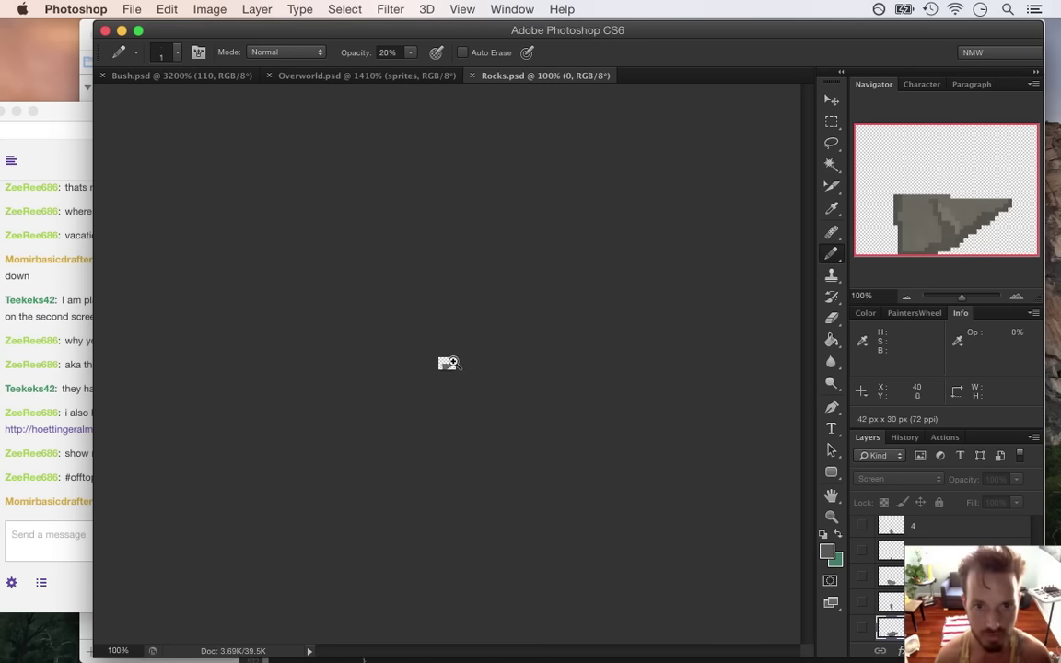
- In Rocks.psd, hide the large rock layer below Hue/Saturation 1 and show layer 2, making layer 2 active
{"action": "key", "text": "z"}
{"action": "left_click_drag", "start_coordinate": [474, 366], "coordinate": [630, 398]}
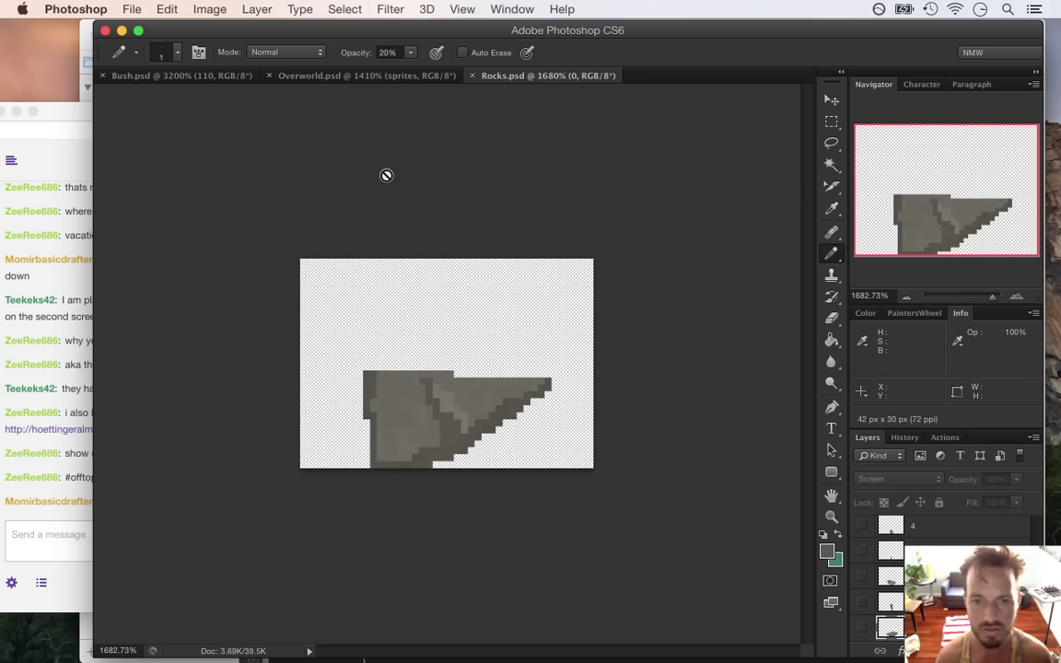
{"action": "left_click", "coordinate": [891, 578]}
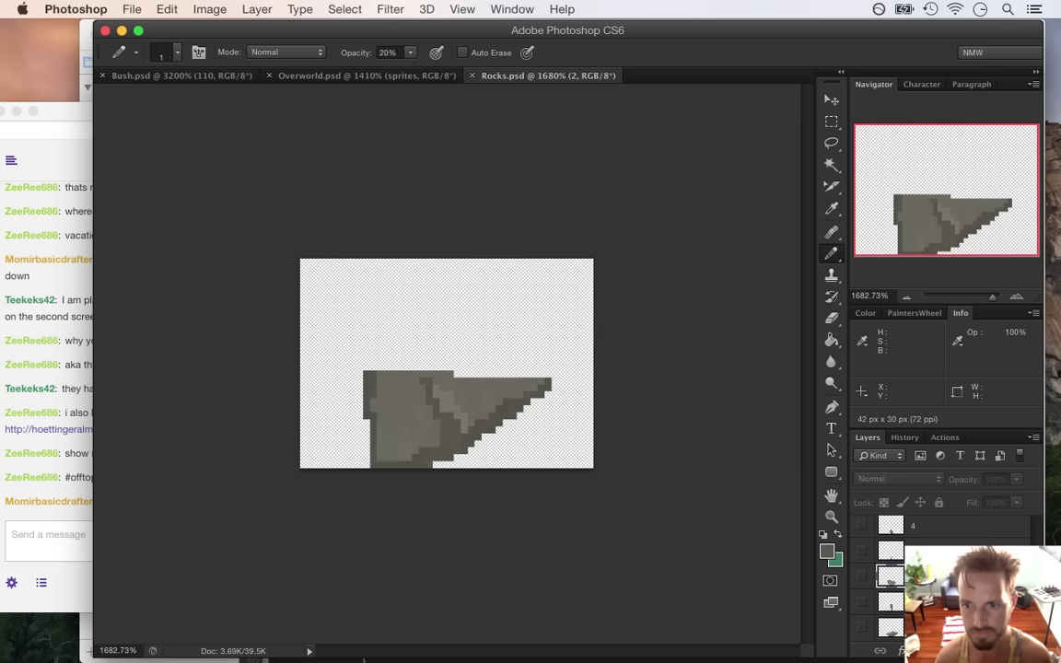
{"action": "scroll", "coordinate": [1032, 534], "scroll_direction": "up", "scroll_amount": 2}
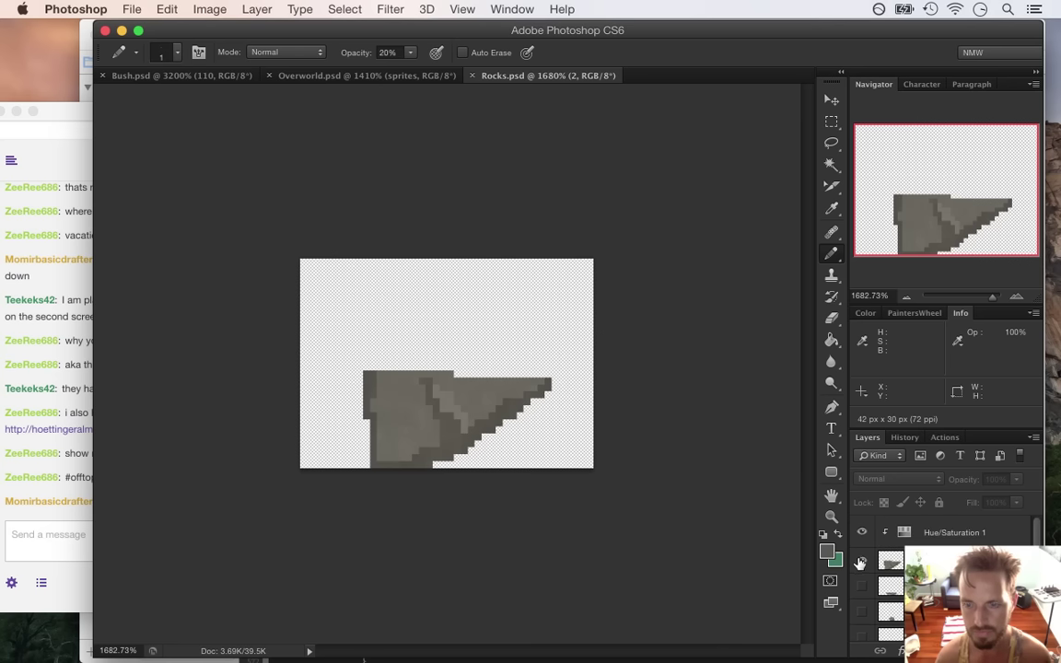
{"action": "left_click", "coordinate": [861, 560]}
{"action": "scroll", "coordinate": [1037, 543], "scroll_direction": "down", "scroll_amount": 2}
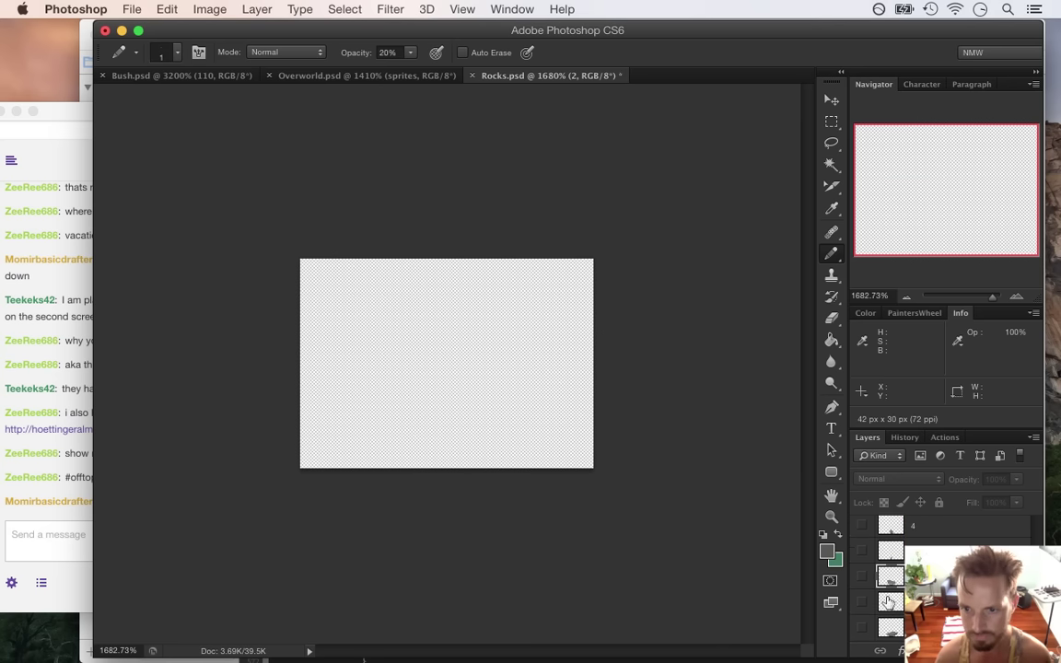
{"action": "left_click", "coordinate": [862, 577]}
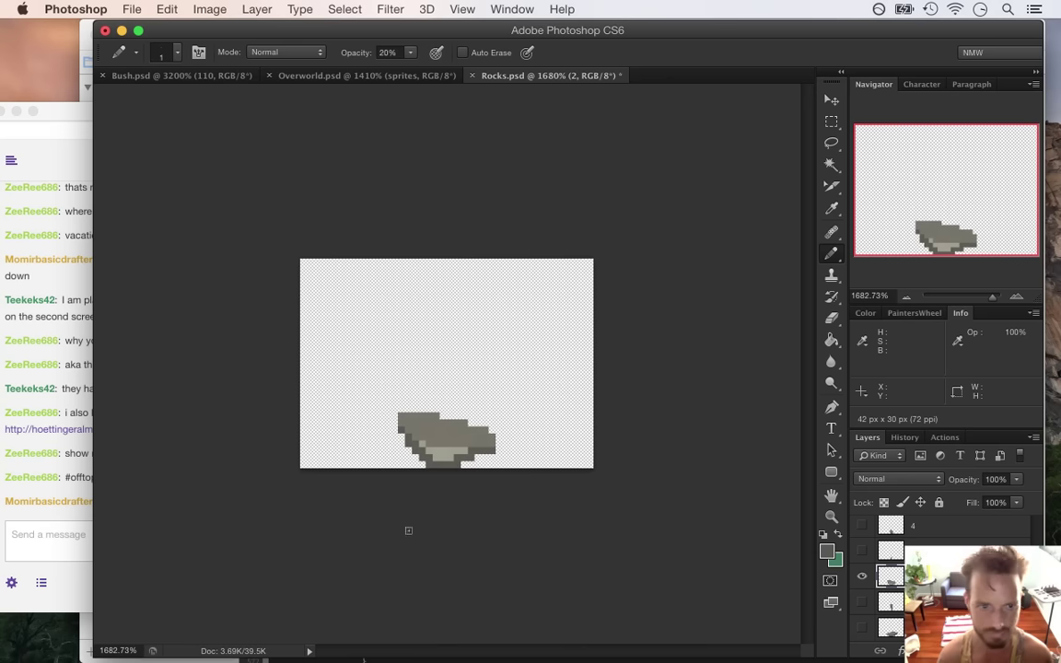
- Sample the boulder's shaded grey in Overworld.psd and try a short Pencil stroke above the rock on layer 2 of Rocks.psd
{"action": "left_click", "coordinate": [328, 77]}
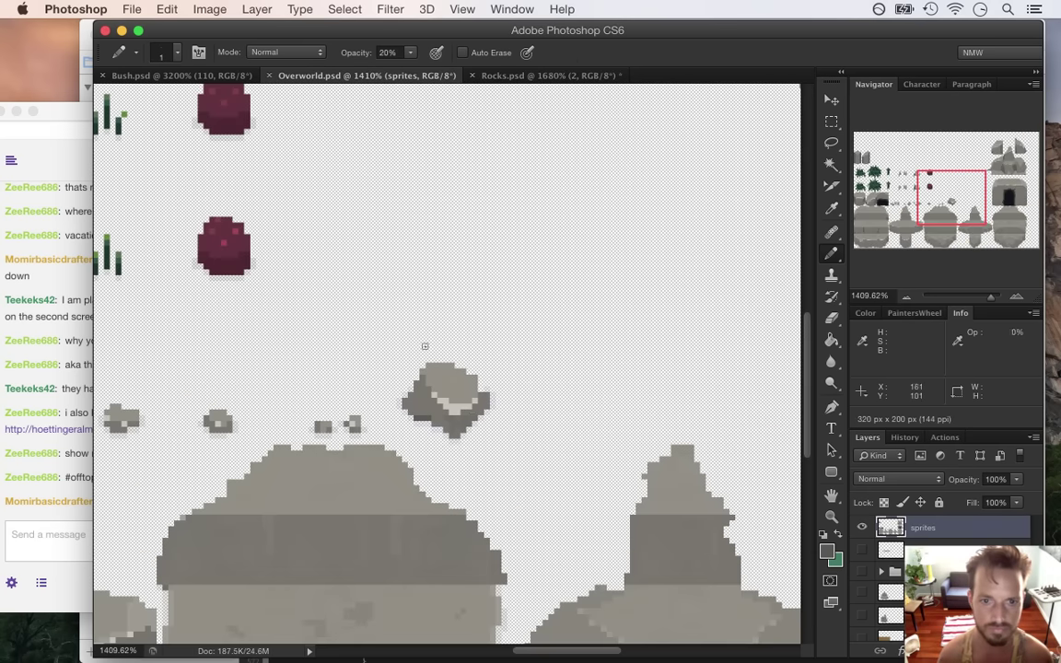
{"action": "key", "text": "i"}
{"action": "left_click", "coordinate": [417, 393]}
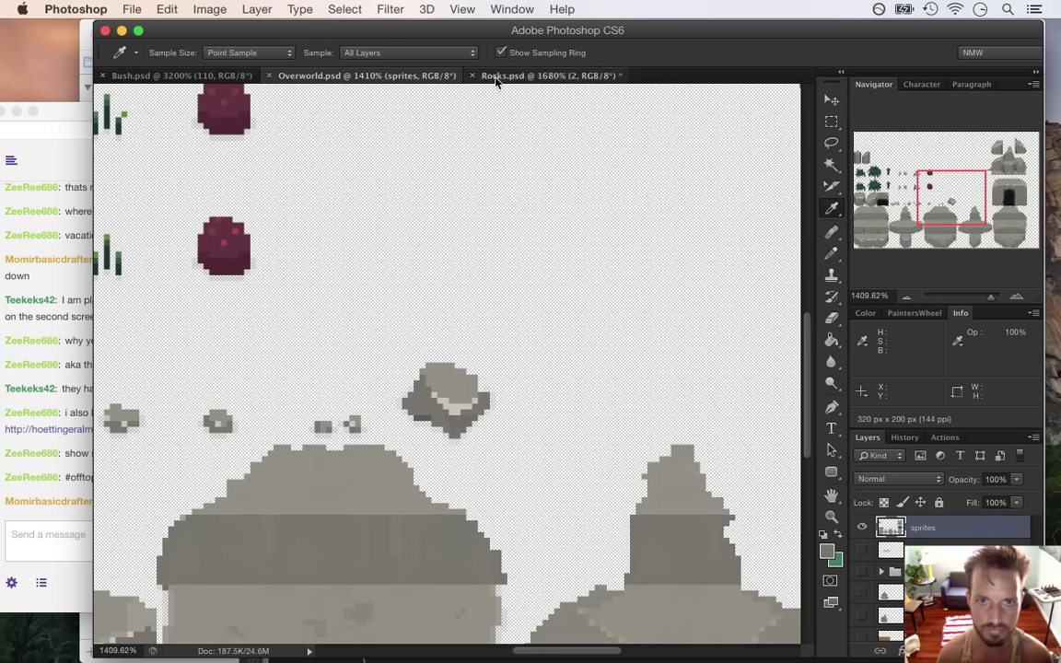
{"action": "left_click", "coordinate": [490, 76]}
{"action": "key", "text": "b"}
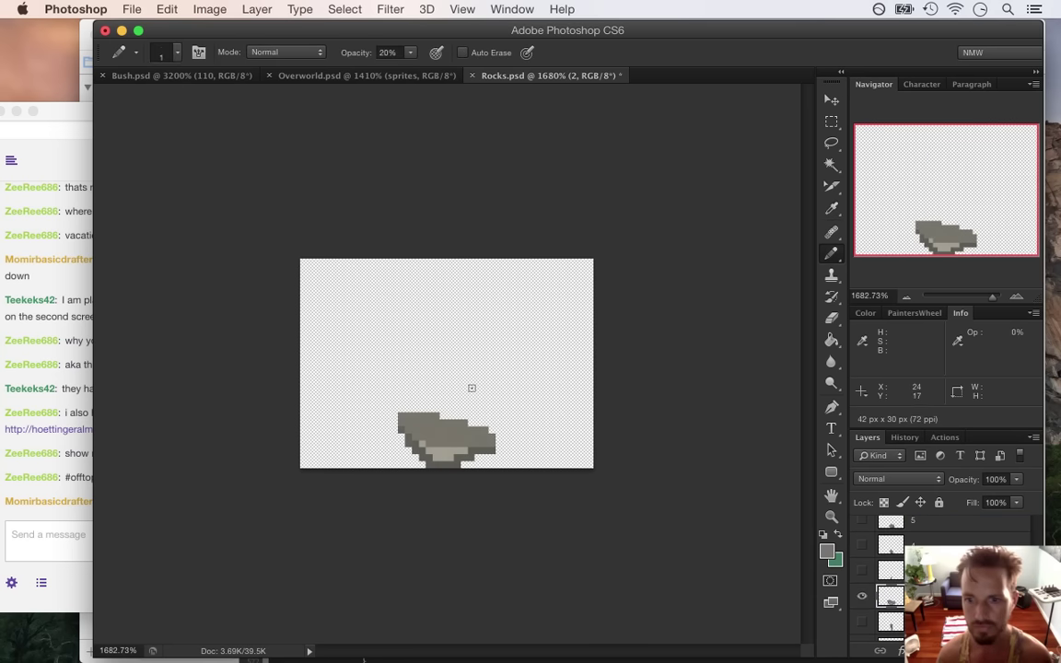
{"action": "mouse_move", "coordinate": [507, 387]}
{"action": "left_mouse_down"}
{"action": "mouse_move", "coordinate": [512, 362]}
{"action": "mouse_move", "coordinate": [527, 366]}
{"action": "left_mouse_up"}
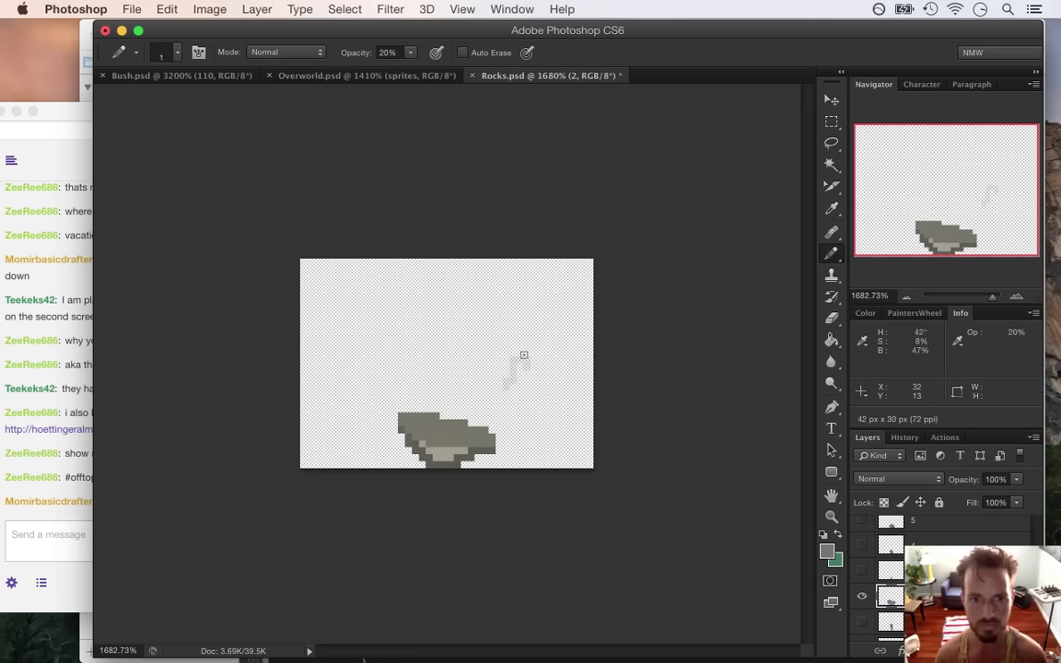
{"action": "key", "text": "super+z"}
{"action": "key", "text": "super+alt+z"}
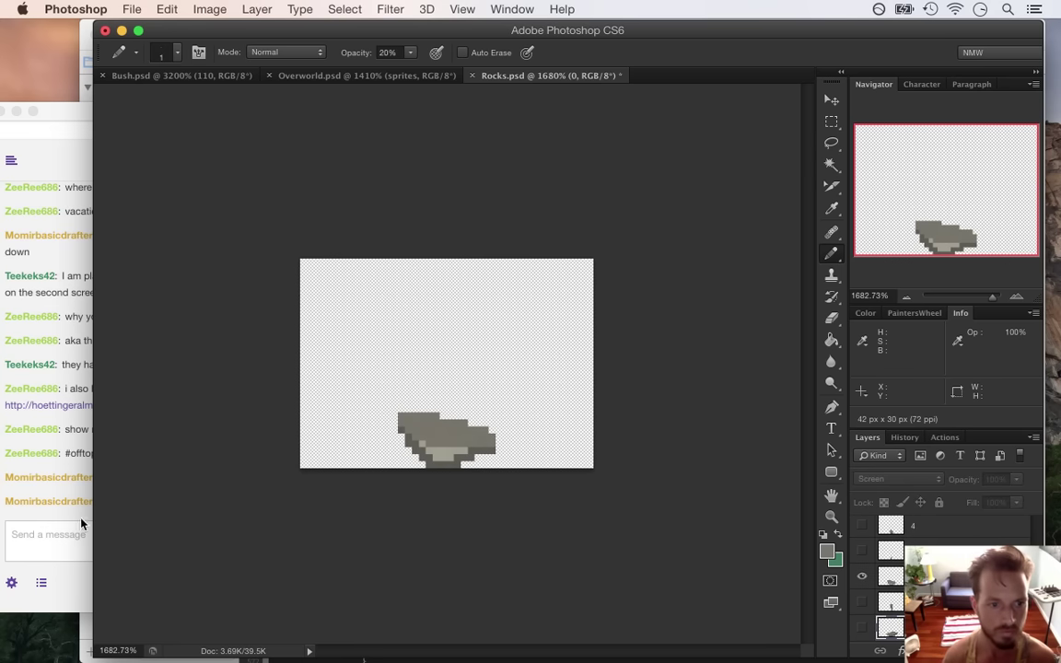
- Read the newest message in the Twitch chat in Safari, return to Photoshop and set the Pencil opacity to 100%
{"action": "left_click", "coordinate": [81, 578]}
{"action": "left_click_drag", "start_coordinate": [105, 502], "coordinate": [184, 513]}
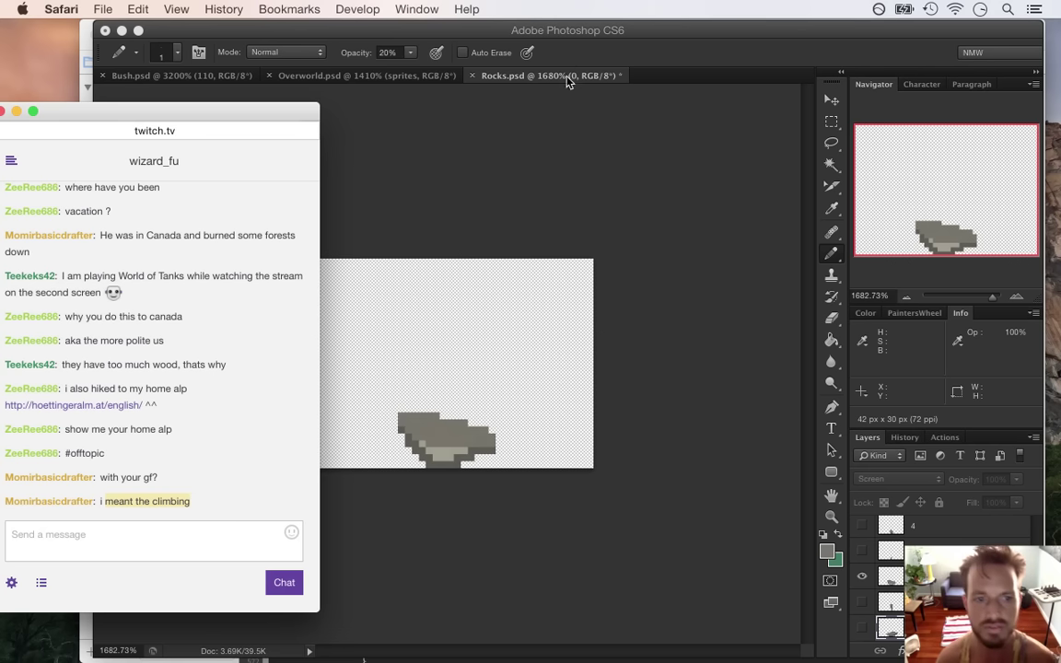
{"action": "left_click", "coordinate": [617, 52]}
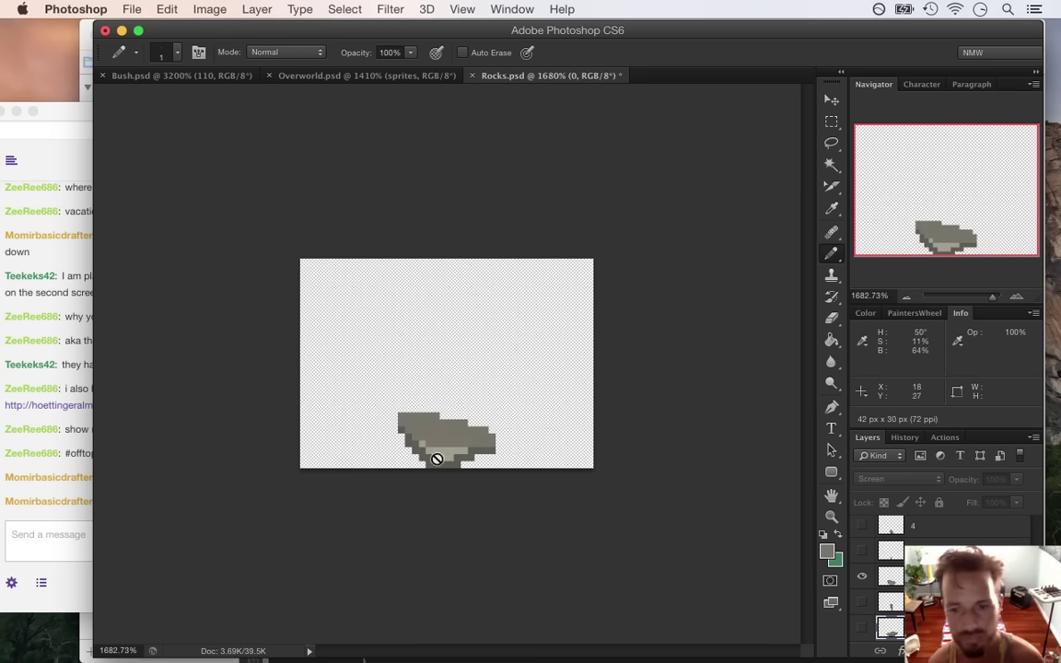
- Sample the light grey from the top face of the boulder in Overworld.psd and return to Rocks.psd
{"action": "left_click", "coordinate": [891, 575]}
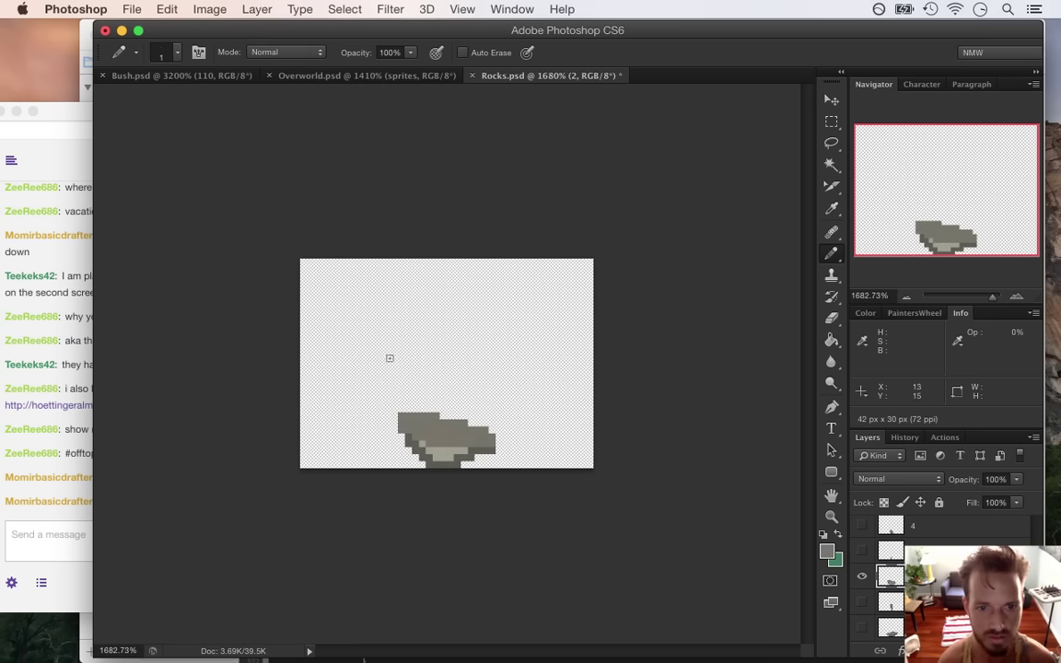
{"action": "key", "text": "alt+bracketleft"}
{"action": "key", "text": "alt+bracketleft"}
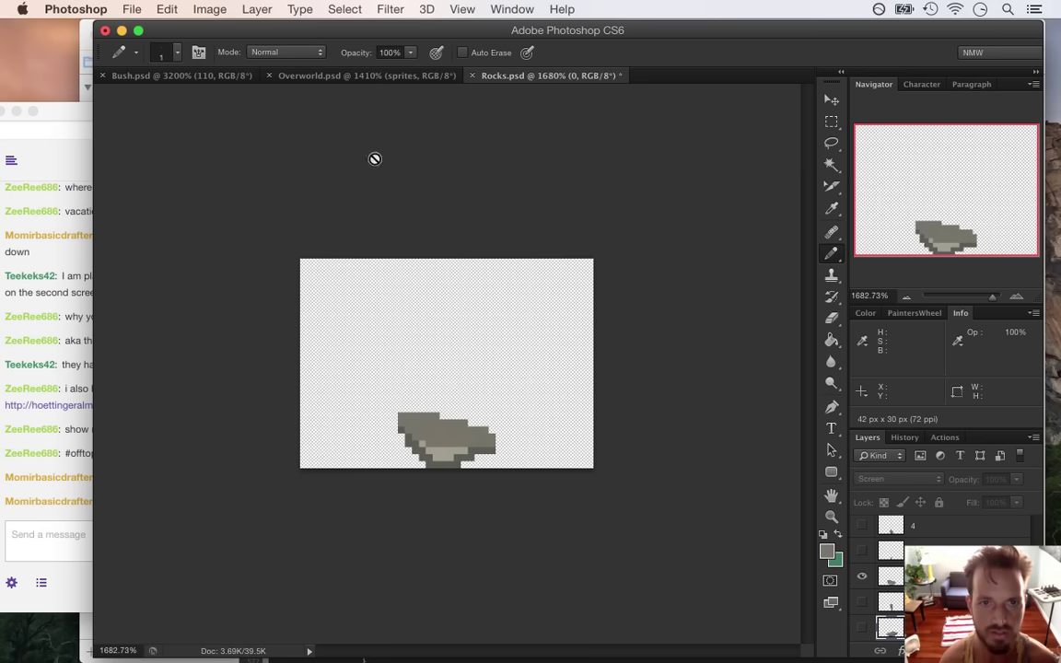
{"action": "left_click", "coordinate": [365, 77]}
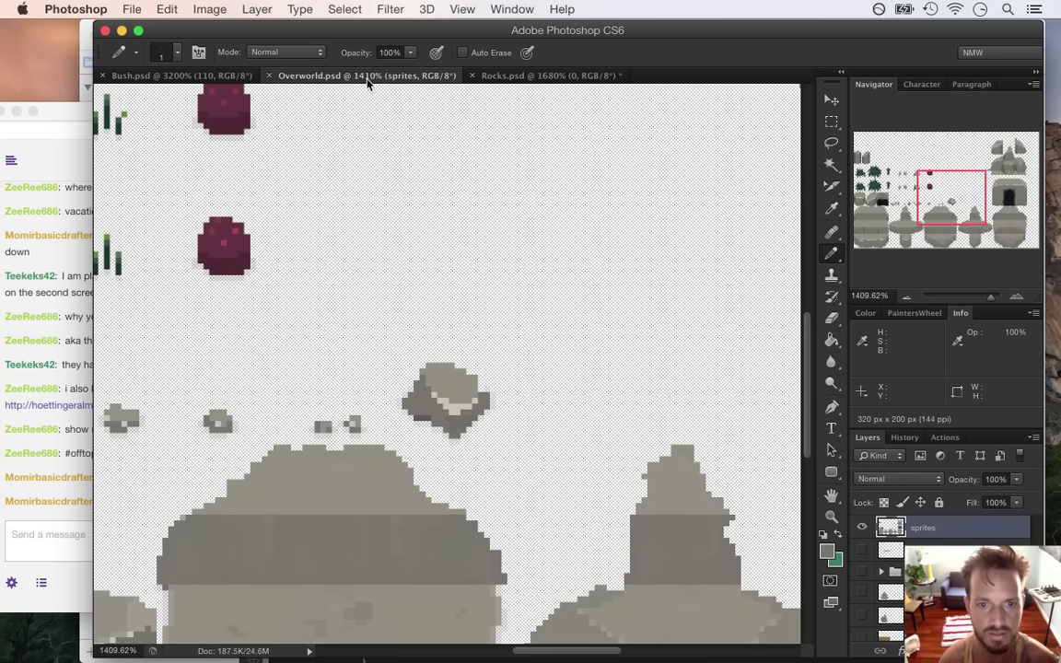
{"action": "key", "text": "i"}
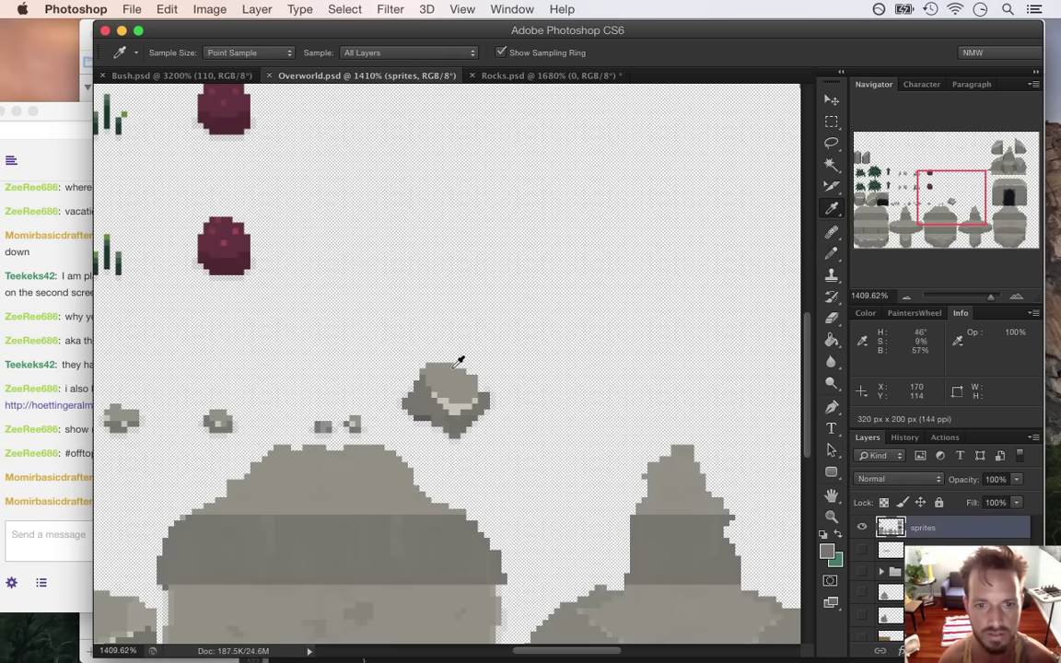
{"action": "left_click", "coordinate": [493, 76]}
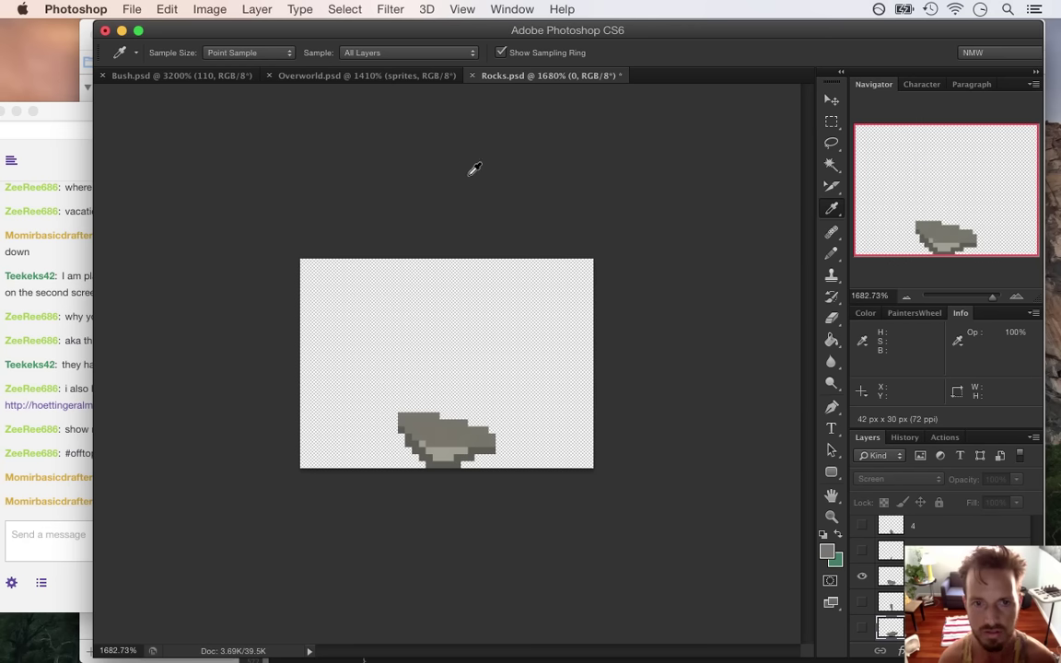
{"action": "left_click", "coordinate": [396, 76]}
{"action": "left_click", "coordinate": [453, 385]}
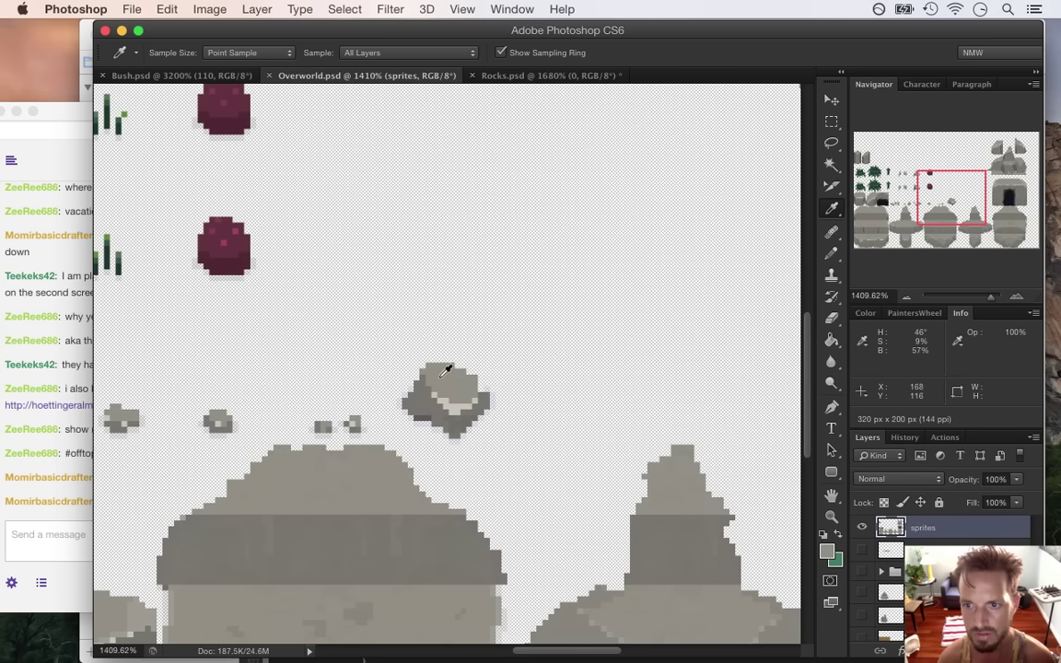
{"action": "left_click", "coordinate": [466, 75]}
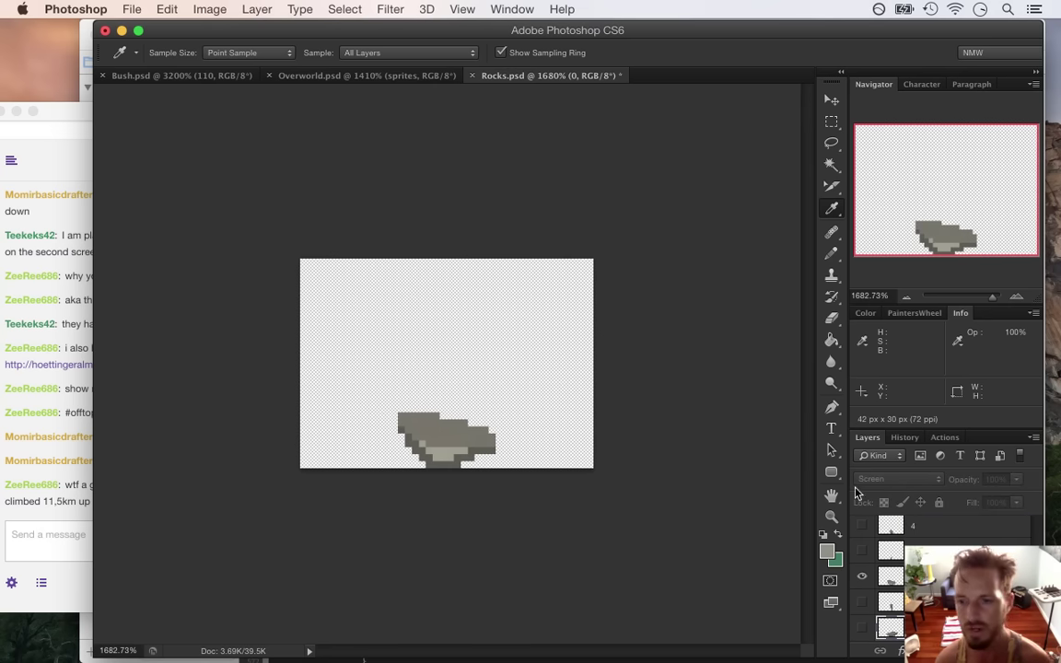
- Show the Hue/Saturation 1 adjustment, release its clipping mask, and keep the large rock layer beneath it hidden
{"action": "scroll", "coordinate": [944, 580], "scroll_direction": "up", "scroll_amount": 5}
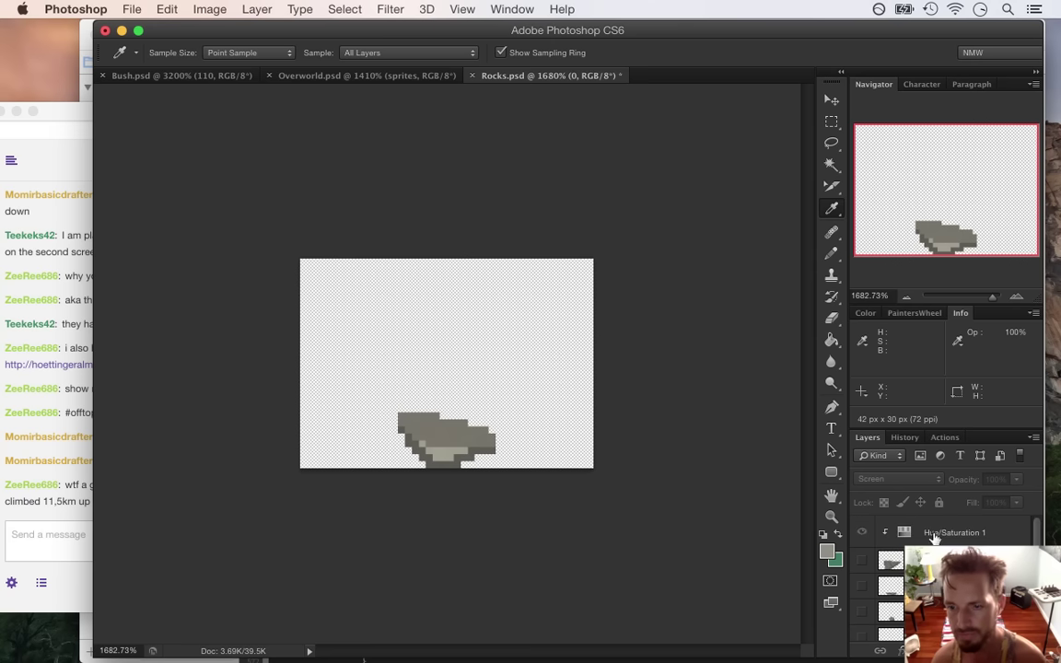
{"action": "left_click", "coordinate": [921, 540]}
{"action": "left_click", "coordinate": [864, 534]}
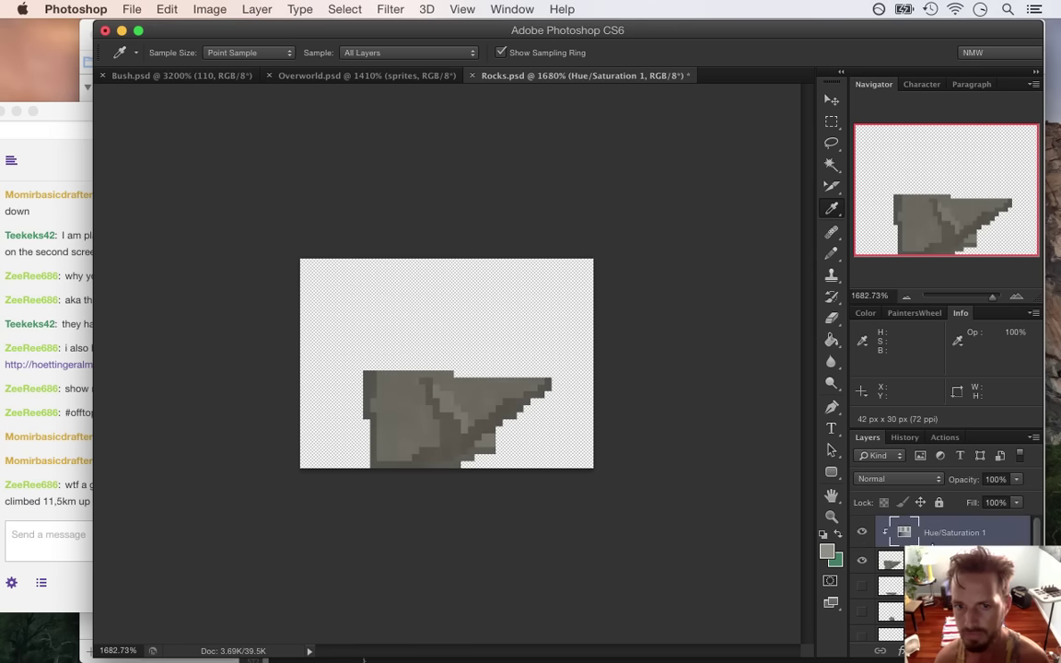
{"action": "left_click", "coordinate": [933, 542], "text": "alt"}
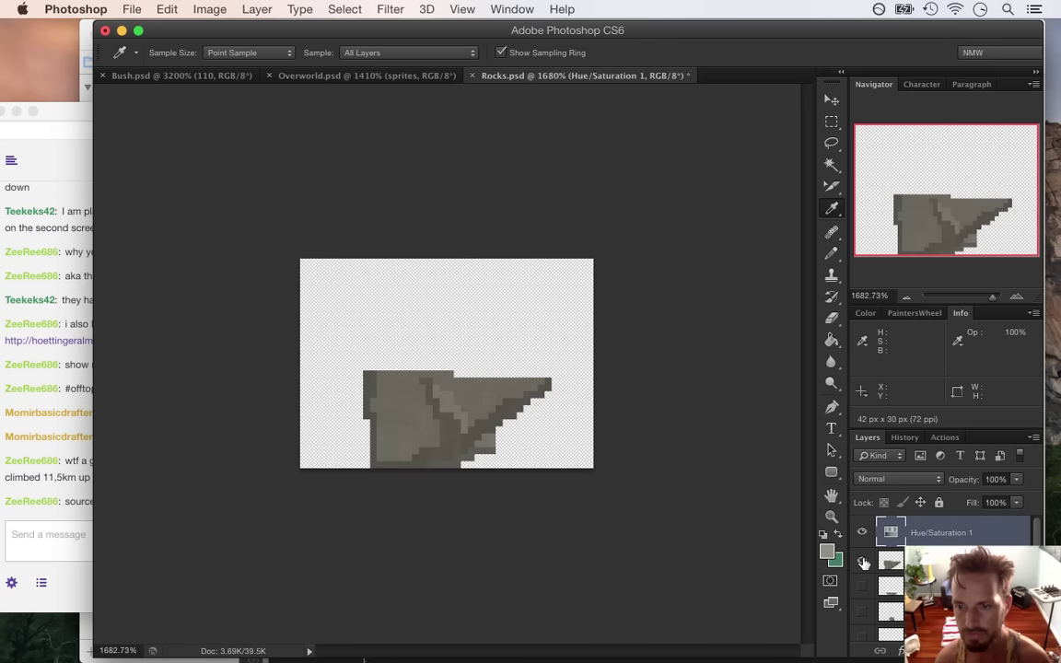
{"action": "left_click", "coordinate": [863, 563]}
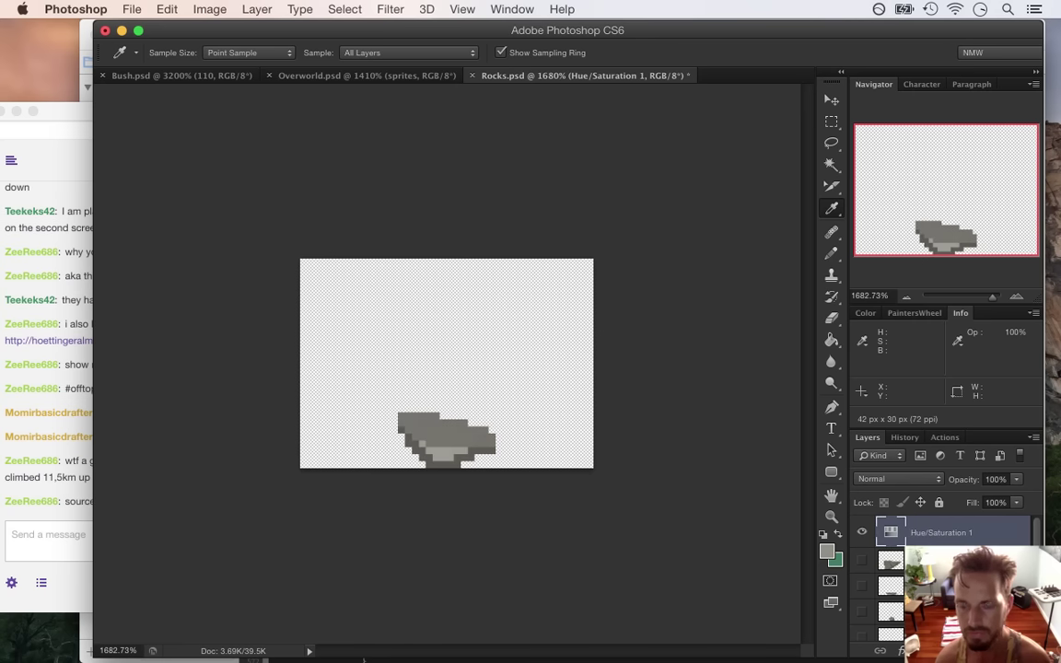
- Switch to the Twitch chat in Safari, read the latest messages about climbing and extreme shopping, and return to Photoshop
{"action": "left_click", "coordinate": [66, 425]}
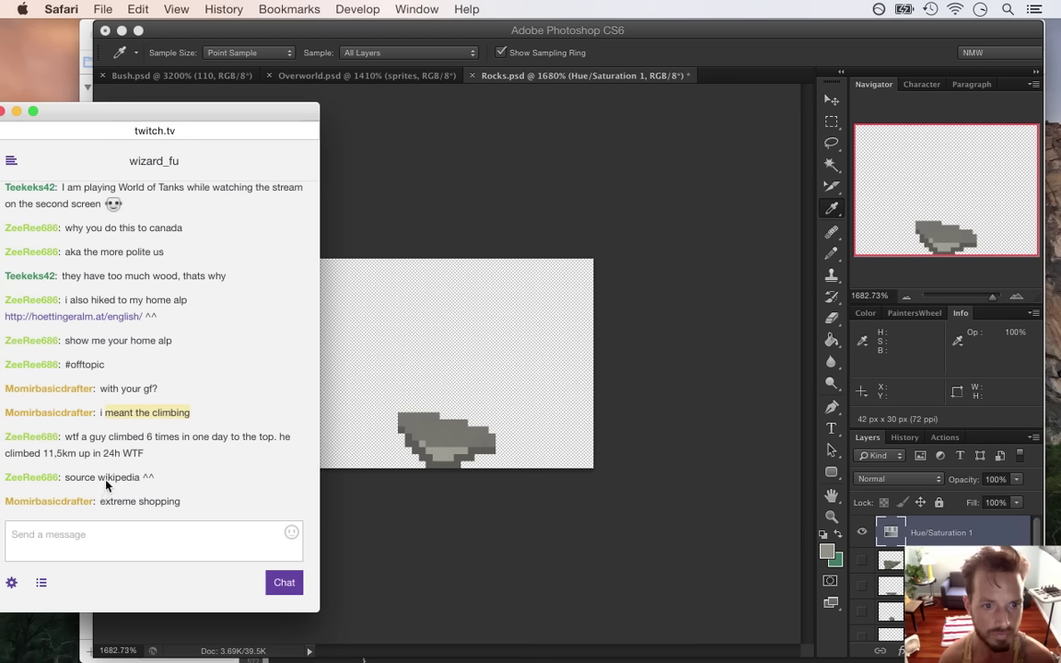
{"action": "left_click_drag", "start_coordinate": [93, 453], "coordinate": [120, 453]}
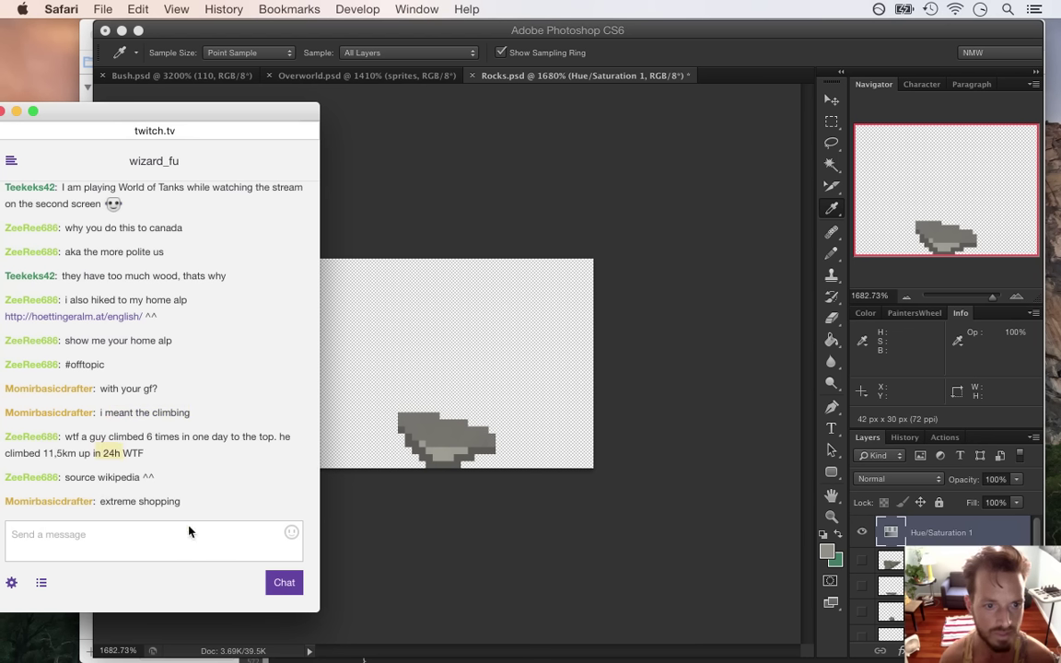
{"action": "left_click_drag", "start_coordinate": [91, 436], "coordinate": [181, 489]}
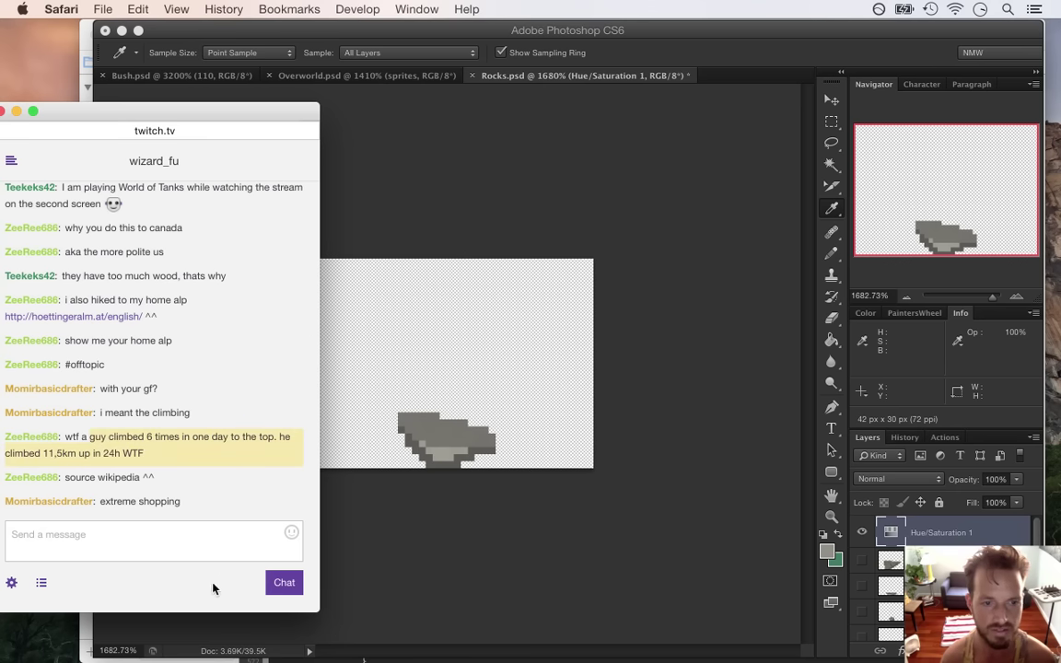
{"action": "left_click_drag", "start_coordinate": [122, 501], "coordinate": [180, 501]}
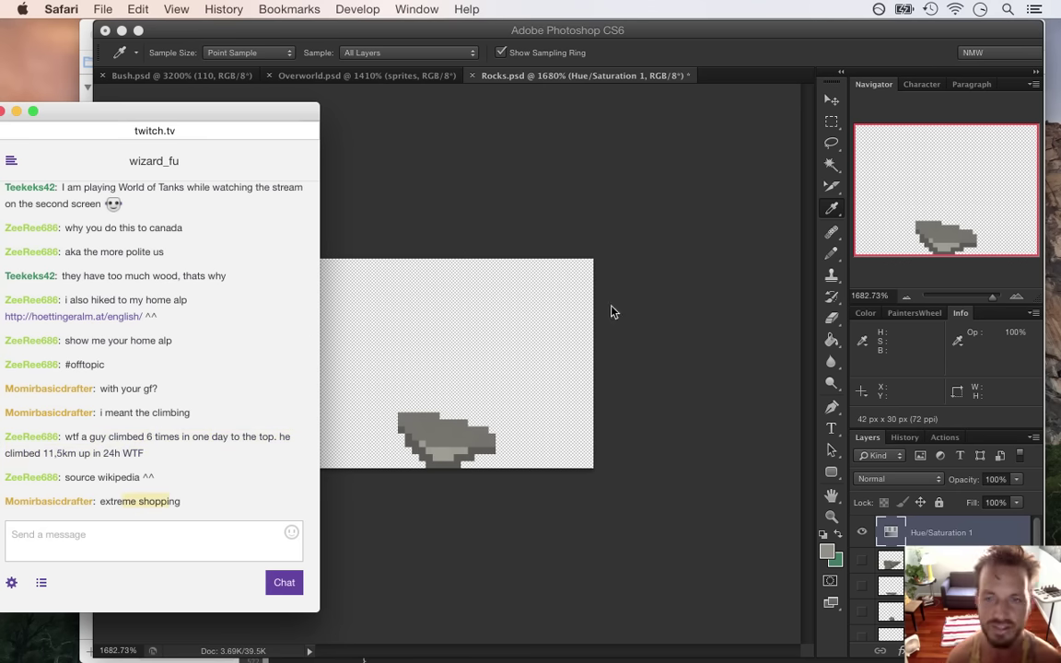
{"action": "left_click", "coordinate": [757, 56]}
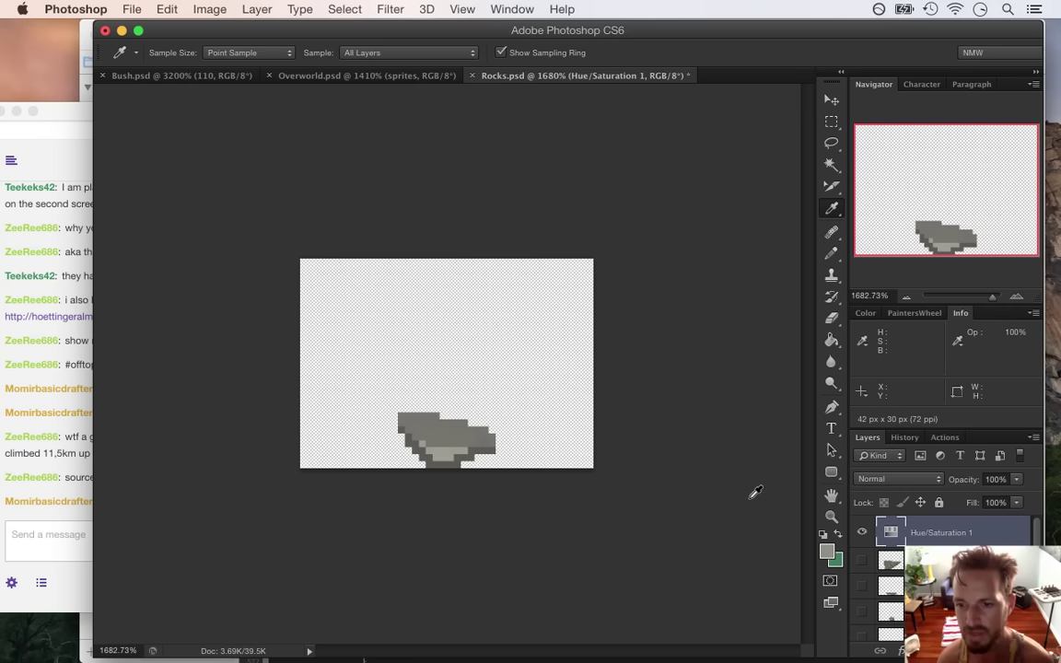
- Brighten the grey rock by setting the Lightness of the Hue/Saturation 1 adjustment to +21
{"action": "scroll", "coordinate": [947, 552], "scroll_direction": "down", "scroll_amount": 5}
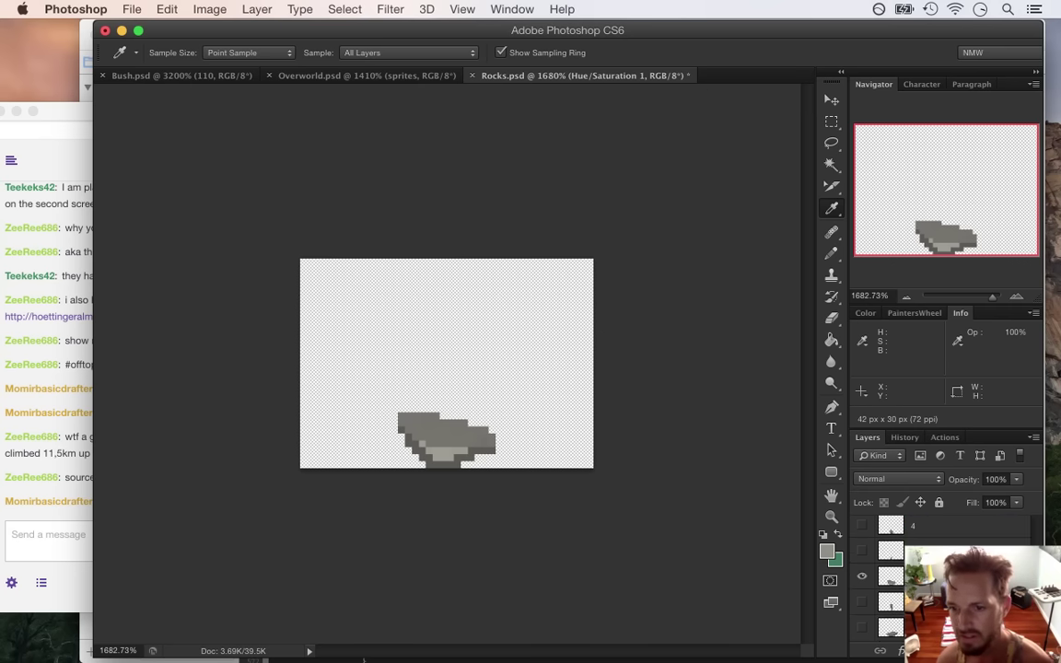
{"action": "left_click", "coordinate": [900, 576]}
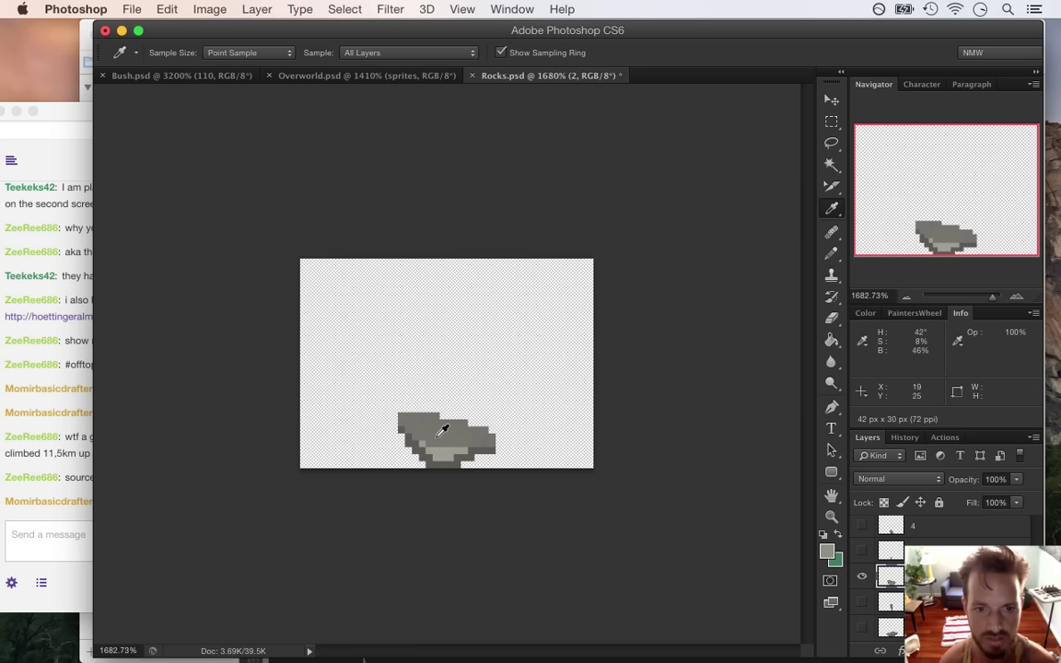
{"action": "left_click", "coordinate": [1036, 528]}
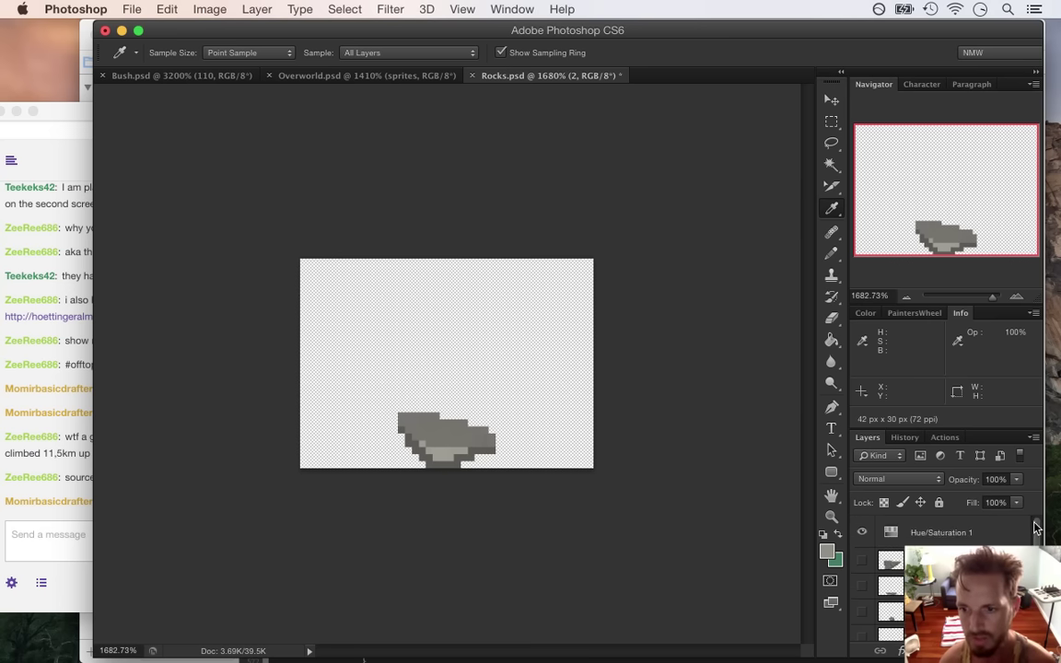
{"action": "left_click", "coordinate": [889, 532]}
{"action": "double_click", "coordinate": [876, 526]}
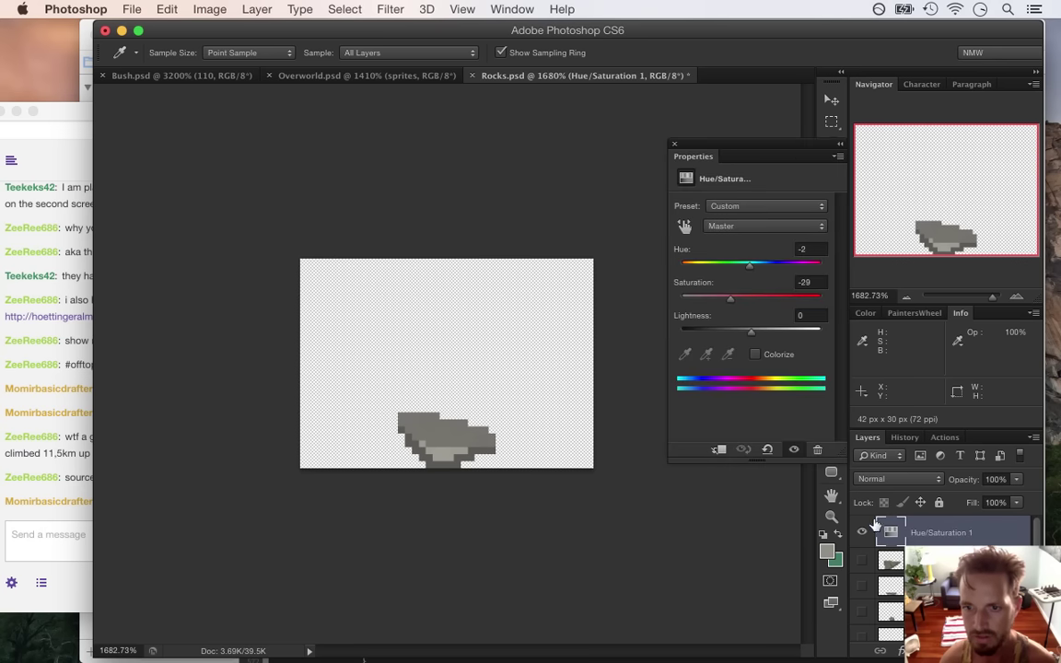
{"action": "left_click_drag", "start_coordinate": [752, 333], "coordinate": [758, 337]}
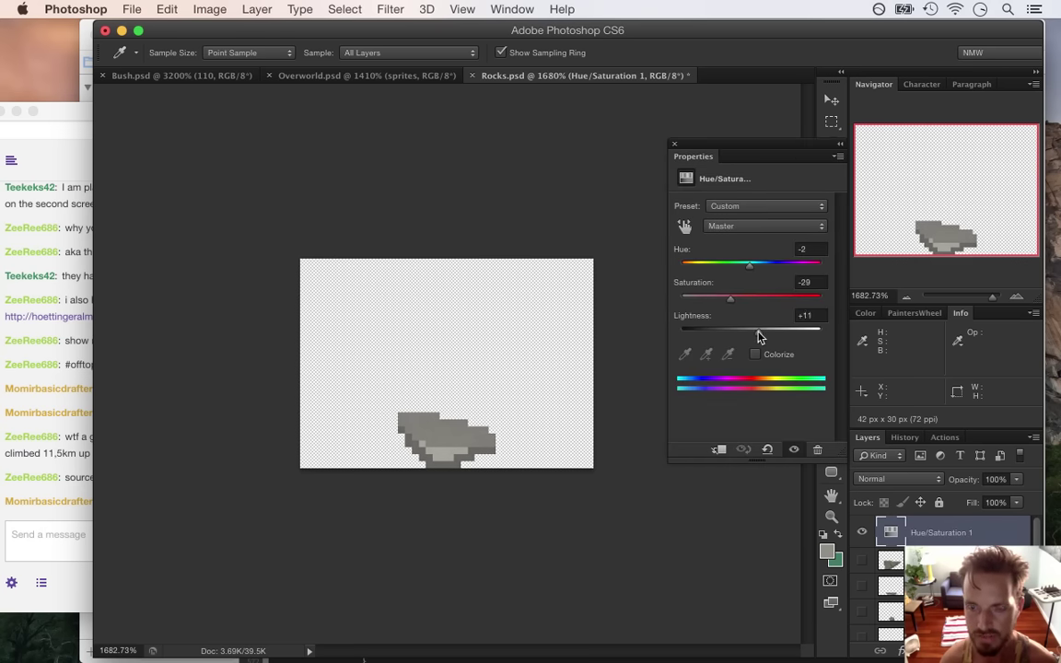
{"action": "left_click", "coordinate": [674, 144]}
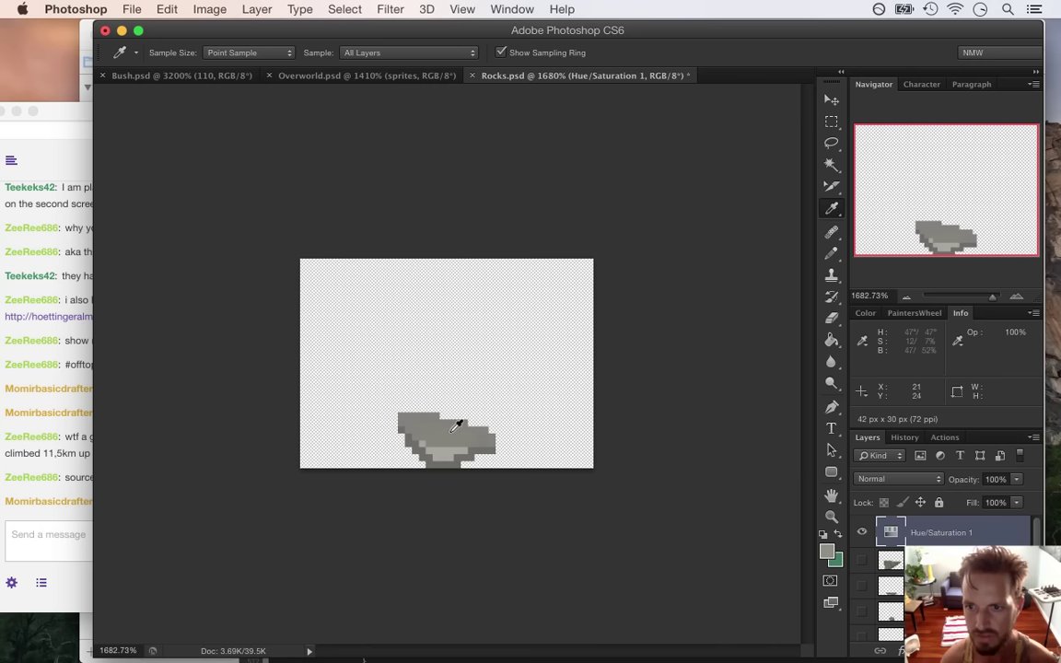
{"action": "double_click", "coordinate": [900, 537]}
{"action": "left_click_drag", "start_coordinate": [759, 333], "coordinate": [764, 334]}
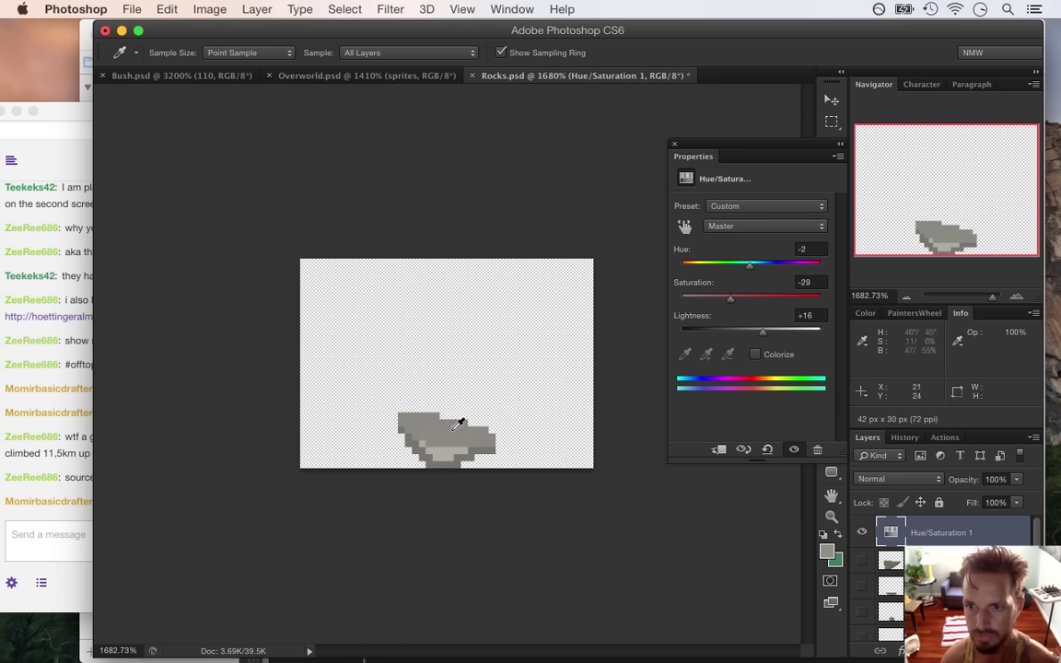
{"action": "left_click_drag", "start_coordinate": [760, 333], "coordinate": [768, 333]}
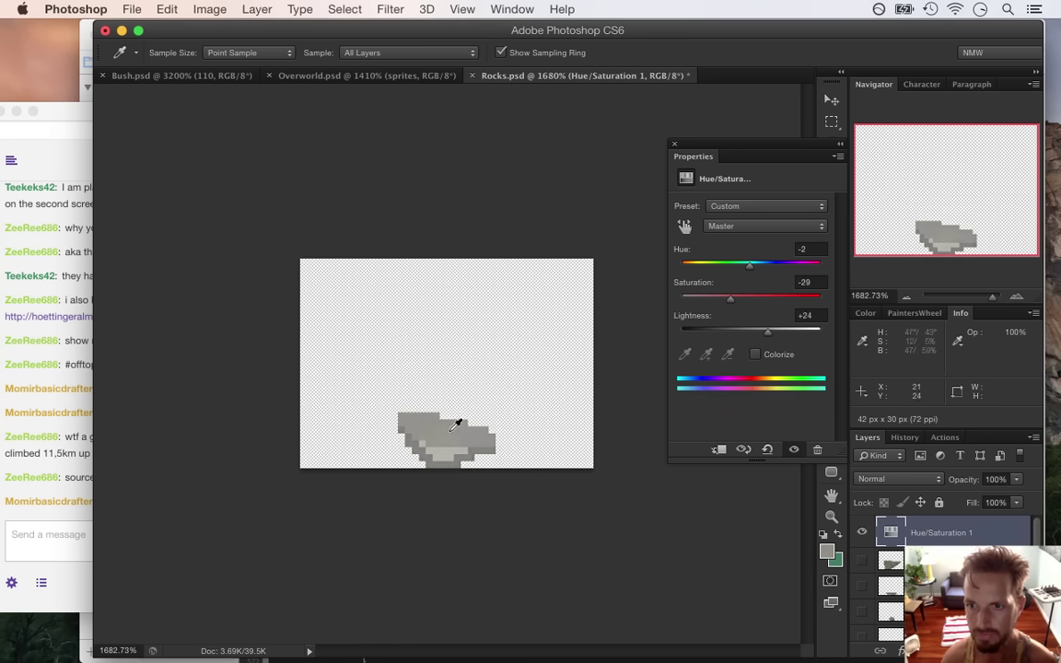
{"action": "left_click", "coordinate": [765, 334]}
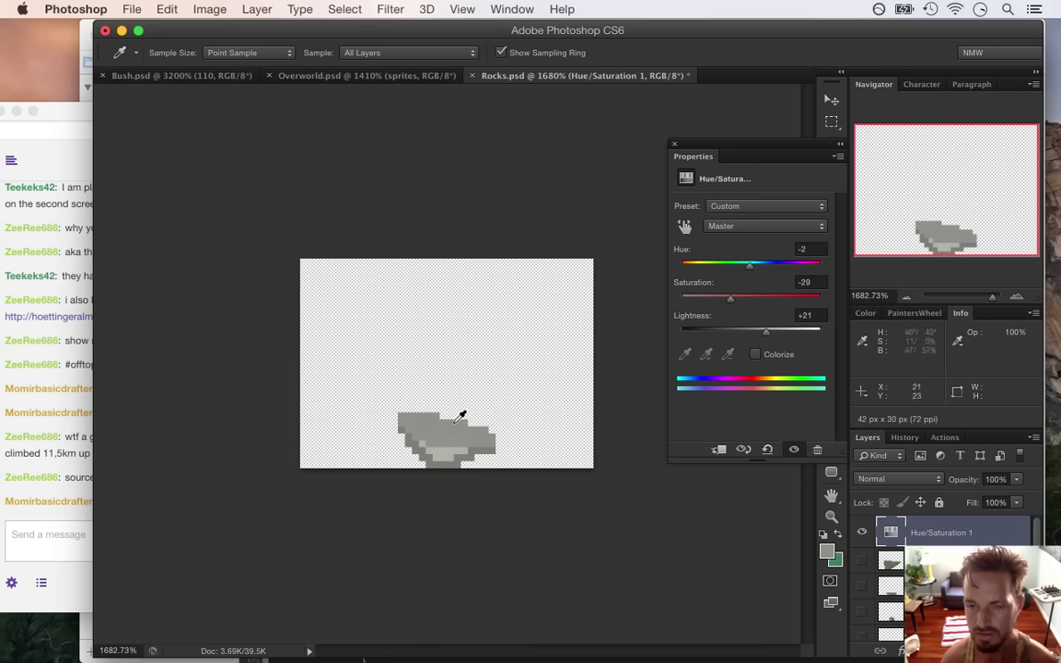
{"action": "left_click", "coordinate": [673, 145]}
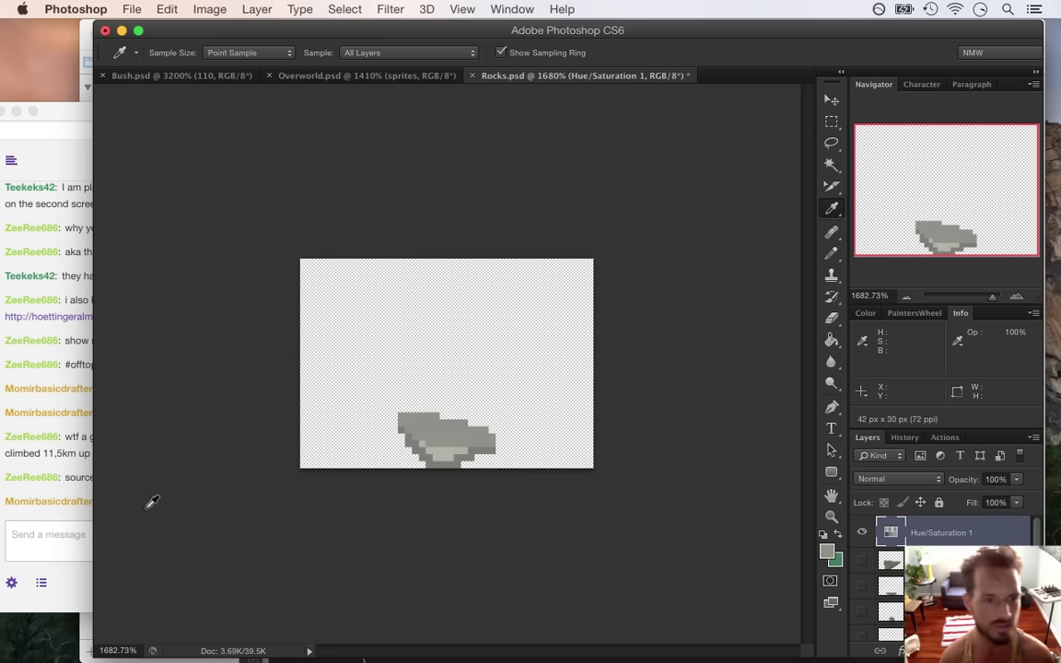
- Check the Twitch chat in Safari, return to Photoshop and save Rocks.psd
{"action": "left_click", "coordinate": [78, 480]}
{"action": "left_click", "coordinate": [655, 29]}
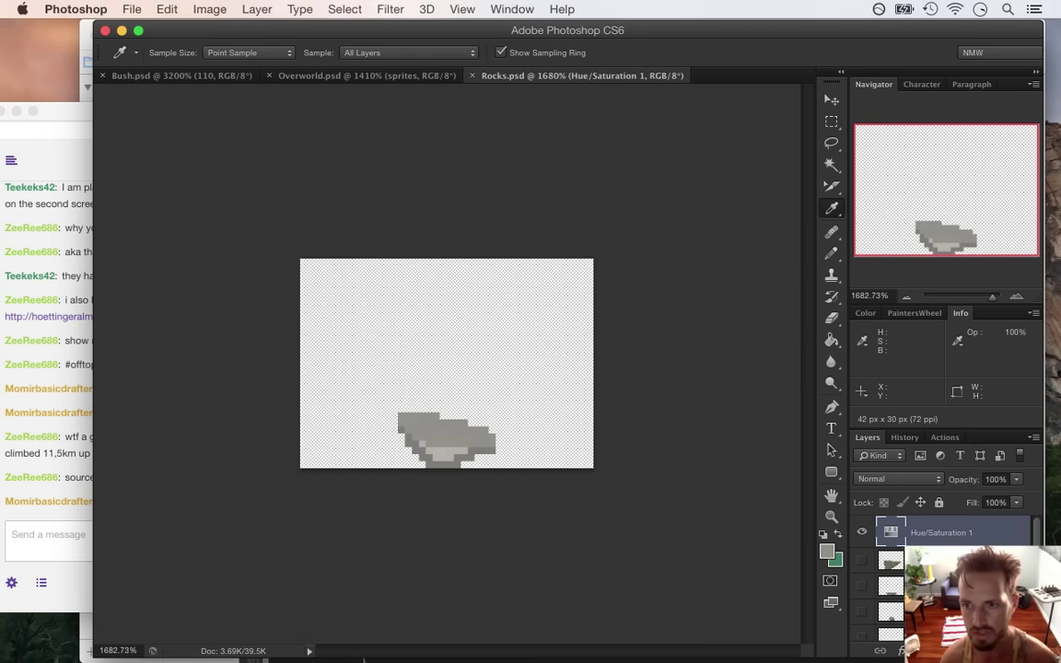
{"action": "scroll", "coordinate": [949, 532], "scroll_direction": "down", "scroll_amount": 5}
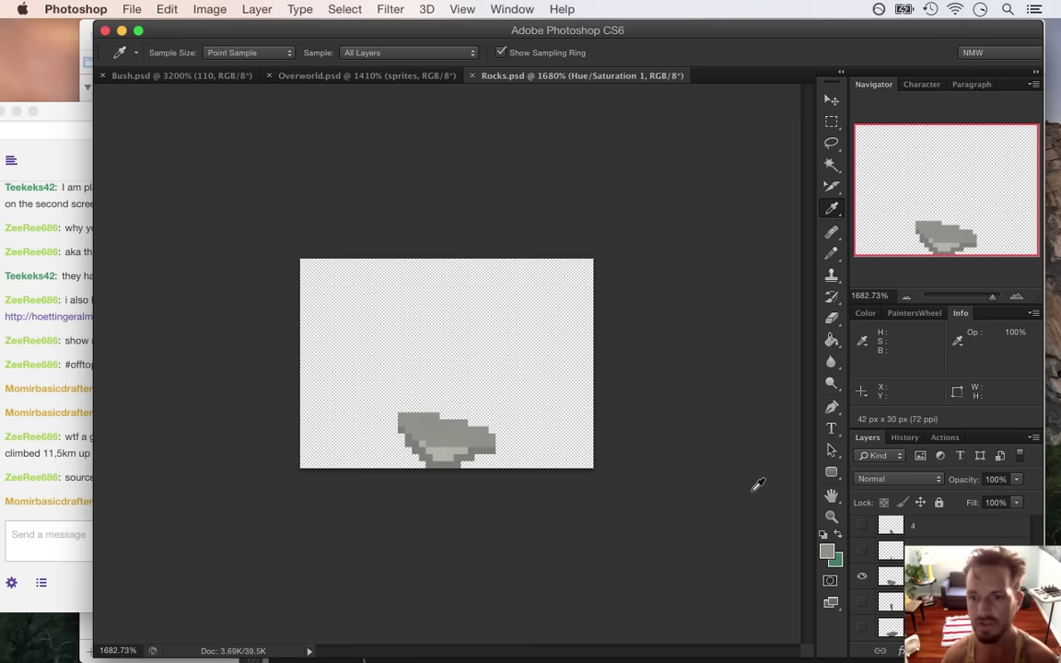
- Export the visible rock for web as a transparent PNG-24 named Rocks2.png in the Rocks folder of Sheets, replacing the existing file
{"action": "key", "text": "super+alt+shift+s"}
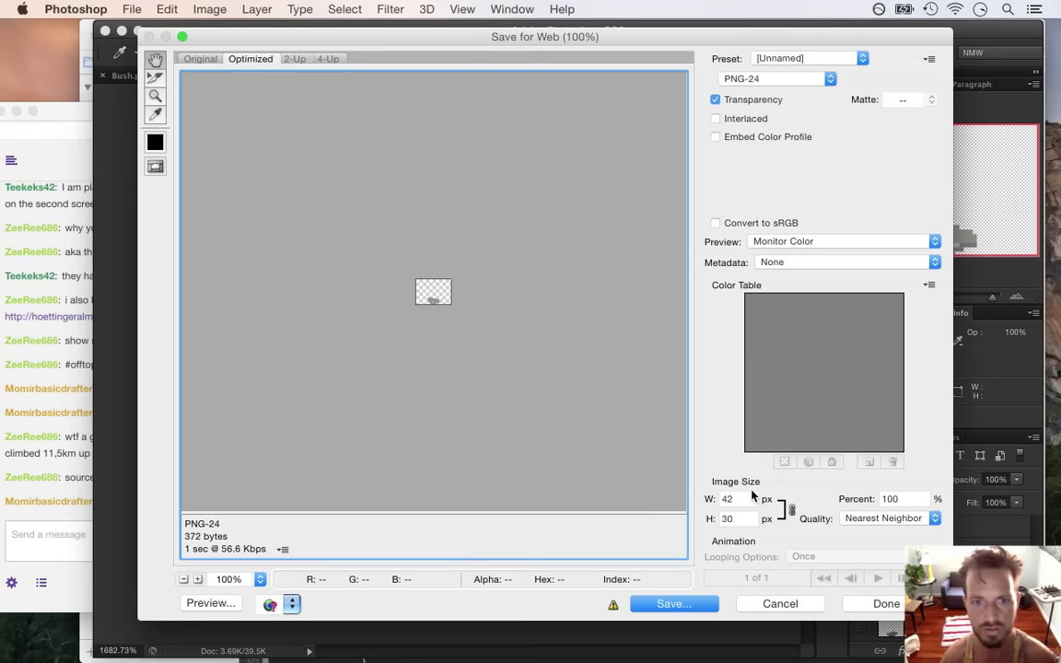
{"action": "key", "text": "Return"}
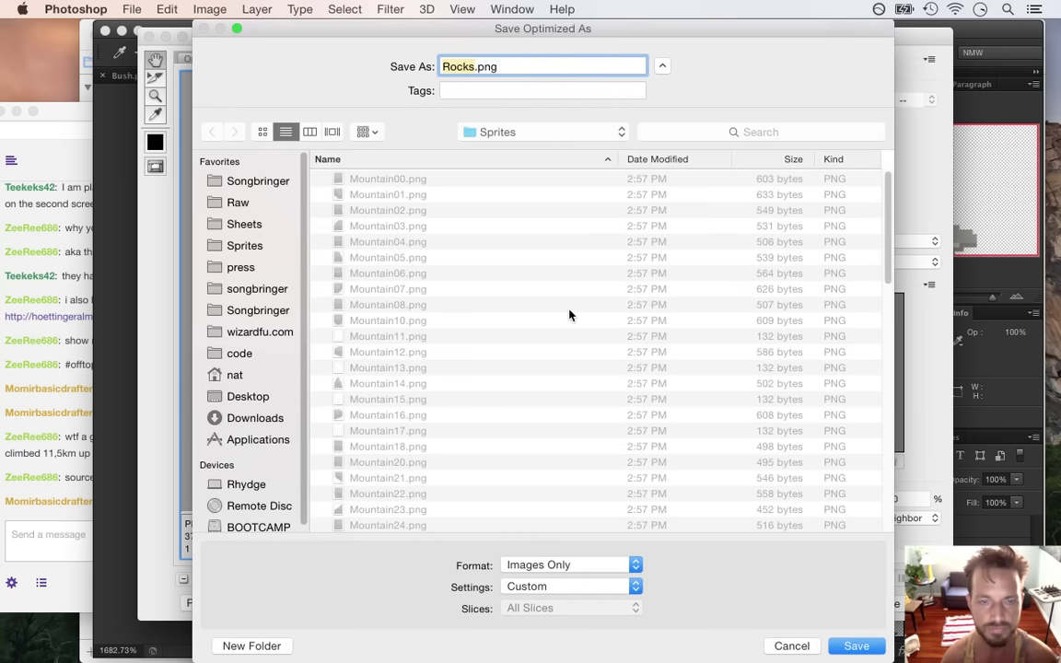
{"action": "left_click", "coordinate": [257, 229]}
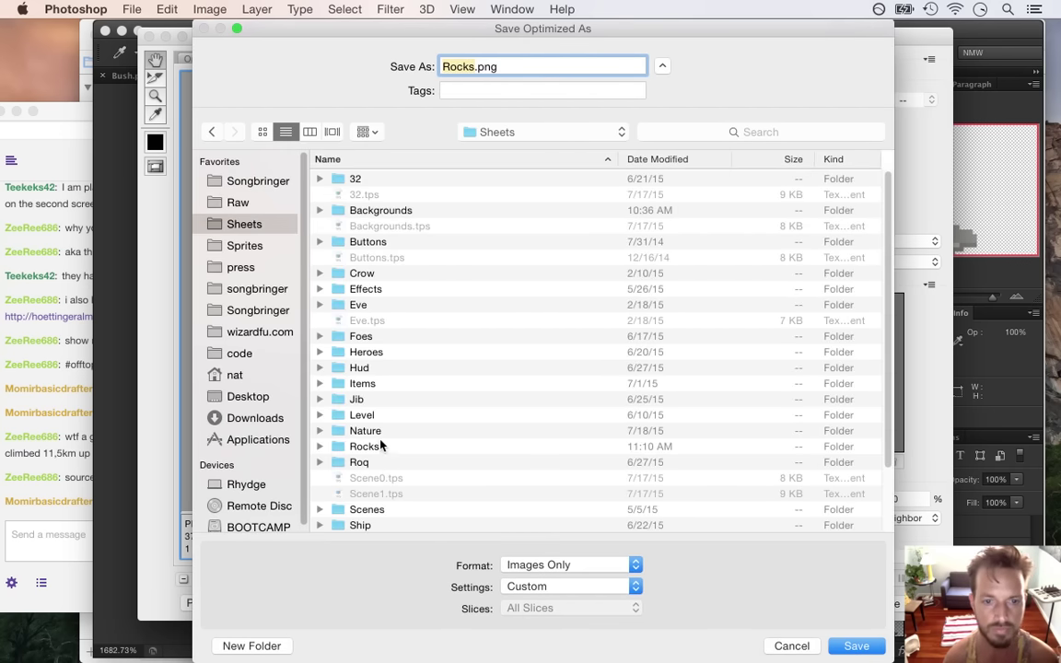
{"action": "double_click", "coordinate": [382, 448]}
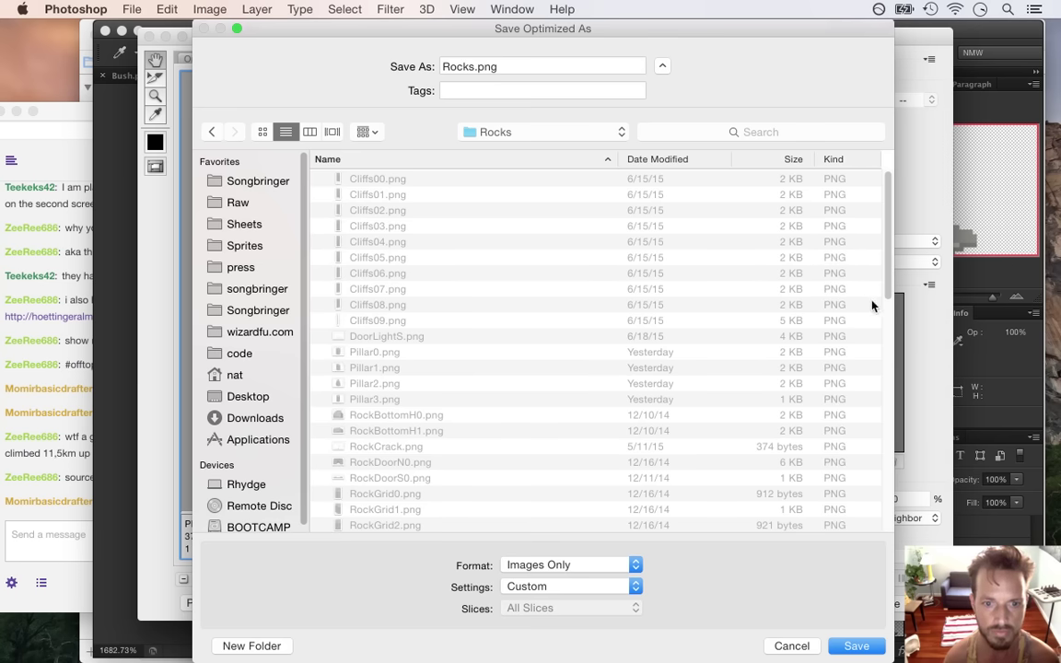
{"action": "left_click_drag", "start_coordinate": [889, 258], "coordinate": [887, 458]}
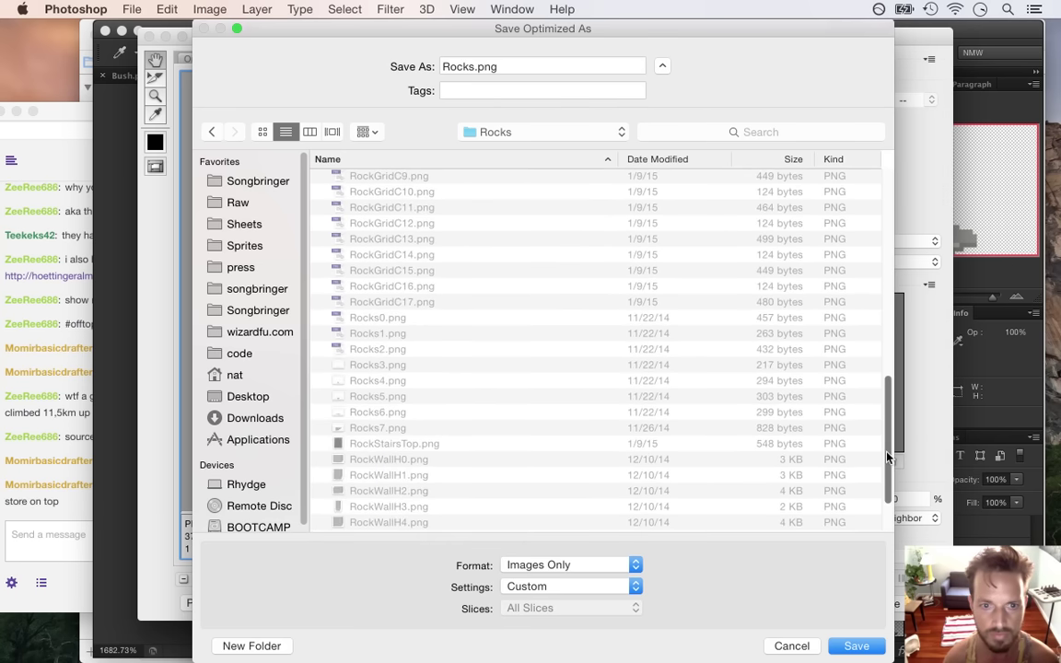
{"action": "left_click", "coordinate": [473, 67]}
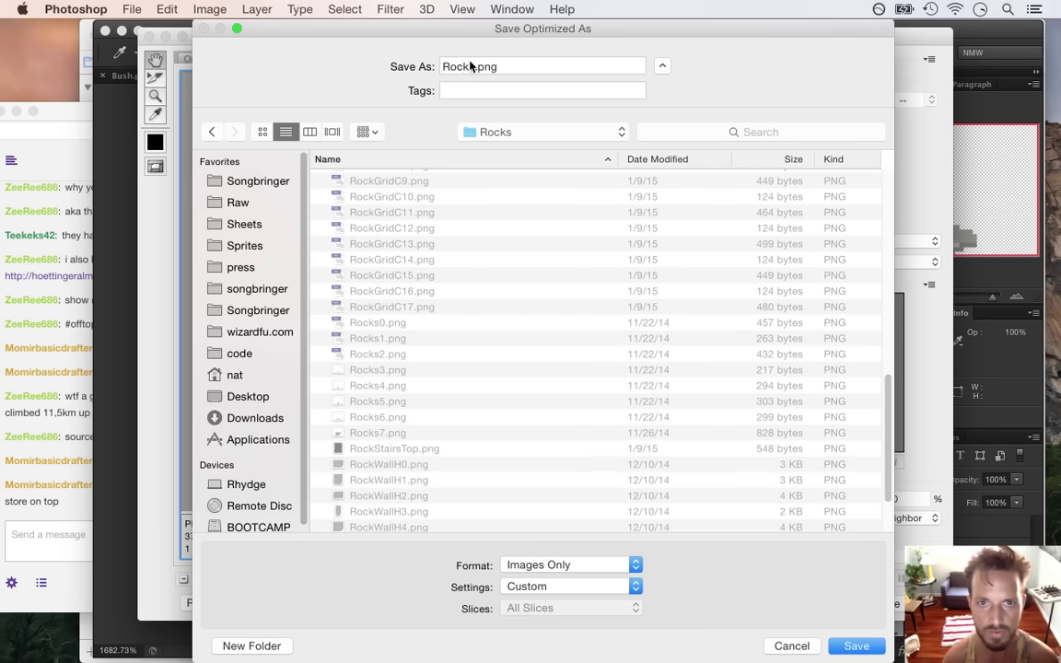
{"action": "type", "text": "2"}
{"action": "key", "text": "Return"}
{"action": "key", "text": "Return"}
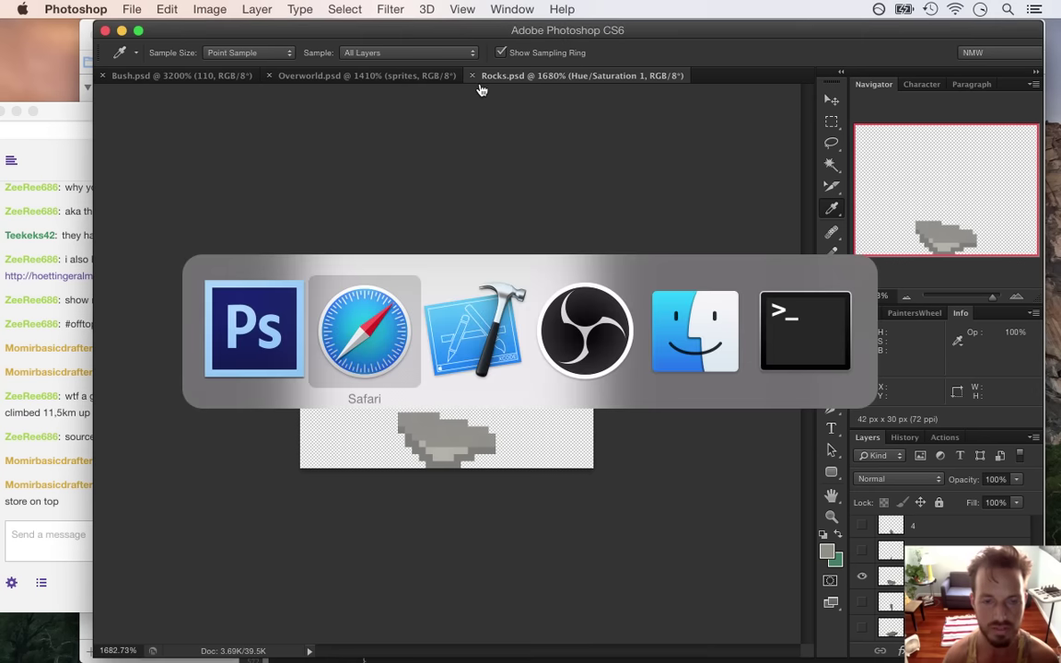
- Read the newest Twitch chat message in Safari, switch to Xcode and run Songbringer
{"action": "key", "text": "super+Tab"}
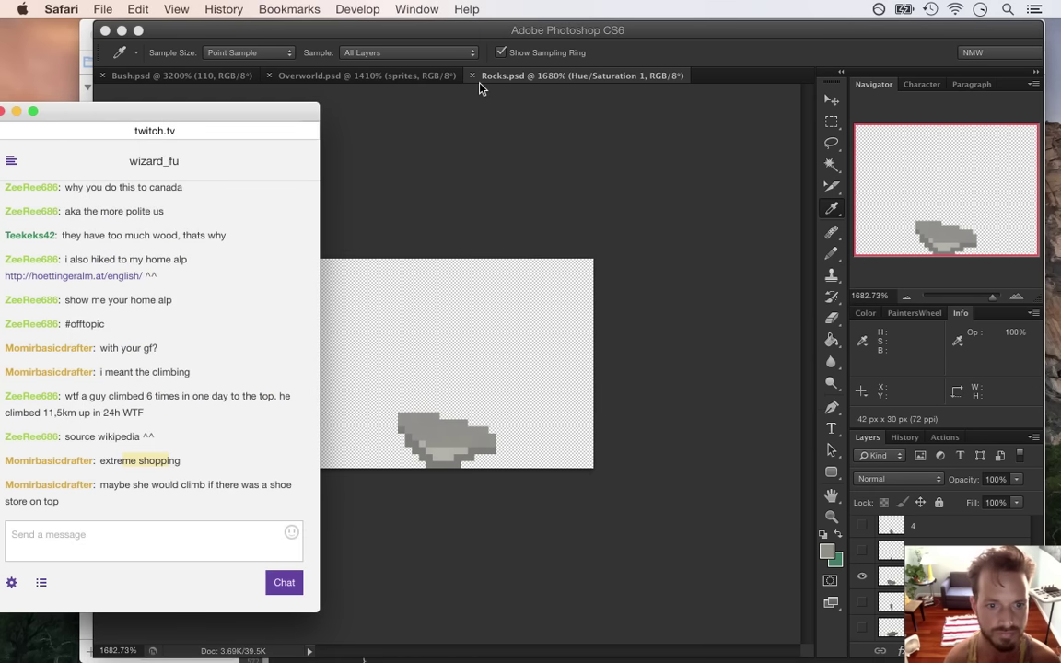
{"action": "key", "text": "super+Tab"}
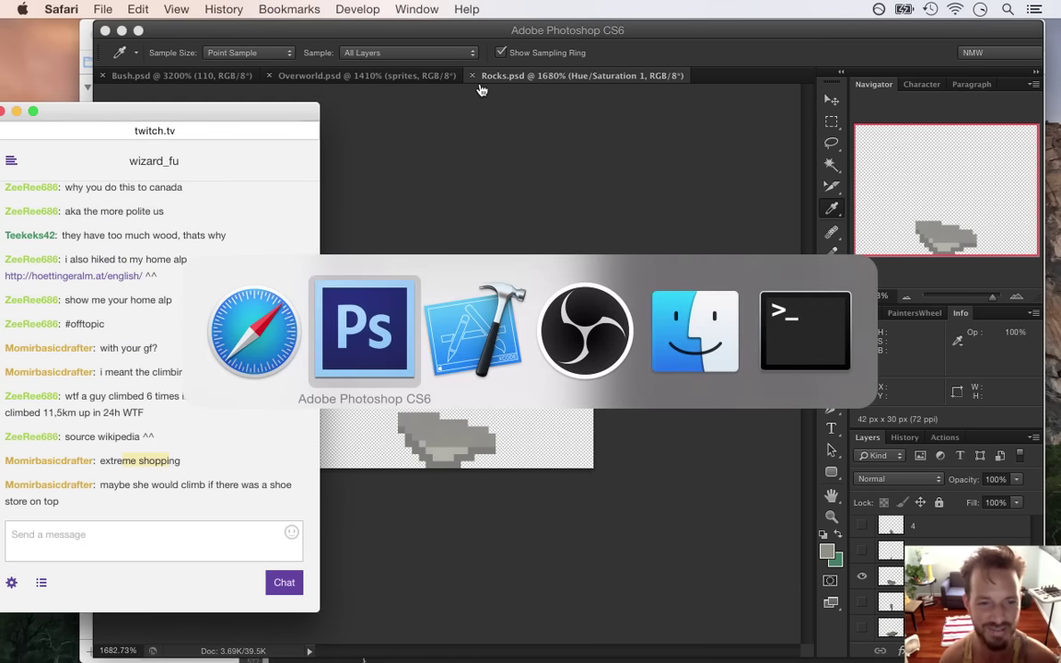
{"action": "key", "text": "super+Tab"}
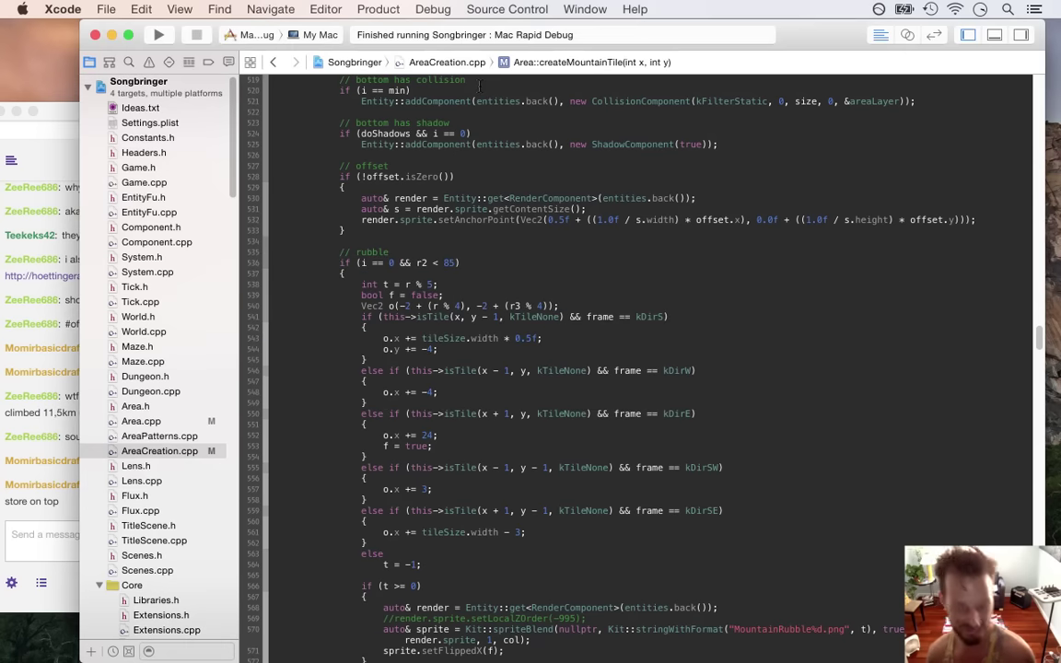
{"action": "key", "text": "super+r"}
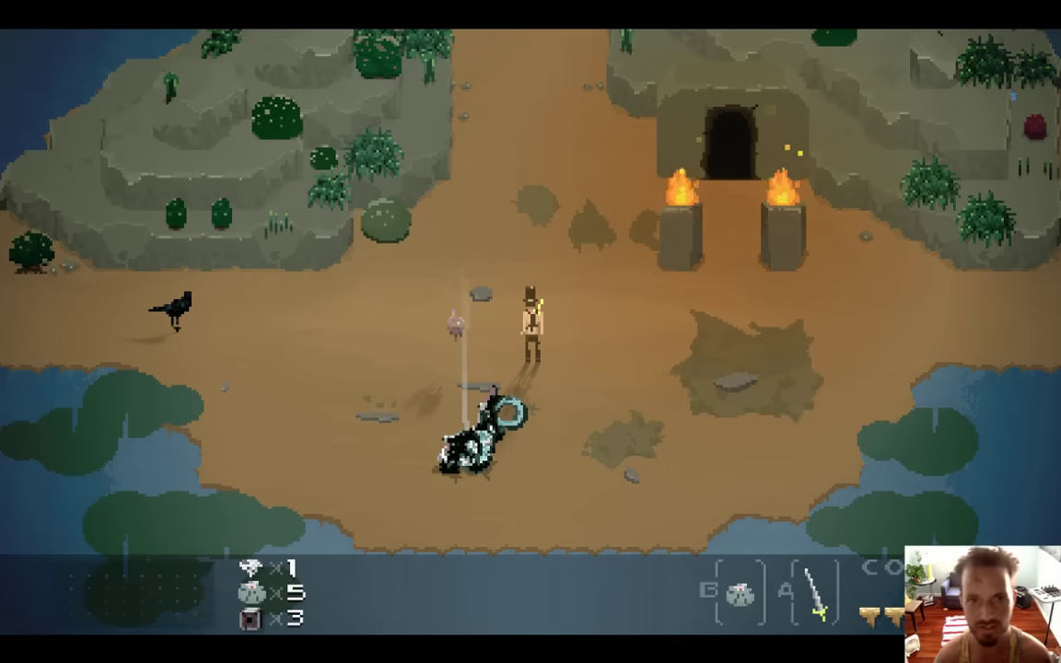
- Walk the character east past the torch-lit cave and back west, examining the ground rocks against the overworld colours
{"action": "key", "text": "Right"}
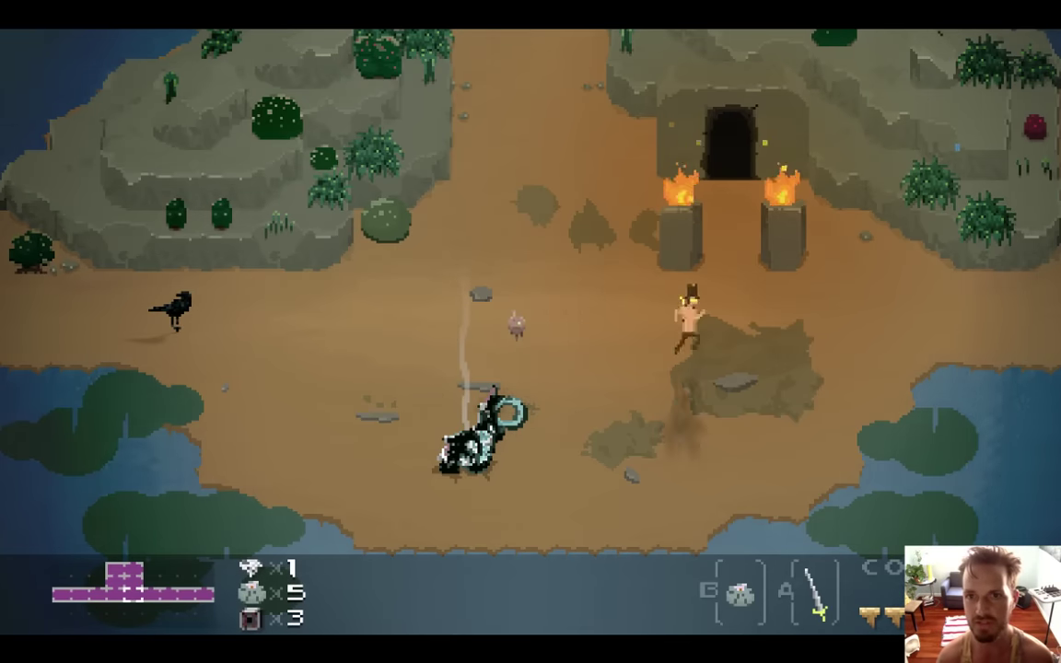
{"action": "key", "text": "d"}
{"action": "key", "text": "w"}
{"action": "key", "text": "d"}
{"action": "key", "text": "d"}
{"action": "key", "text": "a"}
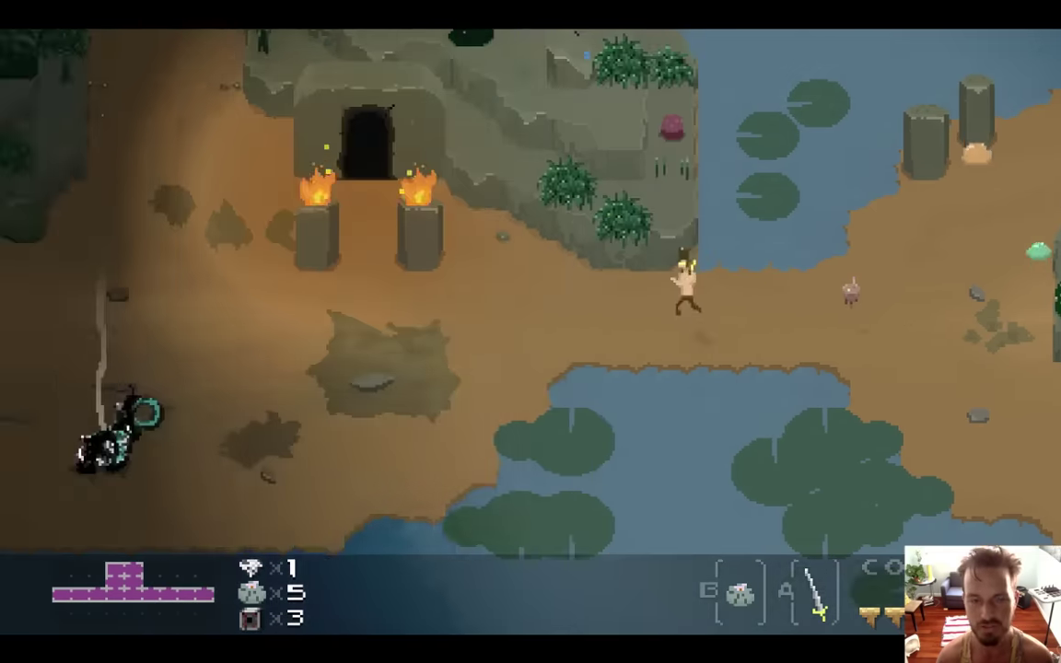
{"action": "key", "text": "a"}
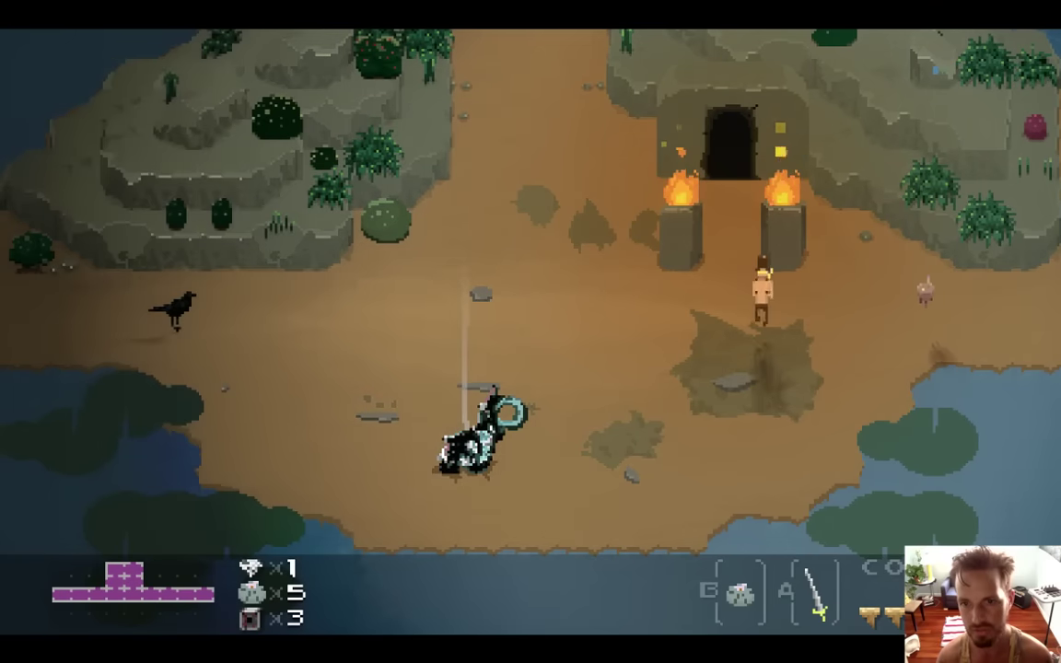
{"action": "key", "text": "a"}
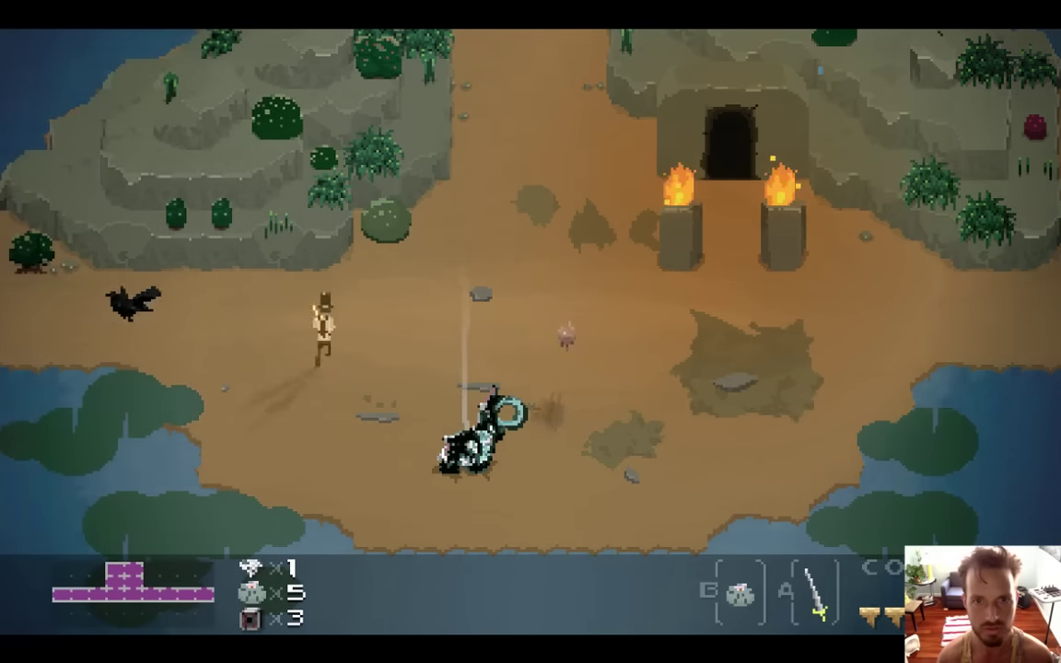
- Cross the wooden bridge westward and walk north past the four boulders to the terraced mountain, examining the rocks and rubble
{"action": "key", "text": "a"}
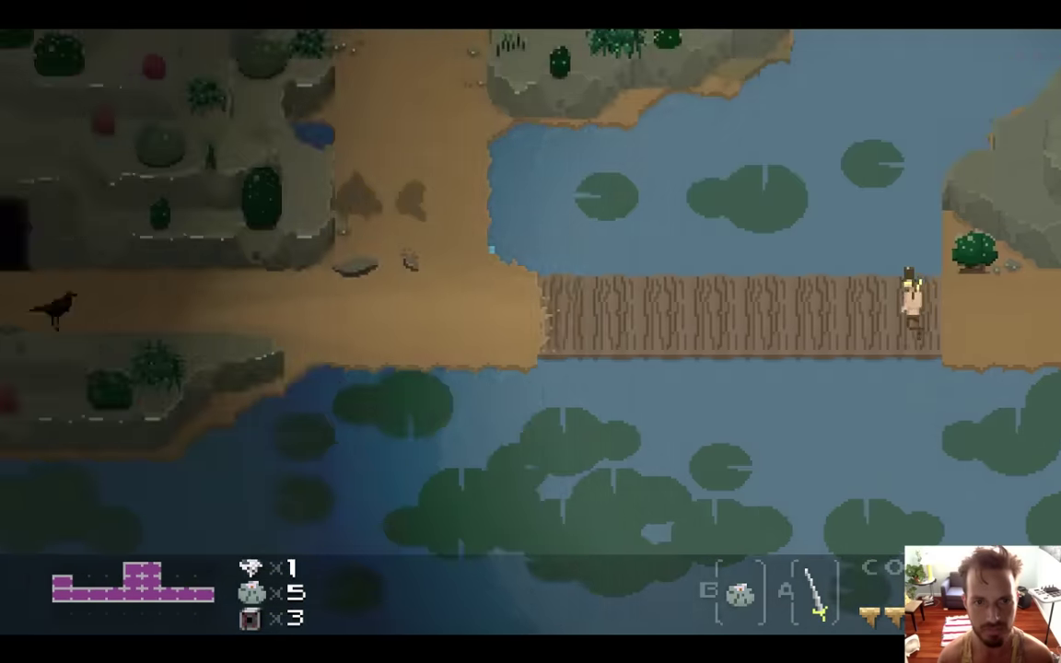
{"action": "key", "text": "a"}
{"action": "key", "text": "w"}
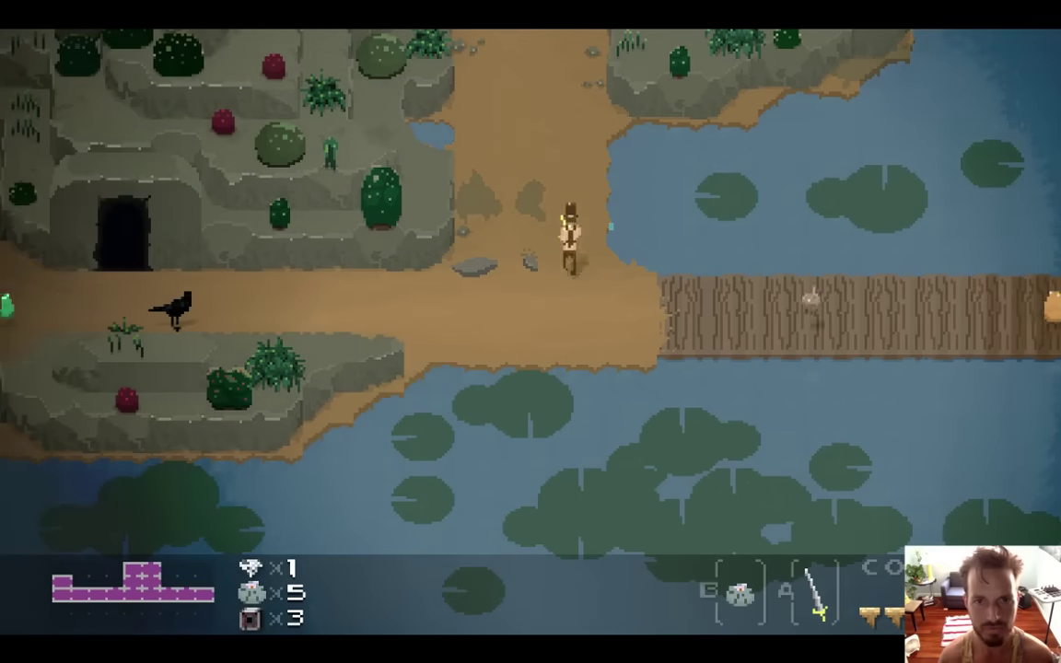
{"action": "key", "text": "w"}
{"action": "key", "text": "w"}
{"action": "key", "text": "d"}
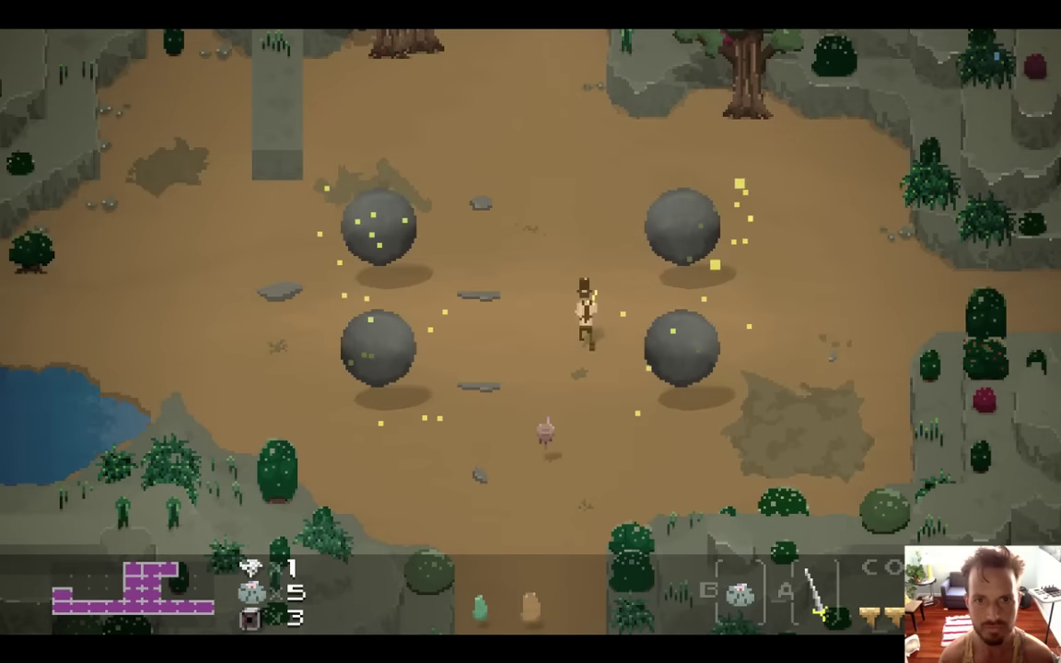
{"action": "key", "text": "w"}
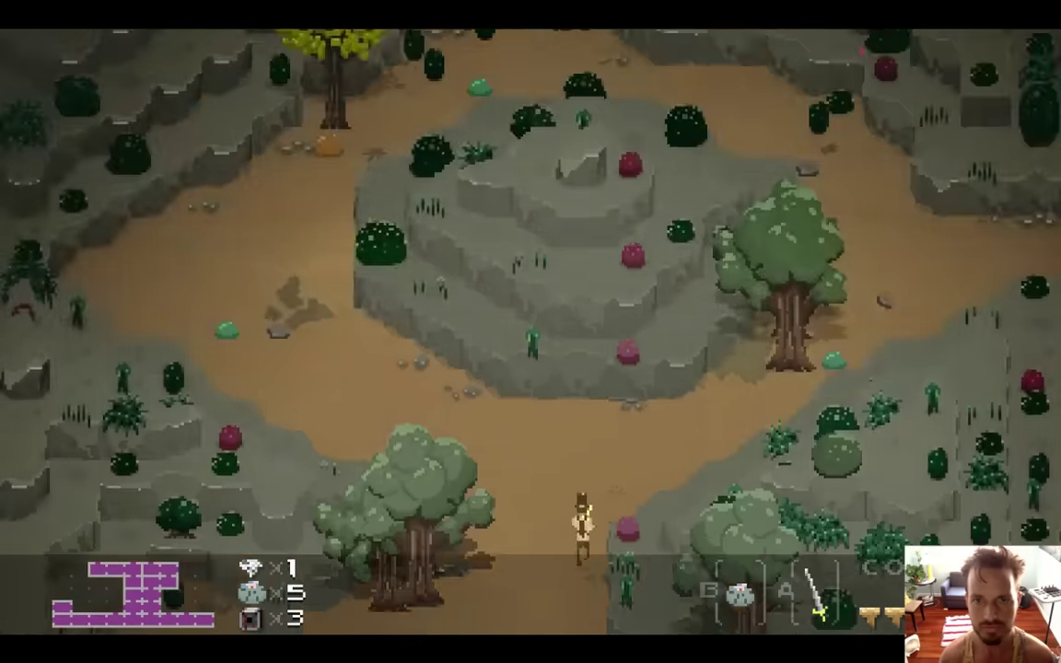
{"action": "key", "text": "w"}
{"action": "key", "text": "d"}
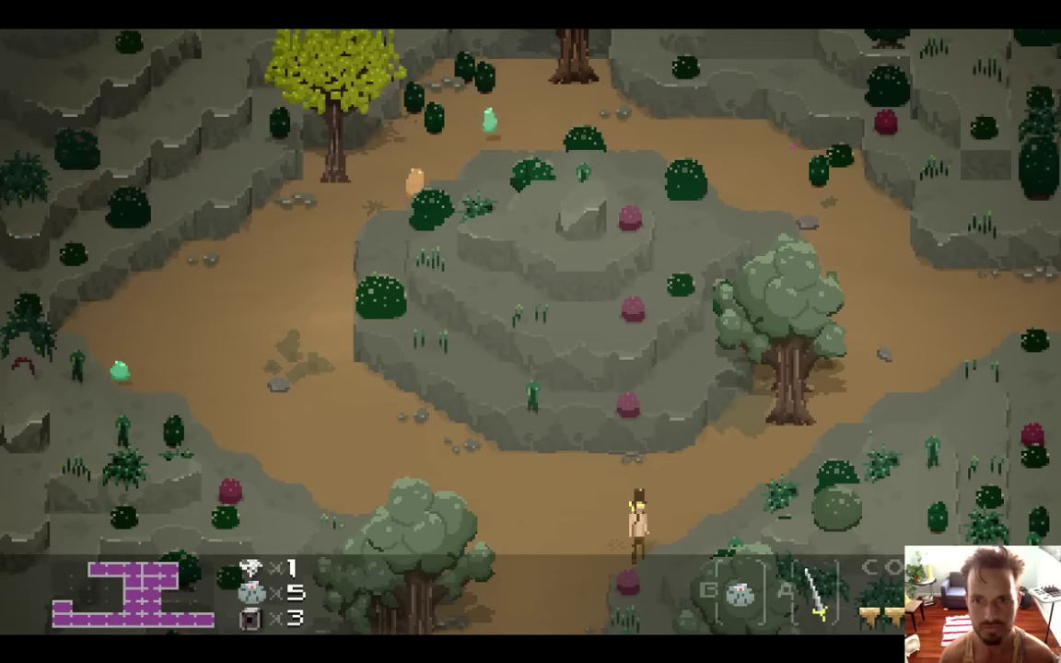
{"action": "key", "text": "w"}
{"action": "key", "text": "d"}
- Quit the running game and switch back to Rocks.psd in Photoshop
{"action": "key", "text": "super+q"}
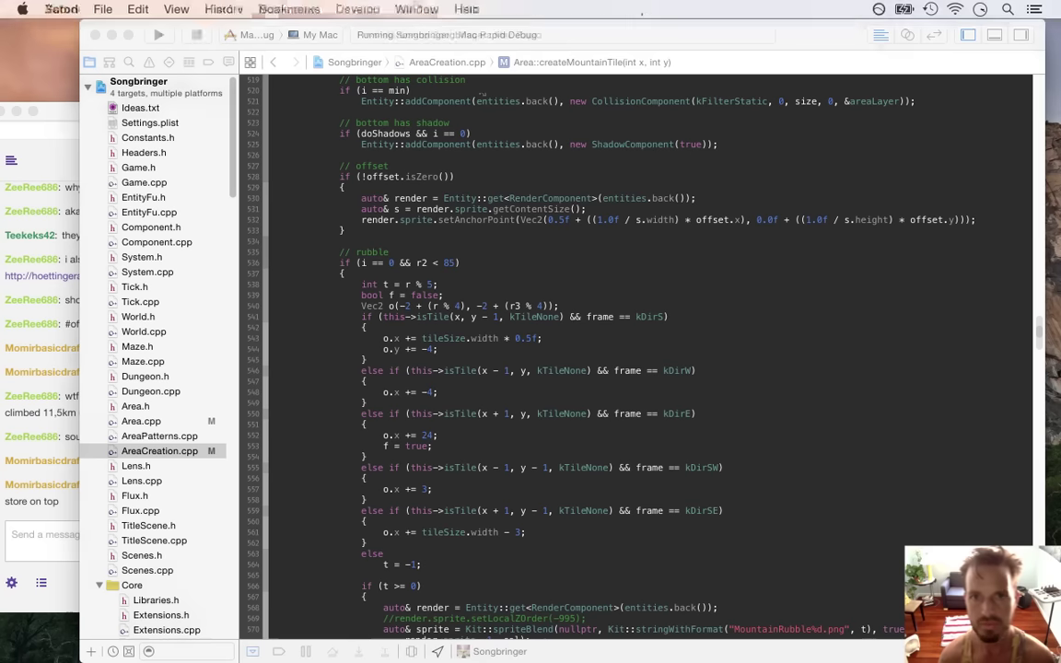
{"action": "key", "text": "super+Tab"}
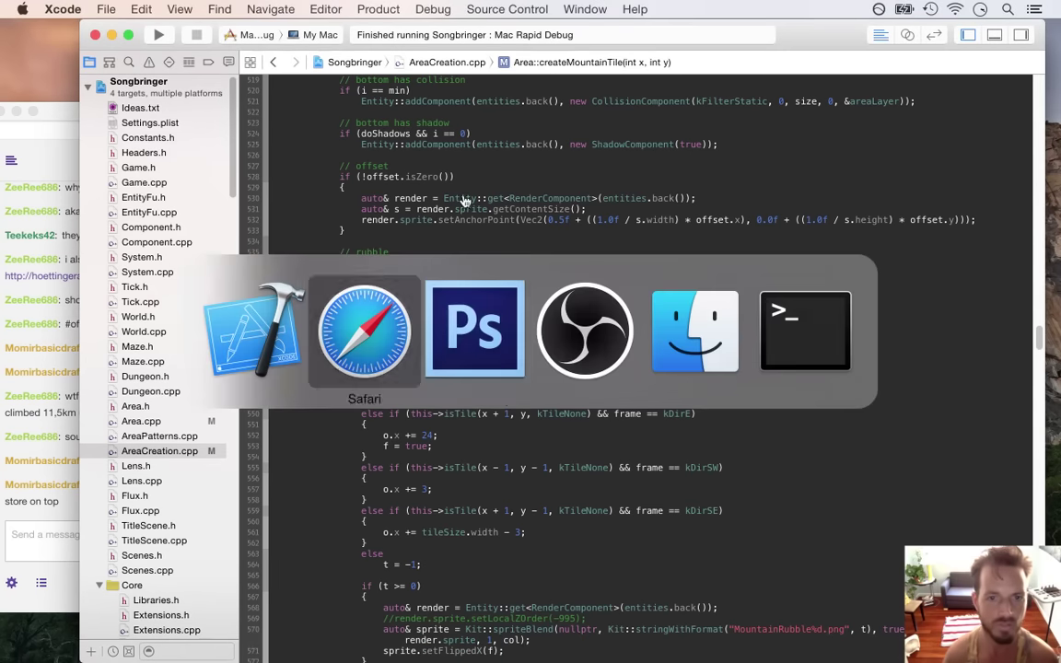
{"action": "key", "text": "super+Tab"}
{"action": "key", "text": "super+Tab"}
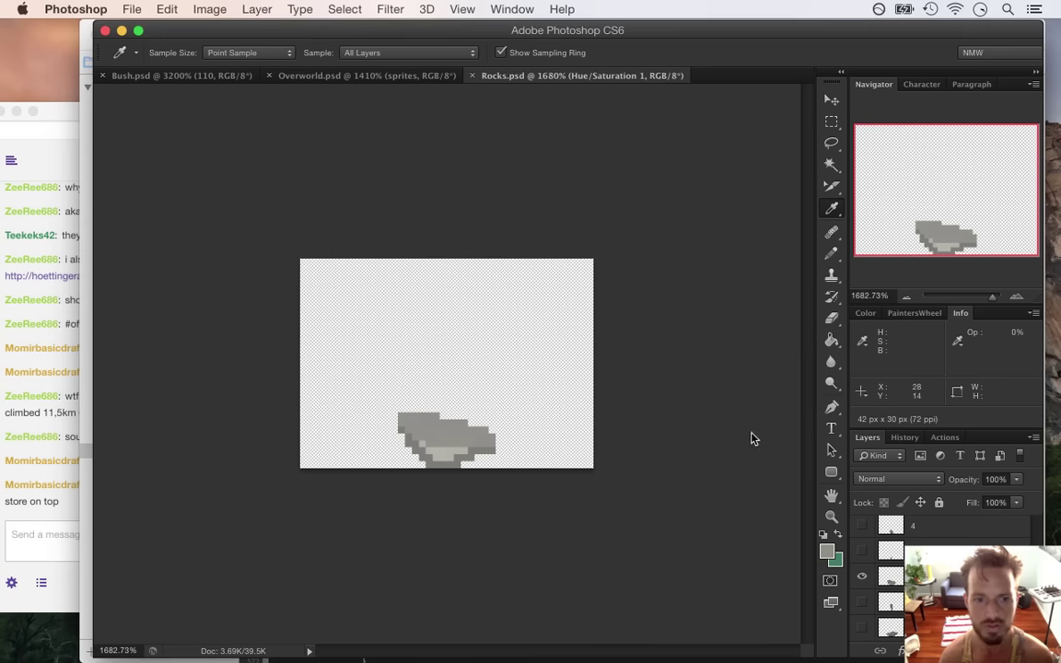
- Show only the bottom layer's wide rock and export it for web as a PNG-24
{"action": "left_click", "coordinate": [861, 578]}
{"action": "left_click", "coordinate": [863, 628]}
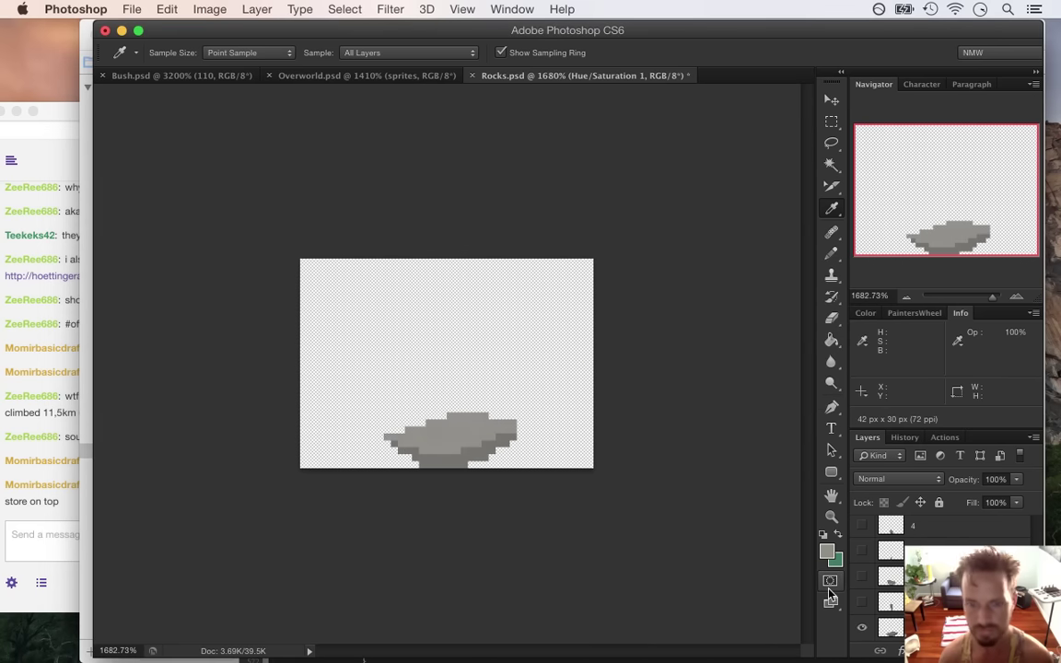
{"action": "key", "text": "super+alt+shift+s"}
{"action": "key", "text": "Return"}
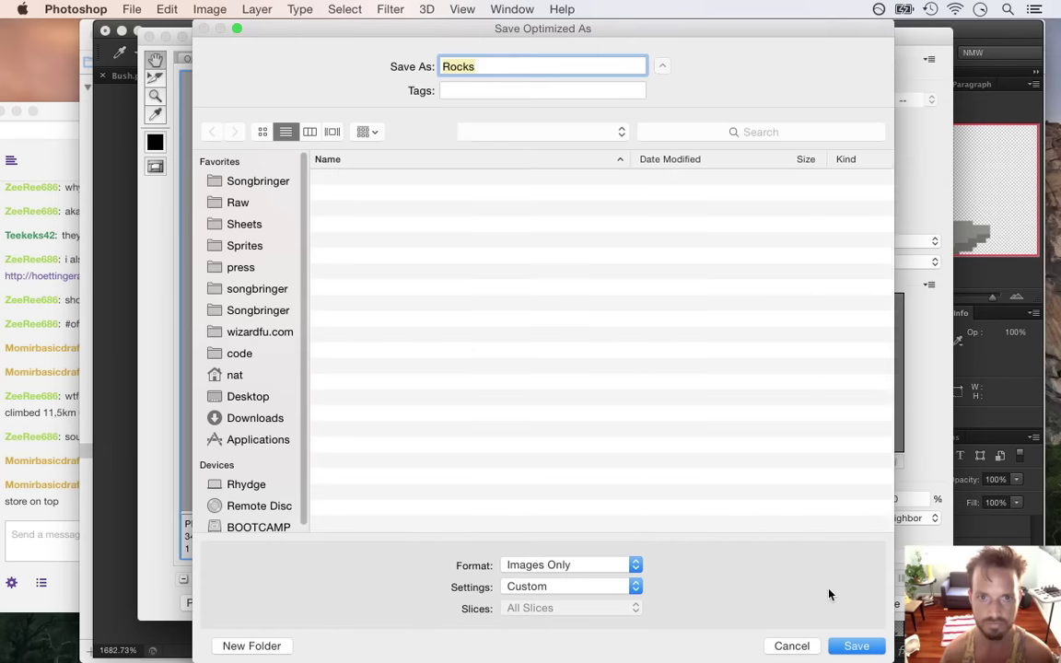
{"action": "key", "text": "Right"}
{"action": "key", "text": "Return"}
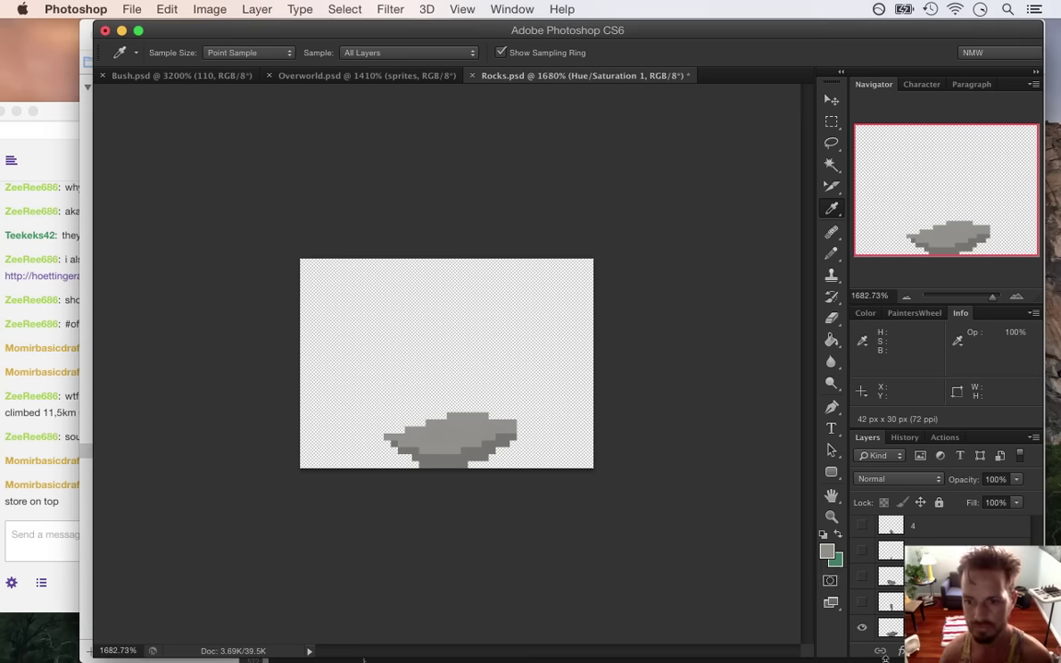
- Show only the tall narrow rock on the second-lowest layer and export it for web, replacing its existing PNG
{"action": "left_click", "coordinate": [859, 627]}
{"action": "left_click", "coordinate": [860, 601]}
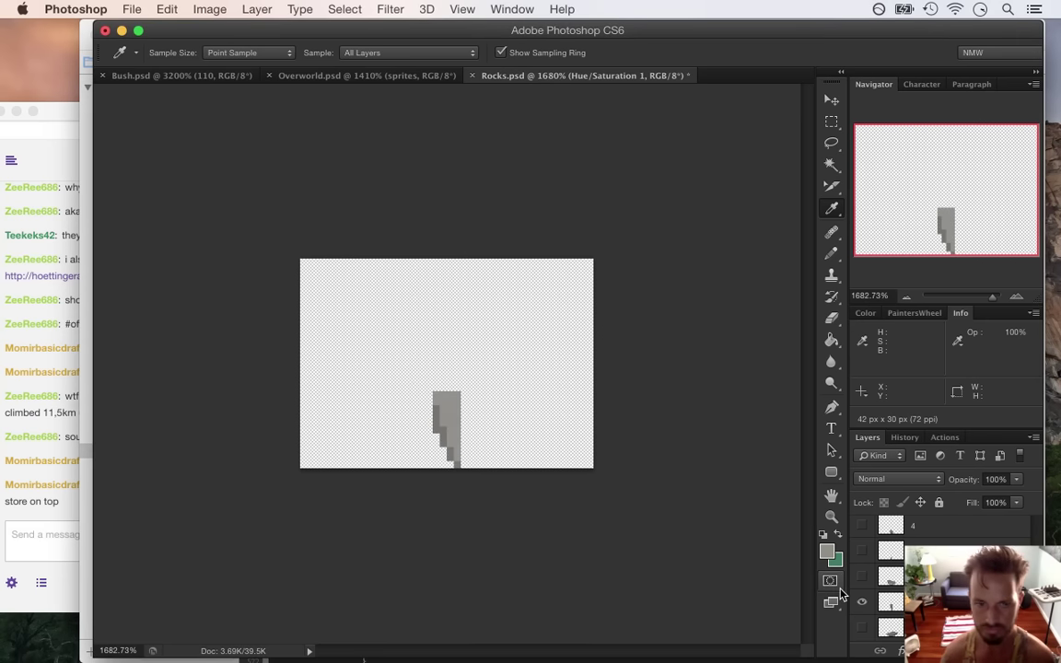
{"action": "key", "text": "super+alt+shift+s"}
{"action": "key", "text": "Return"}
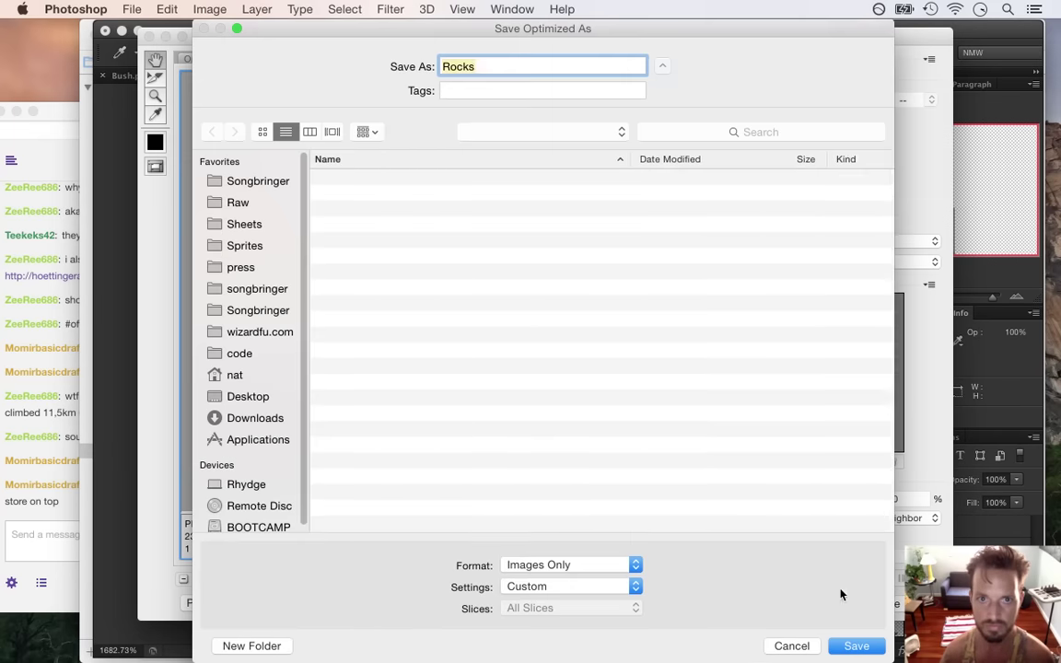
{"action": "key", "text": "Right"}
{"action": "key", "text": "Return"}
{"action": "key", "text": "Return"}
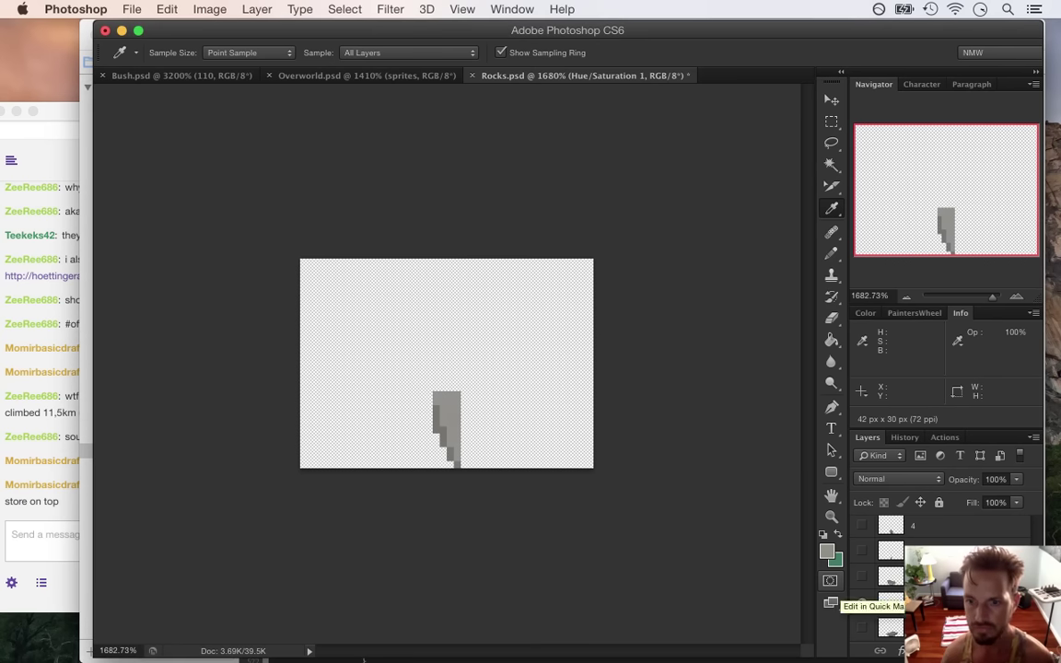
{"action": "left_click", "coordinate": [862, 601]}
{"action": "left_click", "coordinate": [861, 575]}
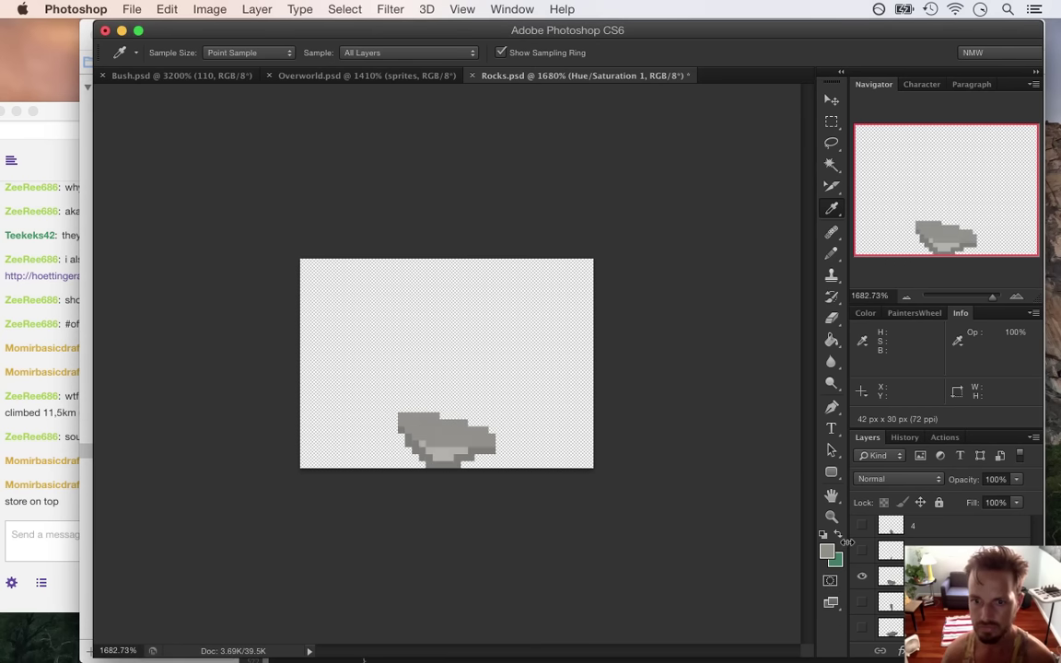
{"action": "key", "text": "super+alt+shift+s"}
{"action": "key", "text": "Escape"}
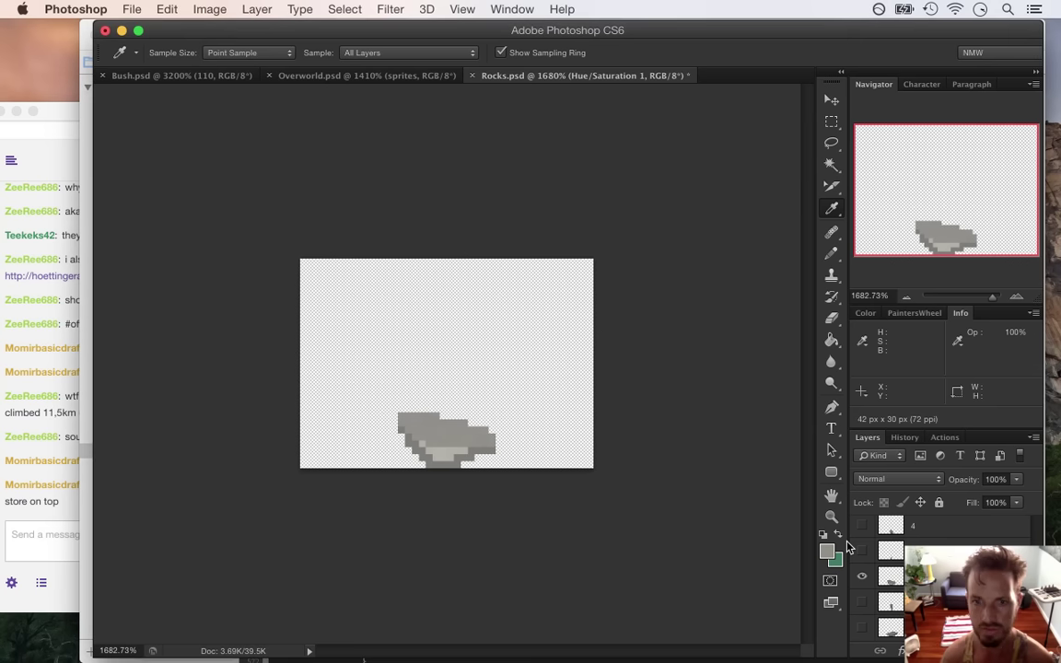
- Show only the smallest rock's layer and export it for web to the Rocks folder as Rocks3.png
{"action": "left_click", "coordinate": [858, 574]}
{"action": "left_click", "coordinate": [861, 550]}
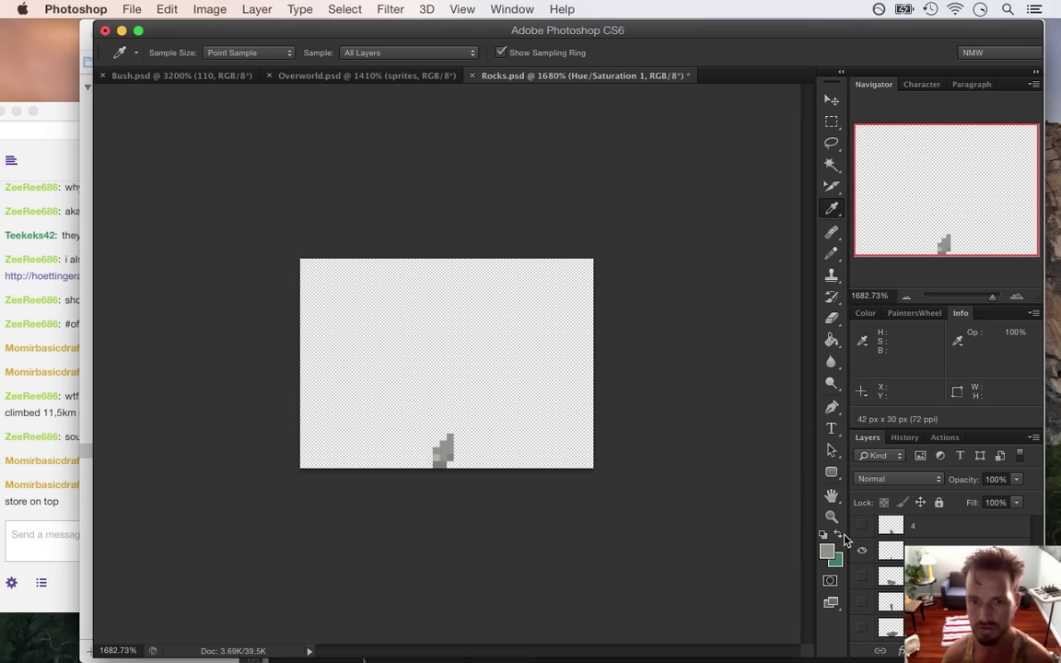
{"action": "key", "text": "super+alt+shift+s"}
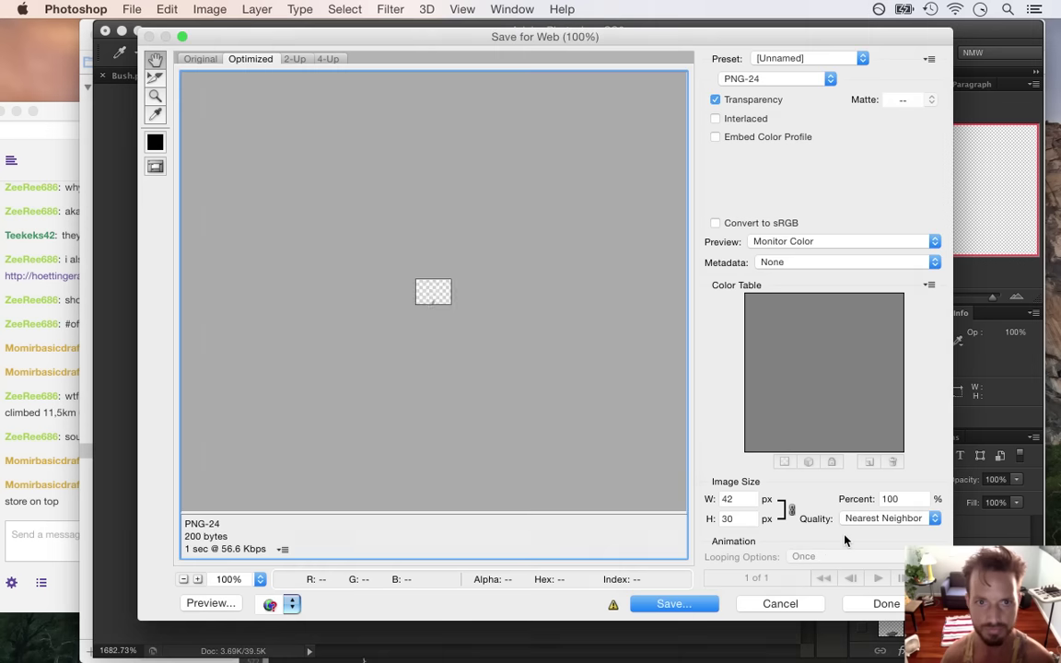
{"action": "key", "text": "Return"}
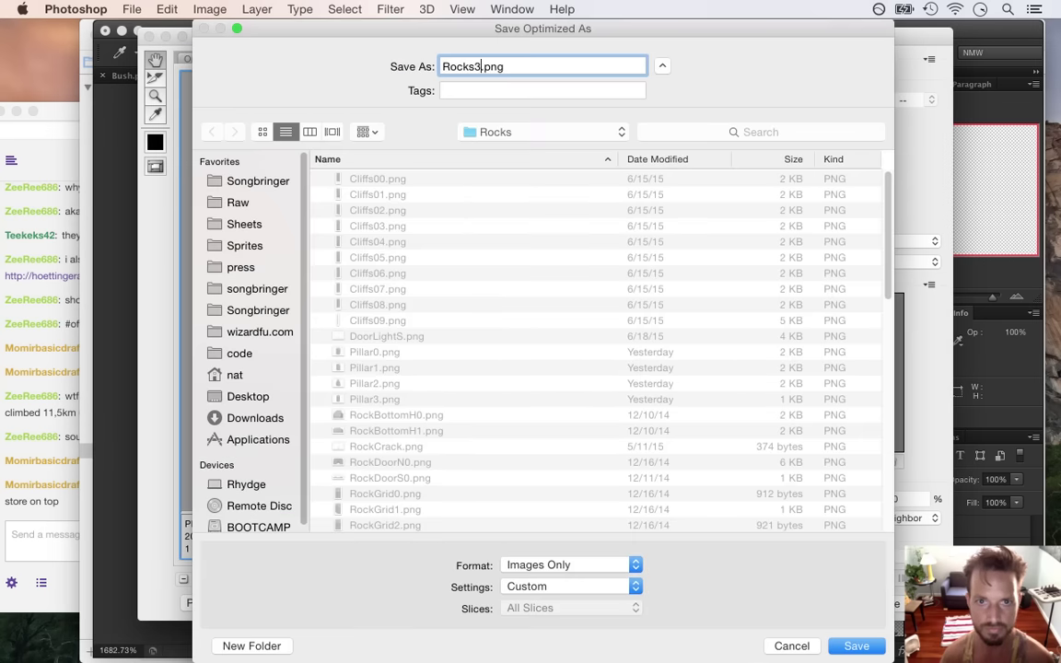
{"action": "type", "text": "3"}
{"action": "key", "text": "Return"}
{"action": "key", "text": "Return"}
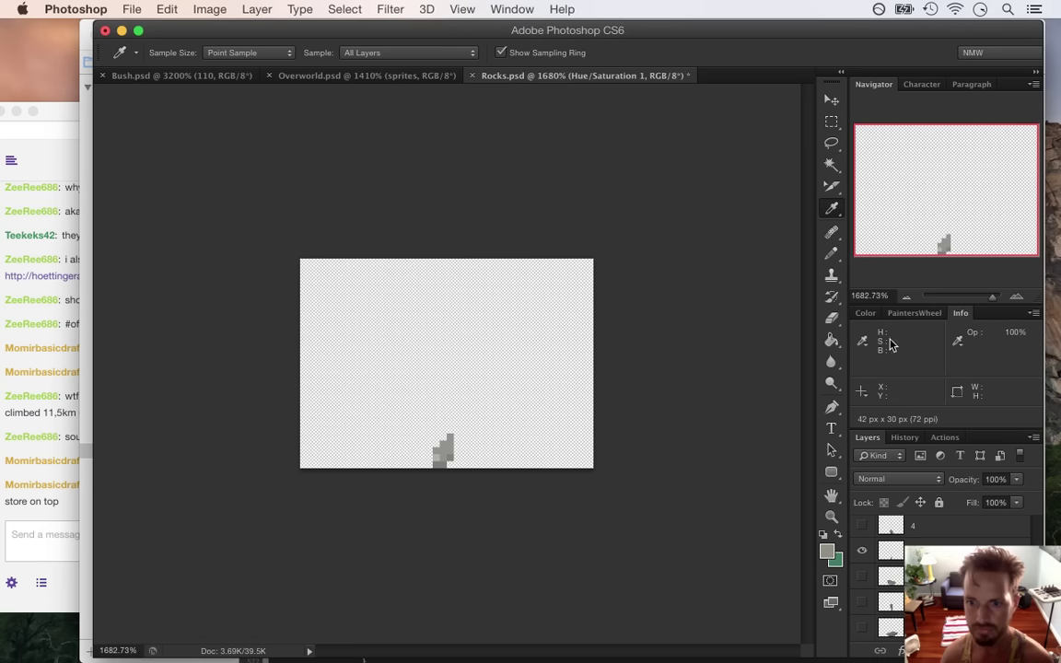
- Show only layer 4 with the slanted rock and export it for web as Rocks4.png
{"action": "left_click", "coordinate": [861, 550]}
{"action": "left_click", "coordinate": [861, 524]}
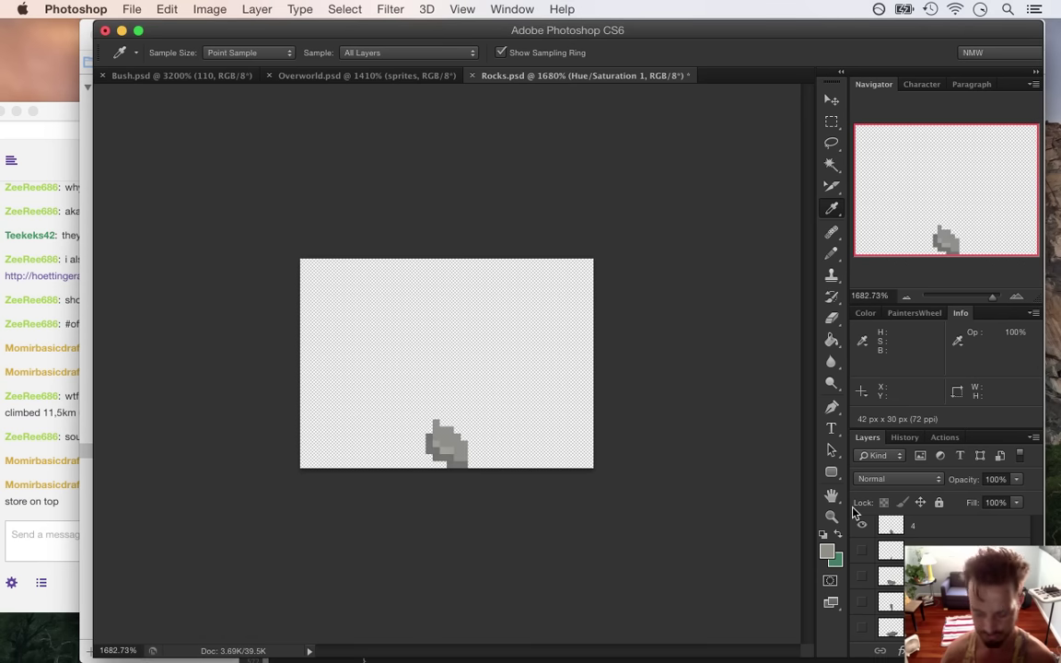
{"action": "key", "text": "super+alt+shift+s"}
{"action": "key", "text": "Return"}
{"action": "type", "text": "4.png"}
{"action": "key", "text": "Return"}
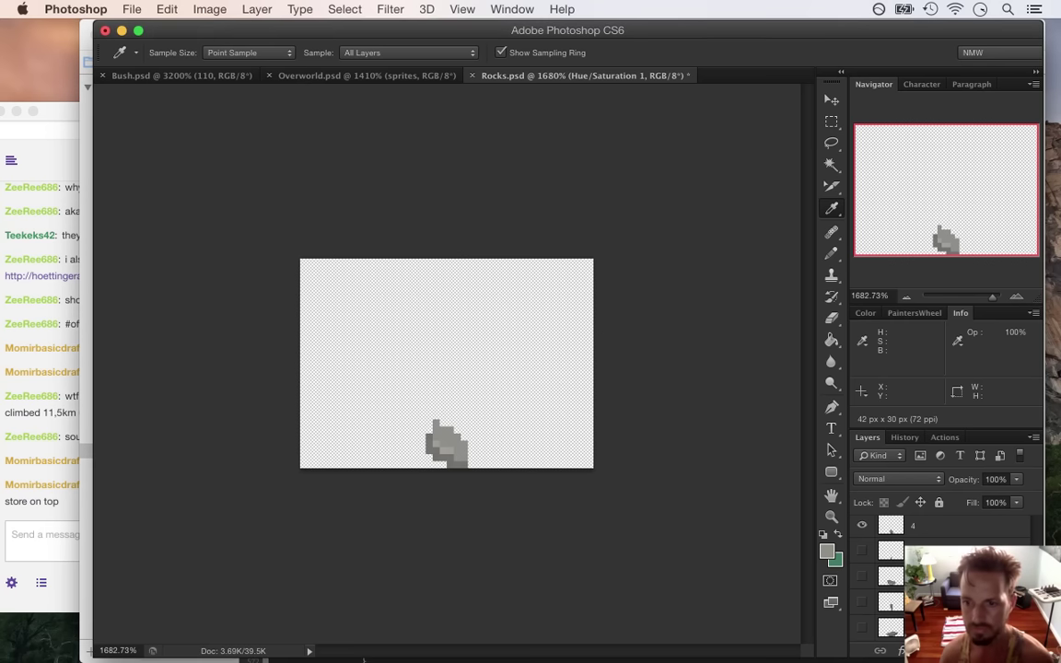
- Show only the squat rock on the layer above layer 4 and export it for web as Rocks4.png
{"action": "scroll", "coordinate": [890, 571], "scroll_direction": "up", "scroll_amount": 3}
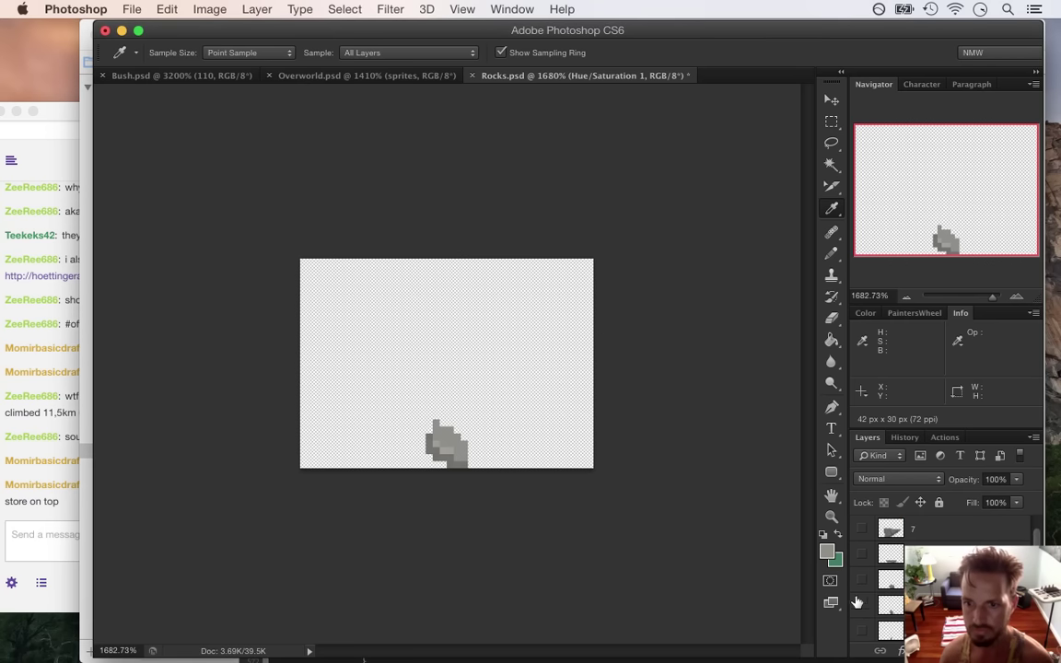
{"action": "left_click", "coordinate": [859, 604]}
{"action": "left_click", "coordinate": [861, 579]}
{"action": "key", "text": "super+alt+shift+s"}
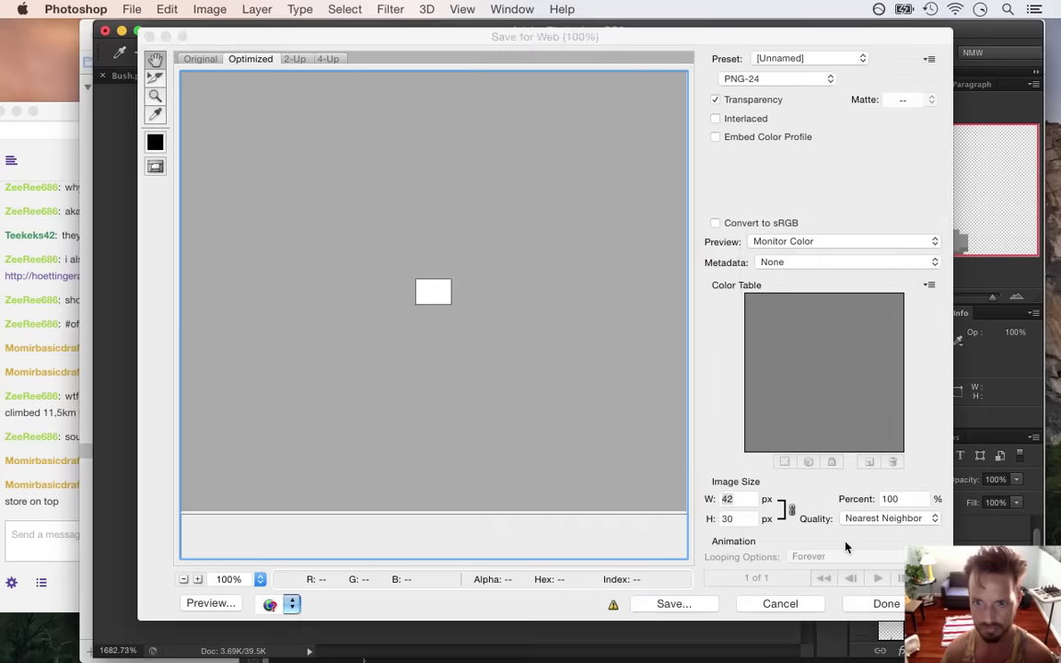
{"action": "key", "text": "Return"}
{"action": "type", "text": "Rocks4"}
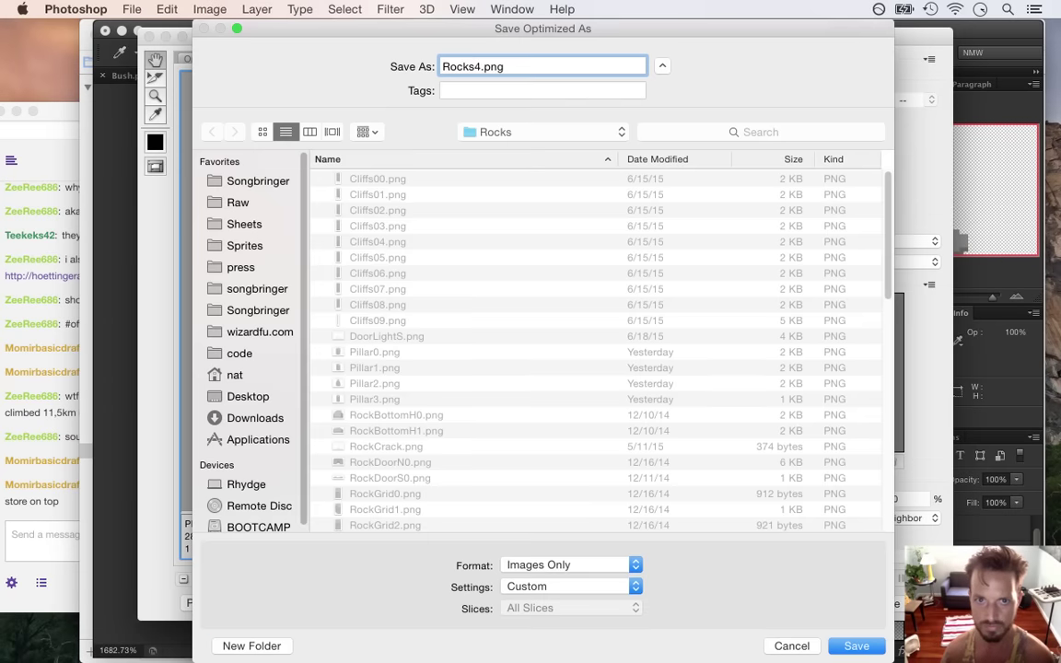
{"action": "key", "text": "Return"}
{"action": "key", "text": "Return"}
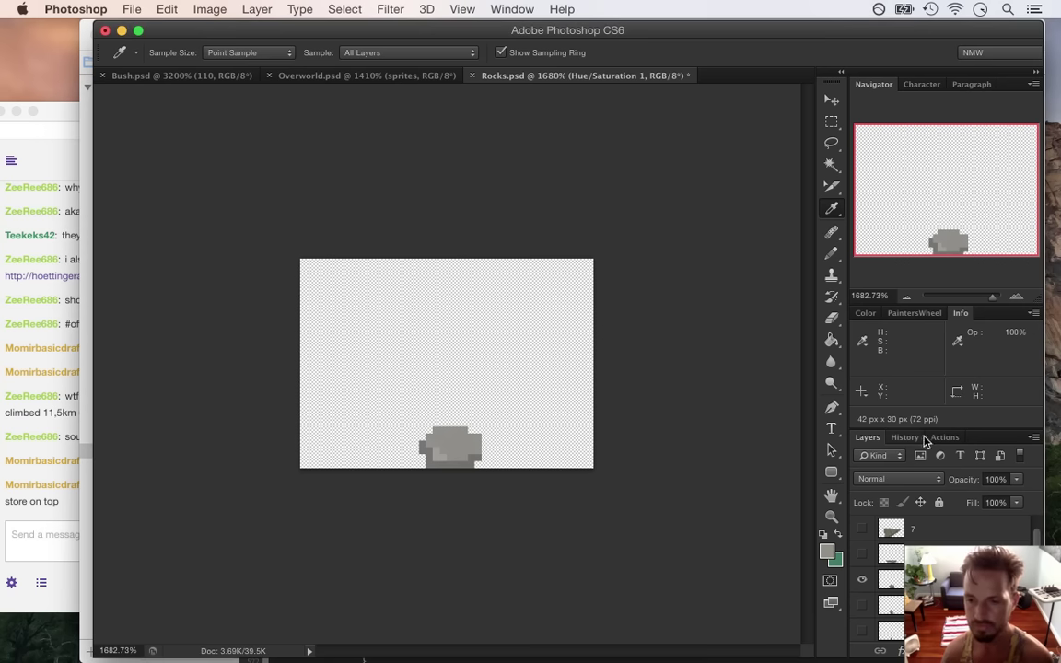
- Show only the thin flat rock on the layer below layer 7 and export it as Rocks6.png
{"action": "left_click", "coordinate": [861, 579]}
{"action": "left_click", "coordinate": [862, 554]}
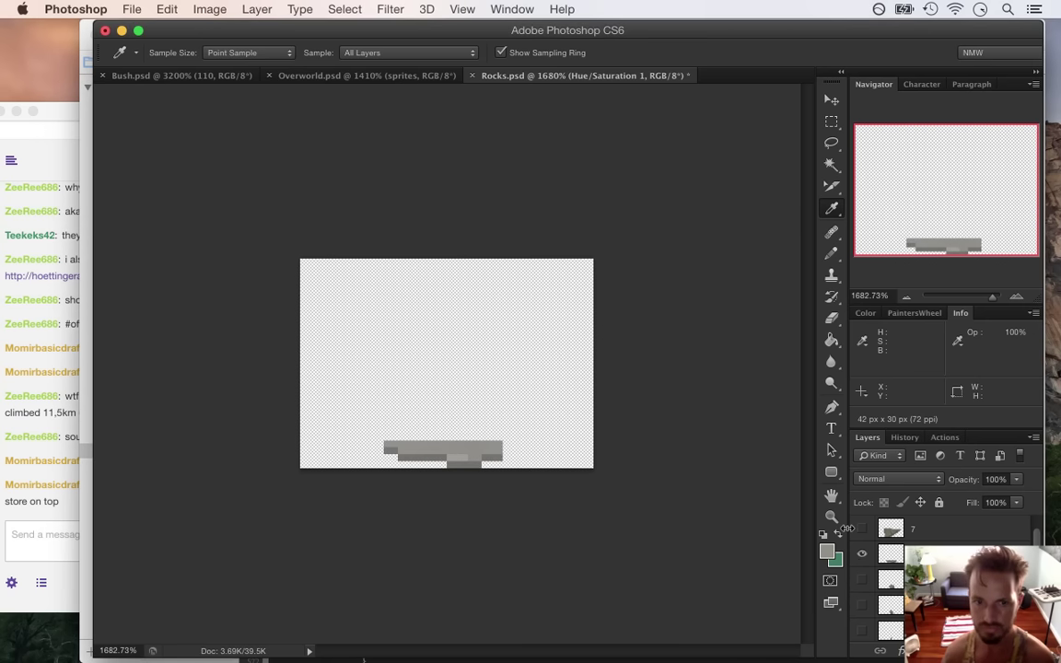
{"action": "key", "text": "super+alt+shift+s"}
{"action": "key", "text": "Return"}
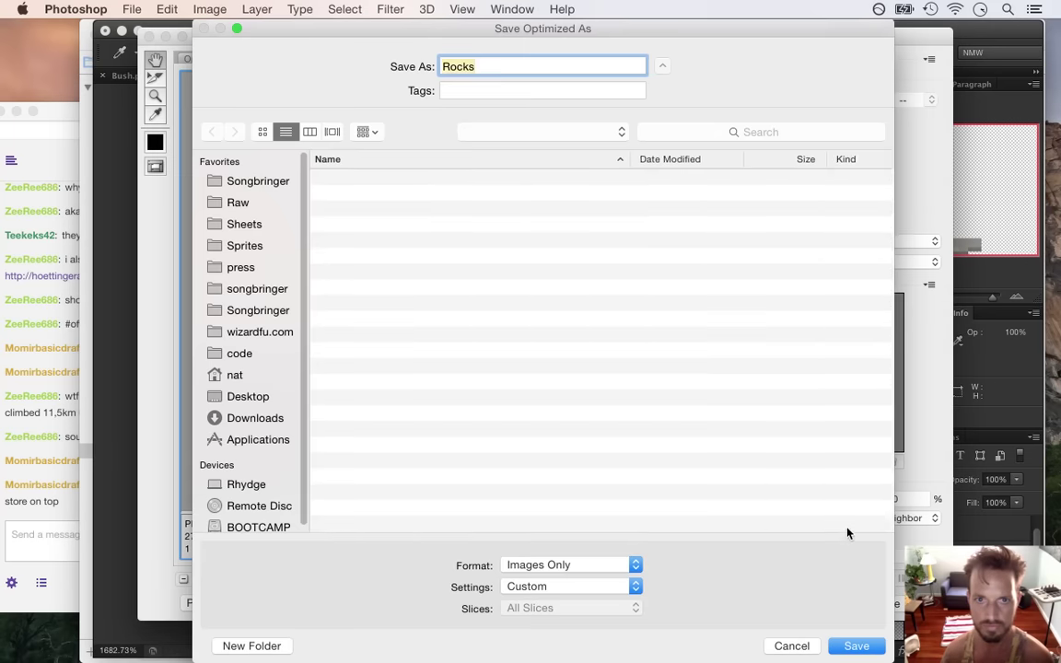
{"action": "type", "text": "Rocks6.png"}
{"action": "key", "text": "Return"}
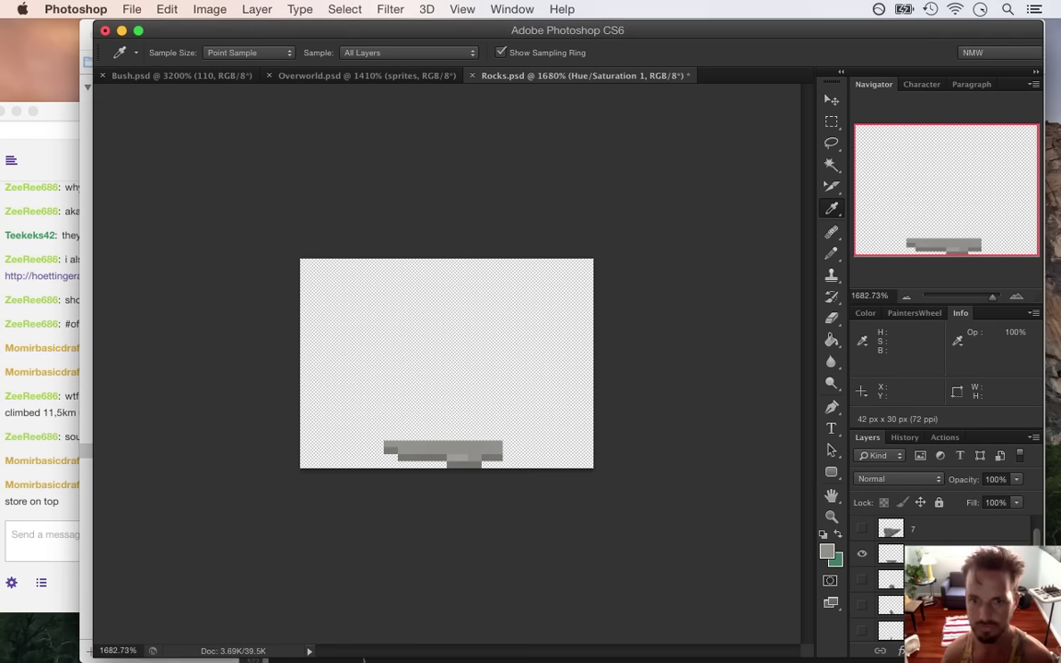
- Show only layer 7 with the large wedge-shaped rock and export it for web as Rocks7.png
{"action": "left_click", "coordinate": [862, 554]}
{"action": "left_click", "coordinate": [861, 528]}
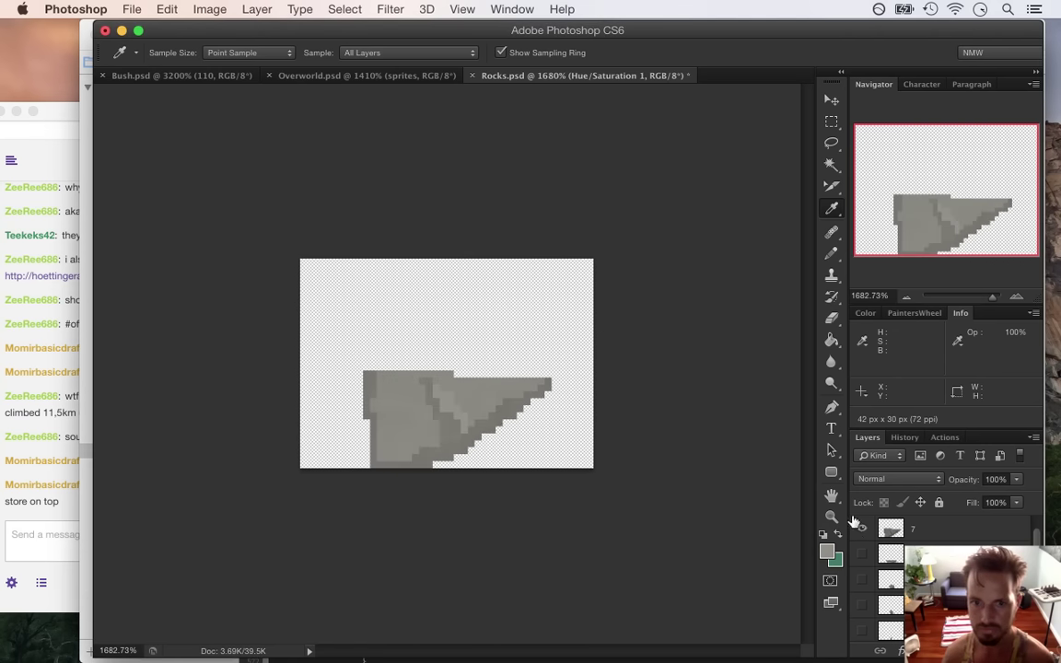
{"action": "key", "text": "super+alt+shift+s"}
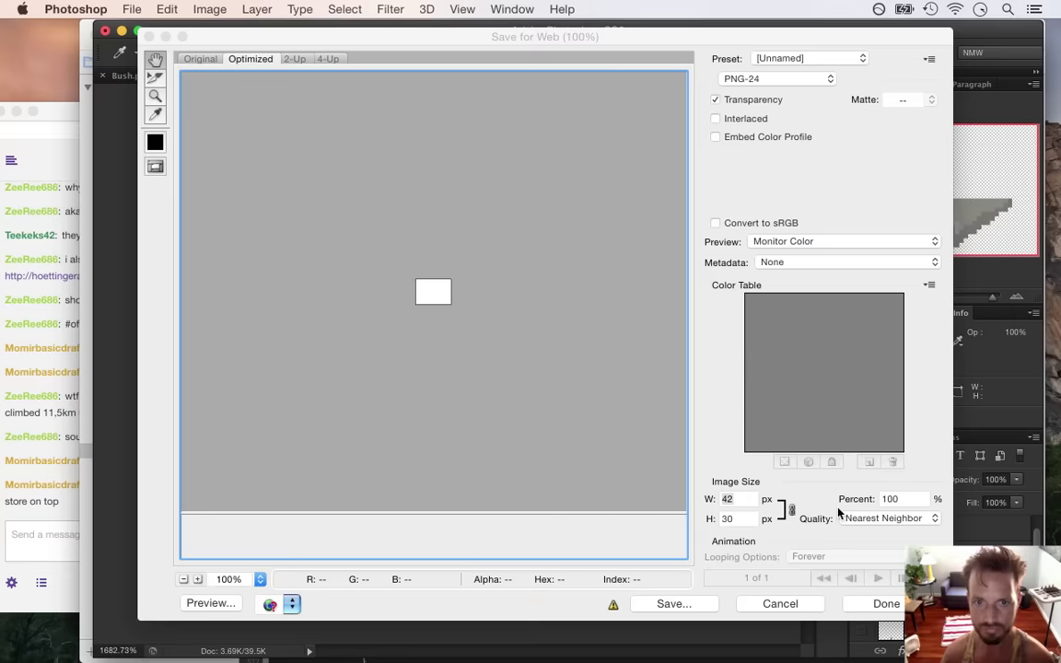
{"action": "key", "text": "Return"}
{"action": "type", "text": "Rocks"}
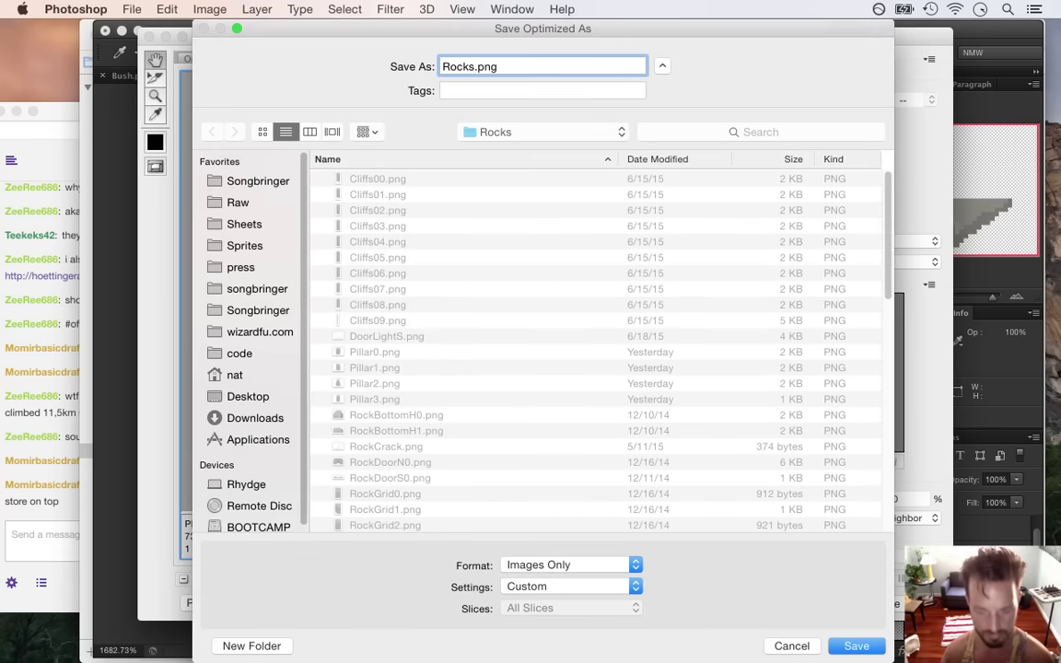
{"action": "type", "text": "7"}
{"action": "key", "text": "Return"}
{"action": "key", "text": "Return"}
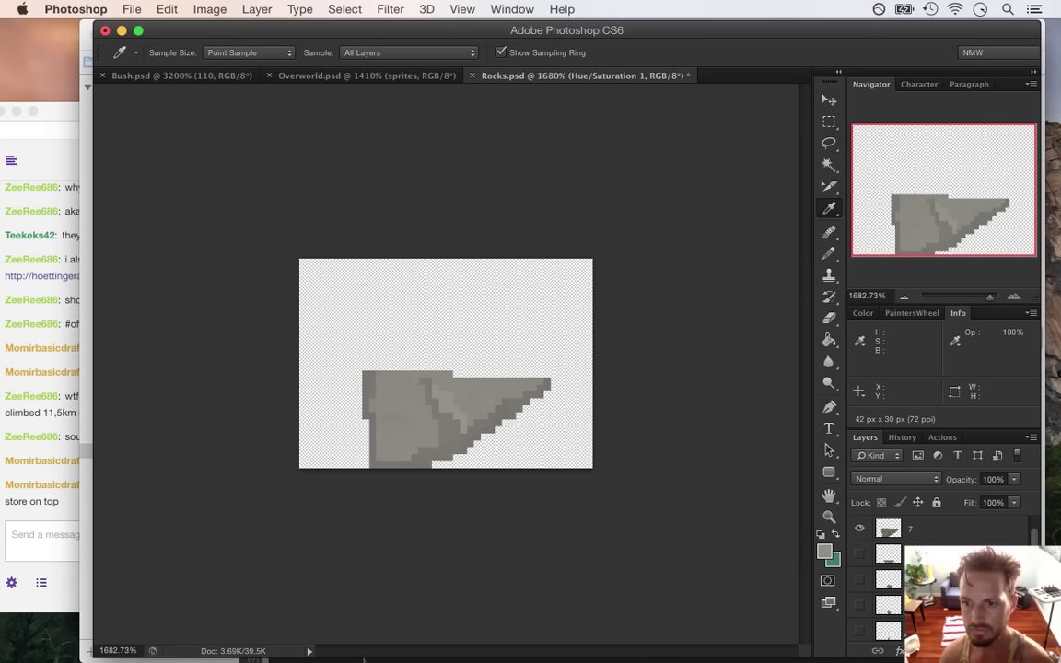
- Switch to Xcode, run Songbringer and walk the character east past the torch-lit cave to examine the re-exported rocks
{"action": "key", "text": "super+Tab"}
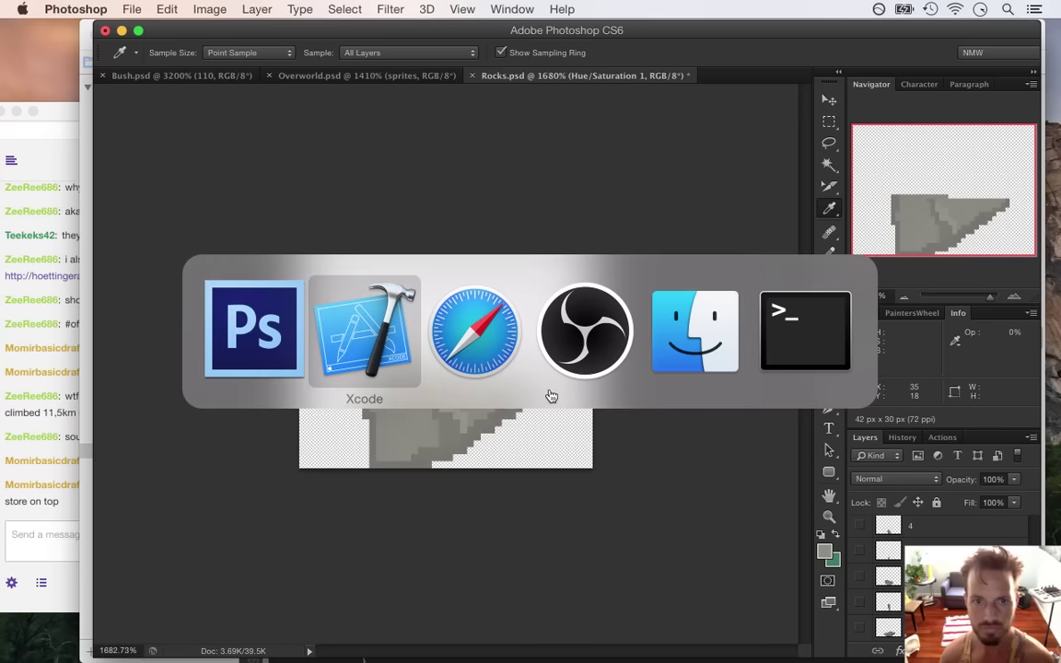
{"action": "key", "text": "super+r"}
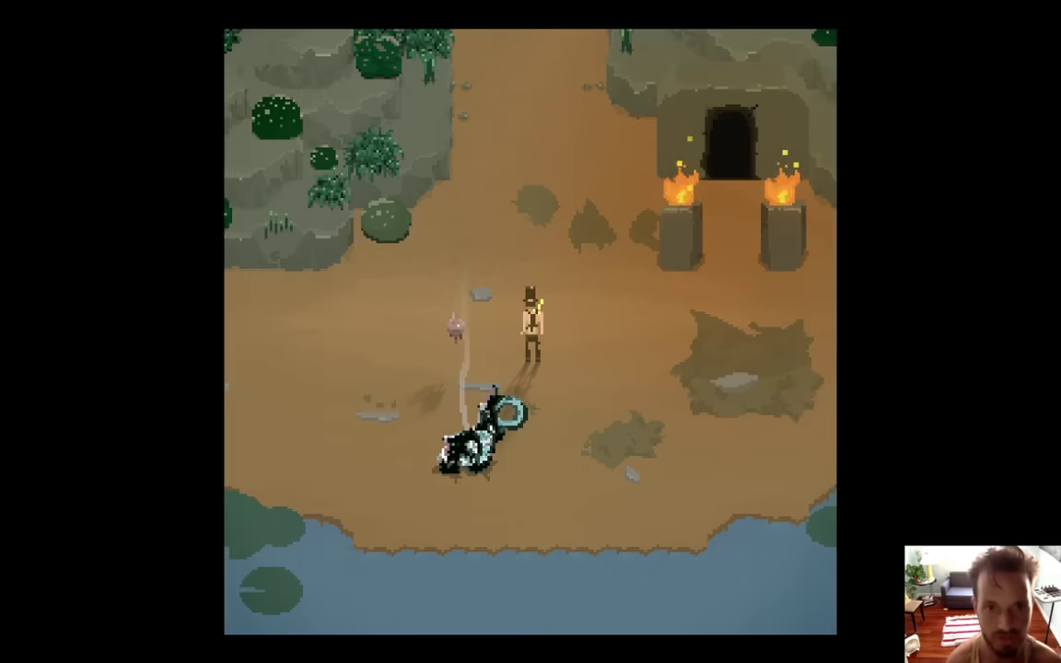
{"action": "key", "text": "Up"}
{"action": "key", "text": "Right"}
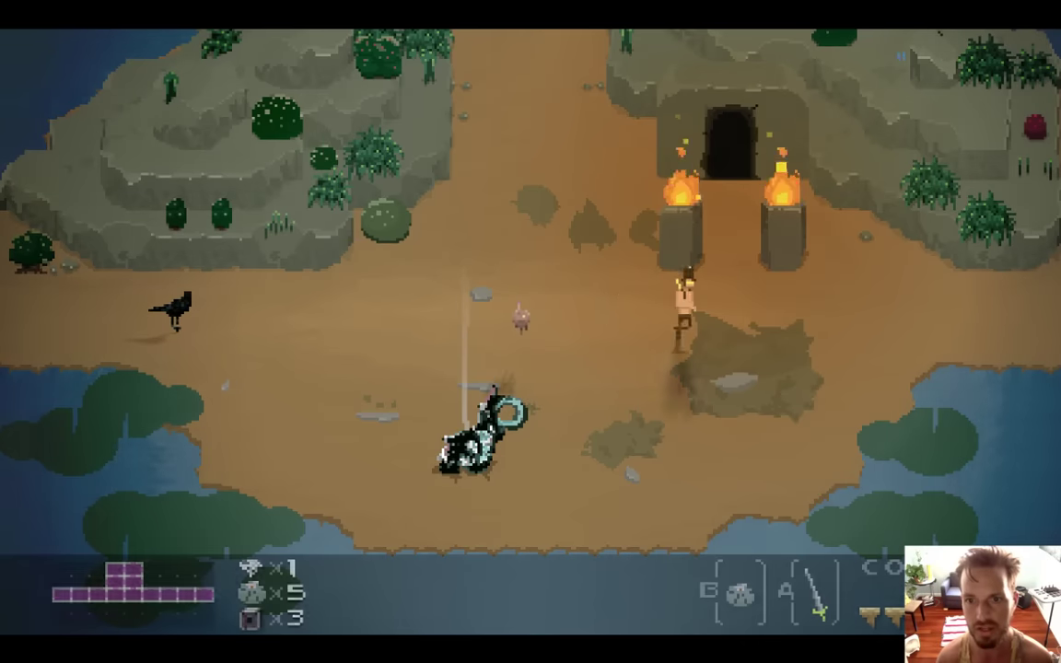
{"action": "key", "text": "Right"}
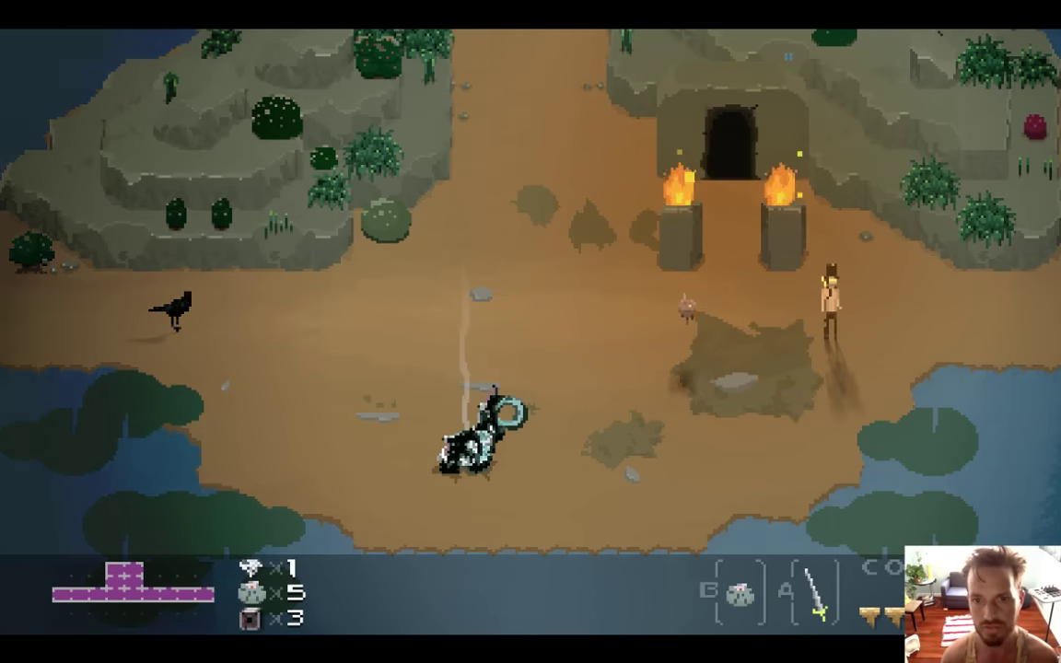
{"action": "key", "text": "Right"}
- Walk the character back west and across the wooden bridge, examining the ground rocks, and quit the game
{"action": "key", "text": "Left"}
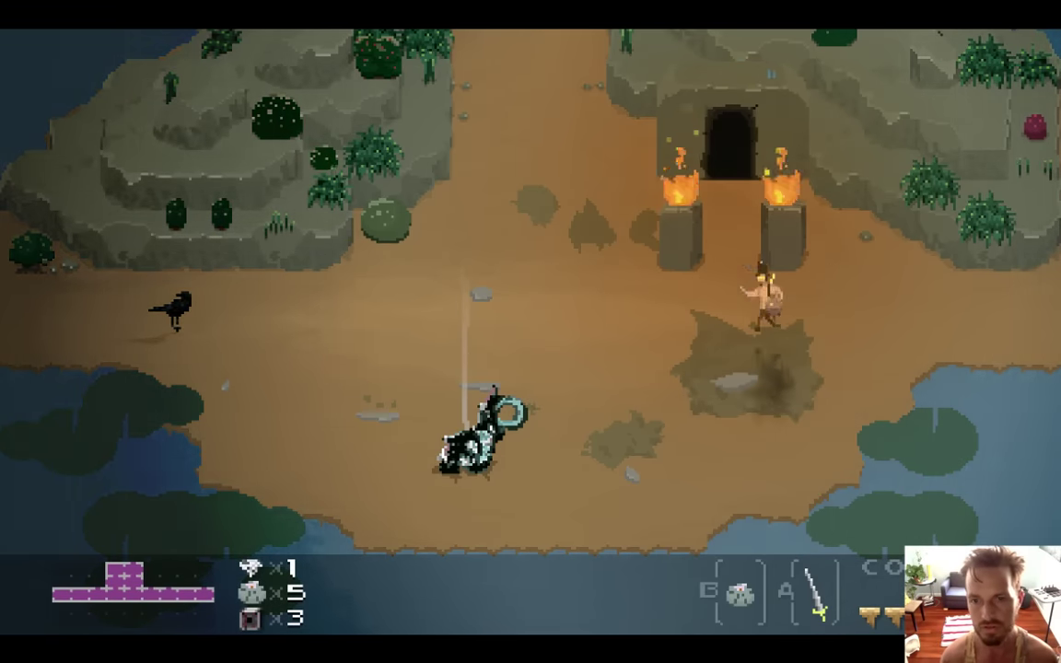
{"action": "key", "text": "Down"}
{"action": "key", "text": "Left"}
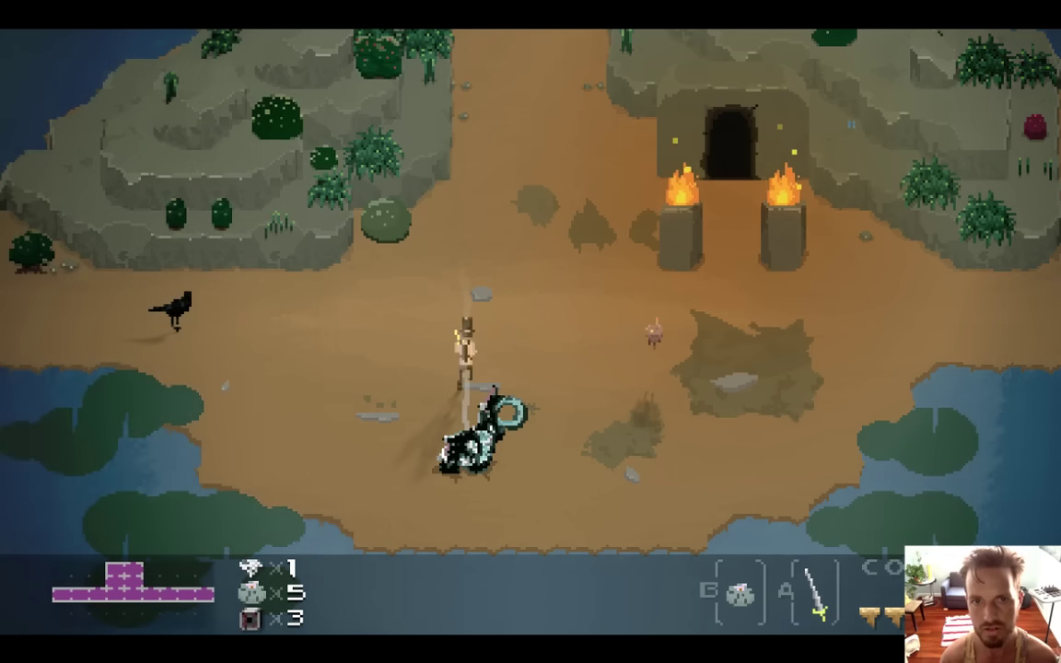
{"action": "key", "text": "Up"}
{"action": "key", "text": "Left"}
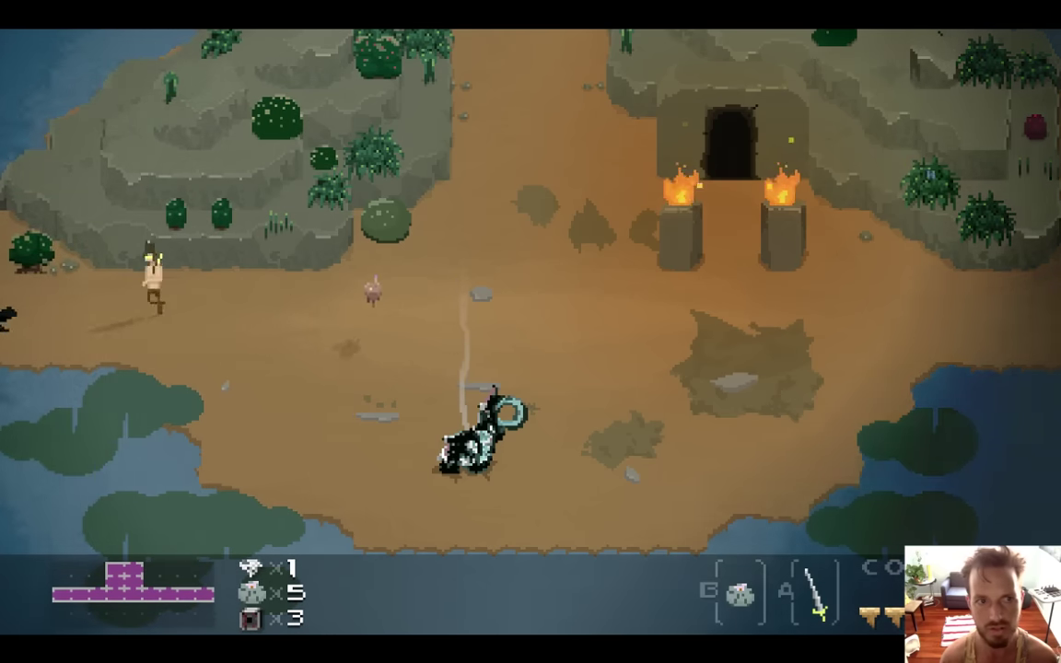
{"action": "key", "text": "Left"}
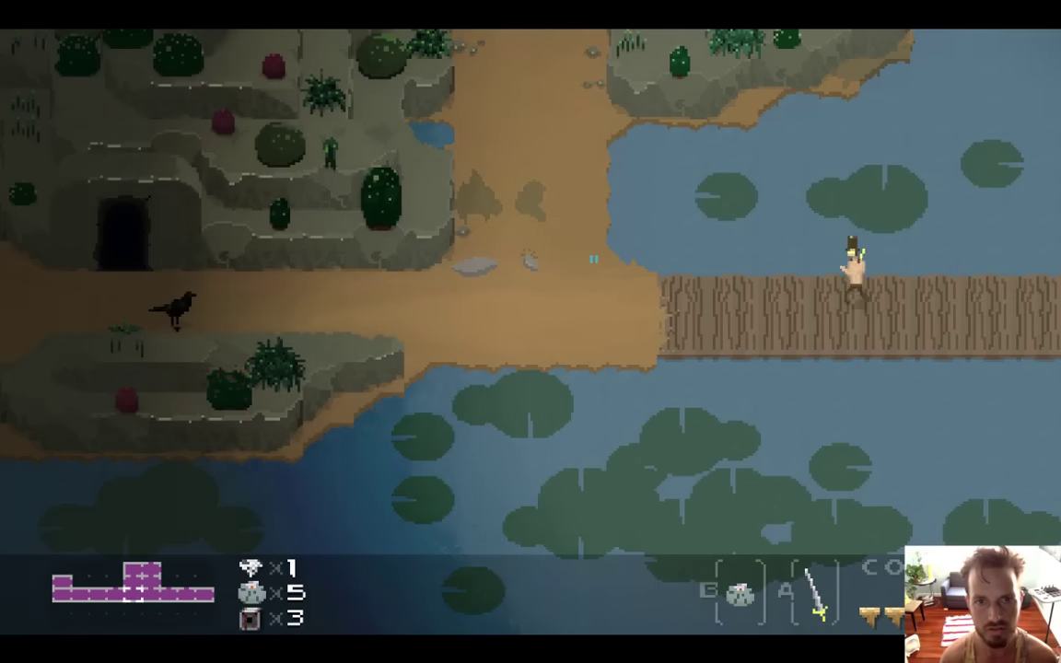
{"action": "key", "text": "Left"}
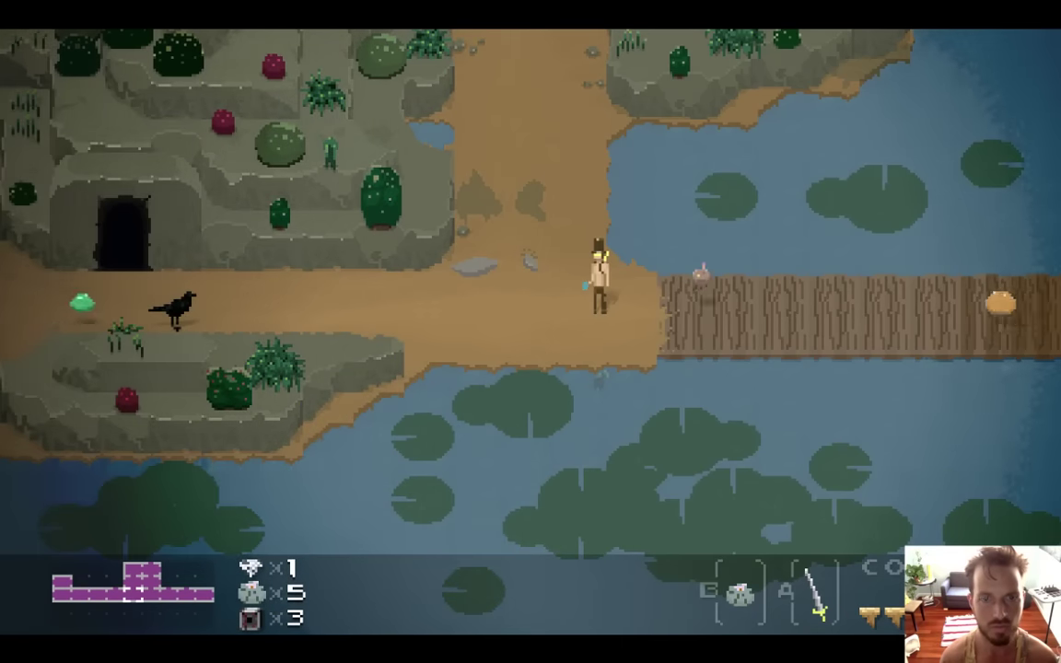
{"action": "key", "text": "super+q"}
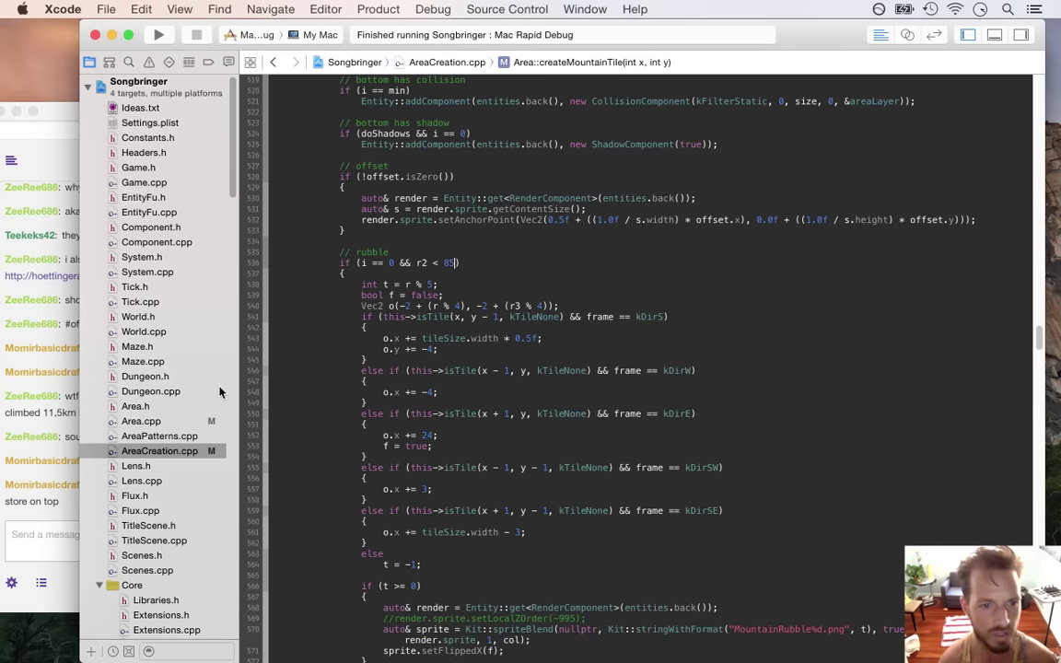
- In Area.cpp's createRocks, delete the hsv.v multiplier line and comment out the hsv.s line, and run the game to check the rocks
{"action": "left_click", "coordinate": [169, 420]}
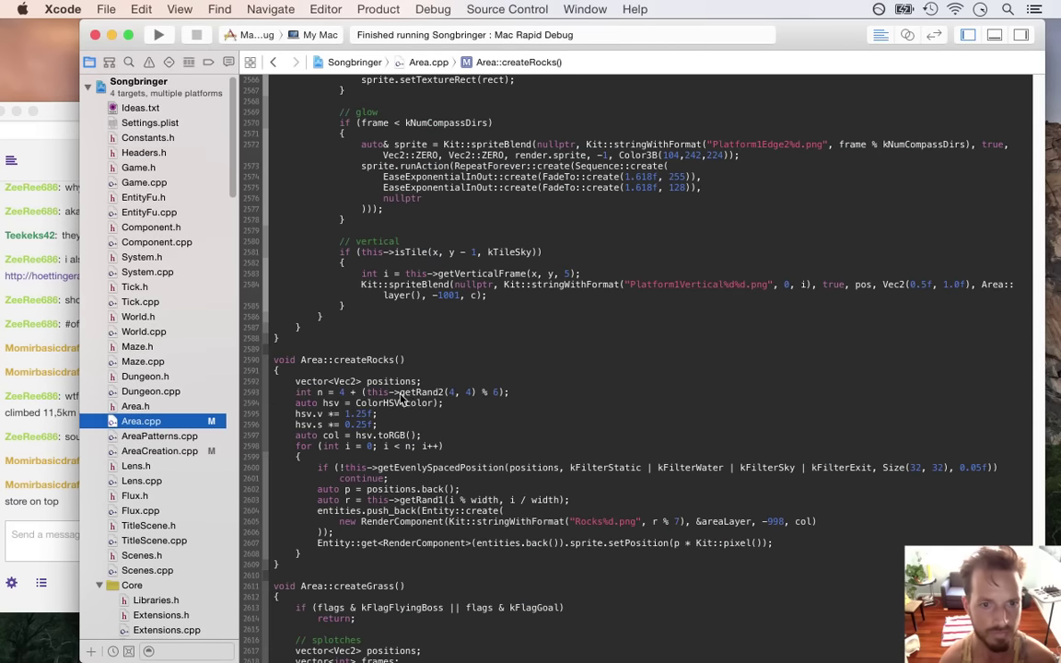
{"action": "left_click", "coordinate": [405, 396]}
{"action": "left_click", "coordinate": [301, 457]}
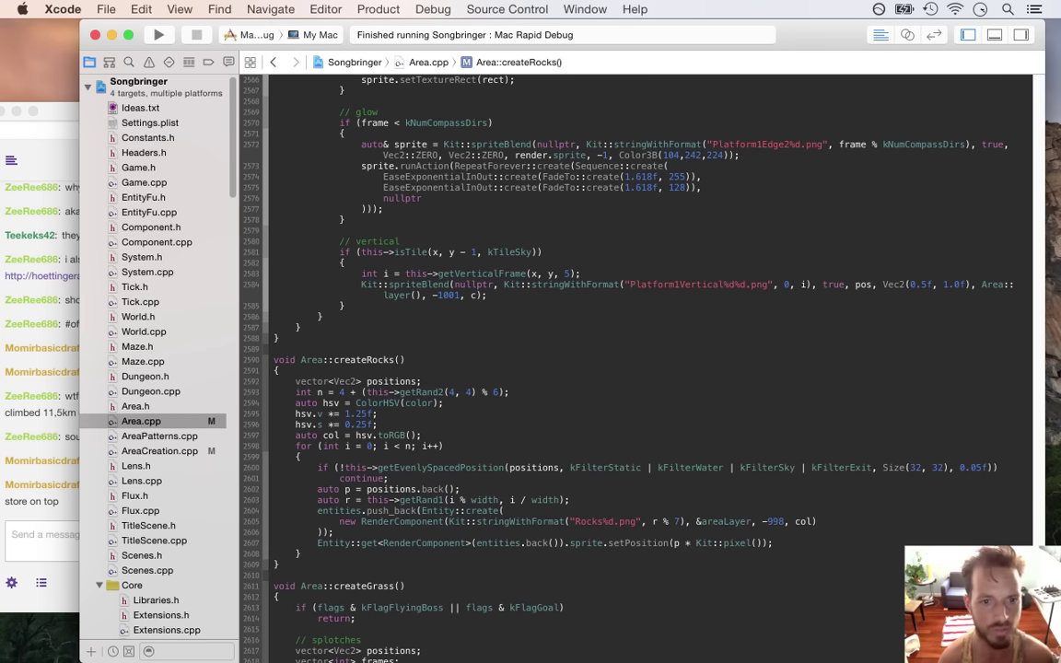
{"action": "key", "text": "shift+Down"}
{"action": "key", "text": "BackSpace"}
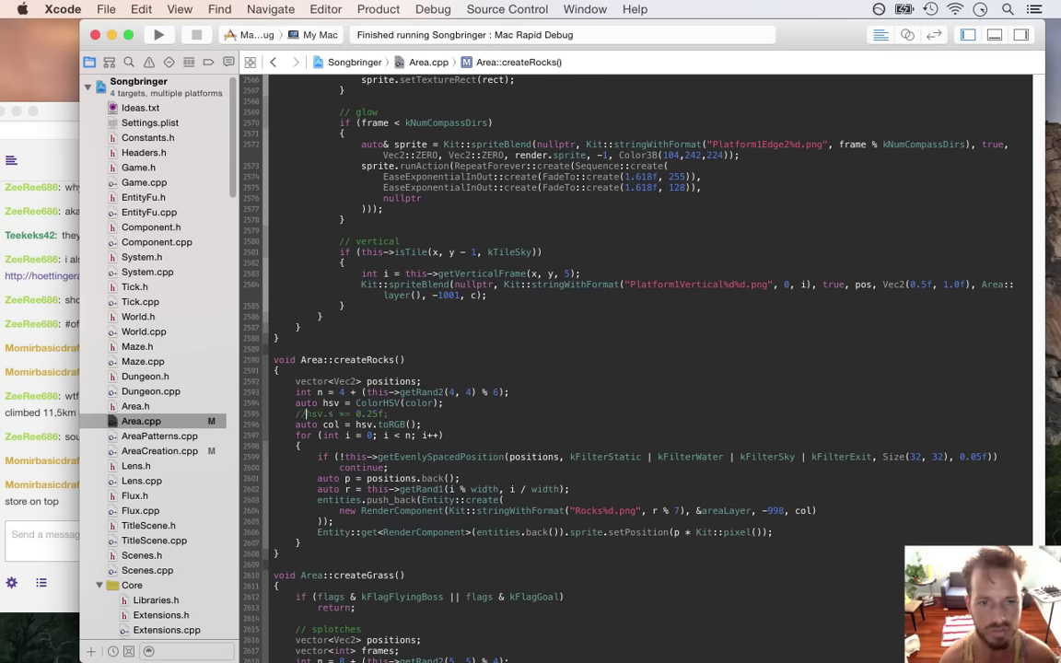
{"action": "key", "text": "super+r"}
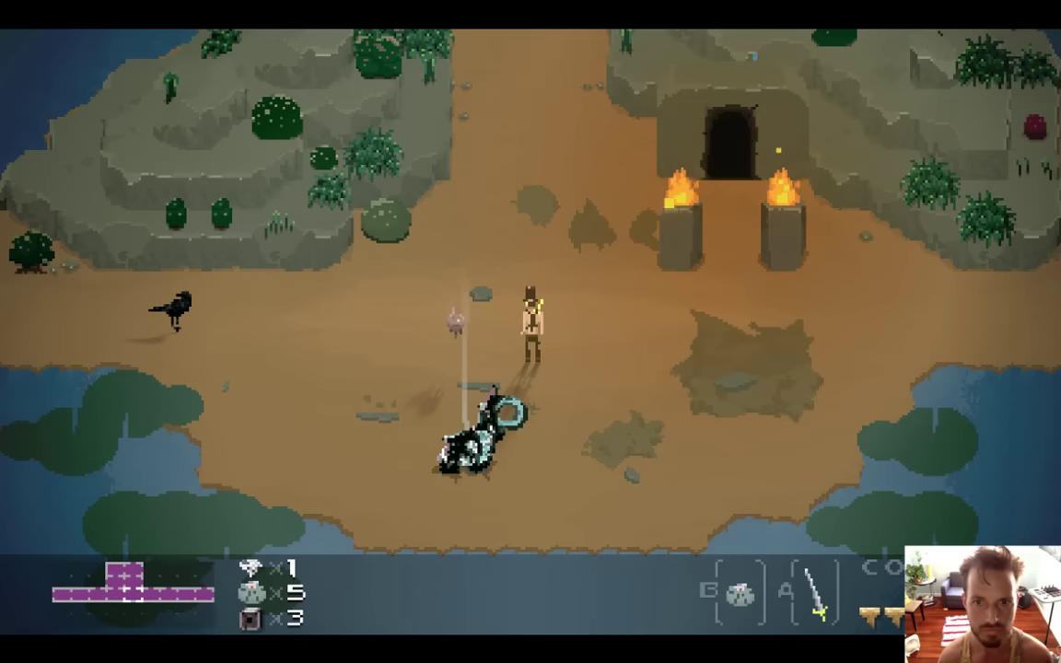
- Return to Xcode and uncomment the hsv.s saturation line in createRocks, placing the cursor at the end of its multiplier
{"action": "key", "text": "super+Tab"}
{"action": "left_click", "coordinate": [306, 413]}
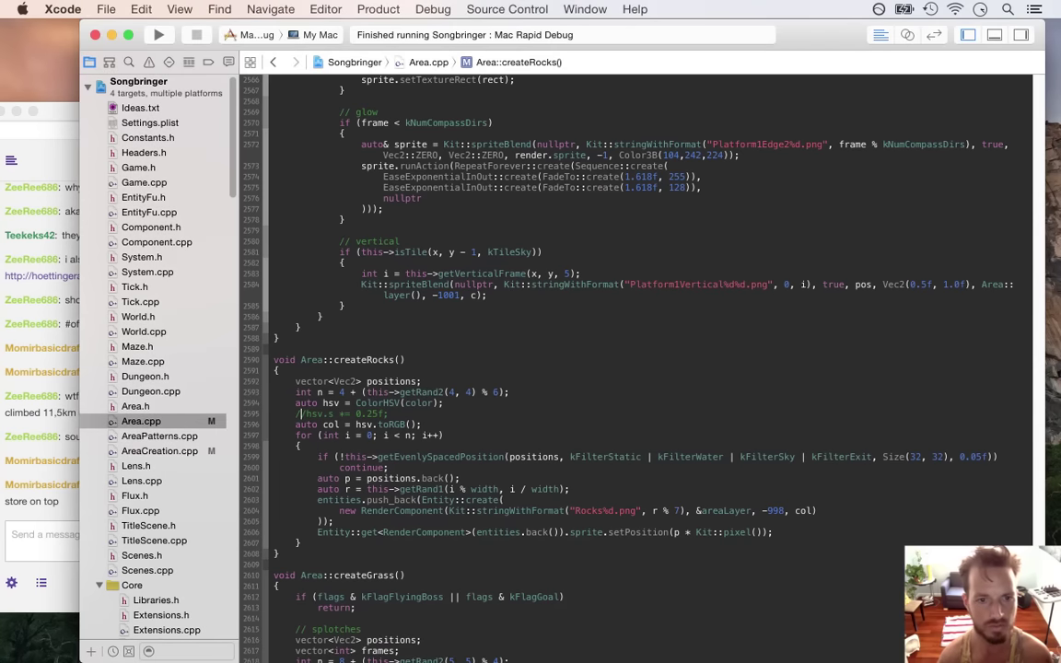
{"action": "left_click", "coordinate": [373, 413]}
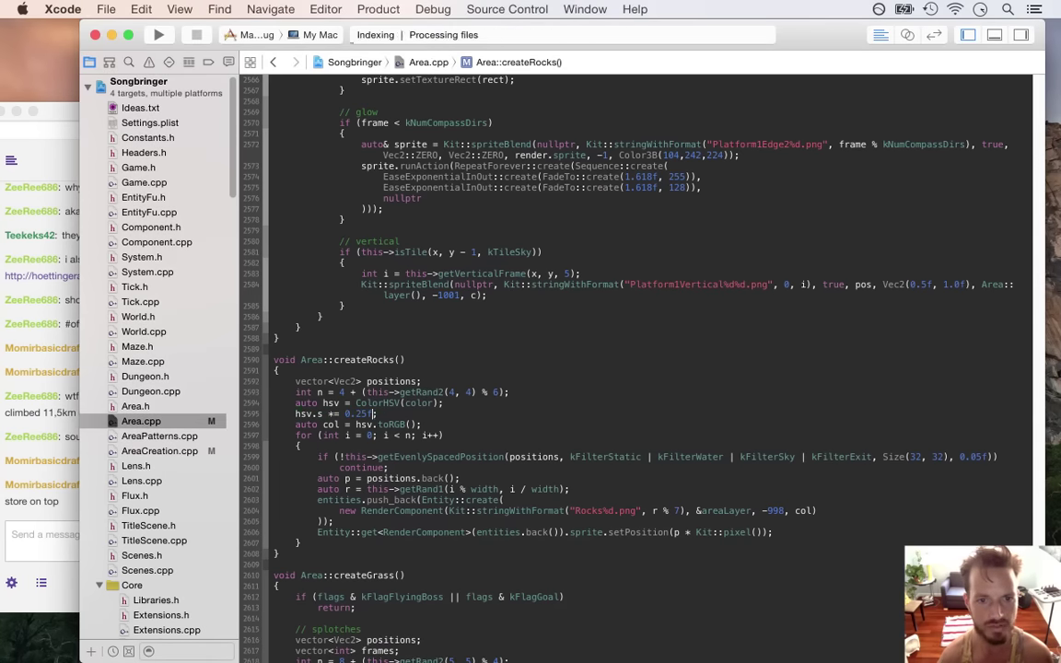